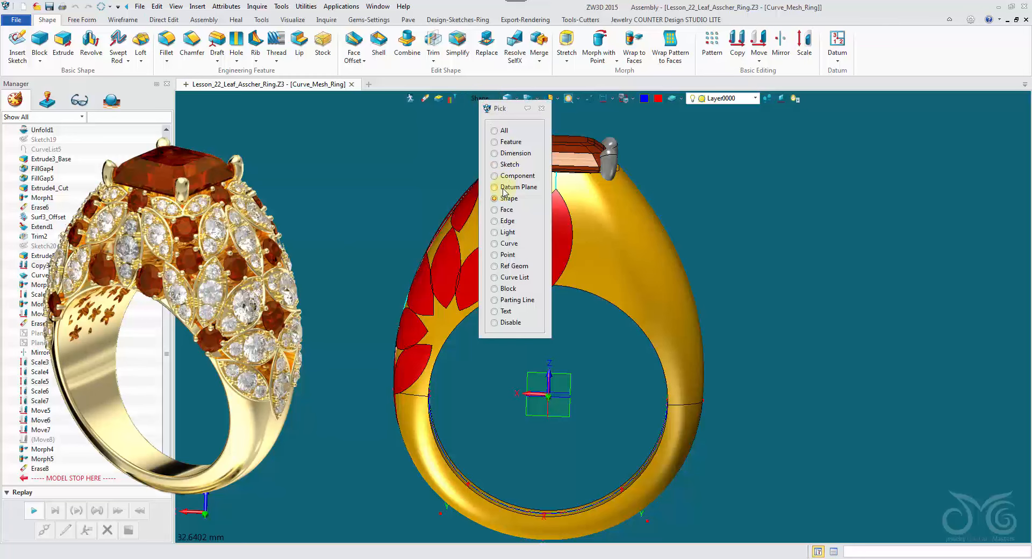
Clear all highlights and take away the gold upper ring body to expose the red leaf shapes.
{"action": "left_click", "coordinate": [498, 198]}
{"action": "middle_click_drag", "start_coordinate": [646, 237], "coordinate": [626, 238]}
{"action": "left_click", "coordinate": [306, 6]}
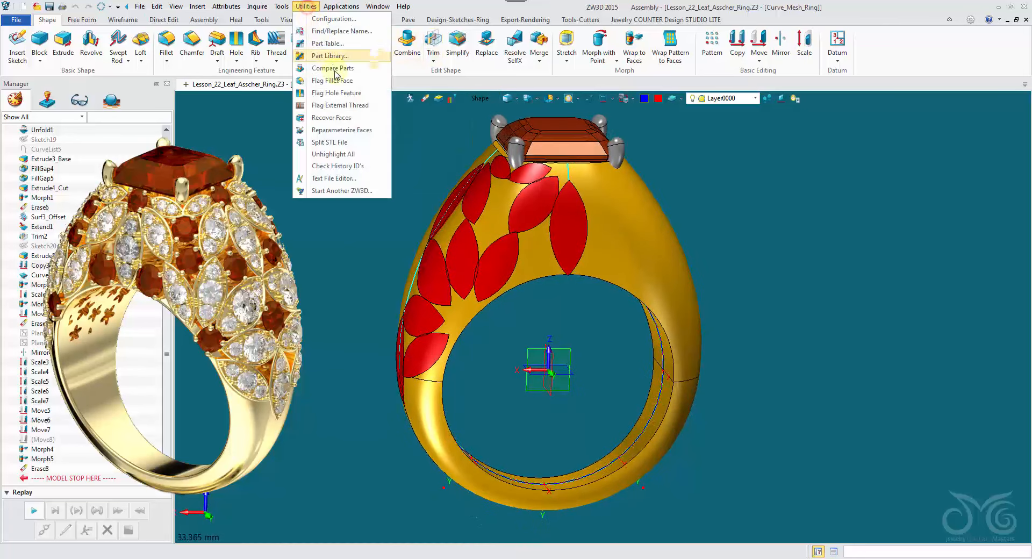
{"action": "left_click", "coordinate": [346, 153]}
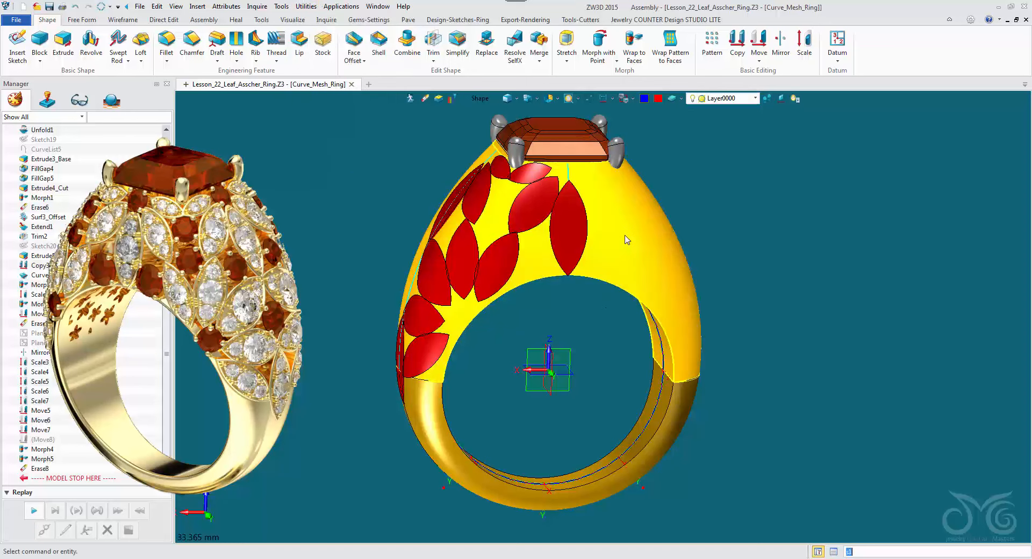
{"action": "right_click", "coordinate": [656, 238]}
{"action": "left_click", "coordinate": [679, 265]}
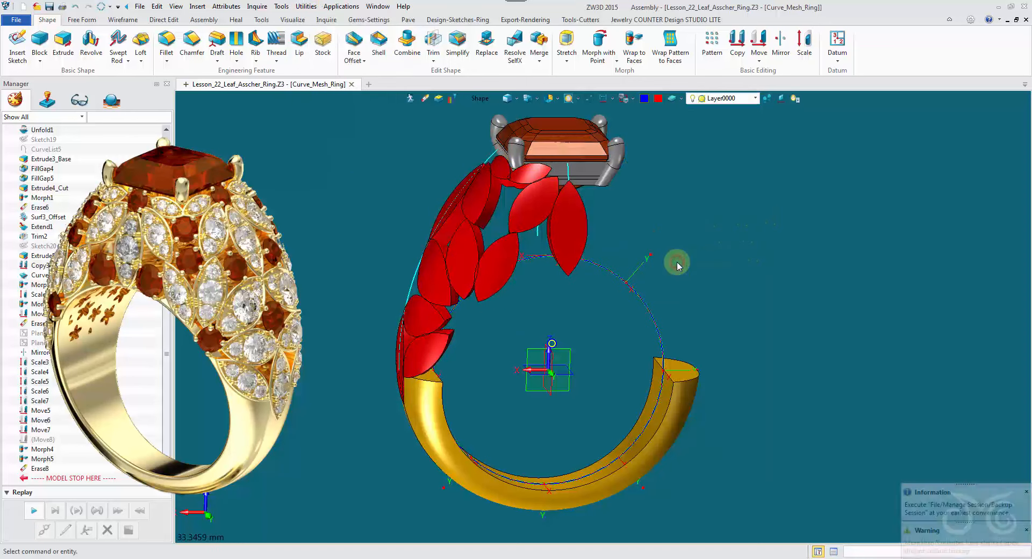
Examine the exposed leaf shapes from several angles and undo the removal of the upper ring body.
{"action": "middle_click_drag", "start_coordinate": [673, 260], "coordinate": [700, 246]}
{"action": "right_click_drag", "start_coordinate": [699, 243], "coordinate": [697, 235]}
{"action": "scroll", "coordinate": [645, 228], "scroll_direction": "up", "scroll_amount": 1}
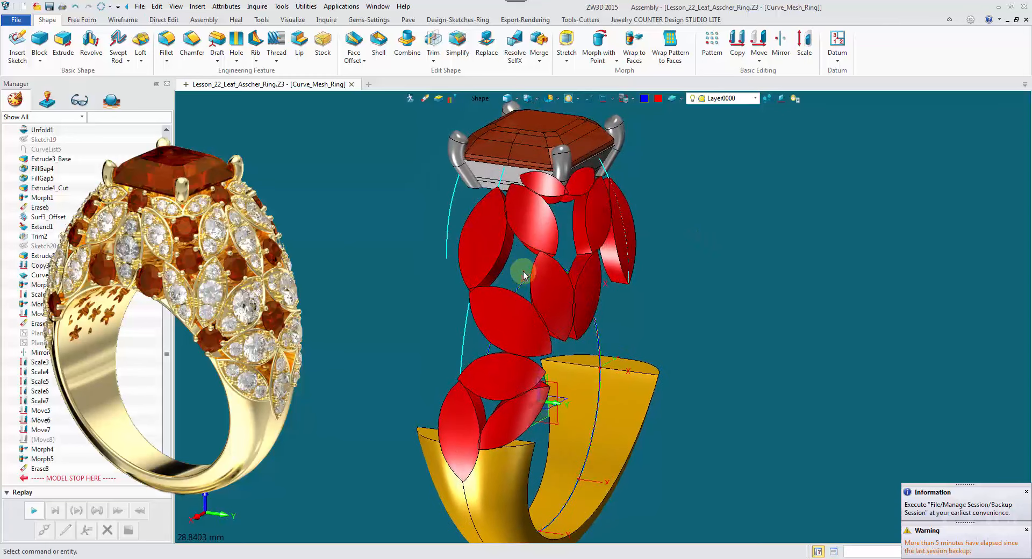
{"action": "right_click_drag", "start_coordinate": [554, 258], "coordinate": [525, 254]}
{"action": "left_click", "coordinate": [75, 7]}
{"action": "right_click_drag", "start_coordinate": [235, 296], "coordinate": [285, 268]}
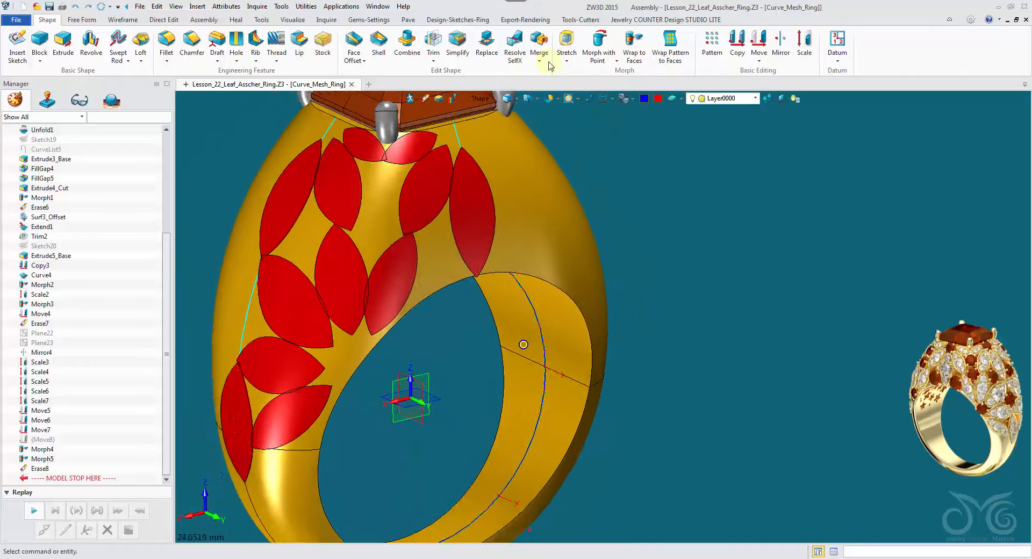
{"action": "left_click", "coordinate": [389, 21]}
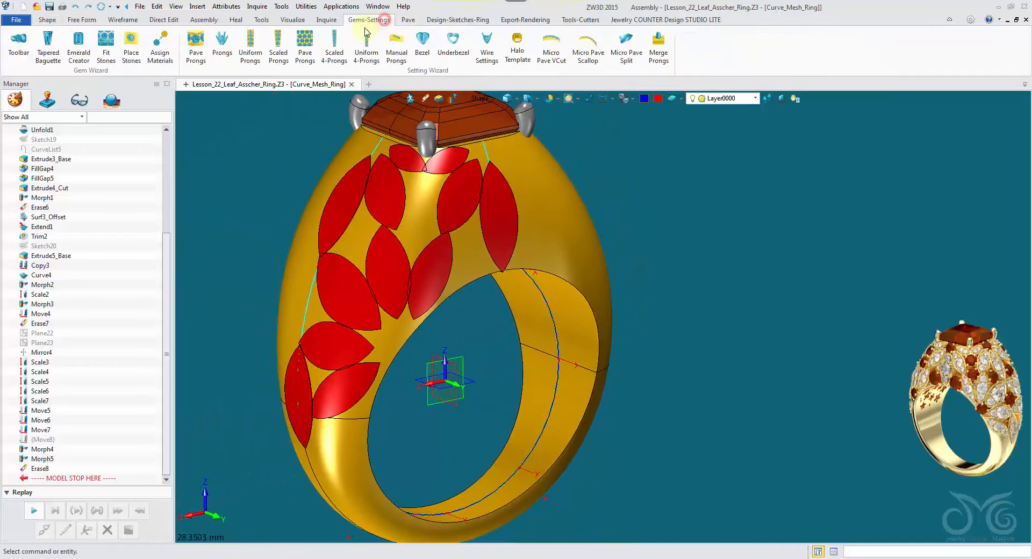
{"action": "left_click", "coordinate": [133, 50]}
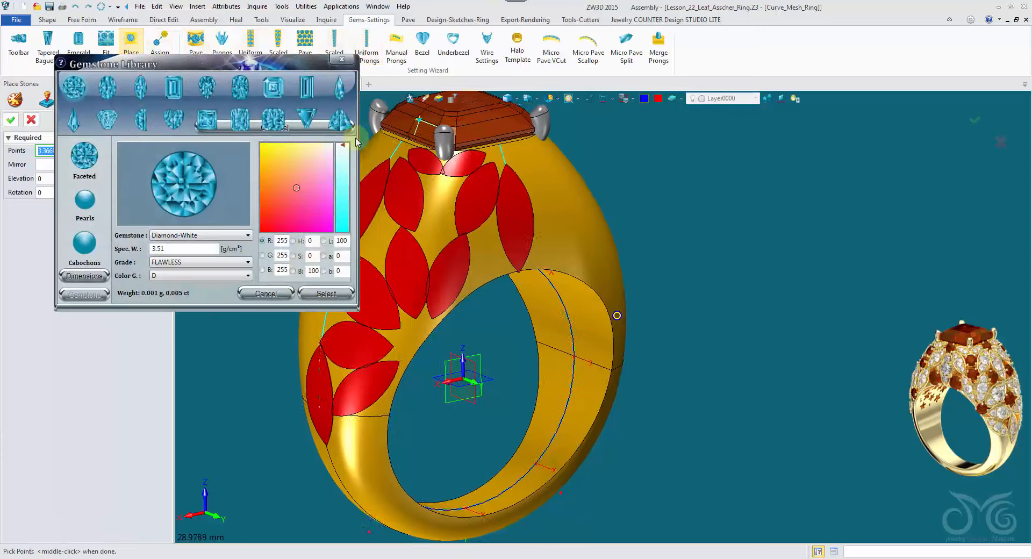
{"action": "left_click", "coordinate": [191, 236]}
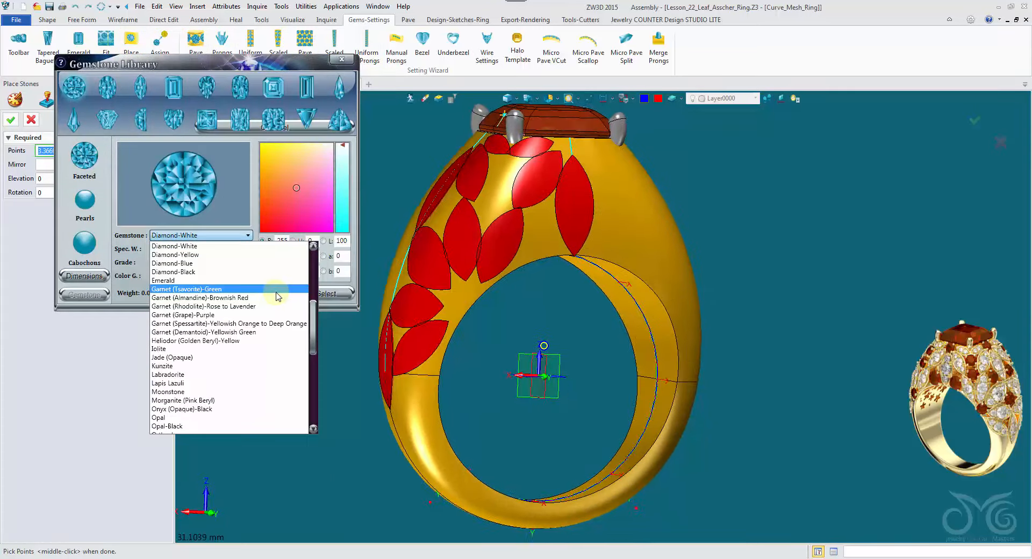
{"action": "left_click", "coordinate": [209, 299]}
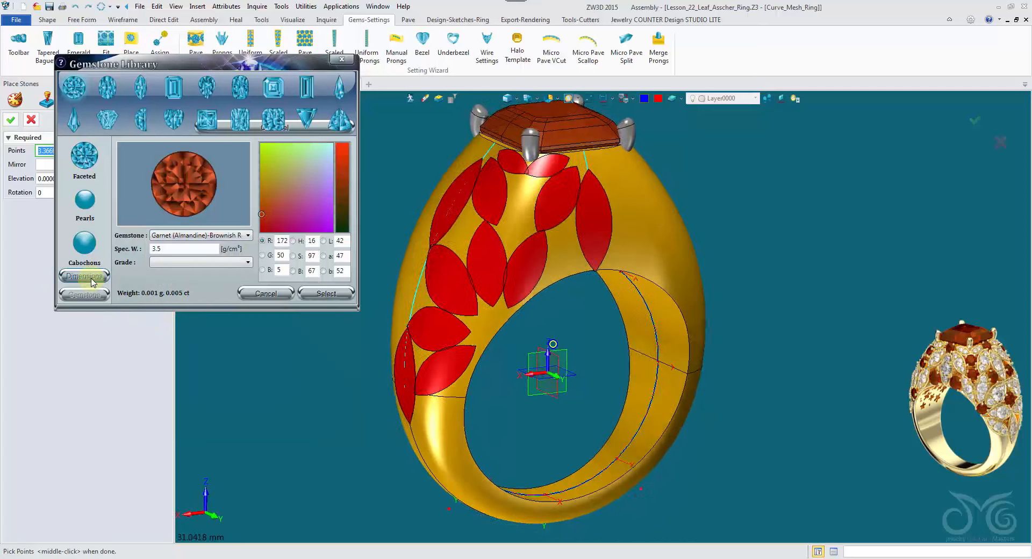
{"action": "left_click", "coordinate": [91, 279]}
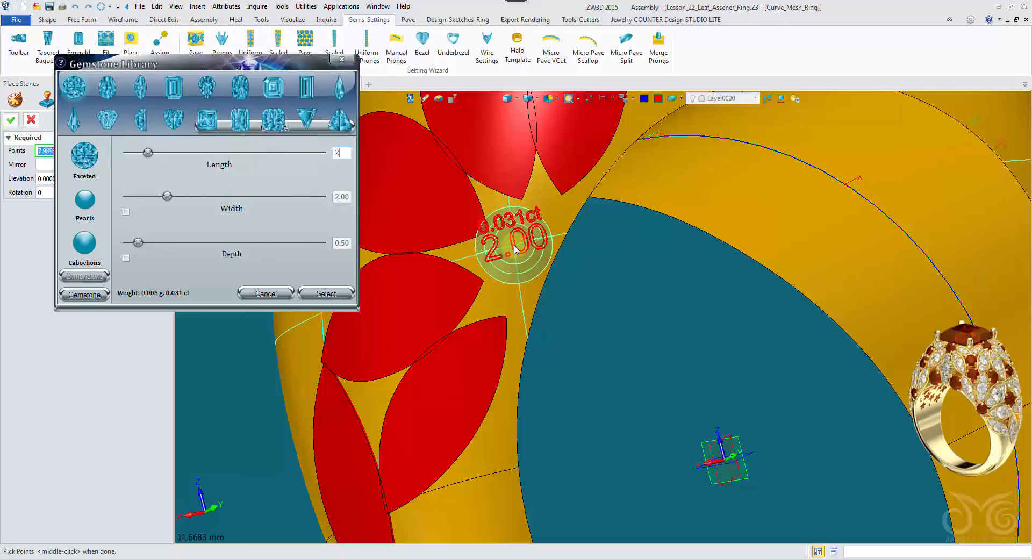
{"action": "scroll", "coordinate": [532, 419], "scroll_direction": "down", "scroll_amount": 3}
{"action": "right_click_drag", "start_coordinate": [532, 419], "coordinate": [587, 339]}
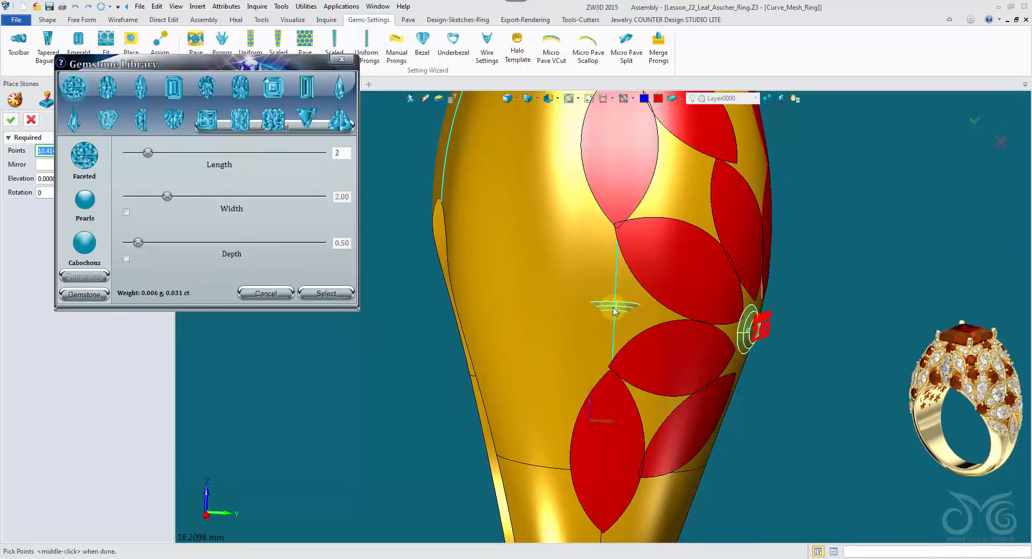
{"action": "mouse_move", "coordinate": [613, 307]}
{"action": "right_mouse_down"}
{"action": "mouse_move", "coordinate": [28, 141]}
{"action": "mouse_move", "coordinate": [33, 124]}
{"action": "mouse_move", "coordinate": [712, 390]}
{"action": "mouse_move", "coordinate": [673, 377]}
{"action": "mouse_move", "coordinate": [476, 395]}
{"action": "mouse_move", "coordinate": [461, 382]}
{"action": "right_mouse_up"}
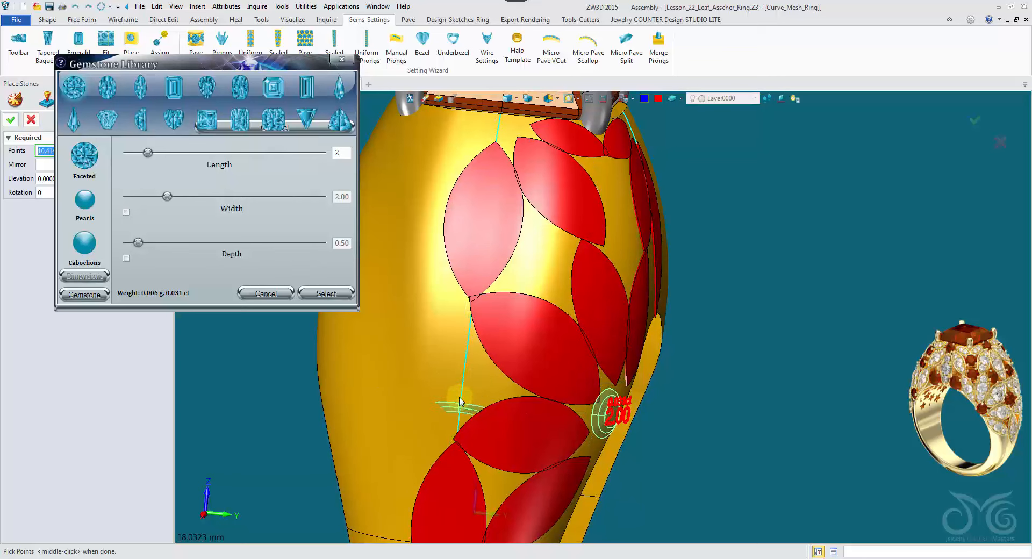
{"action": "scroll", "coordinate": [466, 380], "scroll_direction": "up", "scroll_amount": 5}
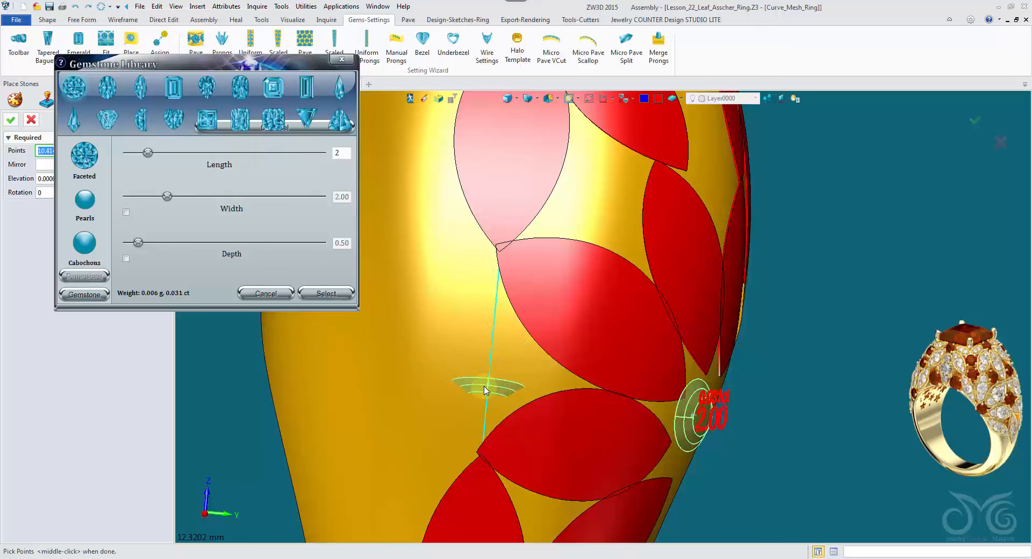
{"action": "scroll", "coordinate": [453, 361], "scroll_direction": "down", "scroll_amount": 2}
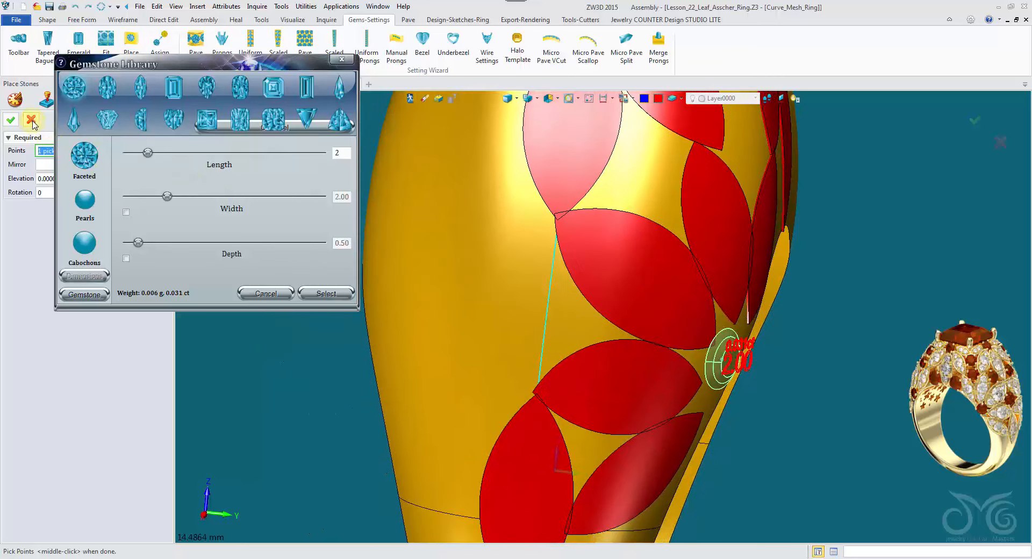
{"action": "left_click", "coordinate": [32, 120]}
Erase the cyan construction curves on the ring's outer surface.
{"action": "middle_click_drag", "start_coordinate": [210, 458], "coordinate": [466, 116]}
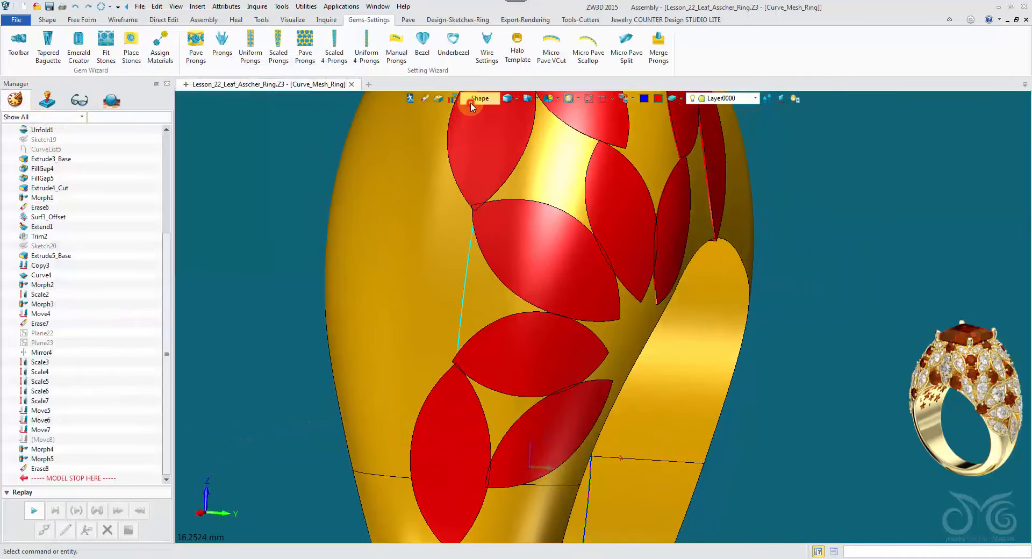
{"action": "left_click", "coordinate": [471, 105]}
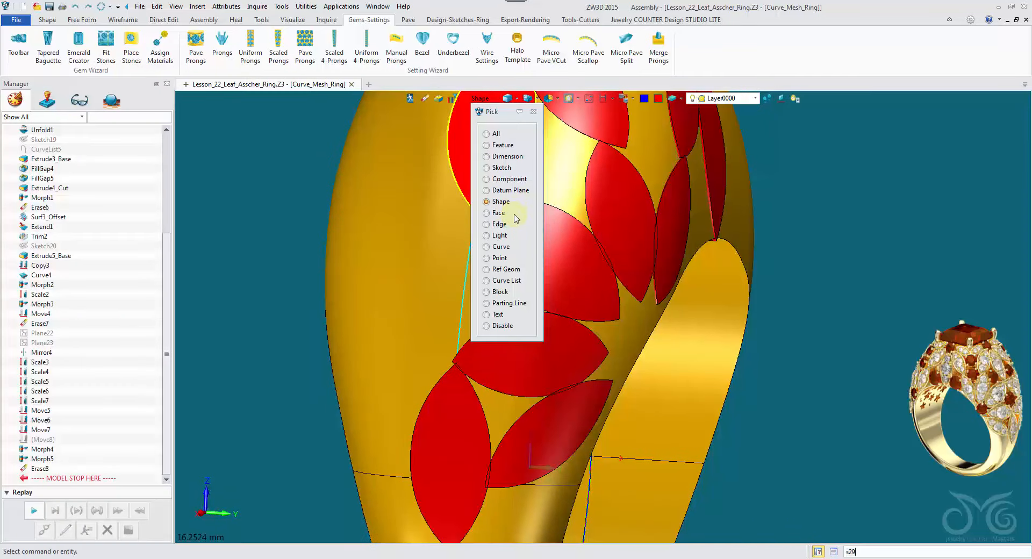
{"action": "left_click", "coordinate": [501, 247]}
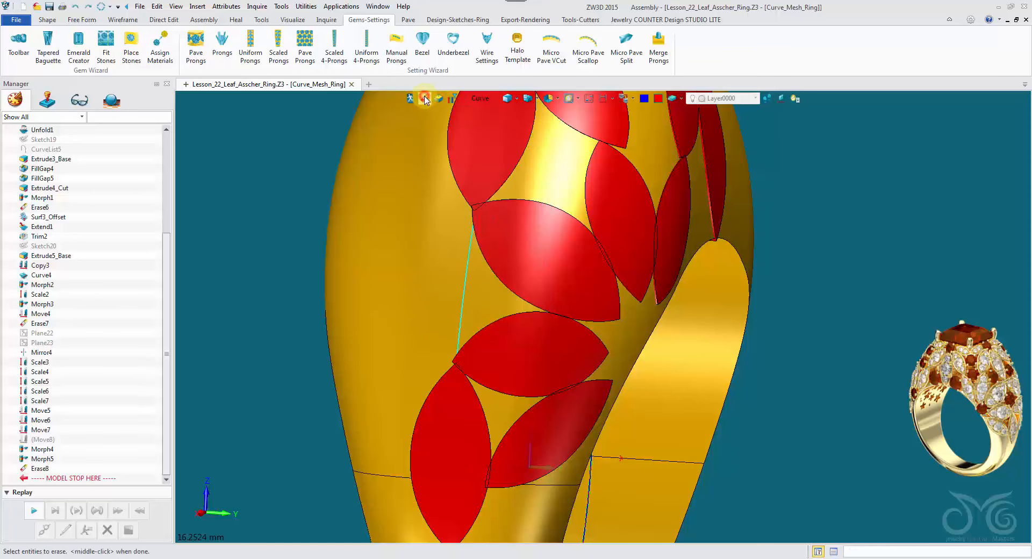
{"action": "mouse_move", "coordinate": [466, 273]}
{"action": "middle_mouse_down"}
{"action": "mouse_move", "coordinate": [649, 255]}
{"action": "mouse_move", "coordinate": [693, 301]}
{"action": "mouse_move", "coordinate": [595, 310]}
{"action": "mouse_move", "coordinate": [544, 174]}
{"action": "mouse_move", "coordinate": [421, 174]}
{"action": "mouse_move", "coordinate": [436, 192]}
{"action": "mouse_move", "coordinate": [322, 134]}
{"action": "middle_mouse_up"}
{"action": "middle_click", "coordinate": [417, 176]}
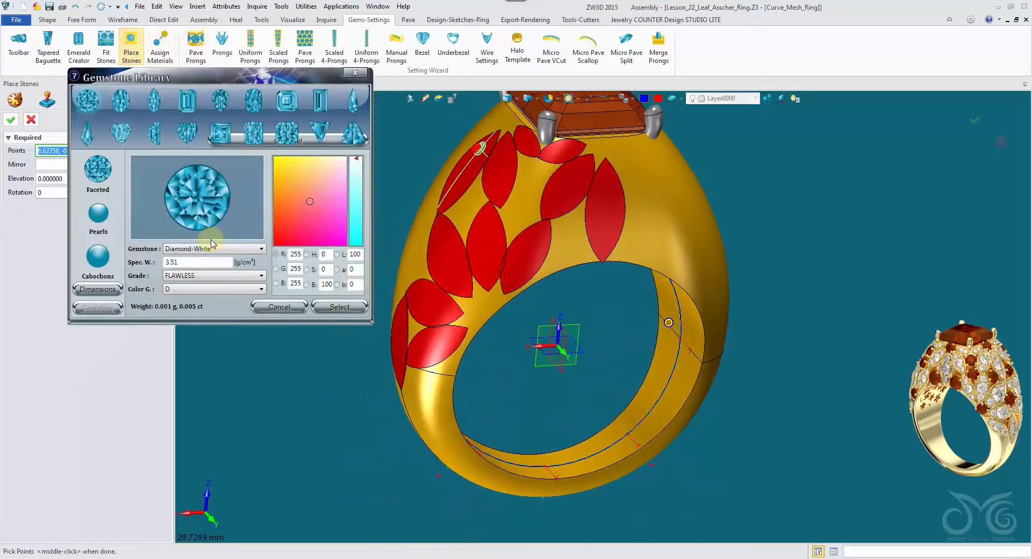
Place a round Garnet (Almandine)-Brownish Red stone of 2.2 mm length in the lower gap between the leaves beside the finger opening.
{"action": "left_click", "coordinate": [190, 250]}
{"action": "left_click", "coordinate": [275, 311]}
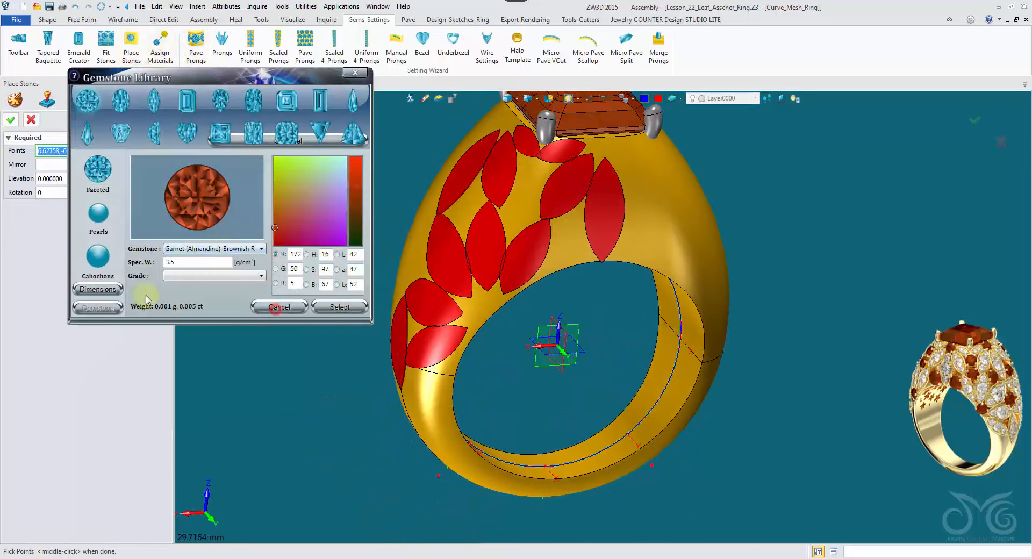
{"action": "left_click", "coordinate": [87, 291]}
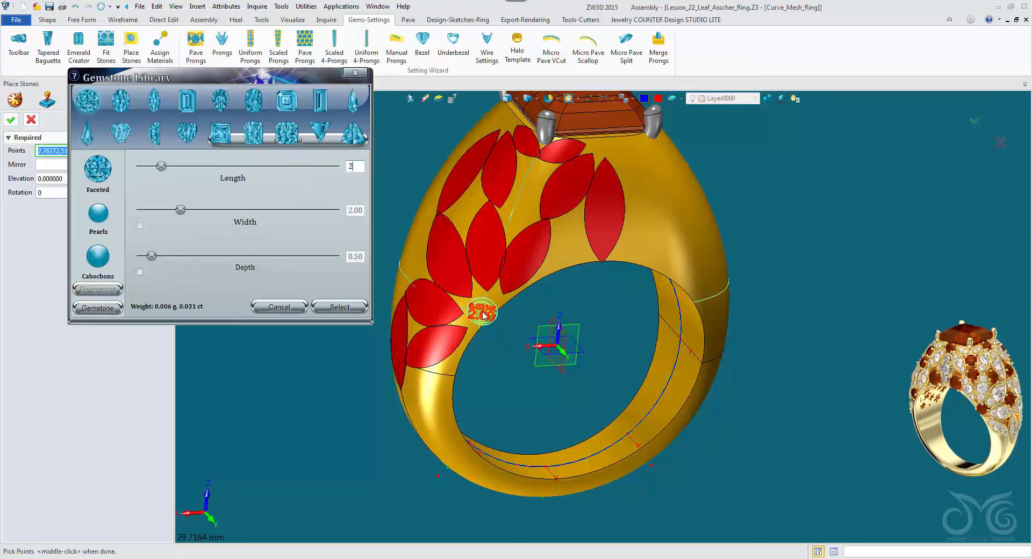
{"action": "scroll", "coordinate": [484, 316], "scroll_direction": "up", "scroll_amount": 5}
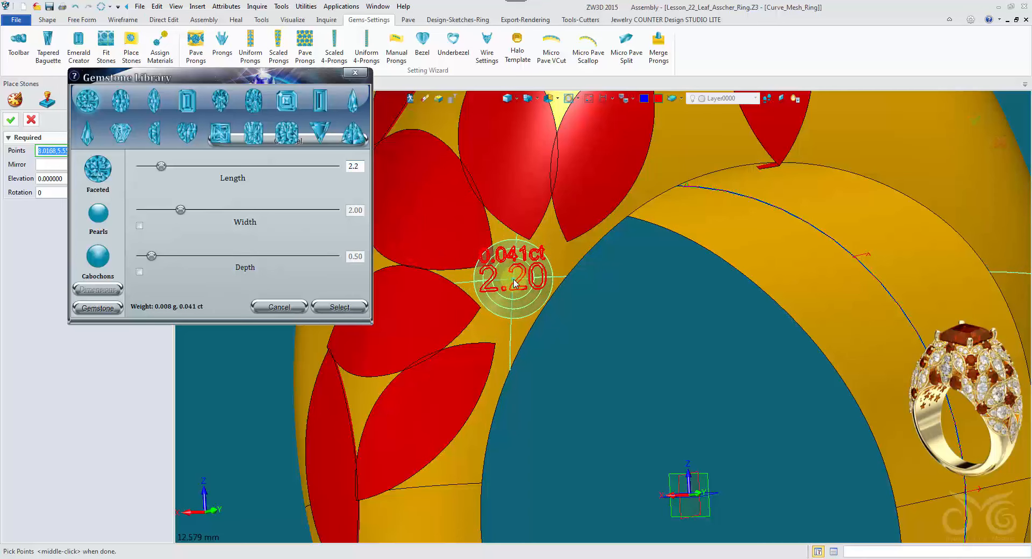
{"action": "right_click_drag", "start_coordinate": [514, 280], "coordinate": [532, 269]}
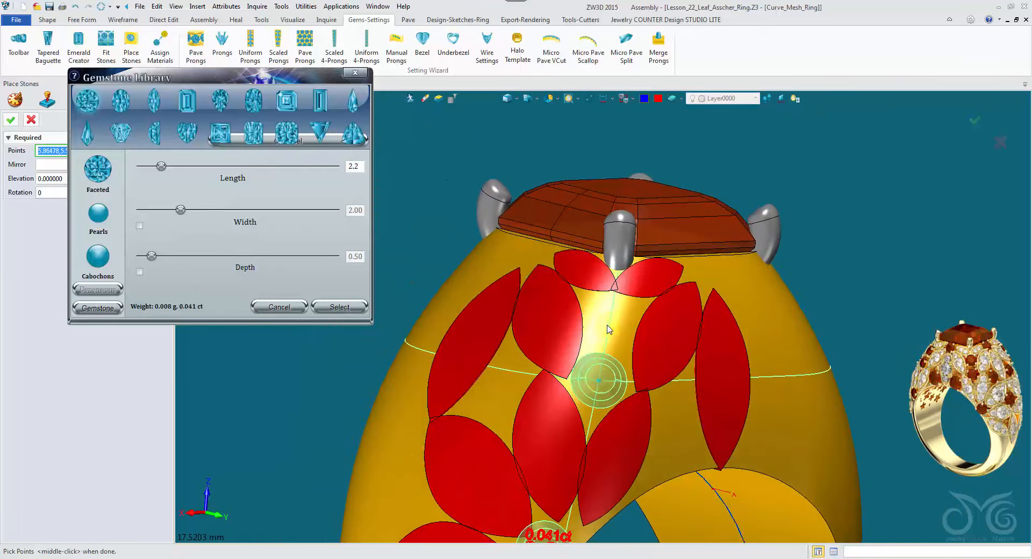
Place two more 2.2 mm garnets one below the other between the upper leaves, beneath the corner prong.
{"action": "right_click_drag", "start_coordinate": [611, 309], "coordinate": [609, 320]}
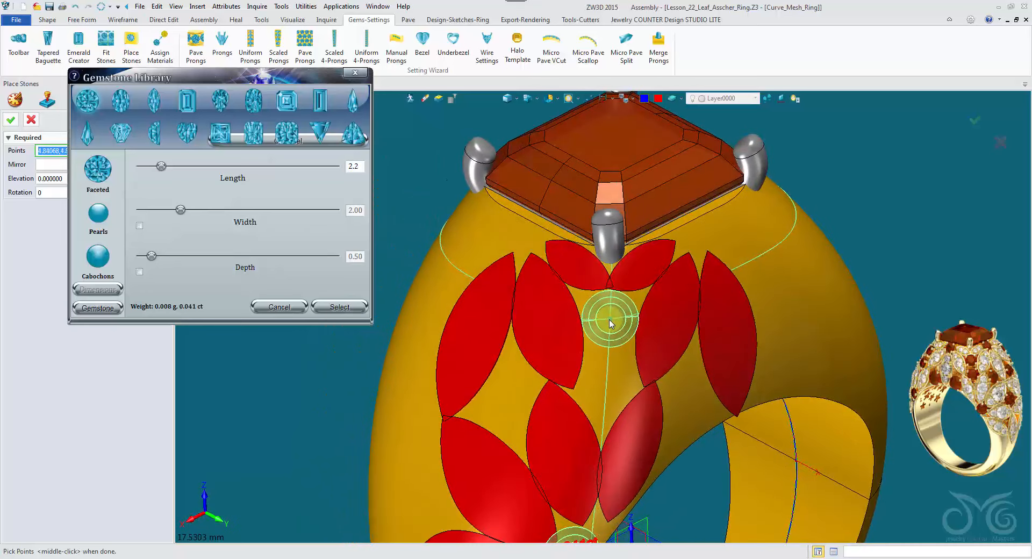
{"action": "left_click", "coordinate": [609, 321]}
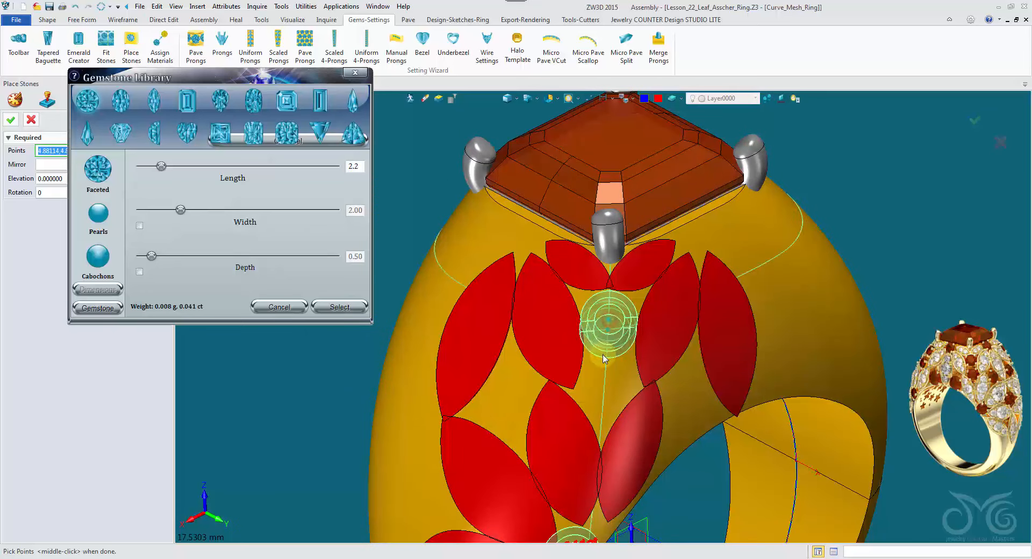
{"action": "right_click_drag", "start_coordinate": [604, 385], "coordinate": [611, 396]}
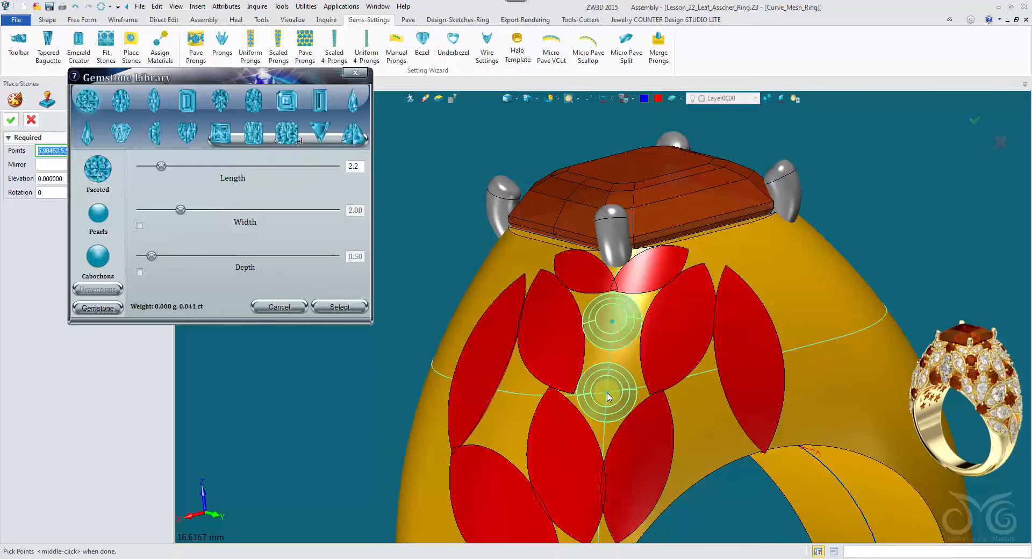
{"action": "left_click", "coordinate": [609, 396]}
Set the stone length to 2.4 mm and place a garnet in the gap enclosed by the four large leaves.
{"action": "right_click_drag", "start_coordinate": [608, 383], "coordinate": [525, 348]}
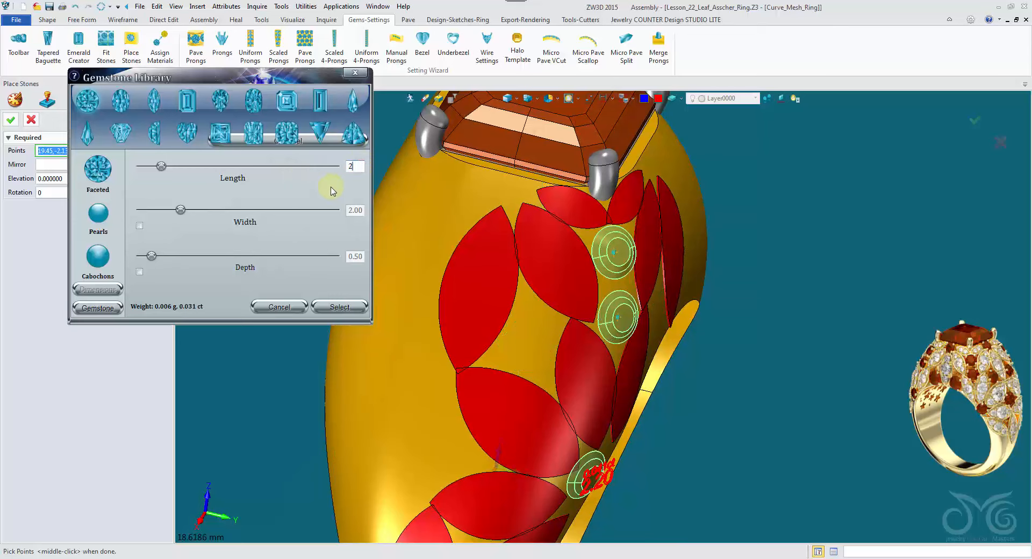
{"action": "type", "text": "4"}
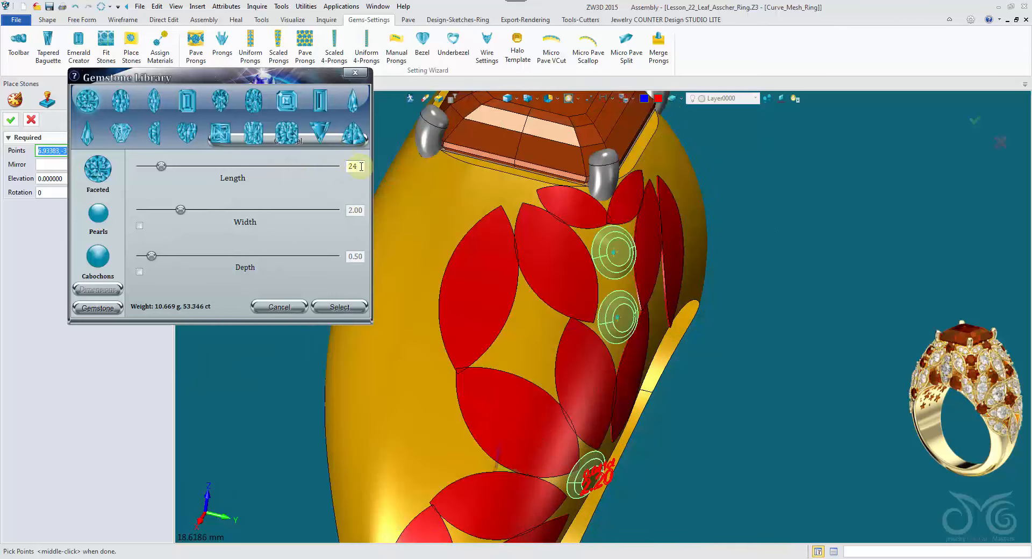
{"action": "type", "text": ".4"}
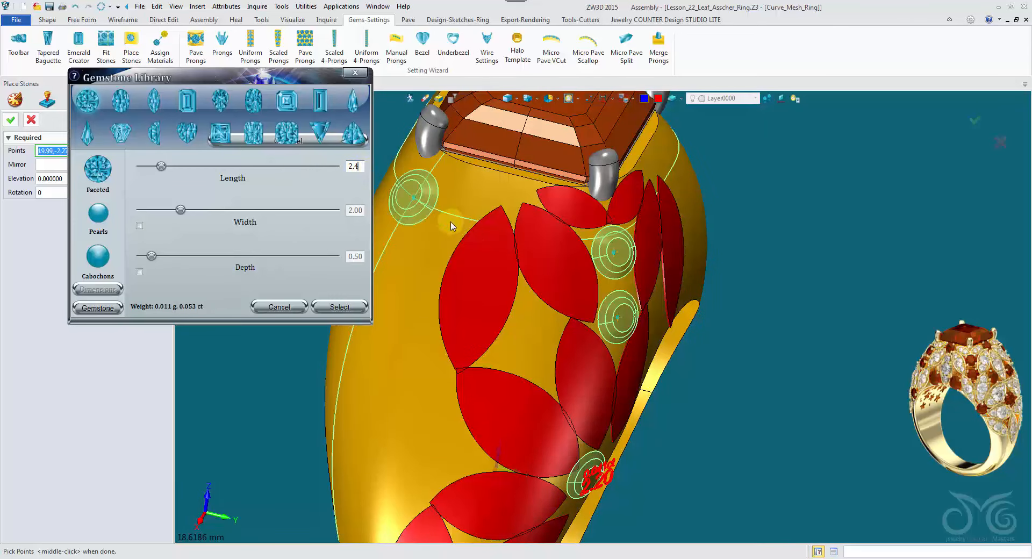
{"action": "left_click", "coordinate": [528, 346]}
{"action": "middle_click_drag", "start_coordinate": [529, 345], "coordinate": [505, 358]}
{"action": "right_click_drag", "start_coordinate": [504, 354], "coordinate": [655, 356]}
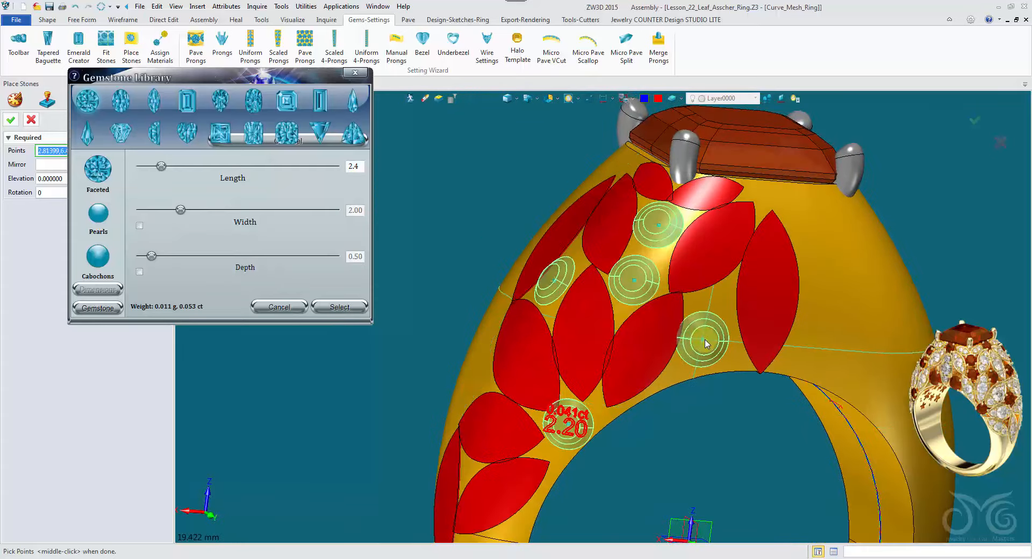
Set the stone length to 2.8 mm and place one garnet above the finger opening and one at the middle of the shank's outer face.
{"action": "right_click_drag", "start_coordinate": [708, 336], "coordinate": [669, 242]}
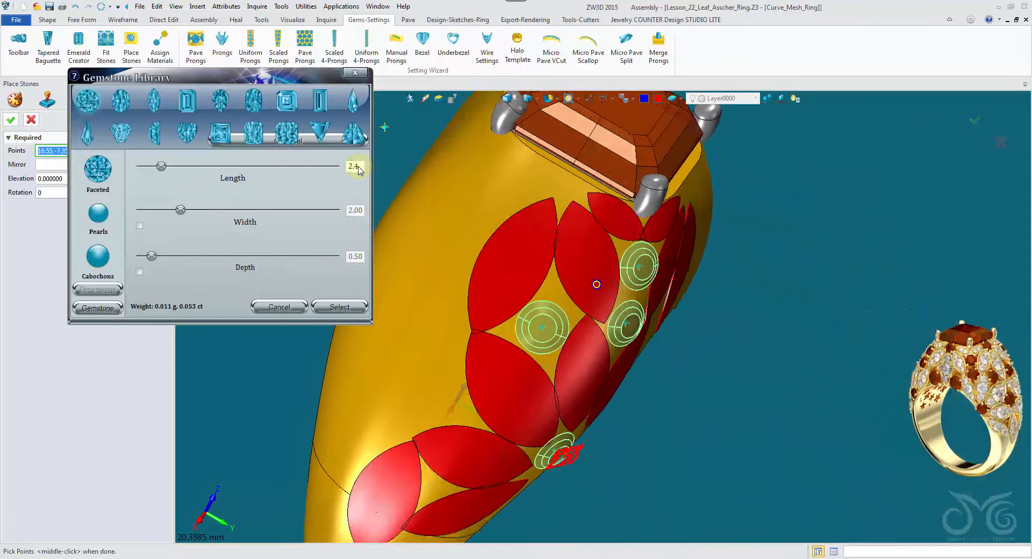
{"action": "double_click", "coordinate": [355, 166]}
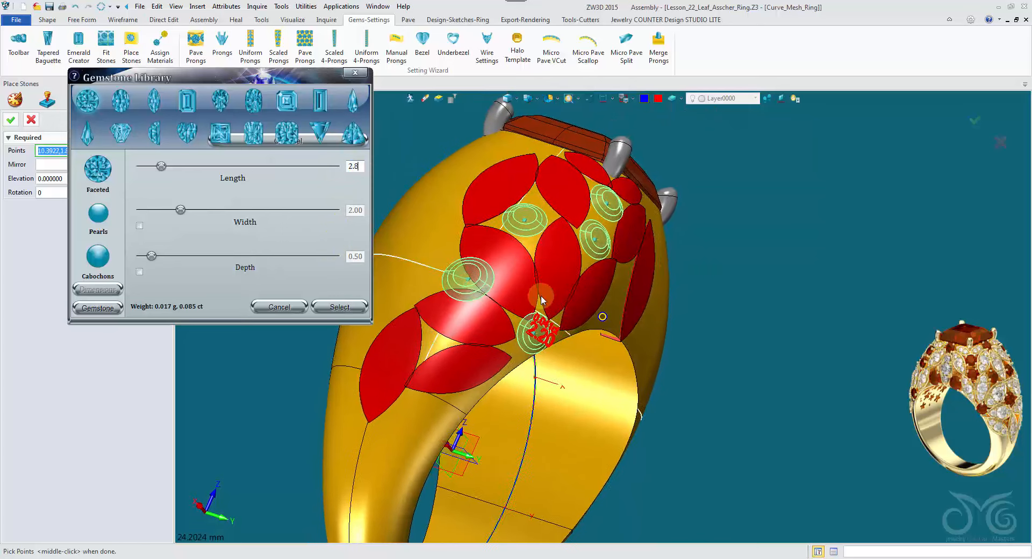
{"action": "right_click_drag", "start_coordinate": [602, 317], "coordinate": [561, 304]}
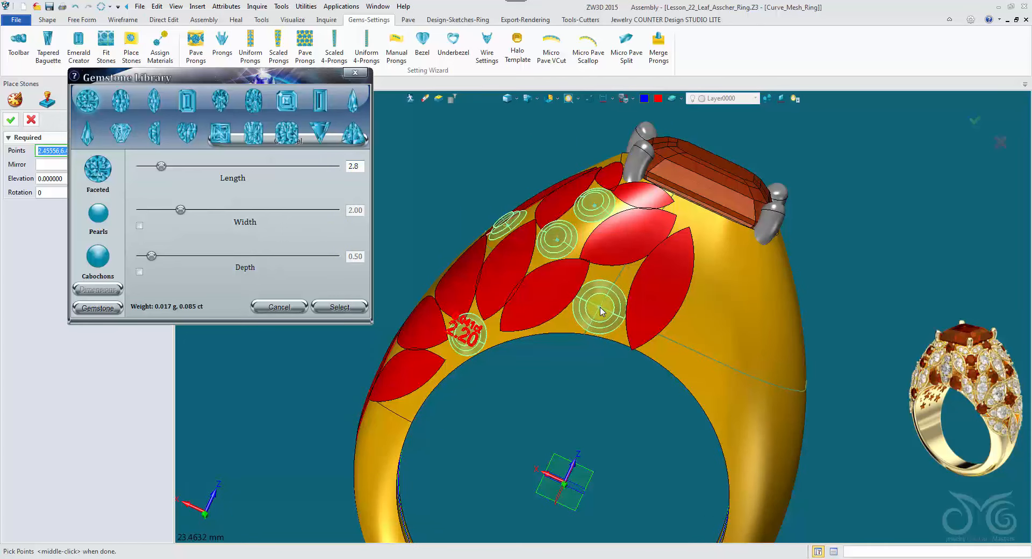
{"action": "right_click_drag", "start_coordinate": [600, 310], "coordinate": [638, 319]}
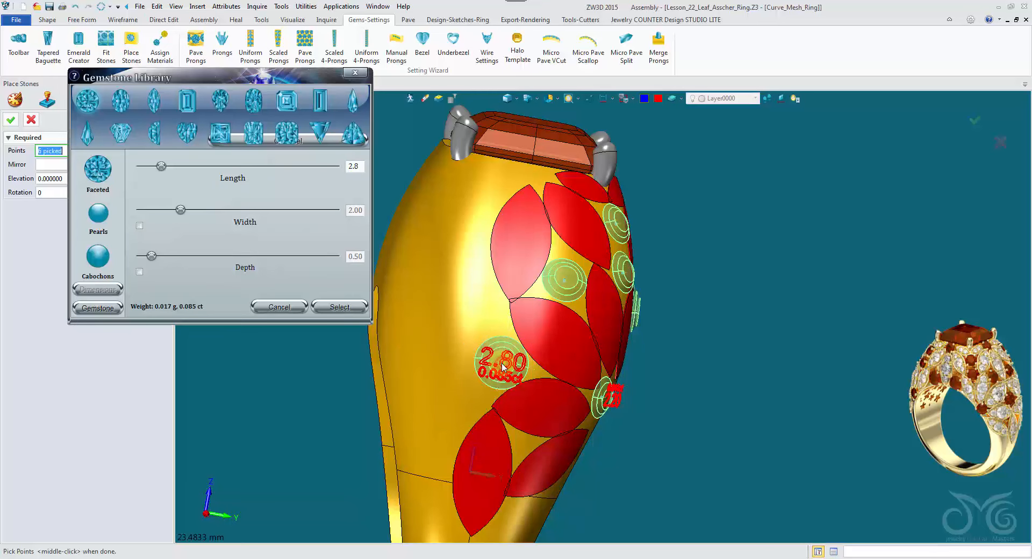
Set the stone length to 2 mm, place a garnet above each outer upper leaf tip beside the centre stone, and finish the placement.
{"action": "middle_click_drag", "start_coordinate": [502, 365], "coordinate": [520, 261]}
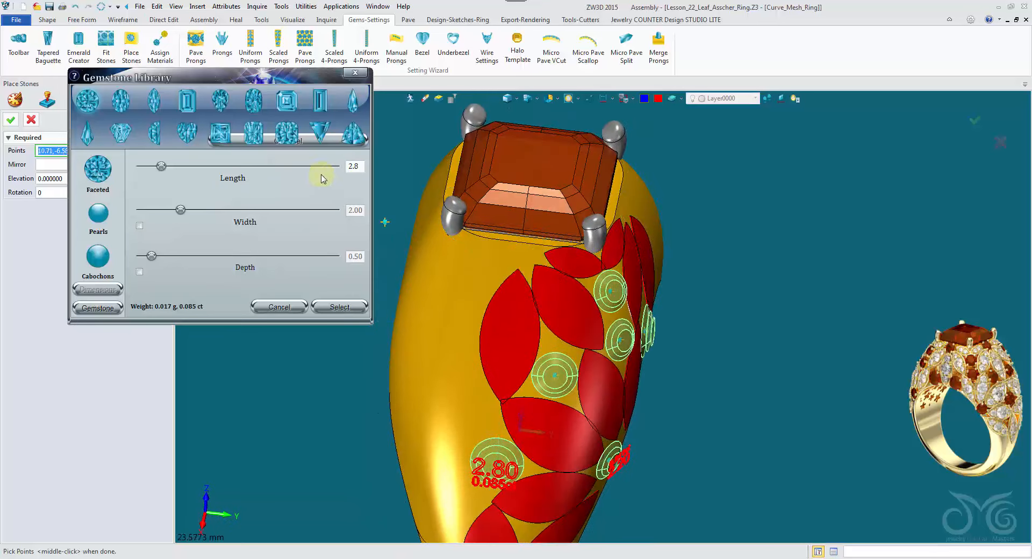
{"action": "double_click", "coordinate": [358, 166]}
{"action": "type", "text": "2"}
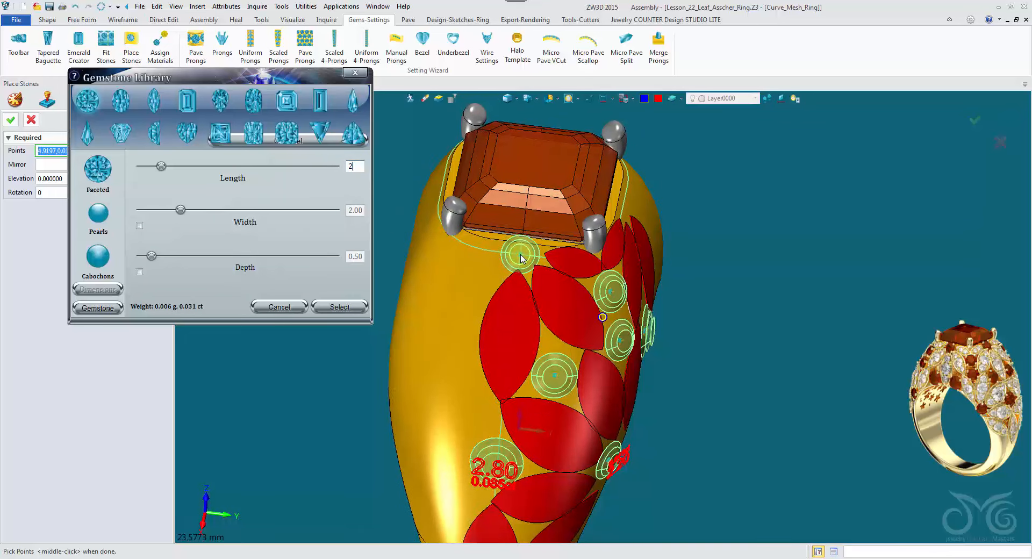
{"action": "middle_click_drag", "start_coordinate": [521, 258], "coordinate": [505, 297]}
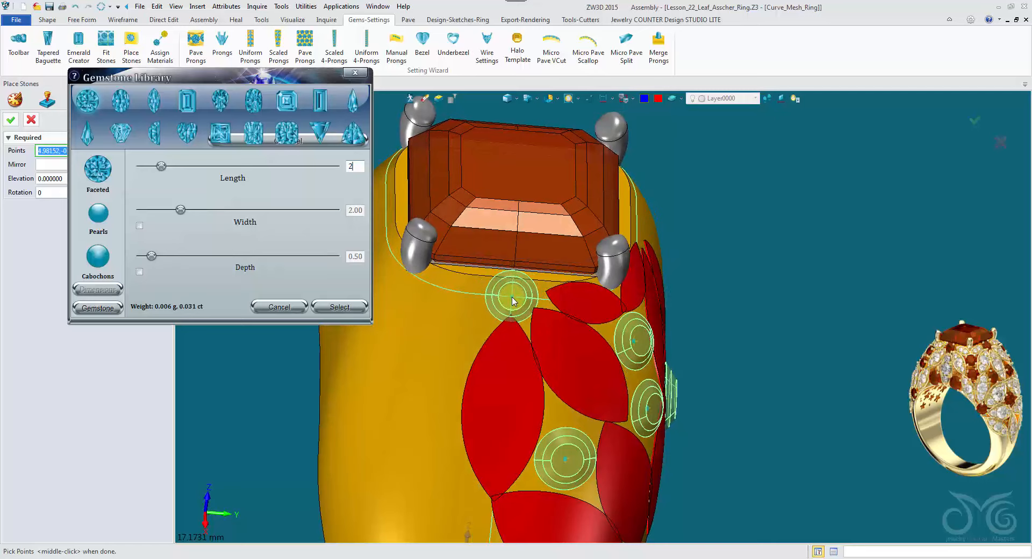
{"action": "left_click", "coordinate": [513, 300]}
{"action": "middle_click_drag", "start_coordinate": [513, 300], "coordinate": [608, 384]}
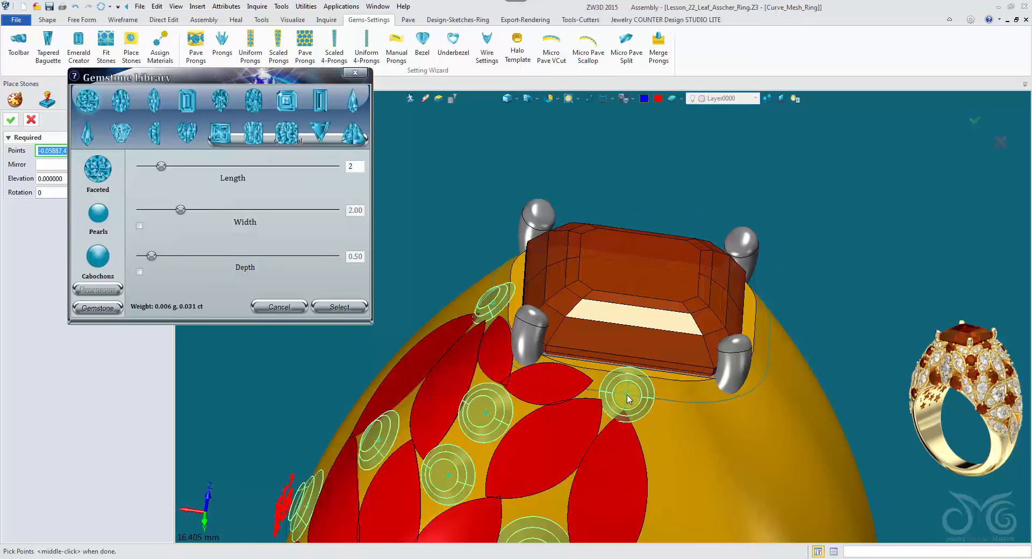
{"action": "left_click", "coordinate": [626, 398]}
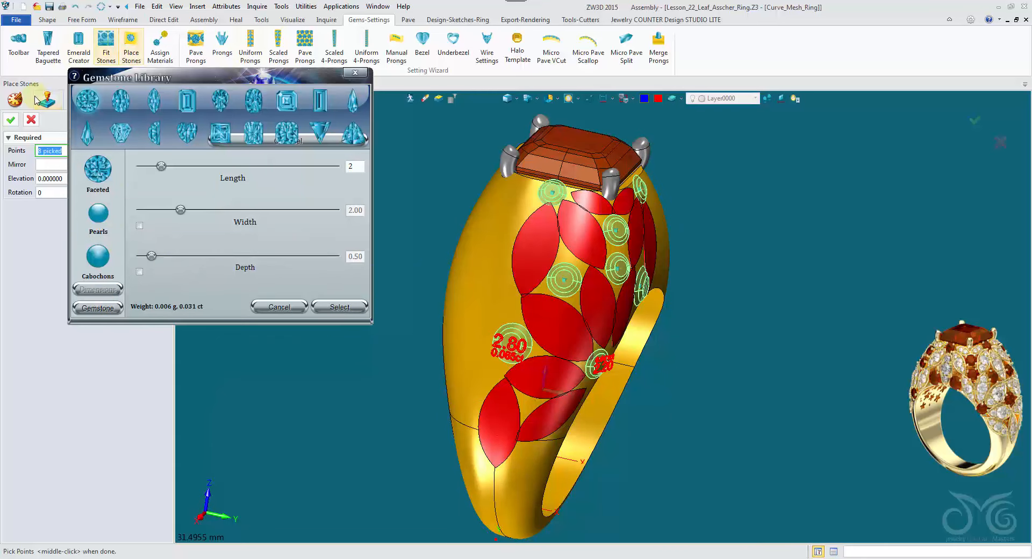
{"action": "left_click", "coordinate": [10, 119]}
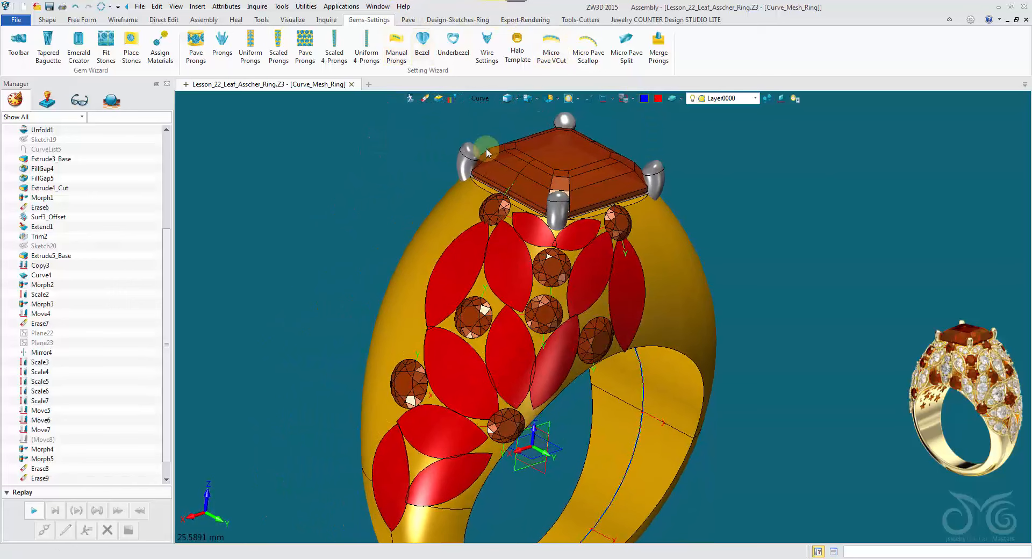
Inquire the stone data of the individual garnets placed between the leaves, and close the inquiry.
{"action": "left_click", "coordinate": [581, 20]}
{"action": "left_click", "coordinate": [54, 57]}
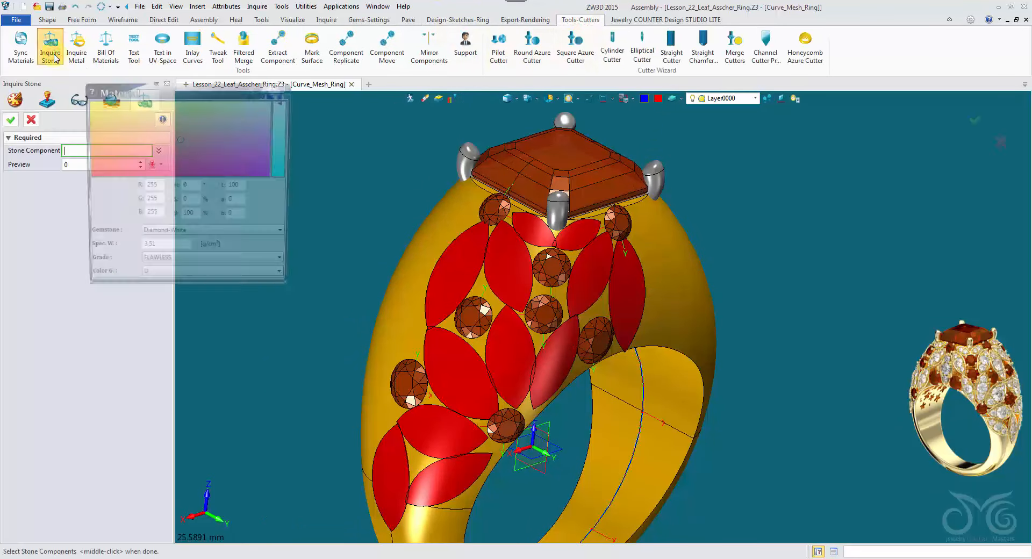
{"action": "right_click_drag", "start_coordinate": [401, 217], "coordinate": [430, 175]}
{"action": "left_click", "coordinate": [497, 180]}
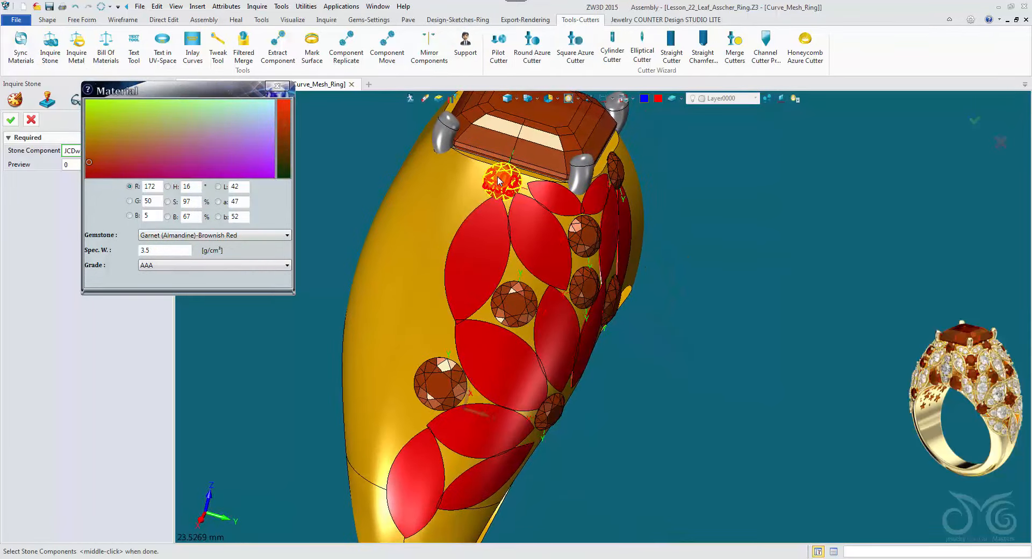
{"action": "mouse_move", "coordinate": [604, 318]}
{"action": "right_mouse_down"}
{"action": "mouse_move", "coordinate": [572, 316]}
{"action": "mouse_move", "coordinate": [610, 312]}
{"action": "right_mouse_up"}
{"action": "left_click", "coordinate": [618, 172]}
{"action": "left_click", "coordinate": [577, 248]}
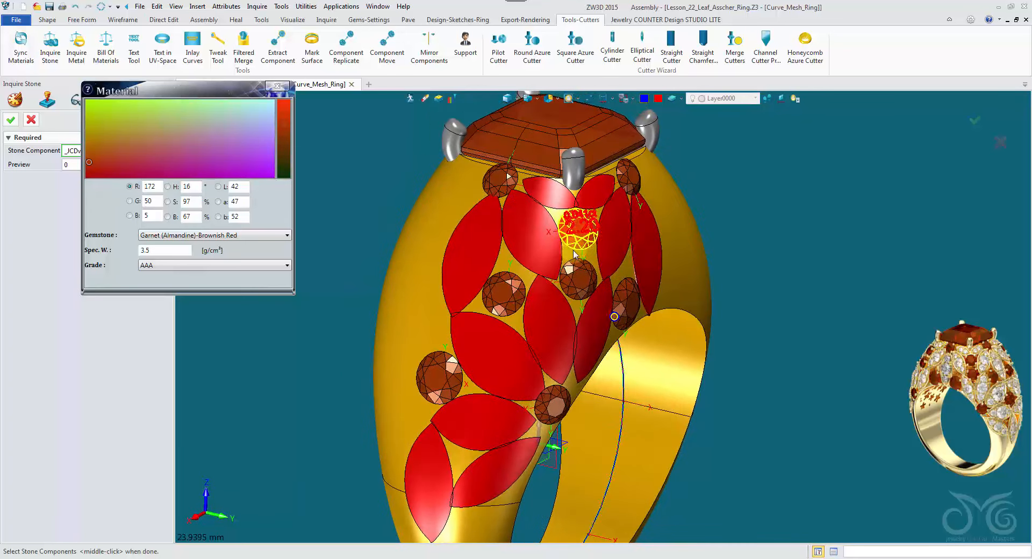
{"action": "left_click", "coordinate": [577, 273]}
{"action": "left_click", "coordinate": [547, 259]}
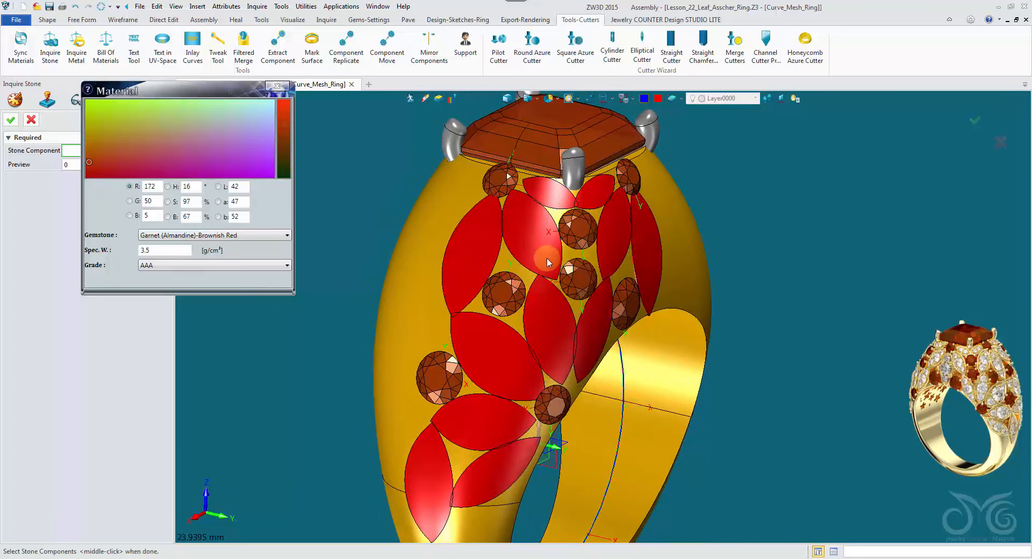
{"action": "right_click_drag", "start_coordinate": [547, 258], "coordinate": [549, 254]}
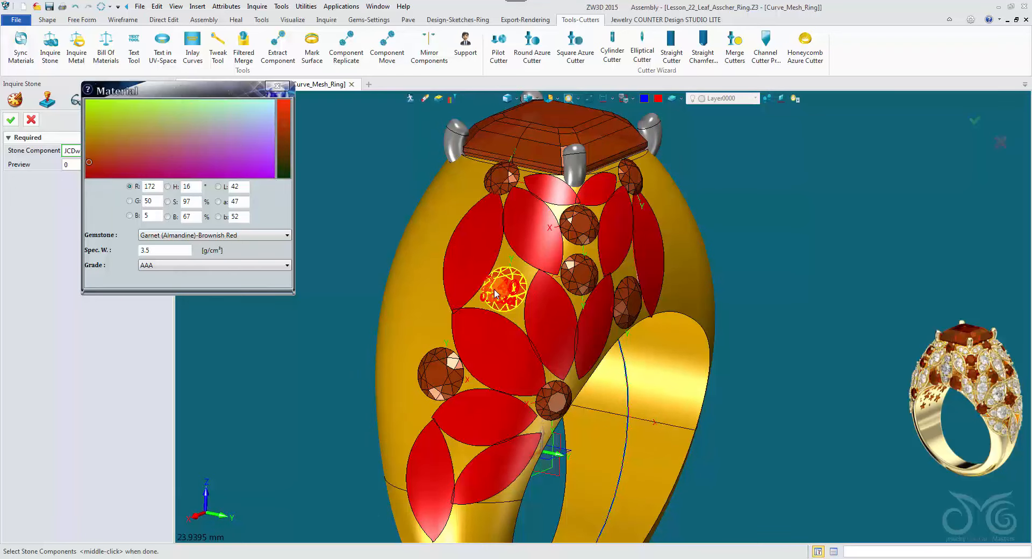
{"action": "right_click_drag", "start_coordinate": [494, 288], "coordinate": [626, 307]}
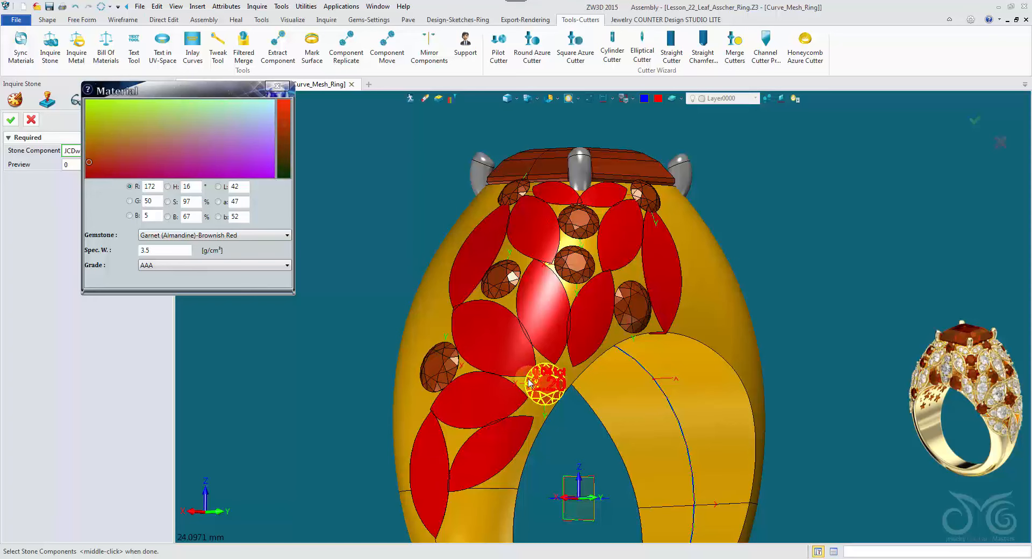
{"action": "right_click_drag", "start_coordinate": [580, 308], "coordinate": [653, 340]}
{"action": "left_click", "coordinate": [12, 121]}
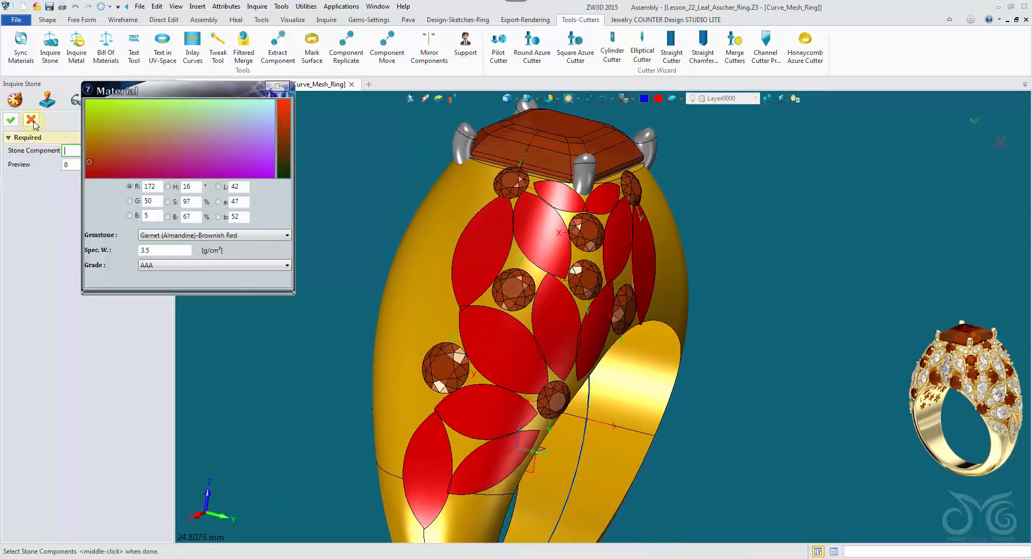
{"action": "left_click", "coordinate": [28, 119]}
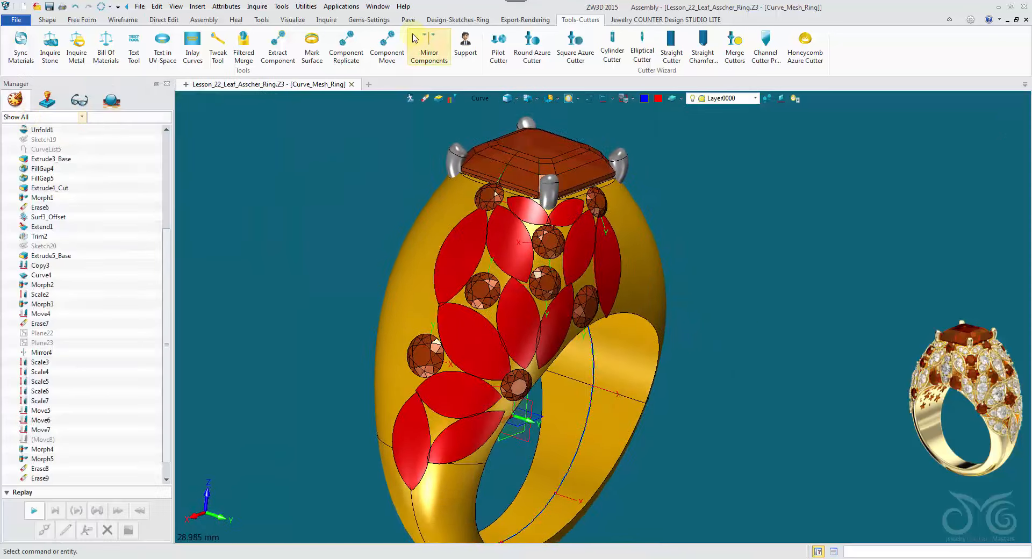
Start a wire setting and choose the round four-prong head style.
{"action": "left_click", "coordinate": [370, 20]}
{"action": "left_click", "coordinate": [487, 47]}
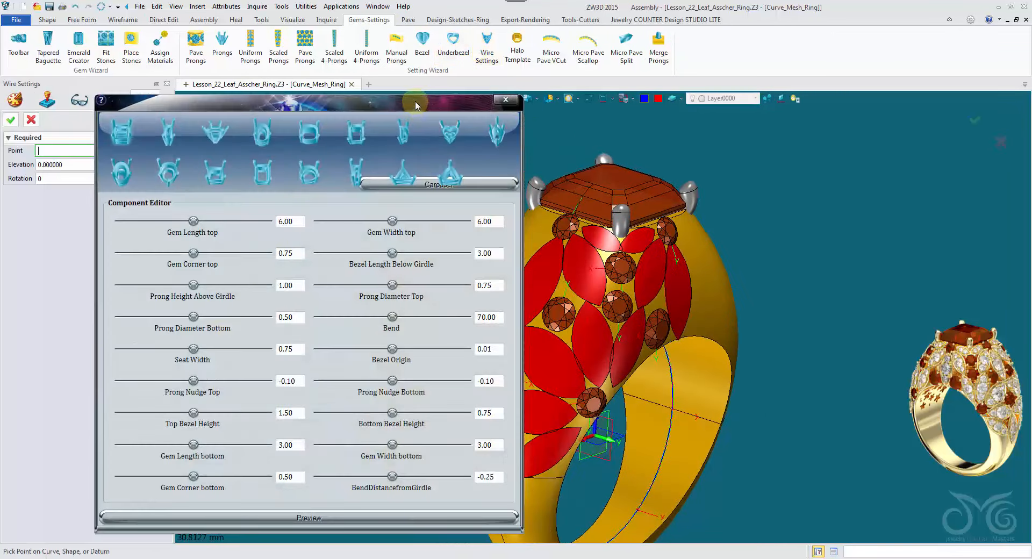
{"action": "left_click_drag", "start_coordinate": [413, 99], "coordinate": [318, 51]}
{"action": "left_click", "coordinate": [222, 127]}
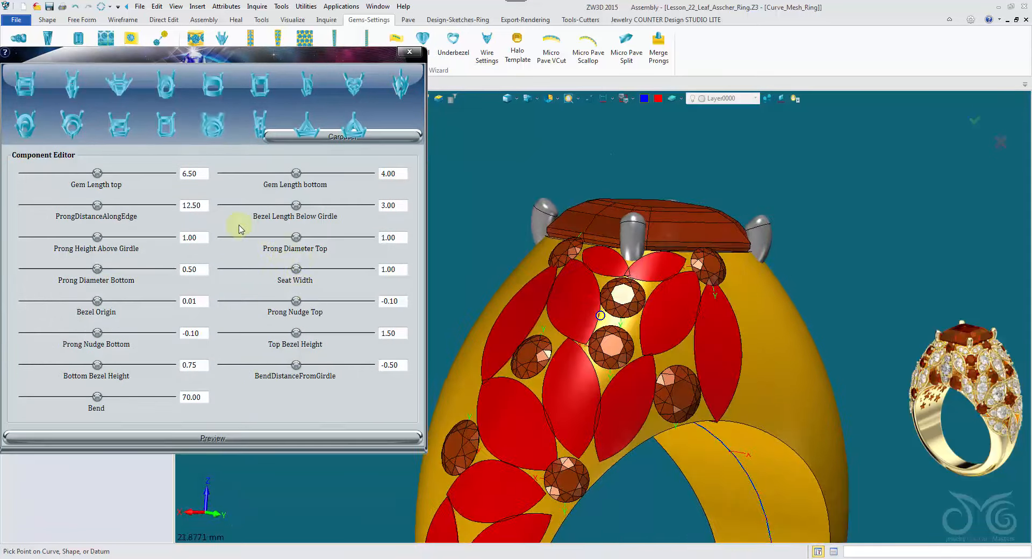
Set the gem length top to 2.8 mm and place the wire setting on the large garnet at the shank's outer face.
{"action": "double_click", "coordinate": [203, 173]}
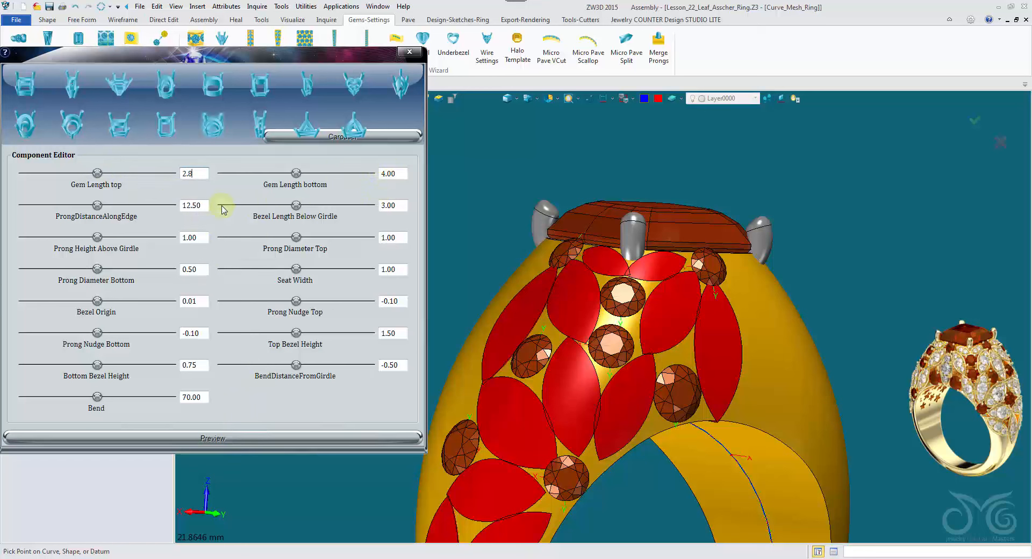
{"action": "left_click", "coordinate": [285, 435]}
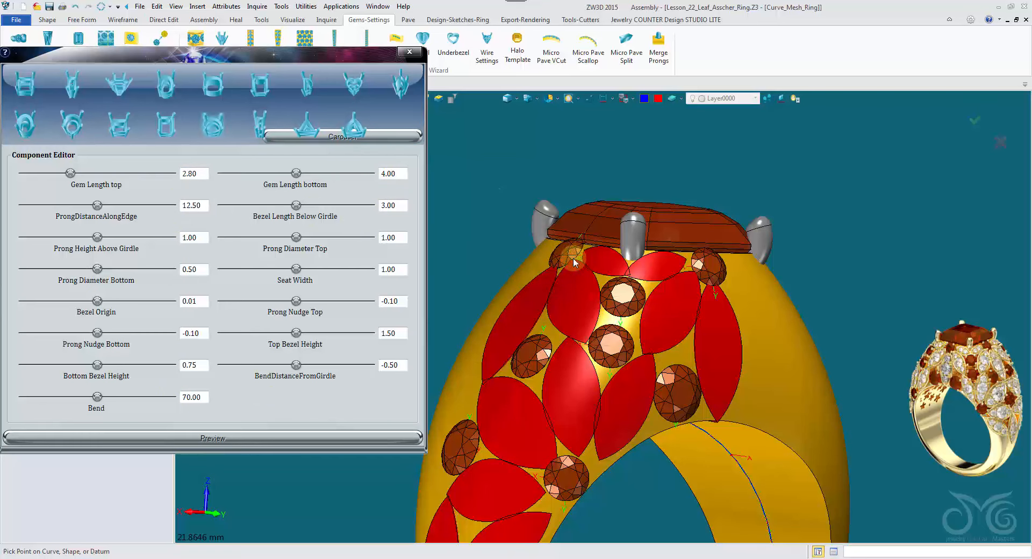
{"action": "left_click", "coordinate": [617, 336]}
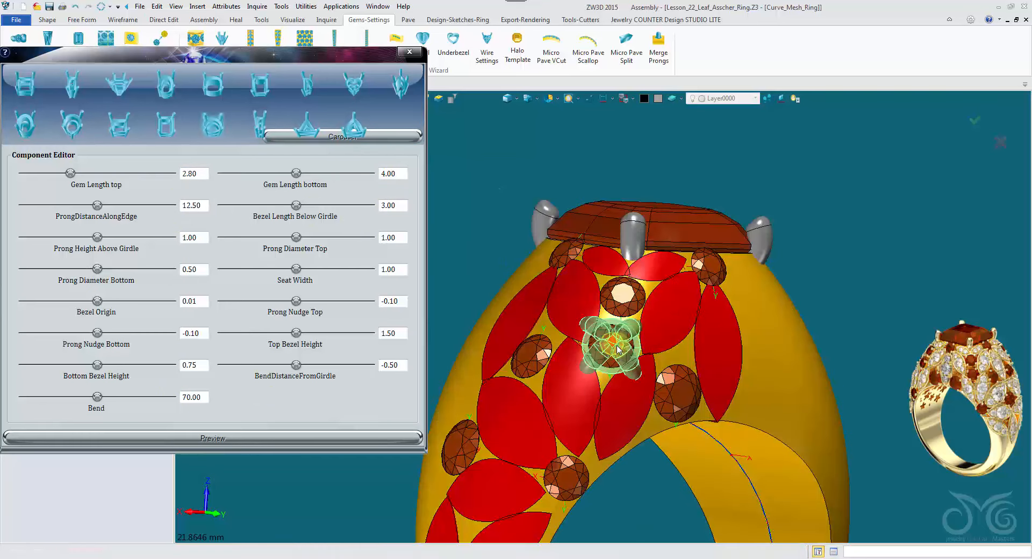
{"action": "right_click_drag", "start_coordinate": [617, 347], "coordinate": [544, 100]}
{"action": "left_click", "coordinate": [528, 416]}
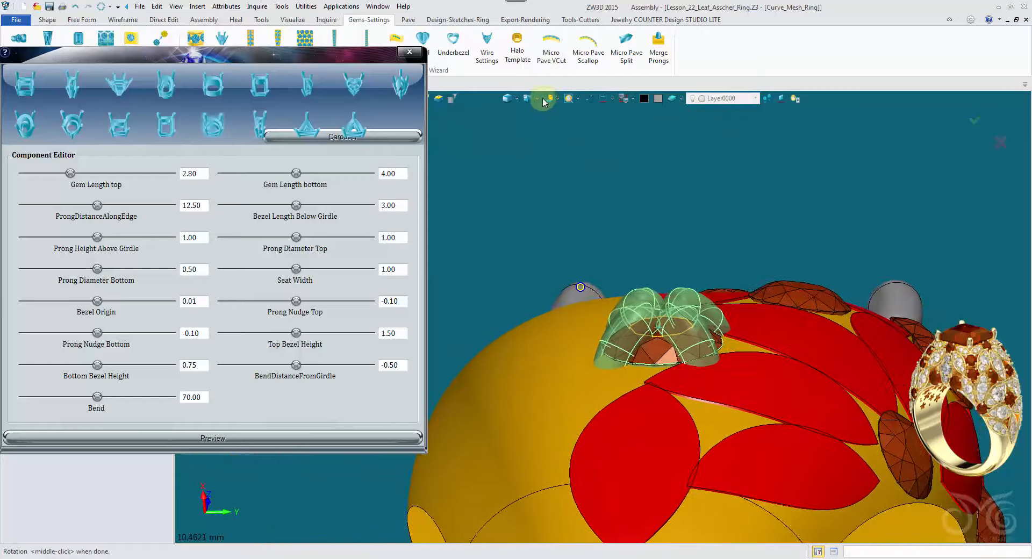
Display the model in wireframe and set the wire setting's gem length bottom to 2 mm.
{"action": "left_click", "coordinate": [506, 100]}
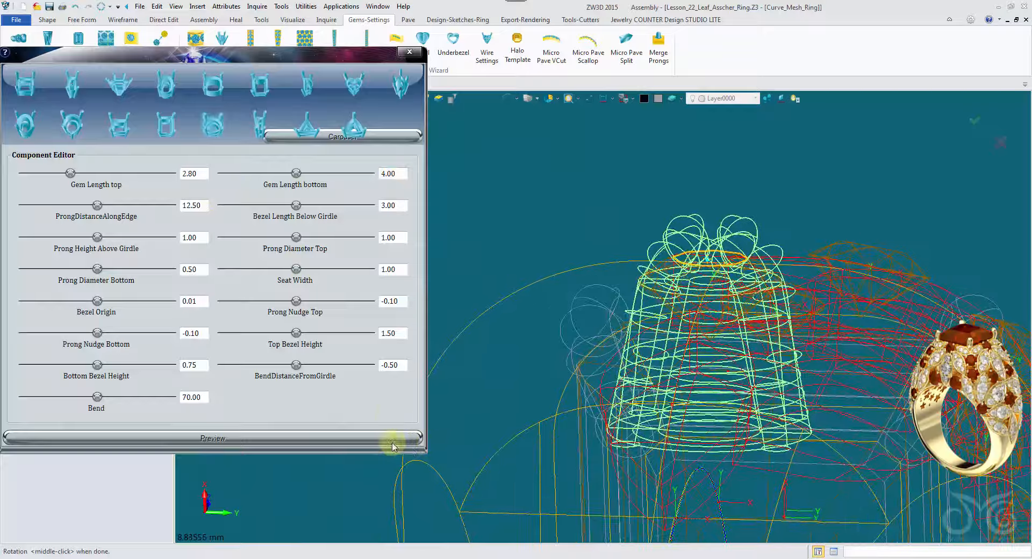
{"action": "left_click", "coordinate": [508, 98]}
{"action": "left_click", "coordinate": [507, 98]}
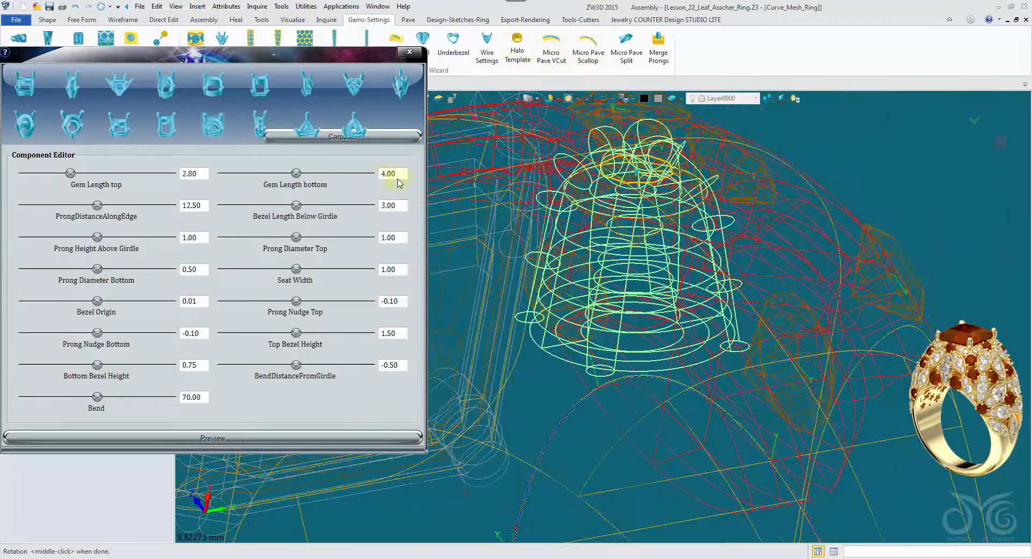
{"action": "double_click", "coordinate": [404, 175]}
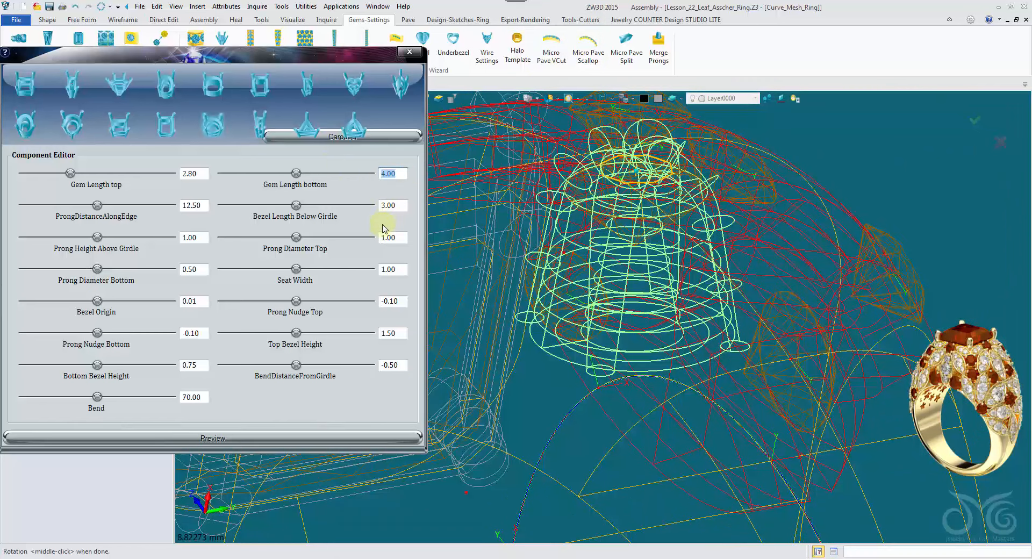
{"action": "left_click", "coordinate": [317, 438]}
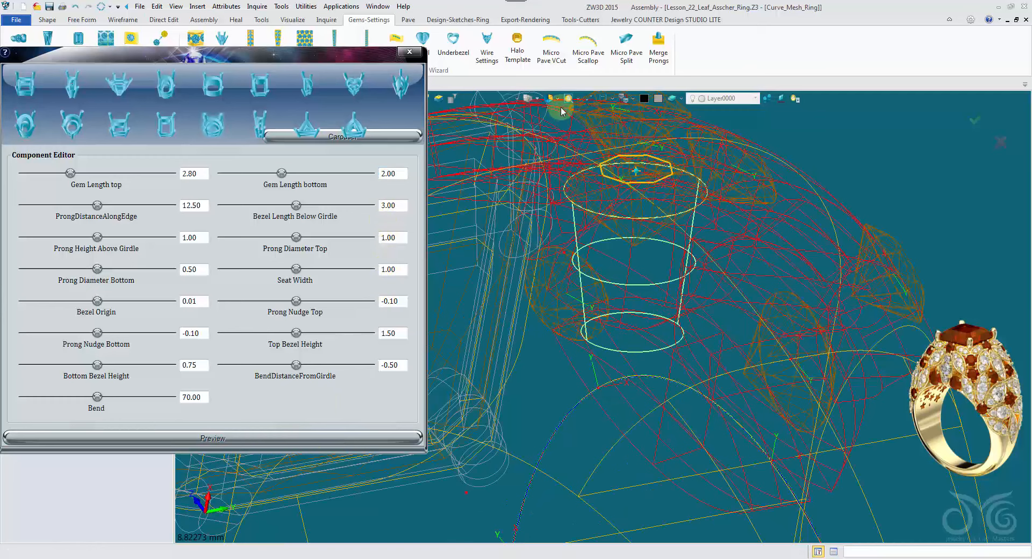
{"action": "left_click", "coordinate": [506, 99]}
{"action": "left_click", "coordinate": [506, 99]}
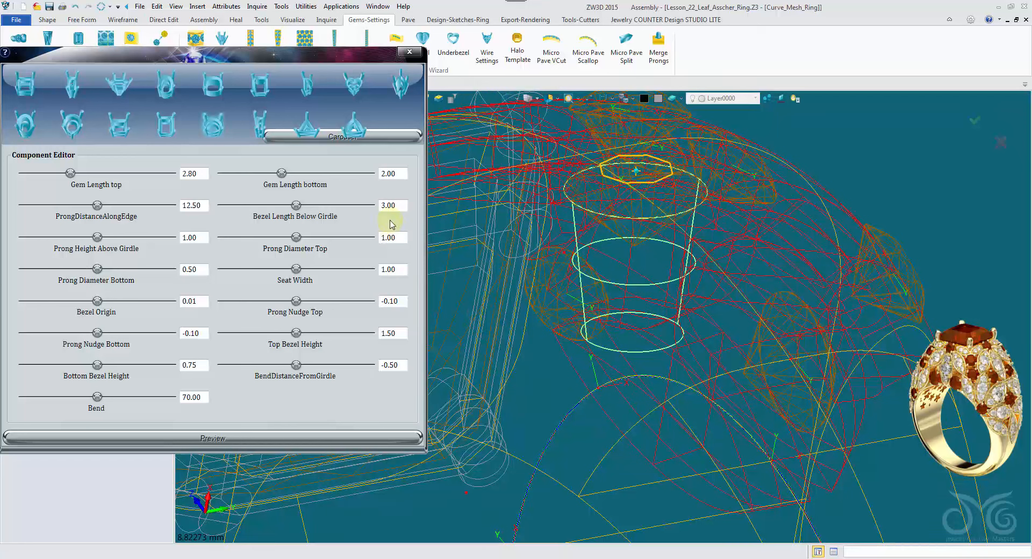
Set the bezel length below girdle to 2, and both the prong height above girdle and the prong diameter top to 0.5.
{"action": "double_click", "coordinate": [401, 206]}
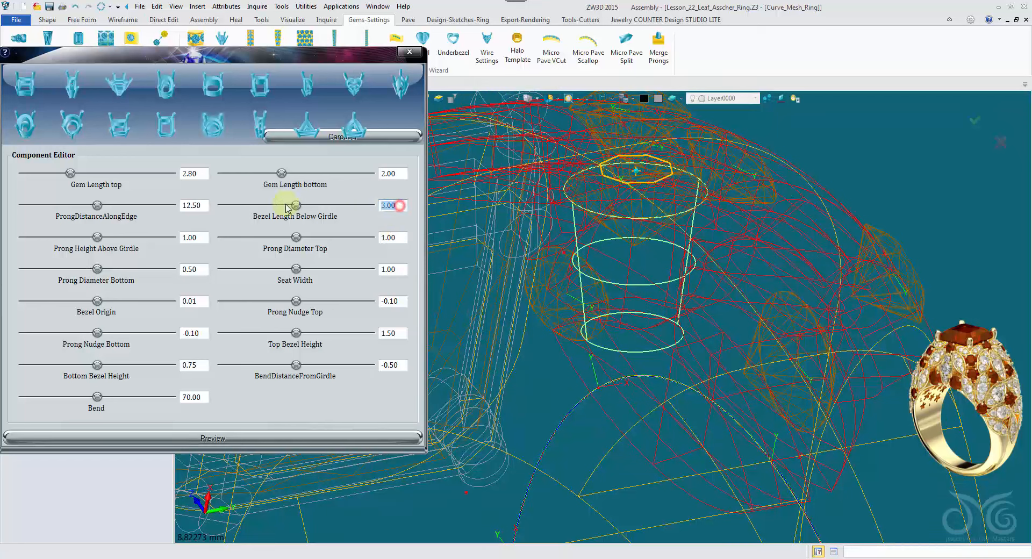
{"action": "type", "text": "2"}
{"action": "double_click", "coordinate": [198, 238]}
{"action": "double_click", "coordinate": [392, 237]}
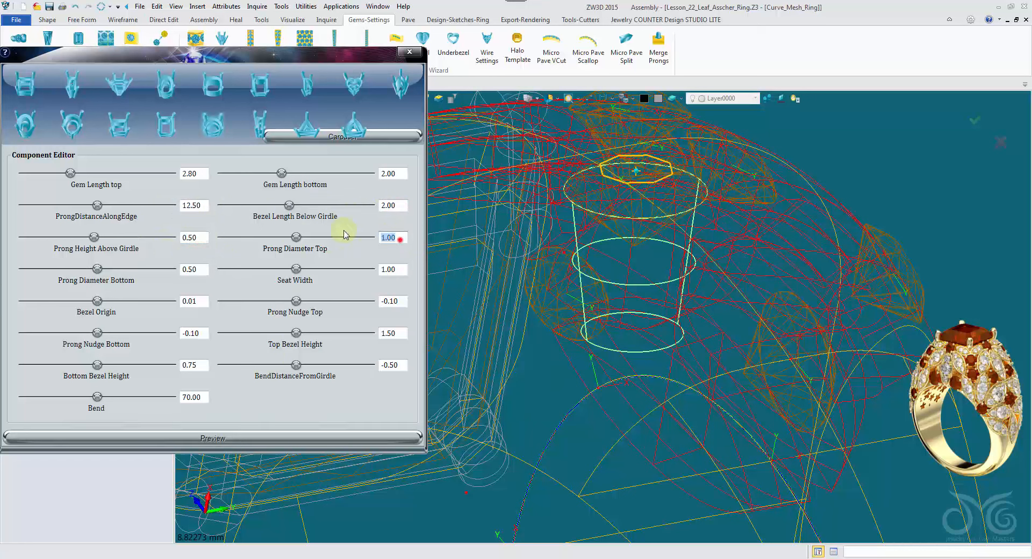
{"action": "type", "text": "0.5"}
Set the seat width to 0.25, update the setting preview and display the model shaded.
{"action": "double_click", "coordinate": [393, 270]}
{"action": "type", "text": "0."}
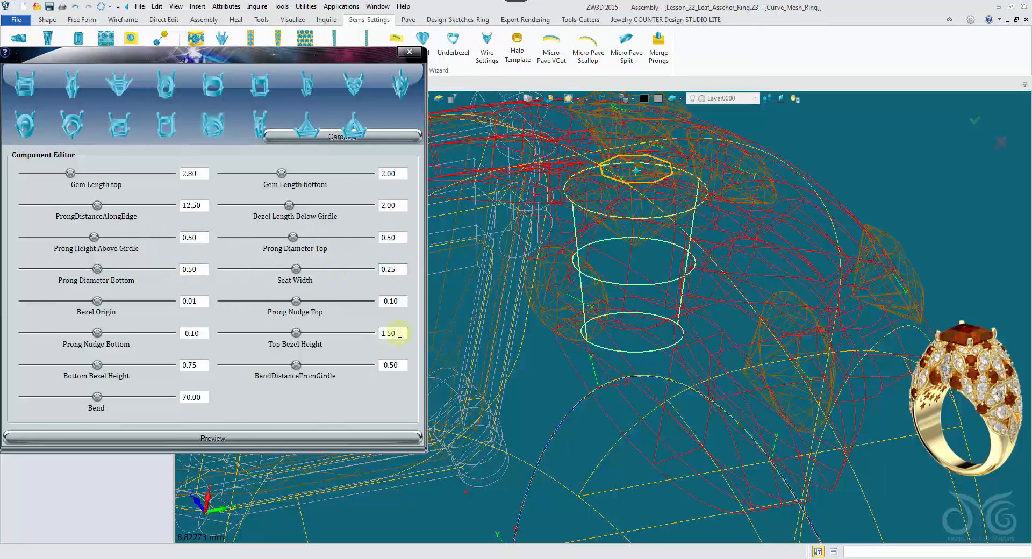
{"action": "type", "text": "25"}
{"action": "left_click", "coordinate": [359, 434]}
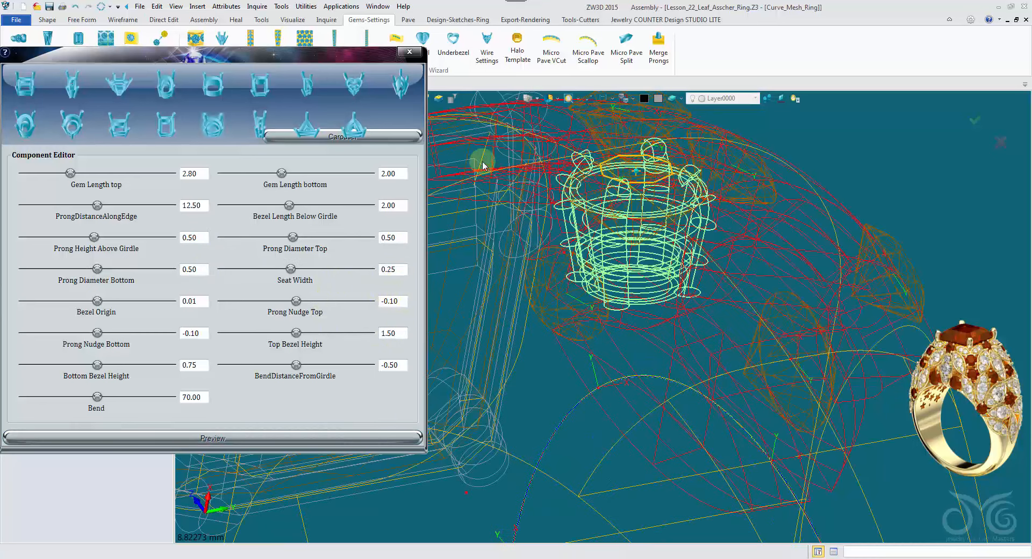
{"action": "left_click", "coordinate": [507, 98]}
{"action": "mouse_move", "coordinate": [557, 223]}
{"action": "right_mouse_down"}
{"action": "mouse_move", "coordinate": [559, 283]}
{"action": "mouse_move", "coordinate": [567, 222]}
{"action": "right_mouse_up"}
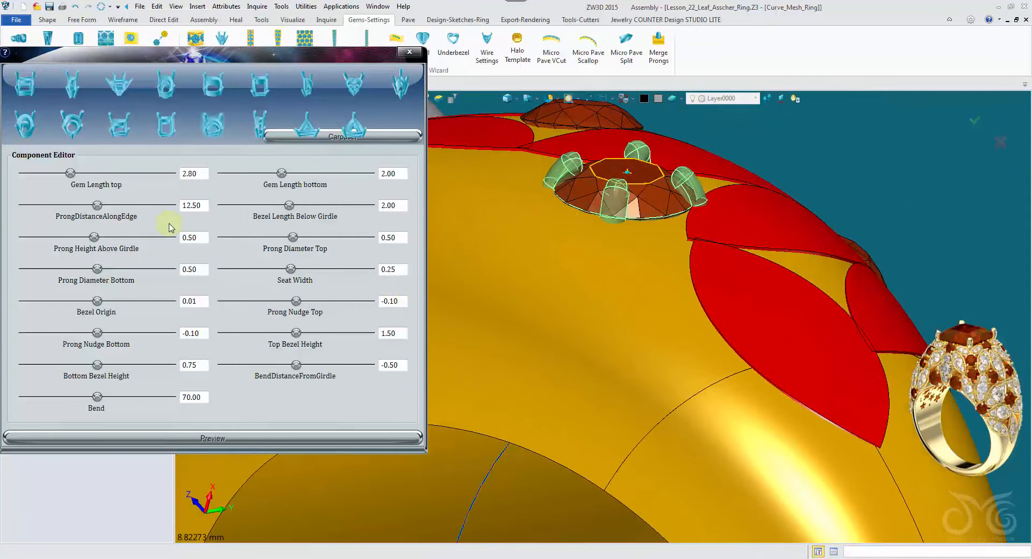
Set the bezel origin to -0.10, the top bezel height to 1 and the bend to 20, and update the preview.
{"action": "double_click", "coordinate": [203, 301]}
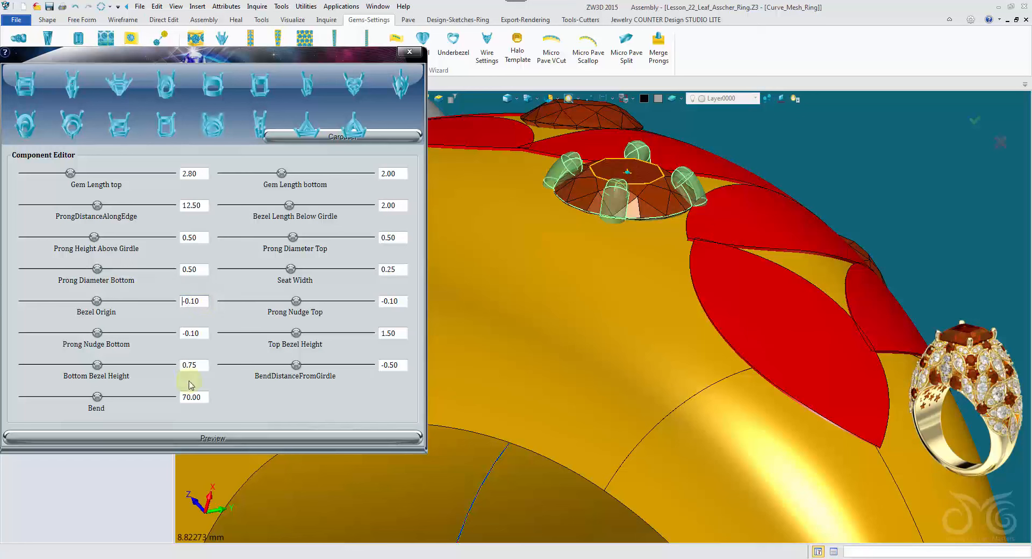
{"action": "double_click", "coordinate": [406, 334]}
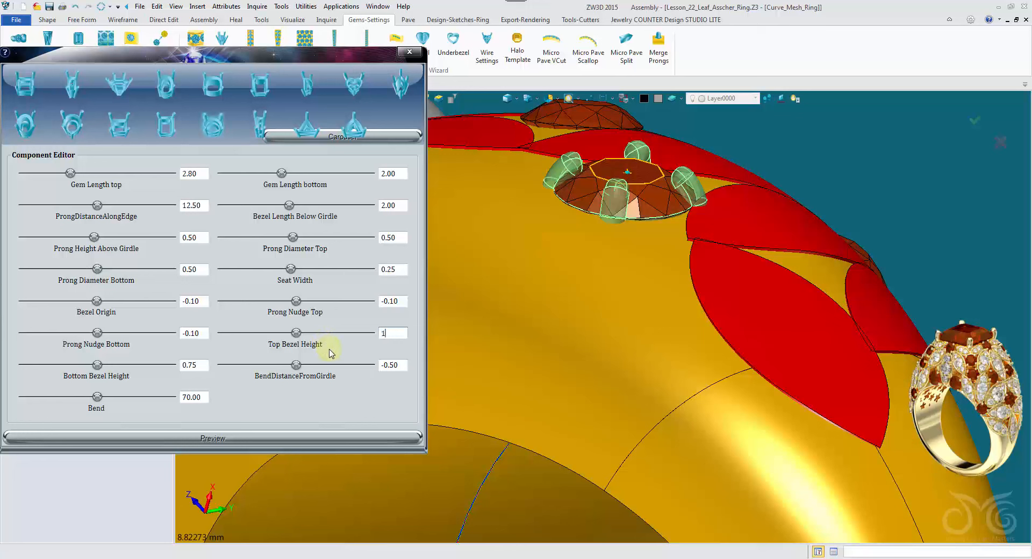
{"action": "left_click", "coordinate": [196, 398]}
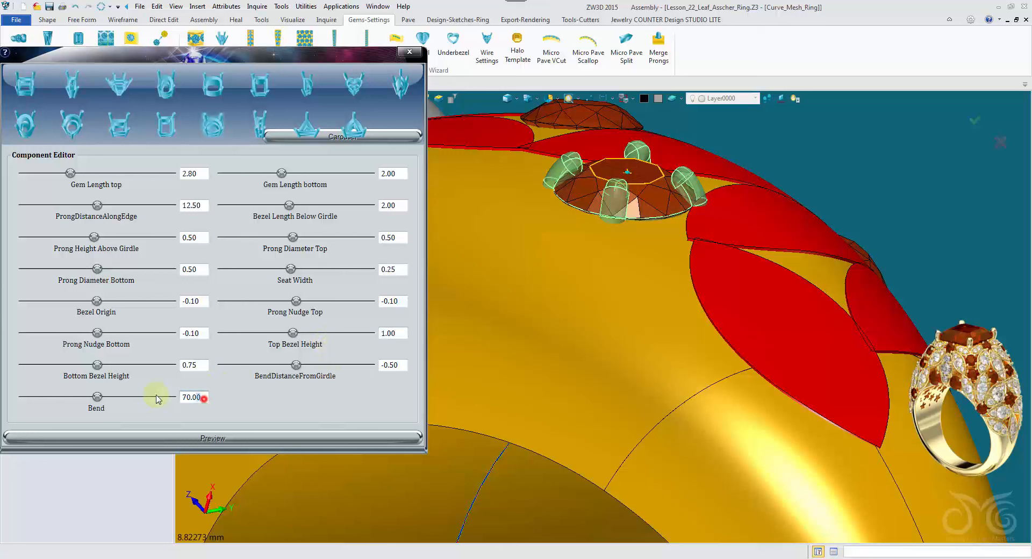
{"action": "left_click", "coordinate": [203, 366]}
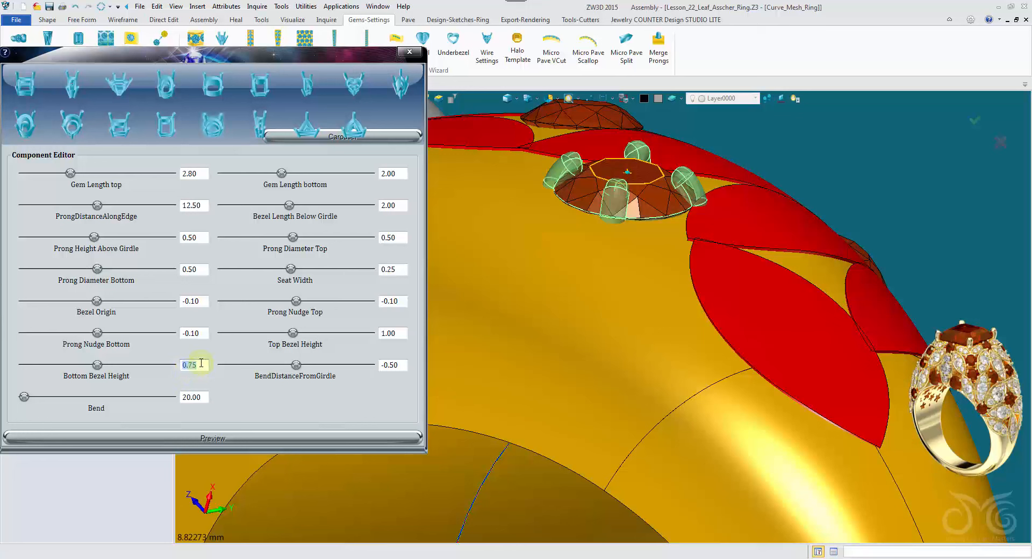
{"action": "left_click", "coordinate": [209, 440]}
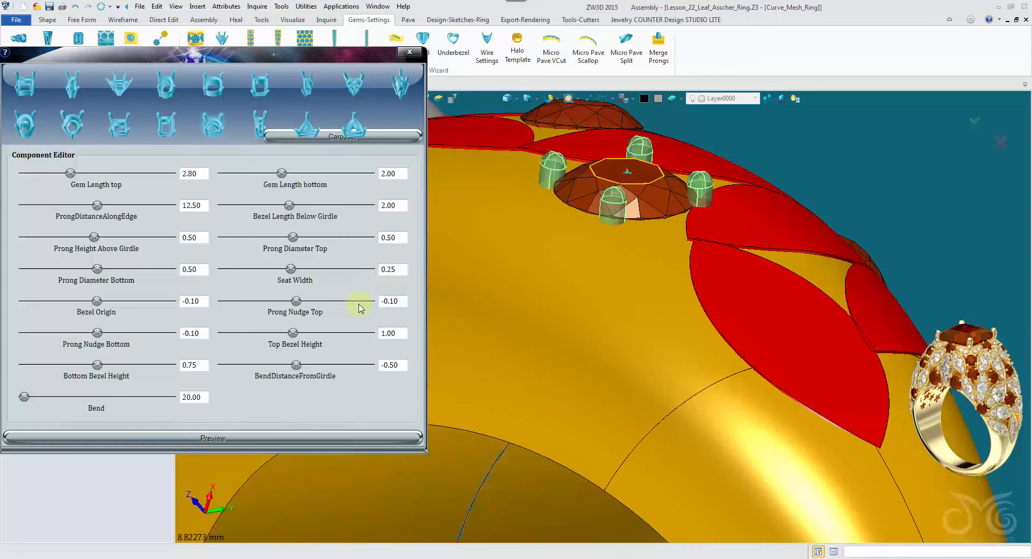
Set the seat width to 0.5, update the preview and check the setting in wireframe and shaded display.
{"action": "double_click", "coordinate": [396, 269]}
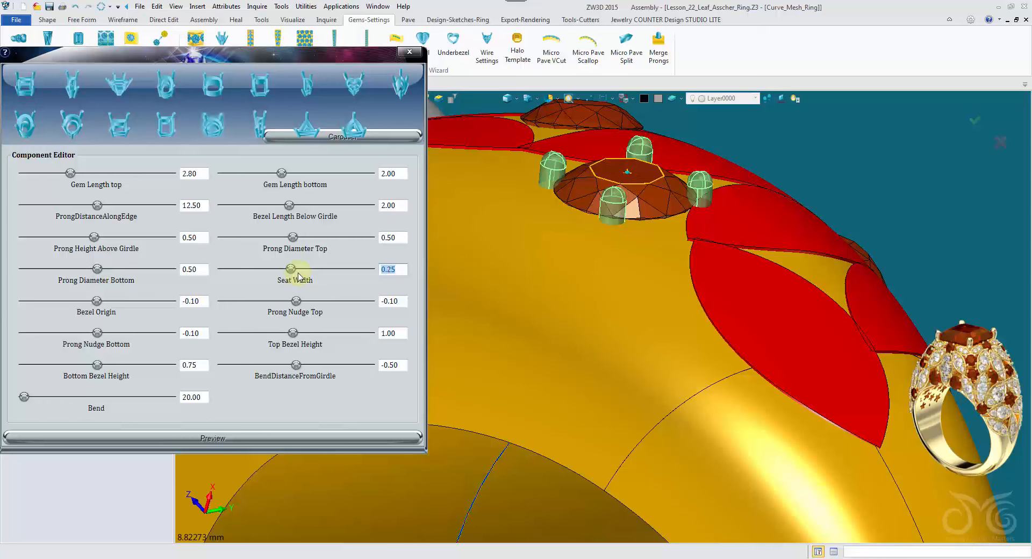
{"action": "left_click", "coordinate": [311, 436]}
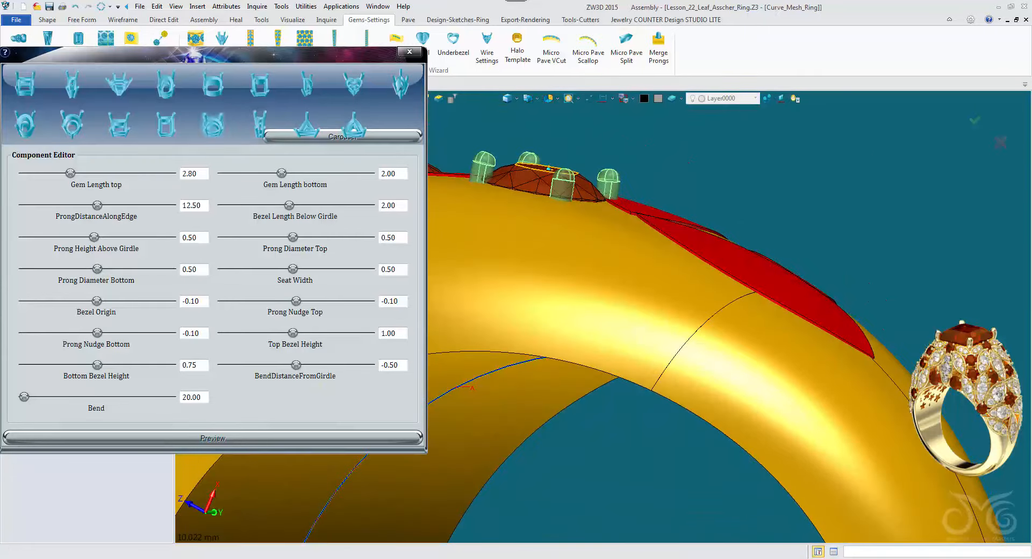
{"action": "left_click", "coordinate": [505, 100]}
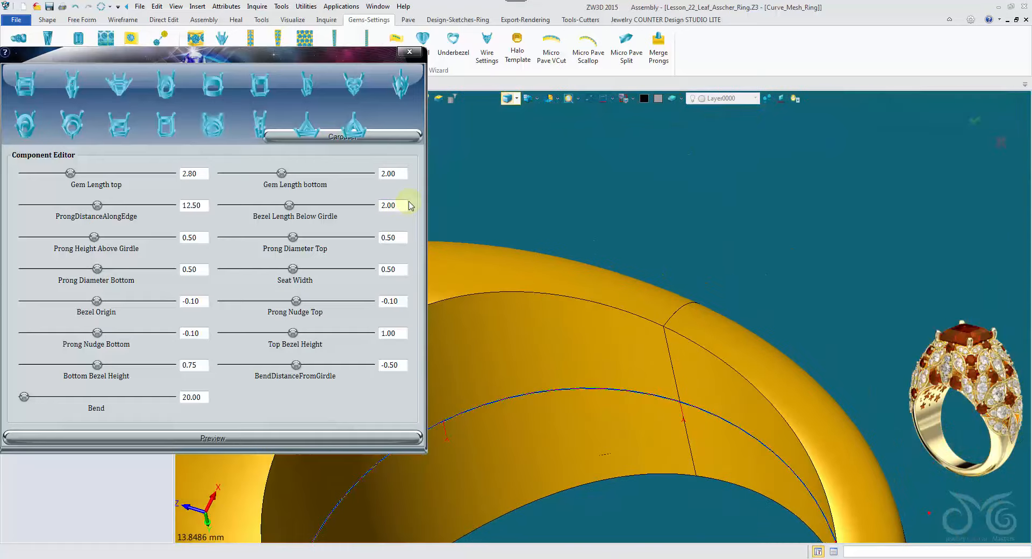
{"action": "left_click", "coordinate": [505, 99]}
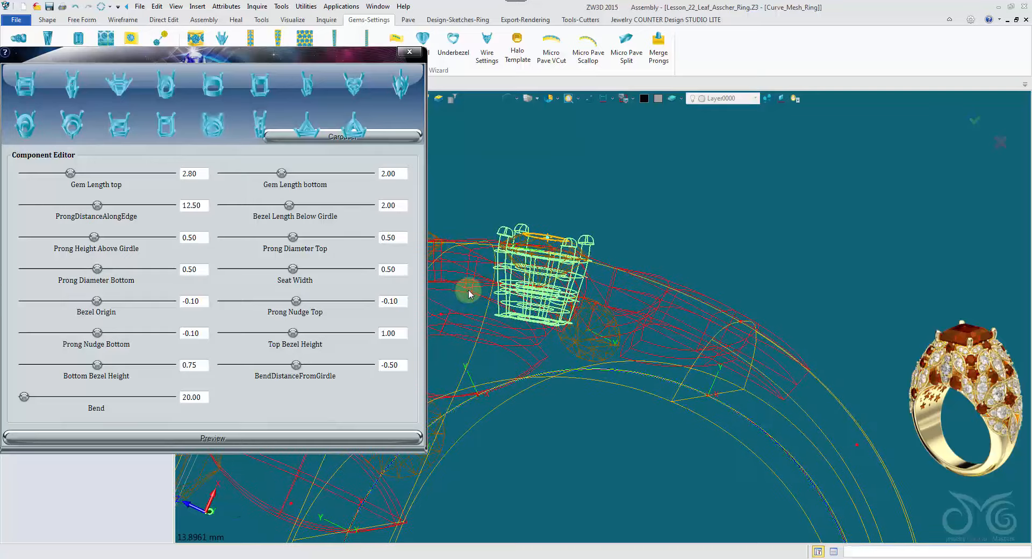
{"action": "right_click_drag", "start_coordinate": [467, 293], "coordinate": [579, 292]}
{"action": "right_click_drag", "start_coordinate": [508, 349], "coordinate": [475, 288]}
{"action": "left_click", "coordinate": [507, 99]}
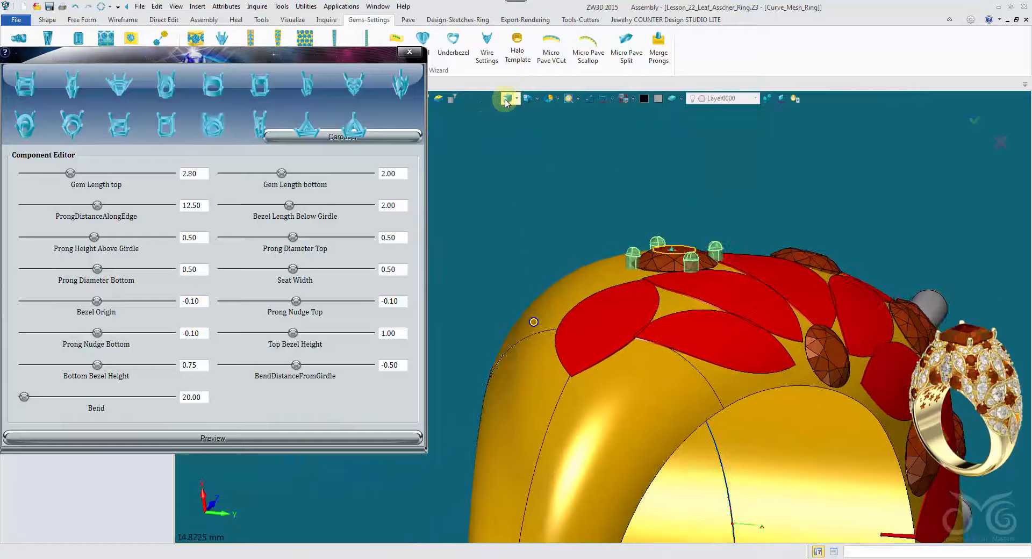
{"action": "mouse_move", "coordinate": [480, 110]}
{"action": "right_mouse_down"}
{"action": "mouse_move", "coordinate": [448, 231]}
{"action": "mouse_move", "coordinate": [526, 231]}
{"action": "mouse_move", "coordinate": [513, 230]}
{"action": "right_mouse_up"}
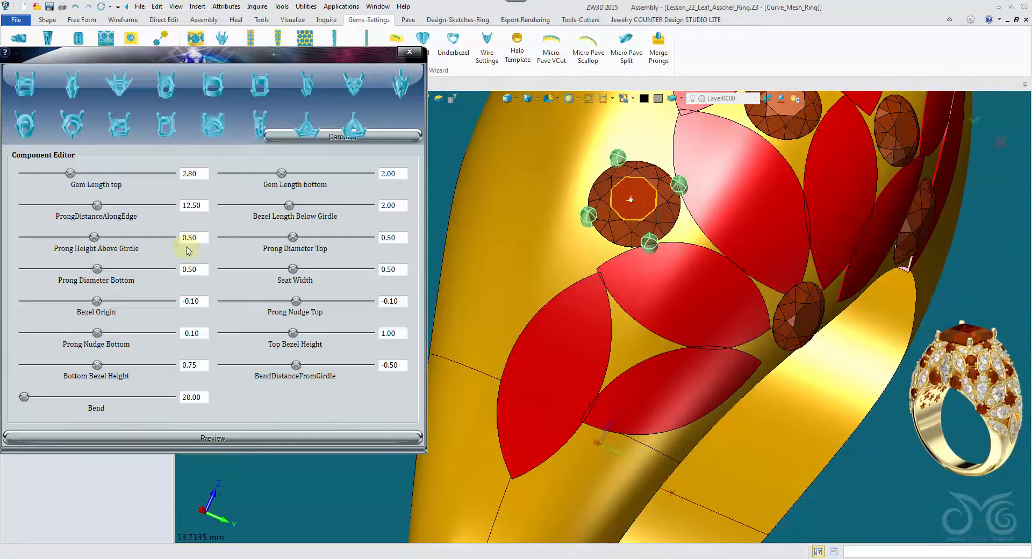
Set the prong height above girdle to 0.3, update the preview and create the wire setting on the garnet.
{"action": "left_click_drag", "start_coordinate": [200, 238], "coordinate": [138, 240]}
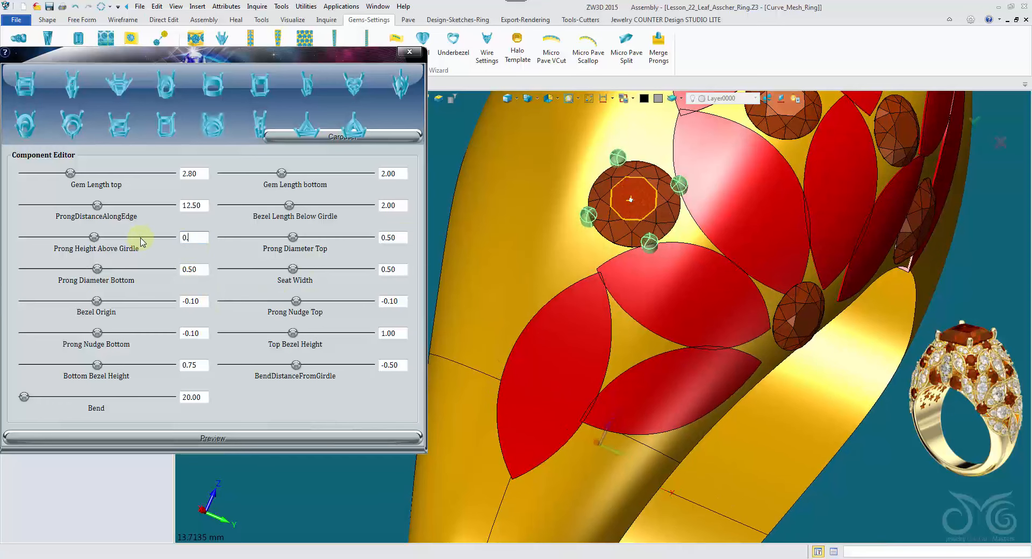
{"action": "left_click", "coordinate": [252, 439]}
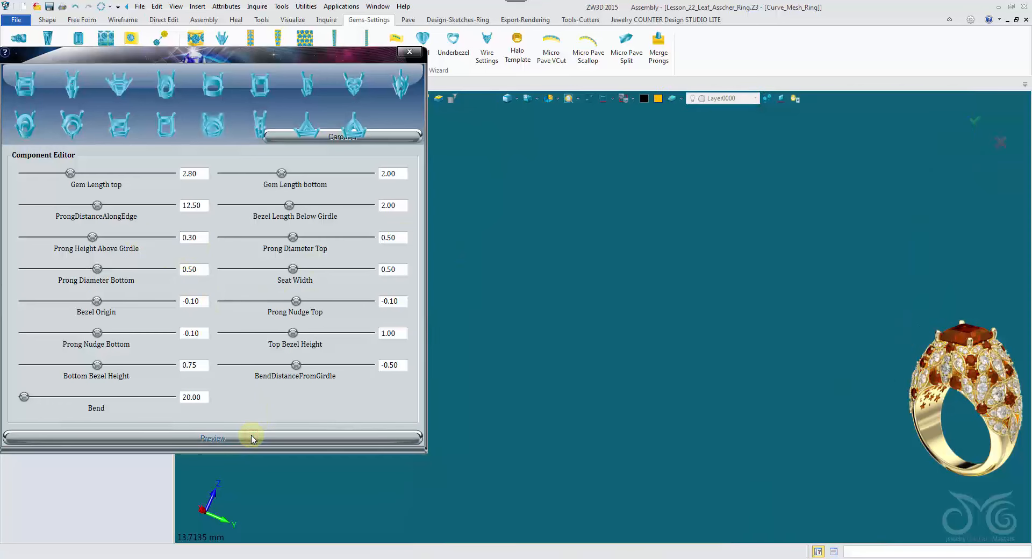
{"action": "mouse_move", "coordinate": [559, 397]}
{"action": "right_mouse_down"}
{"action": "mouse_move", "coordinate": [569, 418]}
{"action": "mouse_move", "coordinate": [626, 421]}
{"action": "mouse_move", "coordinate": [614, 426]}
{"action": "mouse_move", "coordinate": [594, 345]}
{"action": "mouse_move", "coordinate": [578, 348]}
{"action": "right_mouse_up"}
{"action": "left_click_drag", "start_coordinate": [307, 63], "coordinate": [405, 133]}
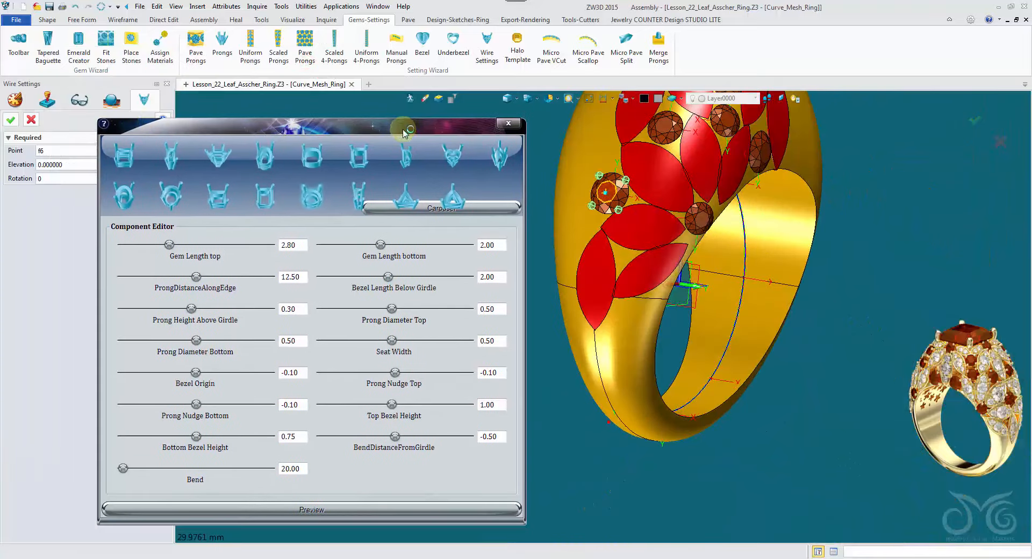
{"action": "left_click", "coordinate": [11, 120]}
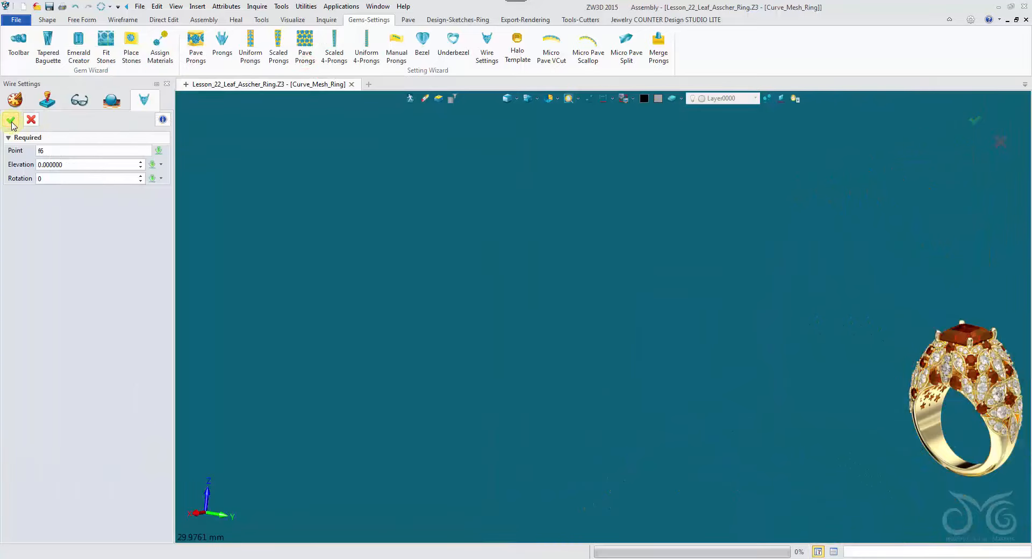
{"action": "left_click", "coordinate": [30, 118]}
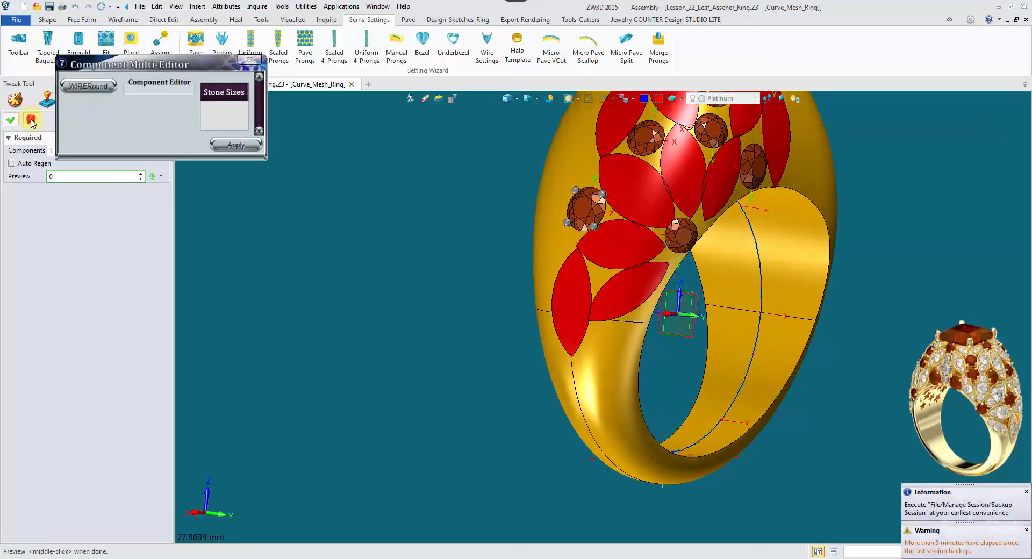
Start a new round four-prong wire setting with gem length top 2.4 and gem length bottom 2.
{"action": "left_click", "coordinate": [488, 58]}
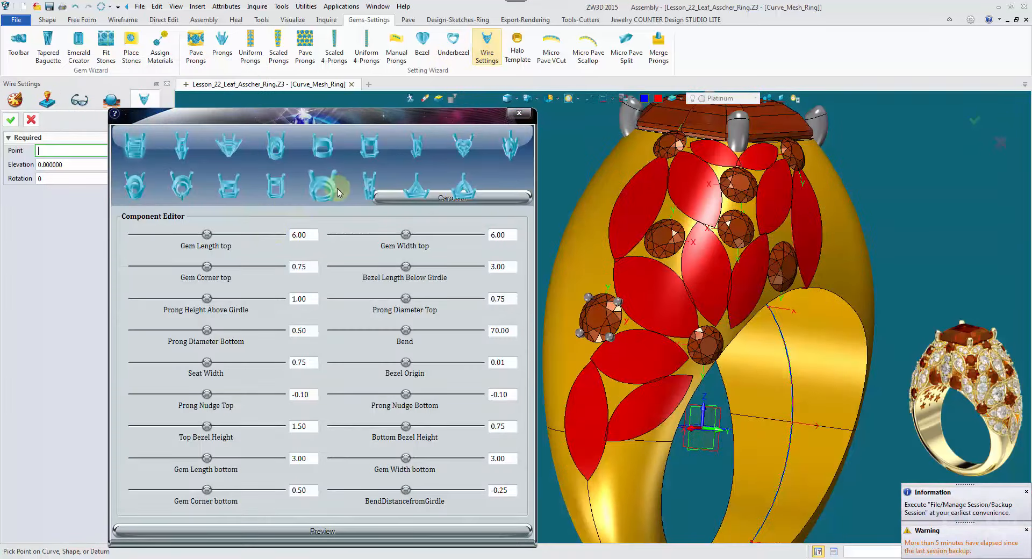
{"action": "left_click", "coordinate": [321, 189]}
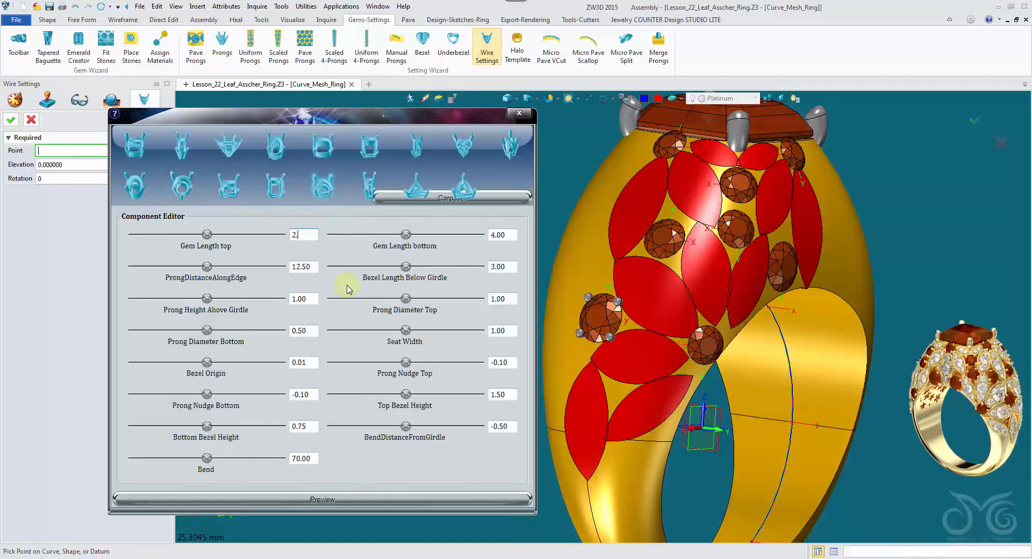
{"action": "double_click", "coordinate": [513, 233]}
{"action": "type", "text": "2"}
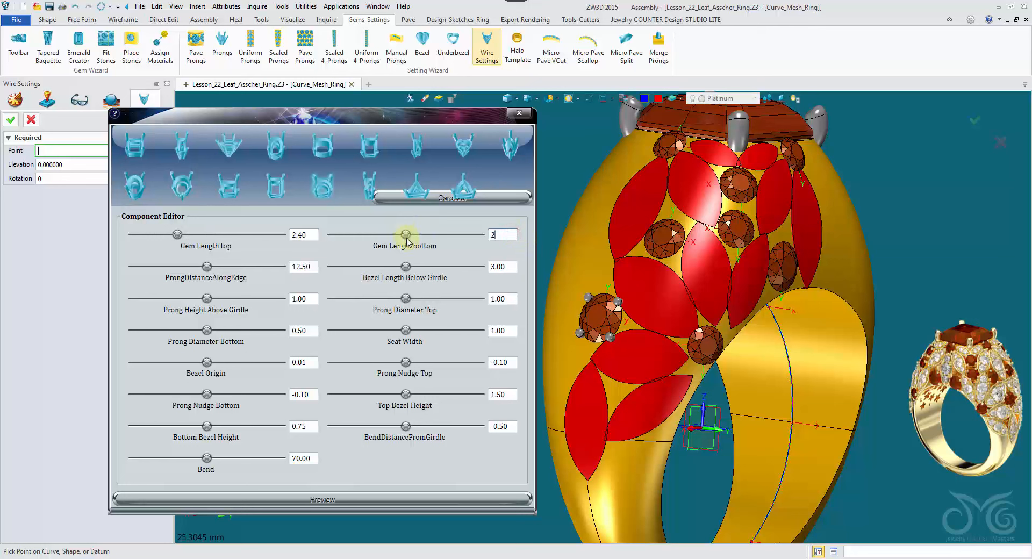
Set the bezel length below girdle to 2, the prong diameter top to 0.5 and the prong height above girdle to 0.3.
{"action": "double_click", "coordinate": [510, 267]}
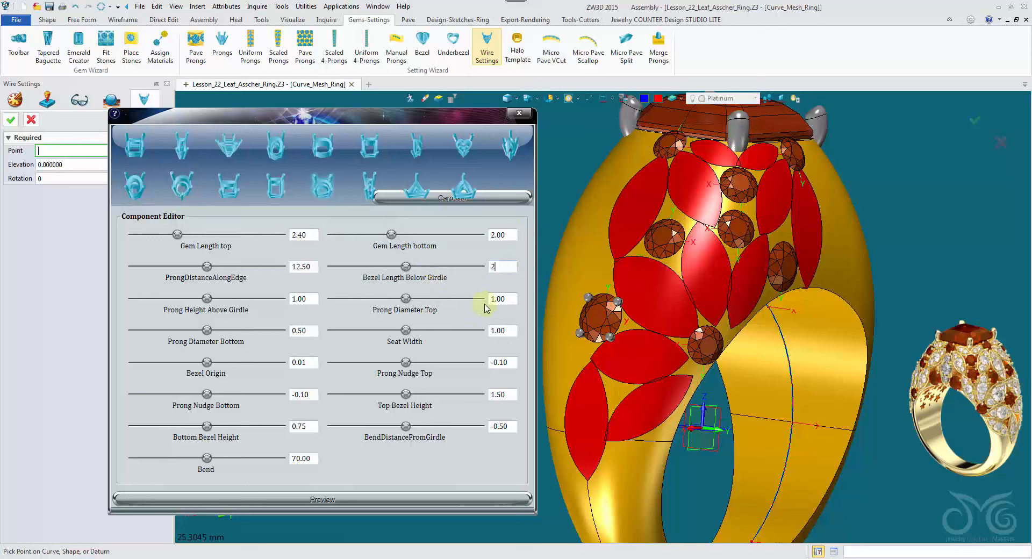
{"action": "double_click", "coordinate": [514, 300]}
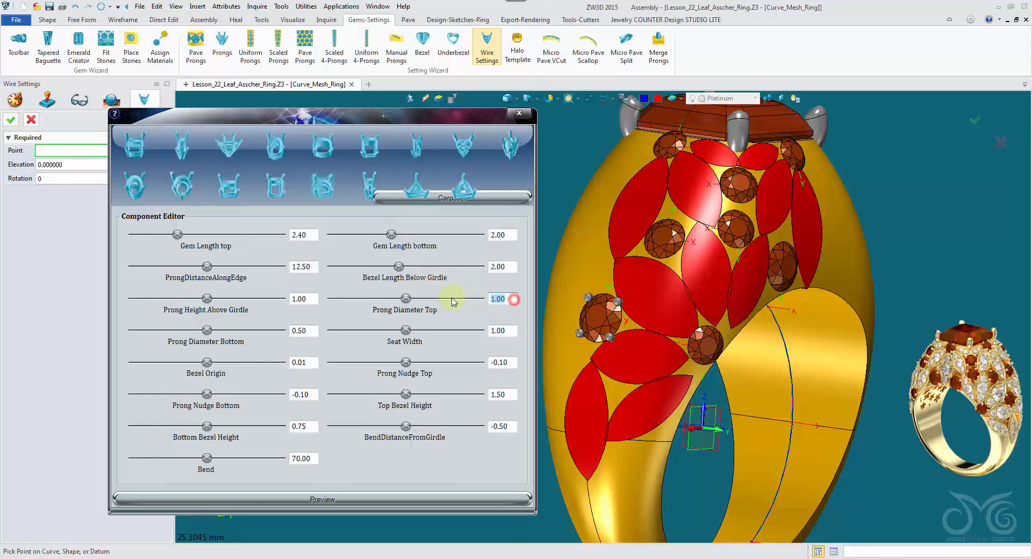
{"action": "double_click", "coordinate": [313, 300]}
{"action": "type", "text": "0.3"}
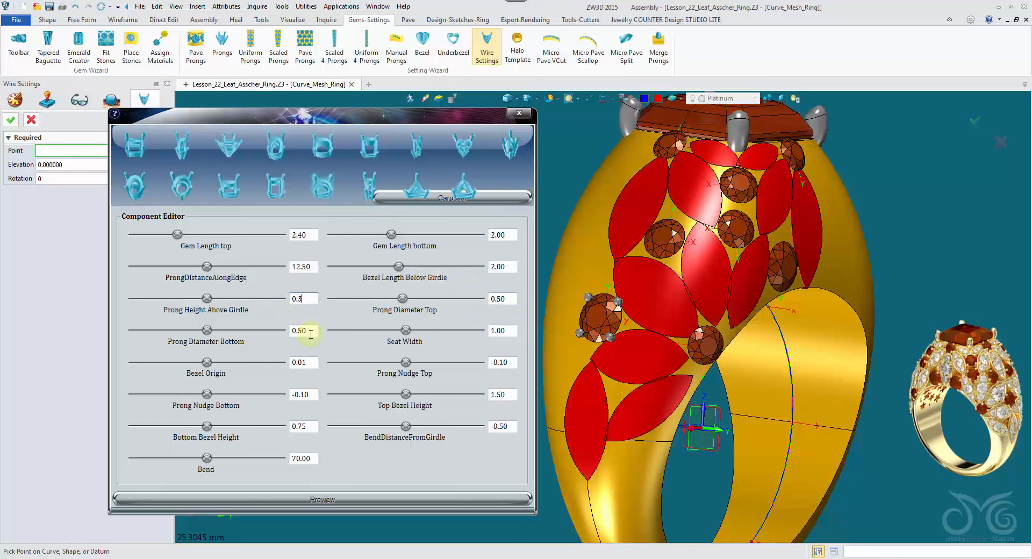
Set the seat width to 0.5, bezel origin to -0.10, top bezel height to 1 and bend to 20, and update the preview.
{"action": "double_click", "coordinate": [311, 334]}
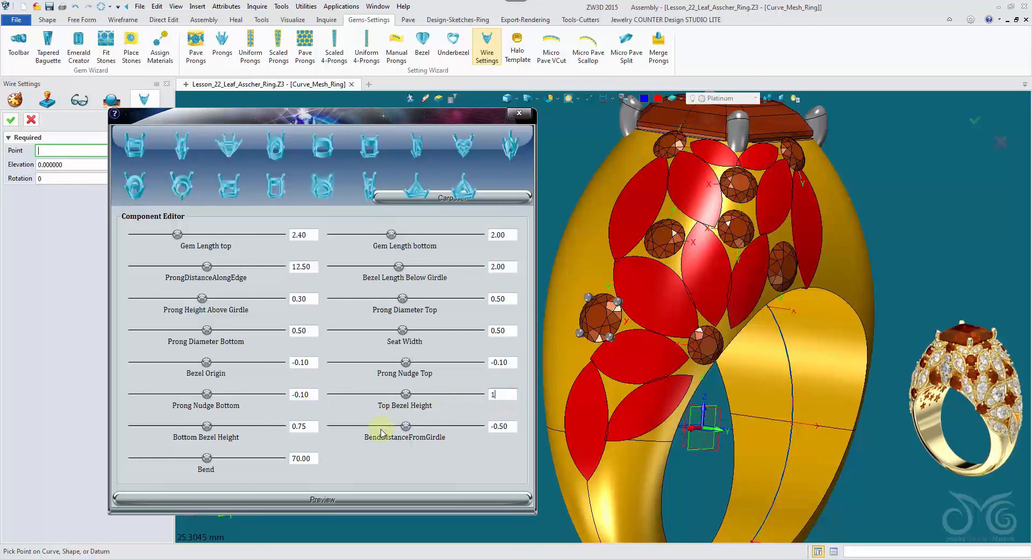
{"action": "type", "text": "20"}
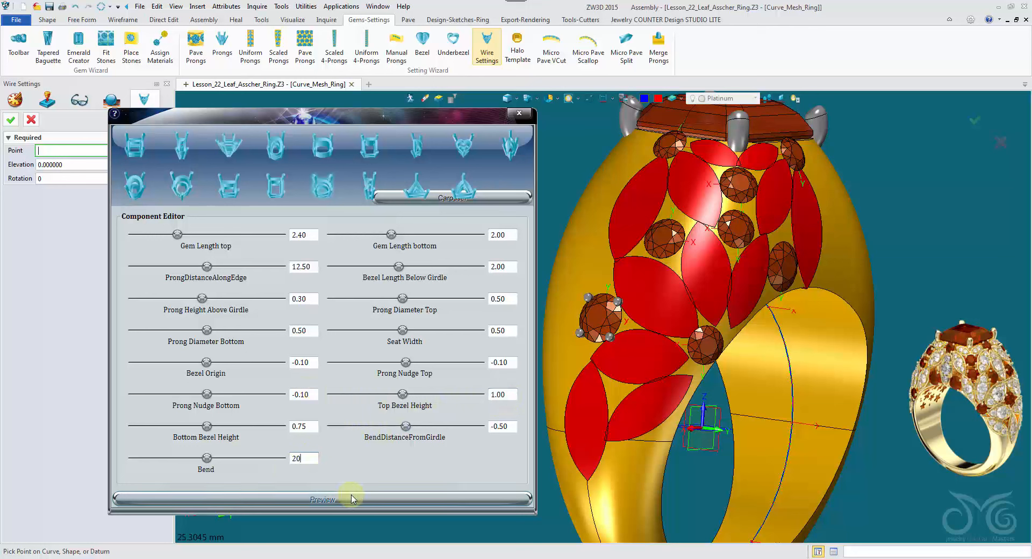
{"action": "left_click", "coordinate": [352, 504]}
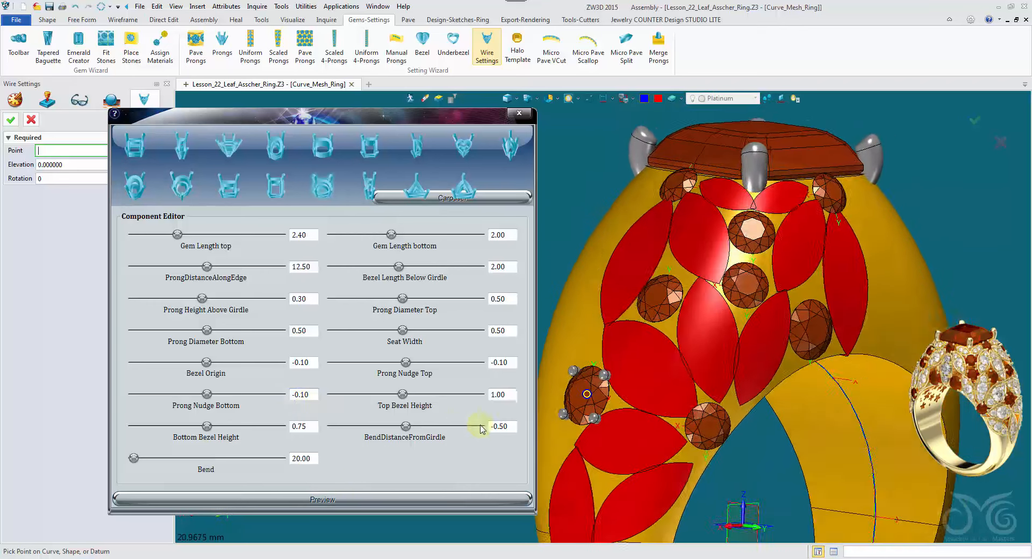
Place the 2.4 mm wire setting on the unset garnet diagonally above the first set garnet and confirm it.
{"action": "left_click", "coordinate": [657, 299]}
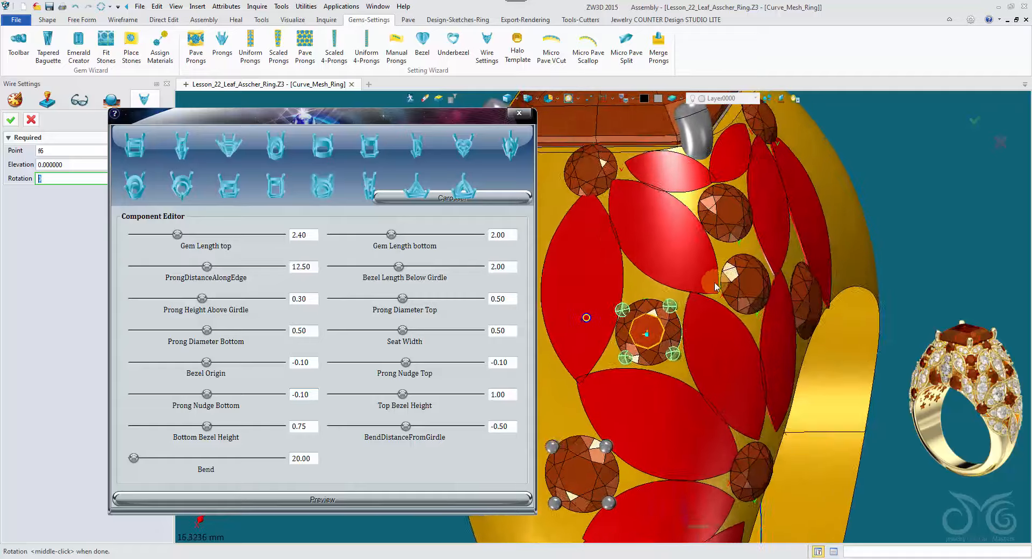
{"action": "left_click", "coordinate": [12, 120]}
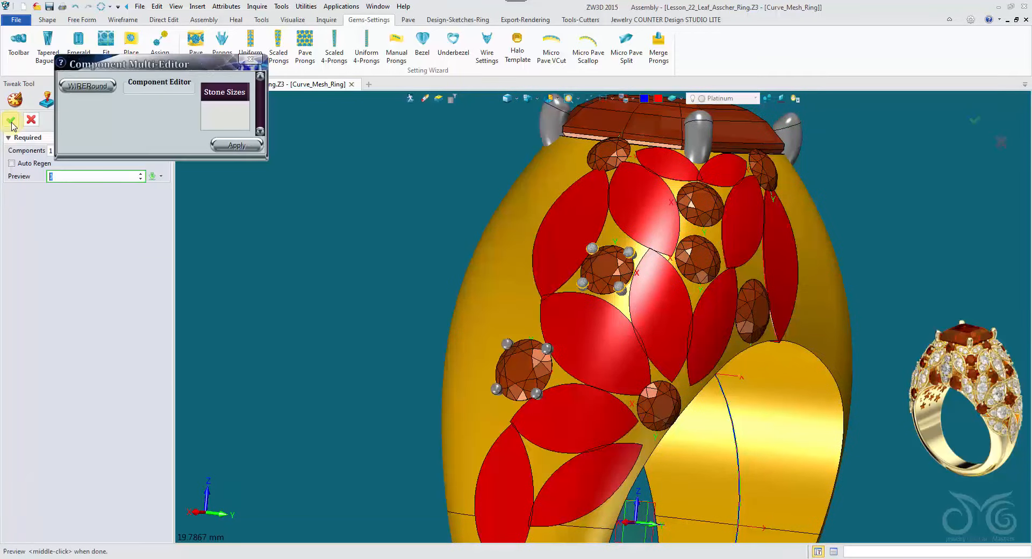
{"action": "left_click", "coordinate": [30, 120]}
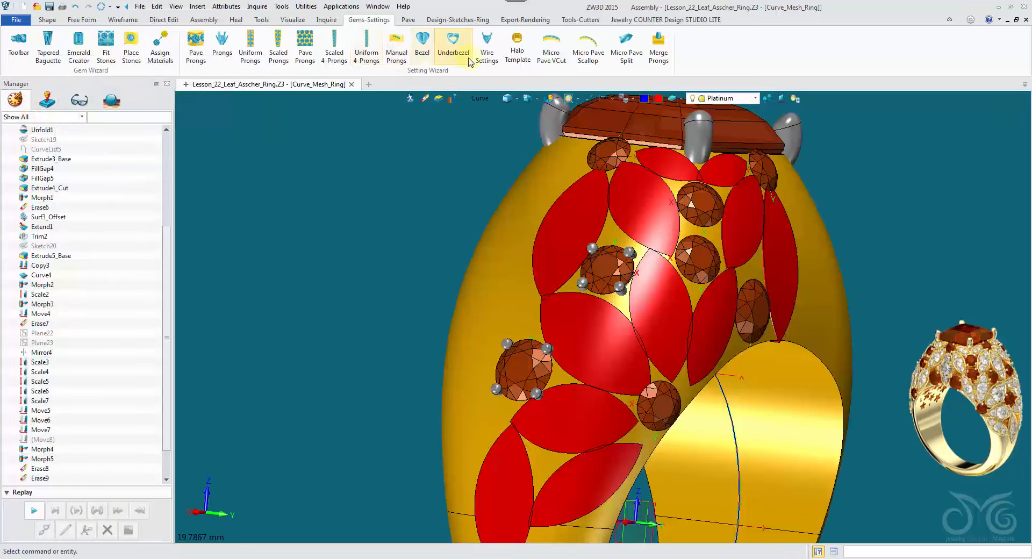
Start another round wire setting with gem length top 2.2, gem length bottom 1.75 and bezel length below girdle 2.
{"action": "left_click", "coordinate": [487, 49]}
{"action": "left_click", "coordinate": [334, 209]}
{"action": "double_click", "coordinate": [324, 248]}
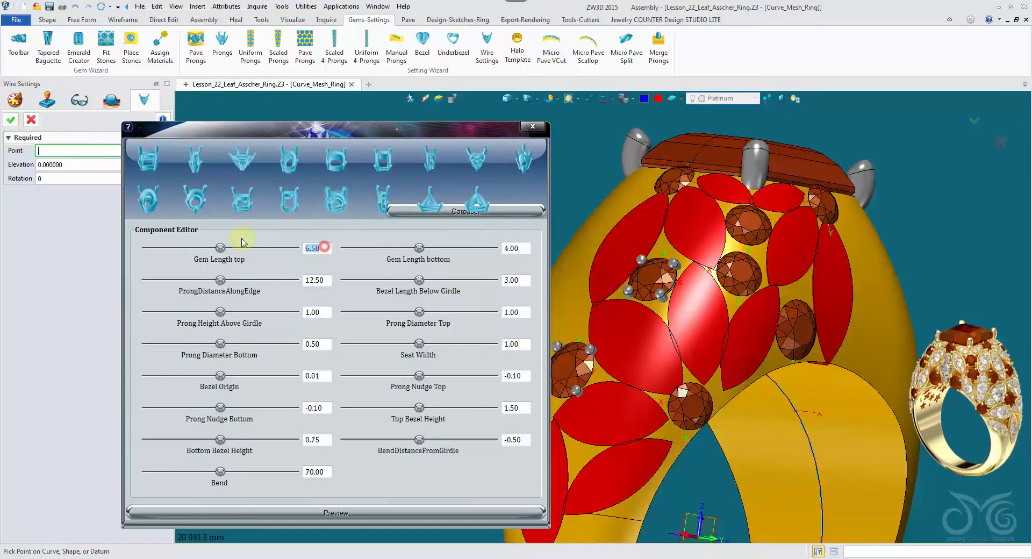
{"action": "double_click", "coordinate": [526, 250]}
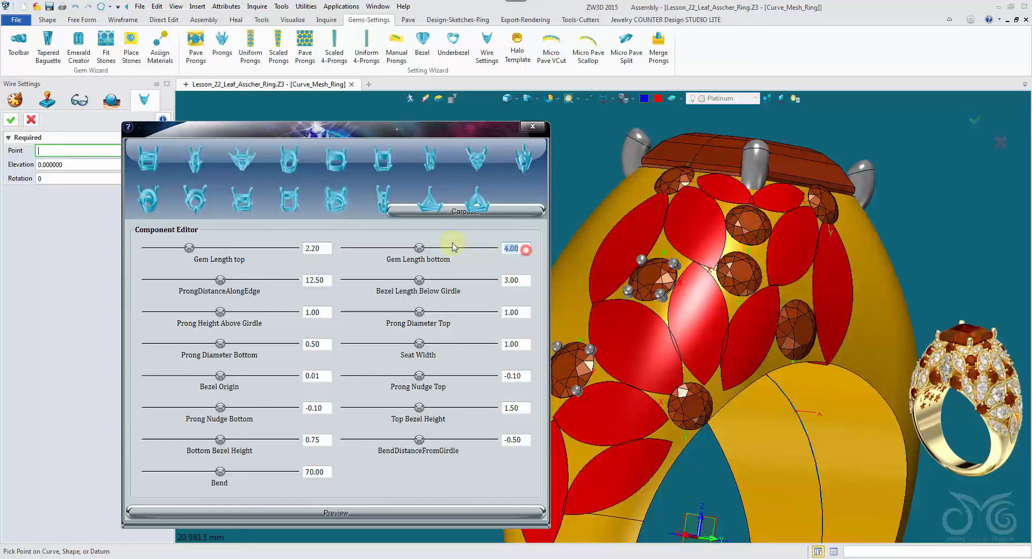
{"action": "double_click", "coordinate": [528, 281]}
{"action": "type", "text": "2"}
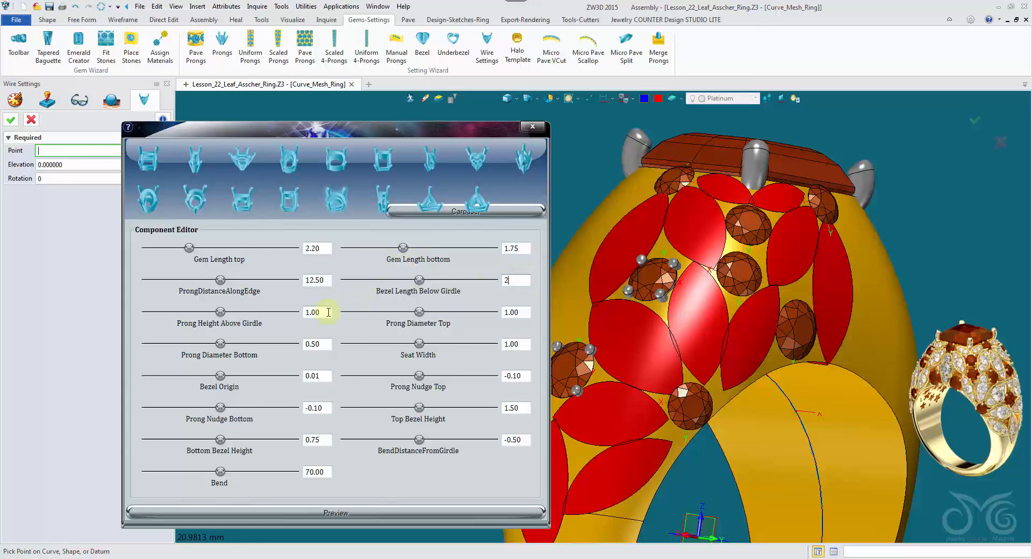
Set the prong height above girdle to 0.3 and the prong diameter top to 0.5 for the 2.2 mm setting.
{"action": "double_click", "coordinate": [326, 311]}
{"action": "type", "text": "0.3"}
{"action": "double_click", "coordinate": [528, 313]}
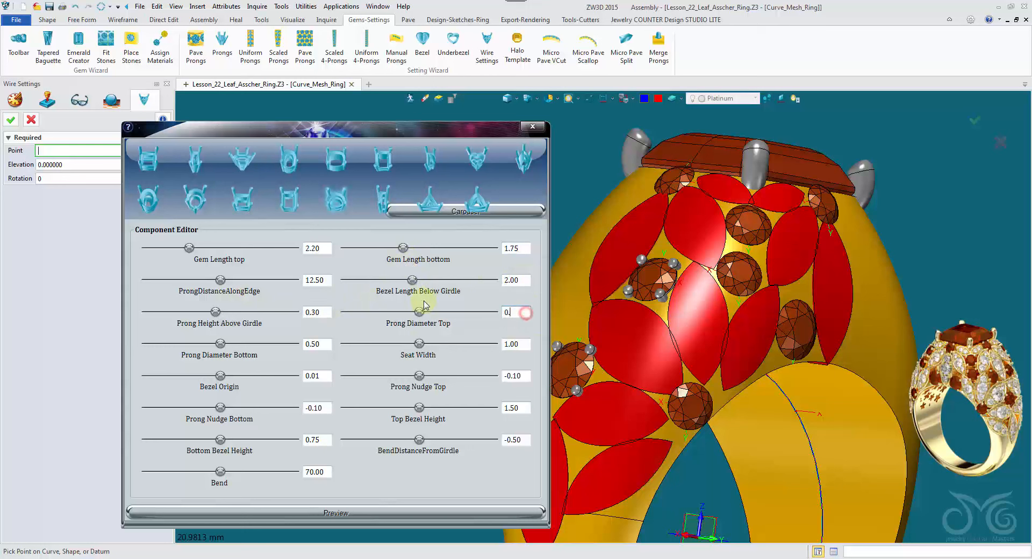
{"action": "type", "text": "0.5"}
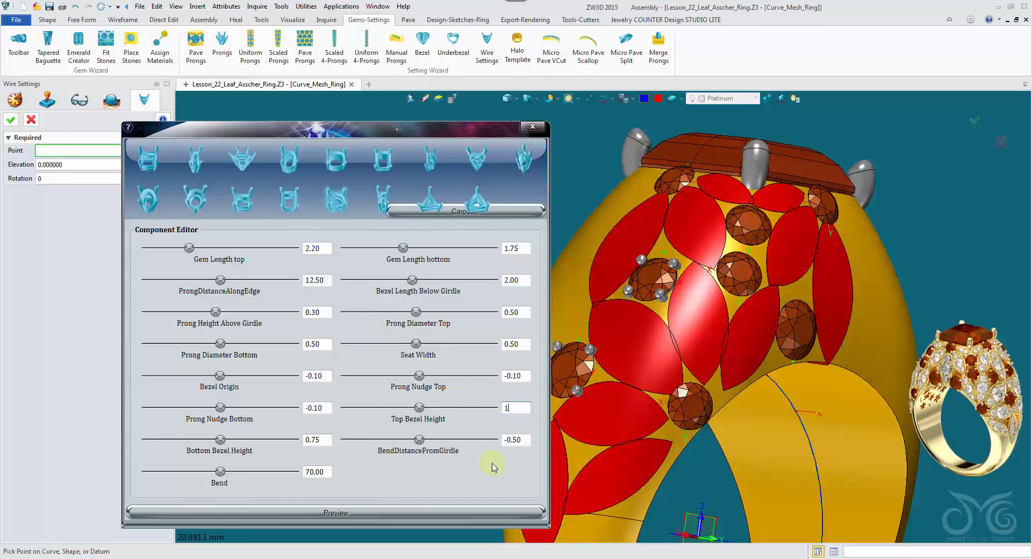
Finish the 2.2 mm setting's parameters with seat width 0.5, bezel origin -0.10, top bezel height 1 and bend 20, and update the preview.
{"action": "double_click", "coordinate": [325, 473]}
{"action": "type", "text": "20"}
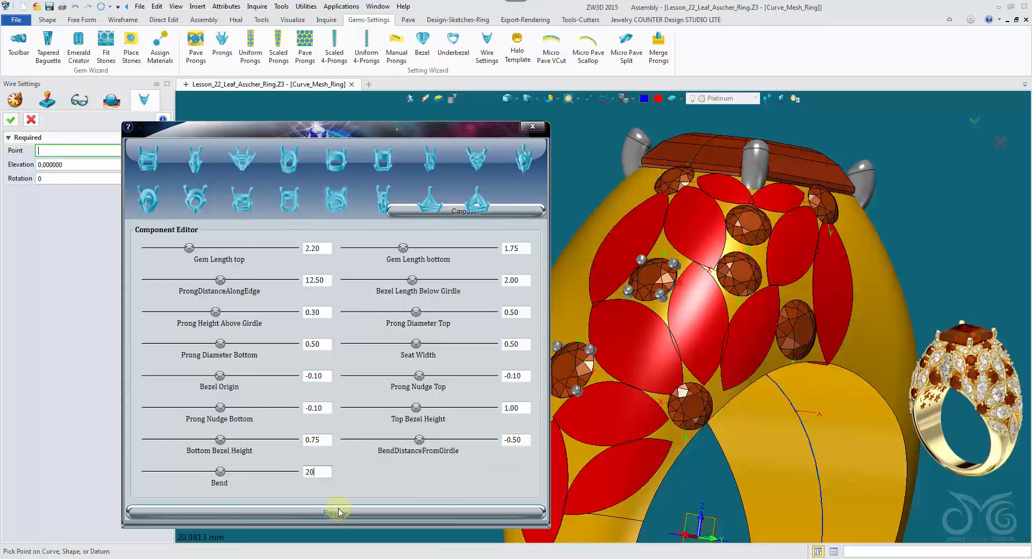
{"action": "left_click", "coordinate": [343, 514]}
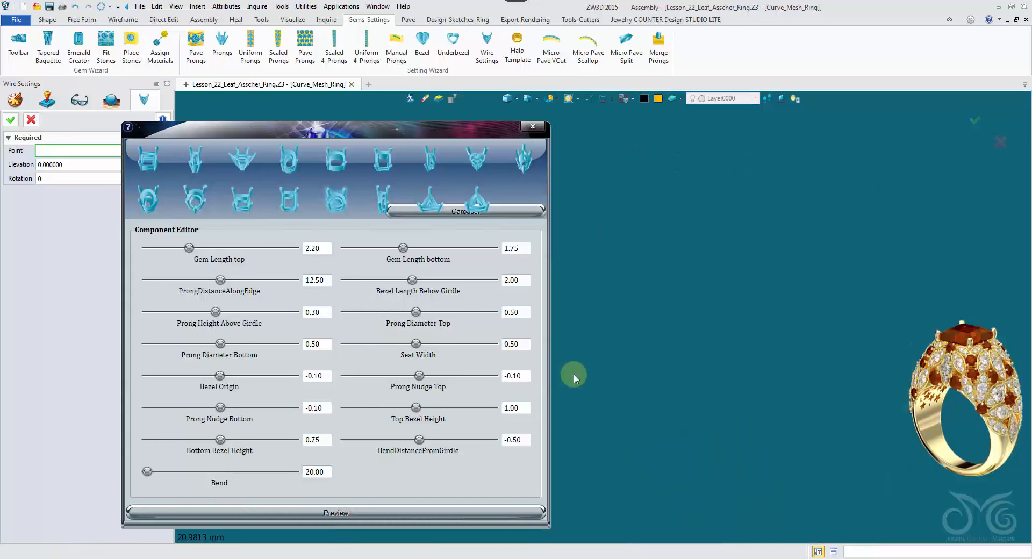
Place the 2.2 mm wire setting on the garnet beside the ring's finger opening and confirm it.
{"action": "mouse_move", "coordinate": [597, 384]}
{"action": "right_mouse_down"}
{"action": "mouse_move", "coordinate": [640, 446]}
{"action": "mouse_move", "coordinate": [612, 480]}
{"action": "mouse_move", "coordinate": [634, 449]}
{"action": "mouse_move", "coordinate": [575, 406]}
{"action": "mouse_move", "coordinate": [502, 311]}
{"action": "mouse_move", "coordinate": [457, 290]}
{"action": "right_mouse_up"}
{"action": "left_click", "coordinate": [649, 478]}
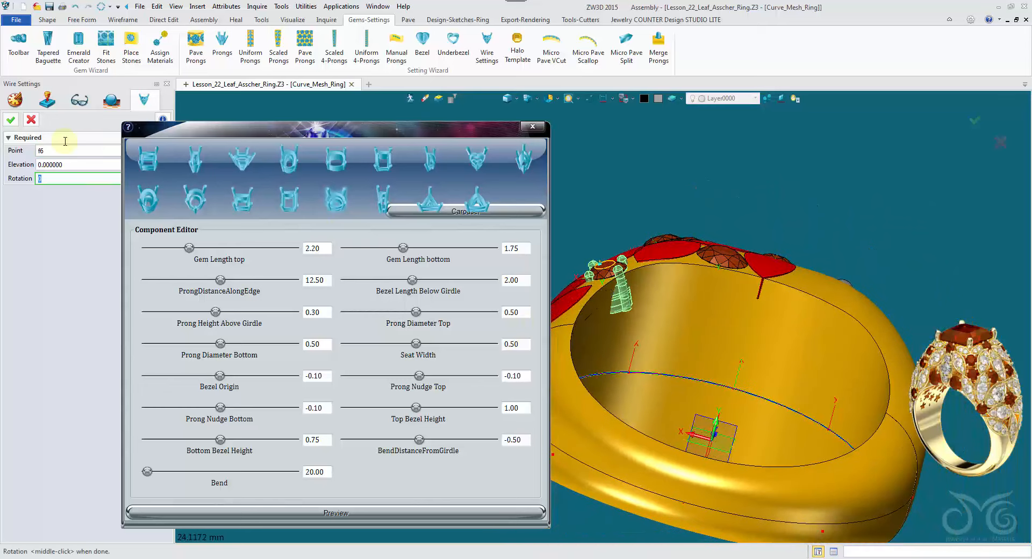
{"action": "left_click", "coordinate": [10, 119]}
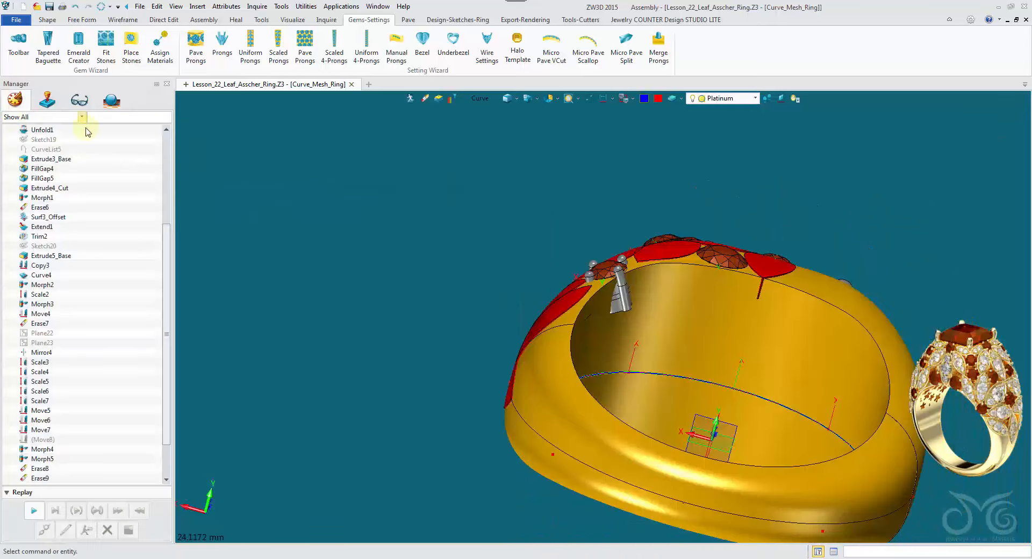
{"action": "left_click", "coordinate": [27, 122]}
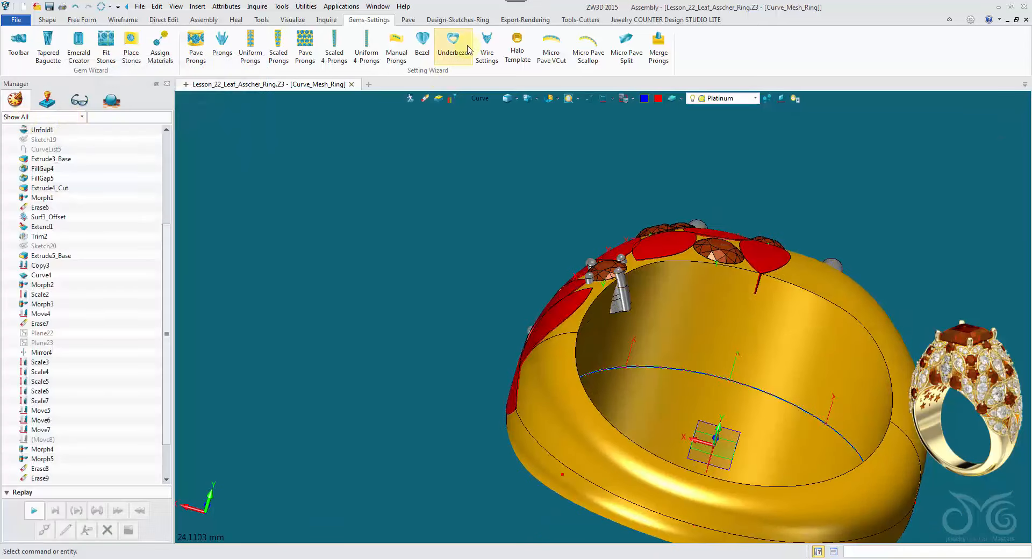
Configure a 2 mm round wire setting: gem length 2/1.5, below girdle 2, above girdle 0.3, prong top and seat 0.5, origin -0.10, top bezel 1, bend 20.
{"action": "left_click", "coordinate": [487, 46]}
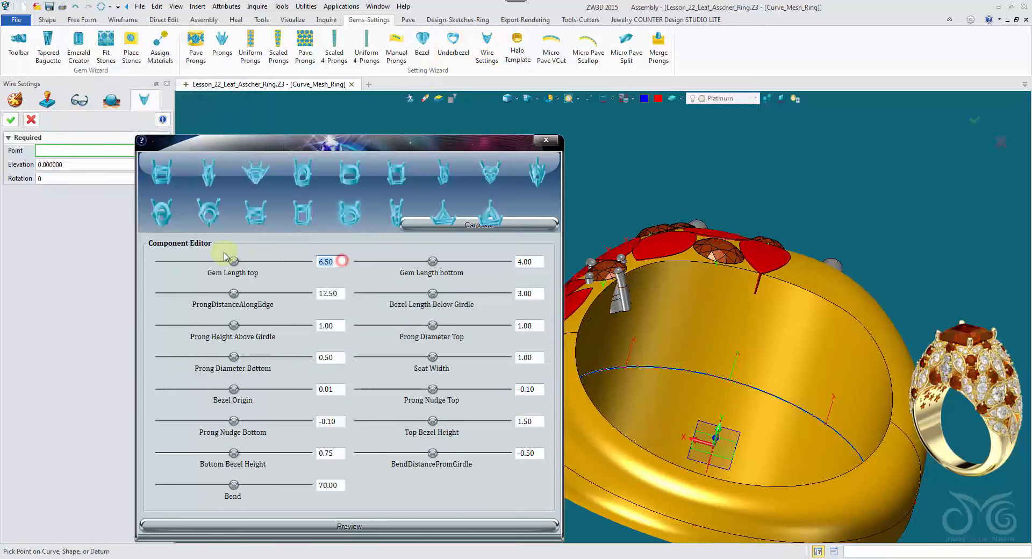
{"action": "type", "text": "2"}
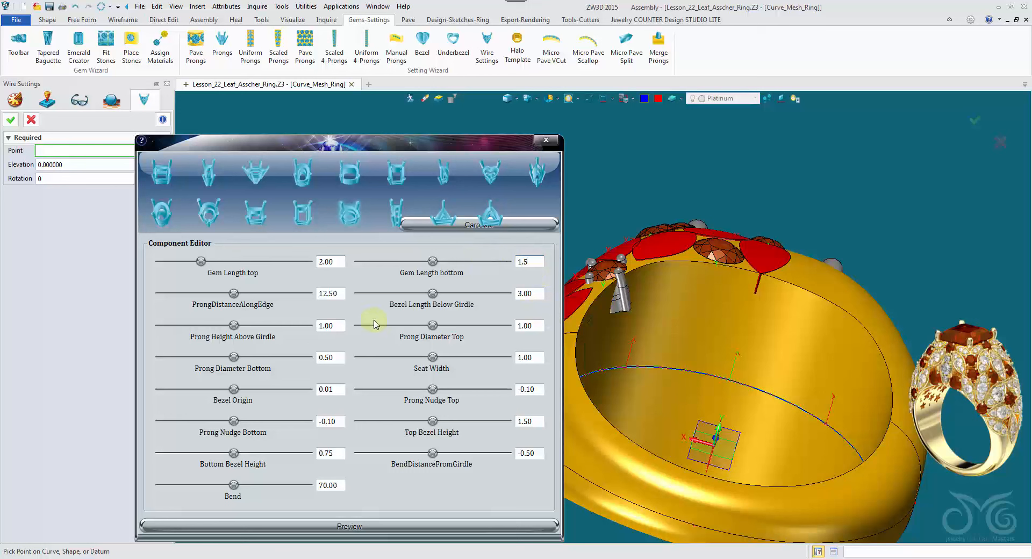
{"action": "double_click", "coordinate": [532, 294]}
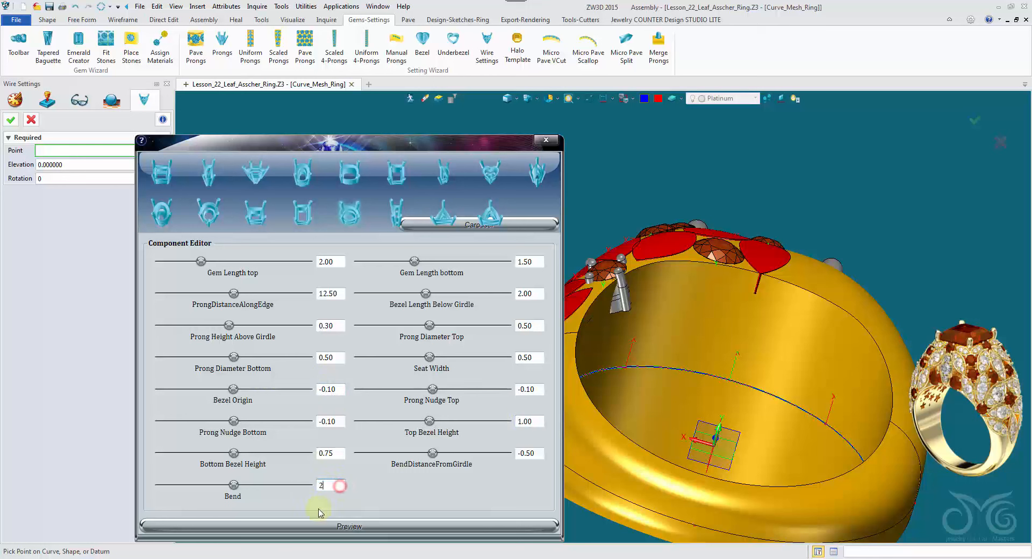
{"action": "type", "text": "0"}
{"action": "left_click", "coordinate": [338, 526]}
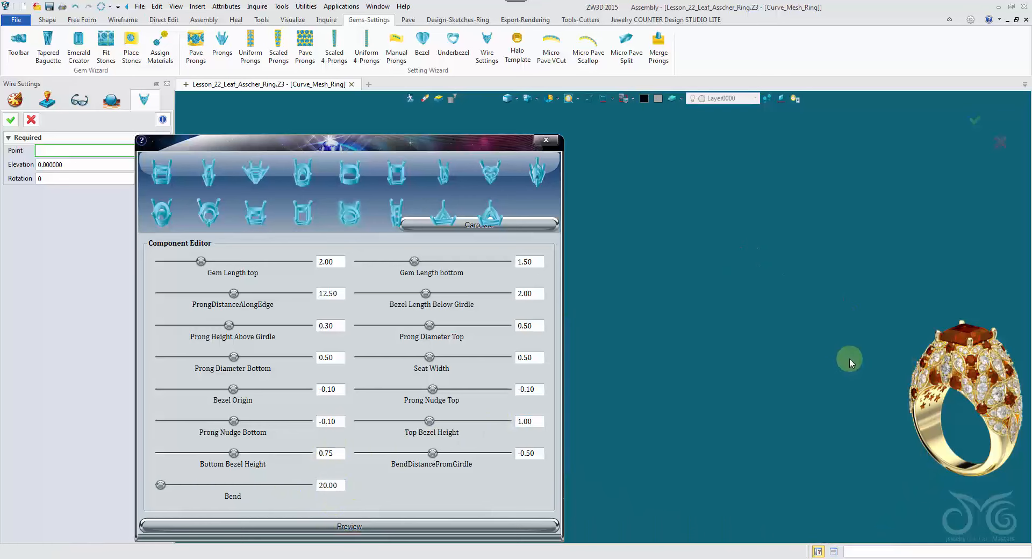
Place the 2 mm wire setting on the garnet just below the large centre stone and confirm it without further tweaks.
{"action": "right_click_drag", "start_coordinate": [852, 357], "coordinate": [802, 285]}
{"action": "left_click", "coordinate": [772, 311]}
{"action": "left_click", "coordinate": [770, 312]}
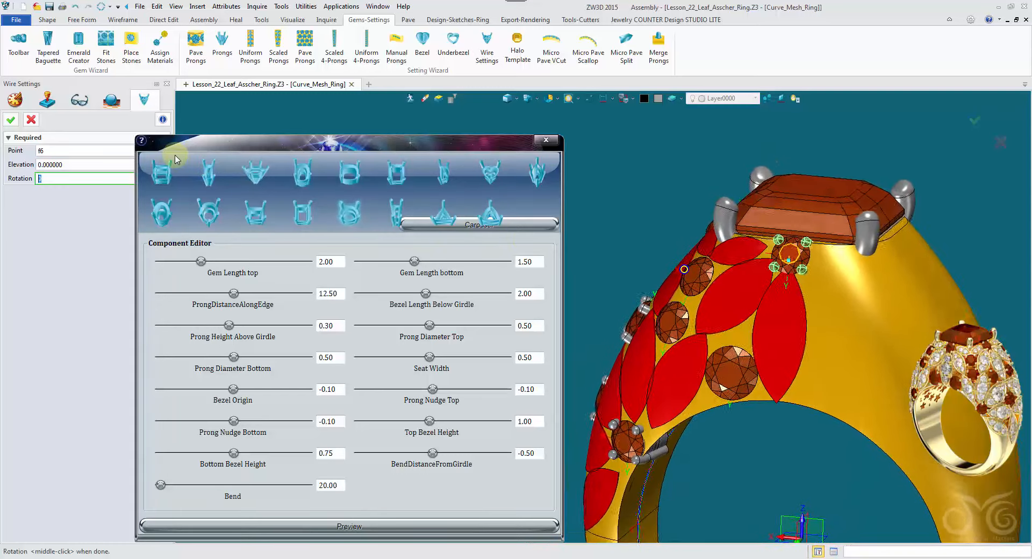
{"action": "left_click", "coordinate": [13, 119]}
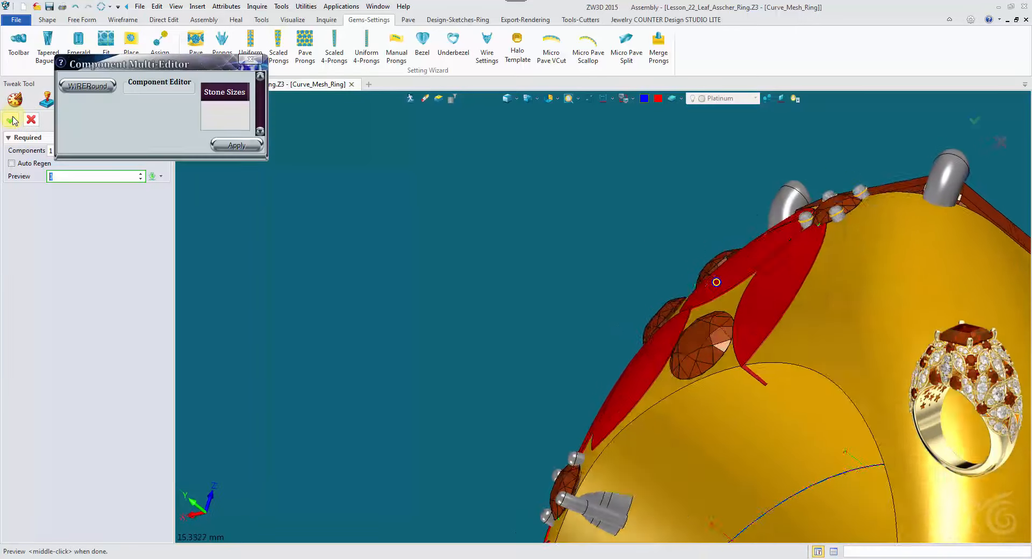
{"action": "left_click", "coordinate": [33, 119]}
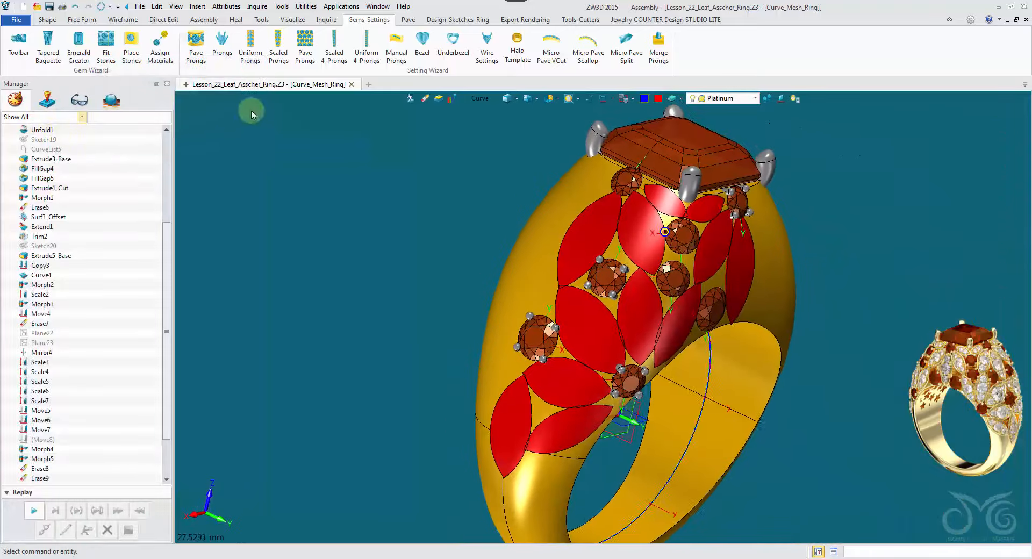
Merge the four placed wire setting components into the ring assembly.
{"action": "left_click", "coordinate": [48, 20]}
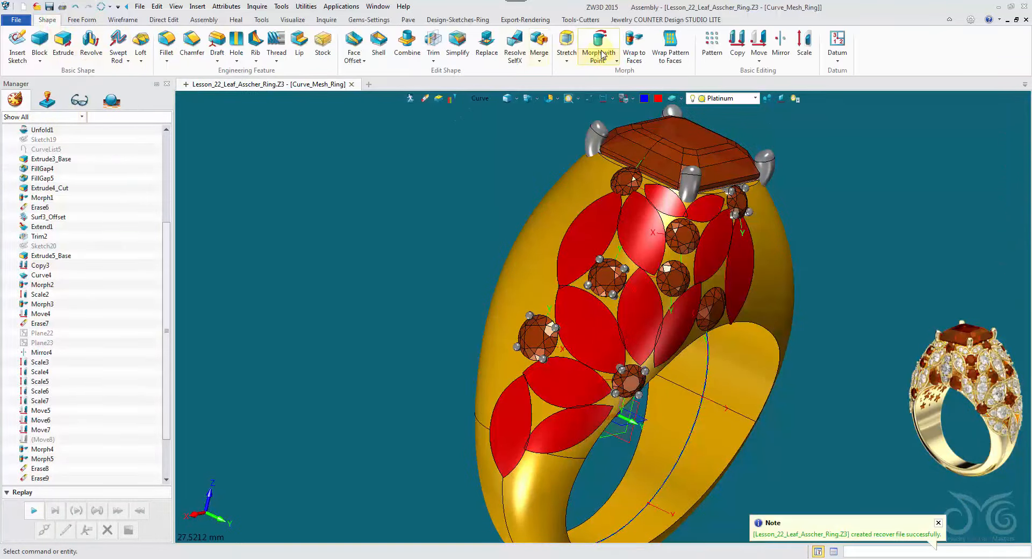
{"action": "left_click", "coordinate": [540, 48]}
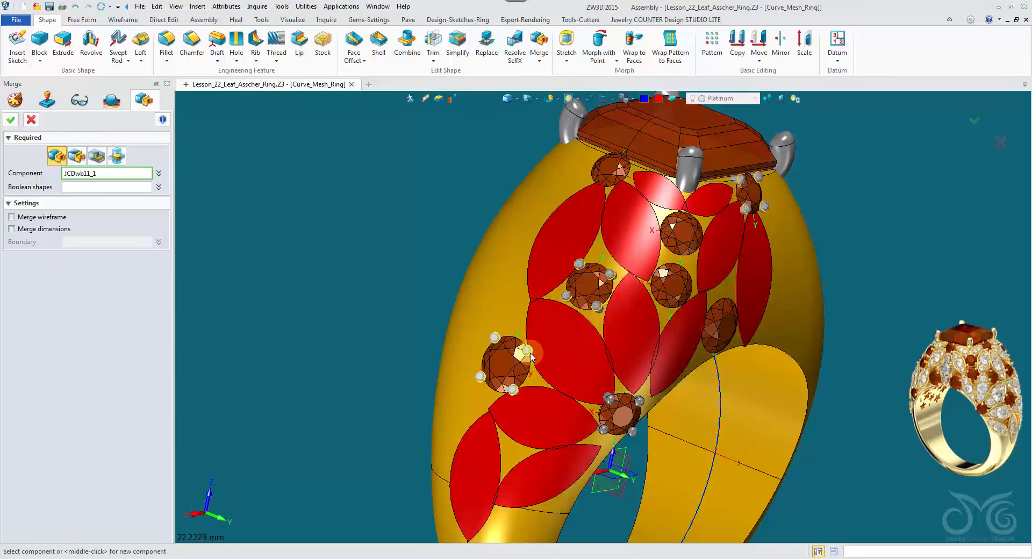
{"action": "left_click", "coordinate": [609, 407]}
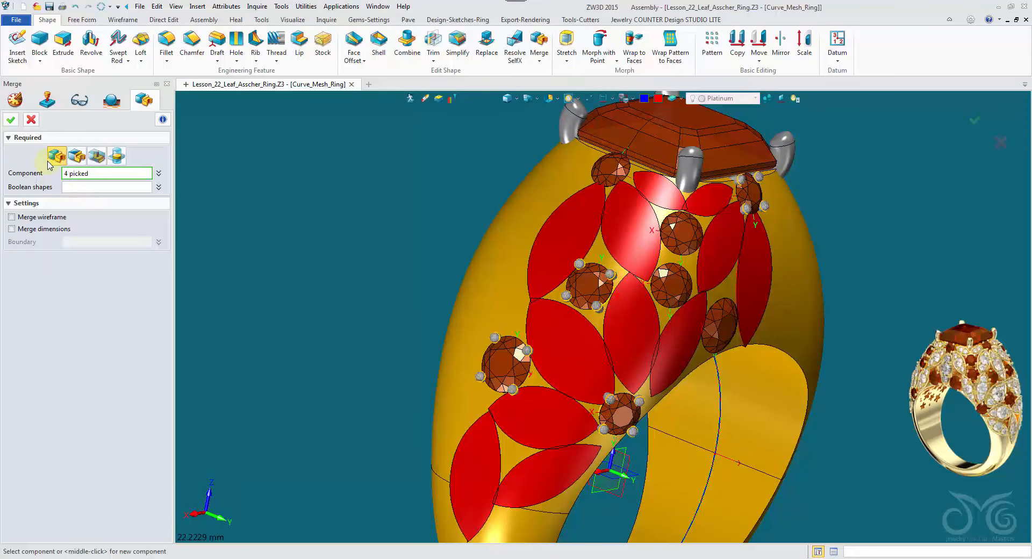
{"action": "left_click", "coordinate": [13, 120]}
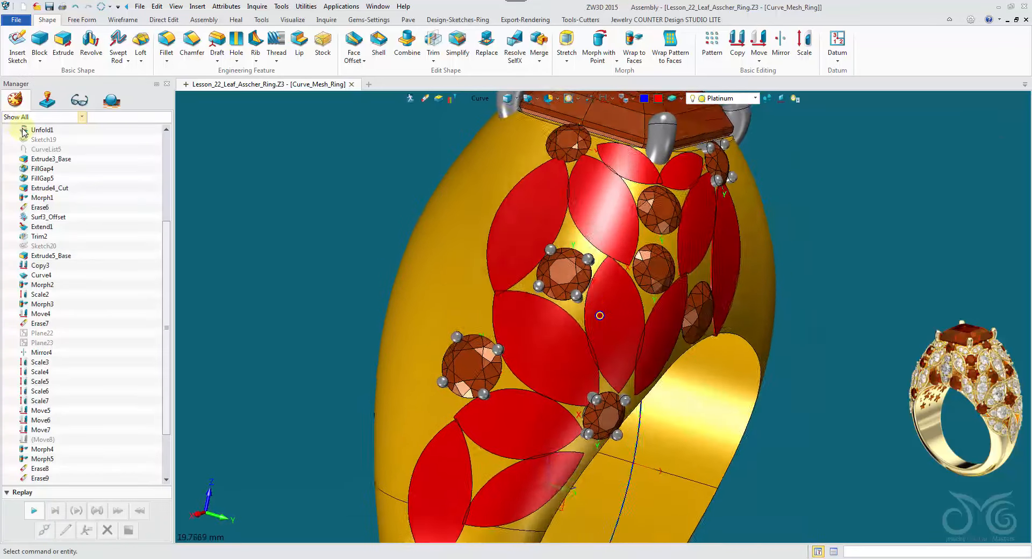
{"action": "left_click", "coordinate": [738, 46]}
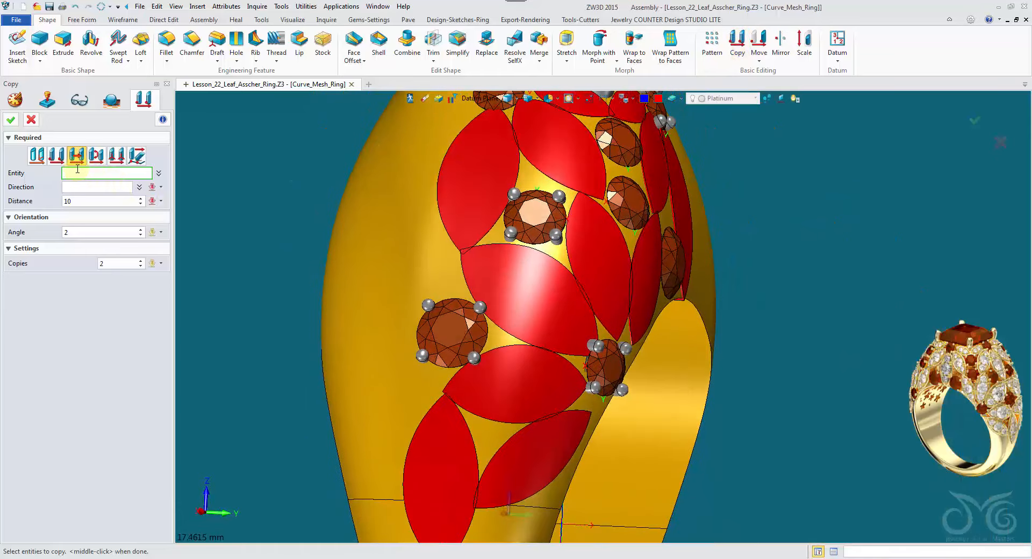
{"action": "left_click", "coordinate": [473, 100]}
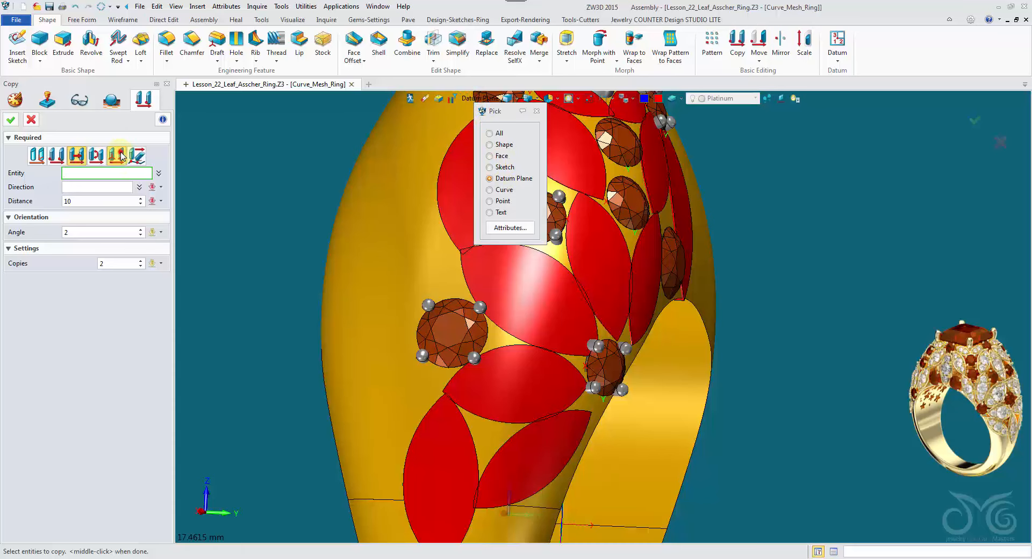
{"action": "left_click", "coordinate": [119, 155]}
{"action": "left_click", "coordinate": [508, 144]}
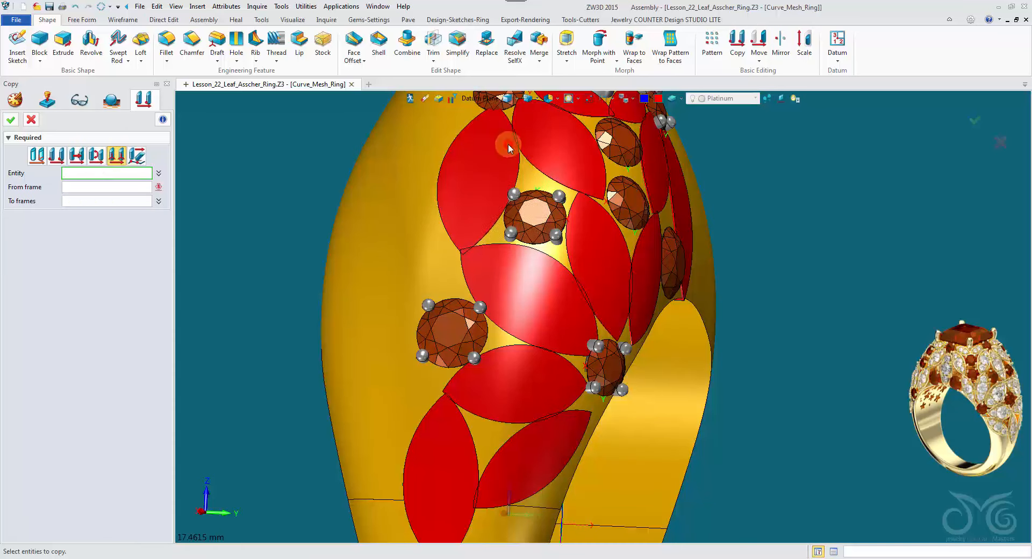
{"action": "left_click", "coordinate": [508, 99]}
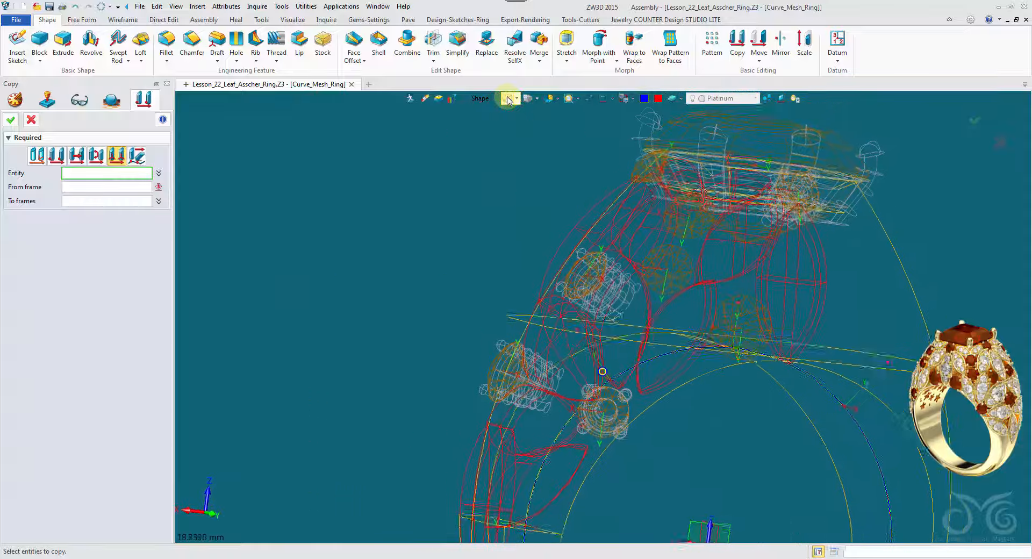
{"action": "left_click", "coordinate": [32, 120]}
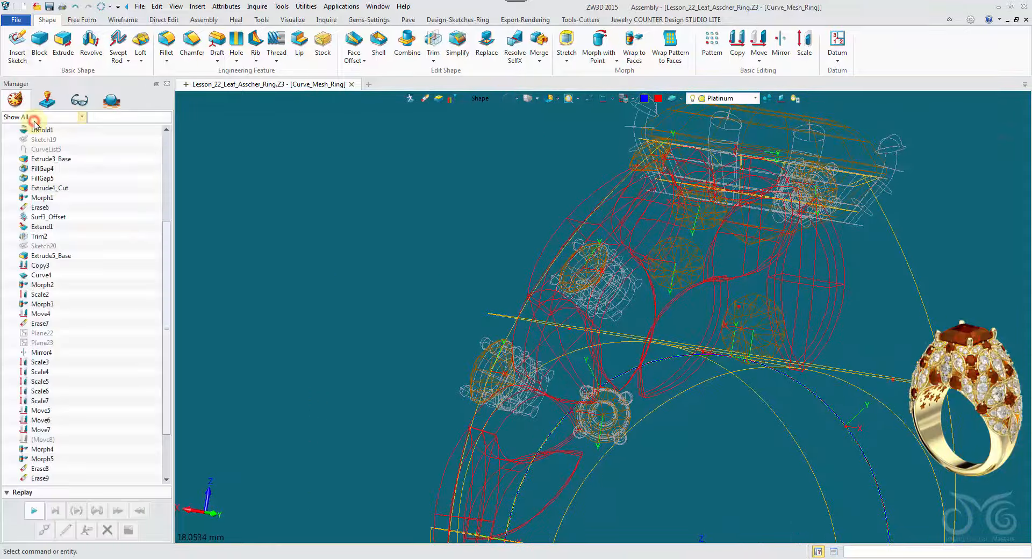
Return to the shaded display and hide the gold upper ring body covering the undersides of the wire settings.
{"action": "left_click", "coordinate": [506, 100]}
{"action": "scroll", "coordinate": [460, 188], "scroll_direction": "down", "scroll_amount": 2}
{"action": "right_click_drag", "start_coordinate": [457, 183], "coordinate": [492, 223]}
{"action": "left_click", "coordinate": [537, 270]}
{"action": "right_click_drag", "start_coordinate": [537, 270], "coordinate": [764, 79]}
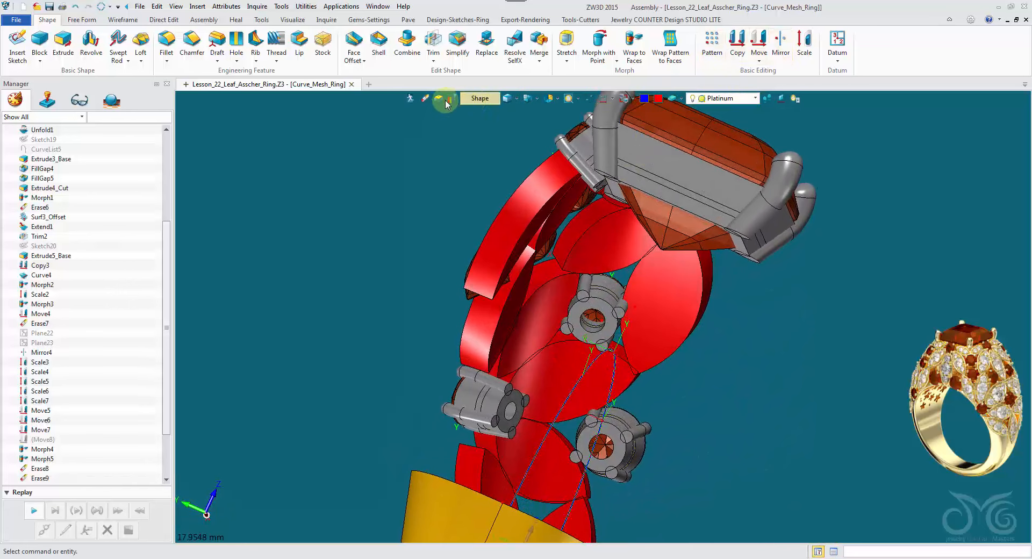
Erase the surplus inner bezel shapes, two from each of the four merged wire settings.
{"action": "left_click", "coordinate": [425, 98]}
{"action": "right_click_drag", "start_coordinate": [467, 220], "coordinate": [520, 420]}
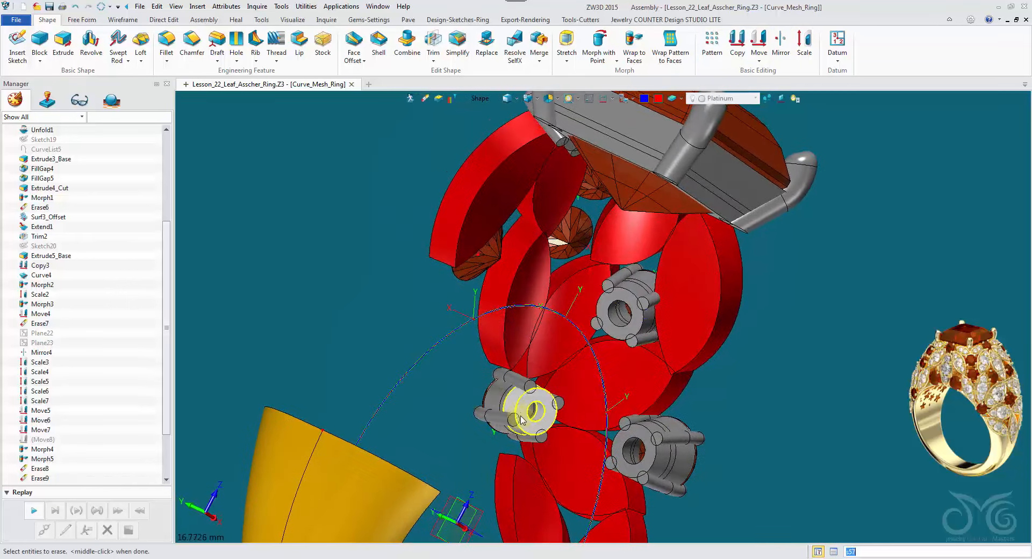
{"action": "left_click", "coordinate": [620, 424]}
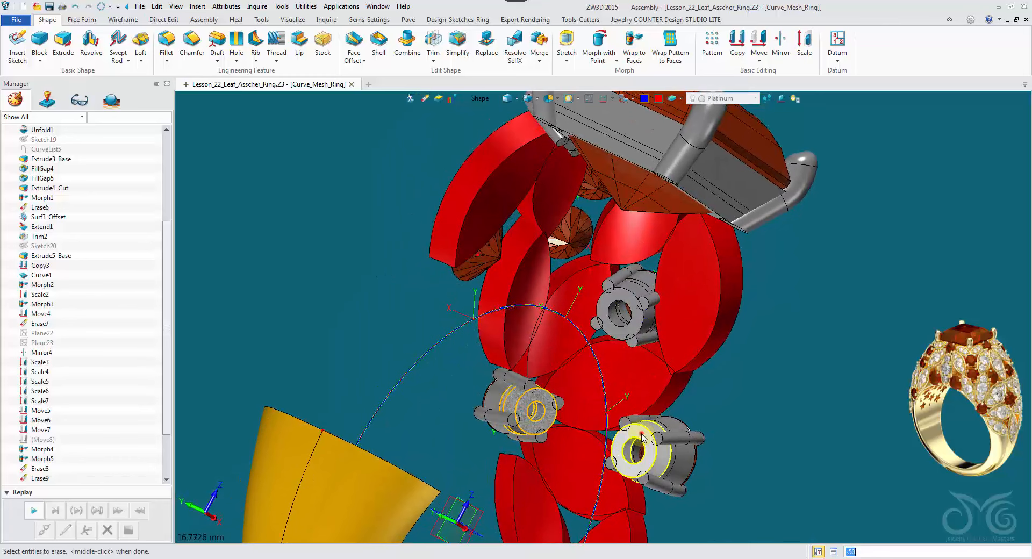
{"action": "left_click", "coordinate": [645, 293]}
{"action": "mouse_move", "coordinate": [647, 293]}
{"action": "right_mouse_down"}
{"action": "mouse_move", "coordinate": [611, 227]}
{"action": "mouse_move", "coordinate": [634, 296]}
{"action": "right_mouse_up"}
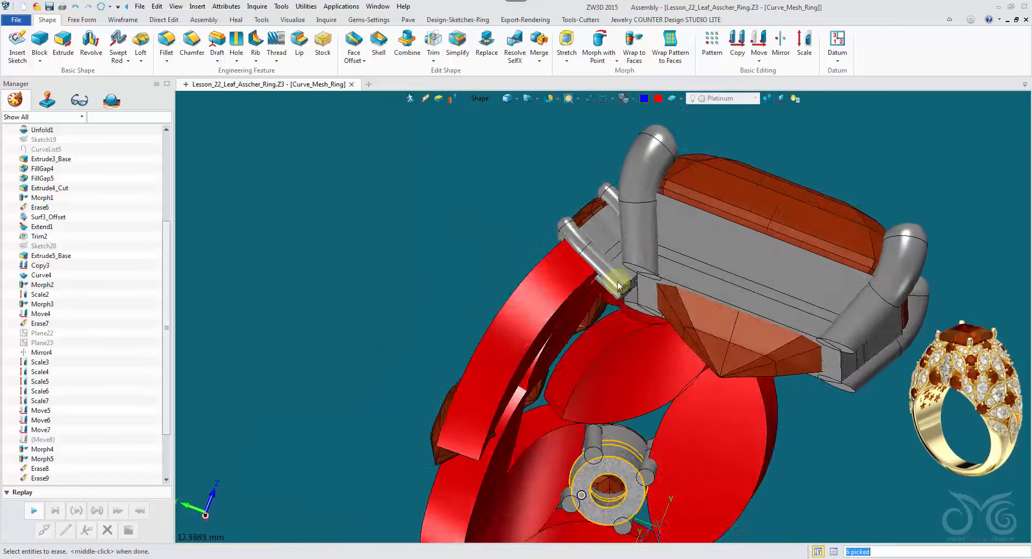
{"action": "left_click", "coordinate": [635, 299]}
{"action": "middle_click", "coordinate": [408, 257]}
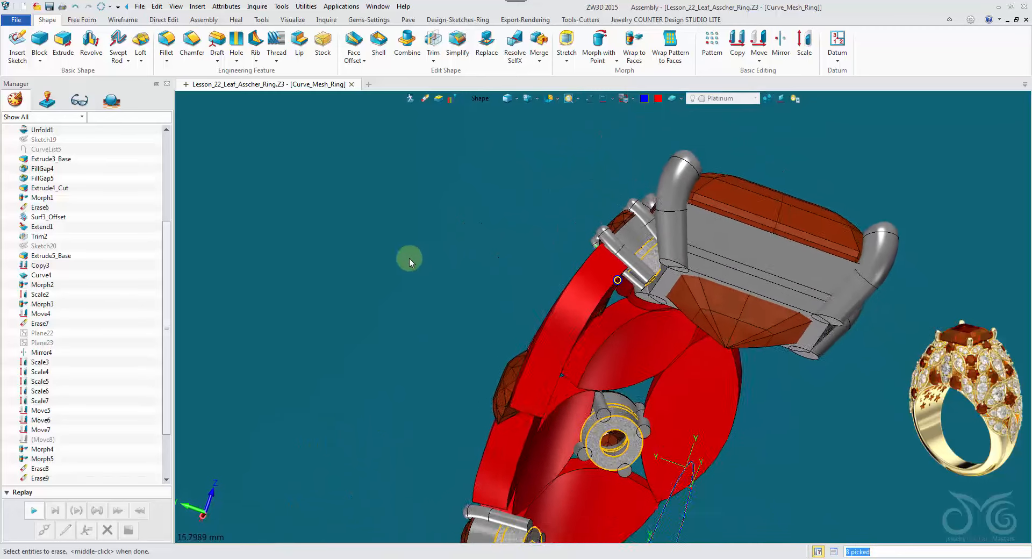
{"action": "mouse_move", "coordinate": [402, 250]}
{"action": "right_mouse_down"}
{"action": "mouse_move", "coordinate": [615, 301]}
{"action": "mouse_move", "coordinate": [609, 257]}
{"action": "mouse_move", "coordinate": [517, 264]}
{"action": "mouse_move", "coordinate": [637, 357]}
{"action": "right_mouse_up"}
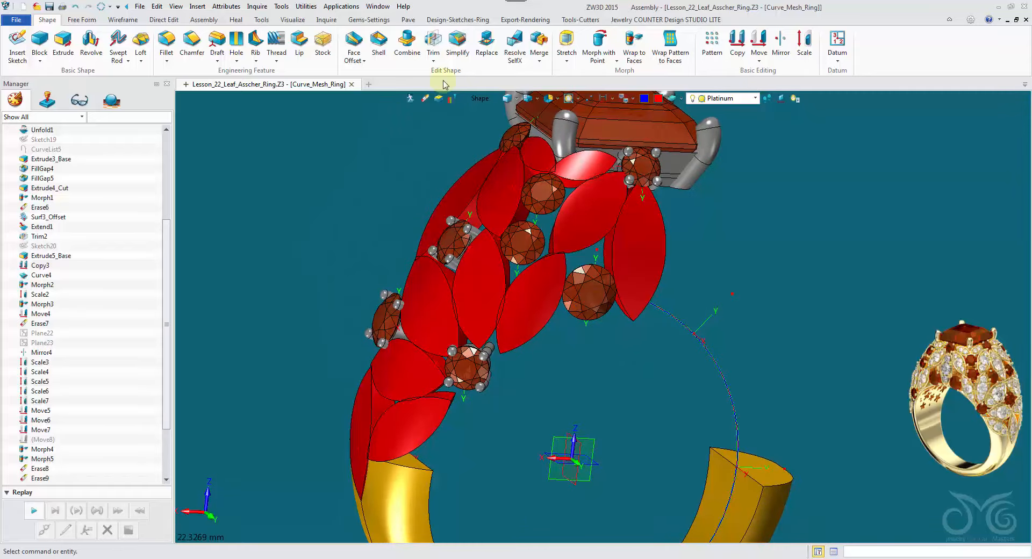
{"action": "left_click", "coordinate": [740, 45]}
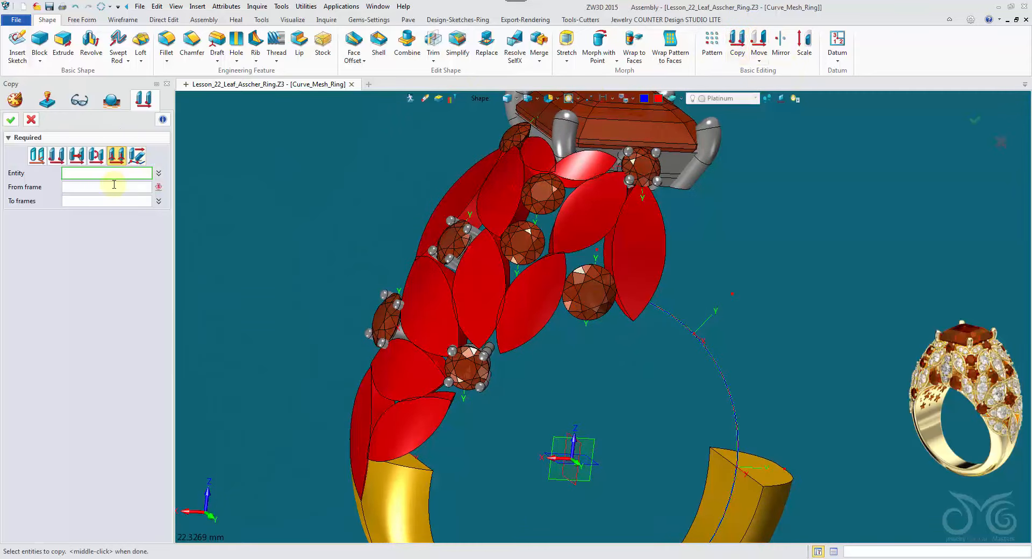
{"action": "scroll", "coordinate": [351, 375], "scroll_direction": "up", "scroll_amount": 3}
{"action": "right_click_drag", "start_coordinate": [351, 375], "coordinate": [299, 318]}
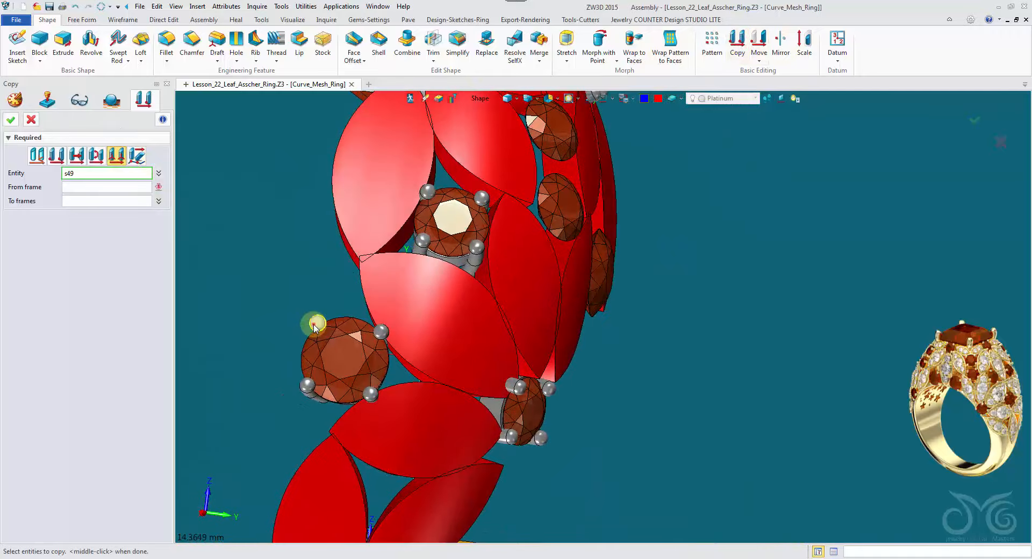
{"action": "right_click_drag", "start_coordinate": [321, 449], "coordinate": [345, 328]}
{"action": "left_click", "coordinate": [388, 274]}
{"action": "right_click_drag", "start_coordinate": [217, 198], "coordinate": [716, 121]}
{"action": "left_click", "coordinate": [507, 99]}
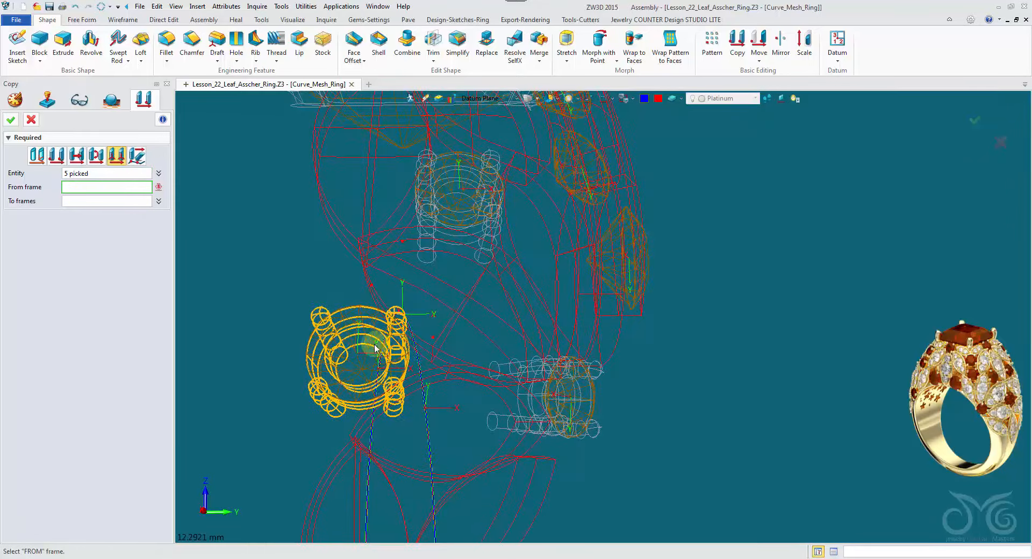
{"action": "left_click", "coordinate": [365, 355]}
{"action": "mouse_move", "coordinate": [365, 355]}
{"action": "right_mouse_down"}
{"action": "mouse_move", "coordinate": [518, 159]}
{"action": "mouse_move", "coordinate": [508, 131]}
{"action": "mouse_move", "coordinate": [248, 198]}
{"action": "mouse_move", "coordinate": [263, 188]}
{"action": "mouse_move", "coordinate": [277, 195]}
{"action": "mouse_move", "coordinate": [392, 320]}
{"action": "mouse_move", "coordinate": [532, 328]}
{"action": "right_mouse_up"}
{"action": "left_click", "coordinate": [508, 99]}
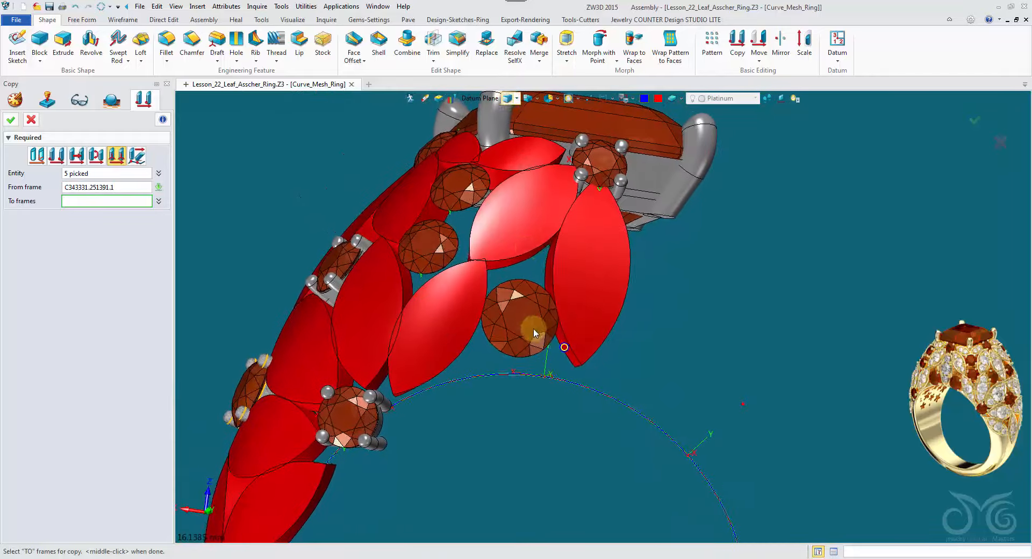
{"action": "left_click", "coordinate": [410, 100]}
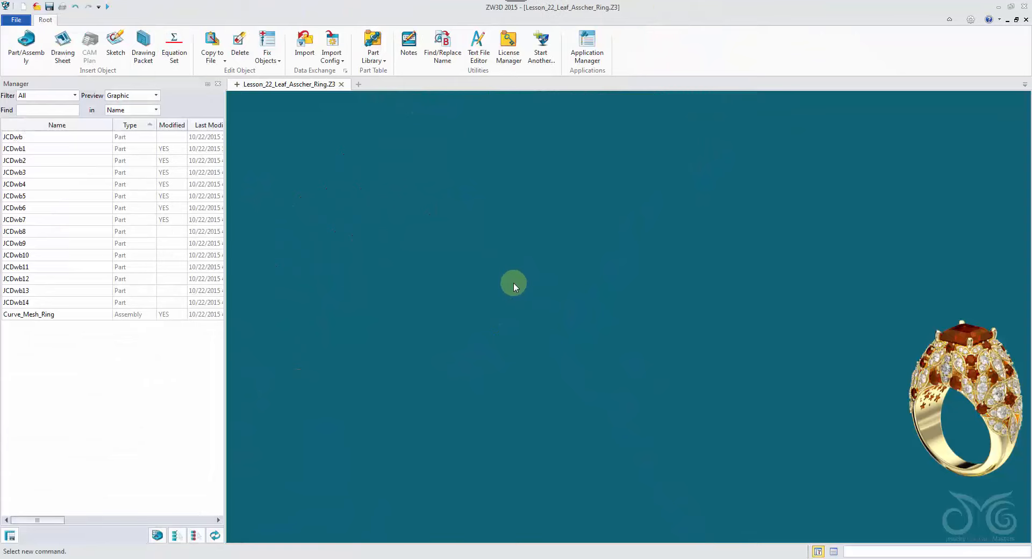
{"action": "double_click", "coordinate": [93, 316]}
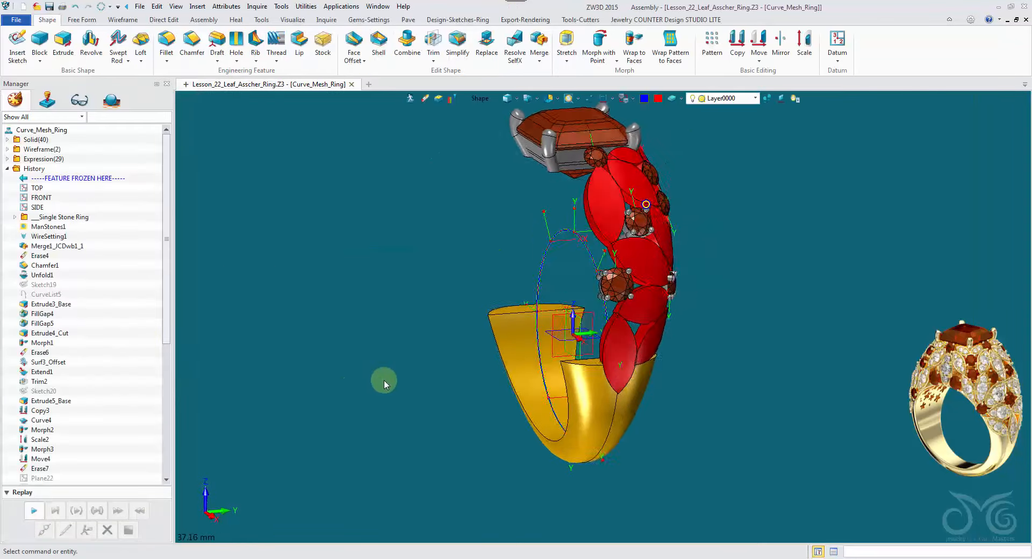
Copy the five shapes of the outermost garnet's wire setting from that garnet's frame to the frame of the garnet above the finger opening.
{"action": "scroll", "coordinate": [384, 380], "scroll_direction": "up", "scroll_amount": 6}
{"action": "right_click_drag", "start_coordinate": [543, 344], "coordinate": [605, 344]}
{"action": "left_click", "coordinate": [738, 45]}
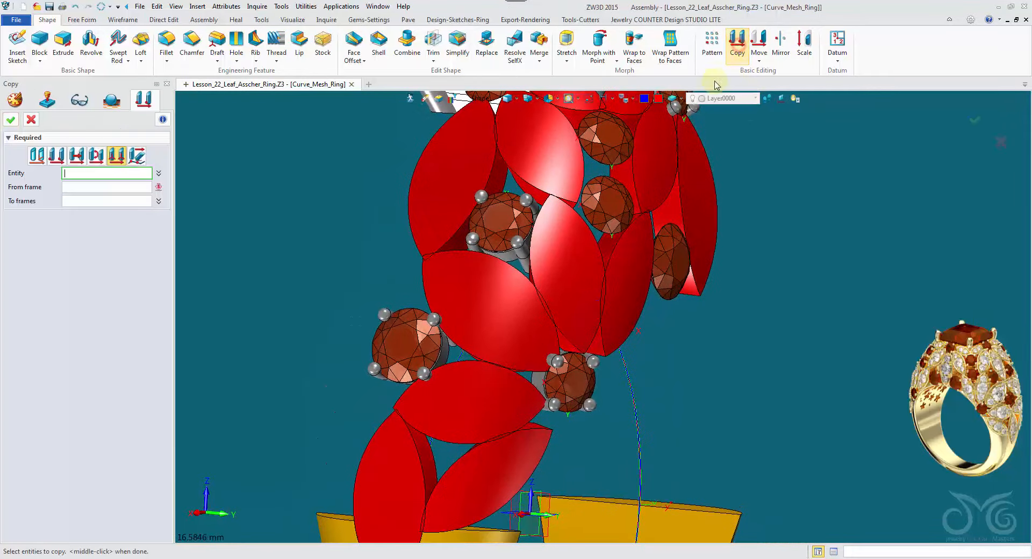
{"action": "scroll", "coordinate": [645, 258], "scroll_direction": "up", "scroll_amount": 2}
{"action": "left_click", "coordinate": [322, 326]}
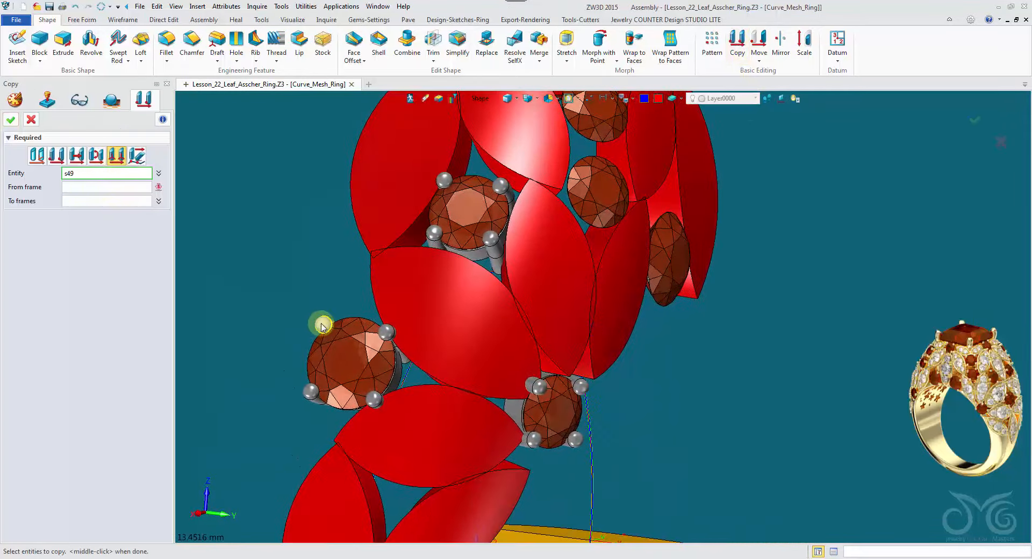
{"action": "left_click", "coordinate": [508, 101]}
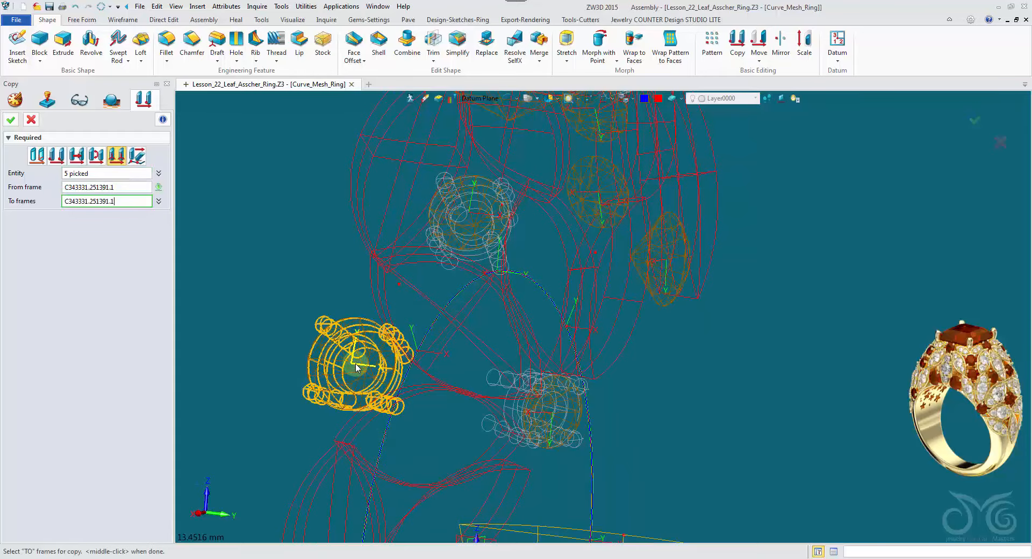
{"action": "mouse_move", "coordinate": [276, 270]}
{"action": "middle_mouse_down"}
{"action": "mouse_move", "coordinate": [602, 330]}
{"action": "mouse_move", "coordinate": [617, 307]}
{"action": "middle_mouse_up"}
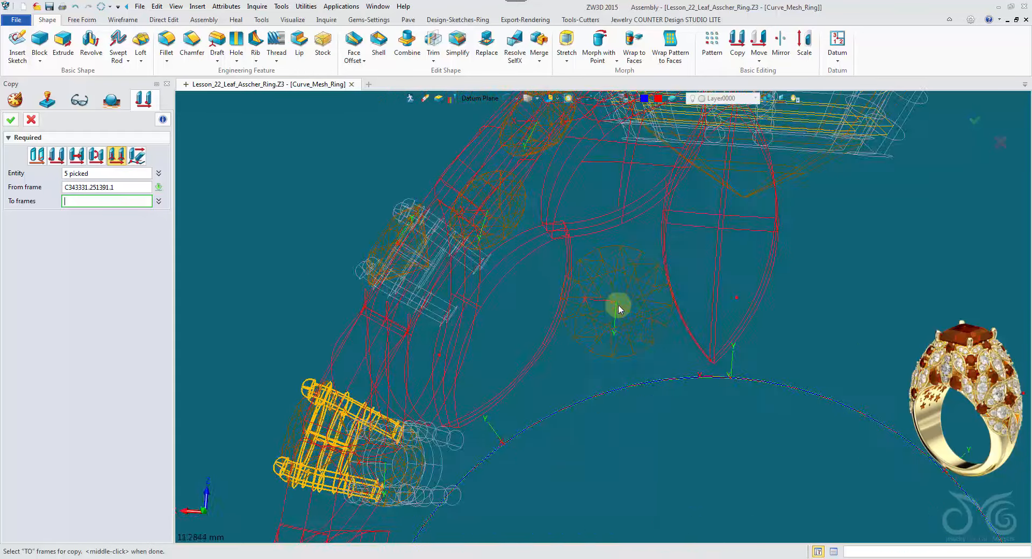
{"action": "left_click", "coordinate": [616, 305]}
{"action": "left_click", "coordinate": [505, 99]}
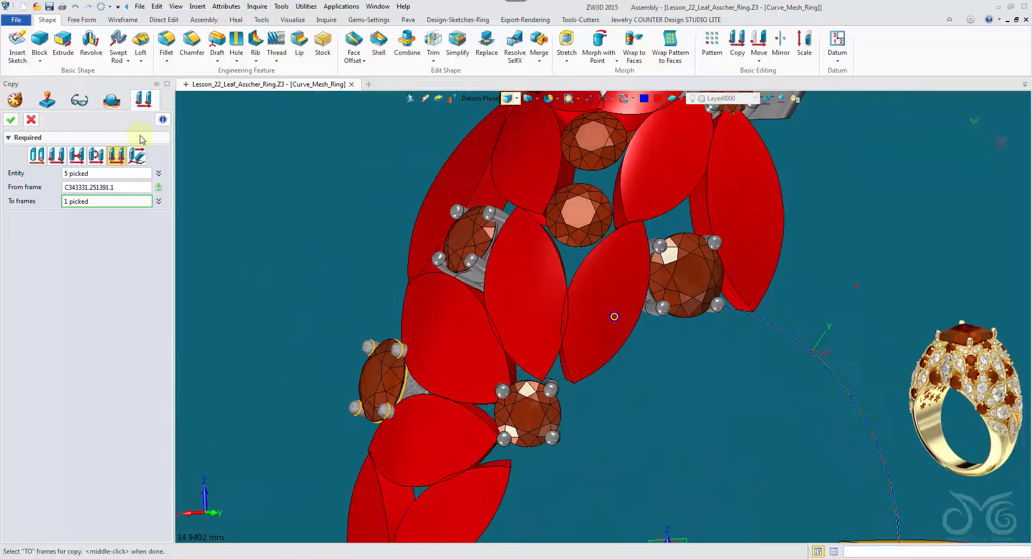
{"action": "left_click", "coordinate": [11, 119]}
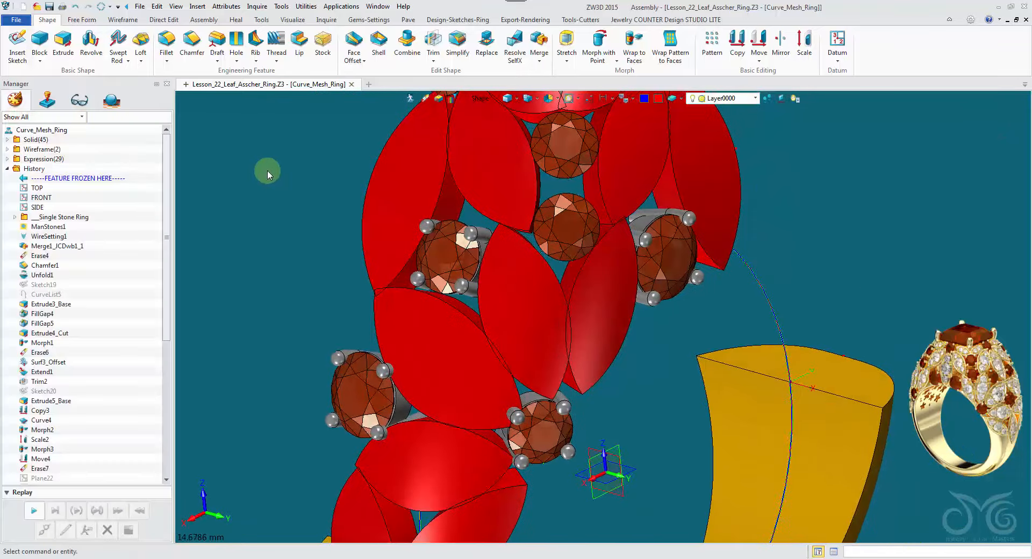
Copy the five shapes of the lowest inner garnet's wire setting from its frame to the frames of the two central-column garnets.
{"action": "middle_click", "coordinate": [267, 170]}
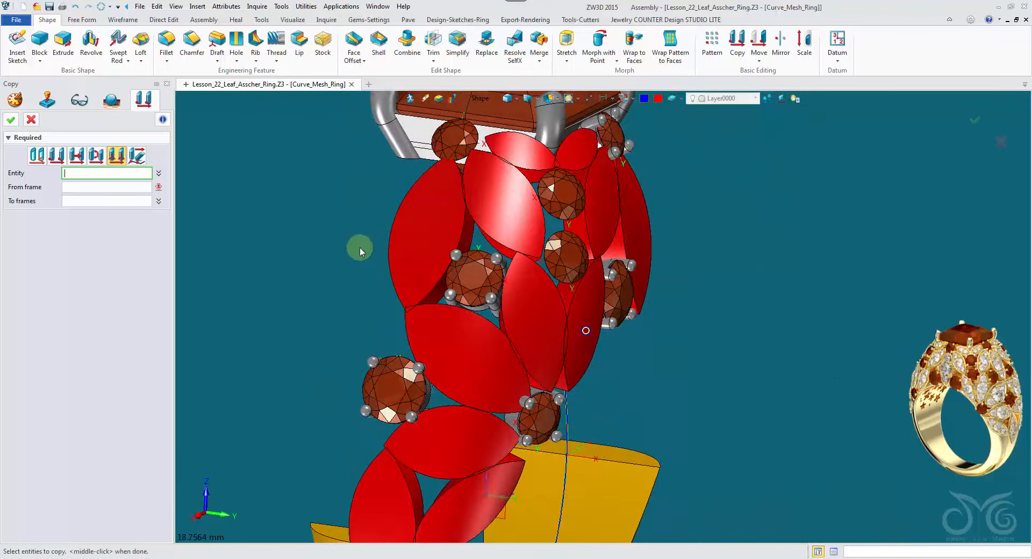
{"action": "left_click", "coordinate": [457, 401]}
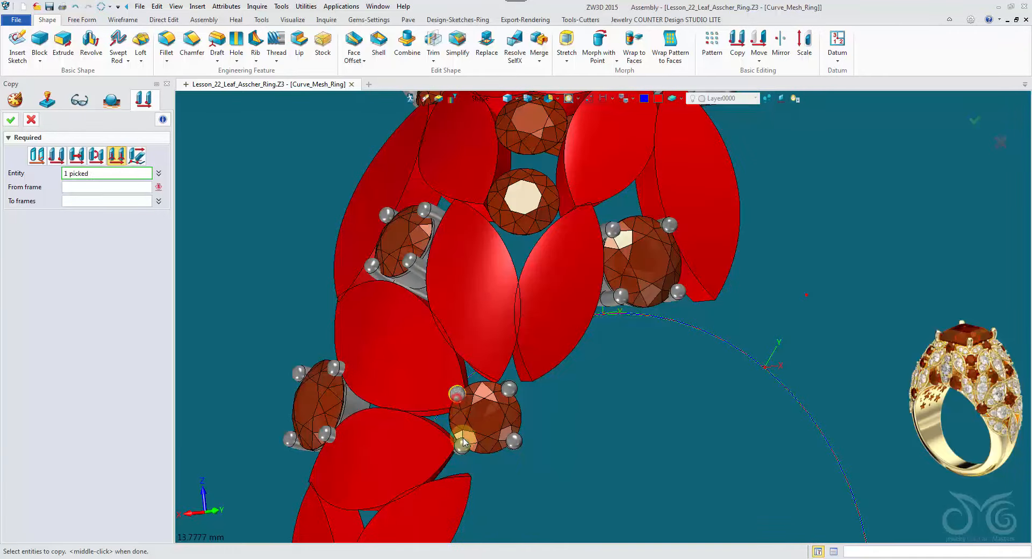
{"action": "left_click", "coordinate": [513, 393]}
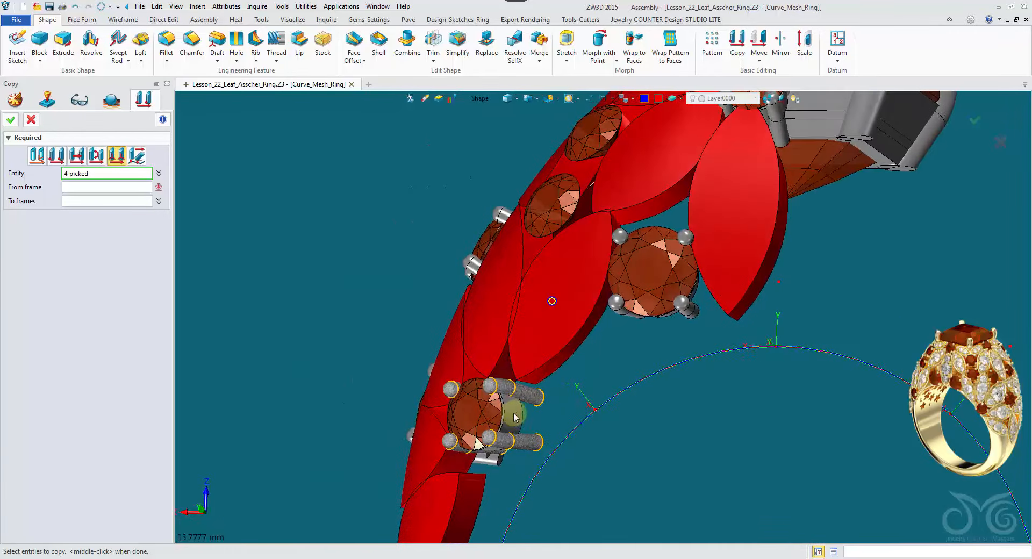
{"action": "right_click_drag", "start_coordinate": [581, 242], "coordinate": [562, 215]}
{"action": "left_click", "coordinate": [531, 96]}
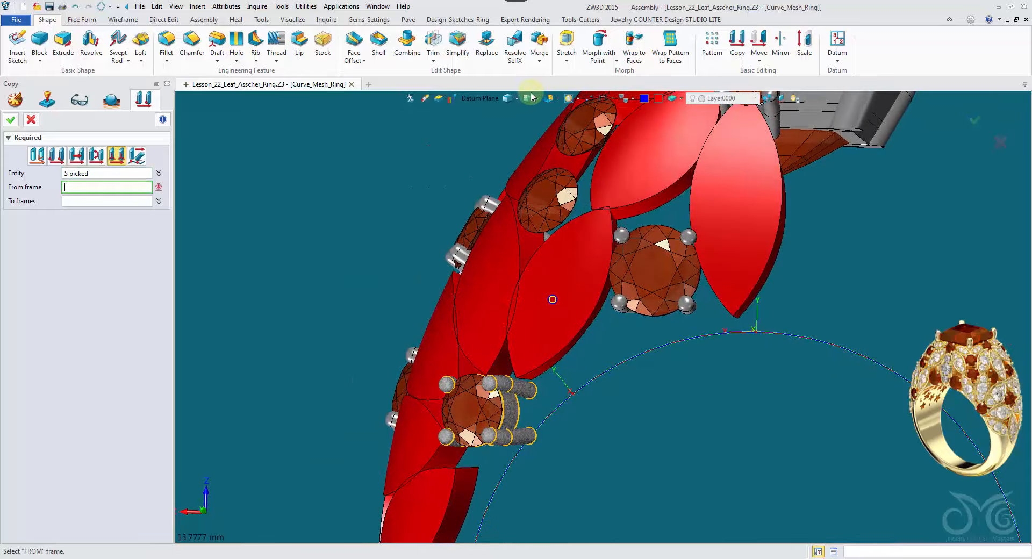
{"action": "right_click_drag", "start_coordinate": [470, 415], "coordinate": [515, 296]}
{"action": "left_click", "coordinate": [498, 318]}
{"action": "left_click", "coordinate": [521, 253]}
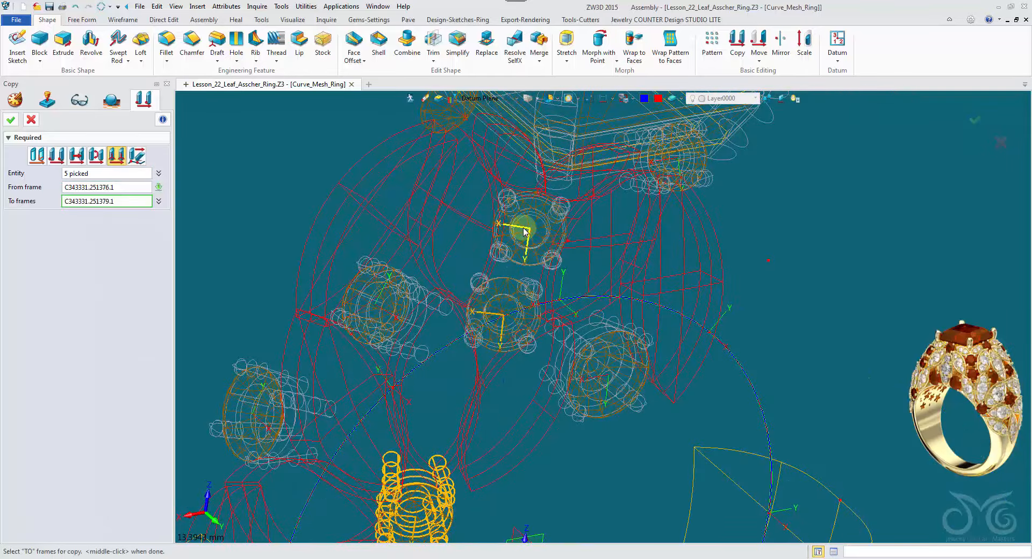
{"action": "left_click", "coordinate": [511, 100]}
{"action": "right_click_drag", "start_coordinate": [473, 258], "coordinate": [497, 226]}
{"action": "scroll", "coordinate": [430, 258], "scroll_direction": "down", "scroll_amount": 1}
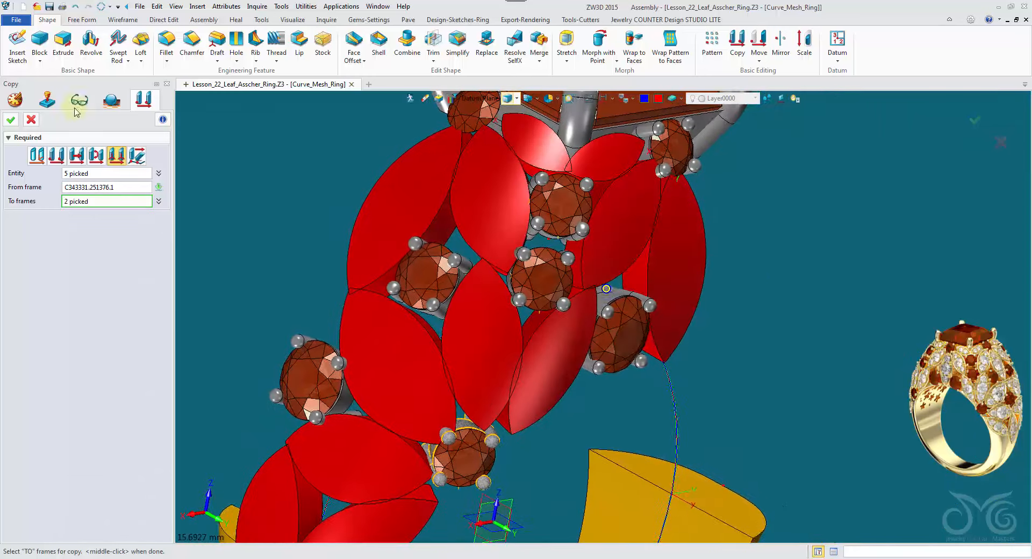
{"action": "left_click", "coordinate": [11, 120]}
{"action": "right_click_drag", "start_coordinate": [220, 199], "coordinate": [296, 218]}
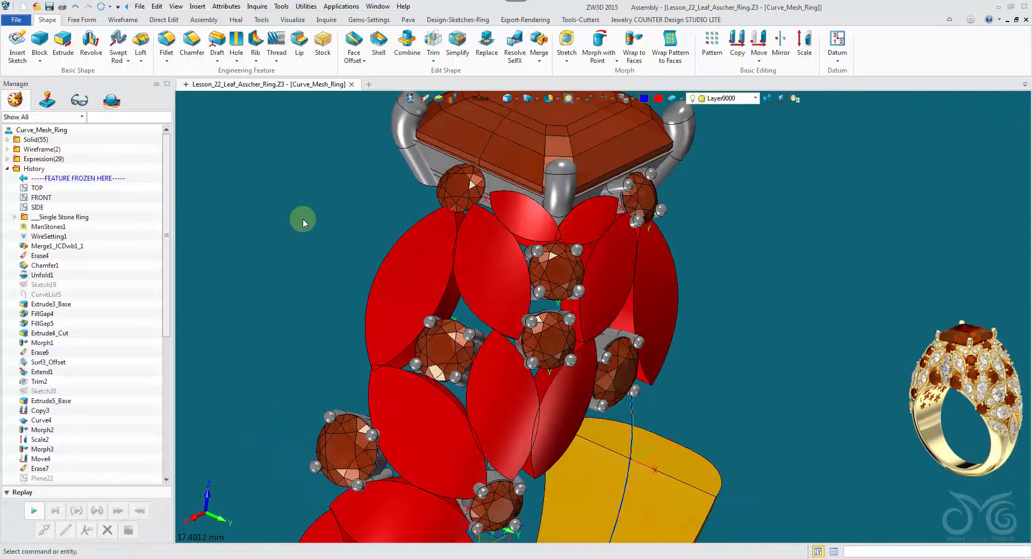
Copy the five wire setting shapes of the small garnet beside the center stone from its frame to the matching garnet's frame across.
{"action": "middle_click", "coordinate": [302, 218]}
{"action": "right_click_drag", "start_coordinate": [355, 228], "coordinate": [591, 325]}
{"action": "scroll", "coordinate": [573, 285], "scroll_direction": "up", "scroll_amount": 2}
{"action": "left_click", "coordinate": [625, 266]}
{"action": "left_click", "coordinate": [618, 282]}
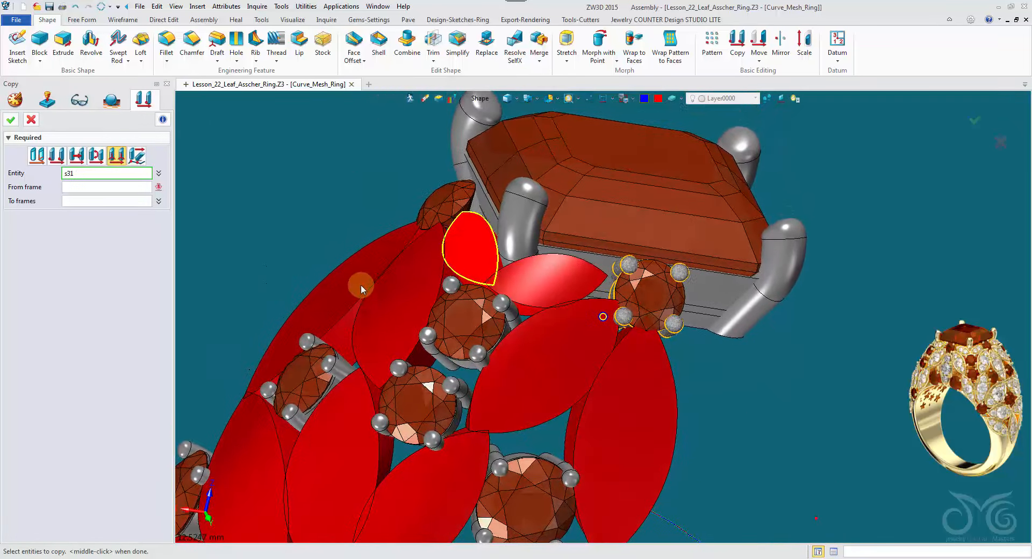
{"action": "left_click", "coordinate": [433, 108]}
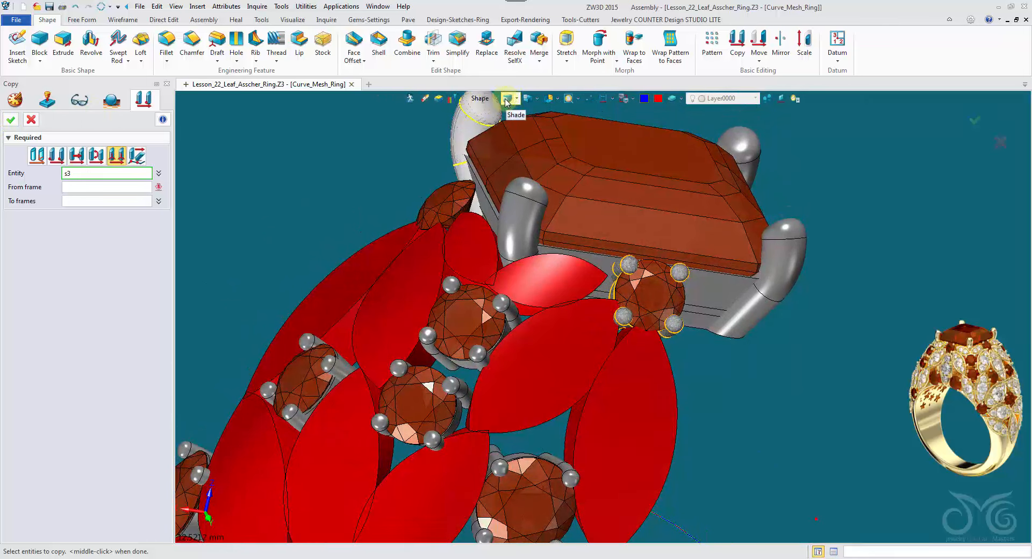
{"action": "left_click", "coordinate": [506, 102]}
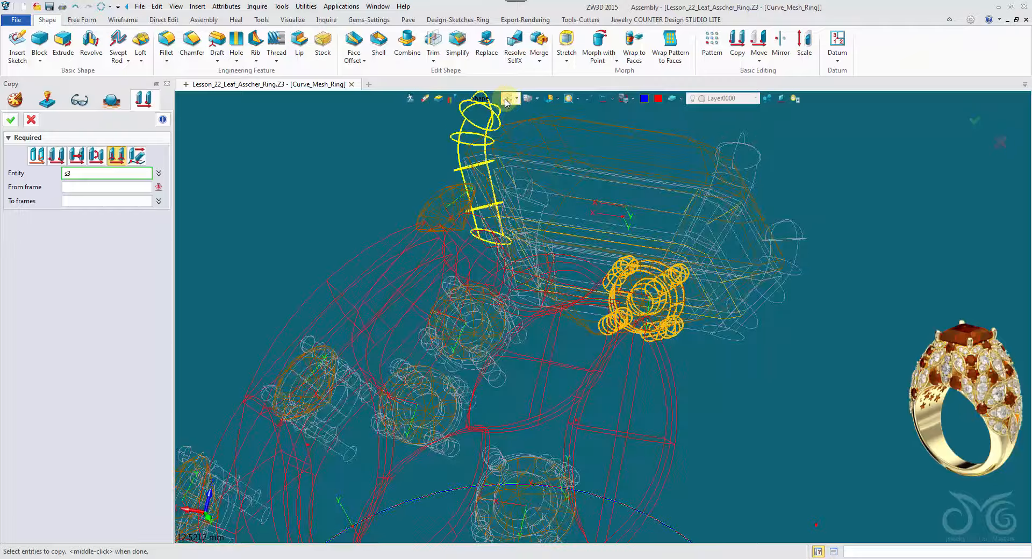
{"action": "right_click_drag", "start_coordinate": [591, 201], "coordinate": [626, 230]}
{"action": "right_click_drag", "start_coordinate": [648, 303], "coordinate": [543, 178]}
{"action": "scroll", "coordinate": [543, 177], "scroll_direction": "up", "scroll_amount": 2}
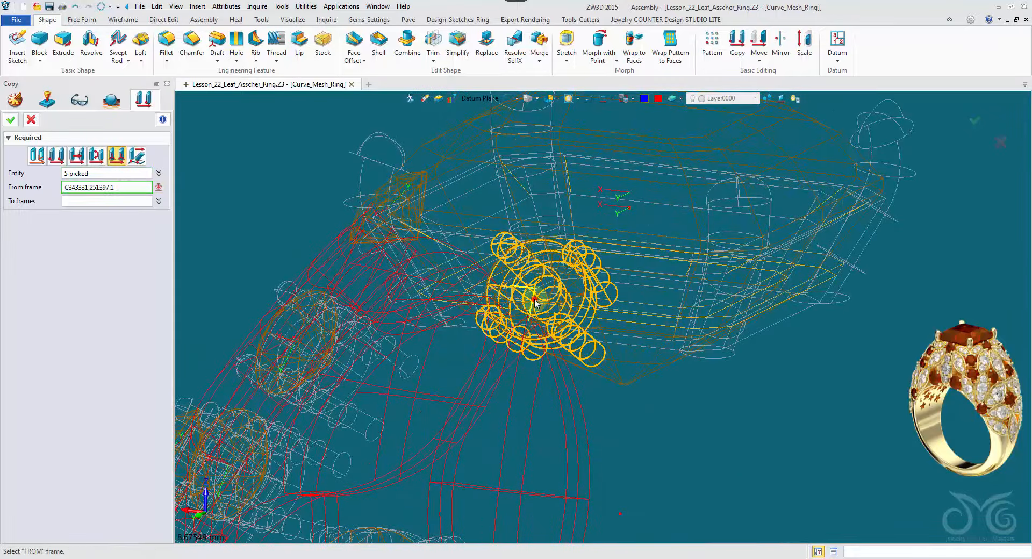
{"action": "right_click_drag", "start_coordinate": [534, 302], "coordinate": [394, 244]}
{"action": "left_click", "coordinate": [403, 231]}
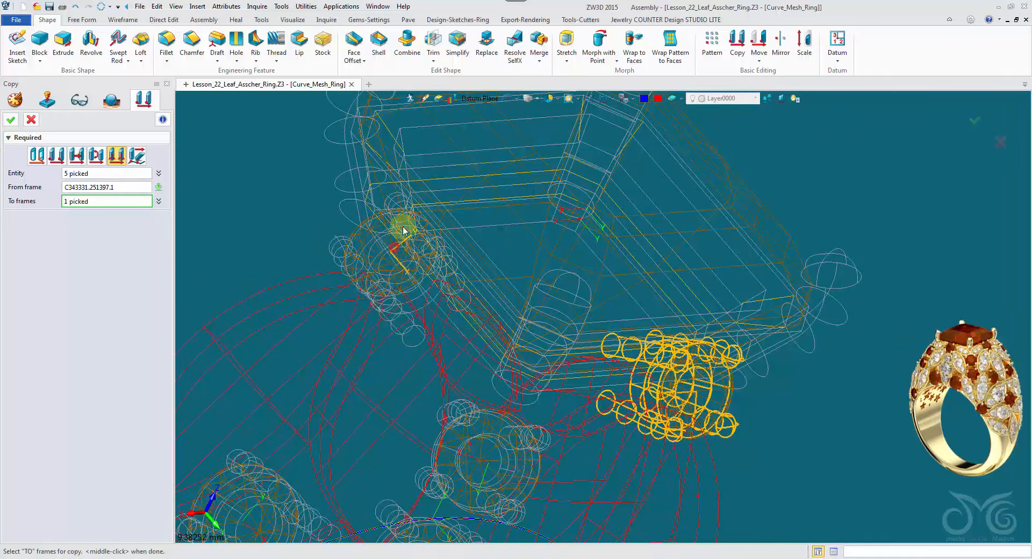
{"action": "left_click", "coordinate": [506, 102]}
{"action": "key", "text": "ctrl+Home"}
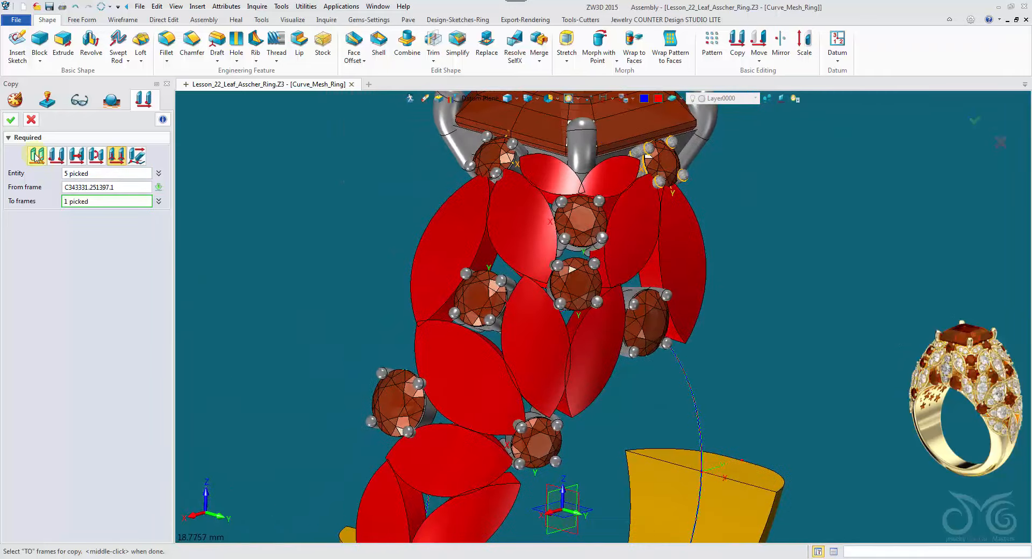
{"action": "left_click", "coordinate": [9, 120]}
Hide the Melee Stones layer so the seats inside the wire settings are exposed.
{"action": "right_click_drag", "start_coordinate": [191, 180], "coordinate": [240, 138]}
{"action": "scroll", "coordinate": [240, 138], "scroll_direction": "down", "scroll_amount": 1}
{"action": "scroll", "coordinate": [102, 408], "scroll_direction": "down", "scroll_amount": 9}
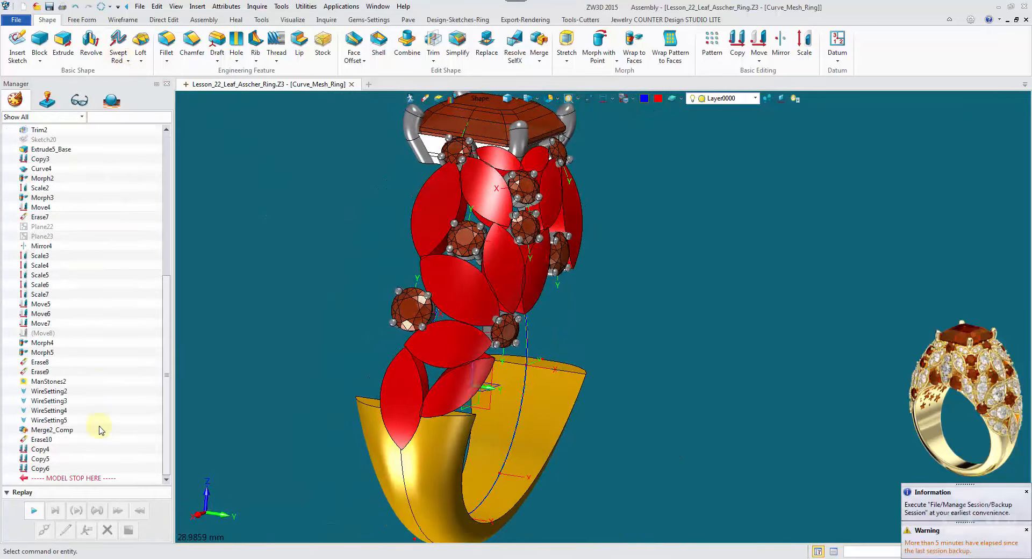
{"action": "scroll", "coordinate": [382, 342], "scroll_direction": "up", "scroll_amount": 4}
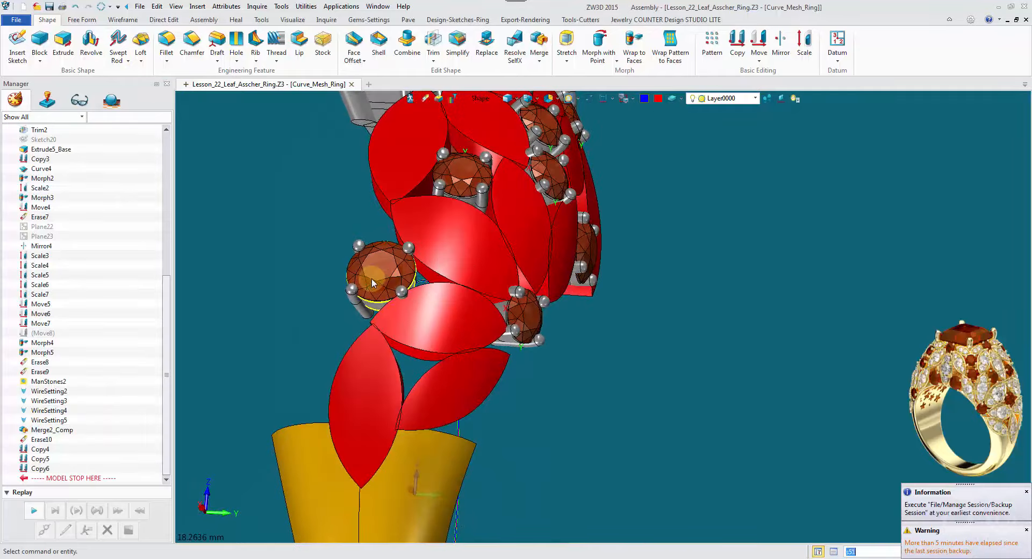
{"action": "right_click_drag", "start_coordinate": [372, 296], "coordinate": [413, 290]}
{"action": "scroll", "coordinate": [411, 274], "scroll_direction": "up", "scroll_amount": 4}
{"action": "left_click", "coordinate": [716, 100]}
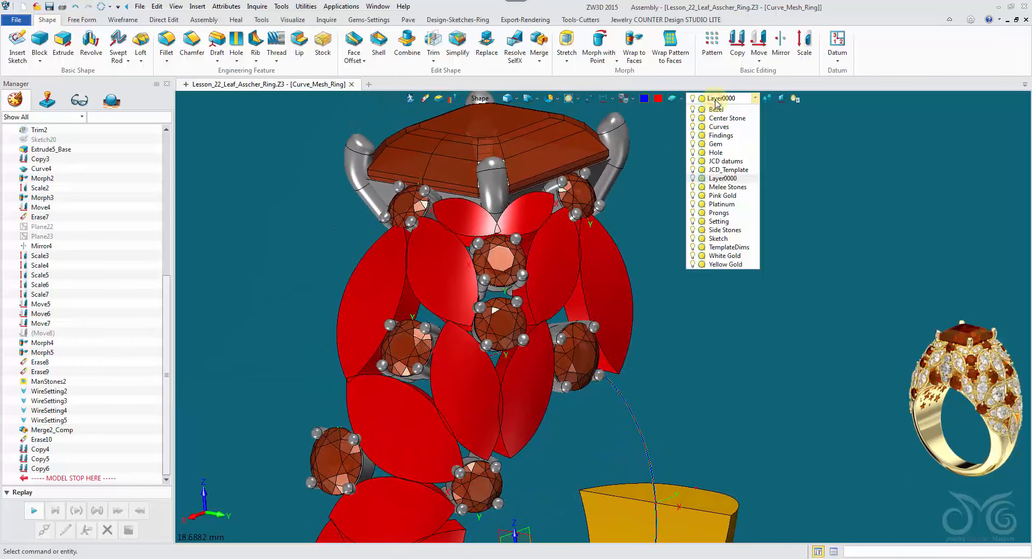
{"action": "left_click", "coordinate": [693, 187]}
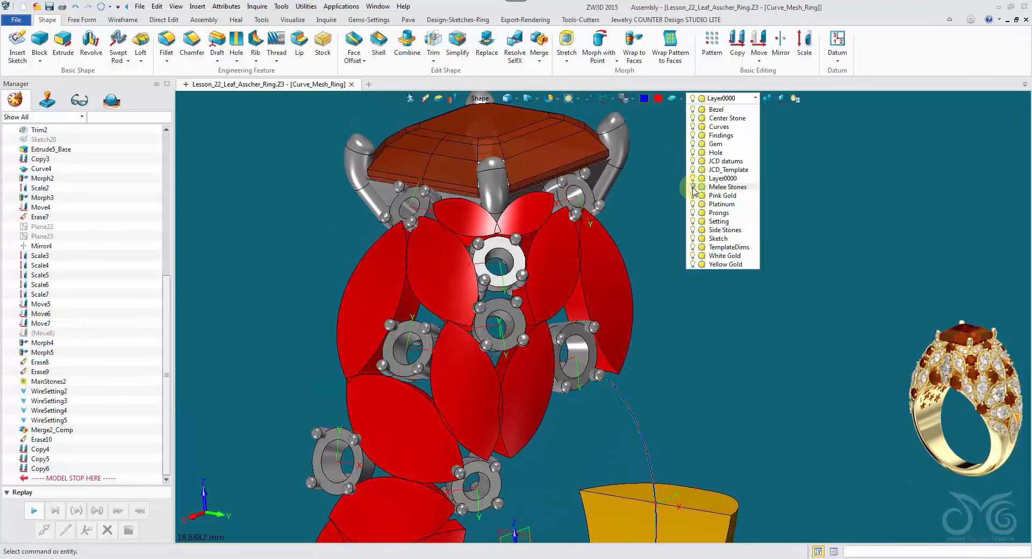
{"action": "left_click", "coordinate": [804, 222]}
Chamfer the inner upper edges of all eight wire setting bezels with a setback of 0.35 mm.
{"action": "left_click", "coordinate": [192, 42]}
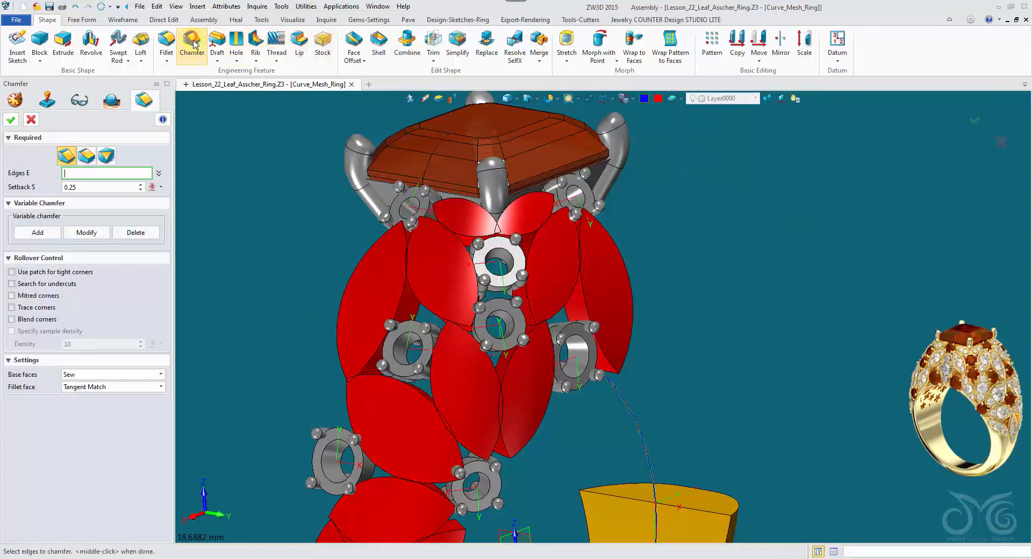
{"action": "scroll", "coordinate": [344, 185], "scroll_direction": "up", "scroll_amount": 3}
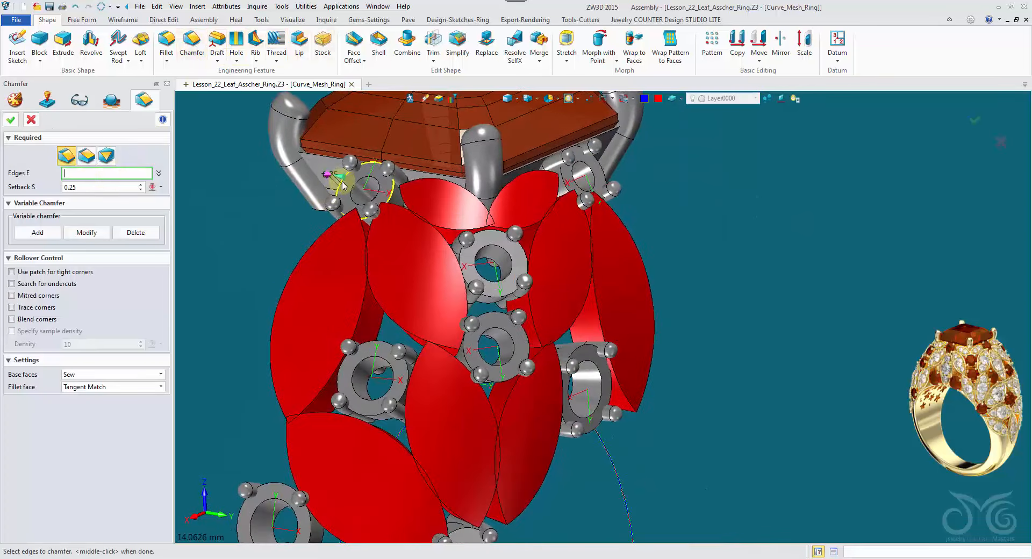
{"action": "left_click", "coordinate": [506, 254]}
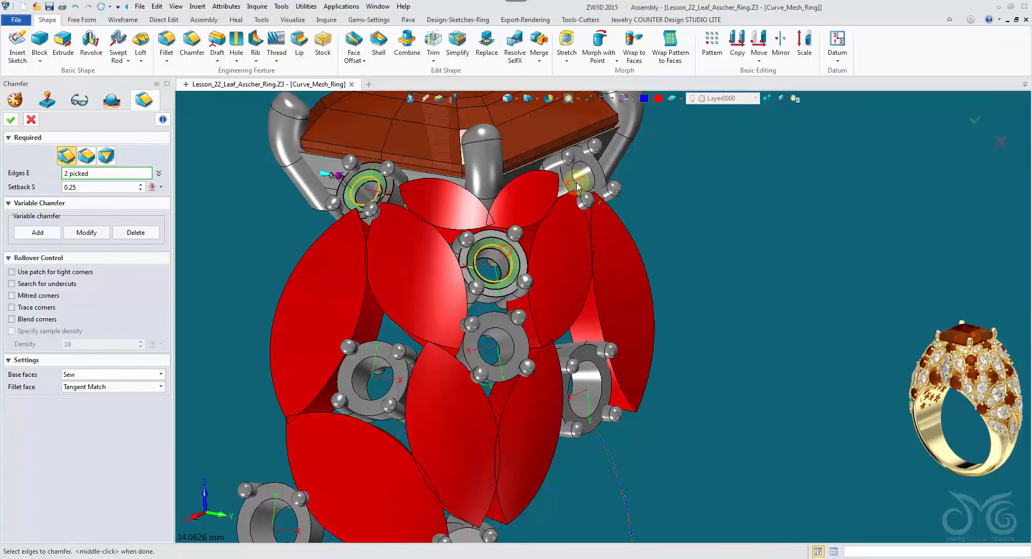
{"action": "left_click", "coordinate": [594, 367]}
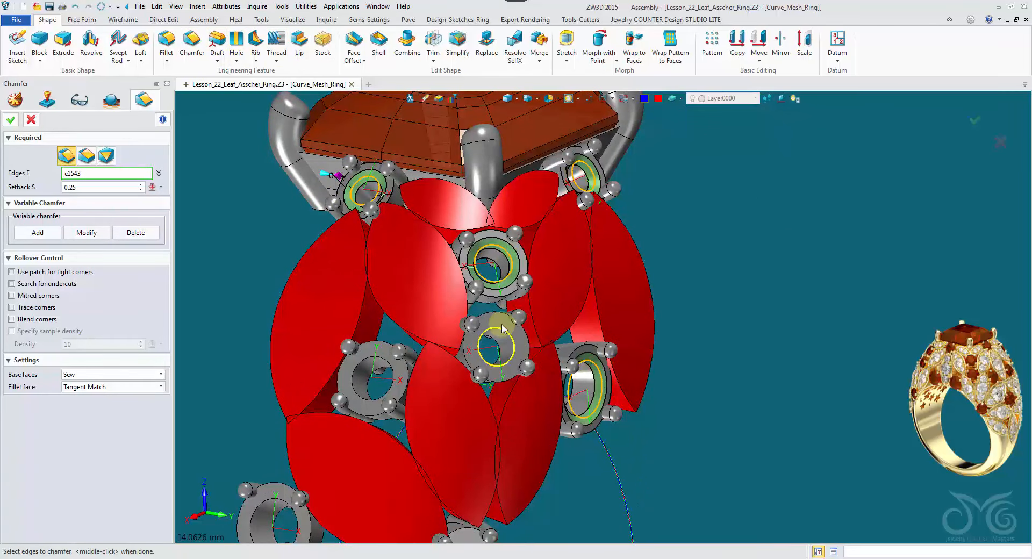
{"action": "left_click", "coordinate": [501, 326]}
{"action": "left_click", "coordinate": [359, 361]}
{"action": "right_click_drag", "start_coordinate": [376, 430], "coordinate": [400, 355]}
{"action": "scroll", "coordinate": [489, 432], "scroll_direction": "down", "scroll_amount": 1}
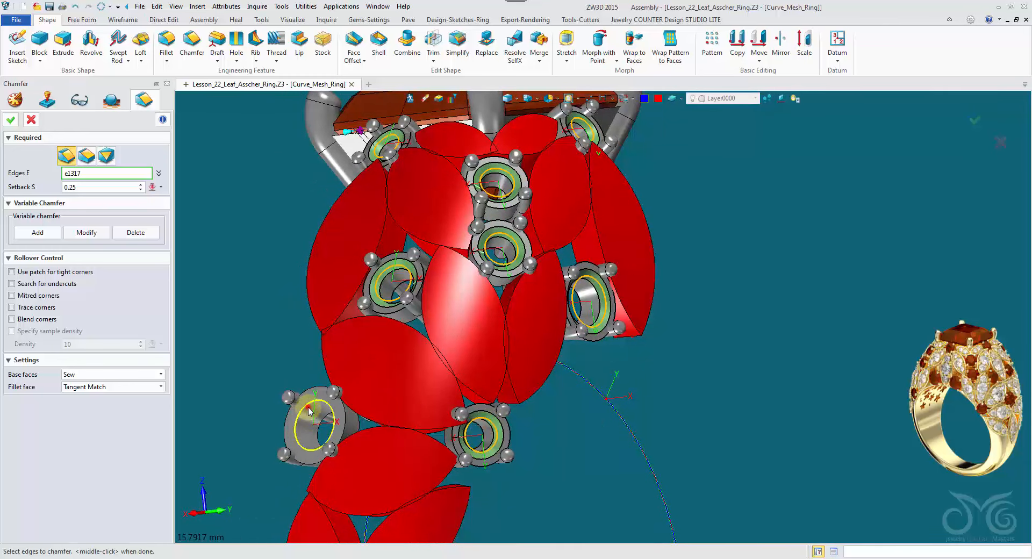
{"action": "right_click_drag", "start_coordinate": [237, 319], "coordinate": [225, 301]}
{"action": "left_click", "coordinate": [111, 187]}
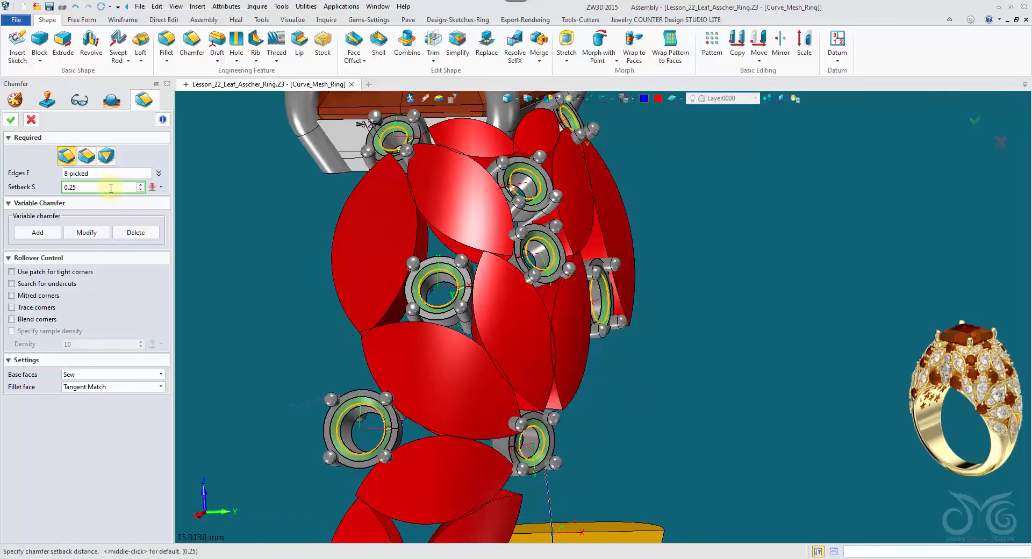
{"action": "scroll", "coordinate": [111, 189], "scroll_direction": "up", "scroll_amount": 1}
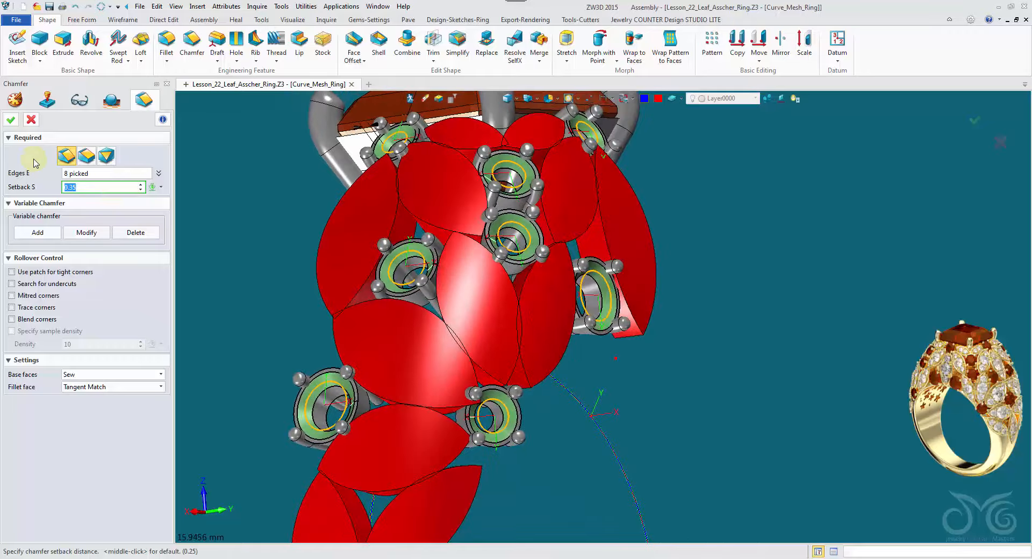
{"action": "left_click", "coordinate": [12, 120]}
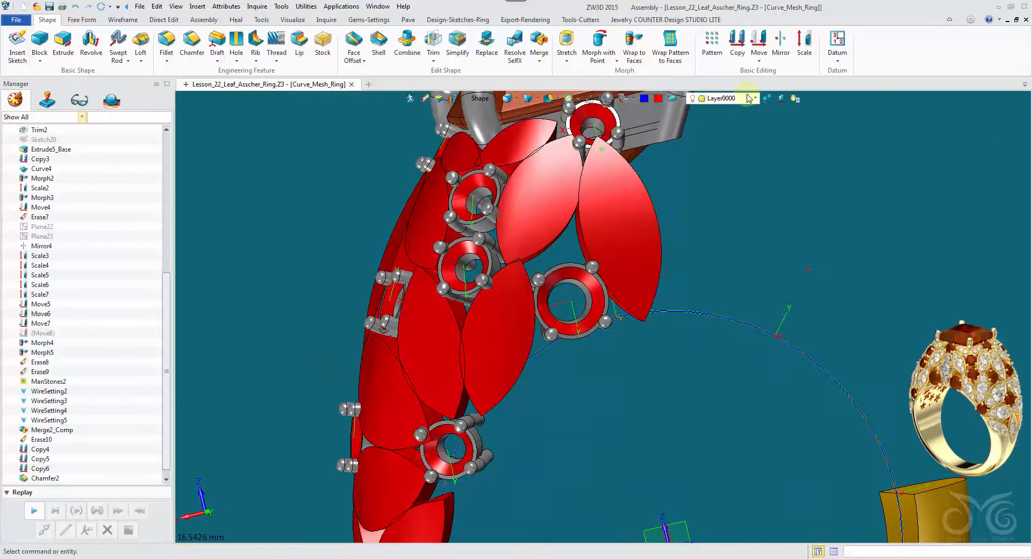
Set up a rotation of the lower central wire setting's five shapes about the Z axis of its stone frame.
{"action": "left_click", "coordinate": [759, 42]}
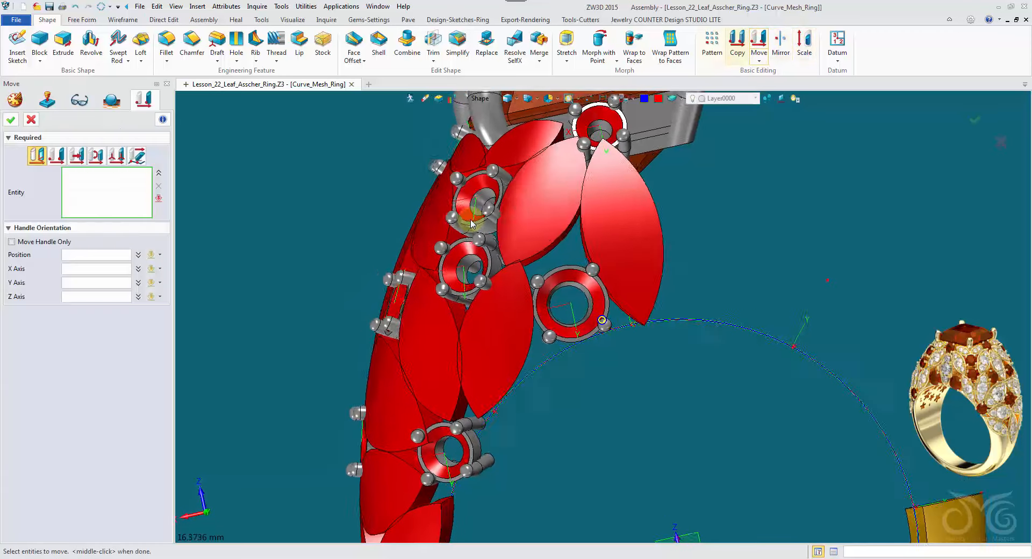
{"action": "left_click", "coordinate": [96, 157]}
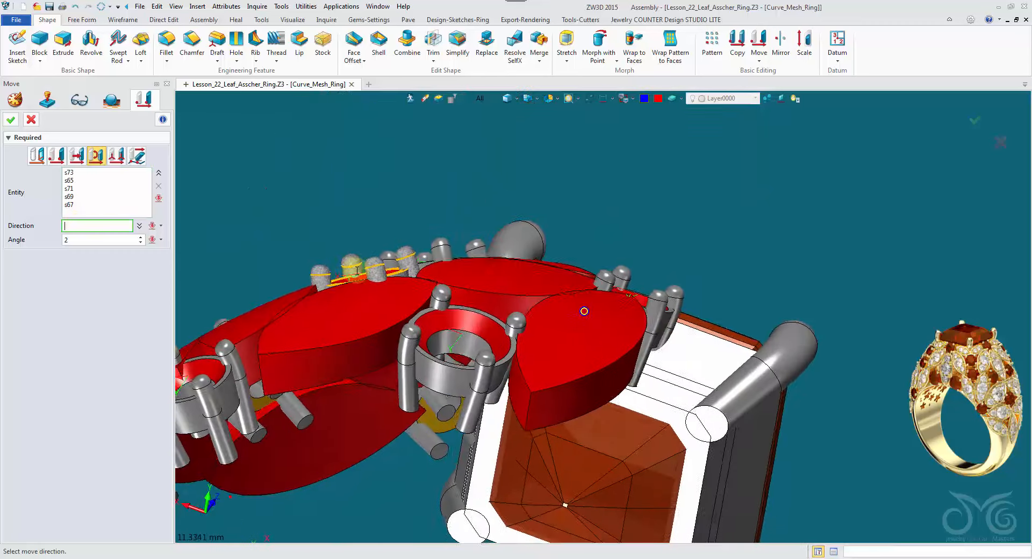
{"action": "left_click", "coordinate": [359, 275]}
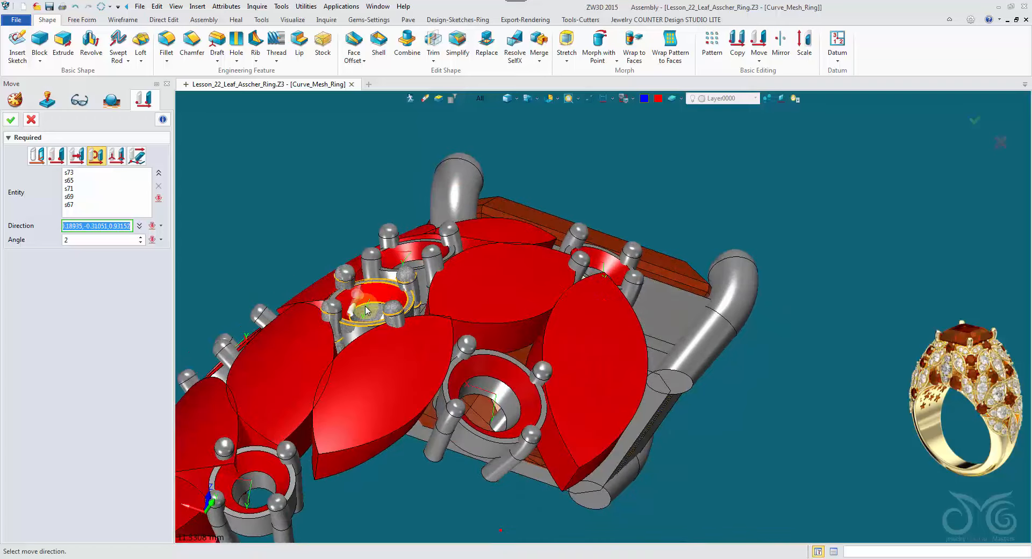
{"action": "left_click", "coordinate": [490, 100]}
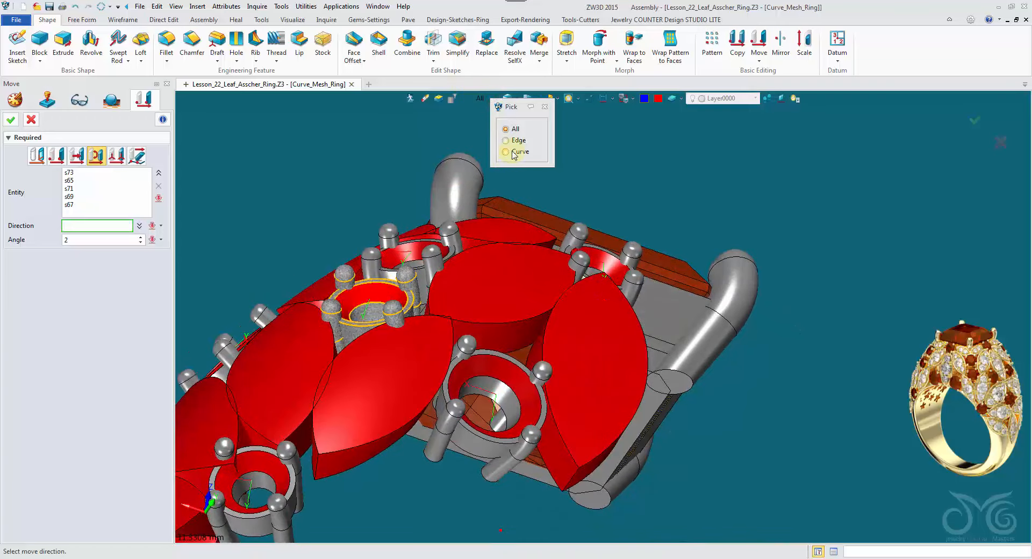
{"action": "right_click", "coordinate": [278, 169]}
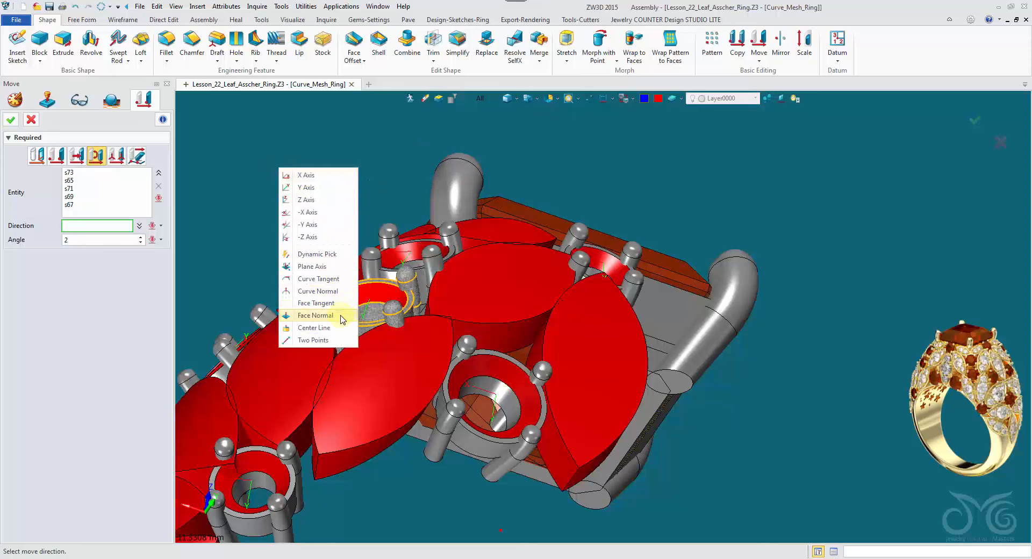
{"action": "left_click", "coordinate": [333, 264]}
{"action": "right_click_drag", "start_coordinate": [559, 293], "coordinate": [632, 336]}
{"action": "left_click", "coordinate": [398, 334]}
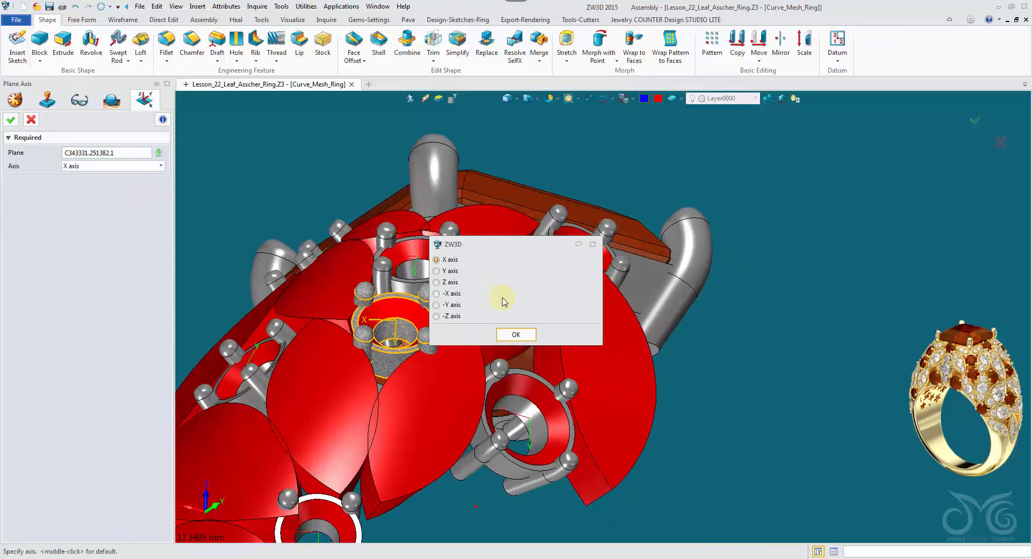
{"action": "left_click", "coordinate": [444, 285]}
Rotate the lower central wire setting by a negative angle that fits its prongs between the surrounding leaves.
{"action": "left_click", "coordinate": [82, 239]}
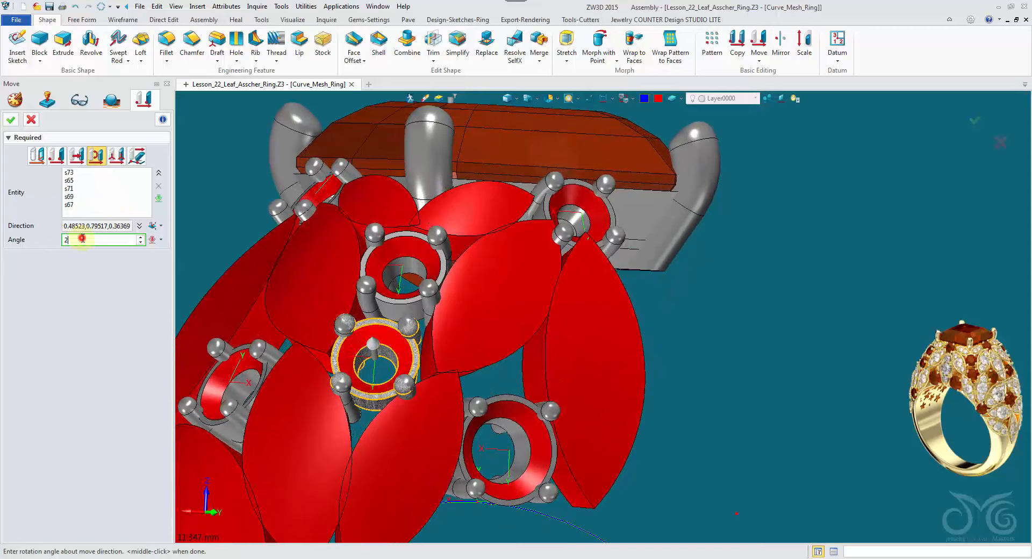
{"action": "double_click", "coordinate": [82, 238]}
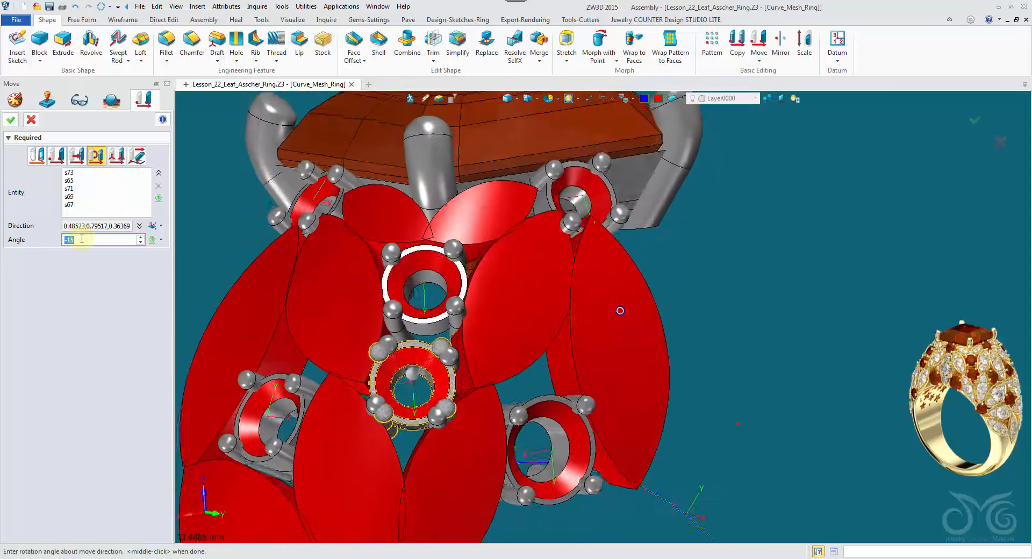
{"action": "scroll", "coordinate": [82, 238], "scroll_direction": "down", "scroll_amount": 4}
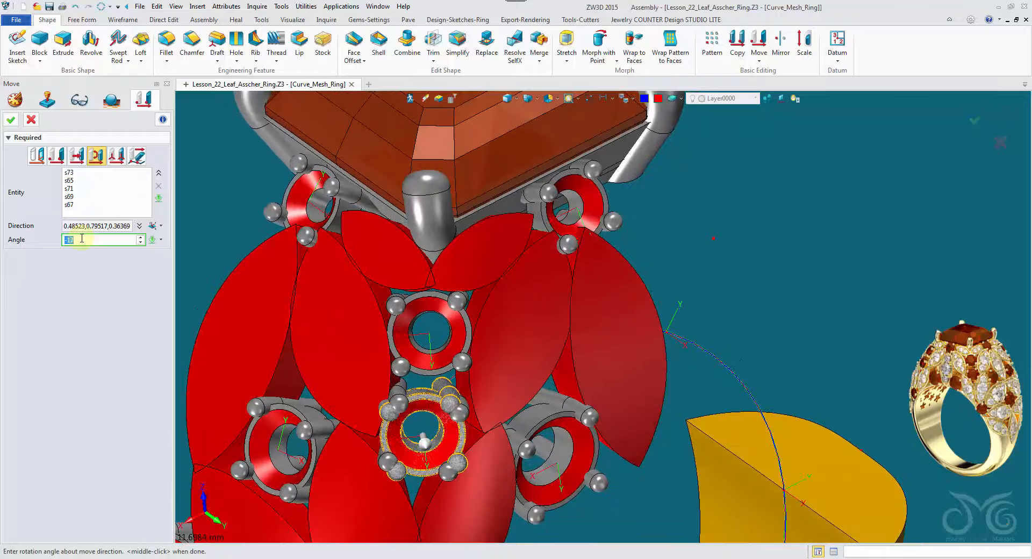
{"action": "left_click", "coordinate": [13, 123]}
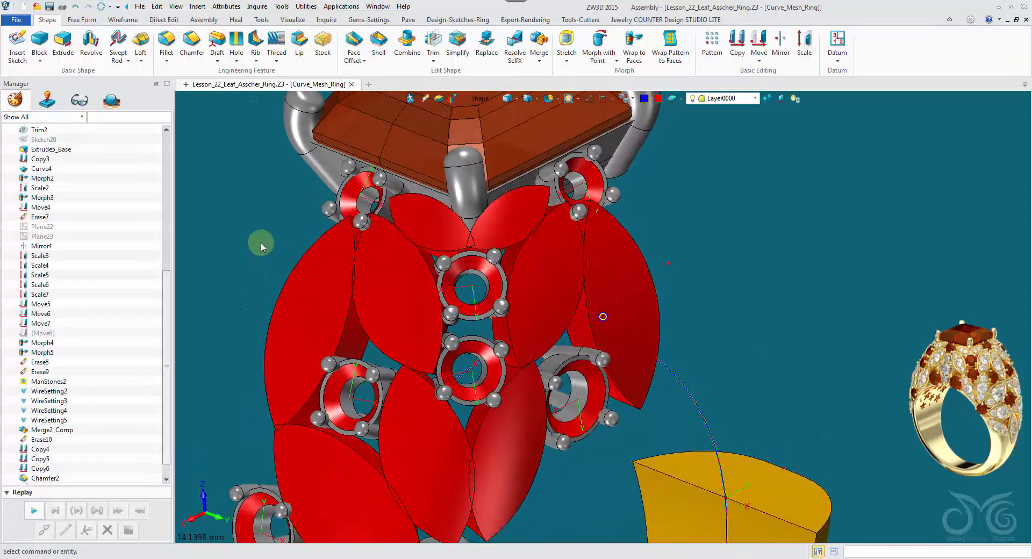
Rotate the upper central wire setting's five shapes about the negative Z axis of its stone frame so the prongs fit the leaves.
{"action": "middle_click", "coordinate": [253, 241]}
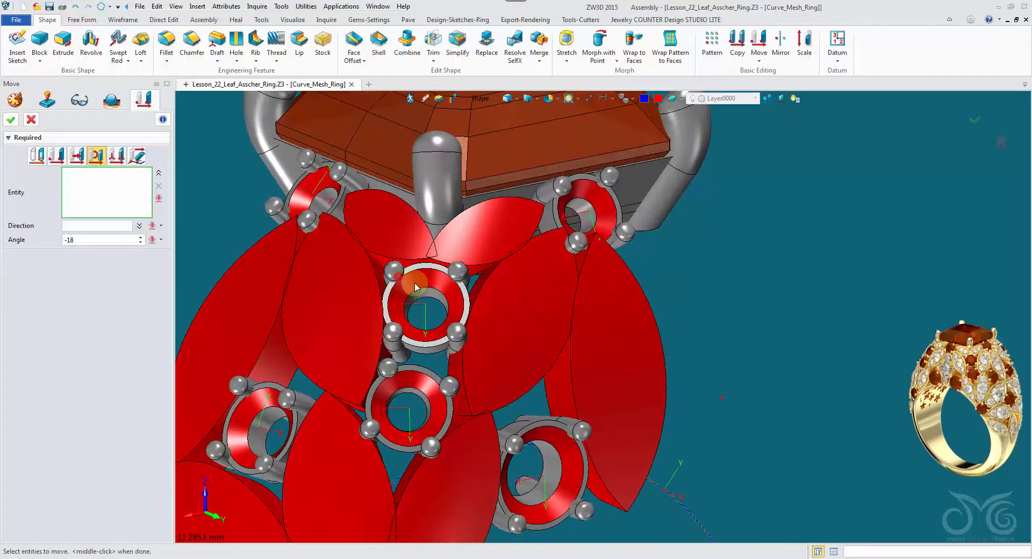
{"action": "left_click", "coordinate": [417, 288]}
{"action": "left_click", "coordinate": [449, 277]}
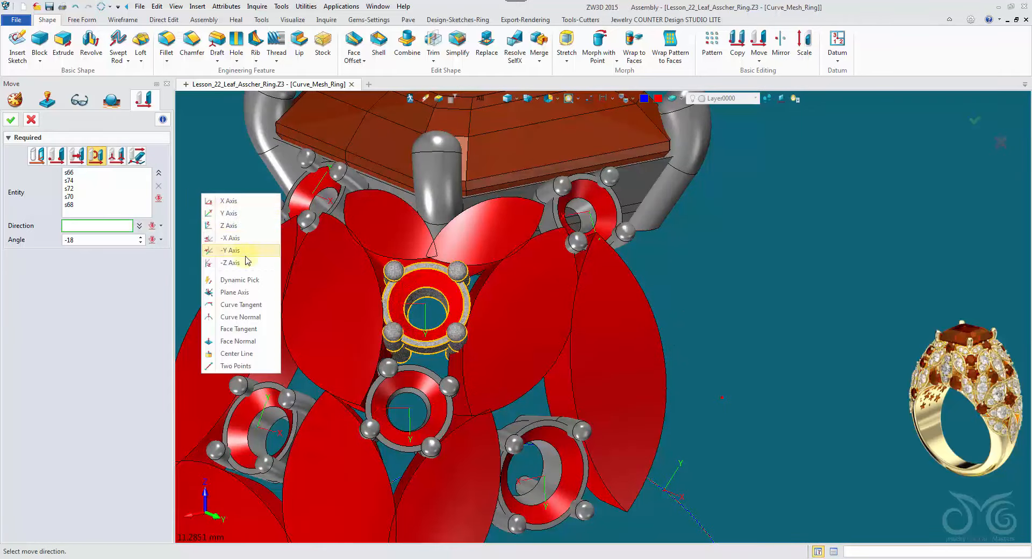
{"action": "left_click", "coordinate": [242, 293]}
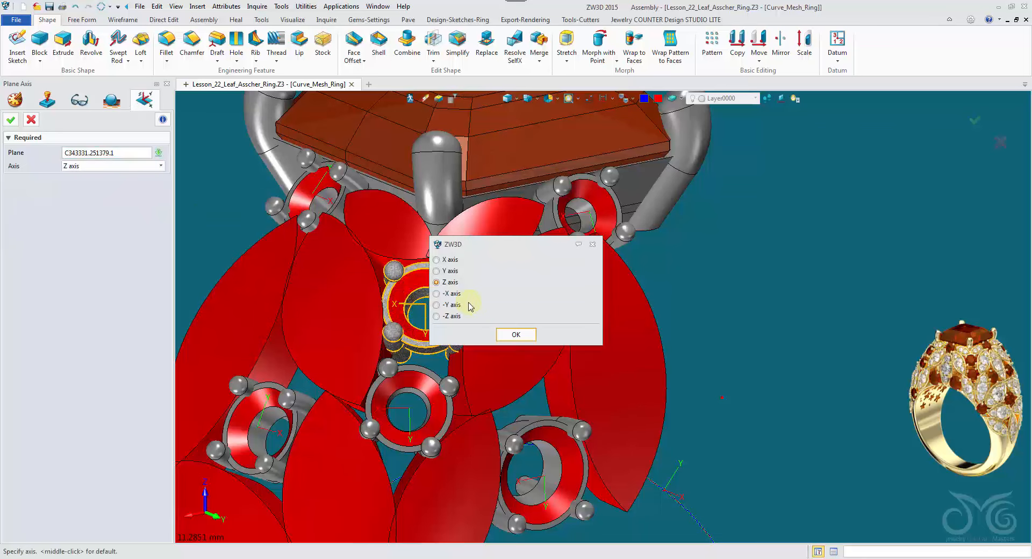
{"action": "left_click", "coordinate": [436, 316]}
{"action": "left_click", "coordinate": [515, 334]}
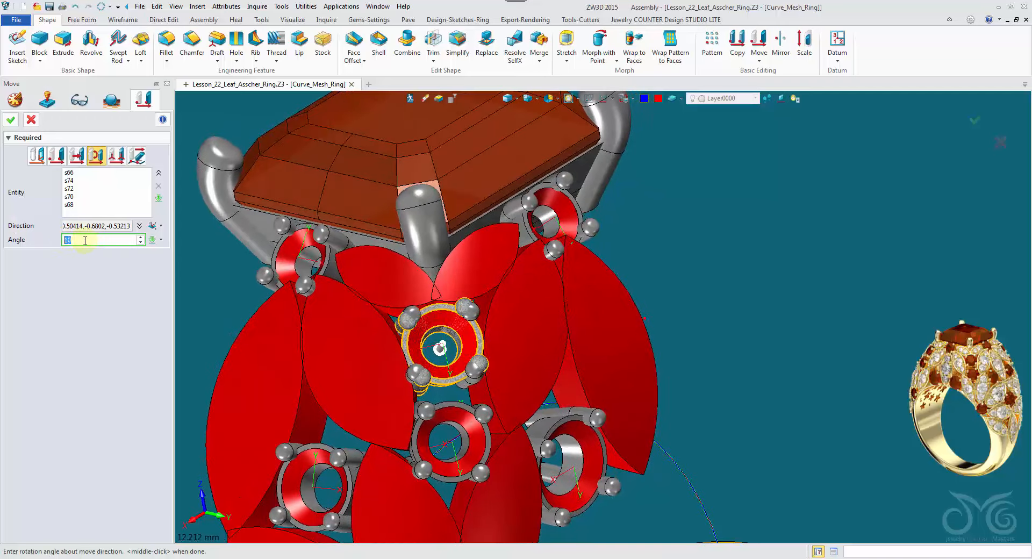
{"action": "type", "text": "3"}
{"action": "key", "text": "Return"}
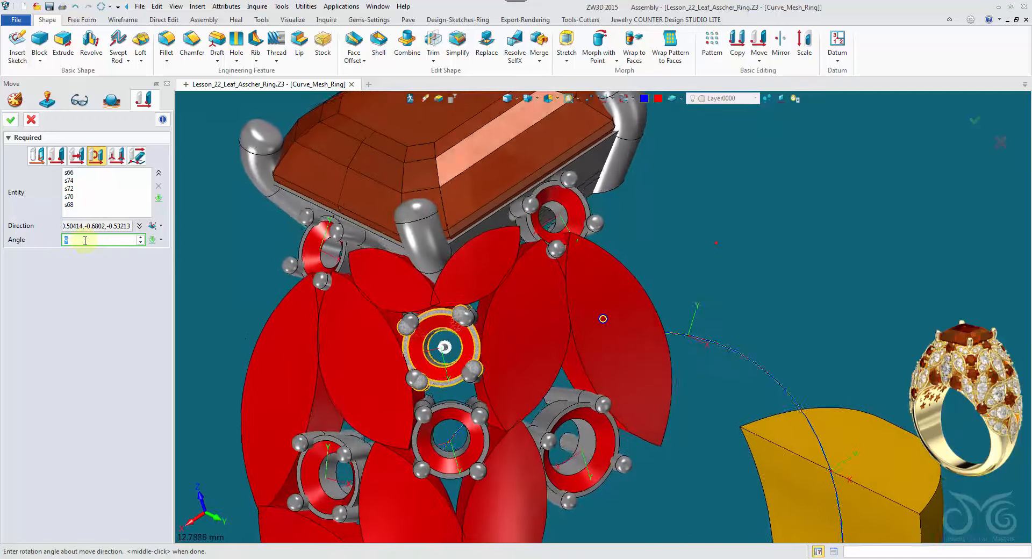
{"action": "left_click", "coordinate": [12, 121]}
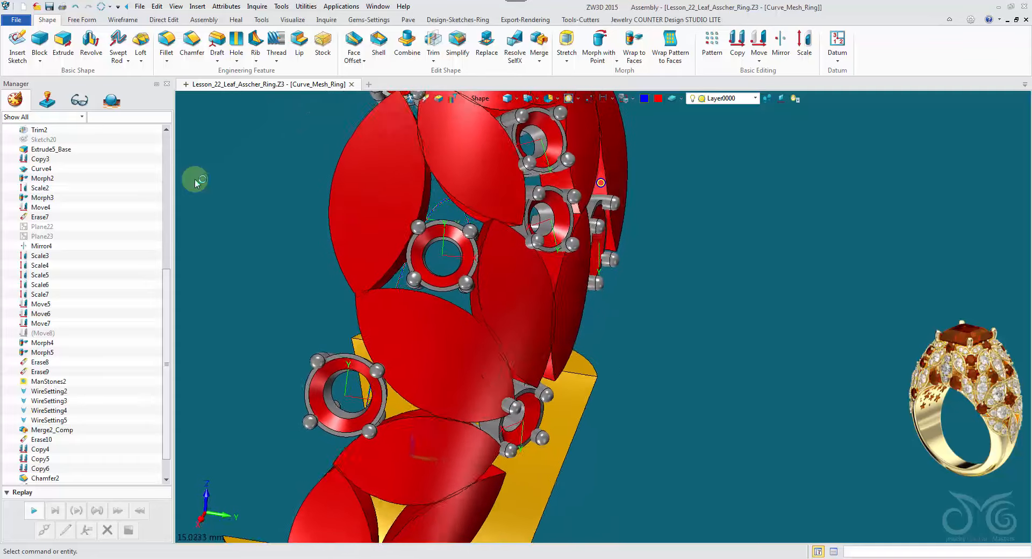
Rotate the five shapes of the wire setting enclosed by the large side leaves by 29 degrees about its stone axis.
{"action": "middle_click", "coordinate": [194, 179]}
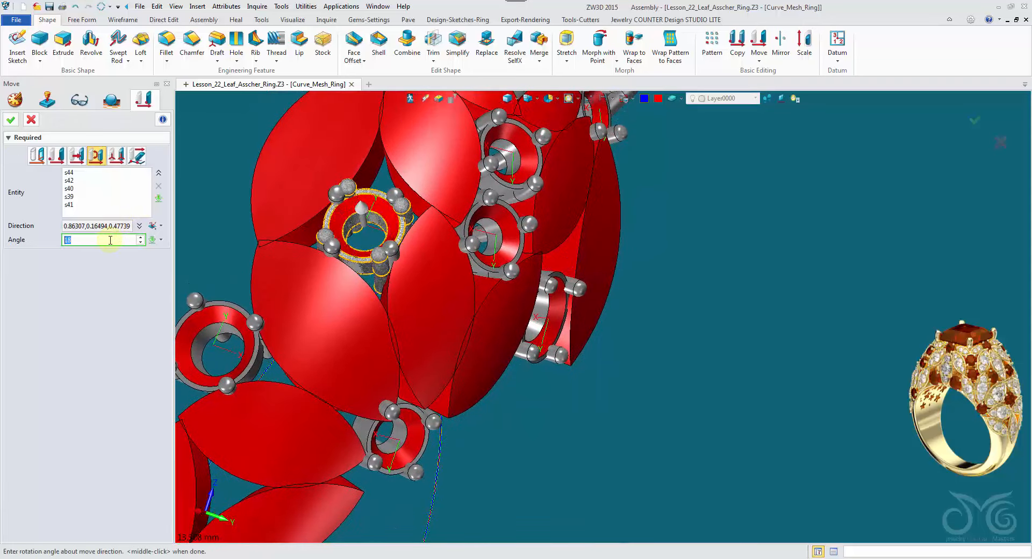
{"action": "scroll", "coordinate": [110, 240], "scroll_direction": "up", "scroll_amount": 2}
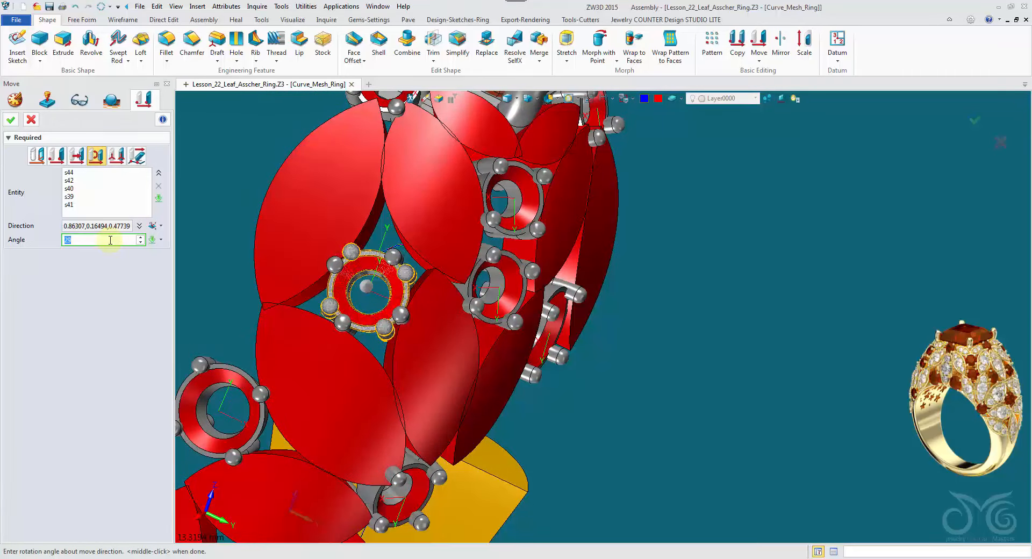
{"action": "scroll", "coordinate": [110, 240], "scroll_direction": "up", "scroll_amount": 2}
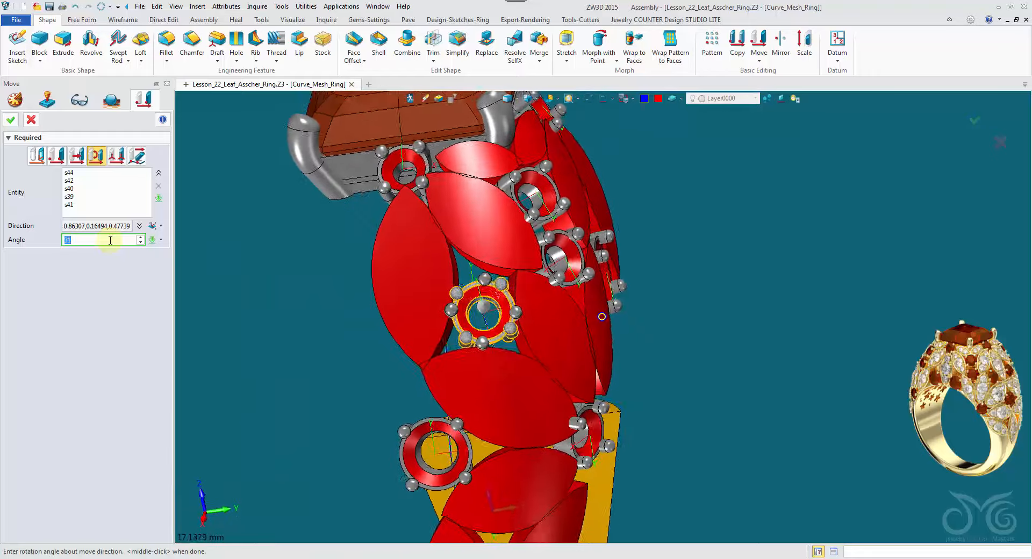
{"action": "scroll", "coordinate": [110, 240], "scroll_direction": "up", "scroll_amount": 1}
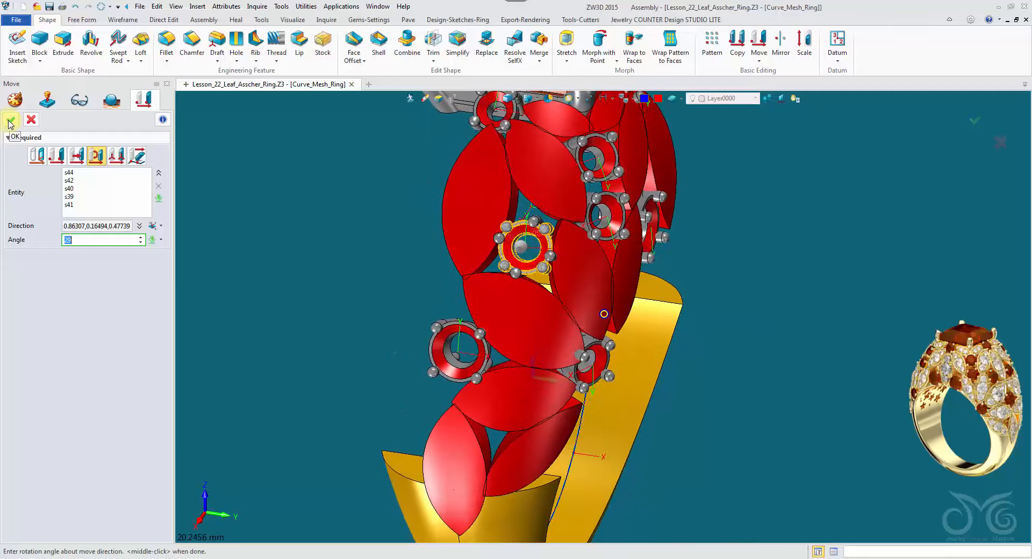
{"action": "left_click", "coordinate": [11, 120]}
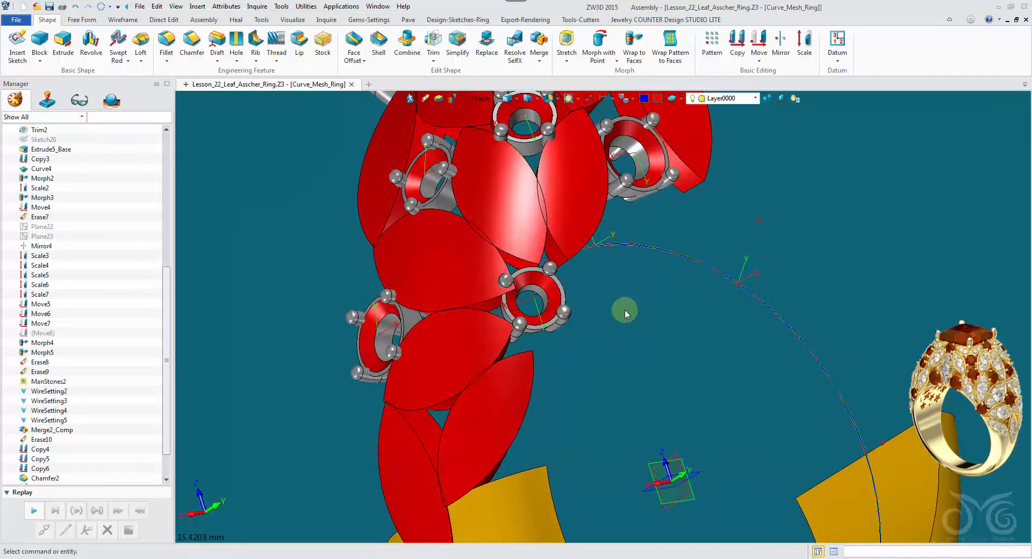
Unblank the domed ring body behind the leaves and wire settings.
{"action": "right_click", "coordinate": [613, 286]}
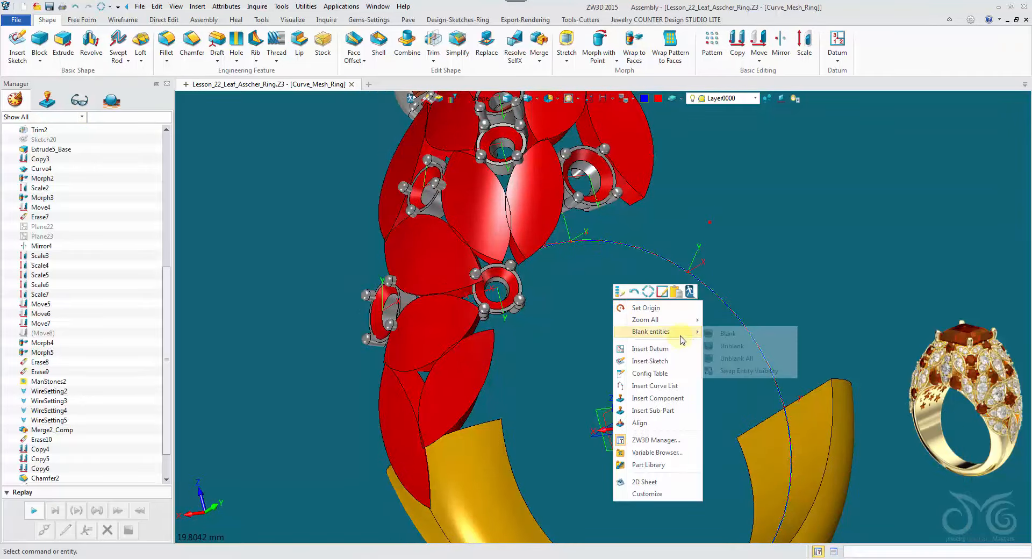
{"action": "left_click", "coordinate": [738, 347]}
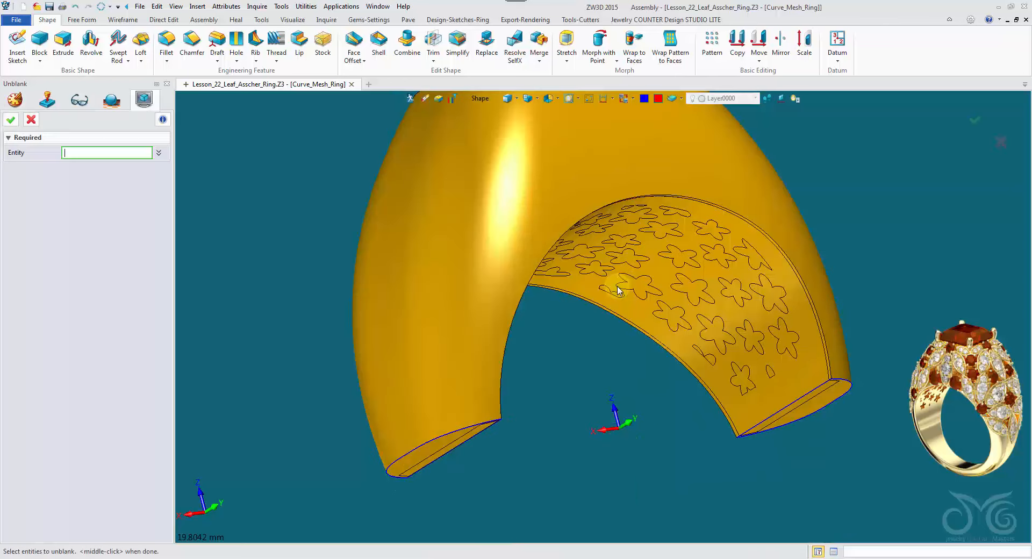
{"action": "left_click", "coordinate": [543, 182]}
{"action": "left_click", "coordinate": [12, 124]}
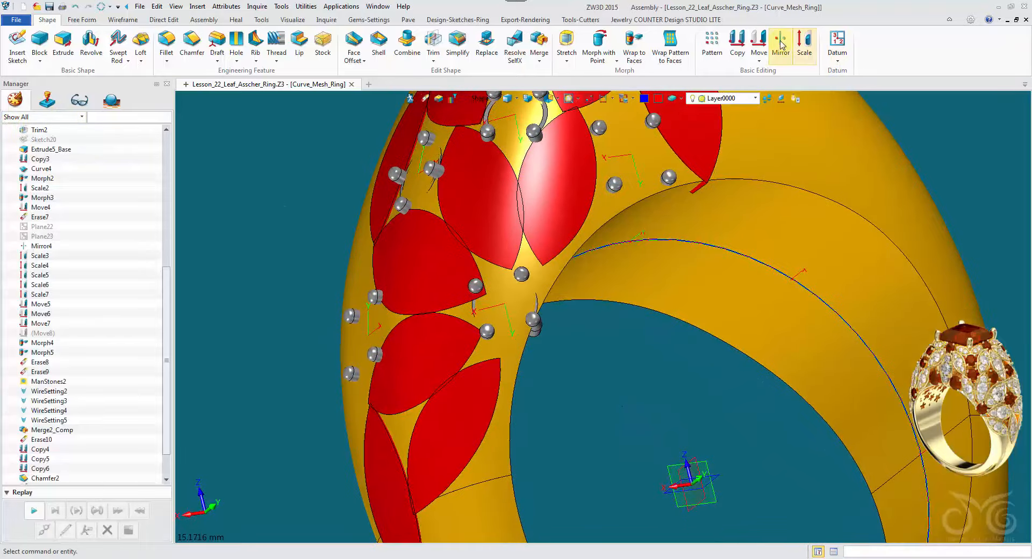
Rotate the five shapes of the lower wire setting near the finger hole's edge by 51 degrees about its stone frame's Z axis.
{"action": "left_click", "coordinate": [760, 43]}
{"action": "left_click", "coordinate": [523, 274]}
{"action": "left_click", "coordinate": [531, 320]}
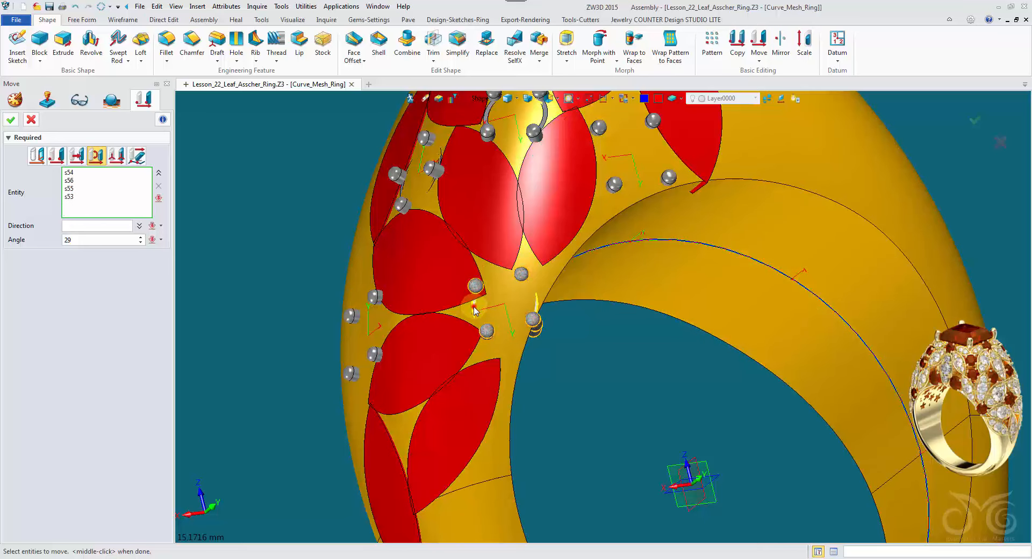
{"action": "right_click_drag", "start_coordinate": [466, 285], "coordinate": [445, 277]}
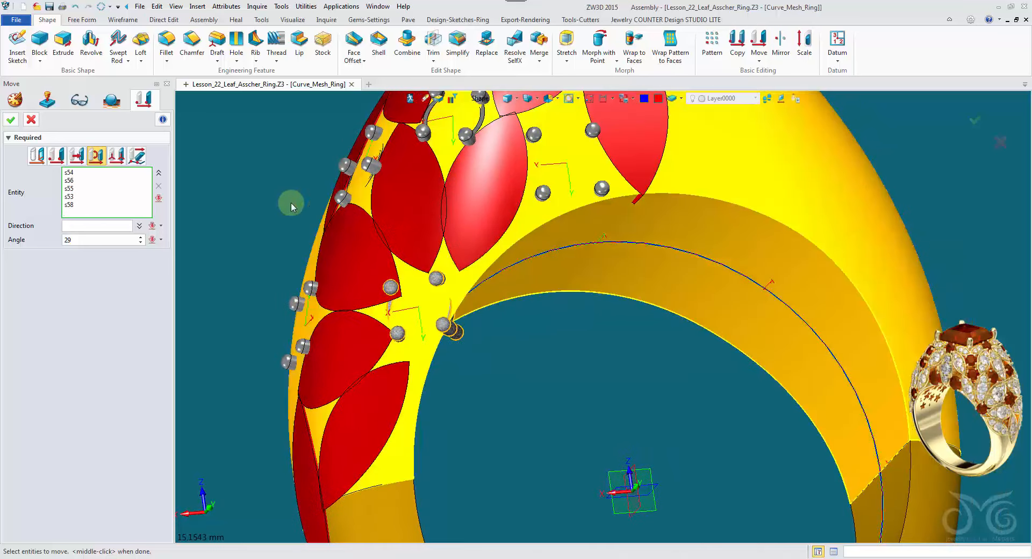
{"action": "right_click_drag", "start_coordinate": [539, 363], "coordinate": [529, 344]}
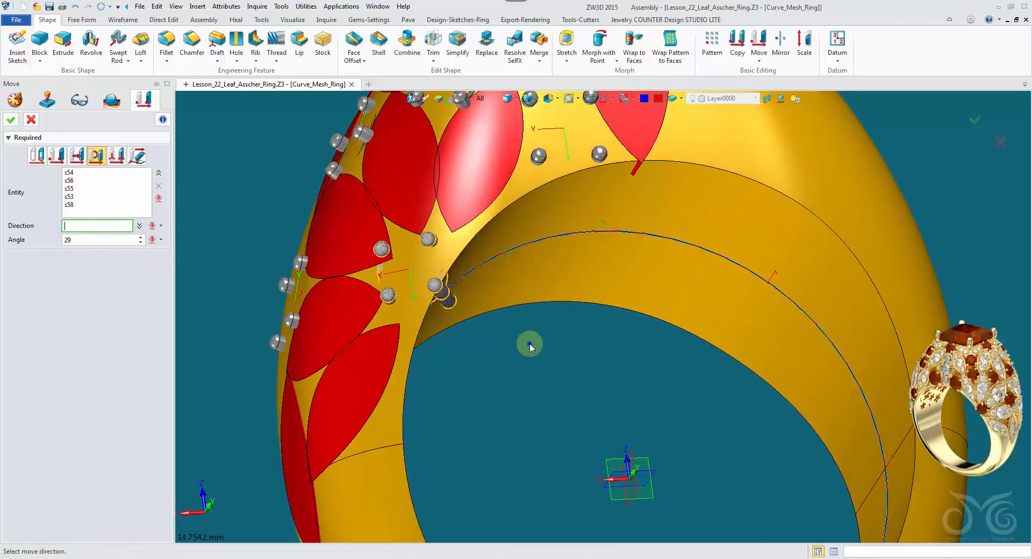
{"action": "left_click", "coordinate": [573, 443]}
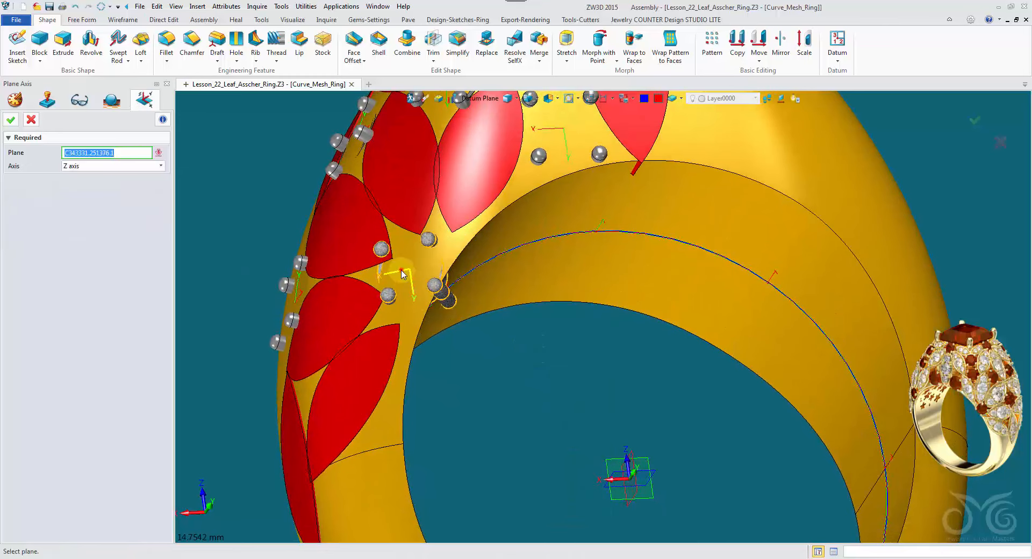
{"action": "left_click", "coordinate": [404, 274]}
{"action": "left_click", "coordinate": [516, 335]}
{"action": "right_click_drag", "start_coordinate": [376, 279], "coordinate": [209, 224]}
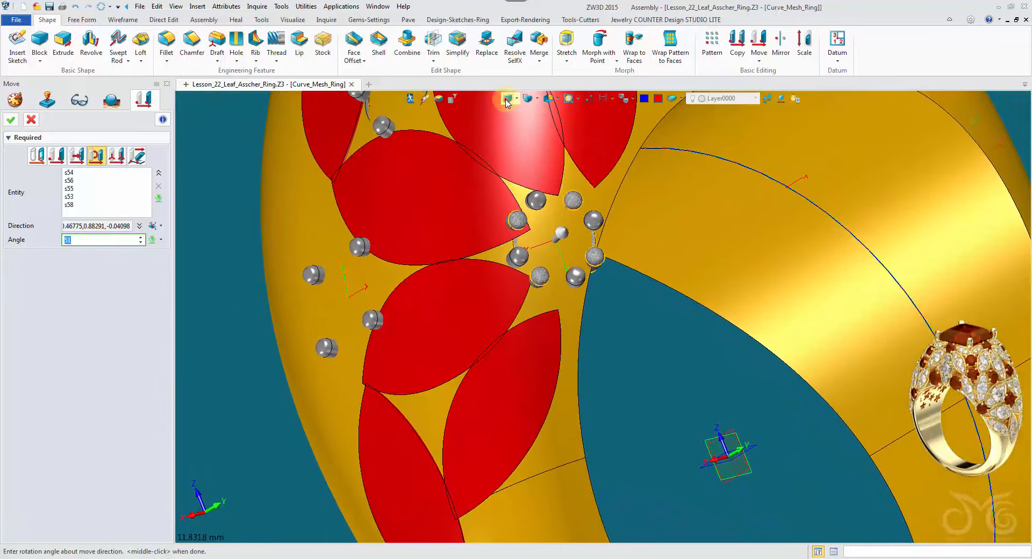
{"action": "left_click", "coordinate": [505, 99]}
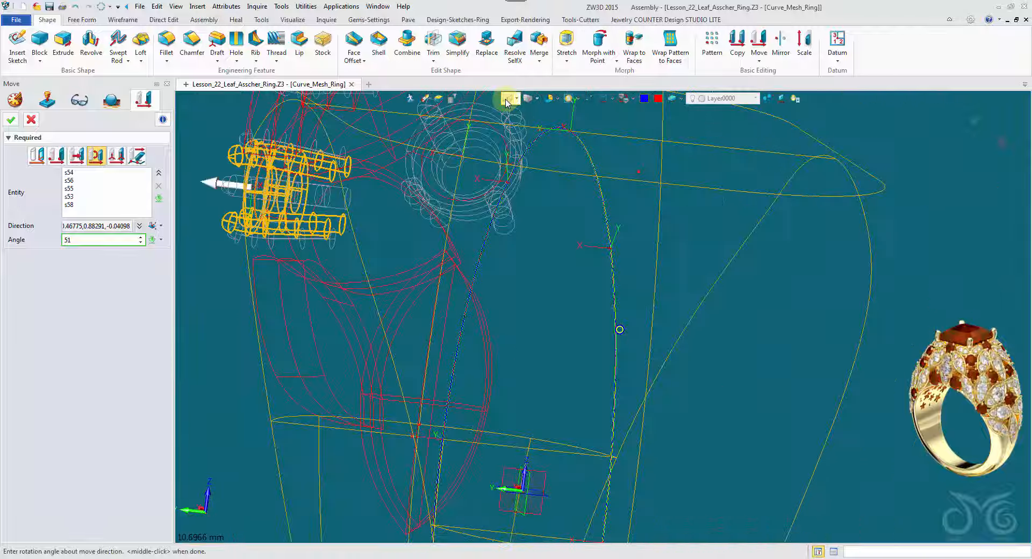
{"action": "left_click", "coordinate": [506, 99]}
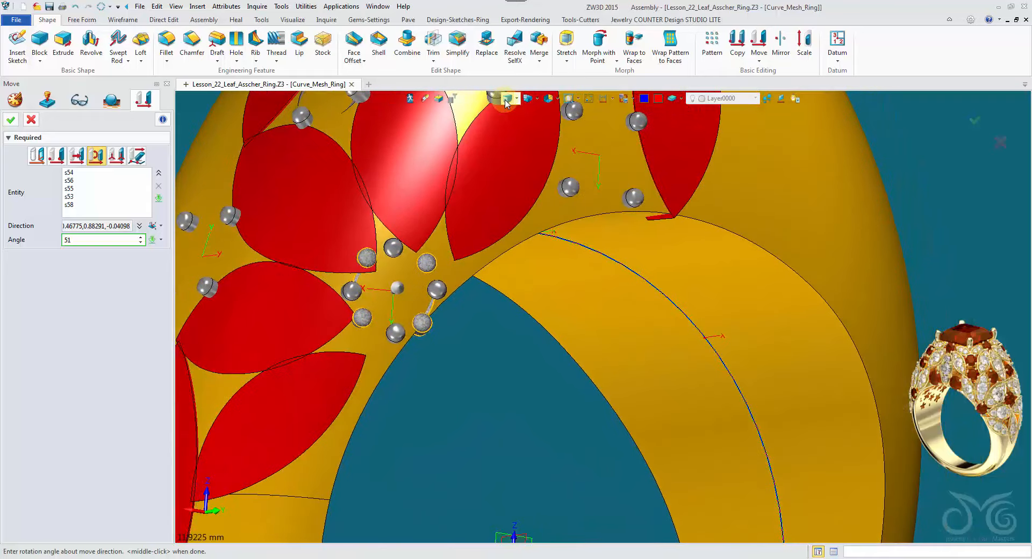
{"action": "left_click", "coordinate": [11, 120]}
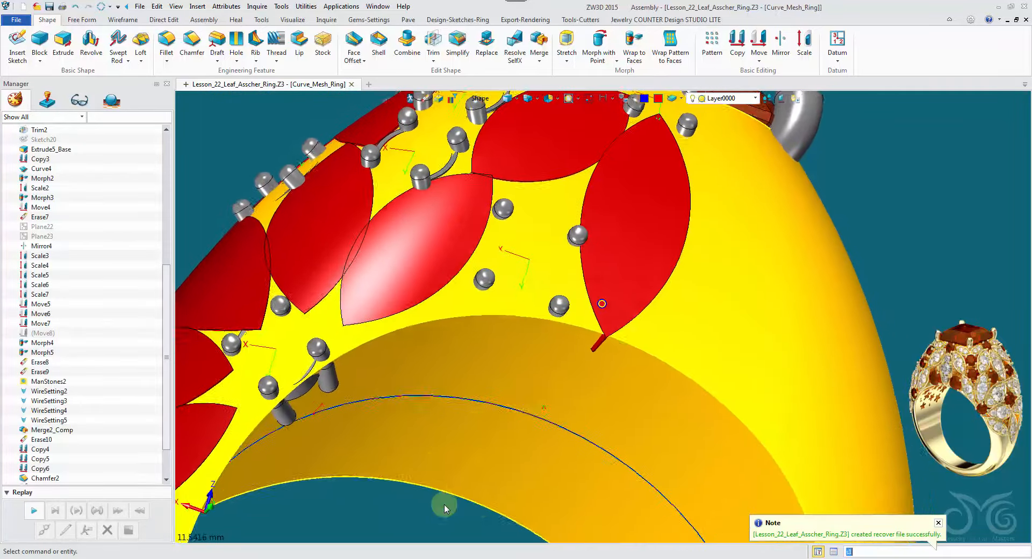
Rotate the large wire setting above the finger hole's arch by a small positive angle about its stone frame's Z axis.
{"action": "middle_click", "coordinate": [432, 486]}
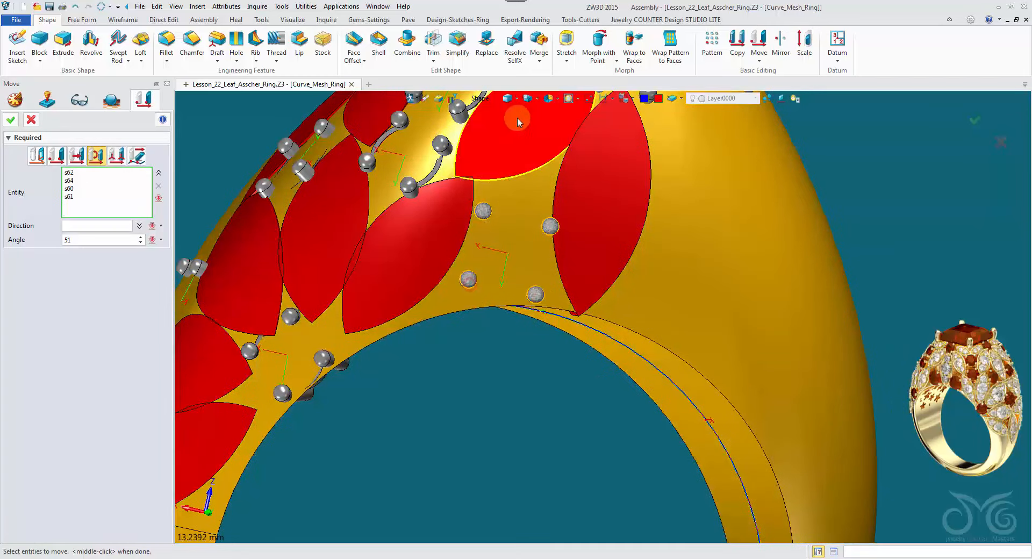
{"action": "left_click", "coordinate": [507, 99]}
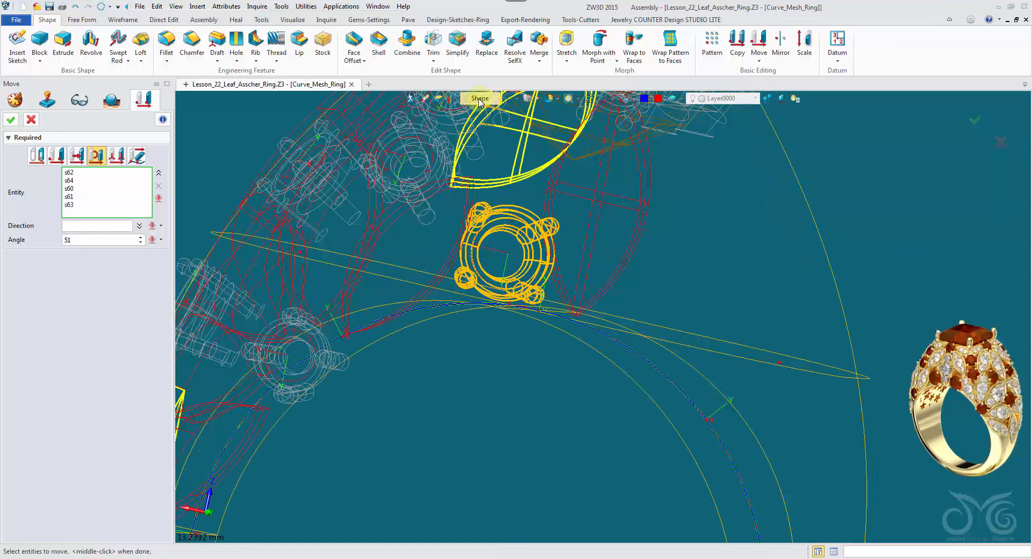
{"action": "left_click", "coordinate": [506, 99]}
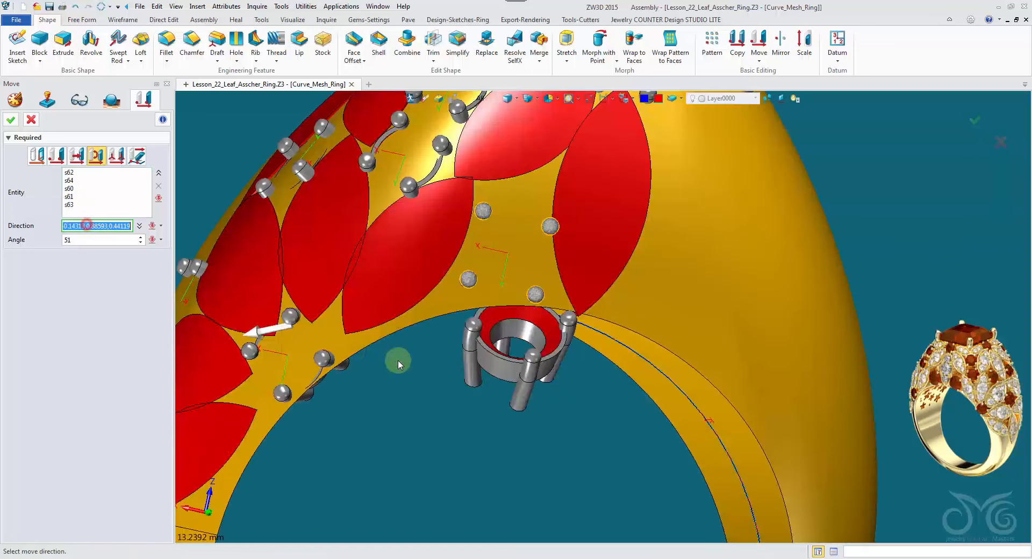
{"action": "left_click", "coordinate": [485, 466]}
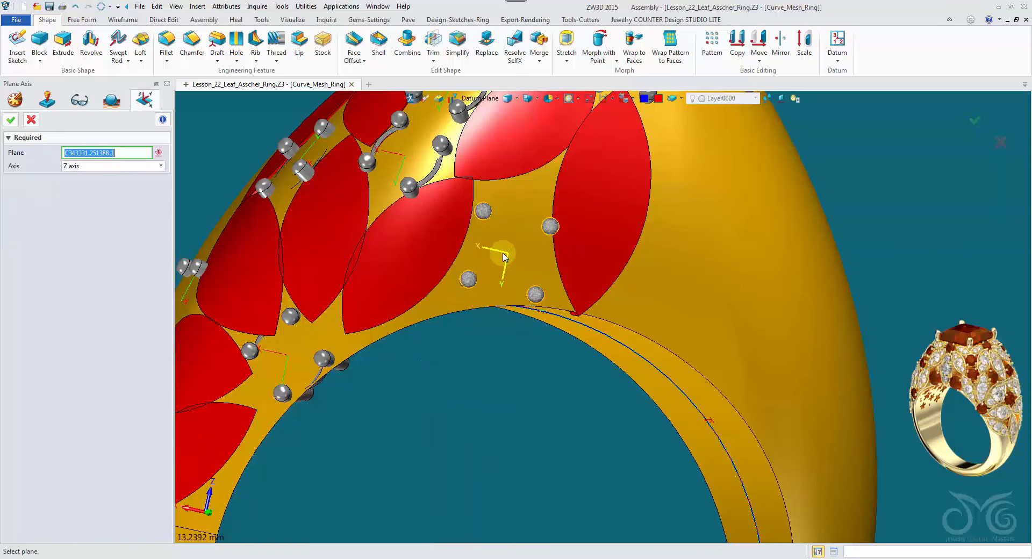
{"action": "left_click", "coordinate": [503, 252]}
{"action": "left_click", "coordinate": [515, 335]}
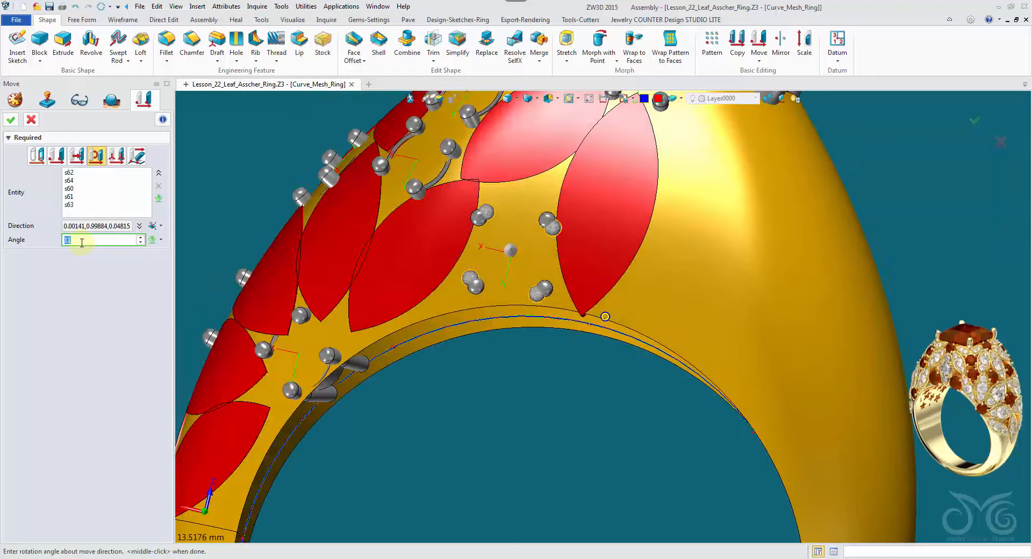
{"action": "left_click", "coordinate": [13, 122]}
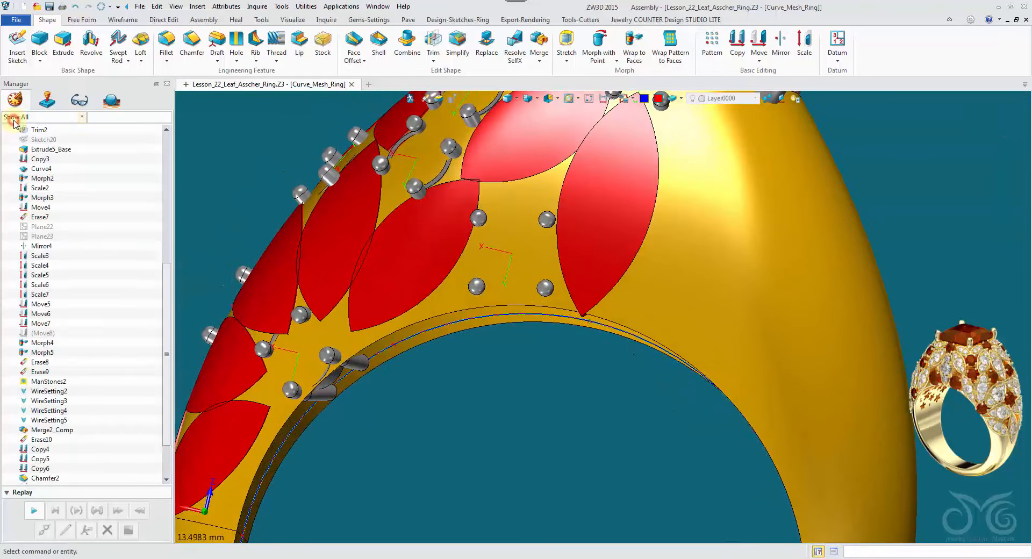
Blank the domed ring body that covers the leaves and wire settings.
{"action": "right_click", "coordinate": [698, 305]}
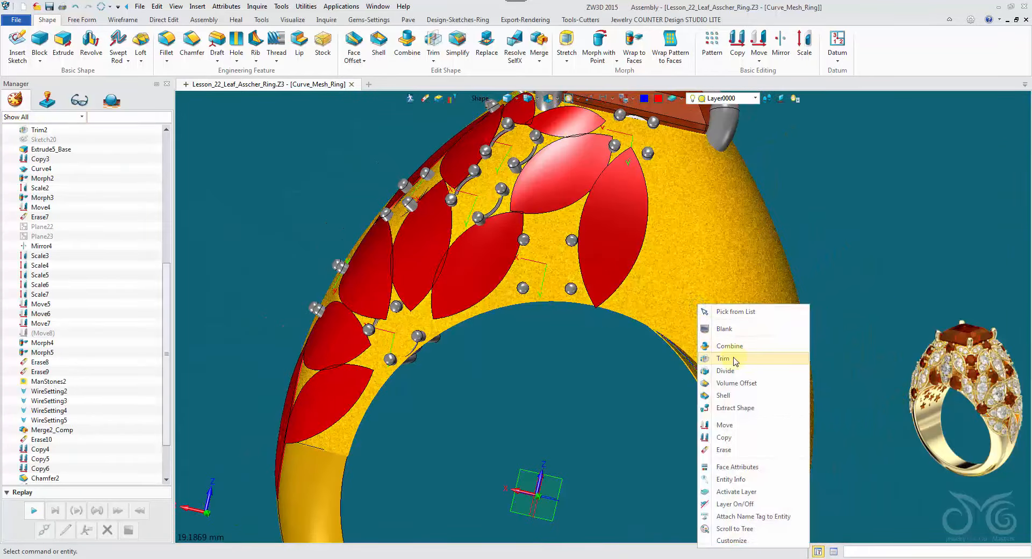
{"action": "left_click", "coordinate": [737, 337]}
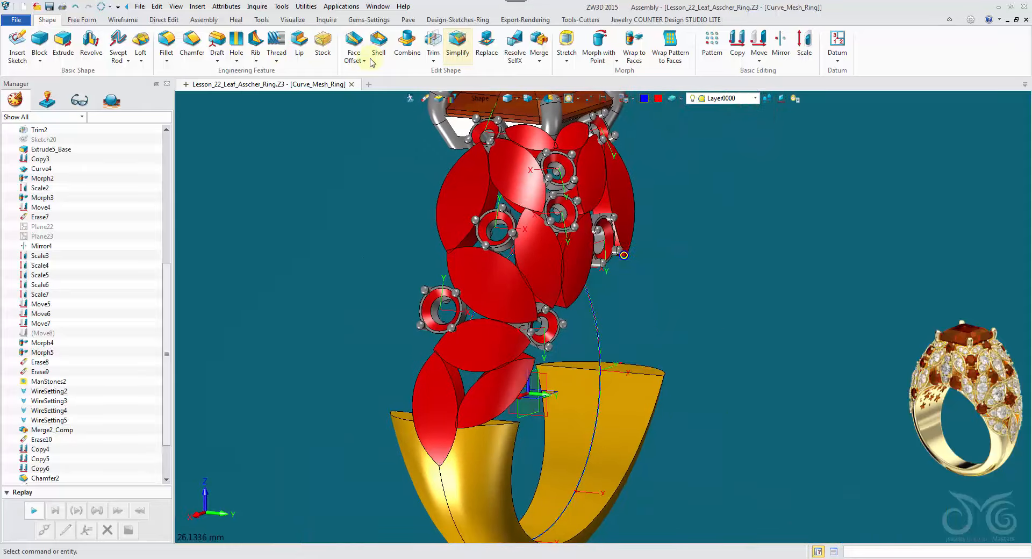
Offset the side faces of the leaves by 0.1 mm with Face Offset, using created side faces and linear extension.
{"action": "left_click", "coordinate": [355, 41]}
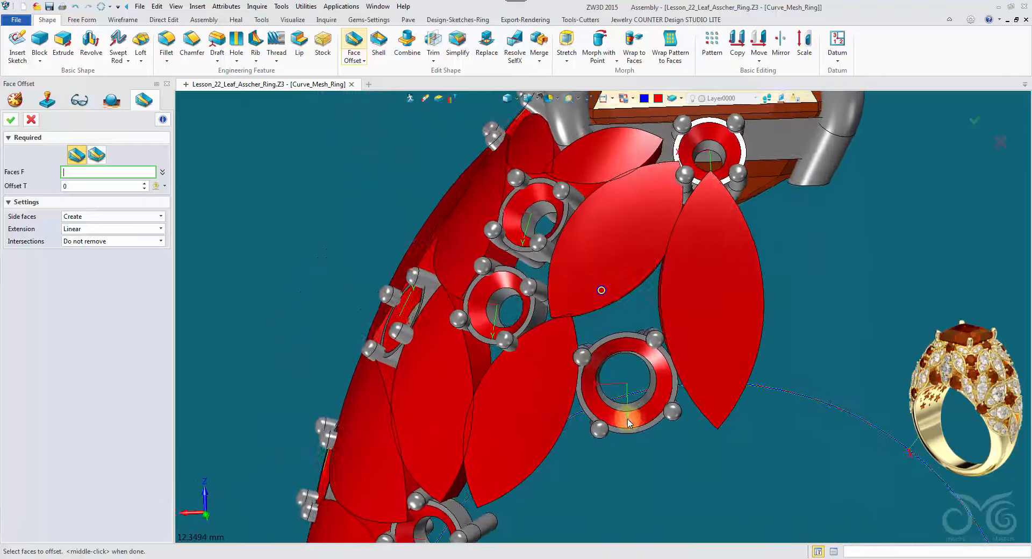
{"action": "left_click", "coordinate": [729, 417]}
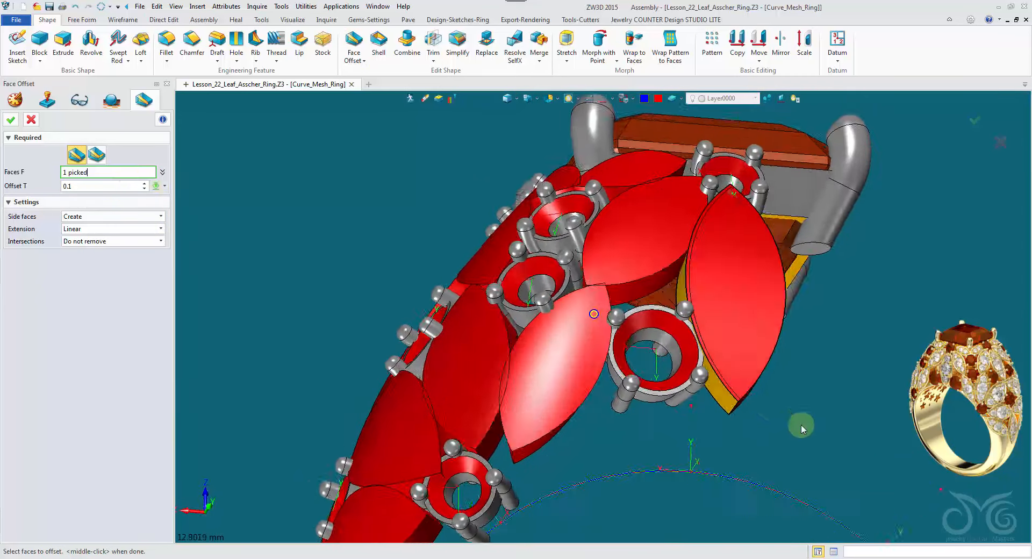
{"action": "left_click", "coordinate": [760, 362]}
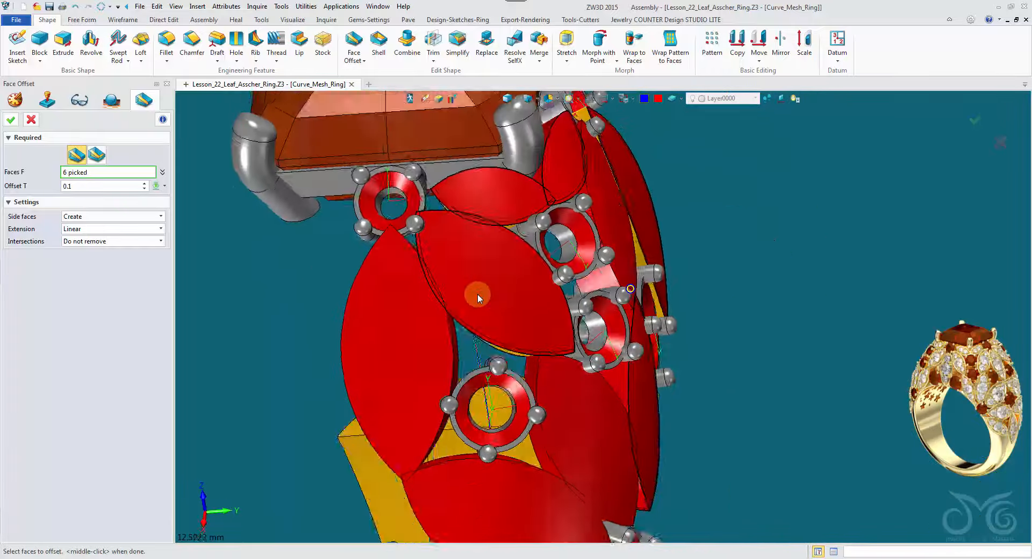
{"action": "left_click", "coordinate": [511, 334]}
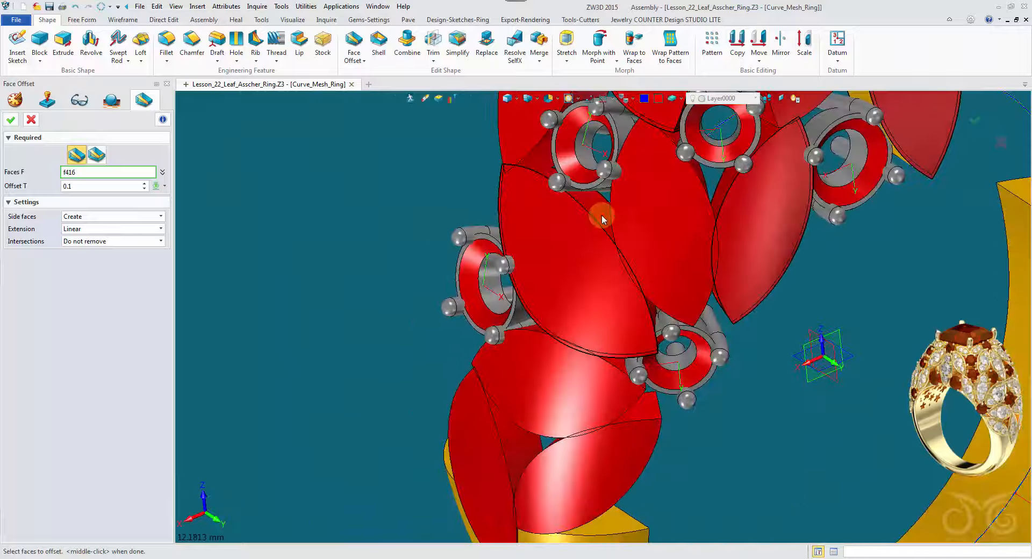
{"action": "left_click", "coordinate": [601, 214]}
{"action": "left_click", "coordinate": [578, 320]}
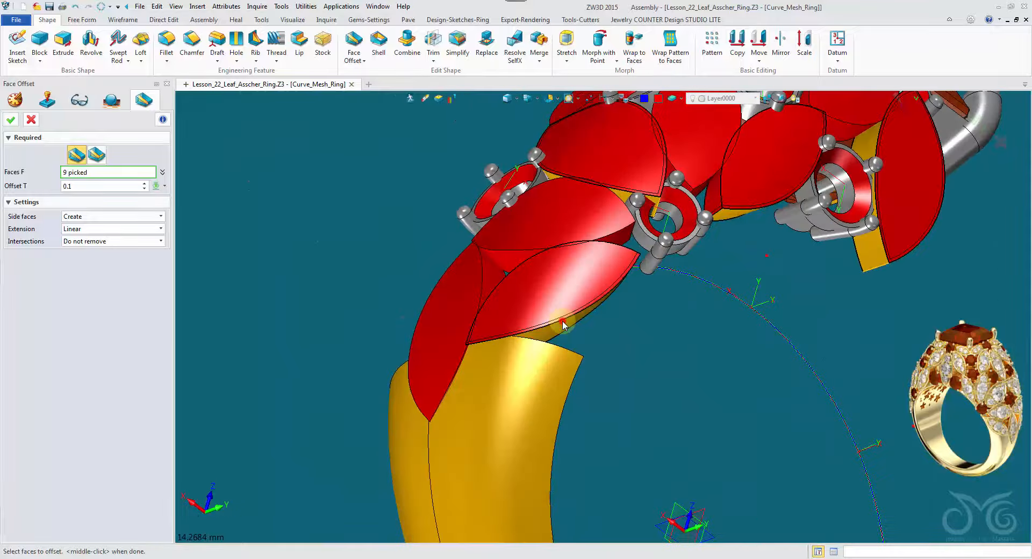
{"action": "left_click", "coordinate": [558, 312]}
{"action": "left_click", "coordinate": [543, 305]}
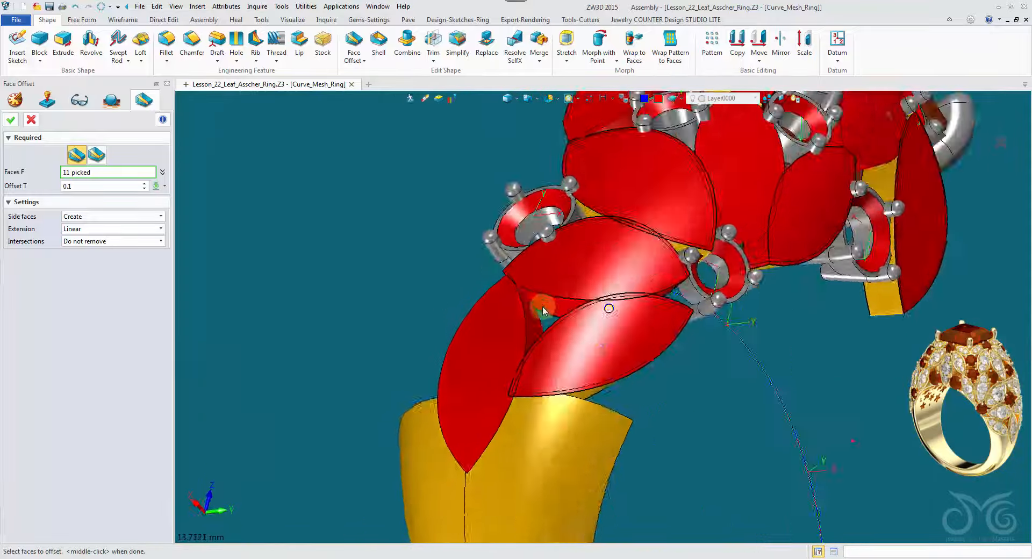
{"action": "left_click", "coordinate": [639, 324]}
{"action": "left_click", "coordinate": [685, 248]}
{"action": "left_click", "coordinate": [691, 260]}
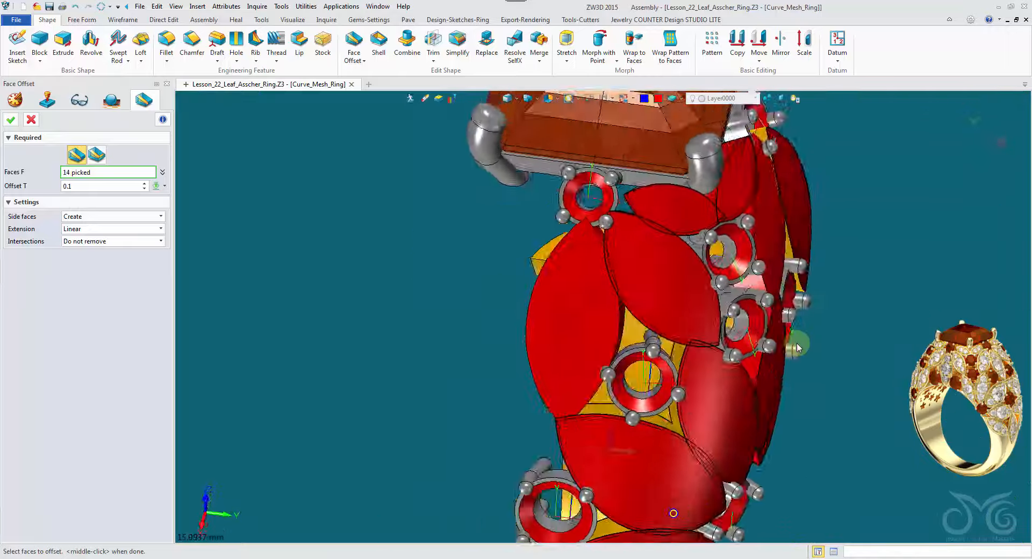
{"action": "left_click", "coordinate": [802, 274]}
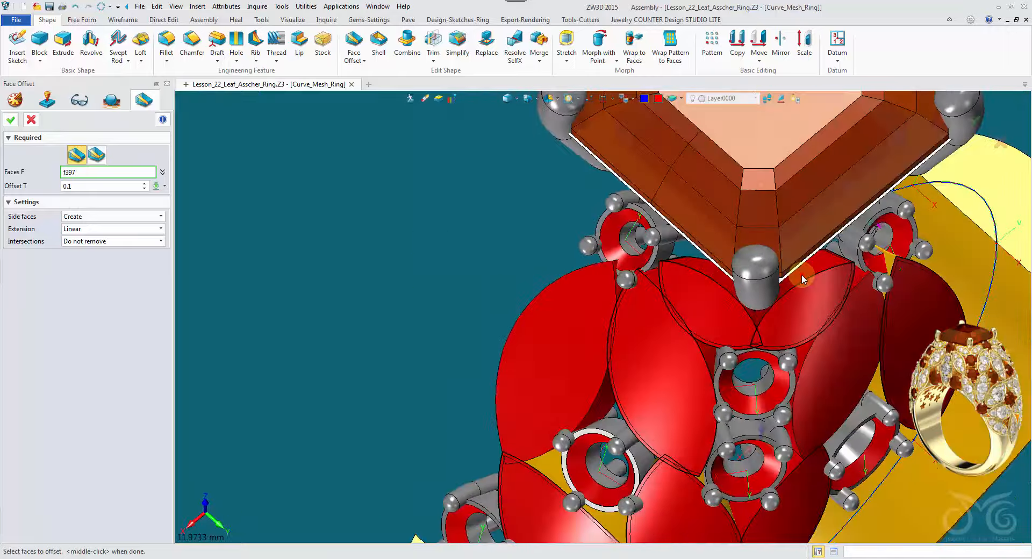
{"action": "left_click", "coordinate": [710, 288]}
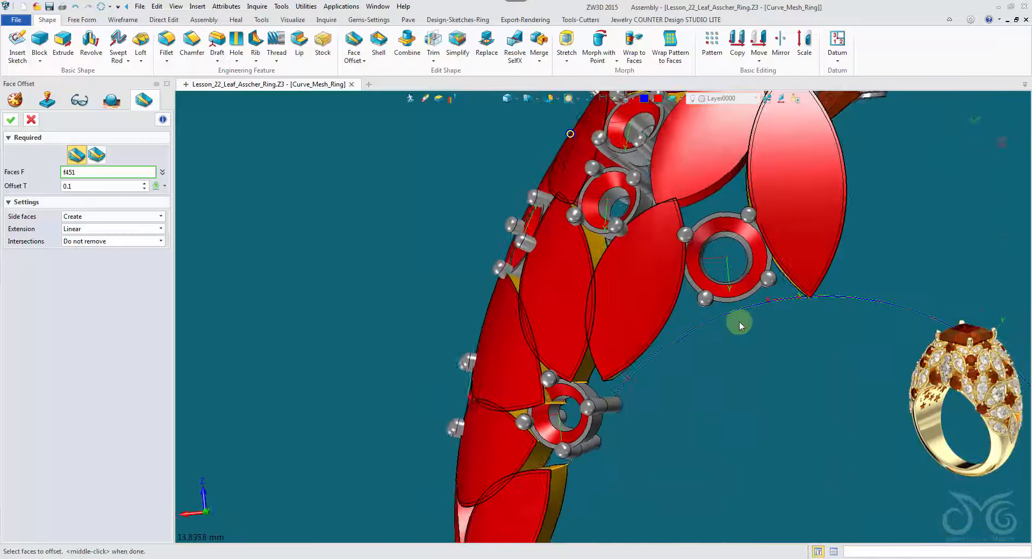
{"action": "left_click", "coordinate": [588, 392]}
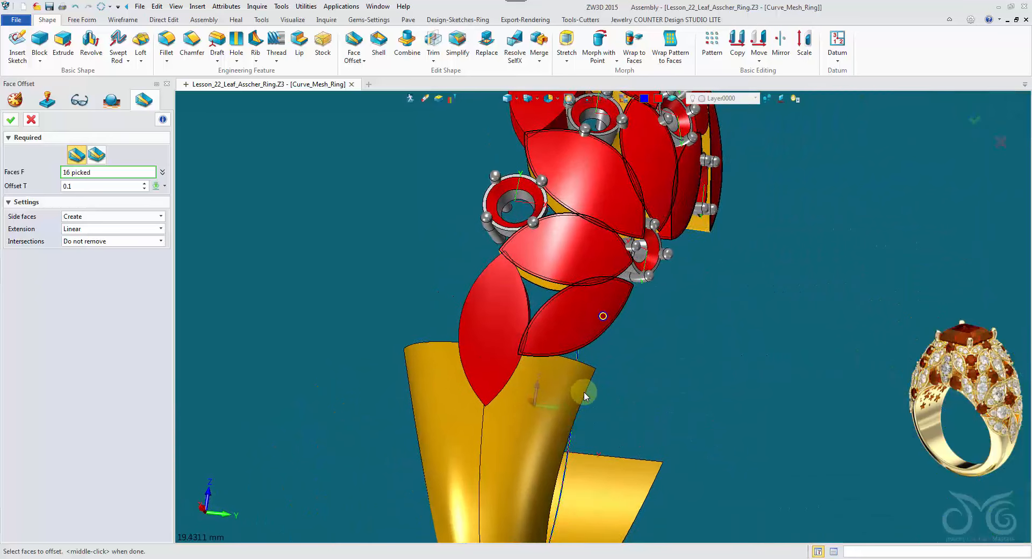
{"action": "left_click", "coordinate": [10, 119]}
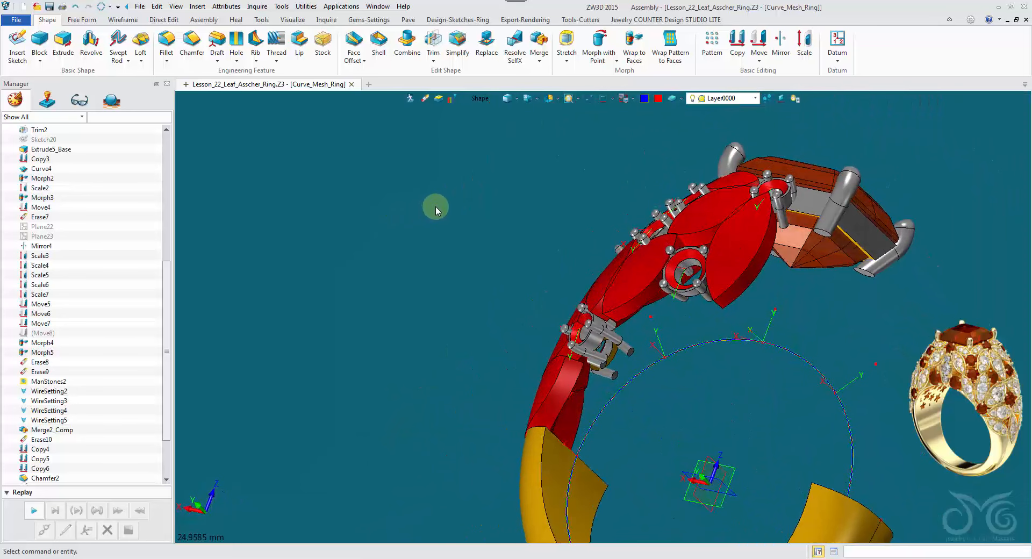
Unblank the domed ring body behind the leaves and wire settings.
{"action": "right_click", "coordinate": [436, 207]}
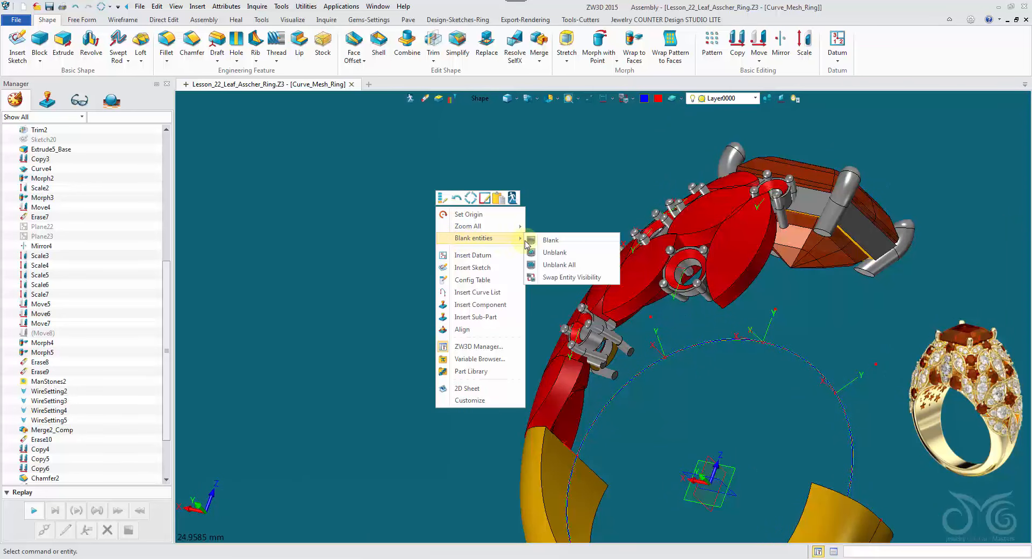
{"action": "left_click", "coordinate": [541, 253]}
{"action": "left_click", "coordinate": [646, 267]}
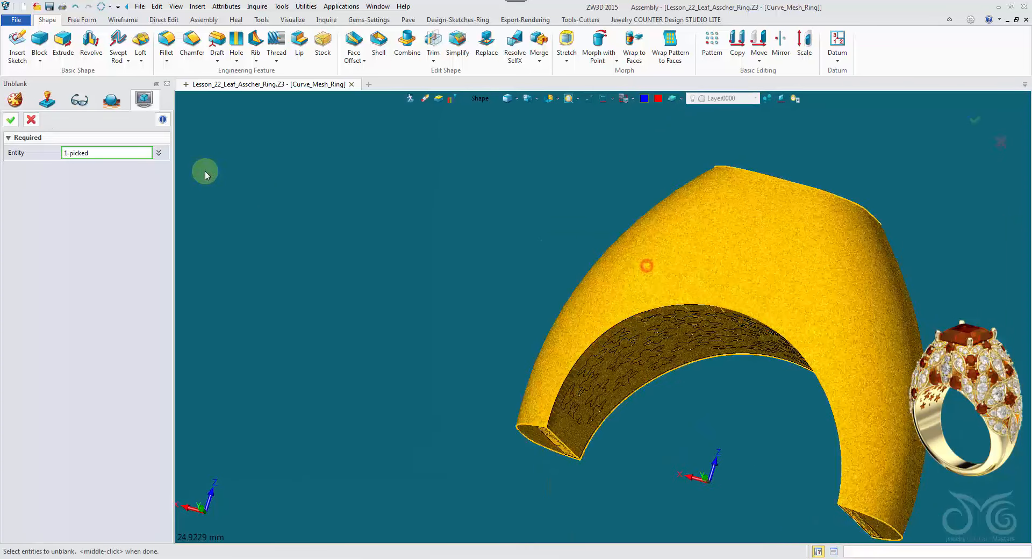
{"action": "left_click", "coordinate": [23, 123]}
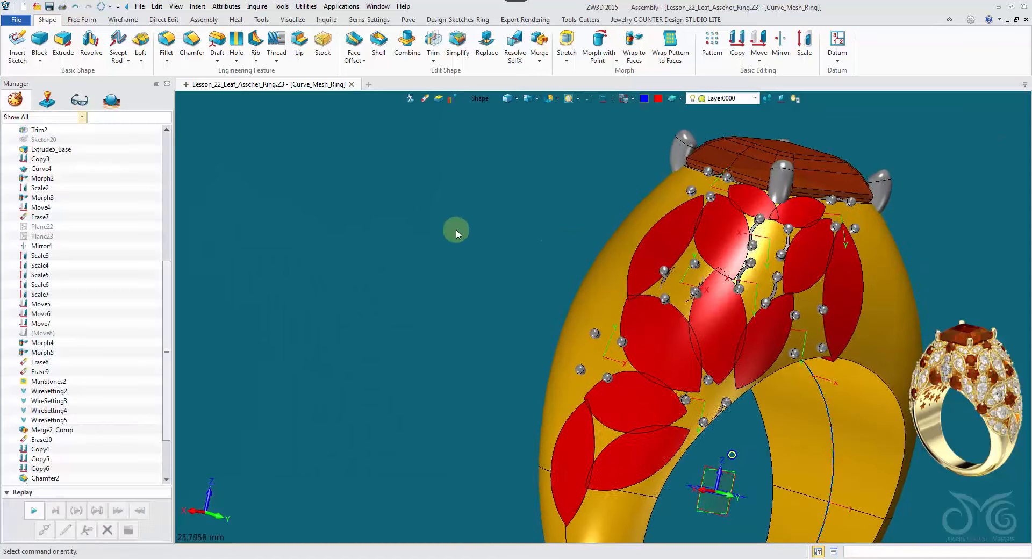
Offset the domed ring face by -1.2 mm in green, keeping the original surface, and blank the original domed body.
{"action": "scroll", "coordinate": [499, 252], "scroll_direction": "up", "scroll_amount": 2}
{"action": "right_click_drag", "start_coordinate": [499, 253], "coordinate": [430, 225]}
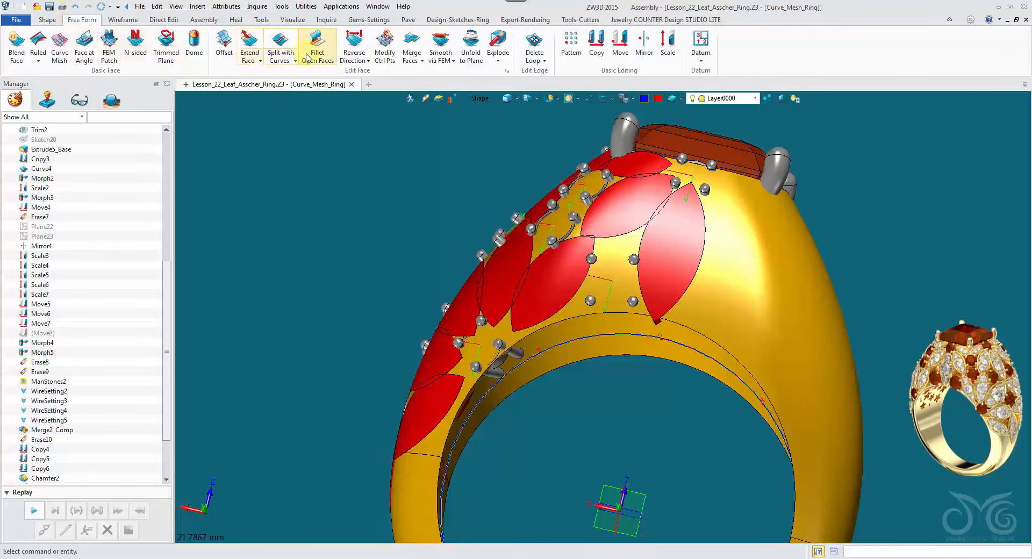
{"action": "left_click", "coordinate": [224, 54]}
{"action": "middle_click_drag", "start_coordinate": [483, 242], "coordinate": [385, 238]}
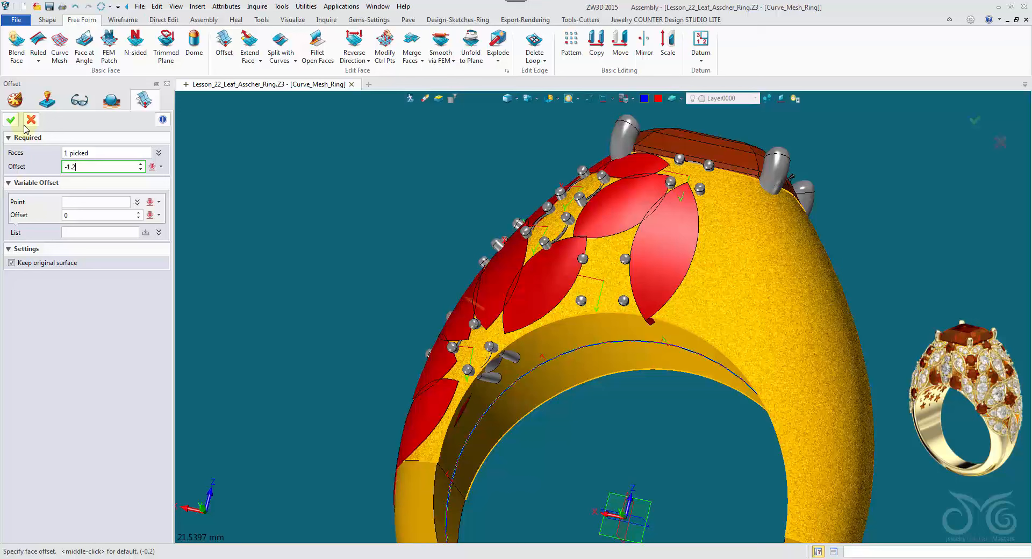
{"action": "left_click", "coordinate": [657, 99]}
{"action": "left_click", "coordinate": [662, 119]}
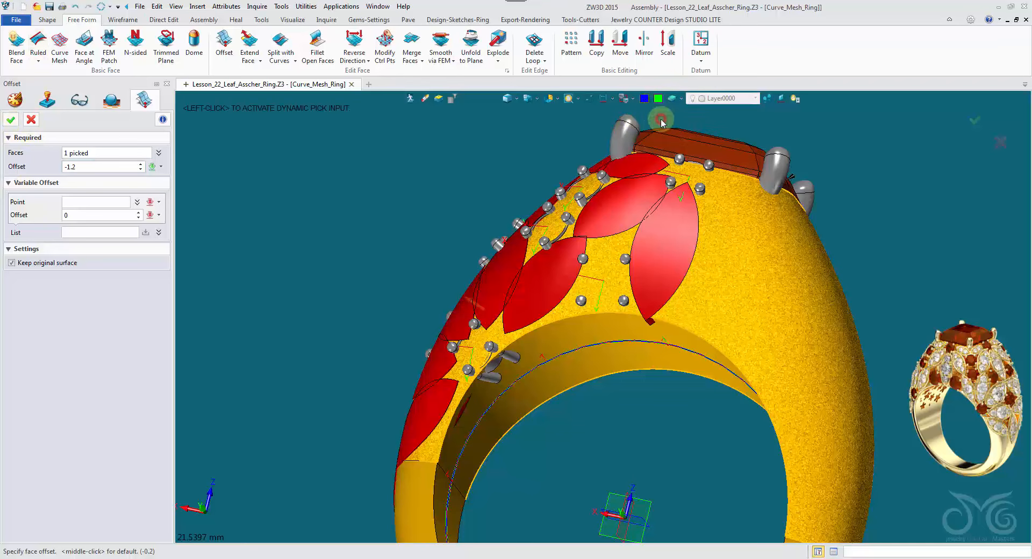
{"action": "left_click", "coordinate": [11, 119]}
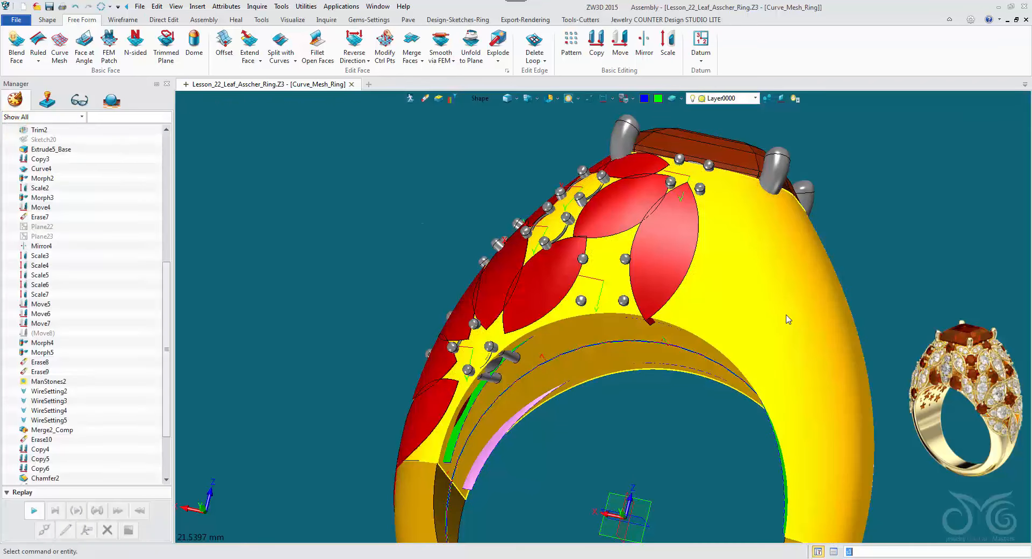
{"action": "right_click", "coordinate": [785, 317]}
{"action": "left_click", "coordinate": [809, 343]}
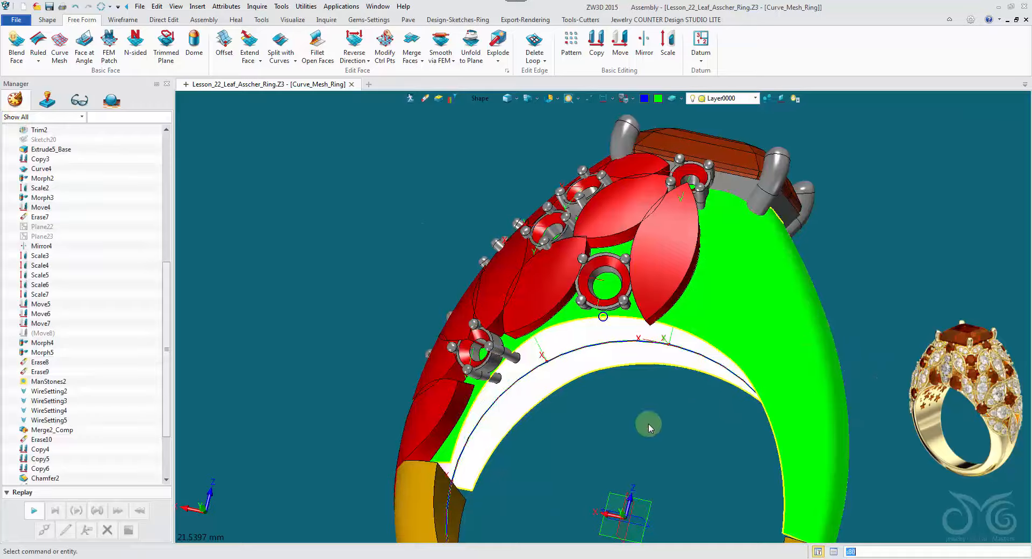
Extend the green offset face by 1 mm linearly past its edge along the finger hole, merging the extension.
{"action": "middle_click_drag", "start_coordinate": [628, 451], "coordinate": [736, 320]}
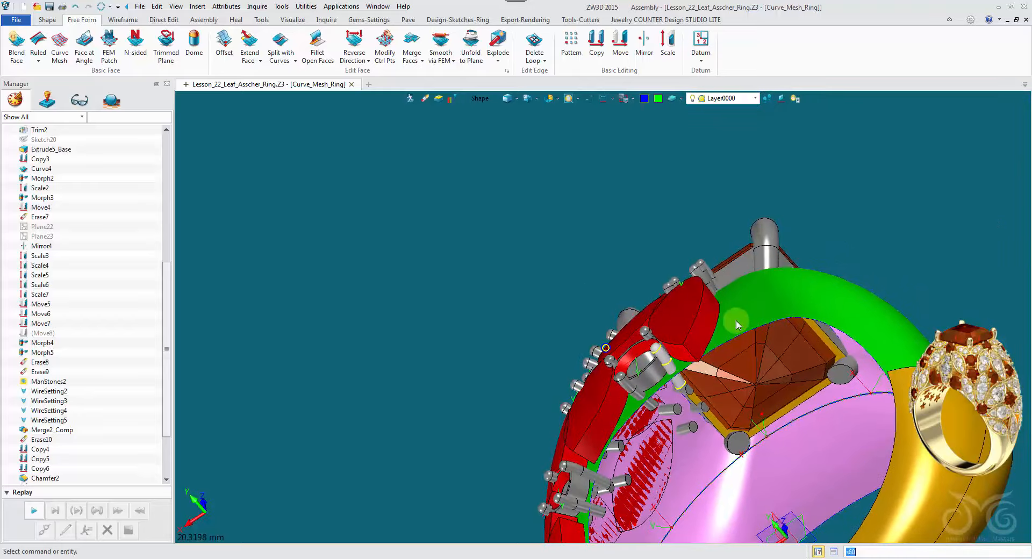
{"action": "middle_click_drag", "start_coordinate": [736, 322], "coordinate": [502, 120]}
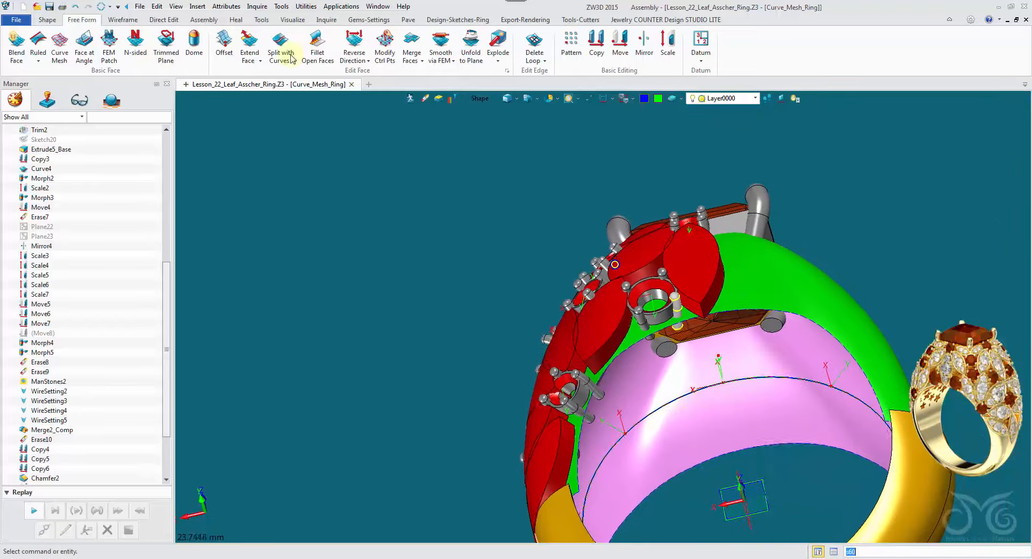
{"action": "left_click", "coordinate": [249, 43]}
{"action": "right_click_drag", "start_coordinate": [672, 214], "coordinate": [767, 291]}
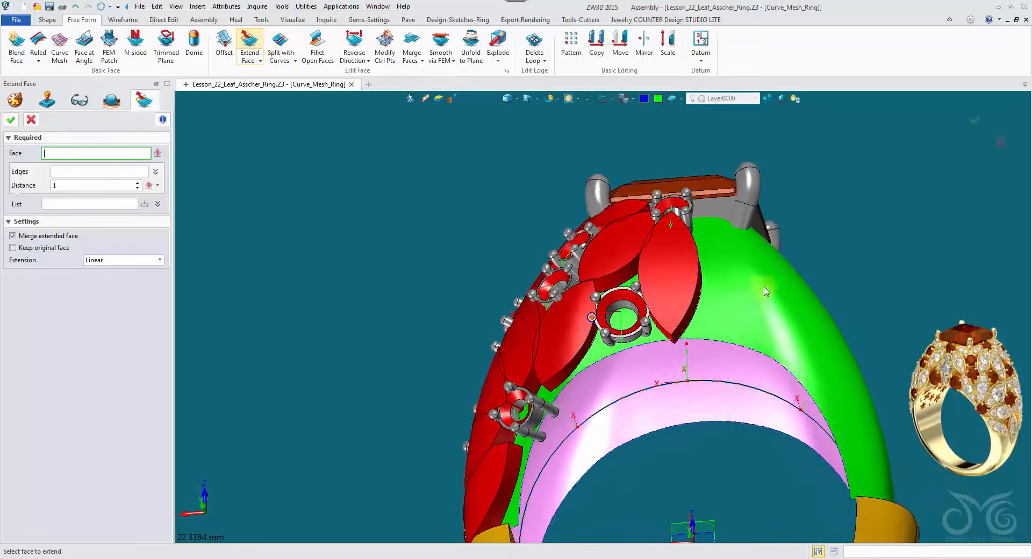
{"action": "left_click", "coordinate": [747, 311]}
{"action": "left_click", "coordinate": [552, 401]}
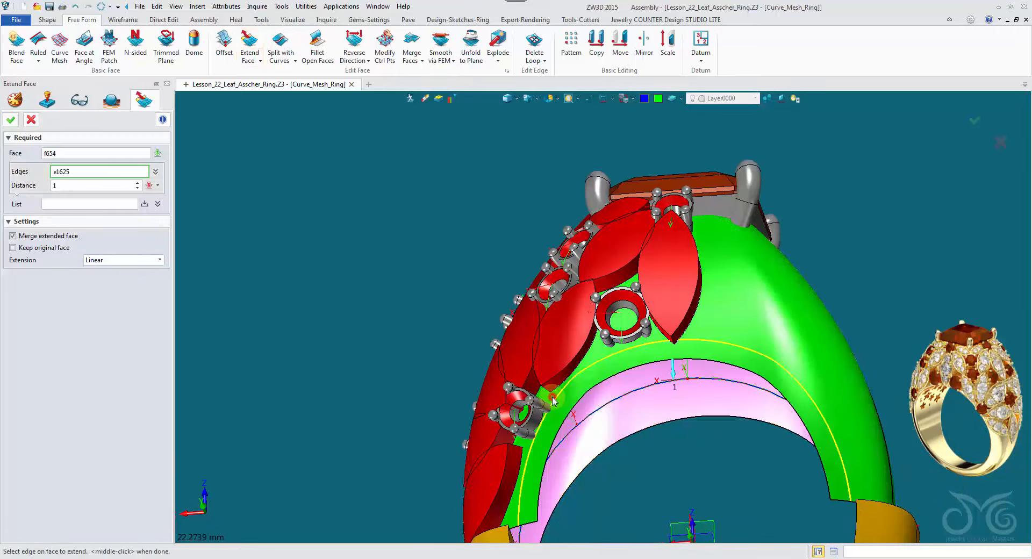
{"action": "right_click_drag", "start_coordinate": [553, 400], "coordinate": [505, 376]}
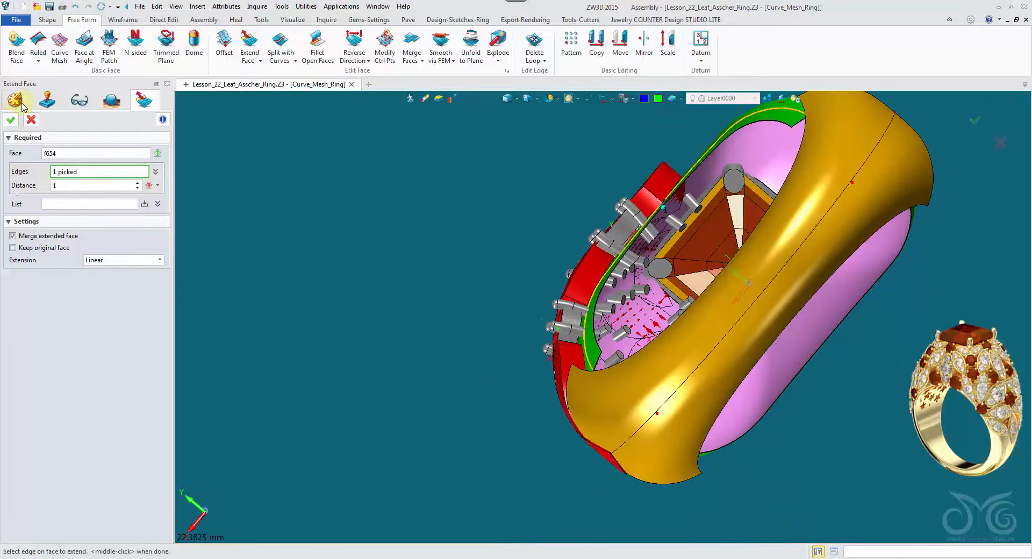
{"action": "left_click", "coordinate": [11, 118]}
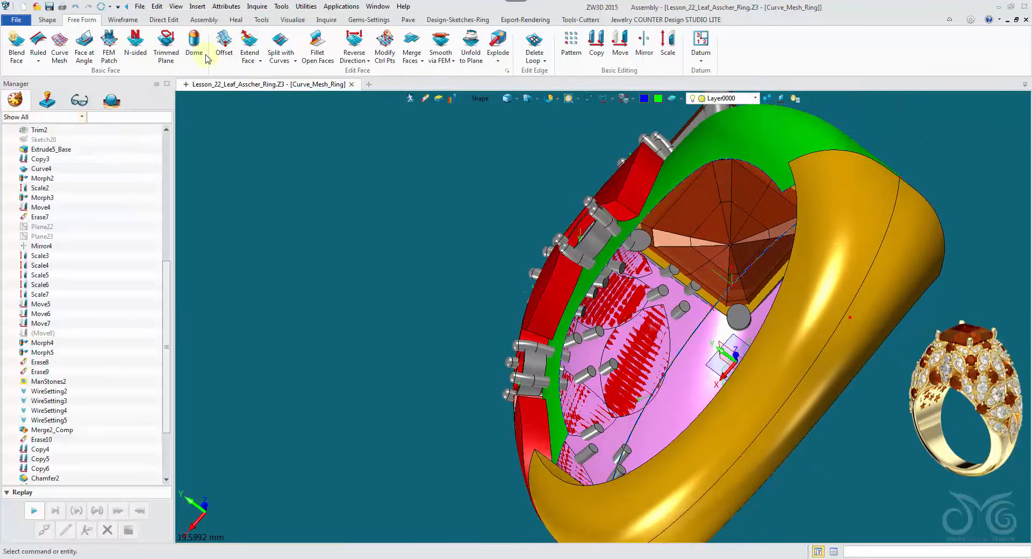
{"action": "left_click", "coordinate": [47, 20]}
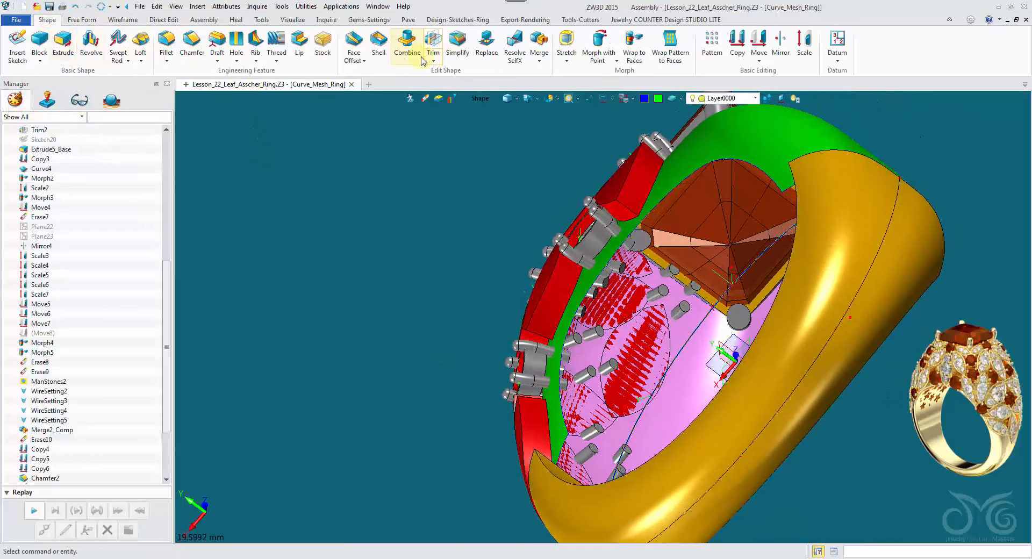
{"action": "left_click", "coordinate": [433, 42]}
{"action": "right_click_drag", "start_coordinate": [356, 168], "coordinate": [588, 329]}
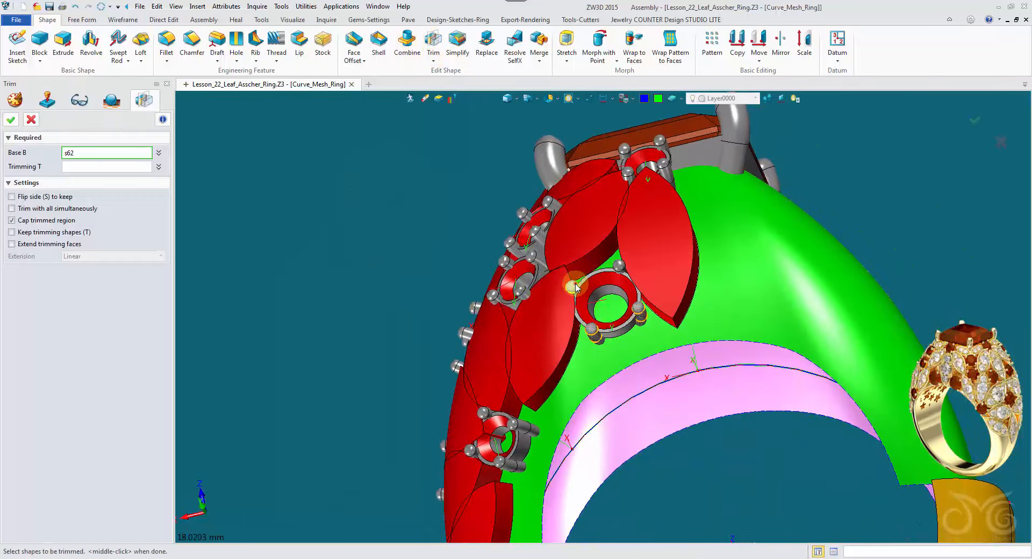
{"action": "left_click", "coordinate": [523, 427]}
{"action": "right_click_drag", "start_coordinate": [497, 422], "coordinate": [530, 408]}
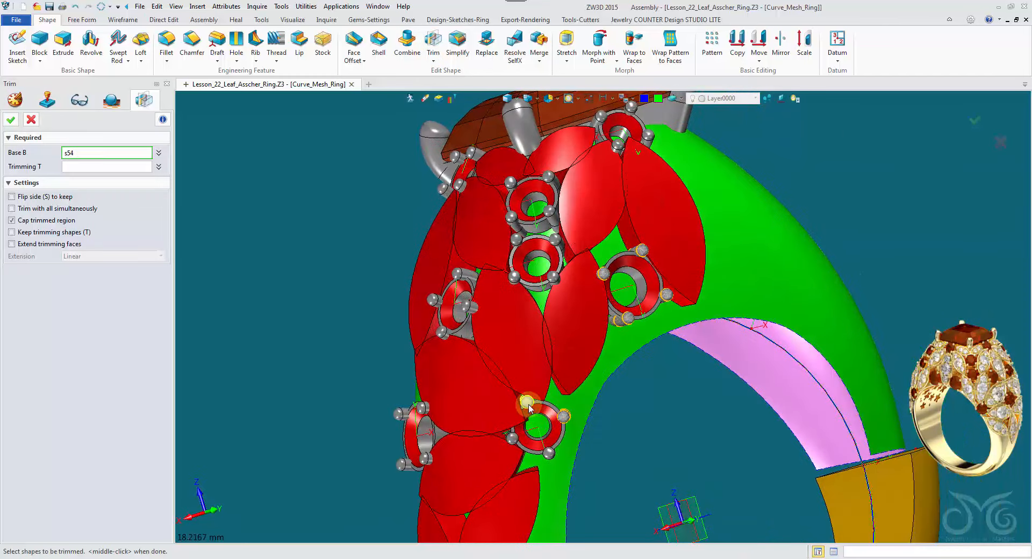
{"action": "left_click", "coordinate": [544, 455]}
{"action": "right_click_drag", "start_coordinate": [543, 456], "coordinate": [460, 438]}
{"action": "left_click", "coordinate": [461, 411]}
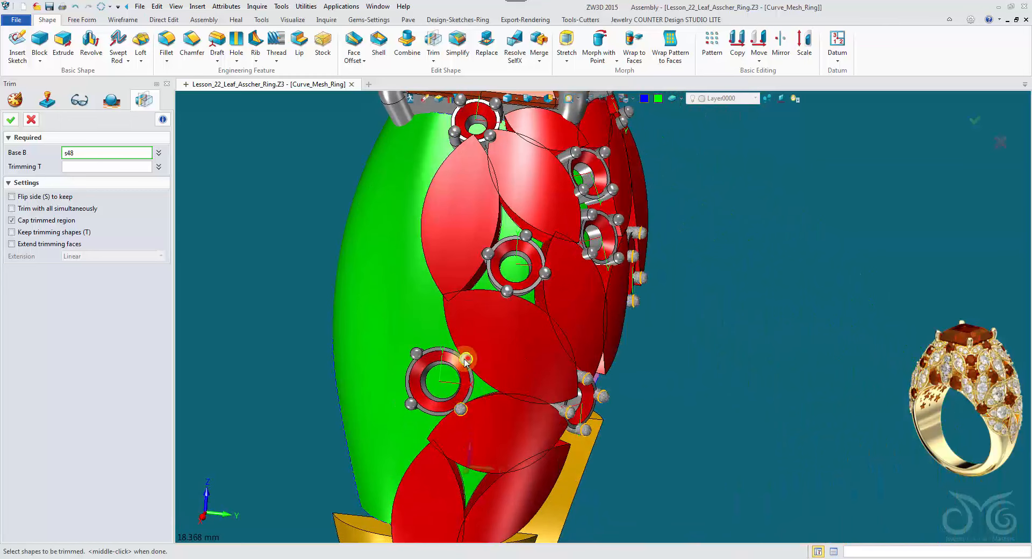
{"action": "left_click", "coordinate": [417, 356]}
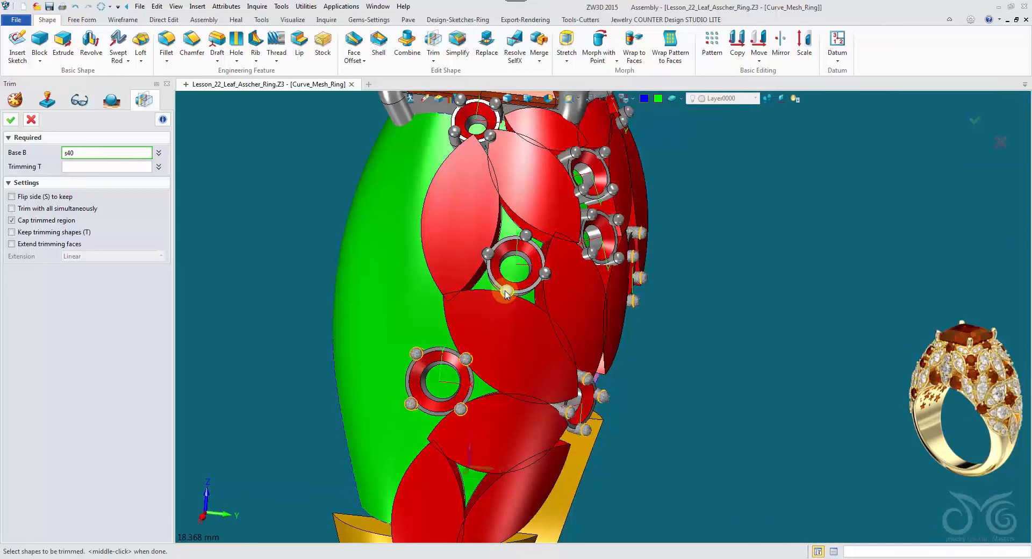
{"action": "left_click", "coordinate": [549, 274]}
{"action": "right_click_drag", "start_coordinate": [550, 274], "coordinate": [462, 270]}
{"action": "left_click", "coordinate": [550, 324]}
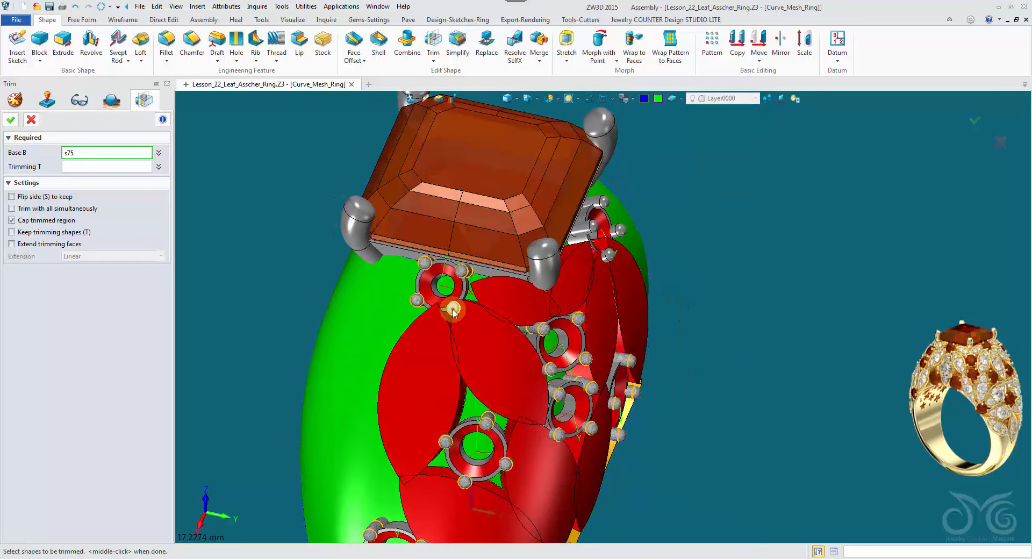
{"action": "left_click", "coordinate": [453, 309]}
{"action": "right_click_drag", "start_coordinate": [453, 309], "coordinate": [490, 202]}
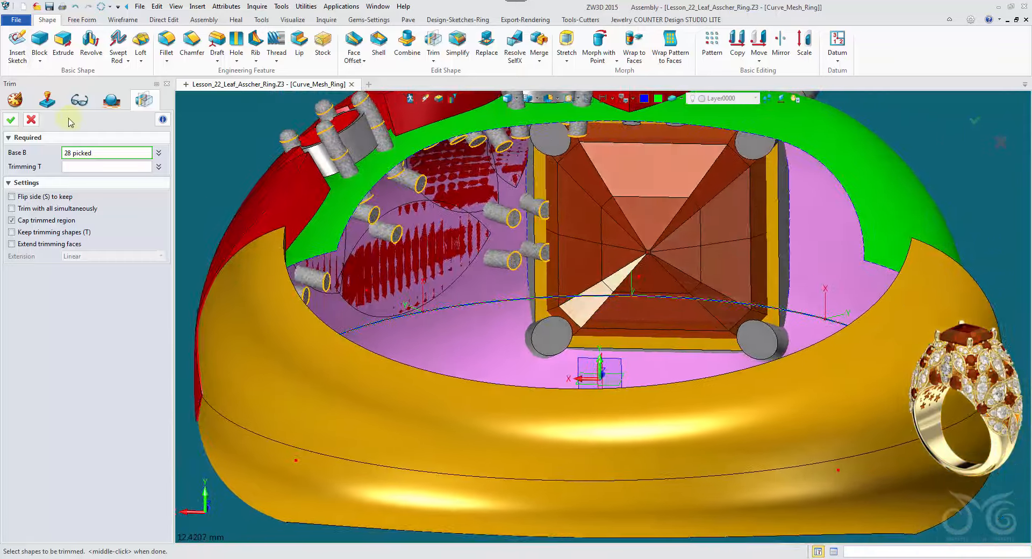
{"action": "left_click", "coordinate": [31, 120]}
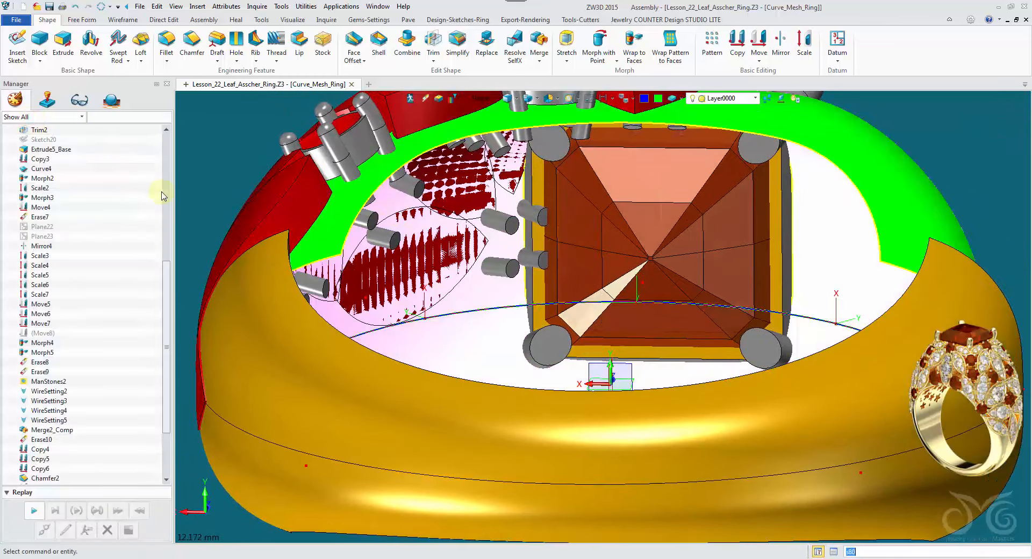
Undo the last face extension and extend the green offset face 1 mm linearly at both the finger-hole edge and the centre-opening edge, merging the extension.
{"action": "scroll", "coordinate": [116, 301], "scroll_direction": "down", "scroll_amount": 3}
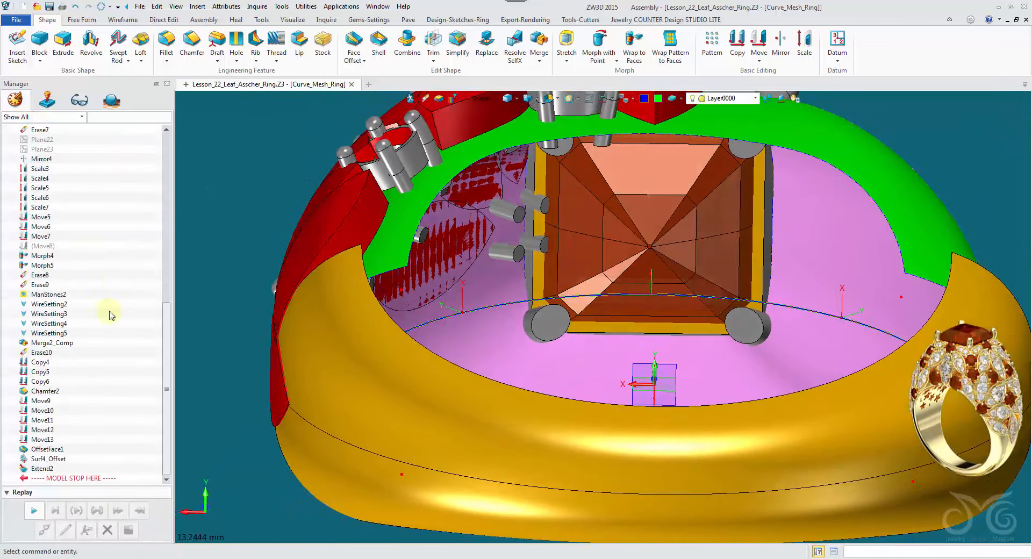
{"action": "left_click", "coordinate": [77, 8]}
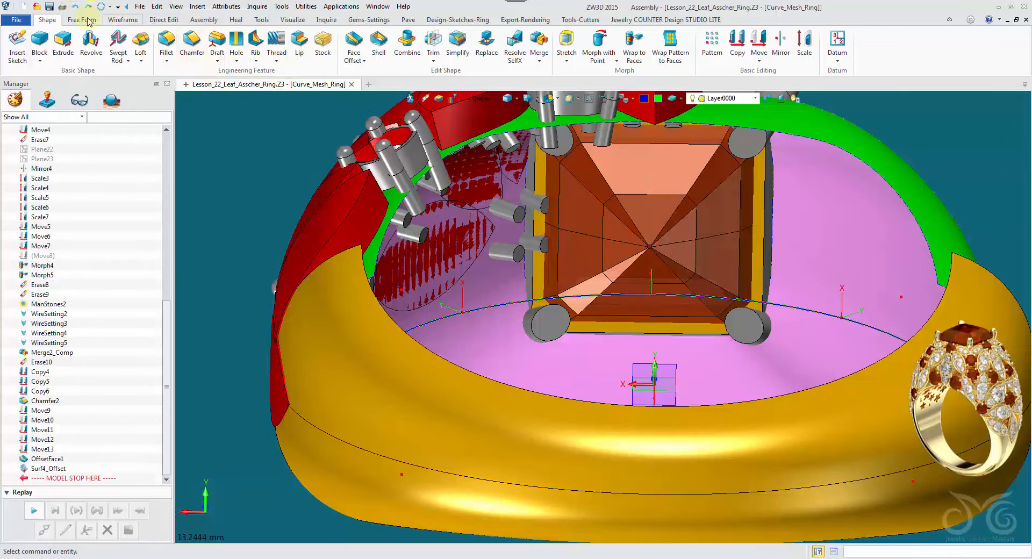
{"action": "left_click", "coordinate": [86, 20]}
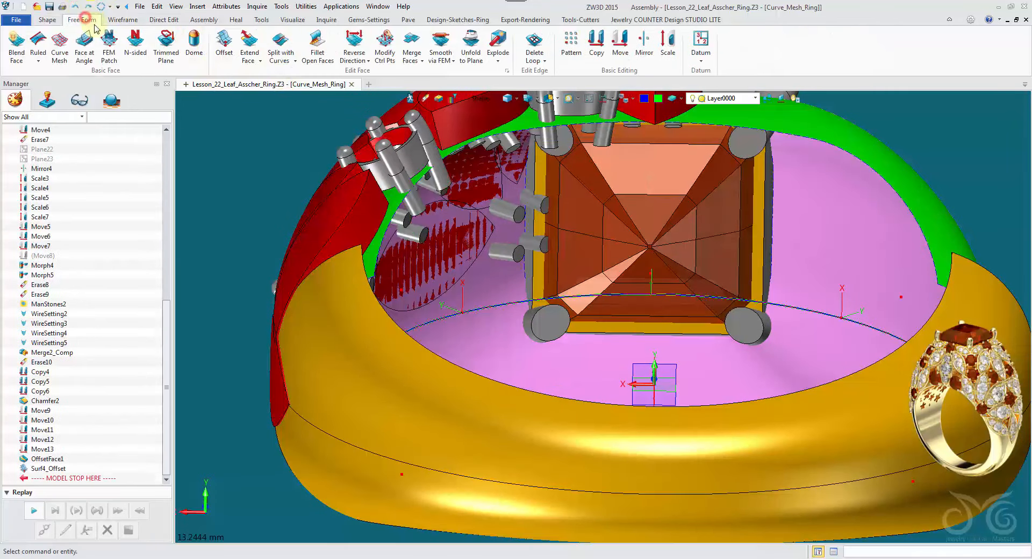
{"action": "left_click", "coordinate": [253, 42]}
{"action": "left_click", "coordinate": [389, 225]}
{"action": "left_click", "coordinate": [389, 224]}
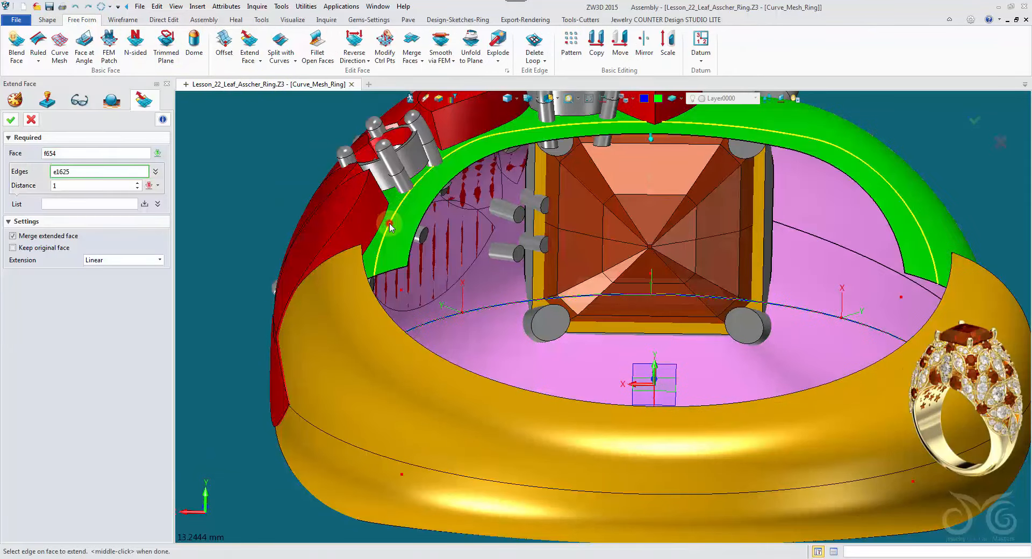
{"action": "scroll", "coordinate": [454, 288], "scroll_direction": "up", "scroll_amount": 2}
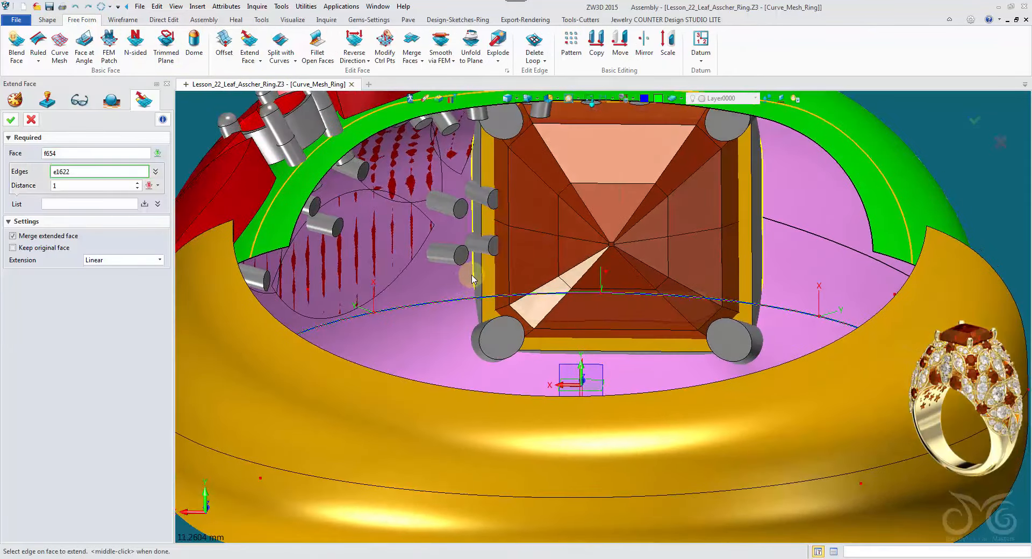
{"action": "left_click", "coordinate": [507, 99]}
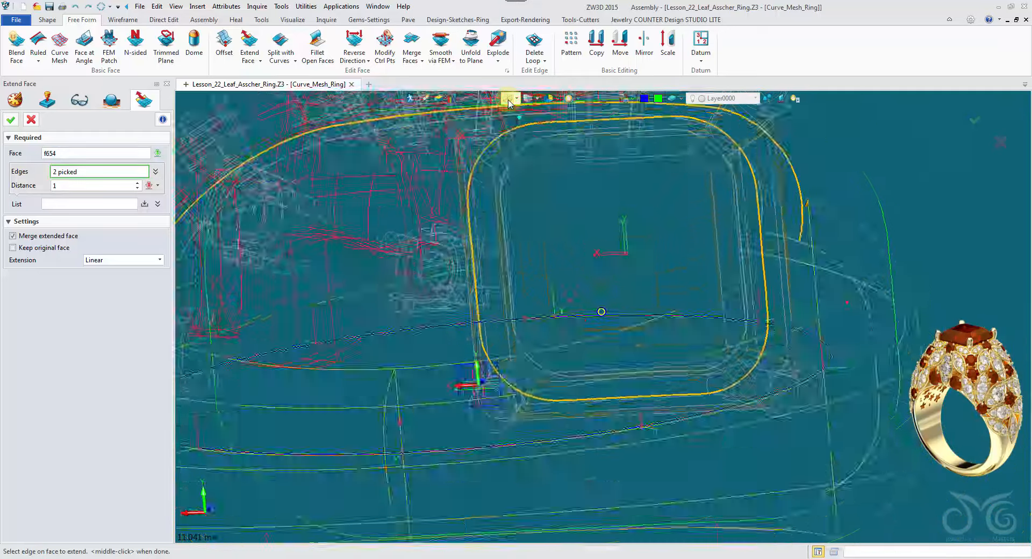
{"action": "left_click", "coordinate": [507, 100]}
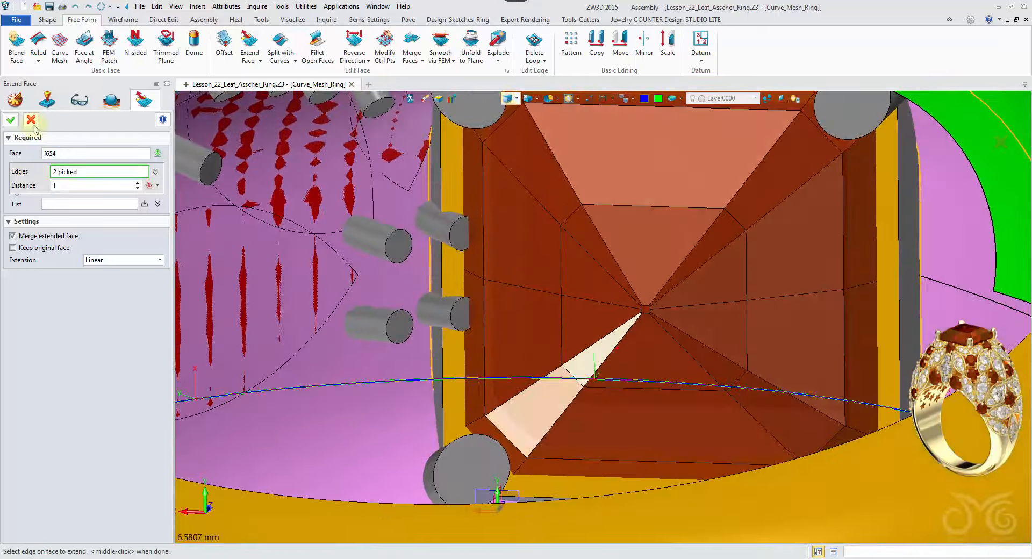
{"action": "left_click", "coordinate": [12, 121]}
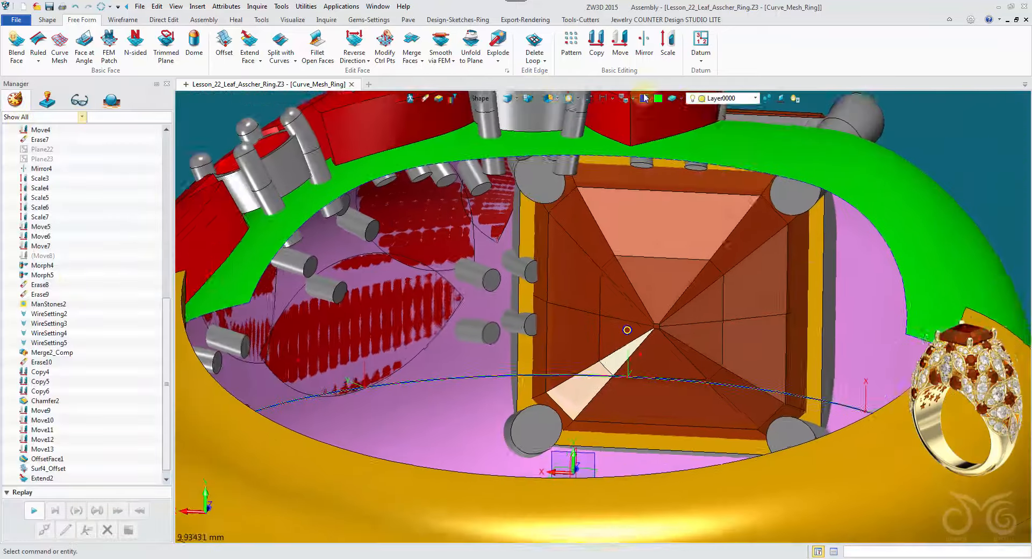
Hide the Center Stone layer.
{"action": "left_click", "coordinate": [717, 100]}
{"action": "left_click", "coordinate": [693, 118]}
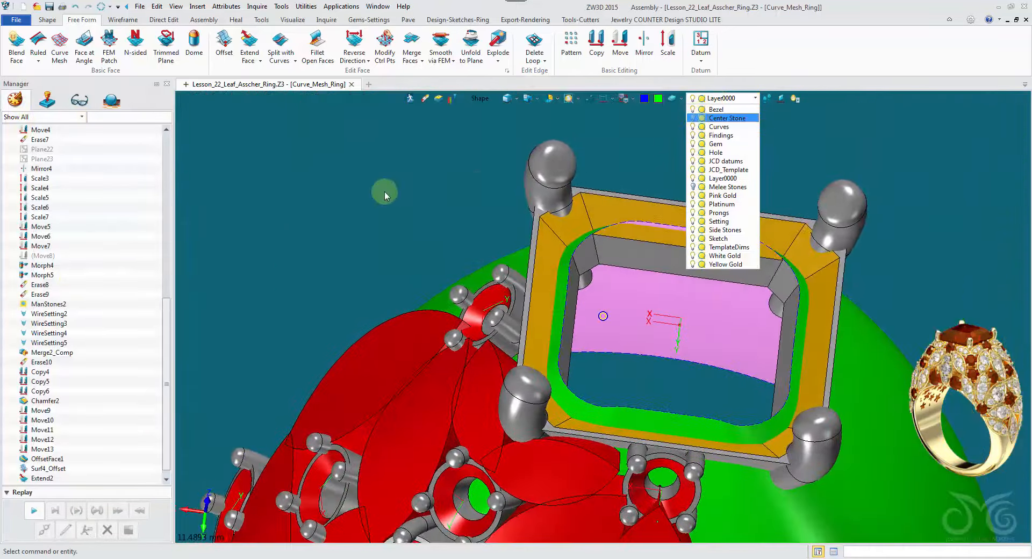
{"action": "left_click", "coordinate": [364, 159]}
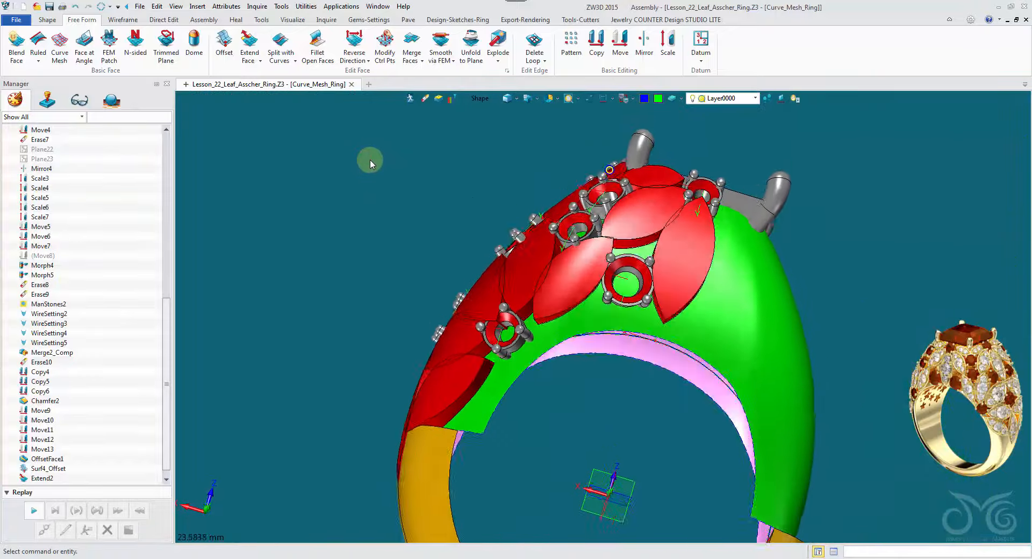
Start a Trim and select the prongs of the five wire settings nearest the finger-hole side and its centre as base shapes.
{"action": "left_click", "coordinate": [52, 20]}
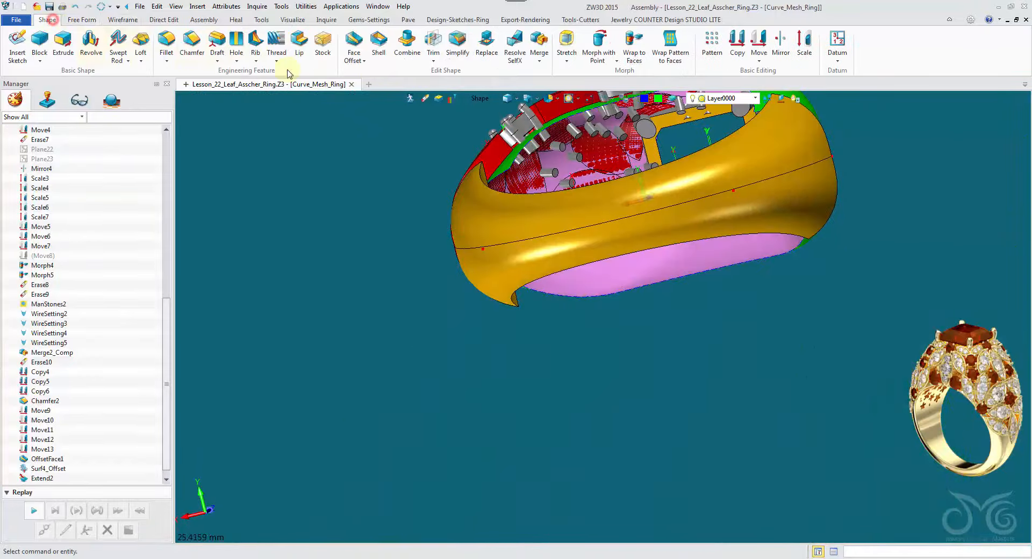
{"action": "left_click", "coordinate": [434, 46]}
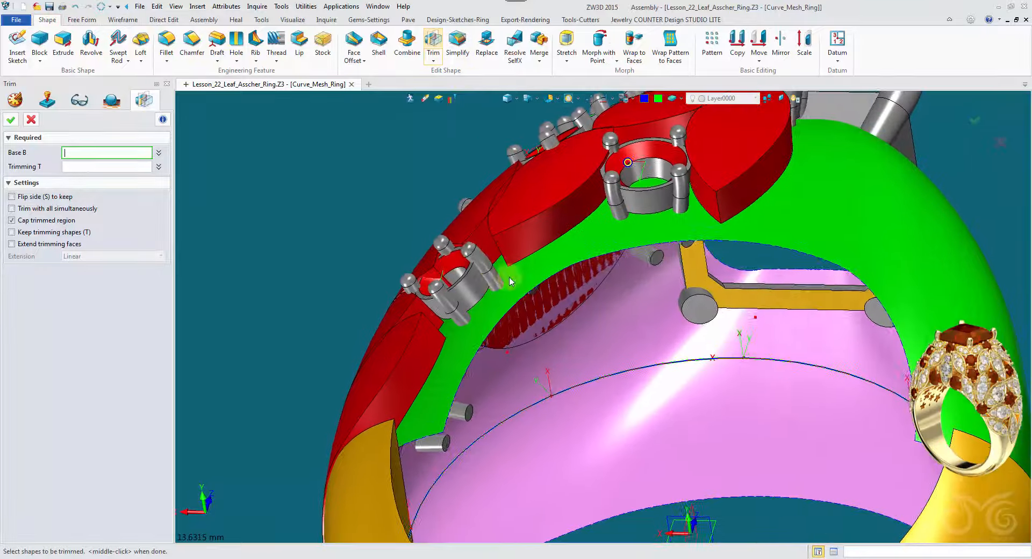
{"action": "left_click", "coordinate": [480, 284]}
{"action": "left_click", "coordinate": [413, 283]}
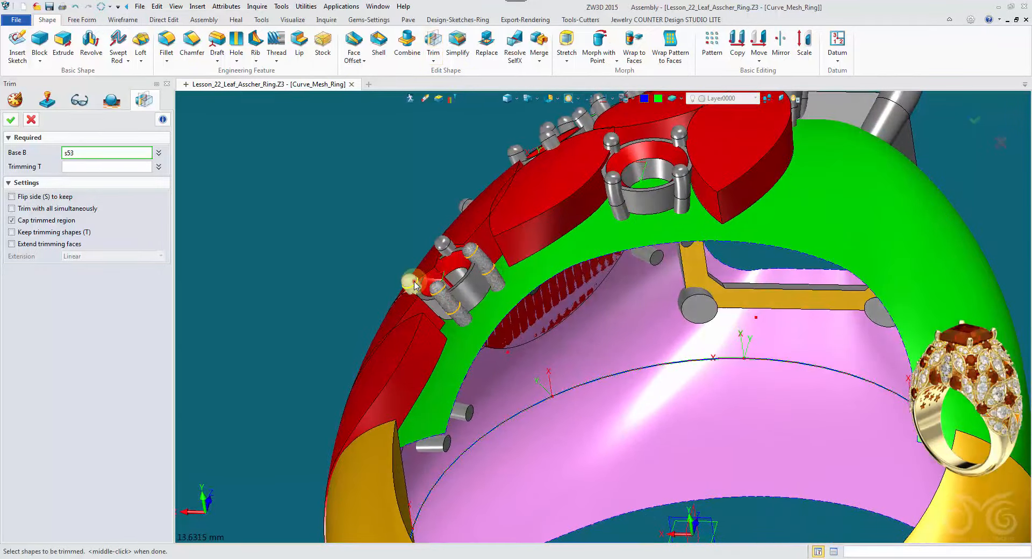
{"action": "left_click", "coordinate": [444, 246]}
{"action": "right_click_drag", "start_coordinate": [559, 236], "coordinate": [677, 339]}
{"action": "left_click", "coordinate": [668, 310]}
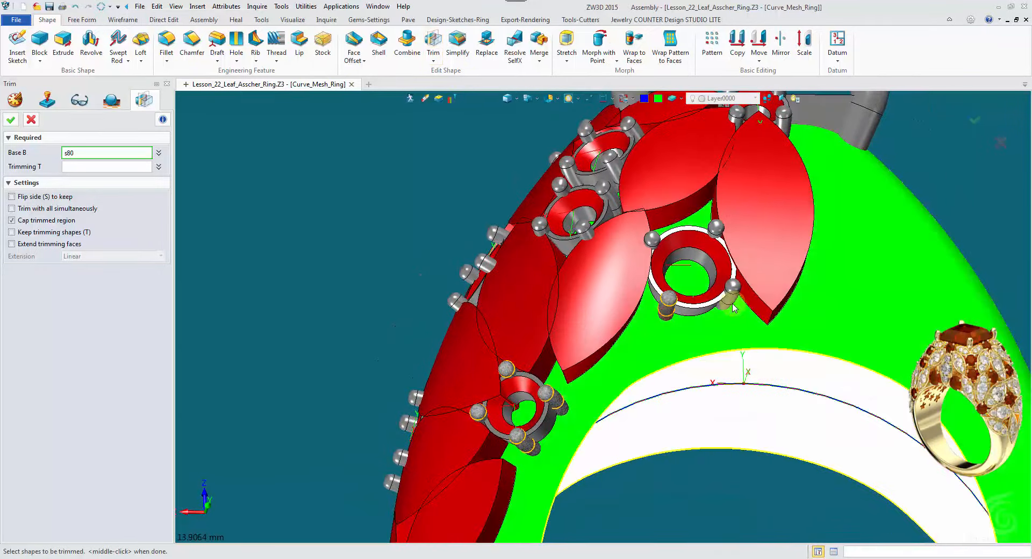
{"action": "left_click", "coordinate": [733, 305]}
{"action": "left_click", "coordinate": [655, 245]}
{"action": "right_click_drag", "start_coordinate": [656, 244], "coordinate": [677, 240]}
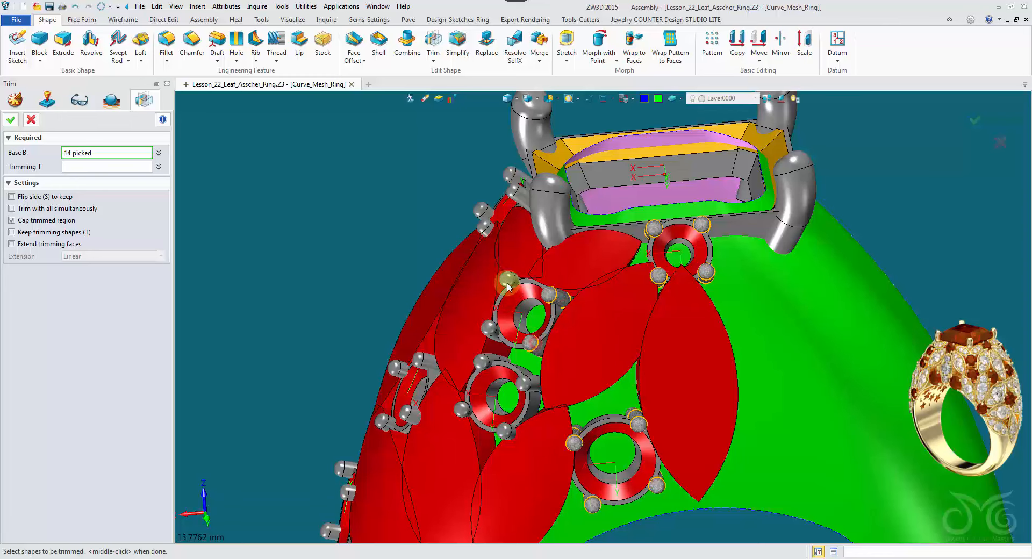
{"action": "left_click", "coordinate": [491, 334]}
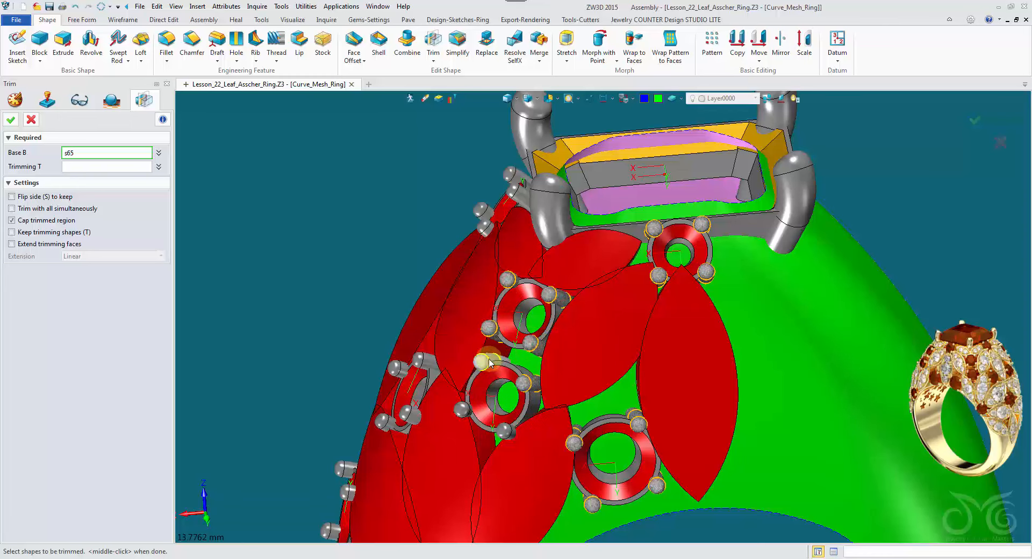
{"action": "left_click", "coordinate": [511, 437]}
{"action": "right_click_drag", "start_coordinate": [522, 231], "coordinate": [583, 264]}
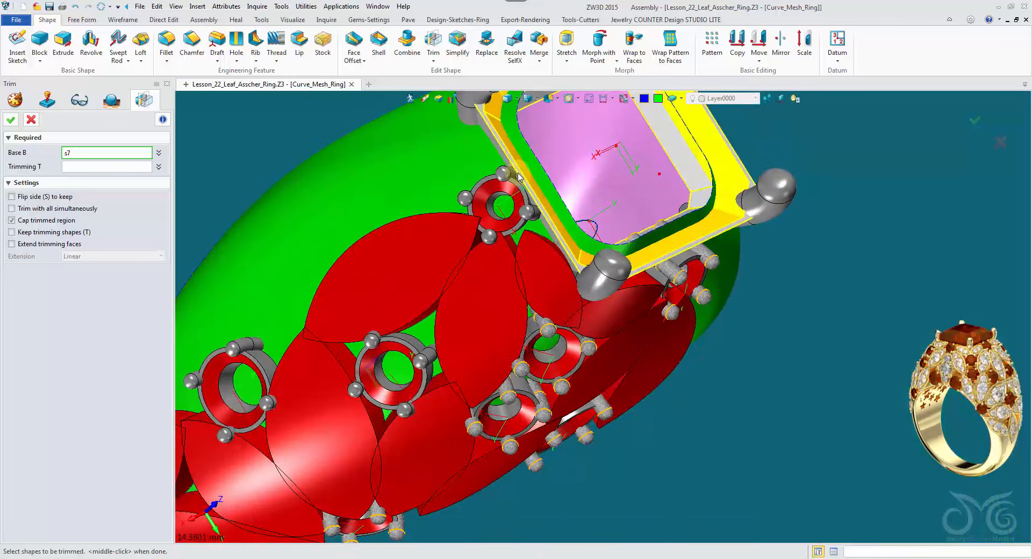
Add the prongs of the three remaining wire settings on the other side to the base shapes, 32 prongs in all.
{"action": "left_click", "coordinate": [506, 173]}
{"action": "left_click", "coordinate": [486, 237]}
{"action": "right_click_drag", "start_coordinate": [384, 348], "coordinate": [388, 309]}
{"action": "left_click", "coordinate": [387, 308]}
{"action": "left_click", "coordinate": [435, 320]}
{"action": "left_click", "coordinate": [425, 370]}
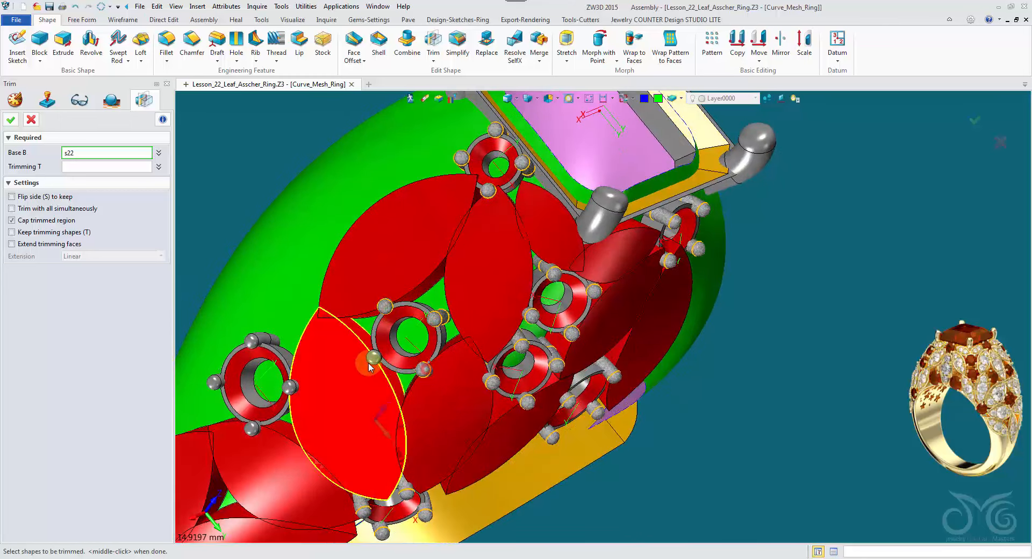
{"action": "left_click", "coordinate": [370, 360]}
{"action": "scroll", "coordinate": [369, 309], "scroll_direction": "down", "scroll_amount": 2}
{"action": "right_click_drag", "start_coordinate": [371, 360], "coordinate": [371, 301]}
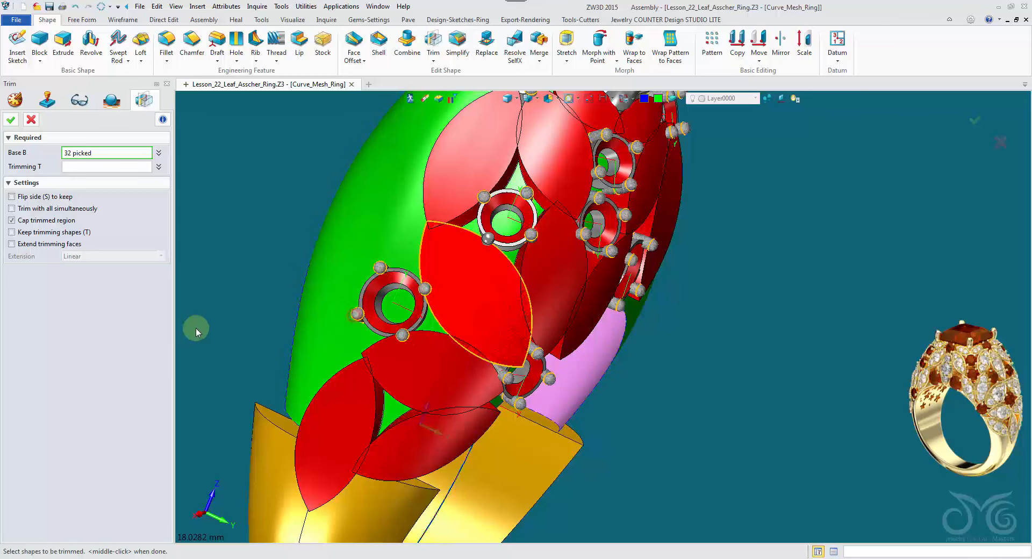
{"action": "right_click_drag", "start_coordinate": [196, 329], "coordinate": [276, 284]}
{"action": "scroll", "coordinate": [277, 283], "scroll_direction": "down", "scroll_amount": 2}
{"action": "left_click", "coordinate": [532, 266]}
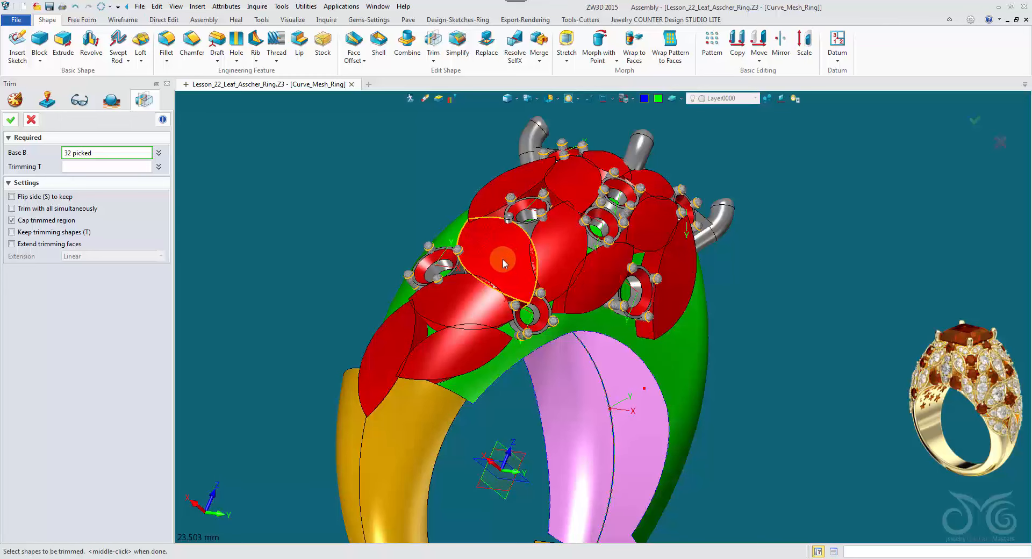
{"action": "left_click", "coordinate": [503, 262]}
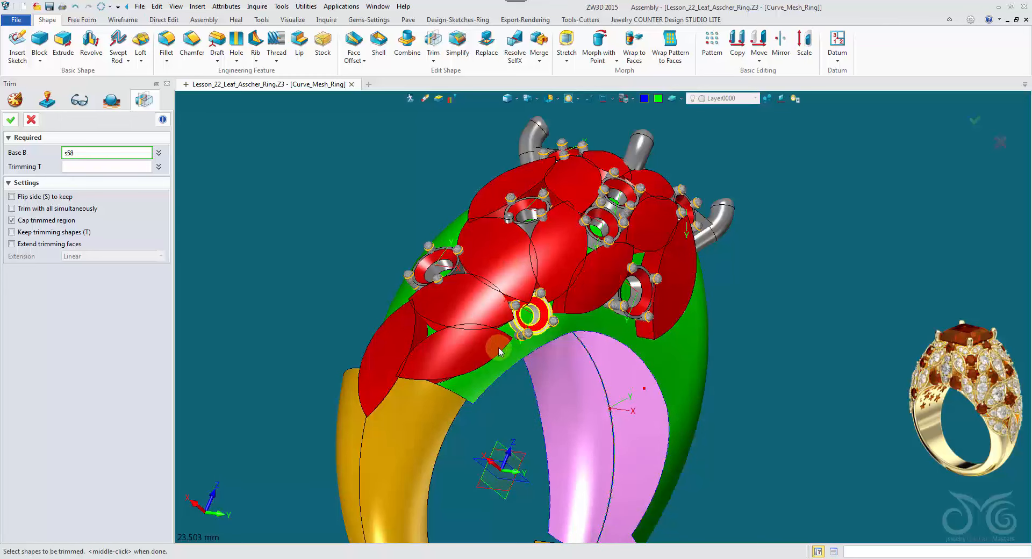
{"action": "right_click_drag", "start_coordinate": [498, 349], "coordinate": [391, 288]}
{"action": "left_click", "coordinate": [493, 300]}
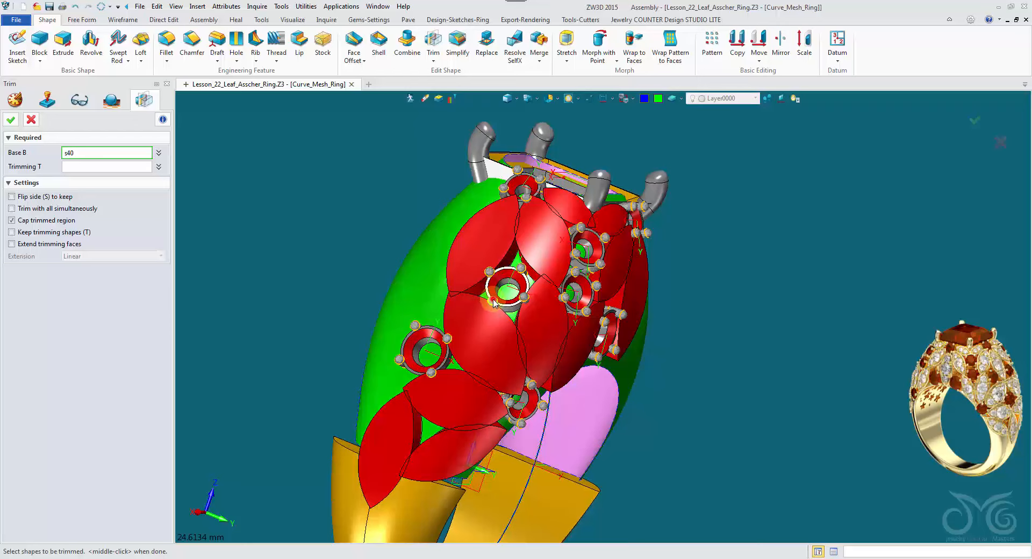
{"action": "right_click_drag", "start_coordinate": [493, 301], "coordinate": [114, 179]}
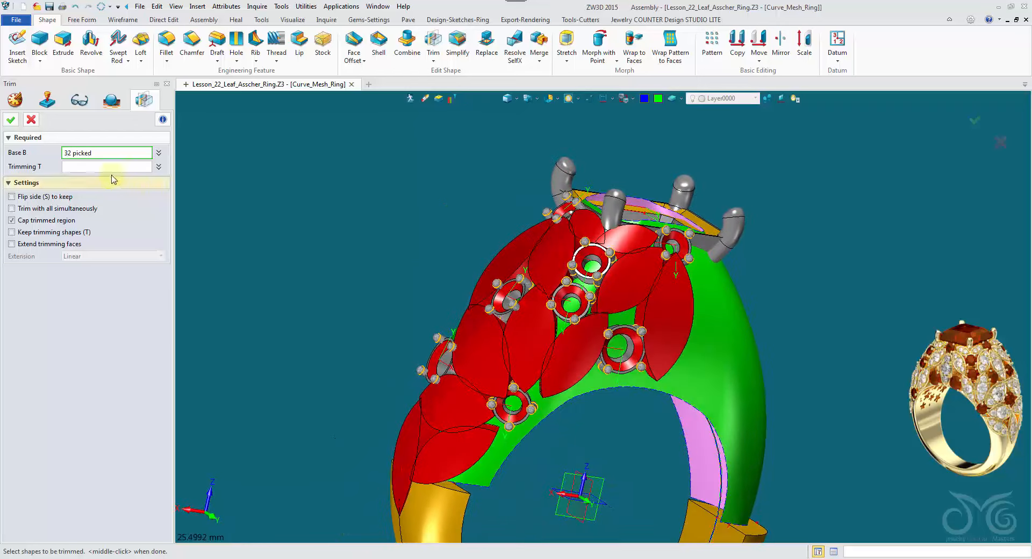
Trim the selected prongs with the green offset surface, picked as a shape, capping the trimmed regions and not keeping the trimming surface.
{"action": "right_click_drag", "start_coordinate": [300, 233], "coordinate": [356, 248]}
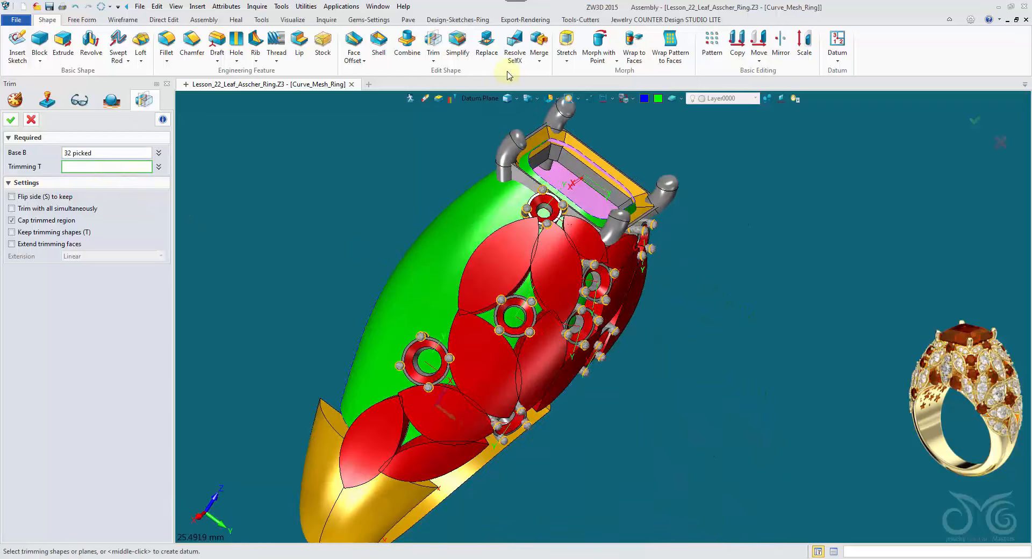
{"action": "left_click", "coordinate": [480, 98]}
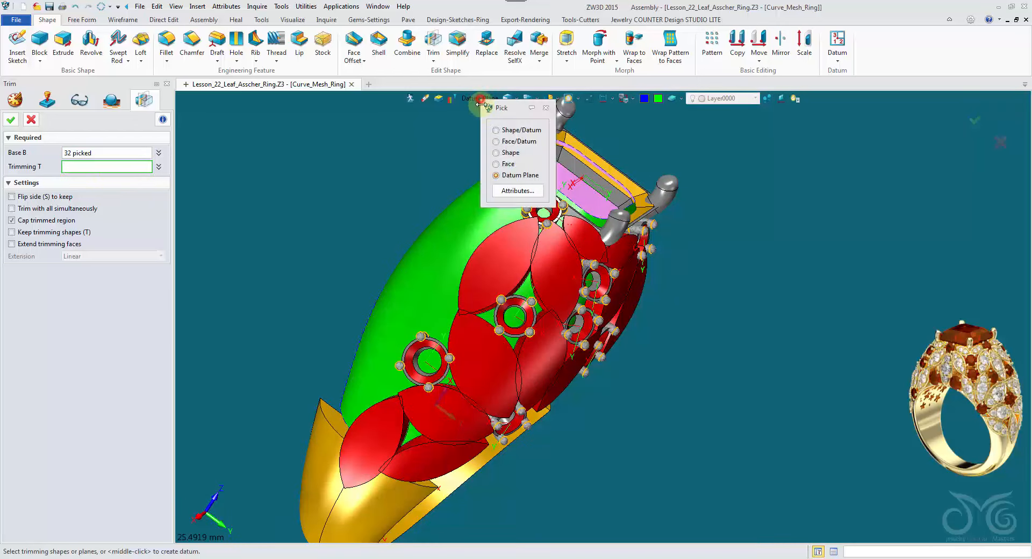
{"action": "left_click", "coordinate": [455, 223]}
{"action": "right_click_drag", "start_coordinate": [452, 226], "coordinate": [140, 219]}
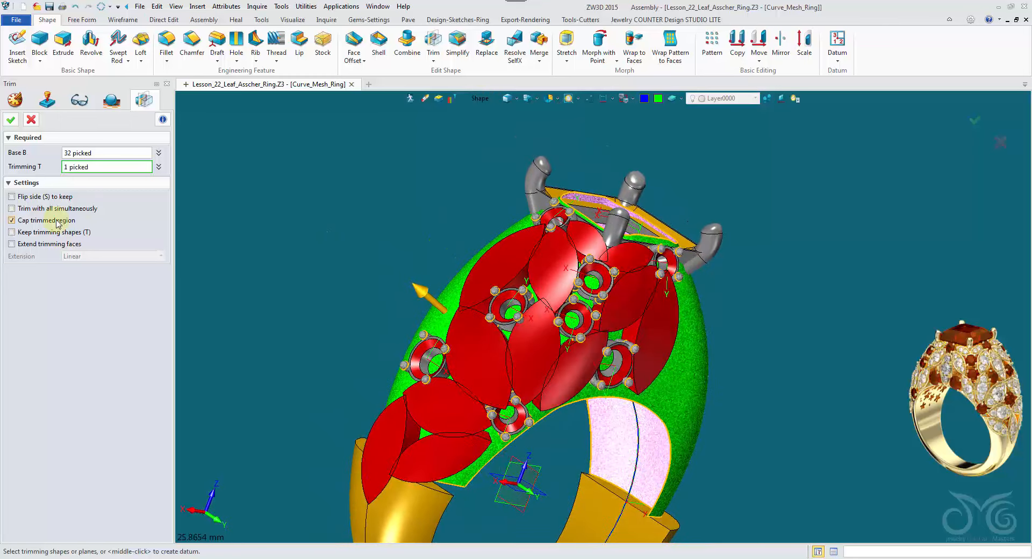
{"action": "left_click", "coordinate": [18, 121]}
Undo and redo the prong trim to compare the undersides of the wire settings before and after.
{"action": "right_click_drag", "start_coordinate": [430, 360], "coordinate": [312, 150]}
{"action": "scroll", "coordinate": [456, 232], "scroll_direction": "up", "scroll_amount": 3}
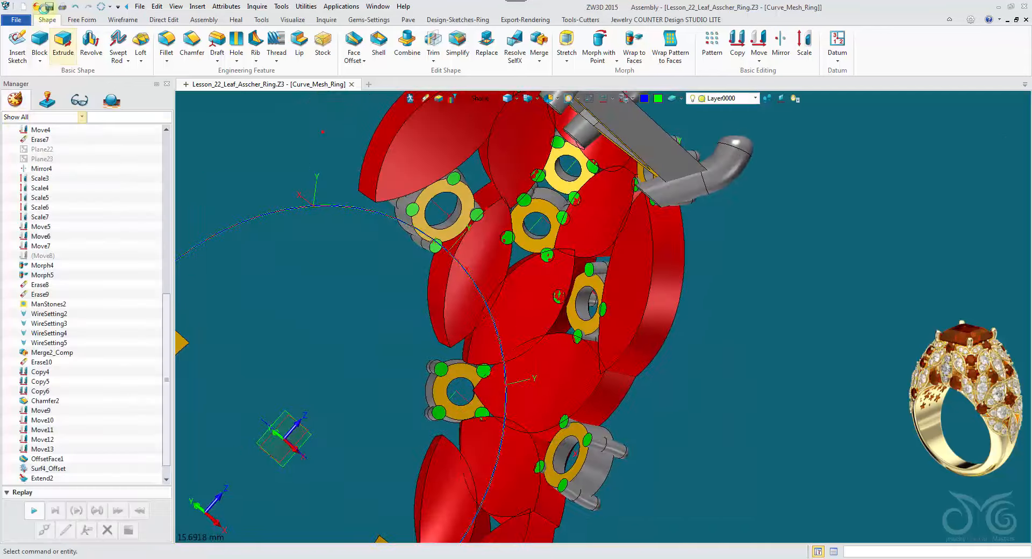
{"action": "left_click", "coordinate": [76, 7]}
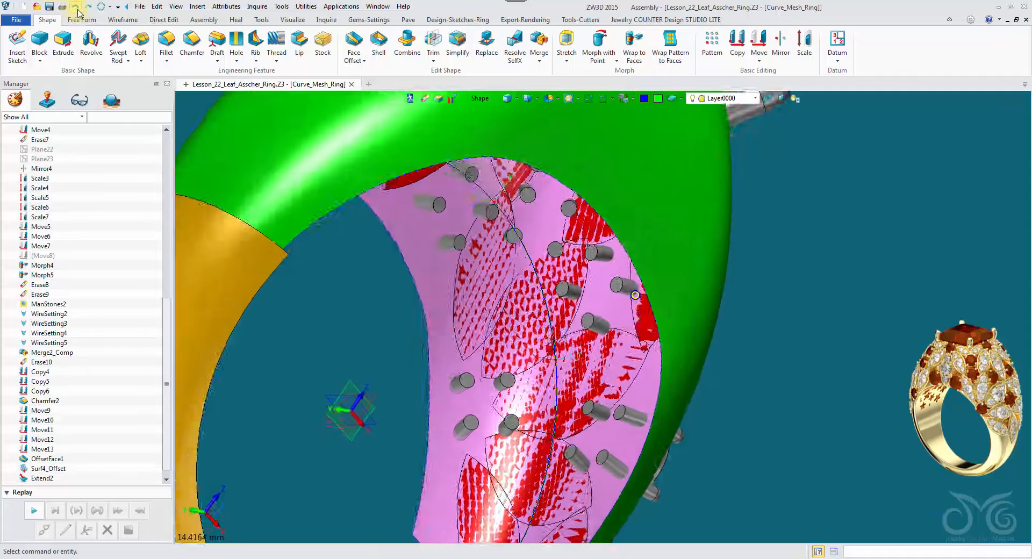
{"action": "left_click", "coordinate": [87, 7]}
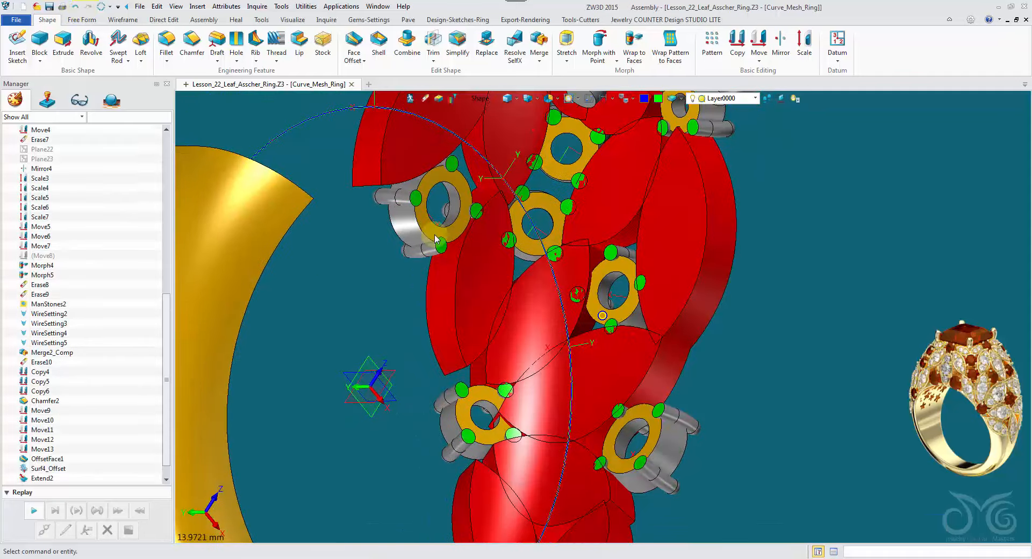
Offset the lower end faces of the four centre-stone prongs with Face Offset, using created side faces and linear extension.
{"action": "right_click_drag", "start_coordinate": [432, 239], "coordinate": [479, 121]}
{"action": "scroll", "coordinate": [591, 215], "scroll_direction": "up", "scroll_amount": 5}
{"action": "left_click", "coordinate": [353, 43]}
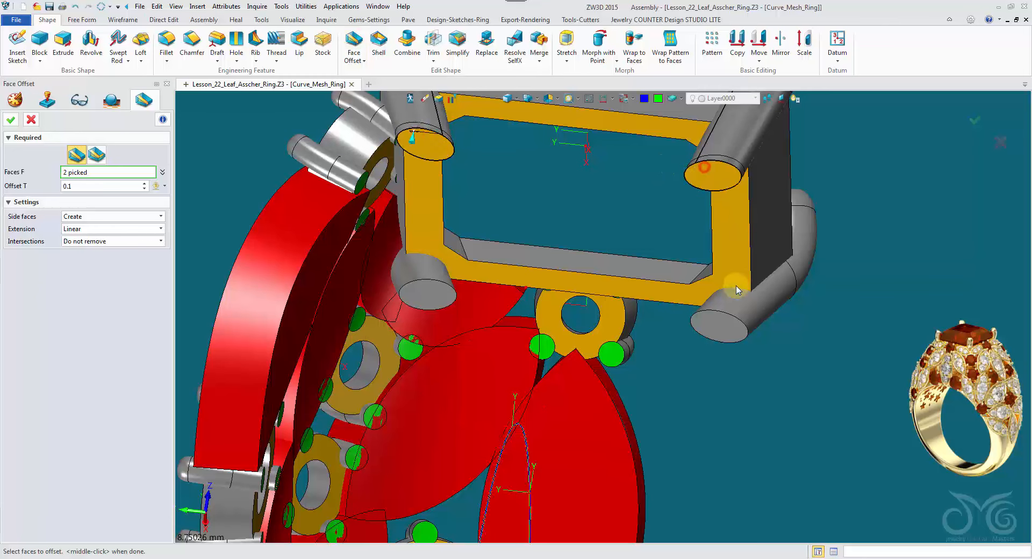
{"action": "left_click", "coordinate": [724, 324]}
{"action": "left_click", "coordinate": [434, 303]}
{"action": "right_click_drag", "start_coordinate": [434, 302], "coordinate": [432, 396]}
{"action": "mouse_move", "coordinate": [435, 355]}
{"action": "left_mouse_down"}
{"action": "mouse_move", "coordinate": [433, 380]}
{"action": "mouse_move", "coordinate": [434, 357]}
{"action": "left_mouse_up"}
{"action": "right_click_drag", "start_coordinate": [434, 357], "coordinate": [250, 316]}
{"action": "left_click", "coordinate": [10, 119]}
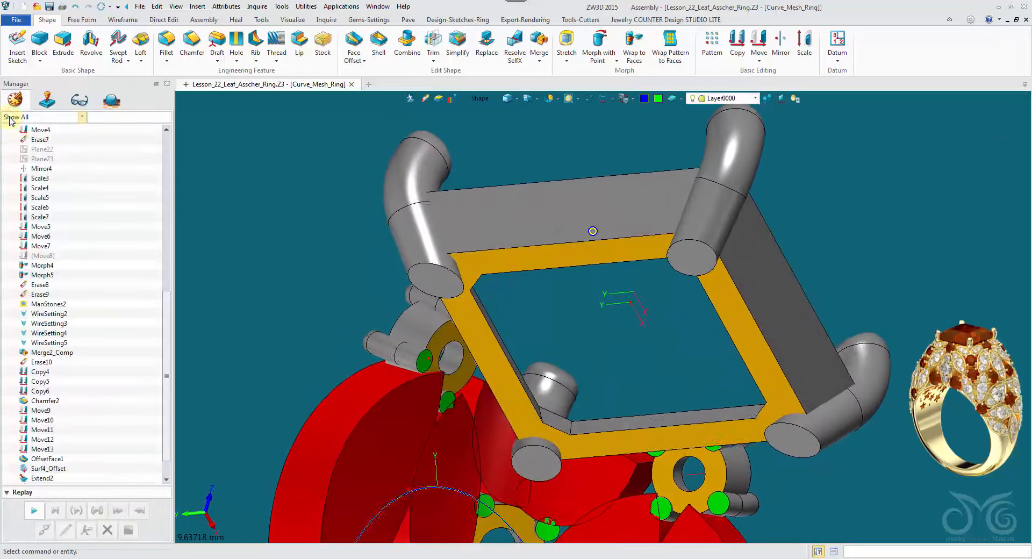
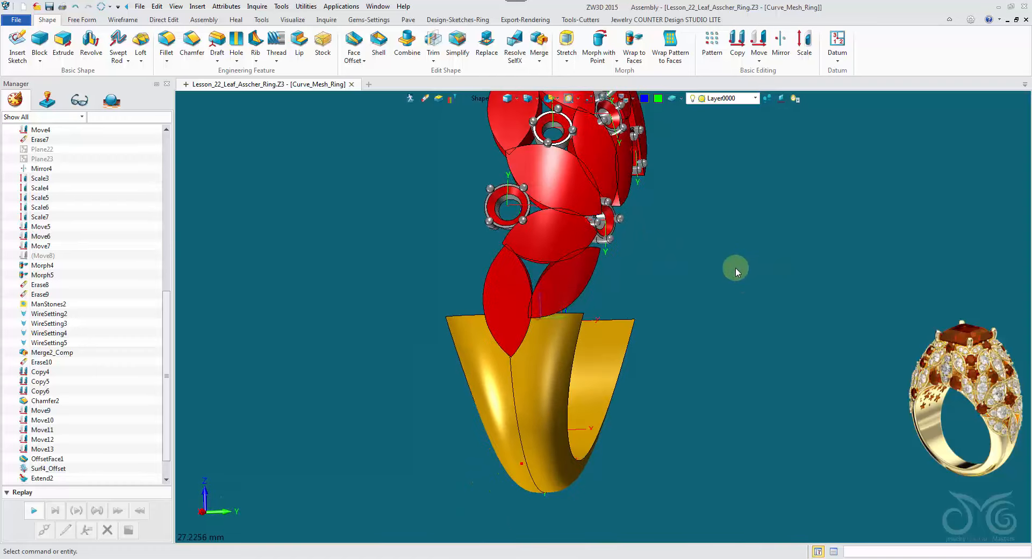
Unblank the domed ring body behind the leaves and the trimmed wire settings.
{"action": "right_click", "coordinate": [735, 267]}
{"action": "mouse_move", "coordinate": [766, 305]}
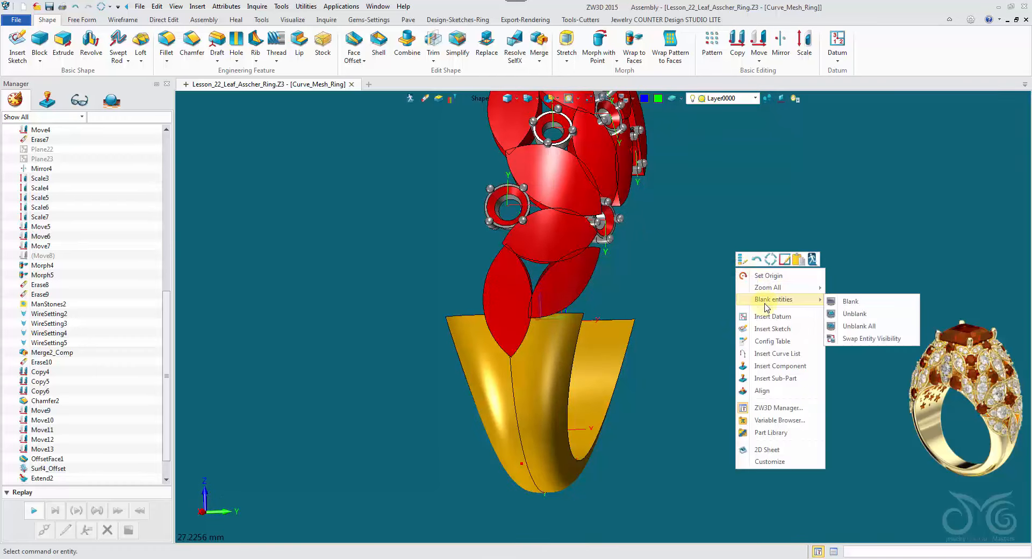
{"action": "left_click", "coordinate": [854, 314]}
{"action": "left_click", "coordinate": [543, 184]}
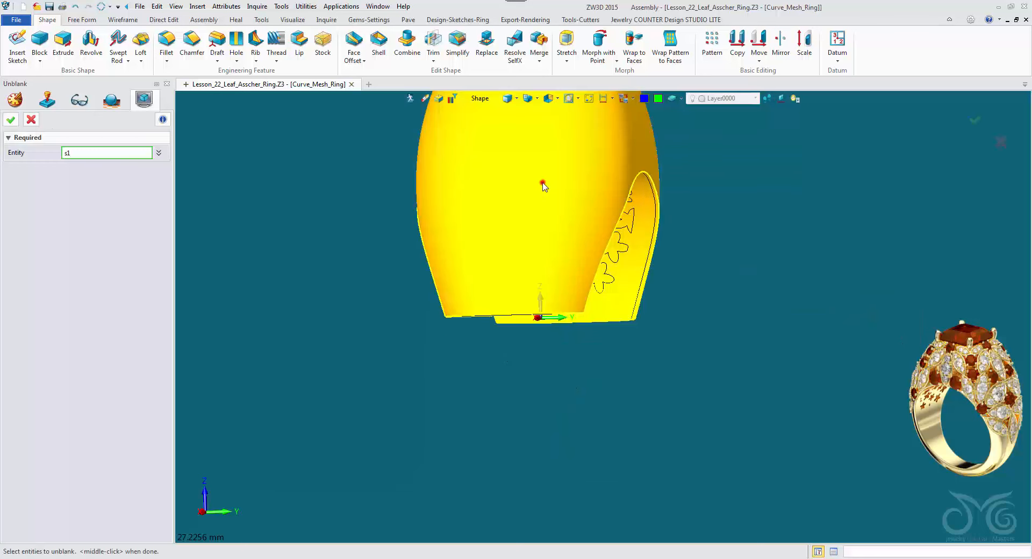
{"action": "left_click", "coordinate": [9, 119]}
{"action": "mouse_move", "coordinate": [192, 219]}
{"action": "middle_mouse_down"}
{"action": "mouse_move", "coordinate": [302, 305]}
{"action": "mouse_move", "coordinate": [330, 255]}
{"action": "mouse_move", "coordinate": [395, 212]}
{"action": "middle_mouse_up"}
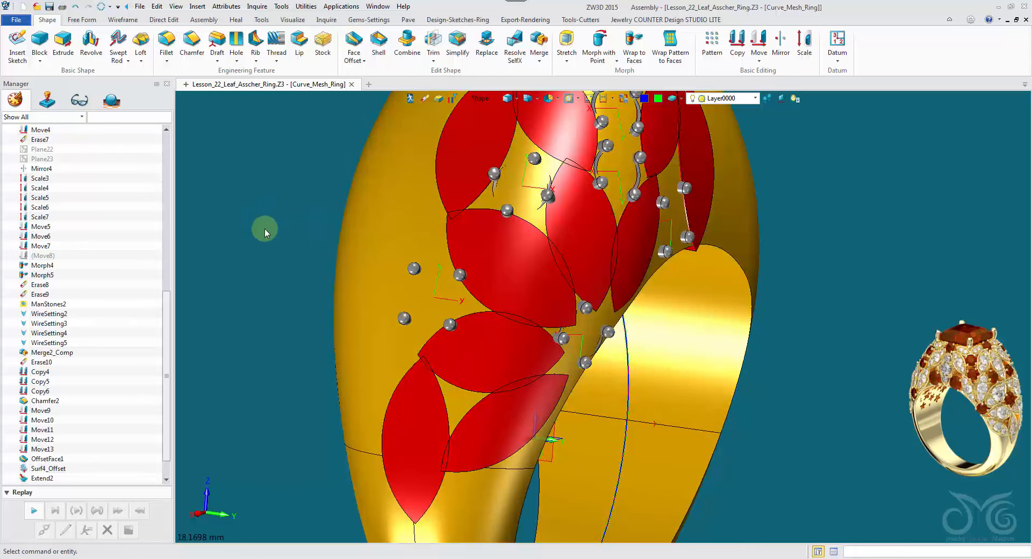
Examine the gap between the lowest leaves and the prongs of the lowest wire setting at the ring body's edge.
{"action": "middle_click_drag", "start_coordinate": [257, 238], "coordinate": [420, 382]}
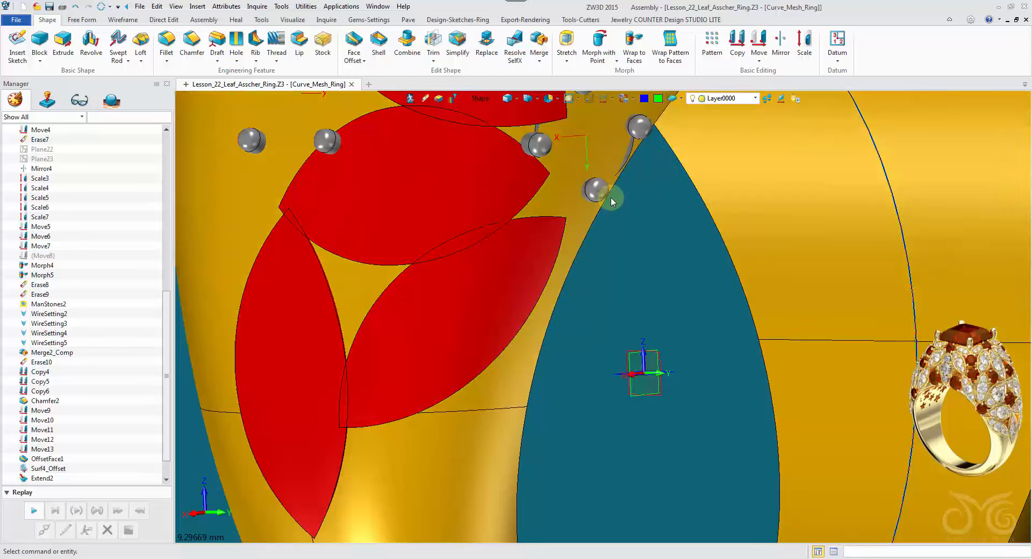
{"action": "scroll", "coordinate": [388, 323], "scroll_direction": "down", "scroll_amount": 3}
{"action": "right_click_drag", "start_coordinate": [388, 322], "coordinate": [364, 212]}
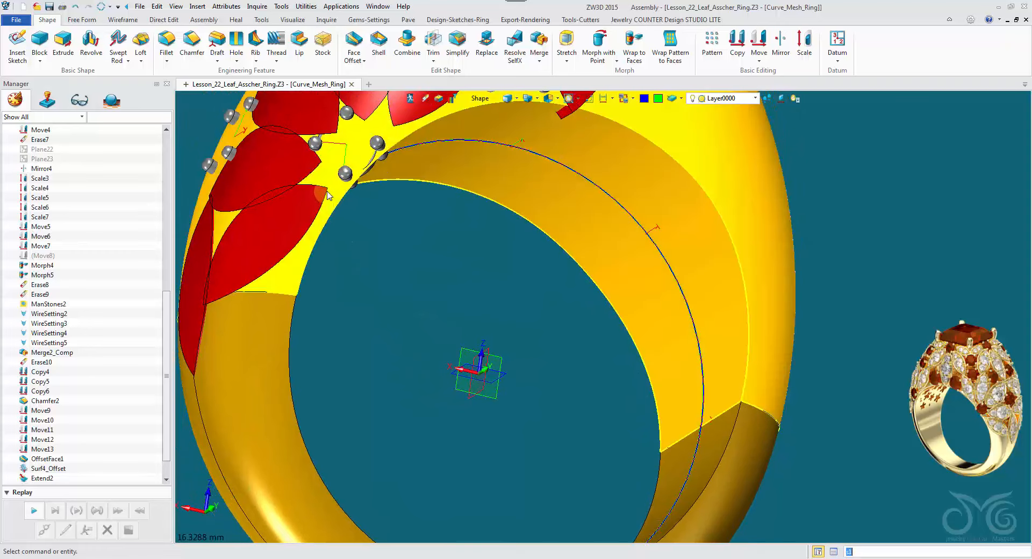
{"action": "right_click_drag", "start_coordinate": [380, 193], "coordinate": [355, 251]}
{"action": "scroll", "coordinate": [425, 230], "scroll_direction": "up", "scroll_amount": 4}
{"action": "scroll", "coordinate": [352, 252], "scroll_direction": "up", "scroll_amount": 2}
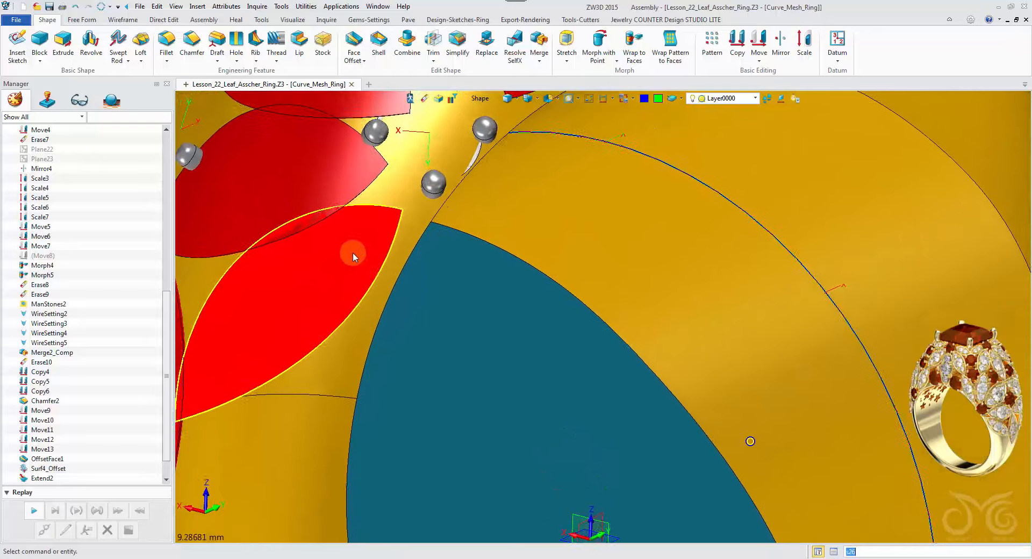
{"action": "left_click", "coordinate": [123, 20]}
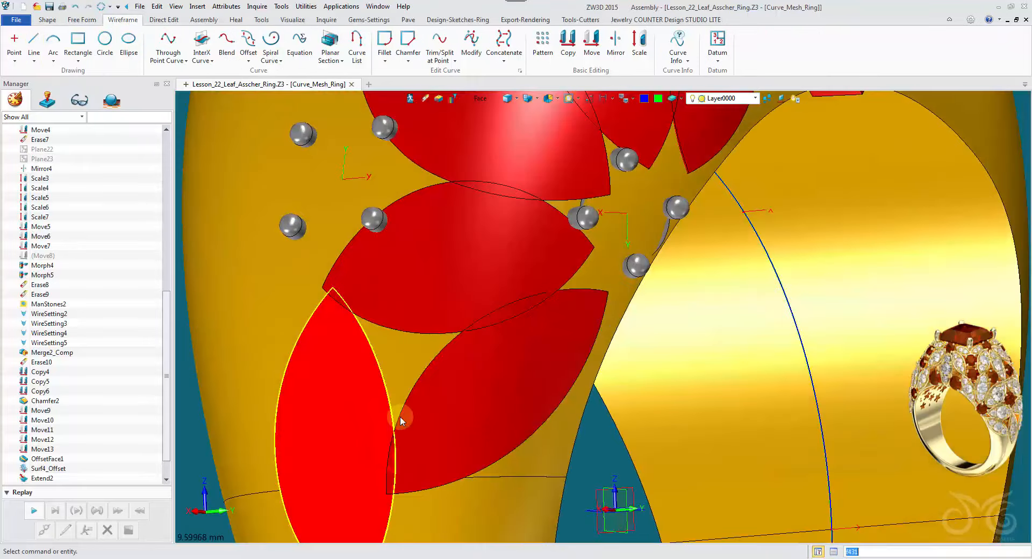
{"action": "right_click_drag", "start_coordinate": [658, 471], "coordinate": [200, 354]}
{"action": "scroll", "coordinate": [200, 354], "scroll_direction": "down", "scroll_amount": 2}
{"action": "right_click_drag", "start_coordinate": [344, 370], "coordinate": [323, 280]}
{"action": "scroll", "coordinate": [299, 145], "scroll_direction": "up", "scroll_amount": 4}
Create intersection curves between the outer ring face and the side faces of the lowest leaf and neighbouring prong, trimmed to face boundaries.
{"action": "left_click", "coordinate": [207, 59]}
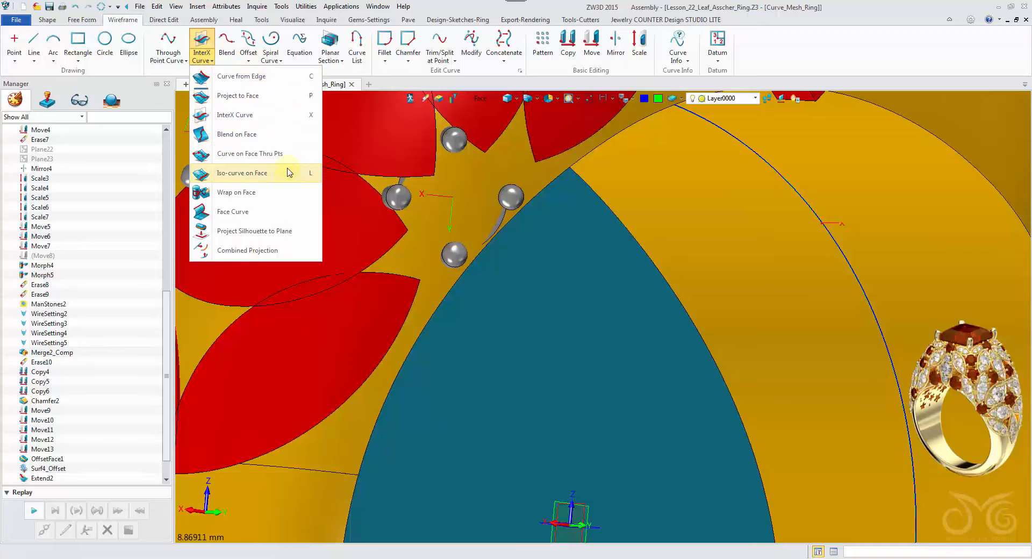
{"action": "left_click", "coordinate": [280, 111]}
{"action": "right_click_drag", "start_coordinate": [275, 111], "coordinate": [470, 94]}
{"action": "left_click", "coordinate": [476, 101]}
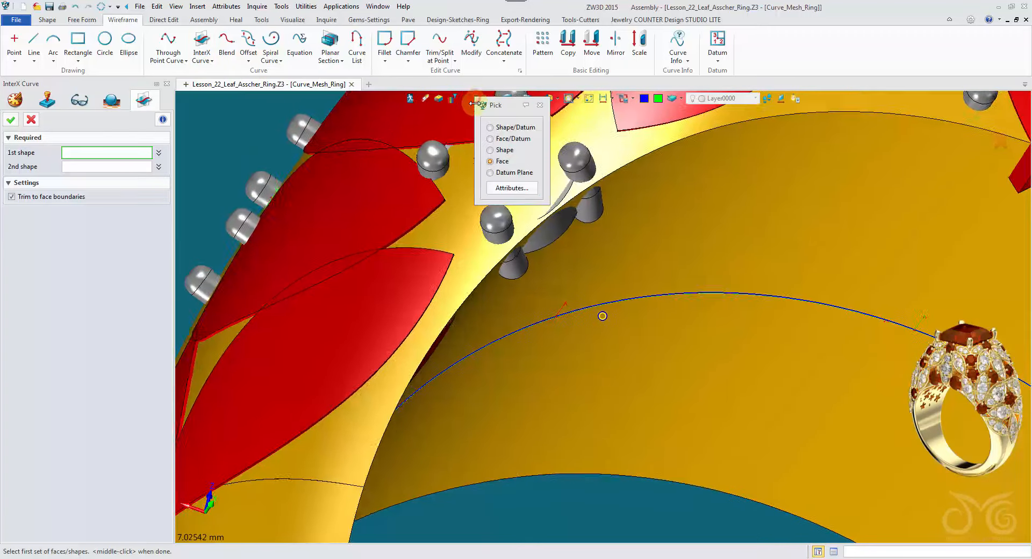
{"action": "left_click", "coordinate": [494, 160]}
{"action": "left_click", "coordinate": [489, 212]}
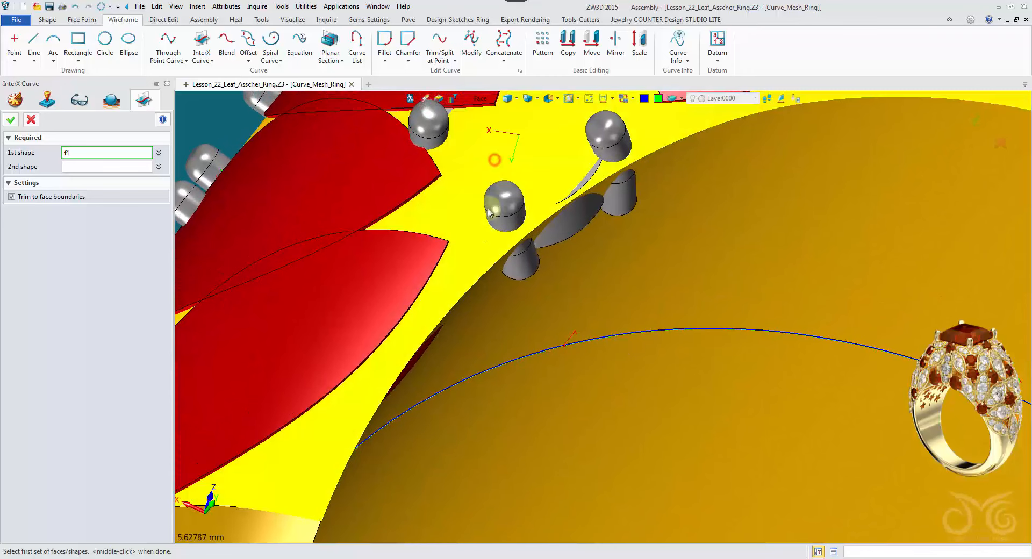
{"action": "left_click", "coordinate": [479, 242]}
{"action": "left_click", "coordinate": [135, 169]}
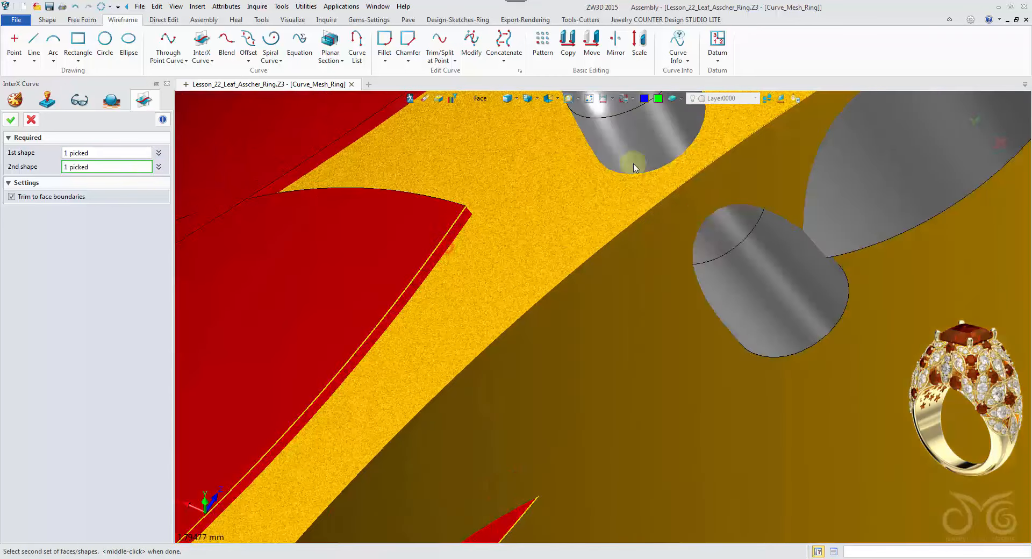
{"action": "left_click", "coordinate": [643, 156]}
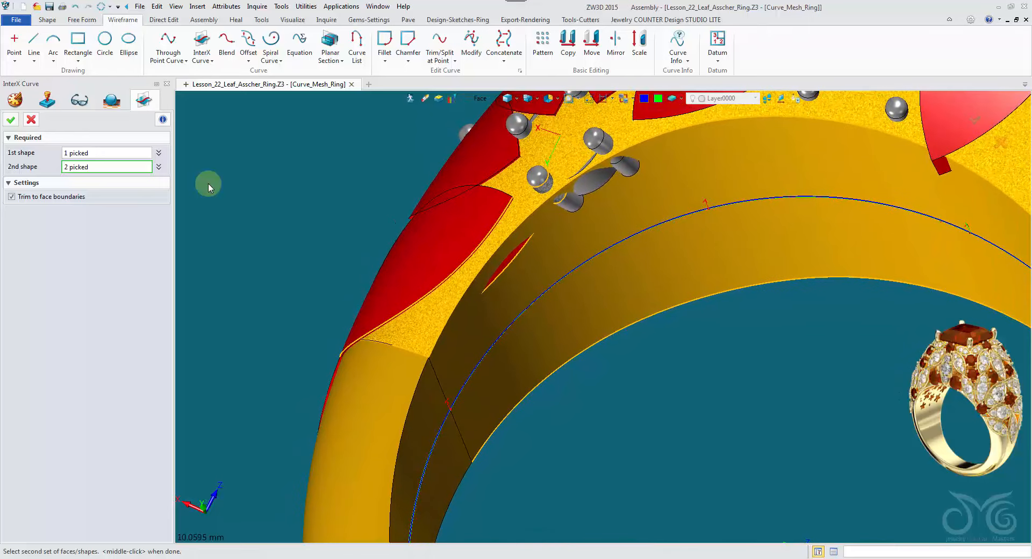
{"action": "left_click", "coordinate": [13, 119]}
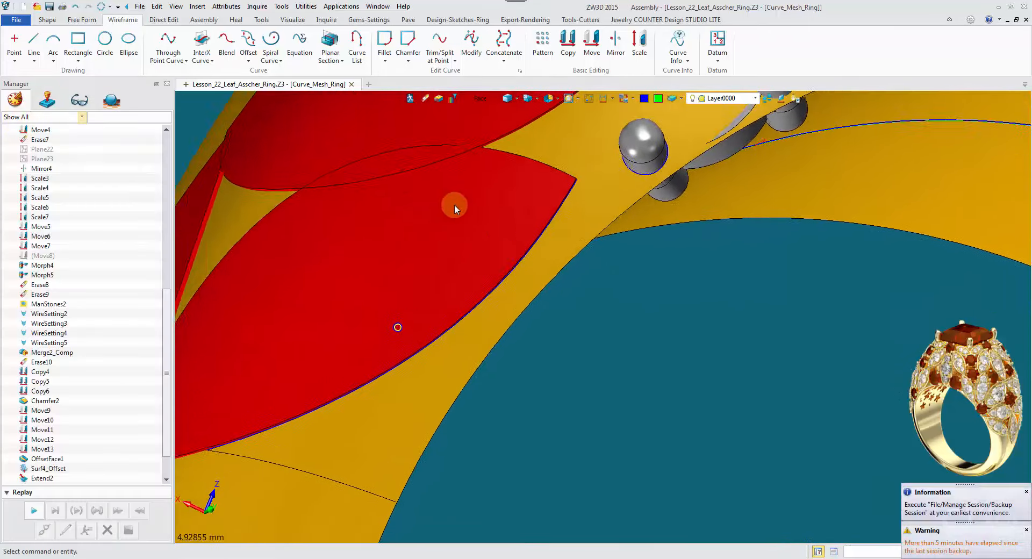
Blend the leaf and prong intersection curves with tangent continuity at both ends, a start weight of 0.650, and both curves trimmed.
{"action": "middle_click_drag", "start_coordinate": [453, 204], "coordinate": [510, 330]}
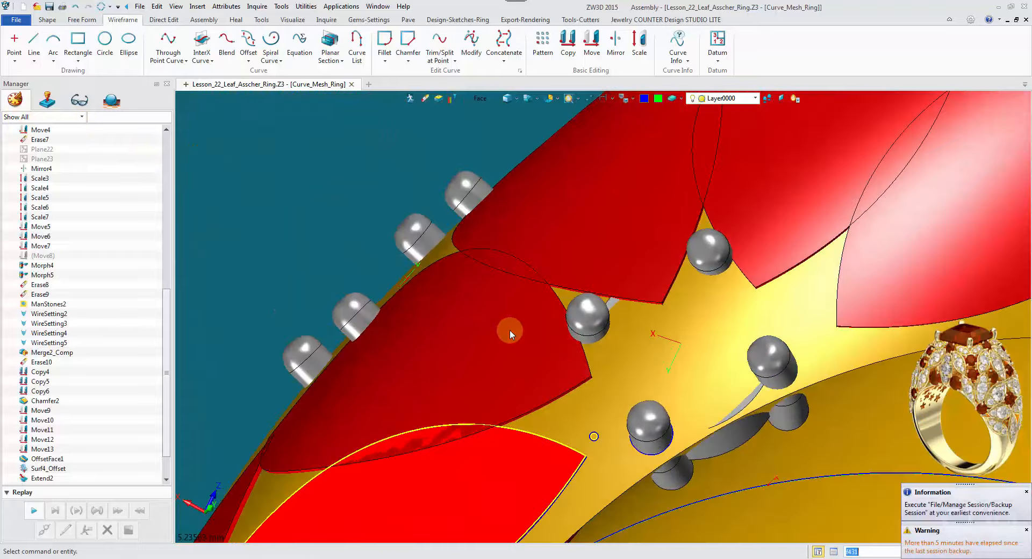
{"action": "right_click_drag", "start_coordinate": [510, 330], "coordinate": [490, 191]}
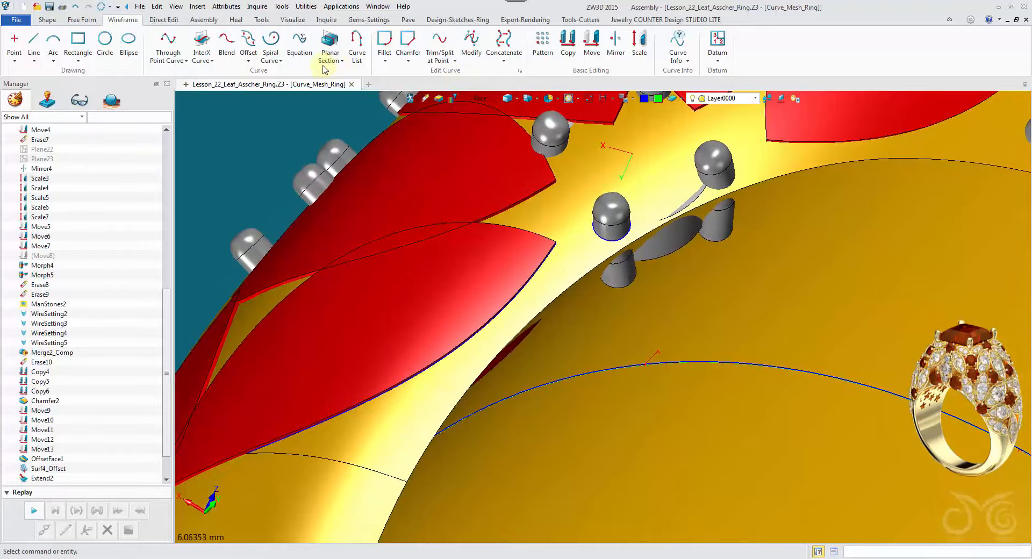
{"action": "left_click", "coordinate": [228, 49]}
{"action": "scroll", "coordinate": [554, 248], "scroll_direction": "up", "scroll_amount": 3}
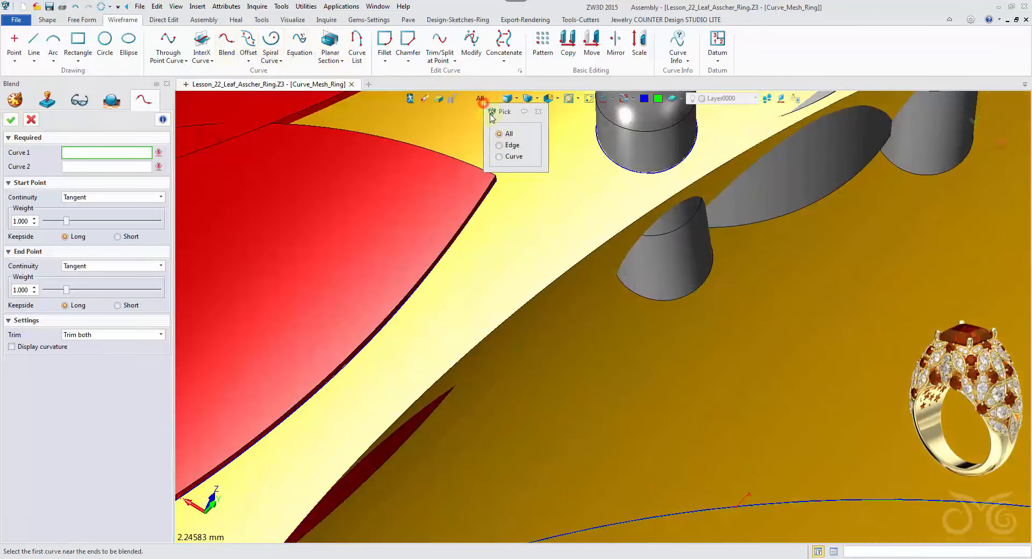
{"action": "scroll", "coordinate": [537, 178], "scroll_direction": "up", "scroll_amount": 3}
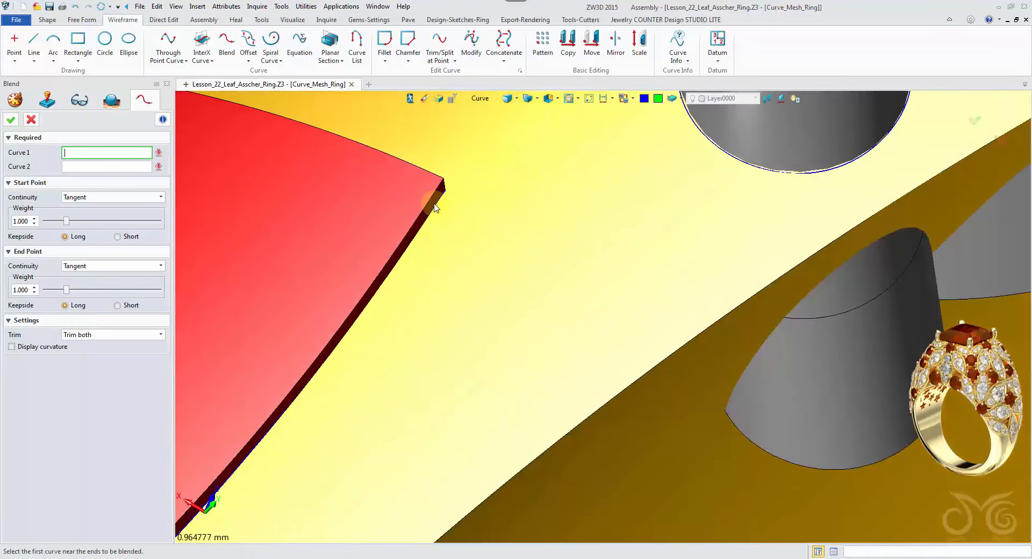
{"action": "left_click", "coordinate": [508, 98]}
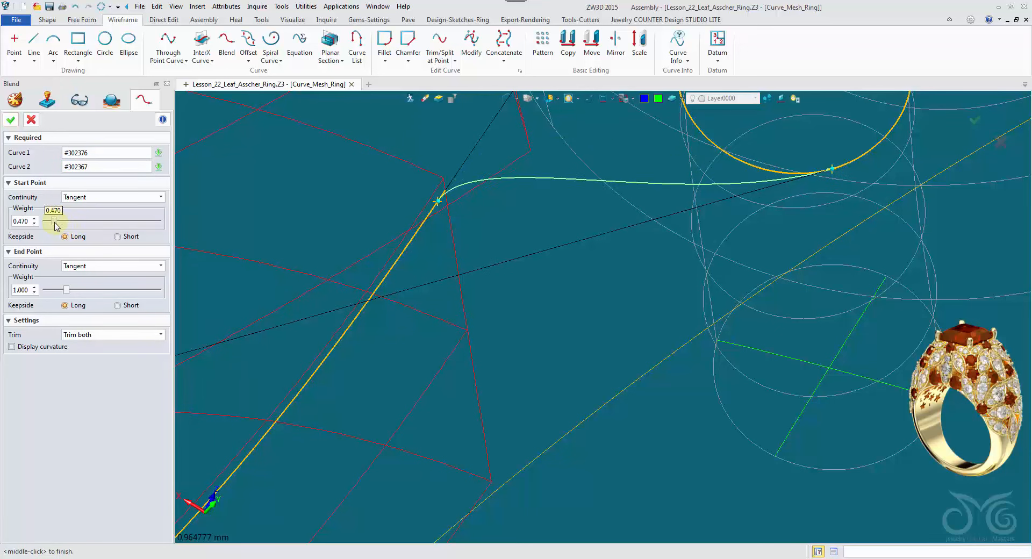
{"action": "left_click", "coordinate": [507, 106]}
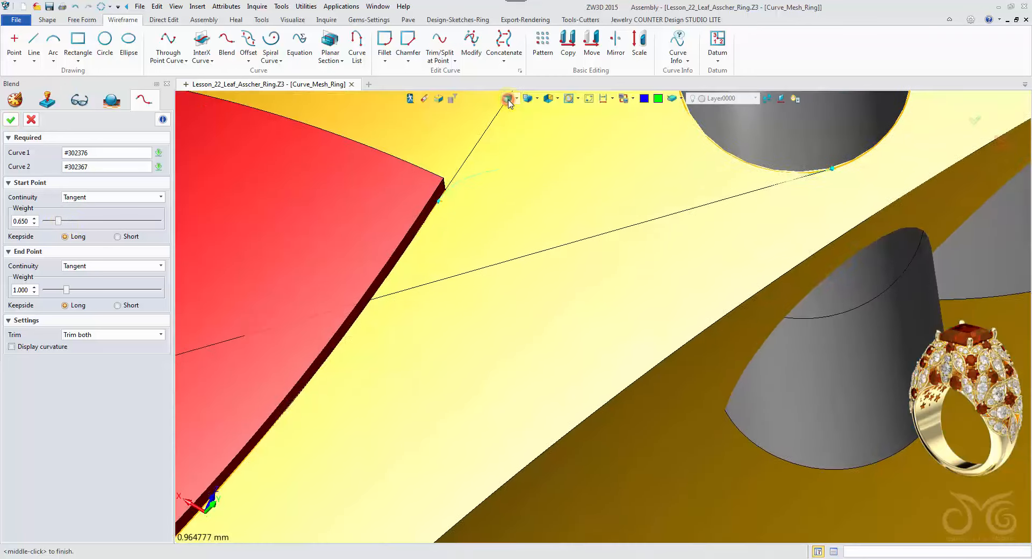
{"action": "left_click", "coordinate": [12, 120]}
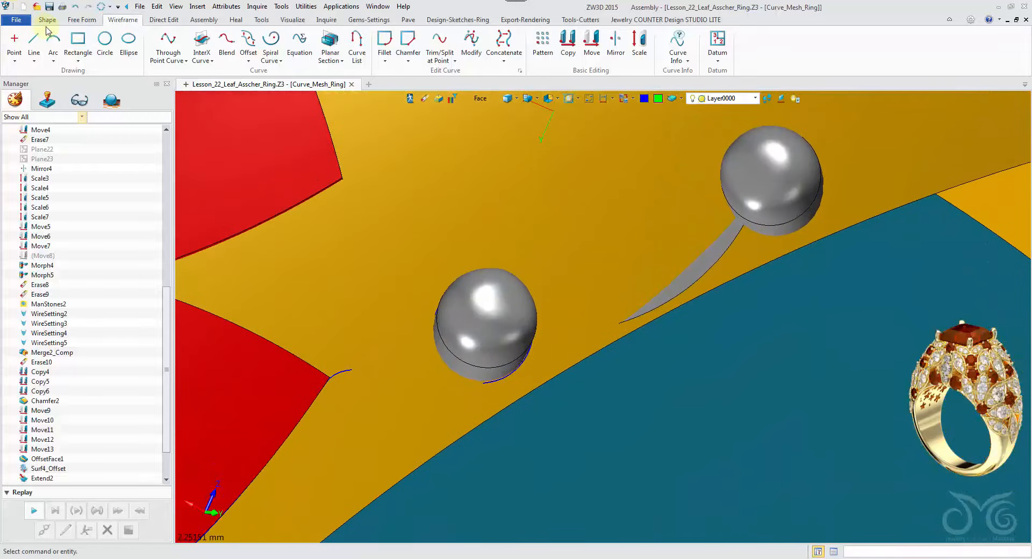
Draw a line from the prong's intersection curve to the inner edge of the outer ring face.
{"action": "left_click", "coordinate": [34, 43]}
{"action": "scroll", "coordinate": [486, 391], "scroll_direction": "up", "scroll_amount": 5}
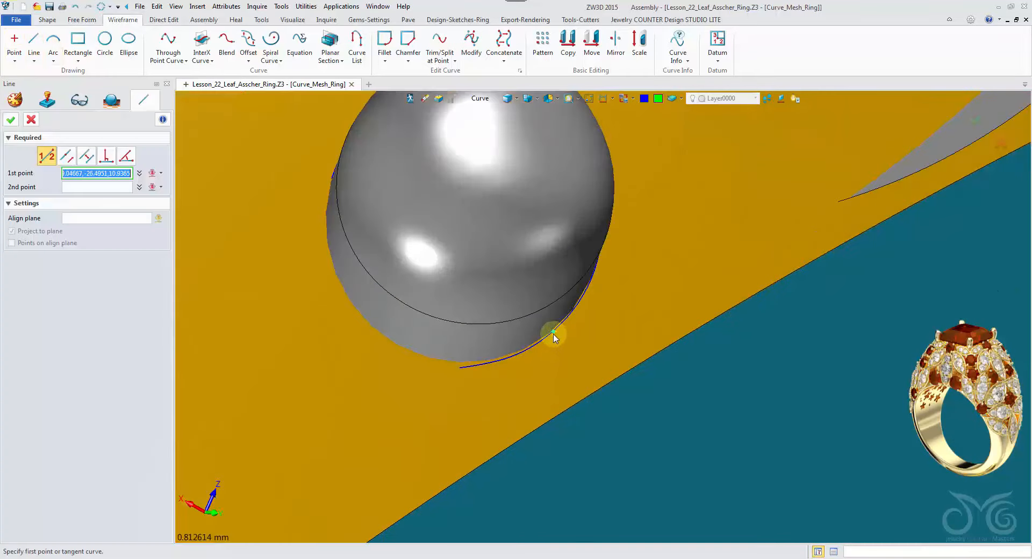
{"action": "right_click_drag", "start_coordinate": [606, 388], "coordinate": [621, 371]}
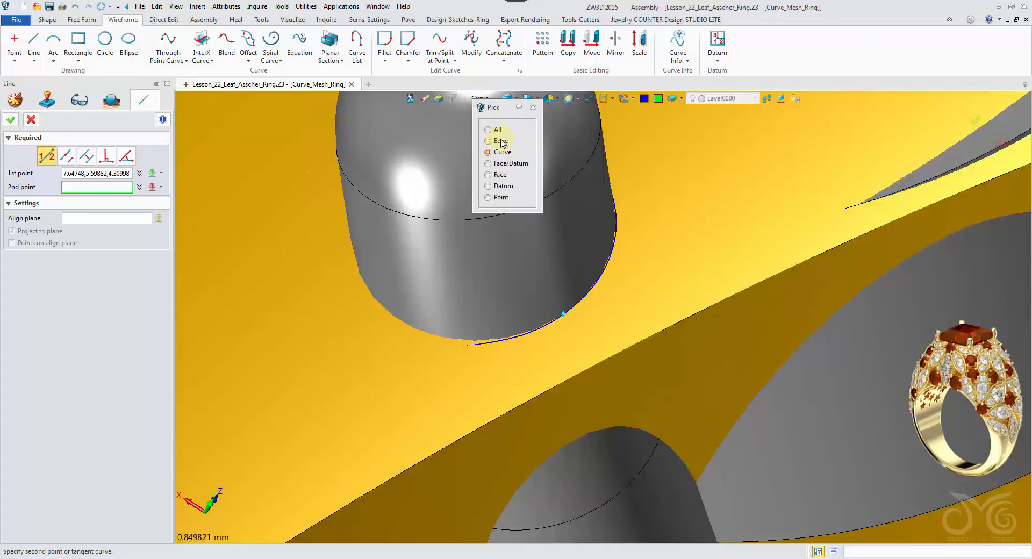
{"action": "left_click", "coordinate": [11, 120]}
Trim away the excess segments of the prong's intersection curve with One Touch Trim, leaving the blend joined to the line.
{"action": "right_click_drag", "start_coordinate": [274, 202], "coordinate": [455, 71]}
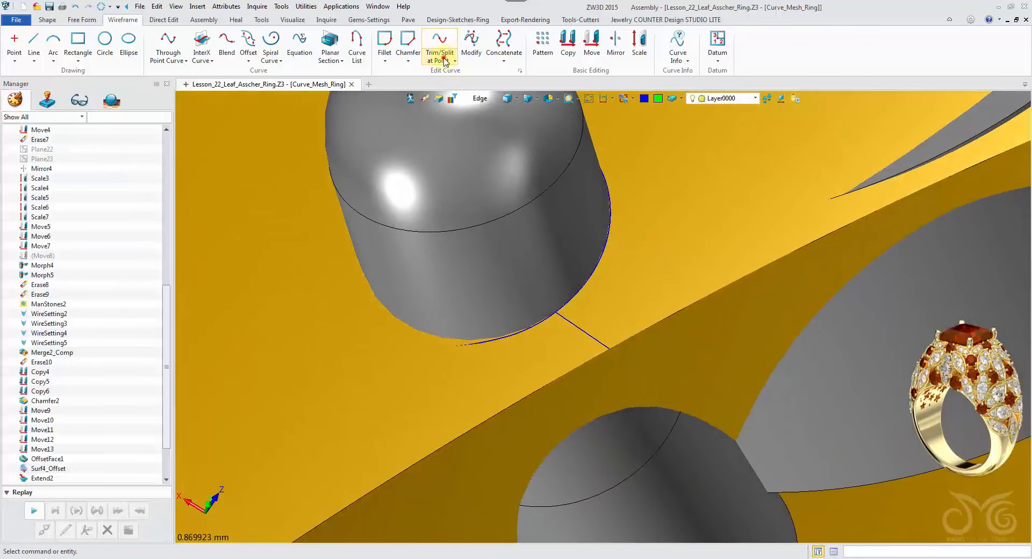
{"action": "left_click", "coordinate": [445, 60]}
{"action": "left_click", "coordinate": [463, 78]}
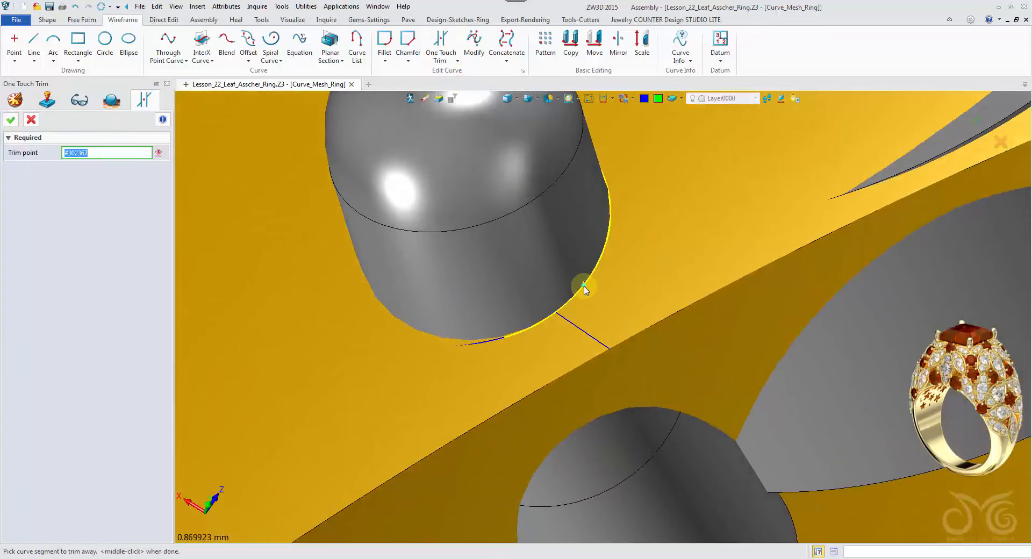
{"action": "right_click_drag", "start_coordinate": [584, 286], "coordinate": [625, 286]}
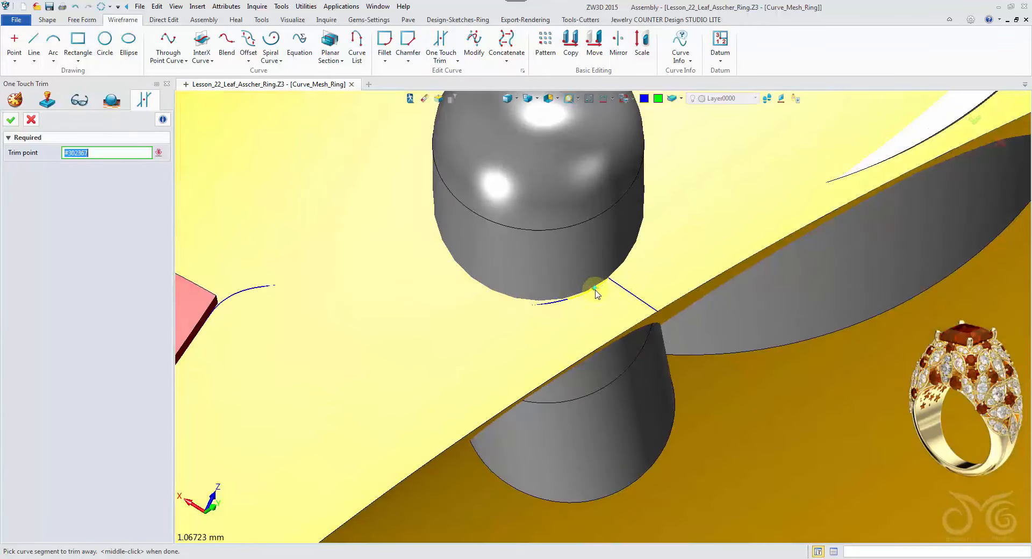
{"action": "left_click", "coordinate": [540, 306]}
{"action": "mouse_move", "coordinate": [540, 306]}
{"action": "right_mouse_down"}
{"action": "mouse_move", "coordinate": [373, 332]}
{"action": "mouse_move", "coordinate": [338, 238]}
{"action": "mouse_move", "coordinate": [391, 291]}
{"action": "mouse_move", "coordinate": [377, 331]}
{"action": "mouse_move", "coordinate": [458, 293]}
{"action": "mouse_move", "coordinate": [575, 168]}
{"action": "mouse_move", "coordinate": [480, 189]}
{"action": "mouse_move", "coordinate": [508, 188]}
{"action": "right_mouse_up"}
{"action": "scroll", "coordinate": [508, 188], "scroll_direction": "down", "scroll_amount": 3}
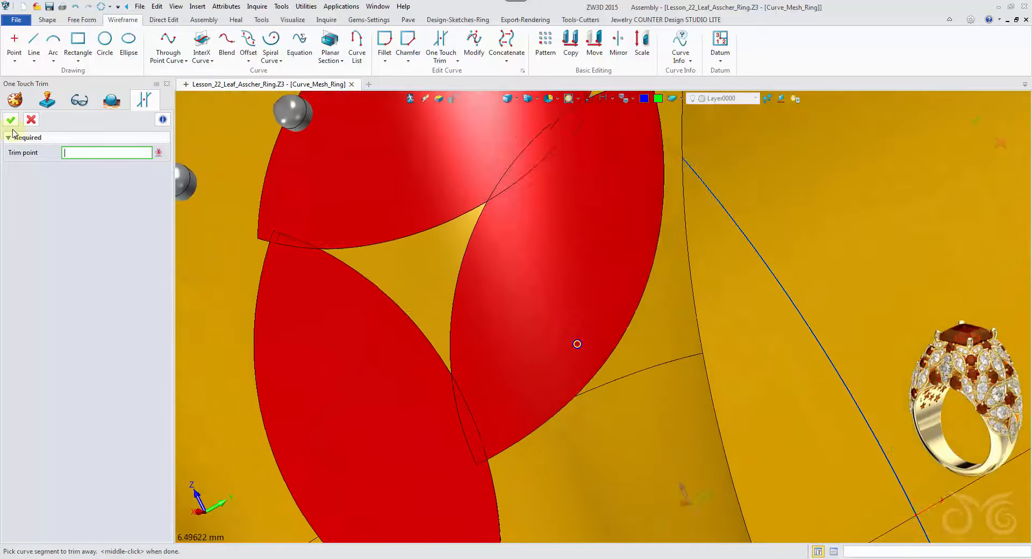
{"action": "left_click", "coordinate": [33, 121]}
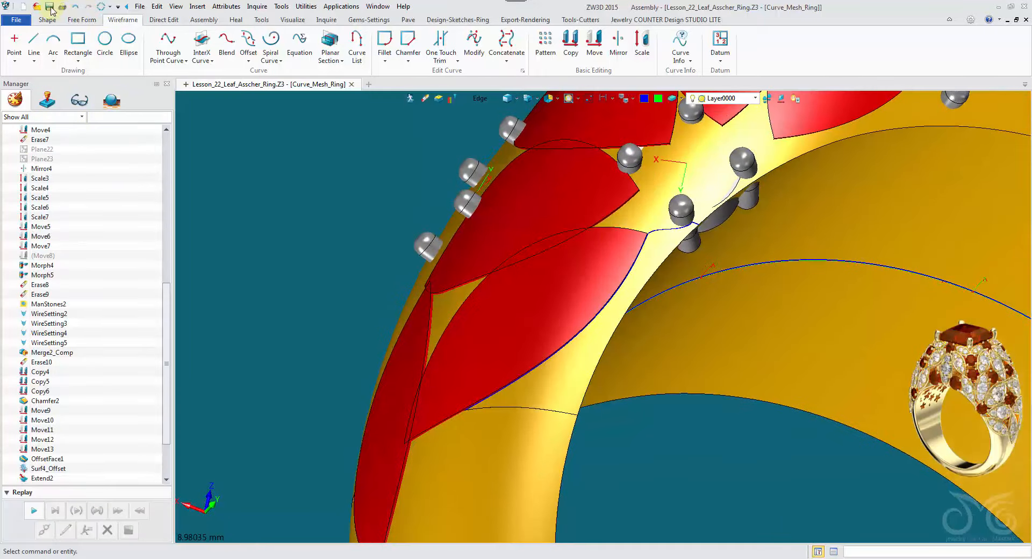
Split the outer ring face in place with the four connected curves along the leaf and prong, without keeping the curves.
{"action": "left_click", "coordinate": [82, 20]}
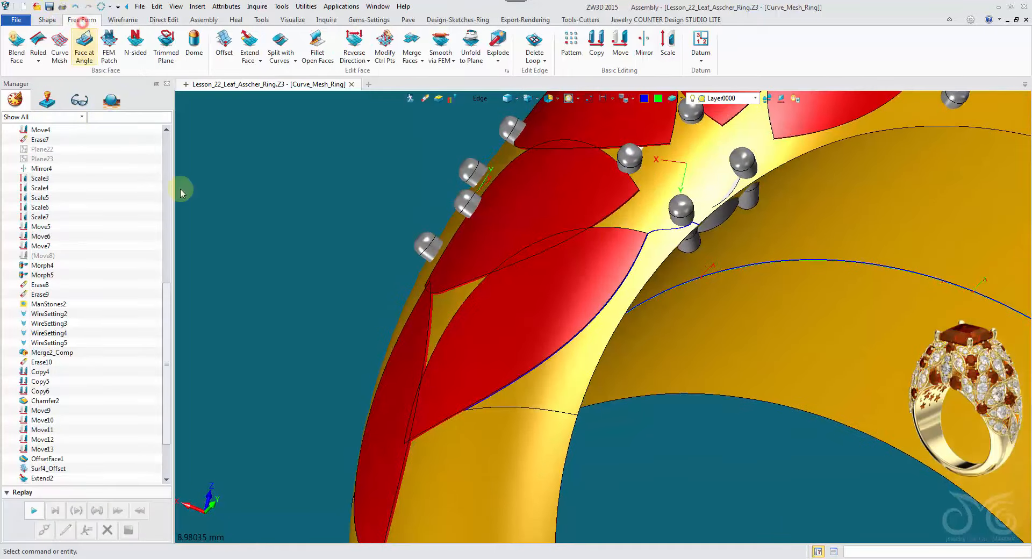
{"action": "left_click", "coordinate": [280, 43]}
{"action": "scroll", "coordinate": [541, 339], "scroll_direction": "up", "scroll_amount": 3}
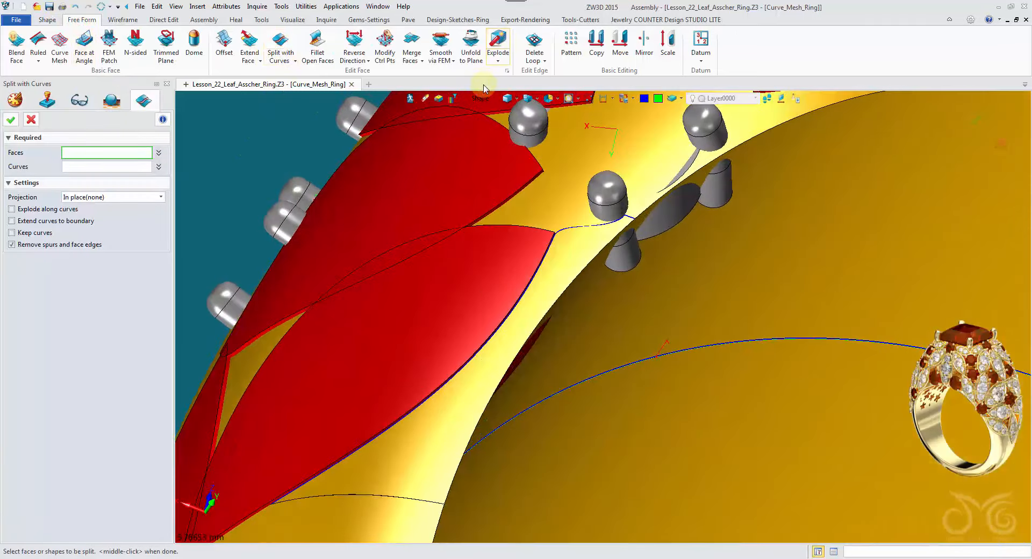
{"action": "left_click", "coordinate": [559, 190]}
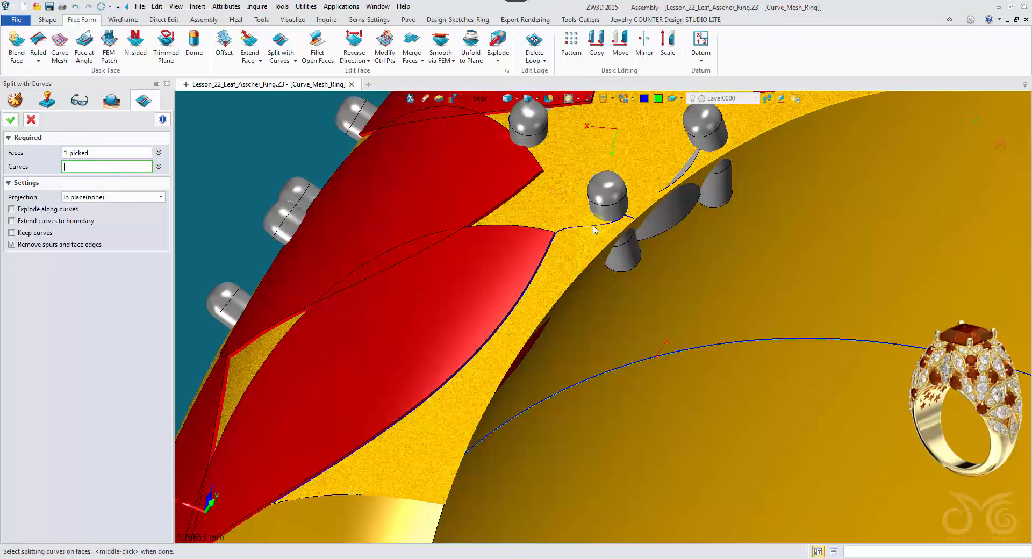
{"action": "left_click", "coordinate": [483, 99]}
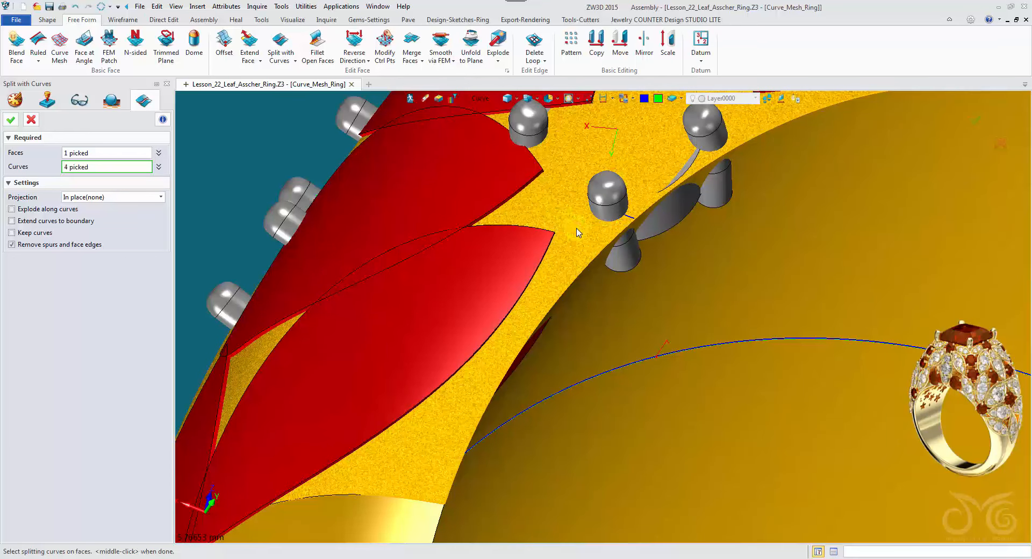
{"action": "scroll", "coordinate": [639, 219], "scroll_direction": "down", "scroll_amount": 5}
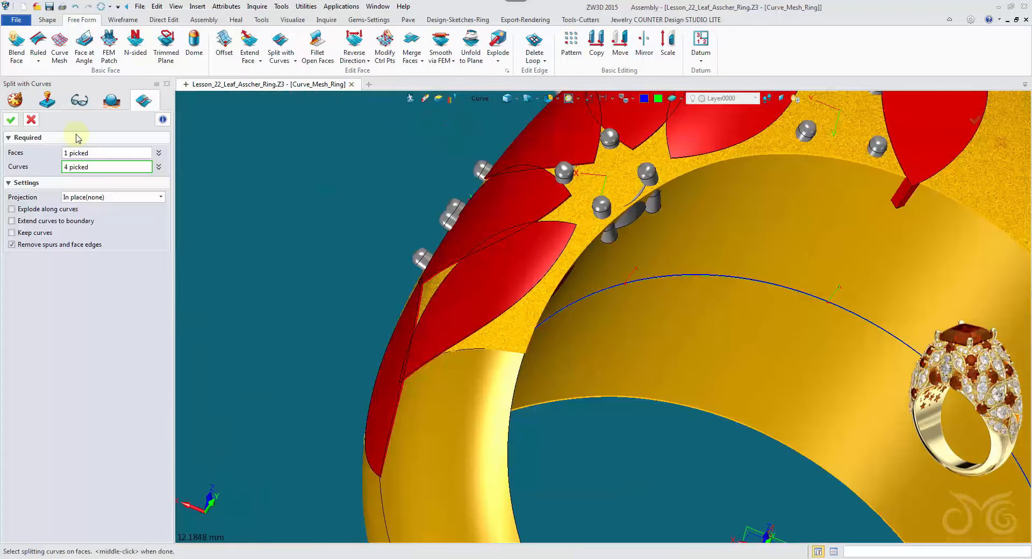
{"action": "left_click", "coordinate": [11, 122]}
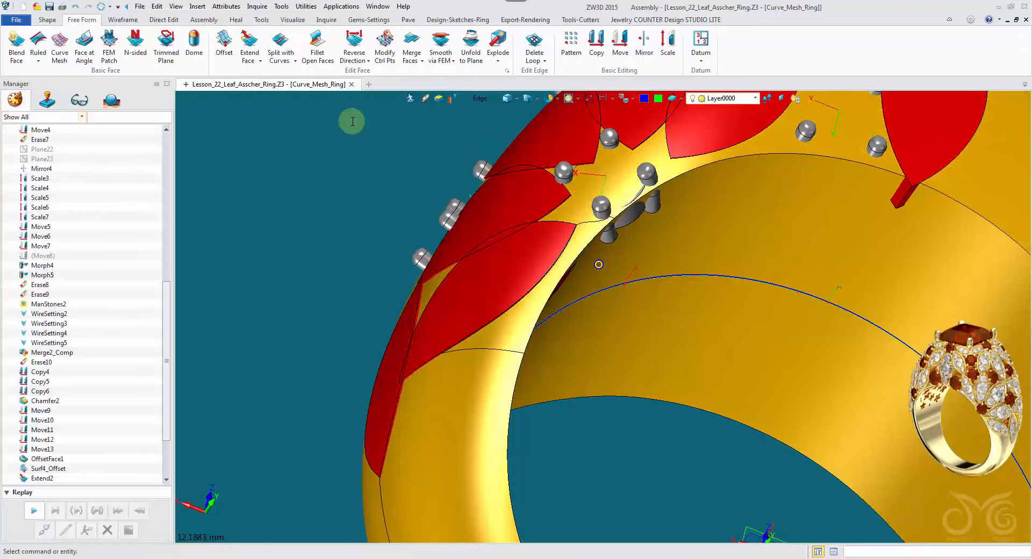
Erase the split upper portion of the outer ring face surrounding the leaves and wire settings.
{"action": "right_click_drag", "start_coordinate": [353, 122], "coordinate": [392, 100]}
{"action": "left_click", "coordinate": [484, 99]}
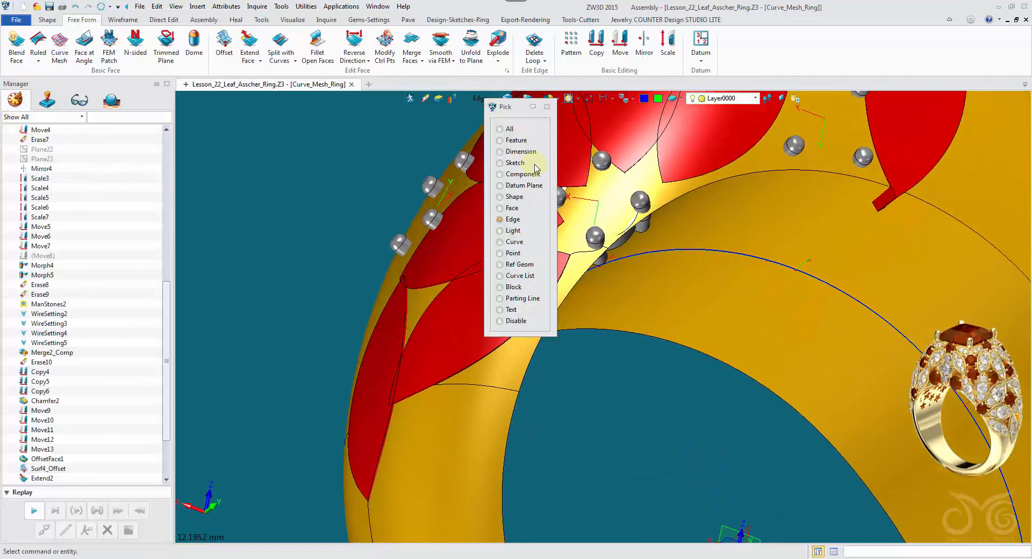
{"action": "left_click", "coordinate": [513, 208]}
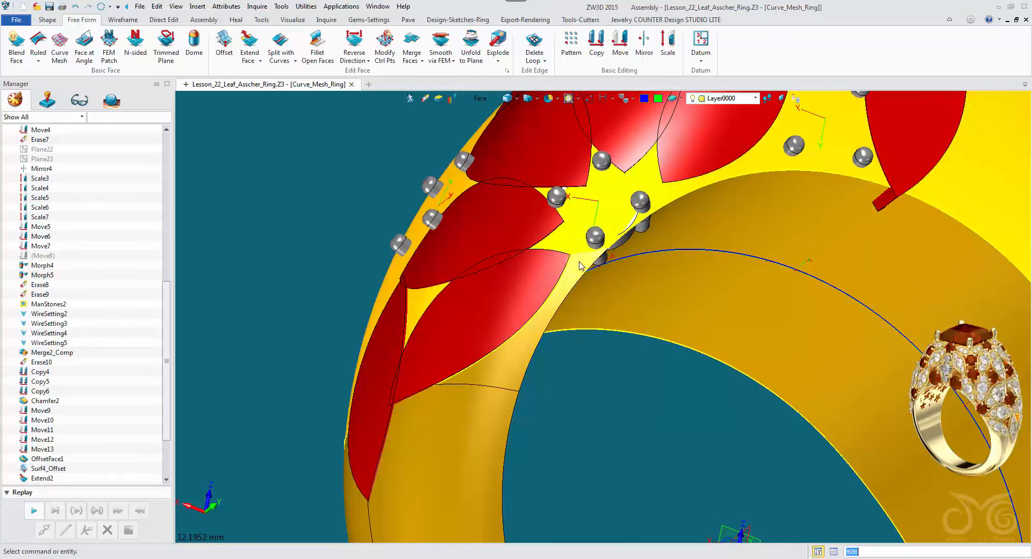
{"action": "mouse_move", "coordinate": [580, 261]}
{"action": "right_mouse_down"}
{"action": "mouse_move", "coordinate": [567, 237]}
{"action": "mouse_move", "coordinate": [595, 258]}
{"action": "mouse_move", "coordinate": [806, 284]}
{"action": "right_mouse_up"}
{"action": "scroll", "coordinate": [566, 237], "scroll_direction": "down", "scroll_amount": 3}
{"action": "right_click", "coordinate": [850, 264]}
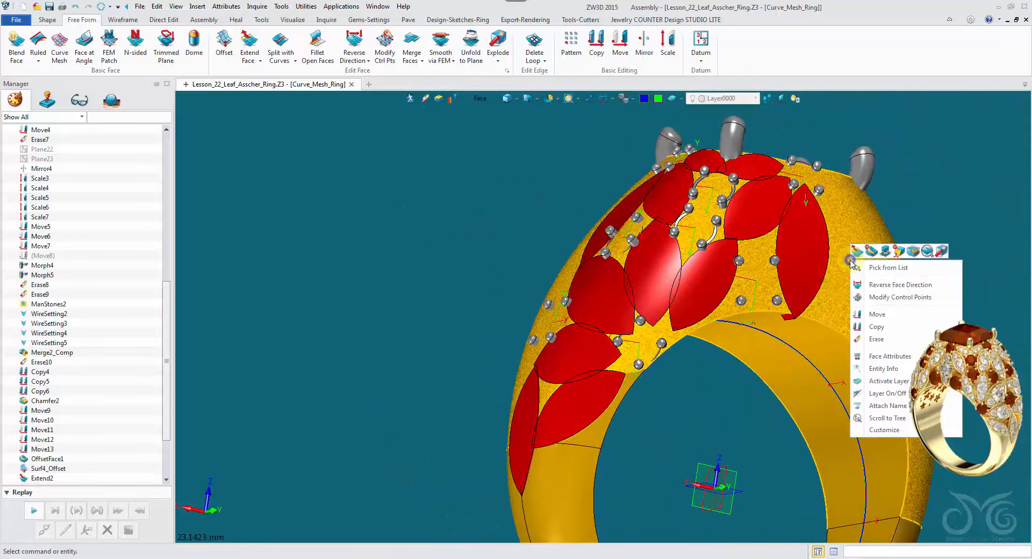
{"action": "left_click", "coordinate": [881, 340]}
Offset the inner ring face by -0.1, keeping the original surface.
{"action": "right_click_drag", "start_coordinate": [854, 344], "coordinate": [774, 389]}
{"action": "scroll", "coordinate": [771, 385], "scroll_direction": "up", "scroll_amount": 4}
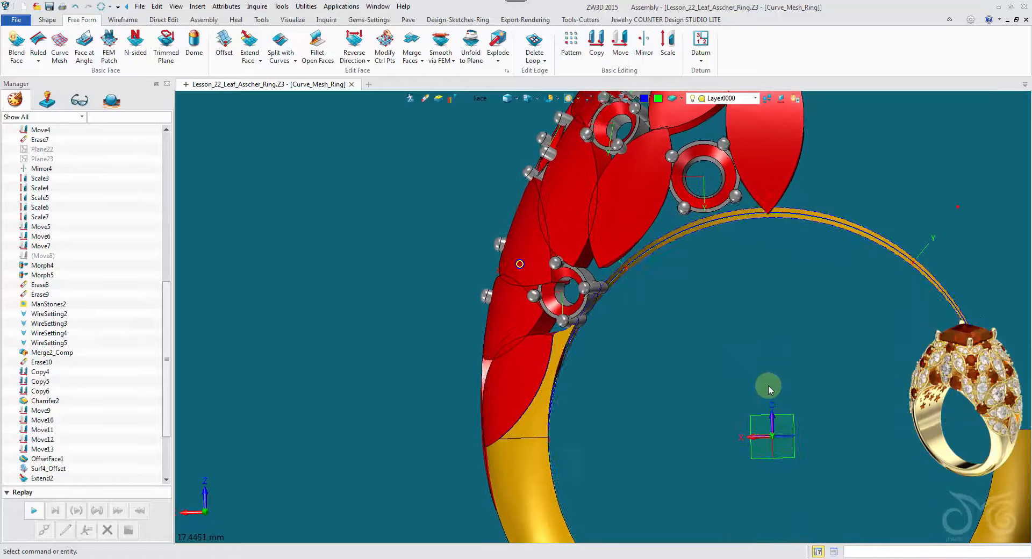
{"action": "scroll", "coordinate": [769, 385], "scroll_direction": "down", "scroll_amount": 3}
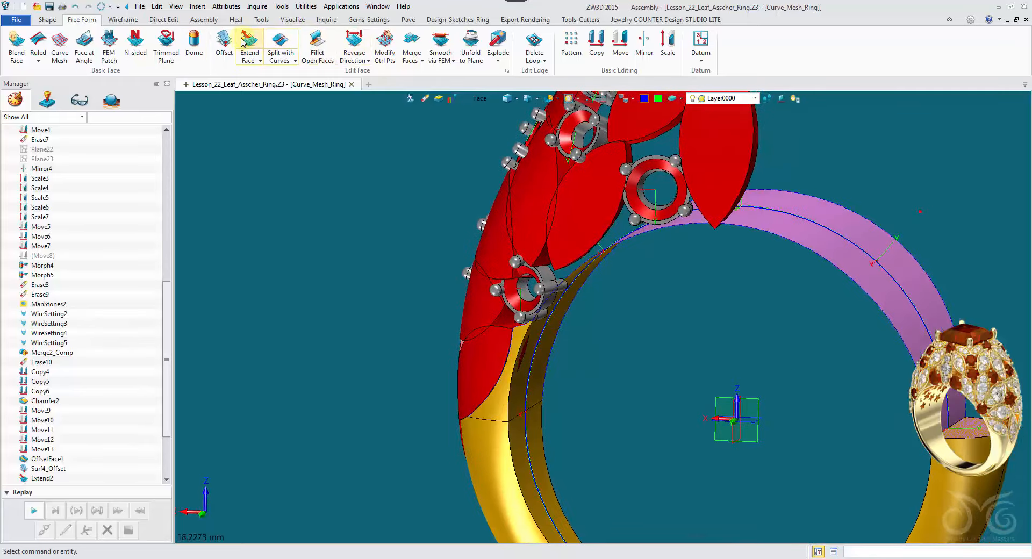
{"action": "left_click", "coordinate": [225, 43]}
{"action": "left_click", "coordinate": [804, 279]}
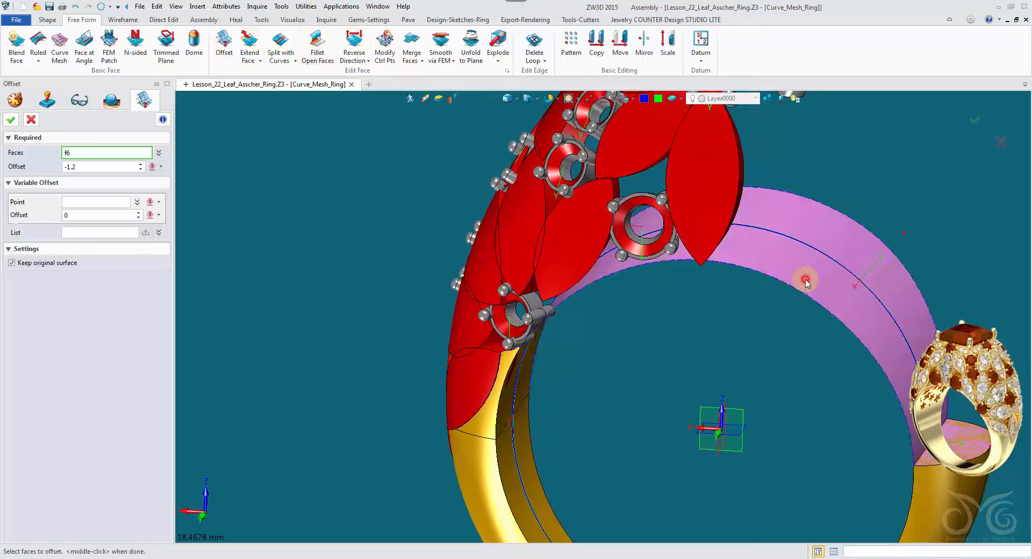
{"action": "right_click_drag", "start_coordinate": [556, 329], "coordinate": [323, 271]}
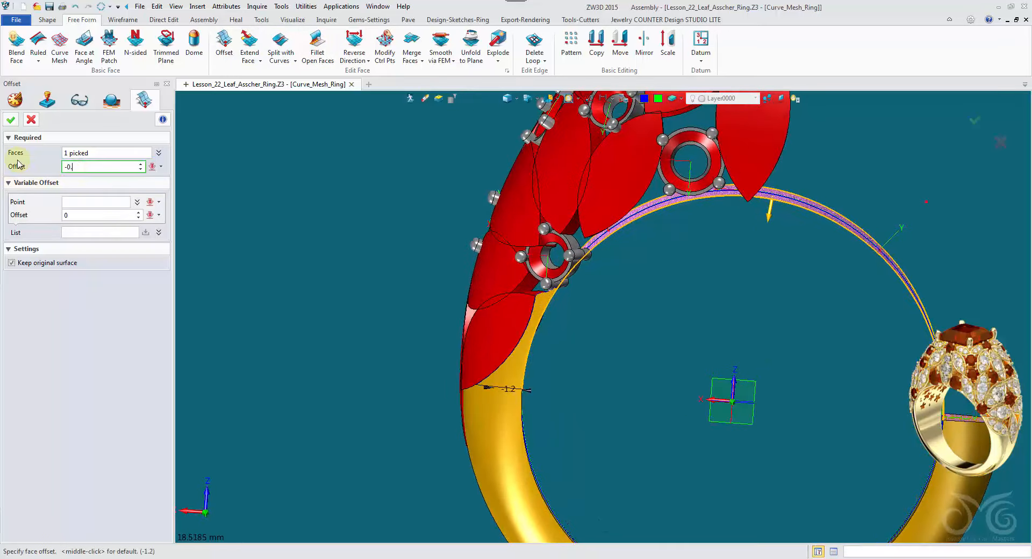
{"action": "left_click", "coordinate": [13, 119]}
{"action": "right_click_drag", "start_coordinate": [313, 199], "coordinate": [298, 171]}
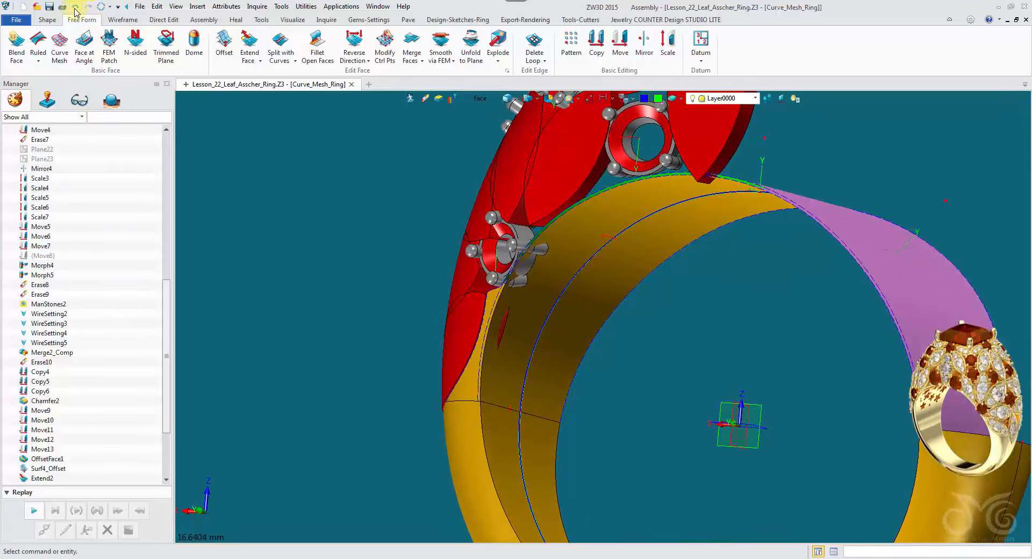
{"action": "left_click", "coordinate": [225, 46]}
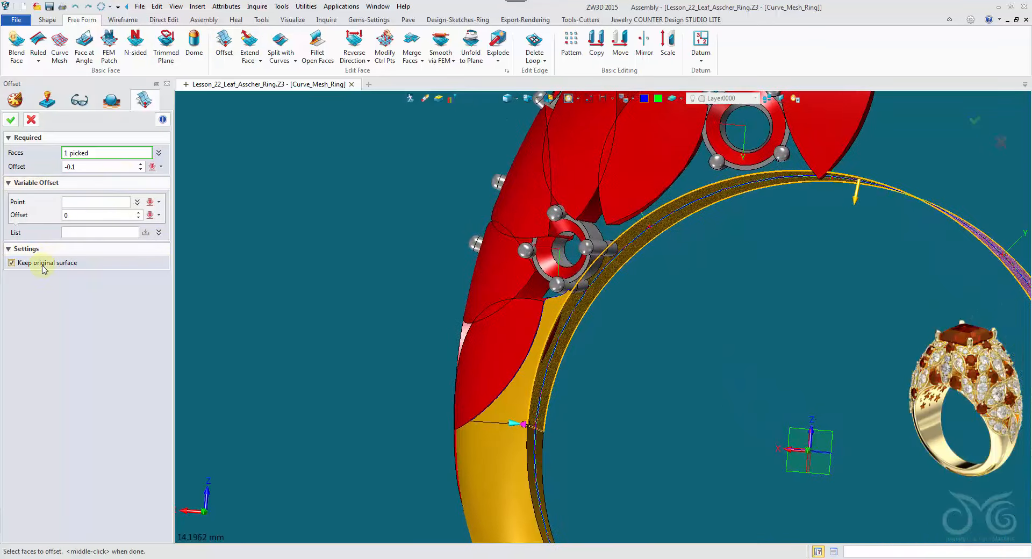
{"action": "left_click", "coordinate": [11, 119]}
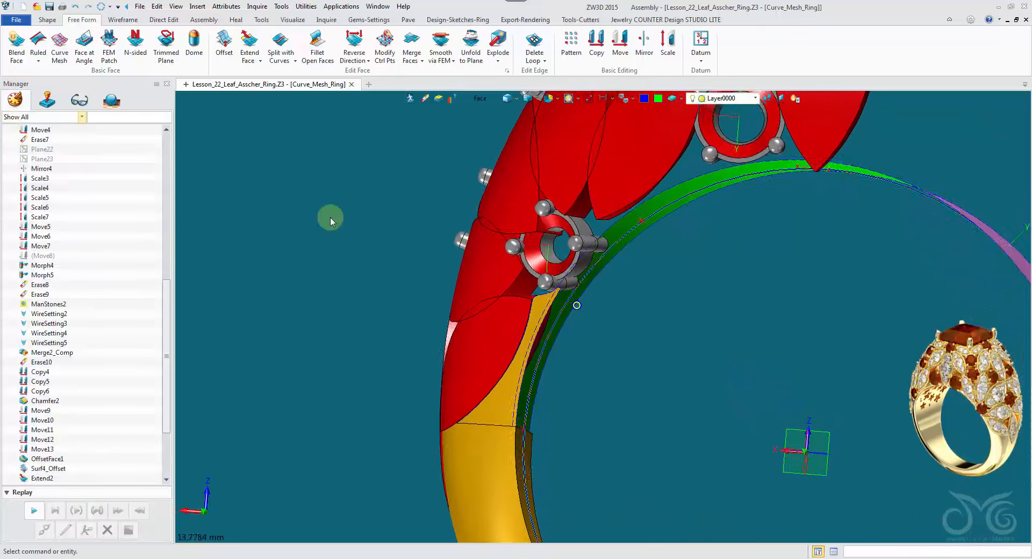
Extend the green inner face by 1 mm along two of its edges, using linear extension.
{"action": "left_click", "coordinate": [251, 43]}
{"action": "left_click", "coordinate": [549, 144]}
{"action": "left_click", "coordinate": [531, 143]}
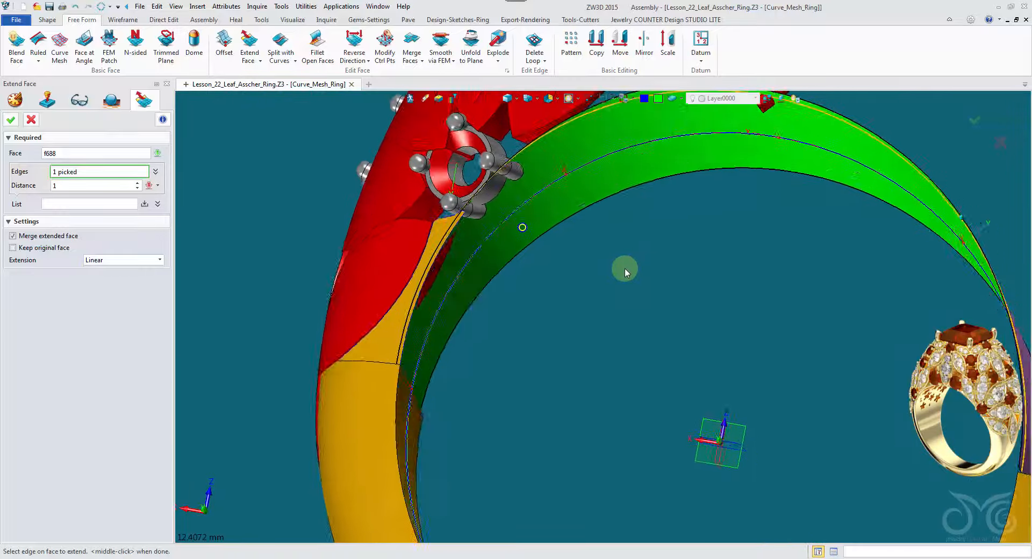
{"action": "middle_click_drag", "start_coordinate": [625, 268], "coordinate": [347, 356]}
{"action": "left_click", "coordinate": [335, 358]}
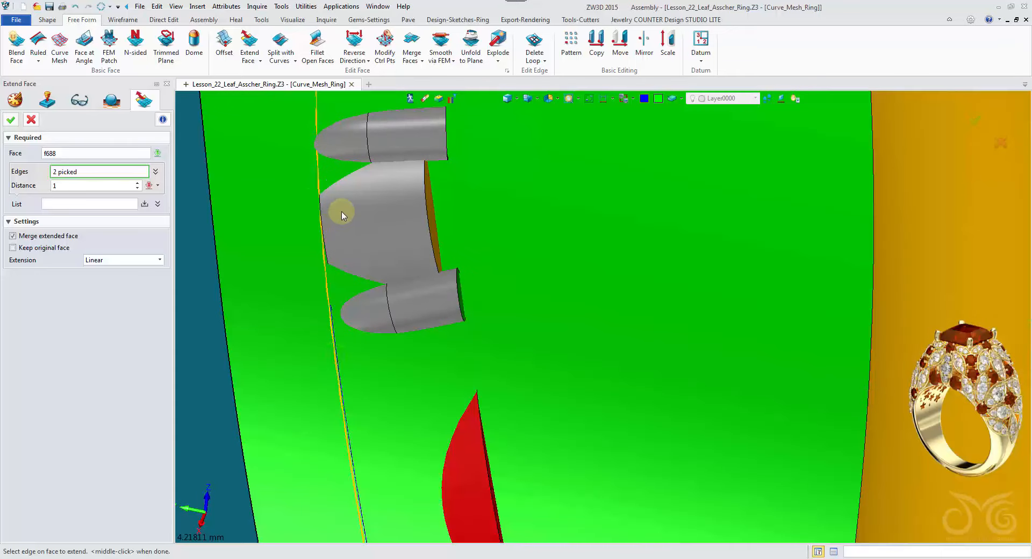
{"action": "middle_click_drag", "start_coordinate": [420, 352], "coordinate": [642, 251]}
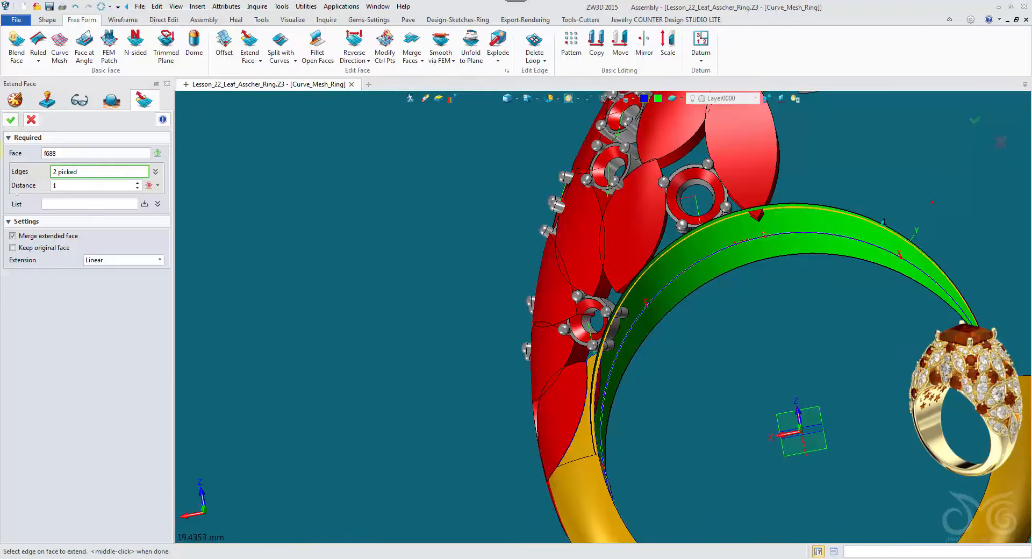
{"action": "left_click", "coordinate": [11, 119]}
Trim the lowest stone setting with its prongs and the leaves protruding into the finger hole, using the extended green face.
{"action": "middle_click_drag", "start_coordinate": [381, 285], "coordinate": [511, 125]}
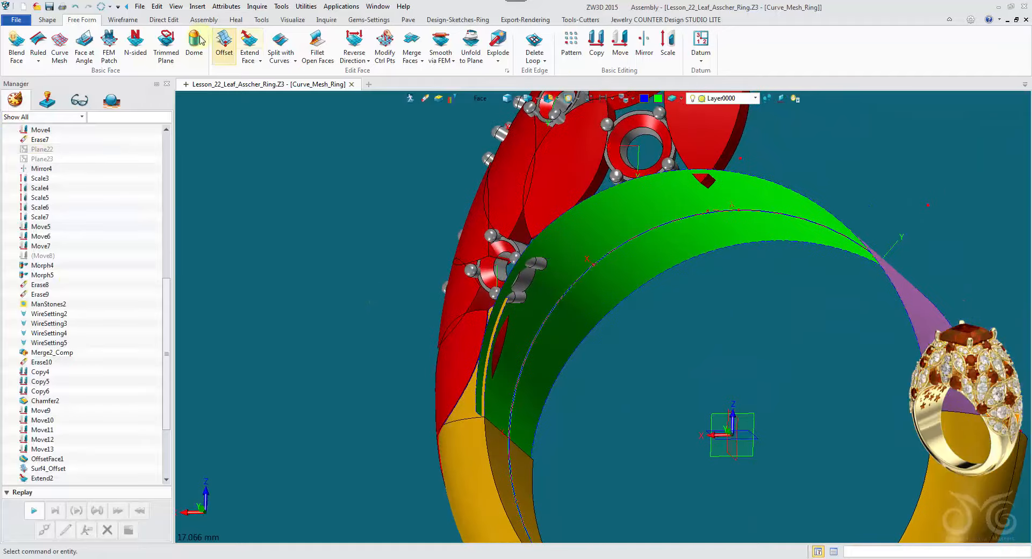
{"action": "left_click", "coordinate": [47, 20]}
{"action": "left_click", "coordinate": [433, 43]}
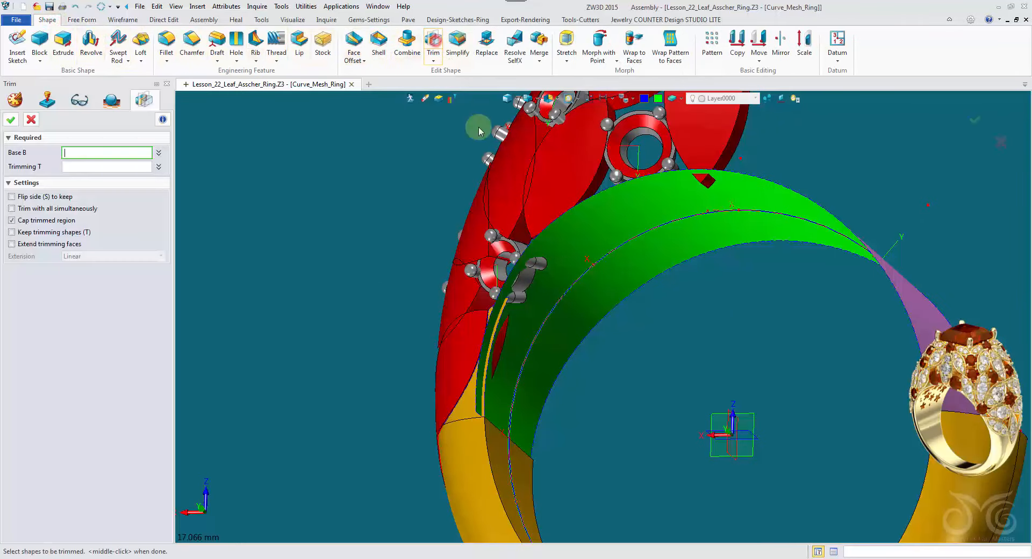
{"action": "middle_click_drag", "start_coordinate": [531, 288], "coordinate": [536, 263]}
{"action": "left_click", "coordinate": [536, 263]}
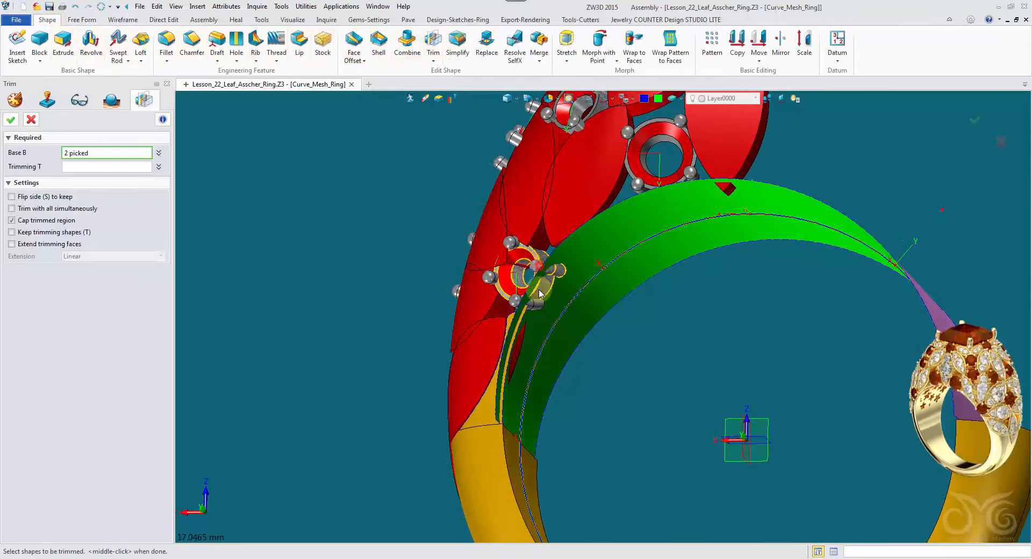
{"action": "left_click", "coordinate": [492, 334]}
{"action": "left_click", "coordinate": [571, 248]}
{"action": "left_click", "coordinate": [727, 145]}
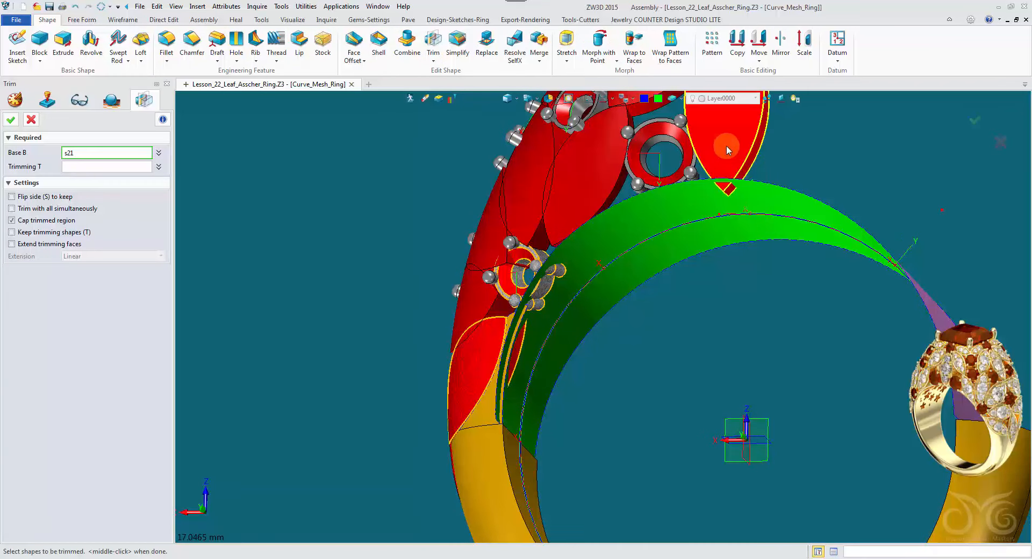
{"action": "left_click", "coordinate": [261, 183]}
{"action": "left_click", "coordinate": [676, 241]}
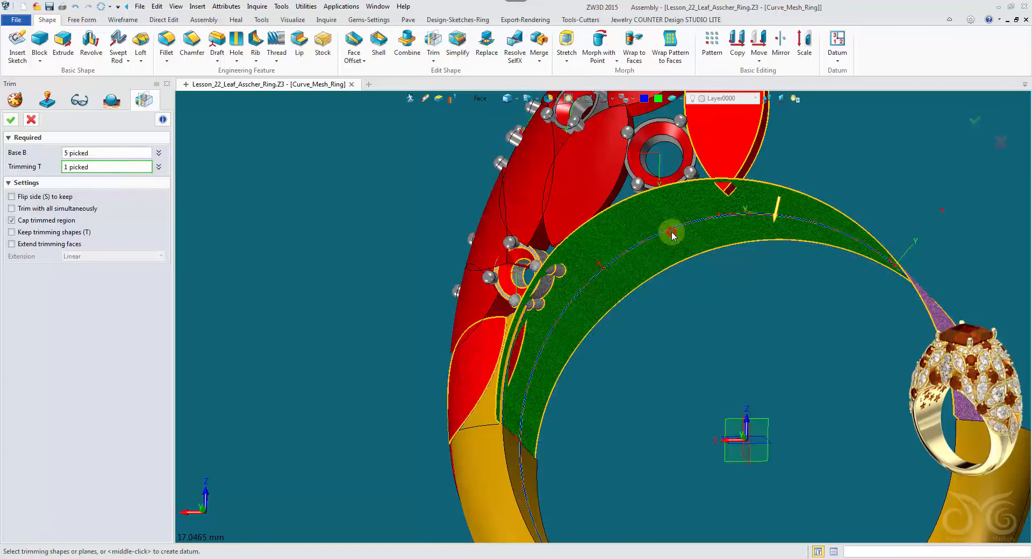
{"action": "left_click", "coordinate": [14, 123]}
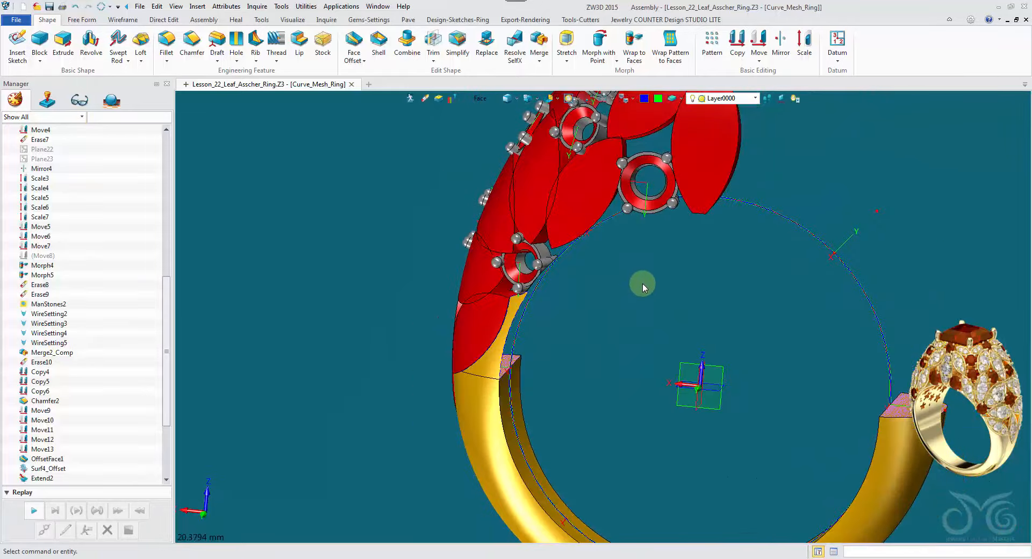
Unblank the hidden inner band with the flower-shaped cutouts.
{"action": "right_click", "coordinate": [643, 284]}
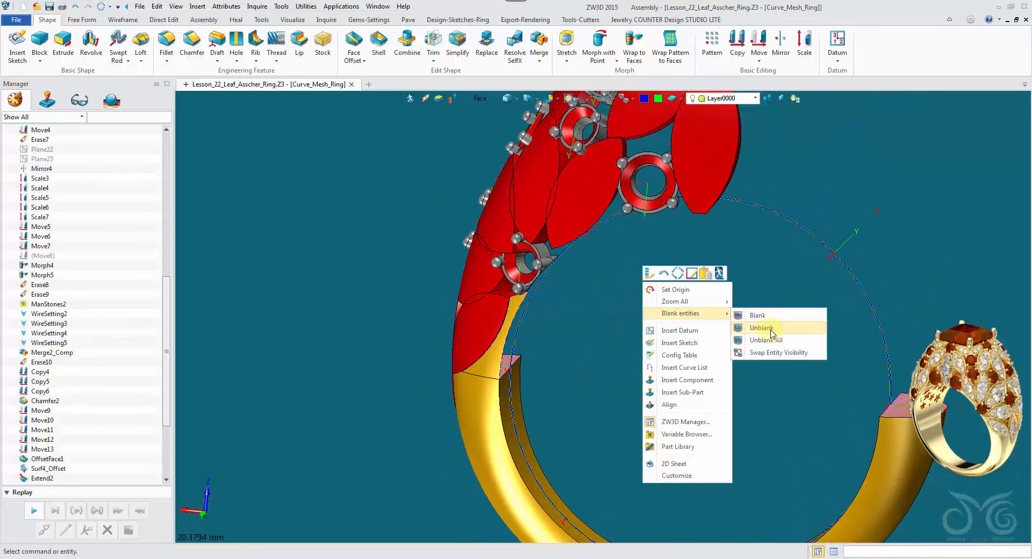
{"action": "left_click", "coordinate": [771, 332]}
{"action": "left_click", "coordinate": [665, 216]}
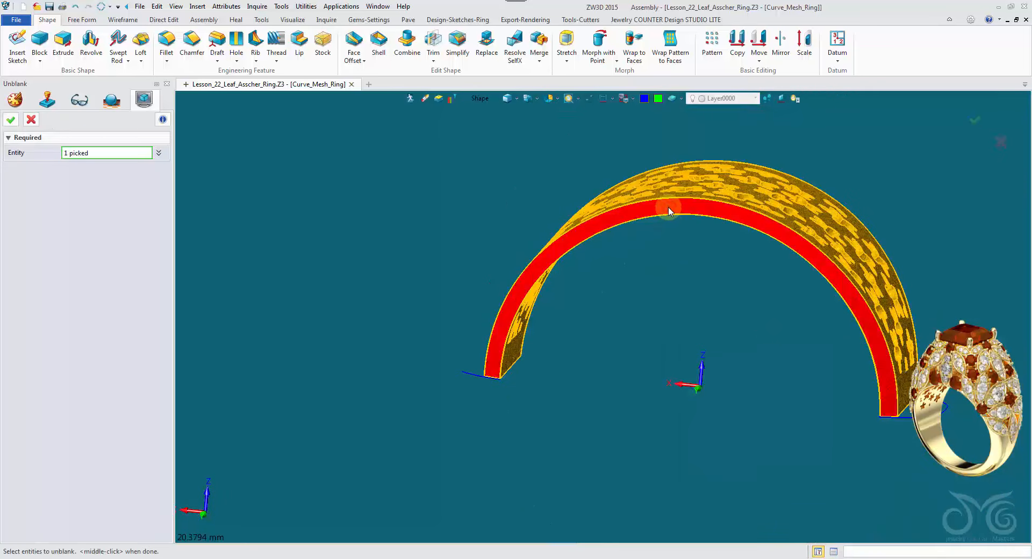
{"action": "left_click", "coordinate": [10, 119]}
Try to erase the small gold side face between the lowest leaf and the shank's inner edge.
{"action": "scroll", "coordinate": [295, 220], "scroll_direction": "up", "scroll_amount": 5}
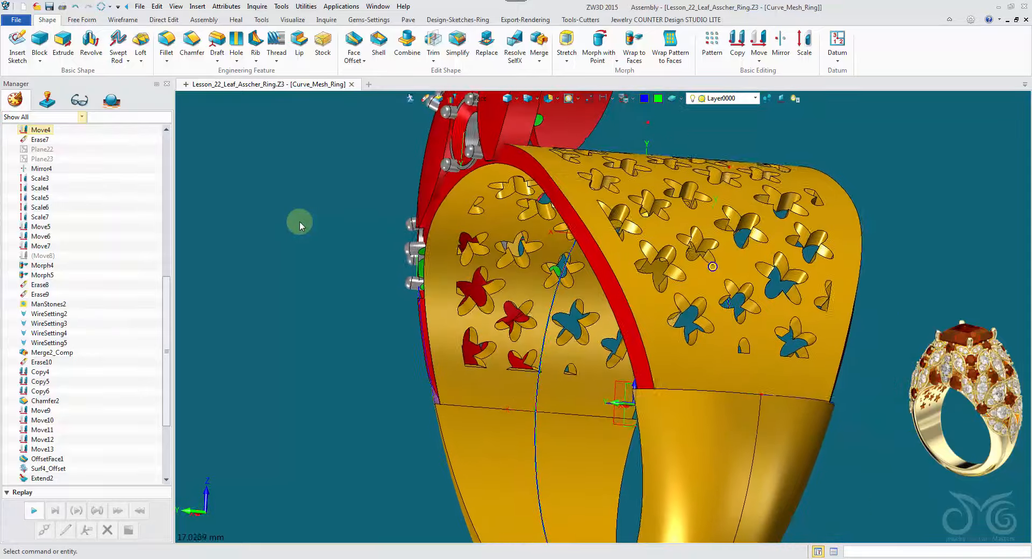
{"action": "scroll", "coordinate": [299, 221], "scroll_direction": "up", "scroll_amount": 6}
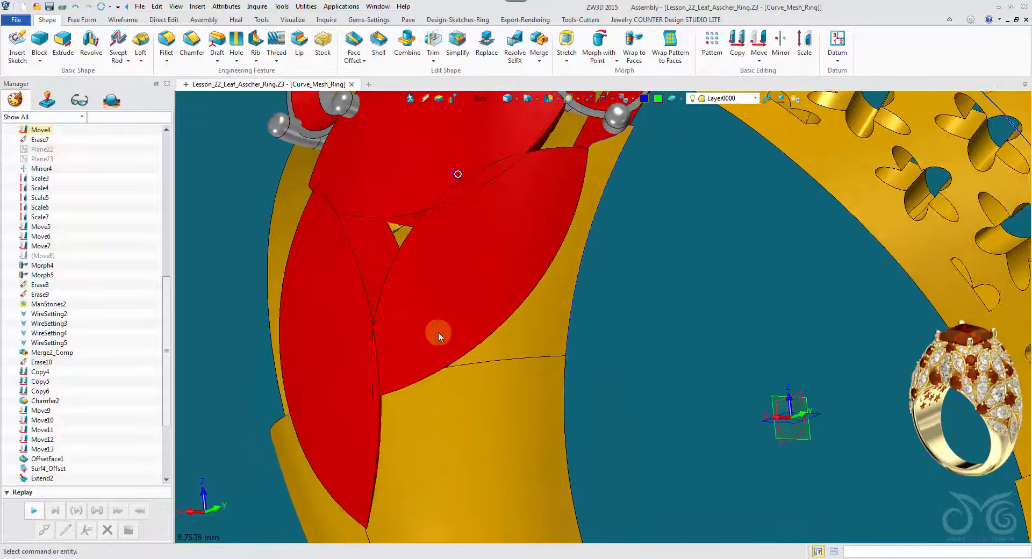
{"action": "key", "text": "F8"}
{"action": "right_click_drag", "start_coordinate": [501, 453], "coordinate": [669, 286]}
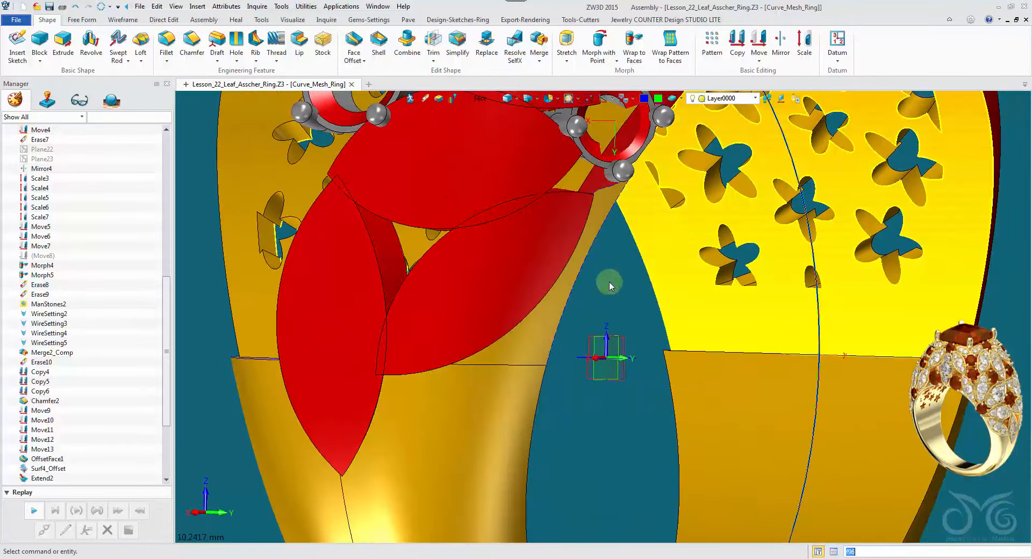
{"action": "right_click", "coordinate": [547, 323]}
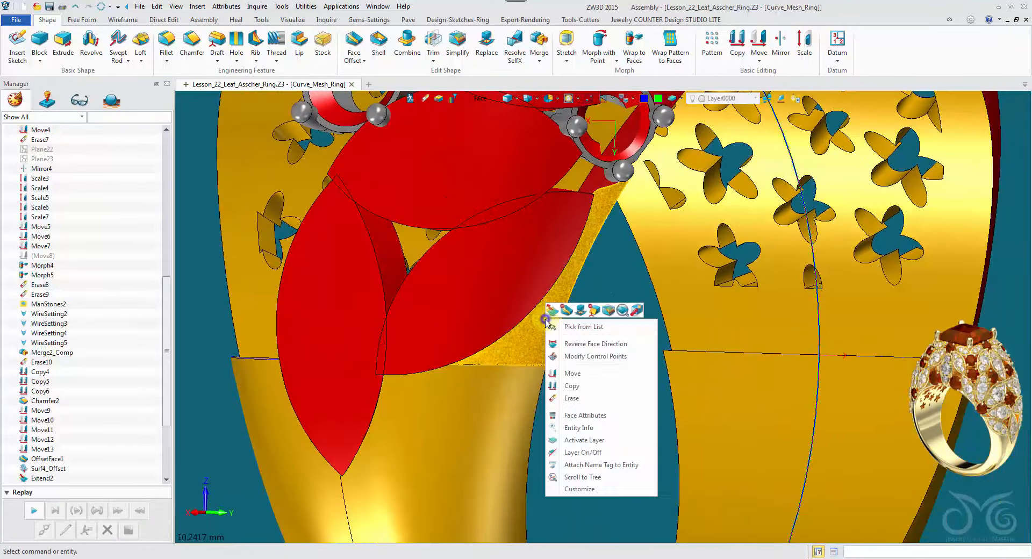
{"action": "left_click", "coordinate": [591, 397]}
{"action": "mouse_move", "coordinate": [591, 398]}
{"action": "right_mouse_down"}
{"action": "mouse_move", "coordinate": [536, 380]}
{"action": "mouse_move", "coordinate": [488, 409]}
{"action": "right_mouse_up"}
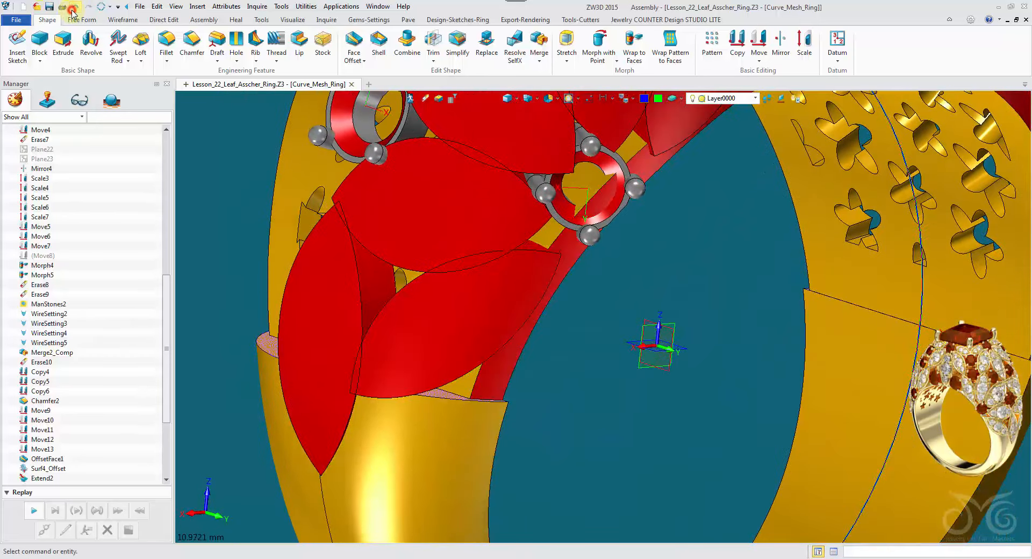
{"action": "left_click", "coordinate": [73, 11]}
Extrude the small gold side face beside the lowest leaf 0.447 mm in the -Y direction as a separate base shape.
{"action": "mouse_move", "coordinate": [537, 161]}
{"action": "right_mouse_down"}
{"action": "mouse_move", "coordinate": [449, 174]}
{"action": "mouse_move", "coordinate": [346, 218]}
{"action": "mouse_move", "coordinate": [350, 232]}
{"action": "mouse_move", "coordinate": [397, 215]}
{"action": "mouse_move", "coordinate": [372, 85]}
{"action": "right_mouse_up"}
{"action": "scroll", "coordinate": [397, 215], "scroll_direction": "up", "scroll_amount": 3}
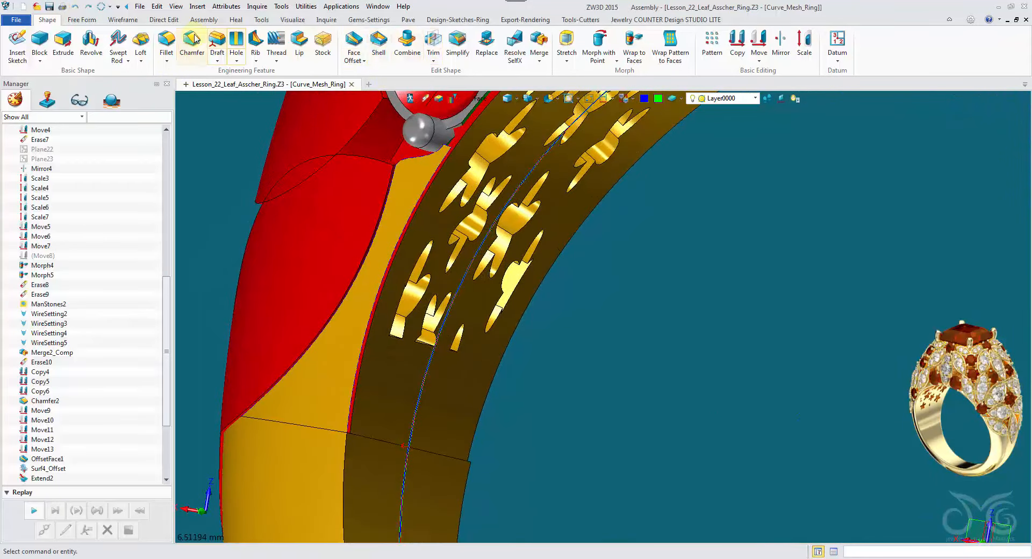
{"action": "left_click", "coordinate": [63, 43]}
{"action": "left_click", "coordinate": [352, 355]}
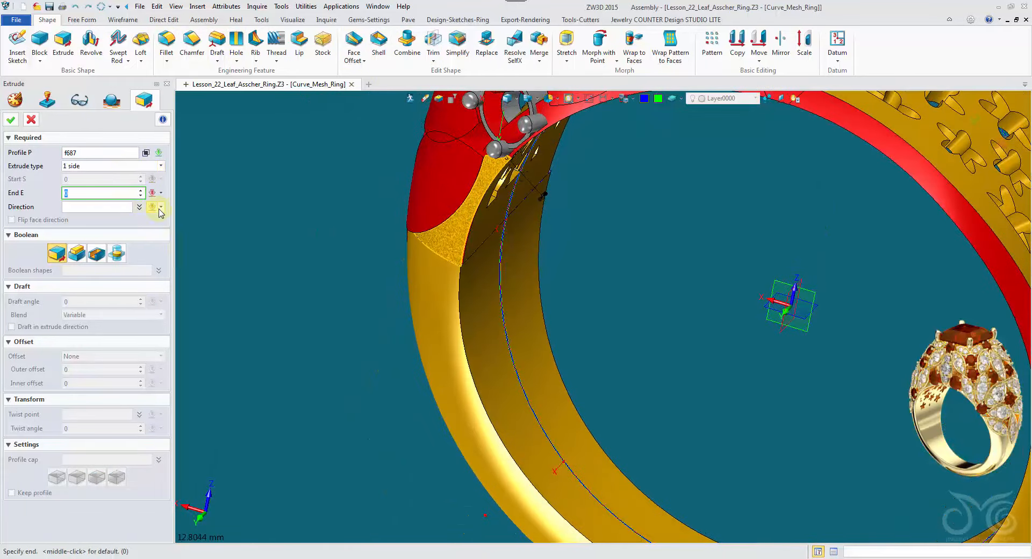
{"action": "left_click", "coordinate": [161, 208]}
{"action": "left_click", "coordinate": [177, 270]}
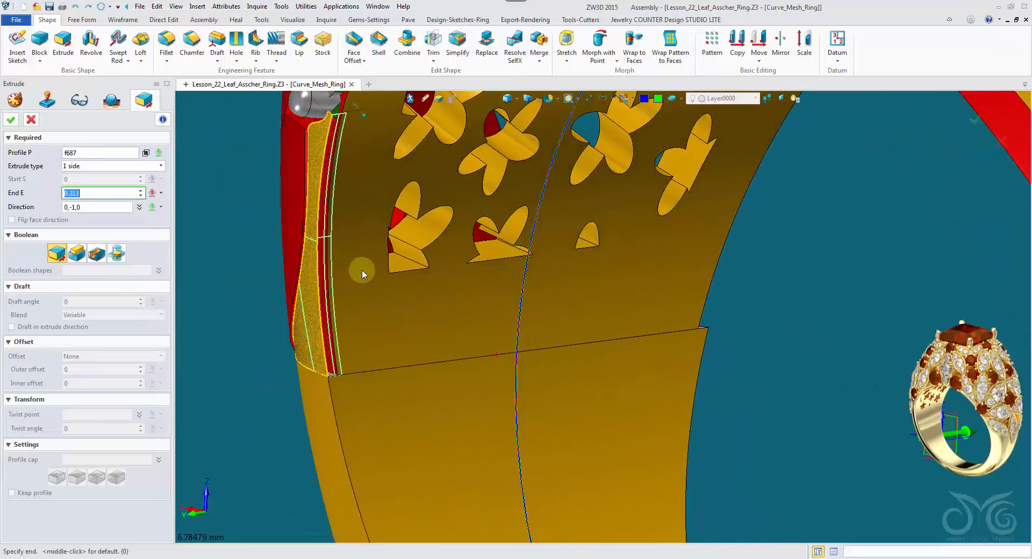
{"action": "left_click", "coordinate": [368, 267]}
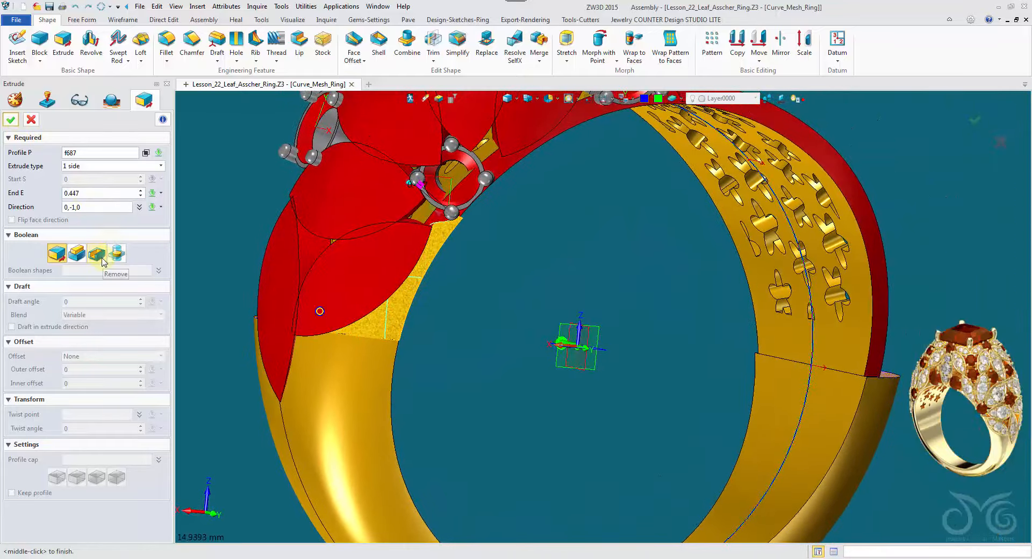
{"action": "left_click", "coordinate": [11, 121]}
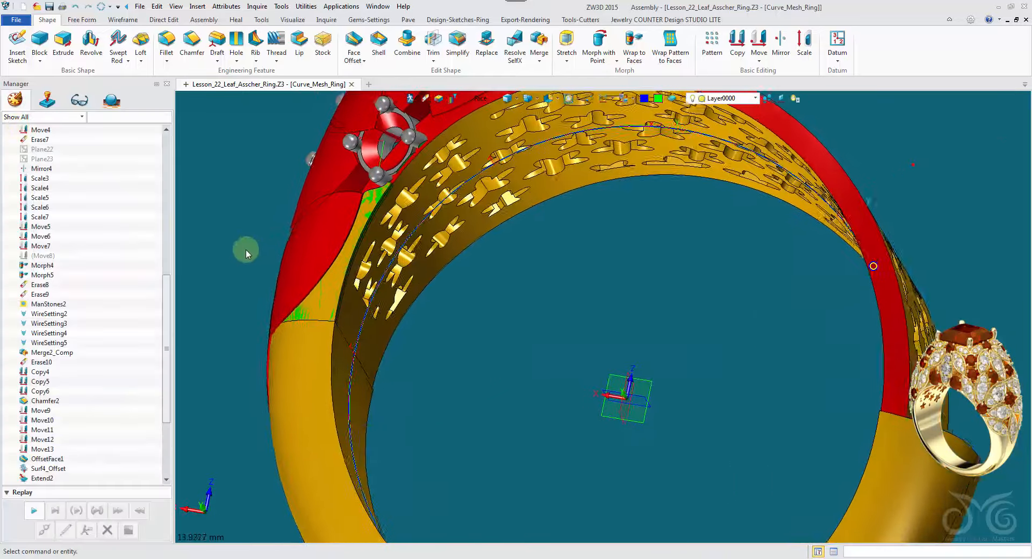
Set the pick filter to shapes and blank the original gold surface overlapping the new extruded piece.
{"action": "left_click", "coordinate": [483, 99]}
{"action": "left_click", "coordinate": [513, 195]}
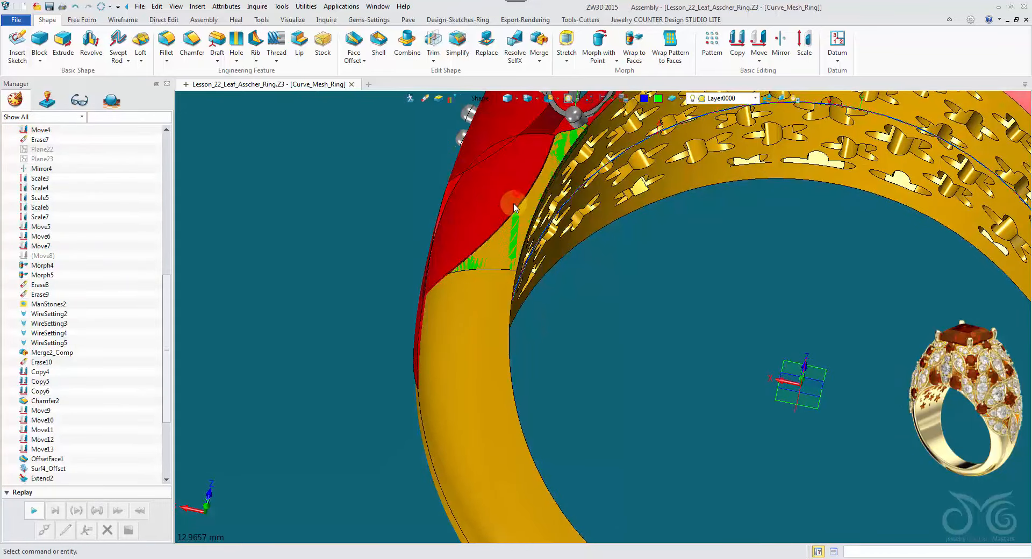
{"action": "right_click", "coordinate": [507, 237]}
{"action": "left_click", "coordinate": [520, 262]}
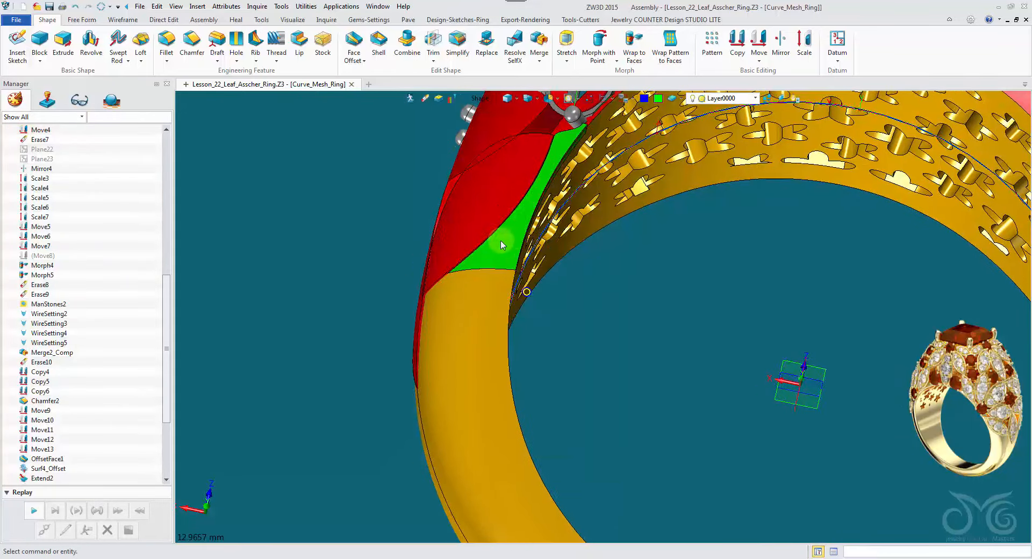
Swap entity visibility, erase the blanked gold surface, and swap back to the ring model.
{"action": "right_click_drag", "start_coordinate": [501, 245], "coordinate": [405, 242]}
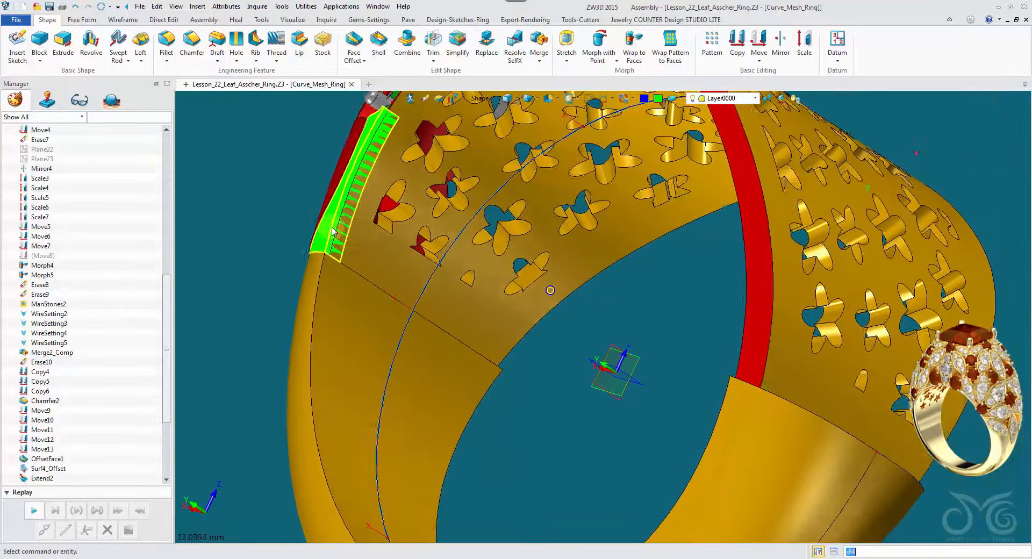
{"action": "scroll", "coordinate": [331, 230], "scroll_direction": "up", "scroll_amount": 3}
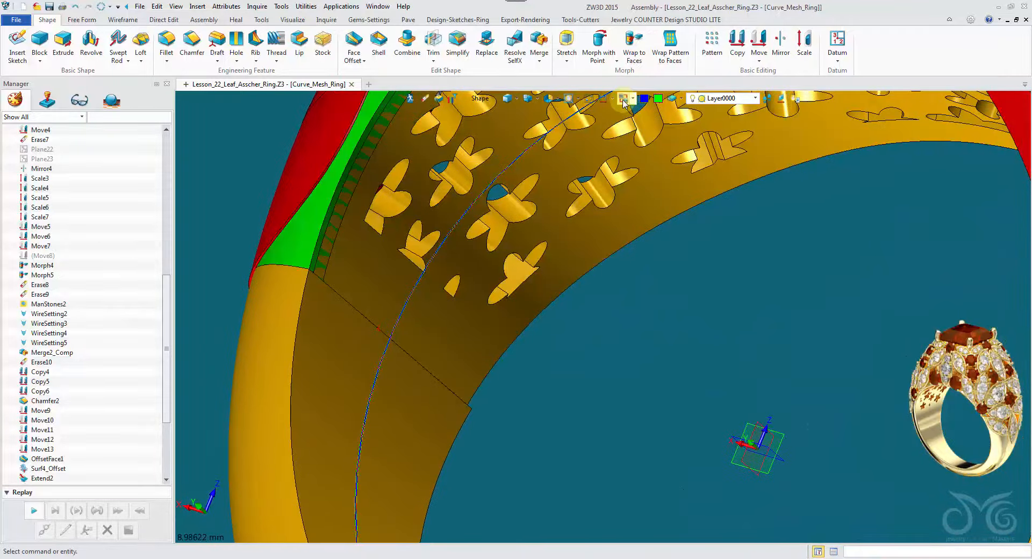
{"action": "left_click", "coordinate": [623, 99]}
{"action": "right_click_drag", "start_coordinate": [475, 220], "coordinate": [519, 274]}
{"action": "scroll", "coordinate": [518, 273], "scroll_direction": "down", "scroll_amount": 5}
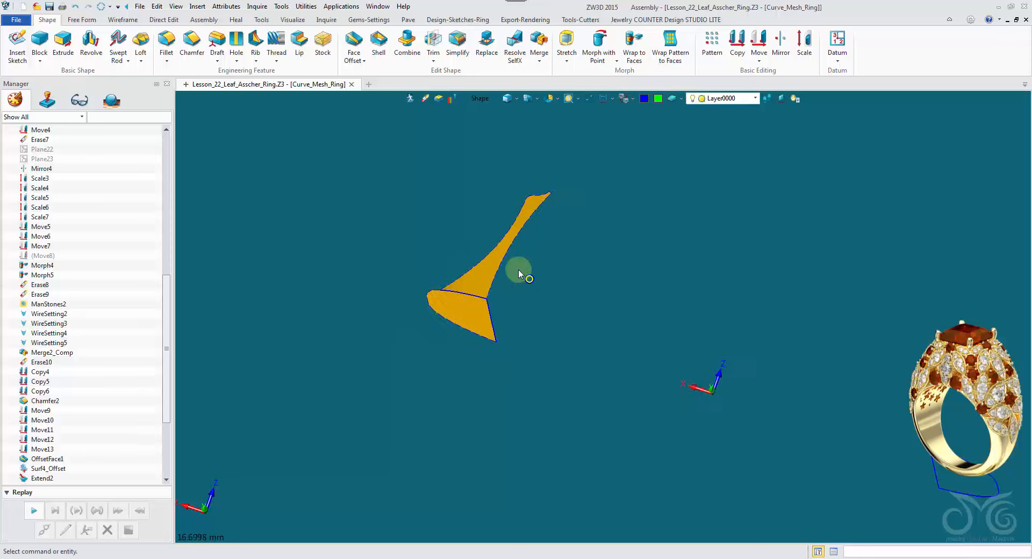
{"action": "right_click", "coordinate": [485, 290]}
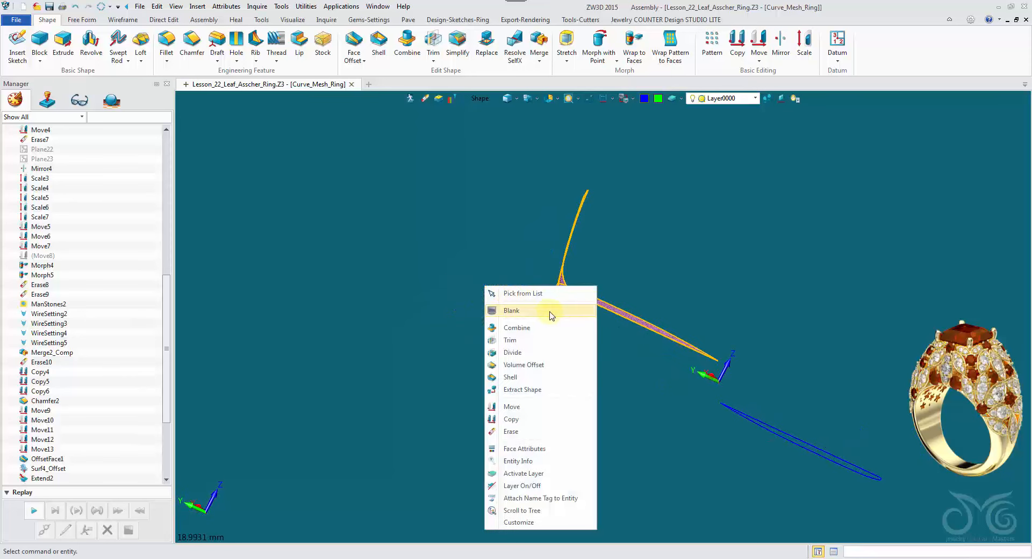
{"action": "right_click_drag", "start_coordinate": [613, 320], "coordinate": [655, 305]}
{"action": "right_click", "coordinate": [589, 275]}
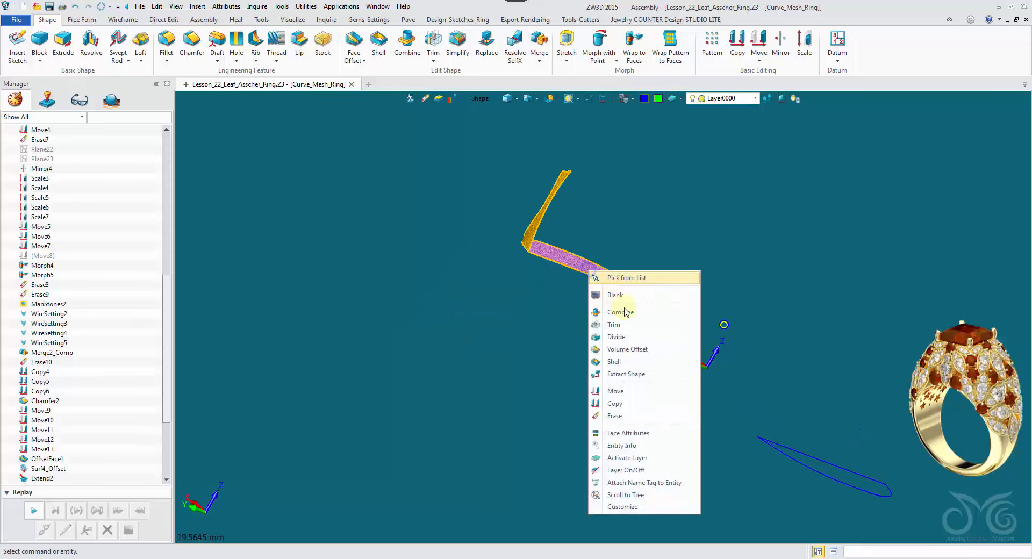
{"action": "left_click", "coordinate": [625, 416]}
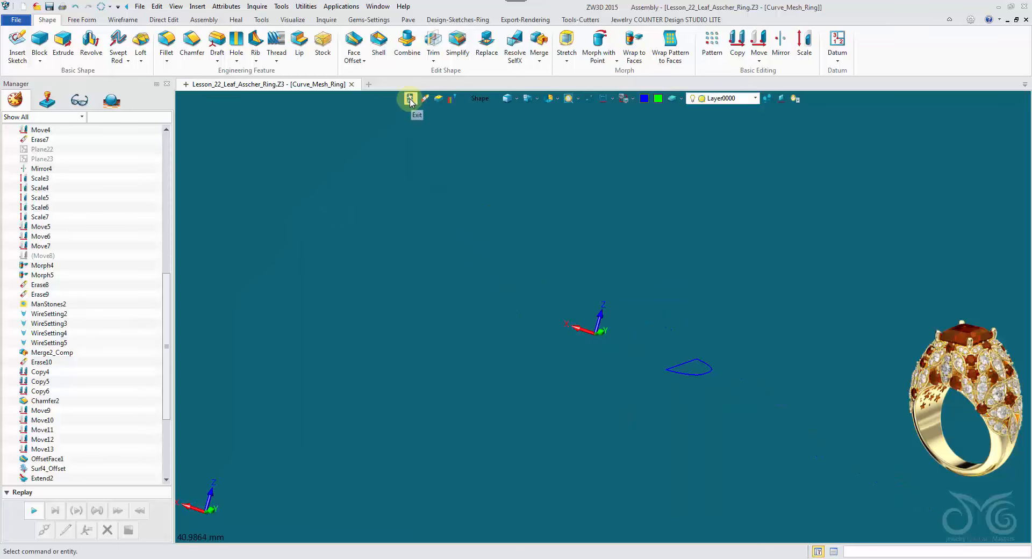
{"action": "left_click", "coordinate": [626, 100]}
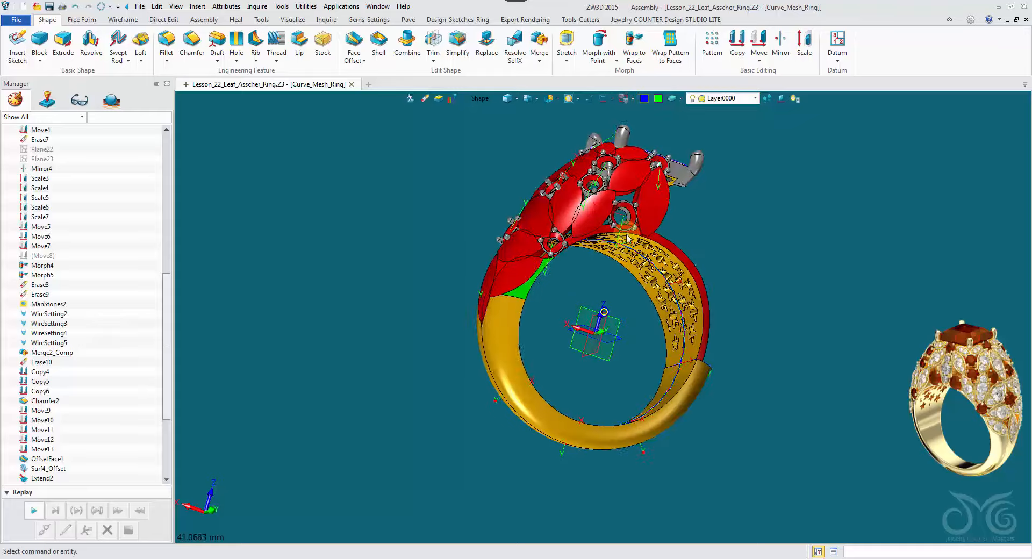
Chamfer the two outer edges of the perforated inner band with a 0.4 mm setback.
{"action": "scroll", "coordinate": [614, 279], "scroll_direction": "up", "scroll_amount": 5}
{"action": "right_click_drag", "start_coordinate": [587, 210], "coordinate": [561, 212]}
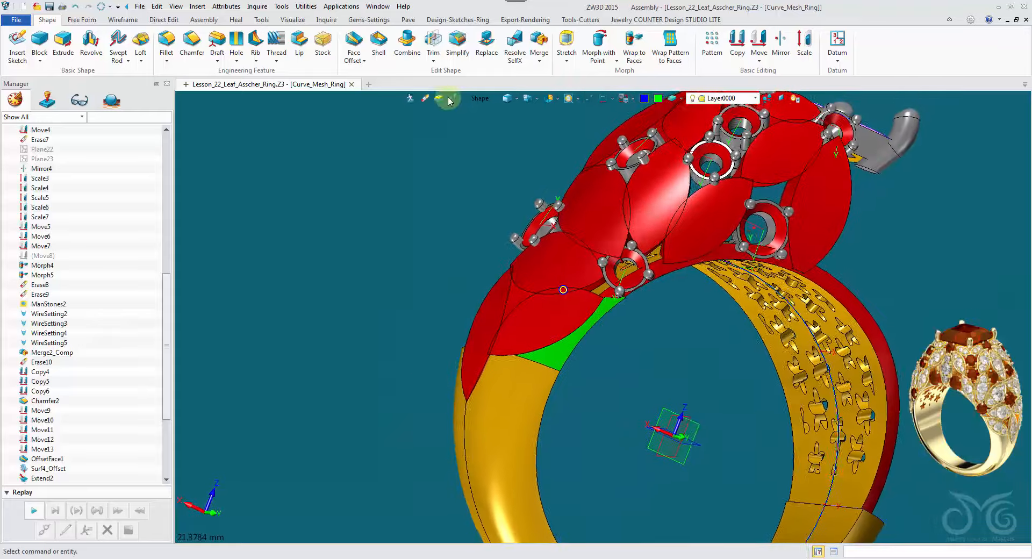
{"action": "left_click", "coordinate": [192, 40]}
{"action": "scroll", "coordinate": [539, 302], "scroll_direction": "up", "scroll_amount": 5}
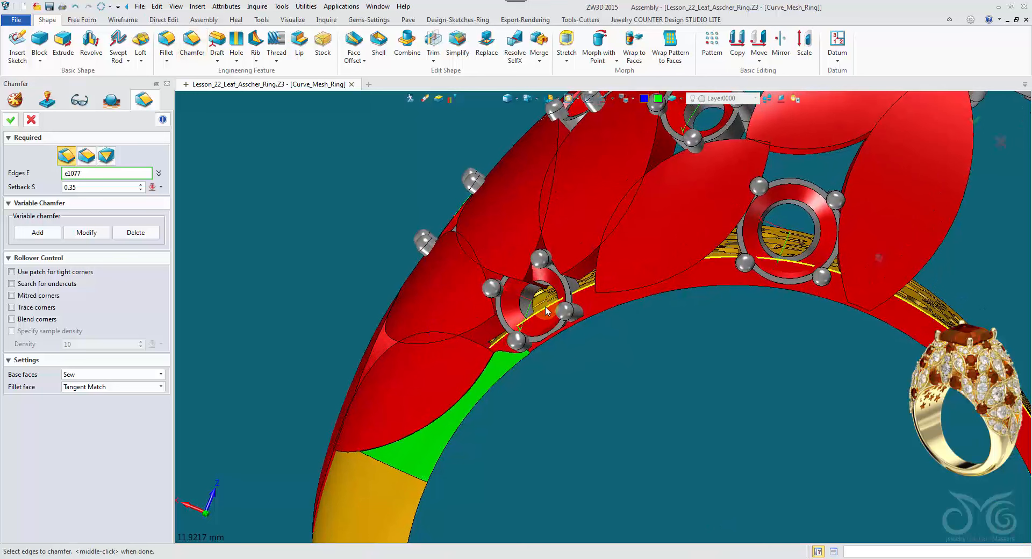
{"action": "left_click", "coordinate": [545, 306]}
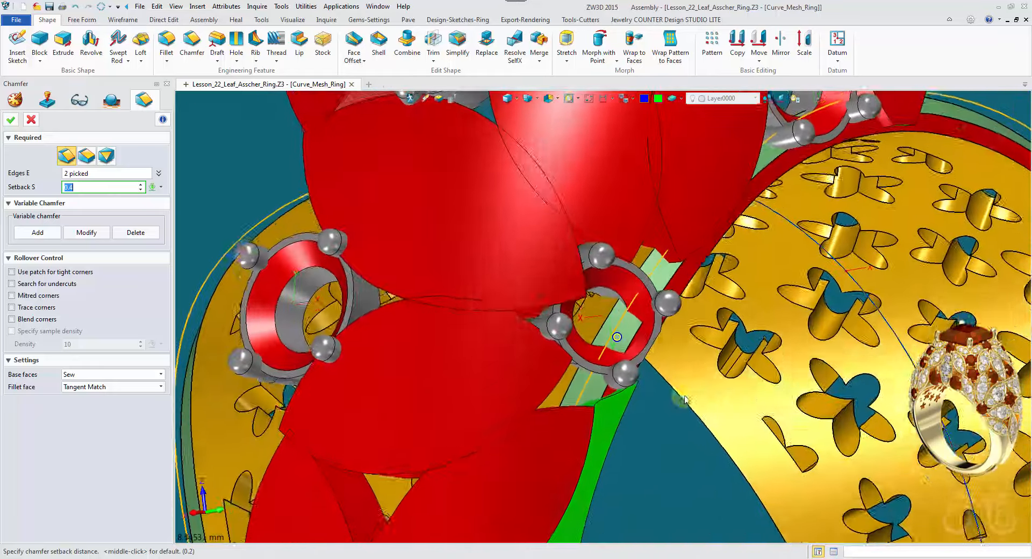
{"action": "mouse_move", "coordinate": [682, 397]}
{"action": "right_mouse_down"}
{"action": "mouse_move", "coordinate": [626, 339]}
{"action": "mouse_move", "coordinate": [638, 276]}
{"action": "mouse_move", "coordinate": [655, 312]}
{"action": "mouse_move", "coordinate": [656, 380]}
{"action": "mouse_move", "coordinate": [689, 366]}
{"action": "mouse_move", "coordinate": [672, 354]}
{"action": "right_mouse_up"}
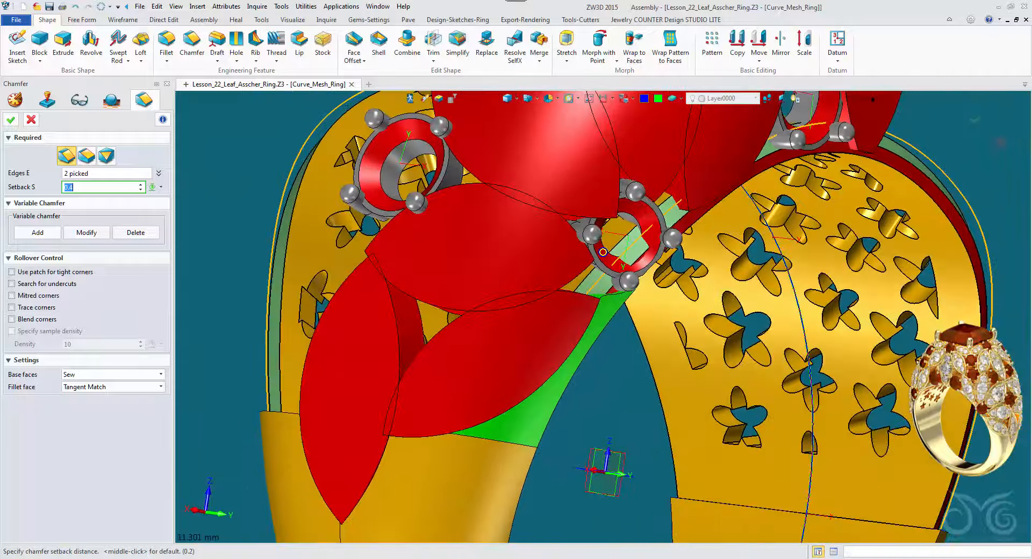
{"action": "left_click", "coordinate": [12, 119]}
Start a fillet on the chamfered side edge of the perforated inner band with a 0.25 mm radius.
{"action": "scroll", "coordinate": [671, 387], "scroll_direction": "down", "scroll_amount": 2}
{"action": "right_click_drag", "start_coordinate": [693, 392], "coordinate": [195, 12]}
{"action": "left_click", "coordinate": [165, 39]}
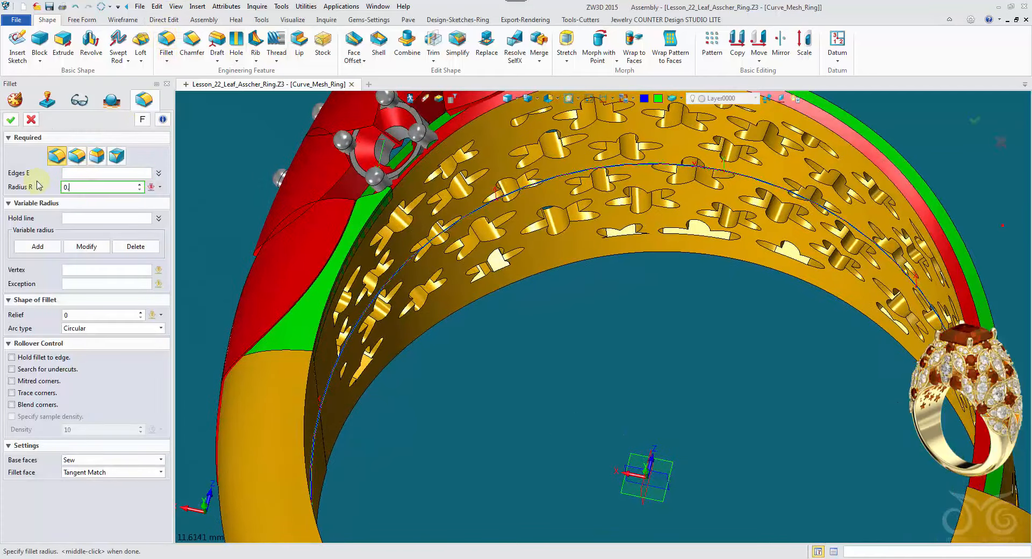
{"action": "scroll", "coordinate": [282, 274], "scroll_direction": "up", "scroll_amount": 4}
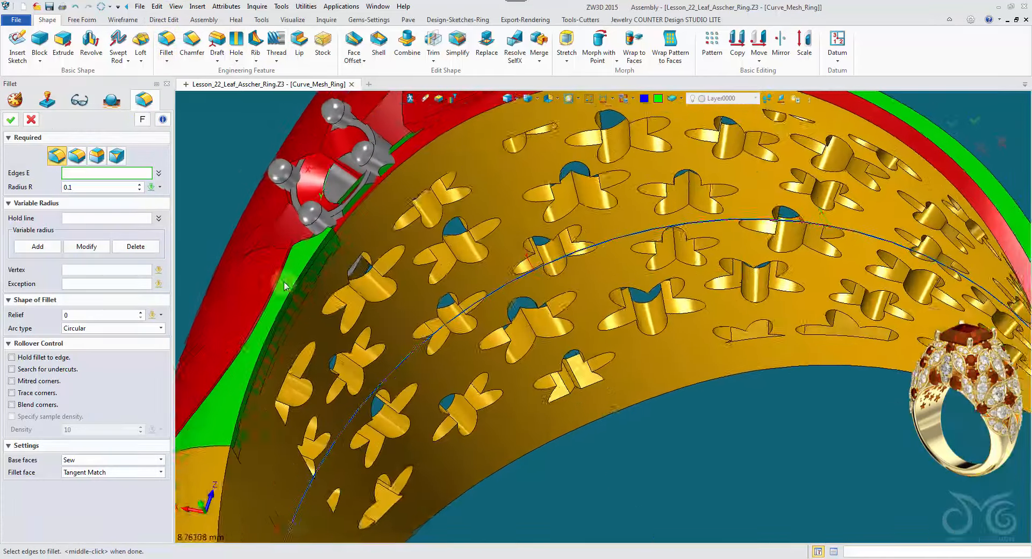
{"action": "left_click", "coordinate": [290, 261]}
{"action": "scroll", "coordinate": [289, 262], "scroll_direction": "down", "scroll_amount": 2}
{"action": "right_click_drag", "start_coordinate": [289, 261], "coordinate": [510, 297]}
{"action": "scroll", "coordinate": [511, 320], "scroll_direction": "up", "scroll_amount": 5}
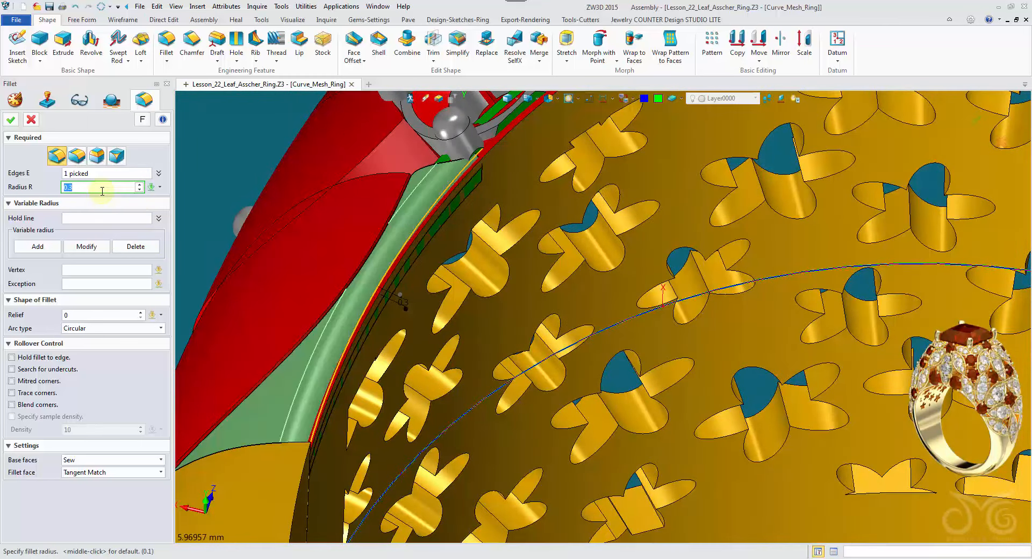
{"action": "type", "text": "0.2"}
{"action": "key", "text": "Return"}
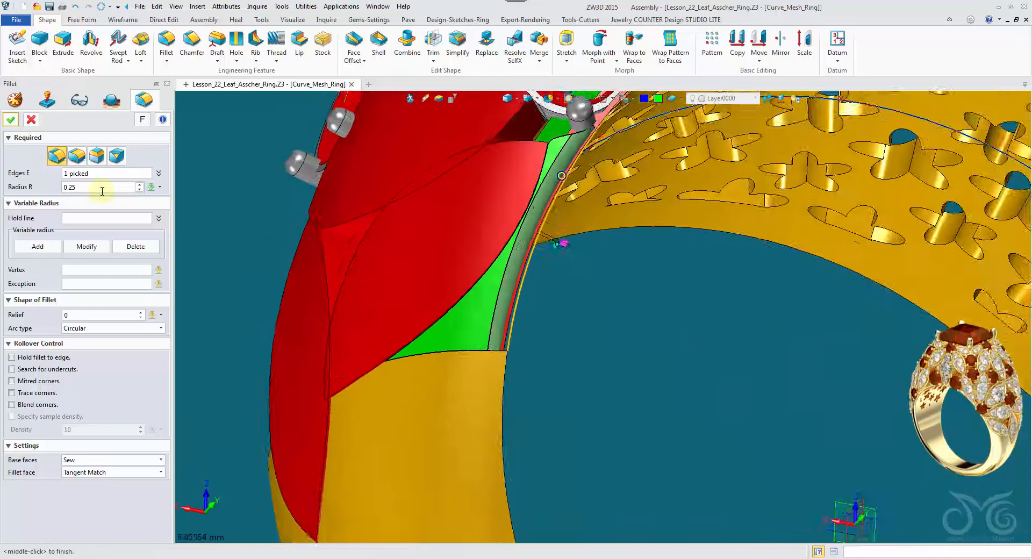
Add the remaining rim edges on both sides of the band to the 0.25 mm fillet and apply it.
{"action": "left_click", "coordinate": [108, 174]}
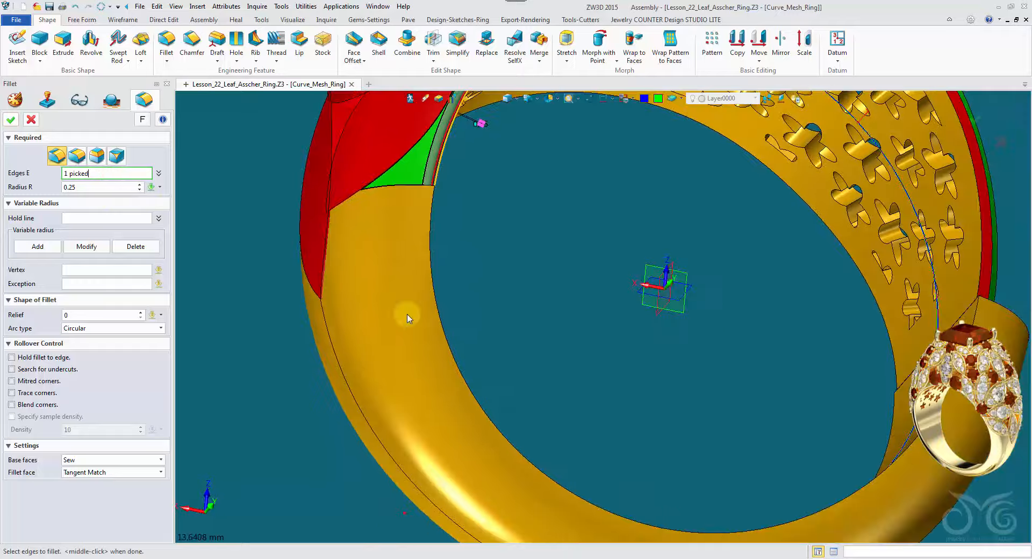
{"action": "left_click", "coordinate": [433, 296]}
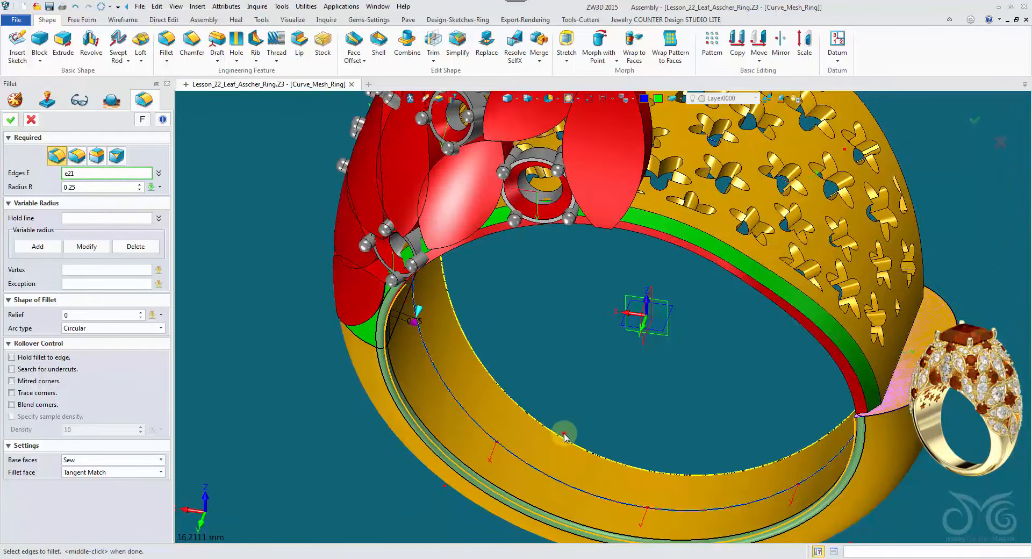
{"action": "left_click", "coordinate": [563, 435]}
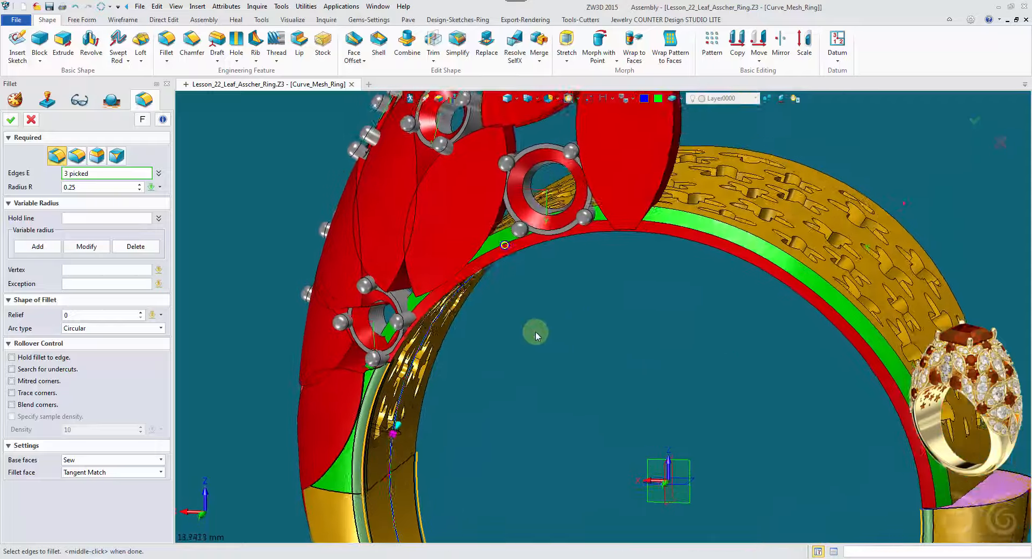
{"action": "right_click_drag", "start_coordinate": [535, 332], "coordinate": [502, 235]}
{"action": "scroll", "coordinate": [501, 234], "scroll_direction": "up", "scroll_amount": 3}
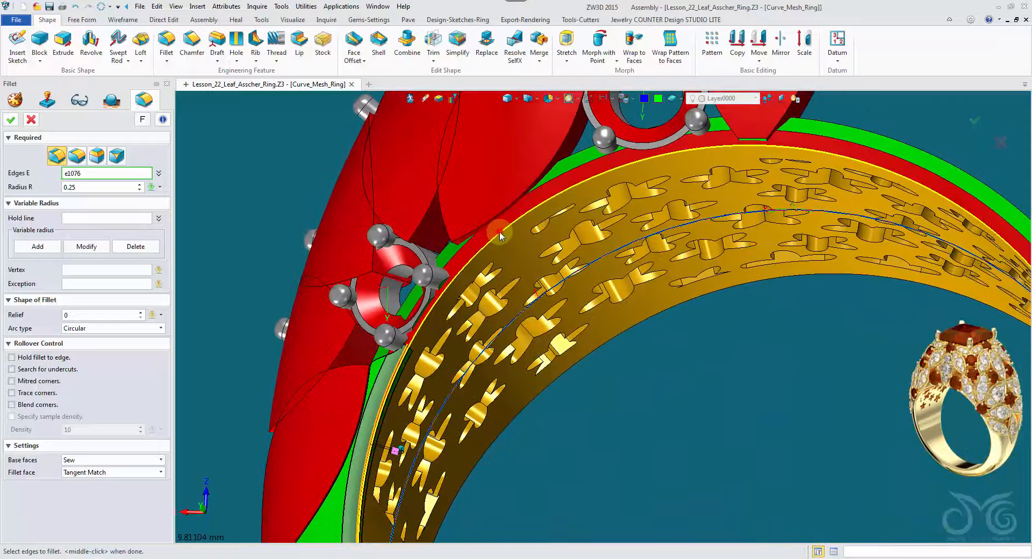
{"action": "mouse_move", "coordinate": [546, 498]}
{"action": "right_mouse_down"}
{"action": "mouse_move", "coordinate": [531, 431]}
{"action": "mouse_move", "coordinate": [558, 325]}
{"action": "right_mouse_up"}
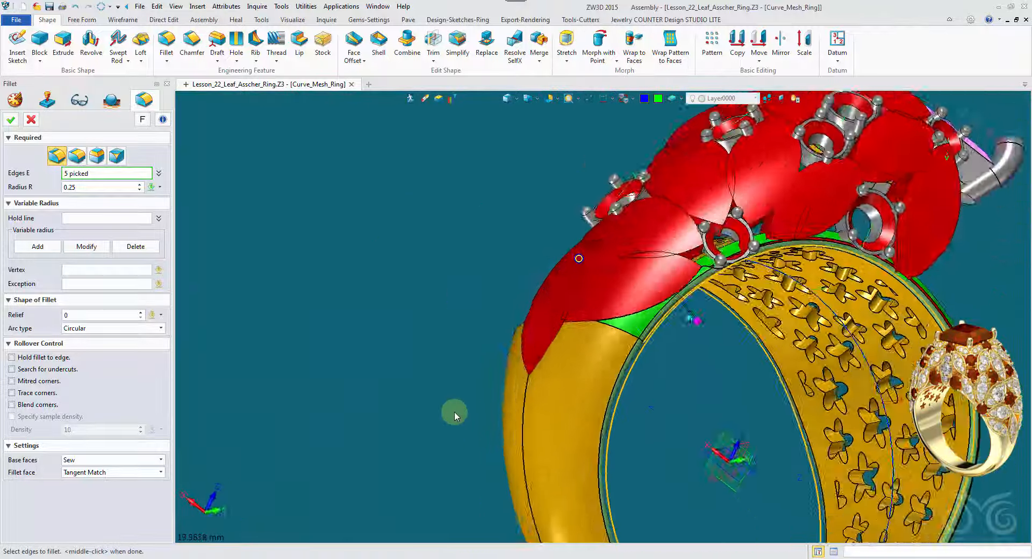
{"action": "left_click", "coordinate": [15, 121]}
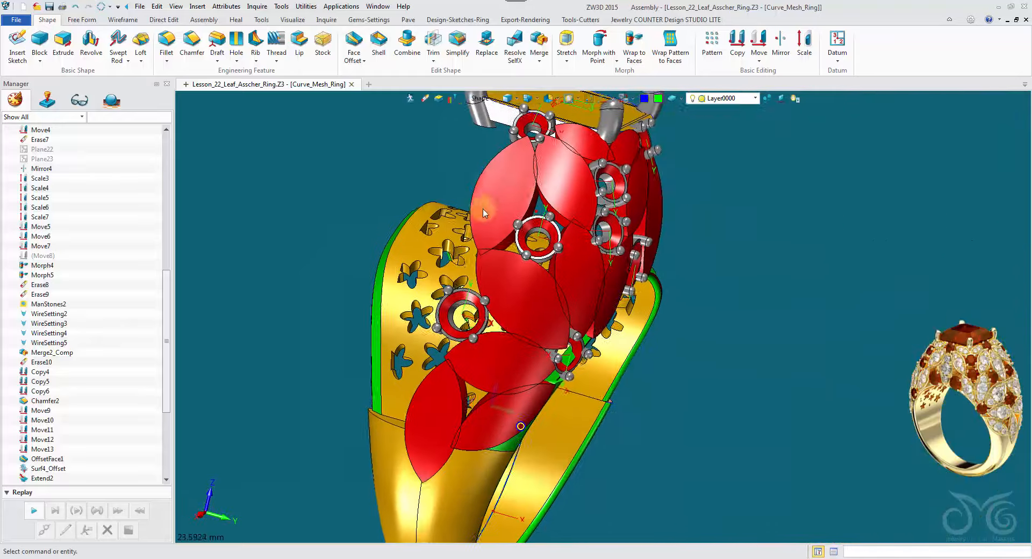
Erase the gold shape that spans the four large prongs on top of the ring head.
{"action": "left_click", "coordinate": [502, 175]}
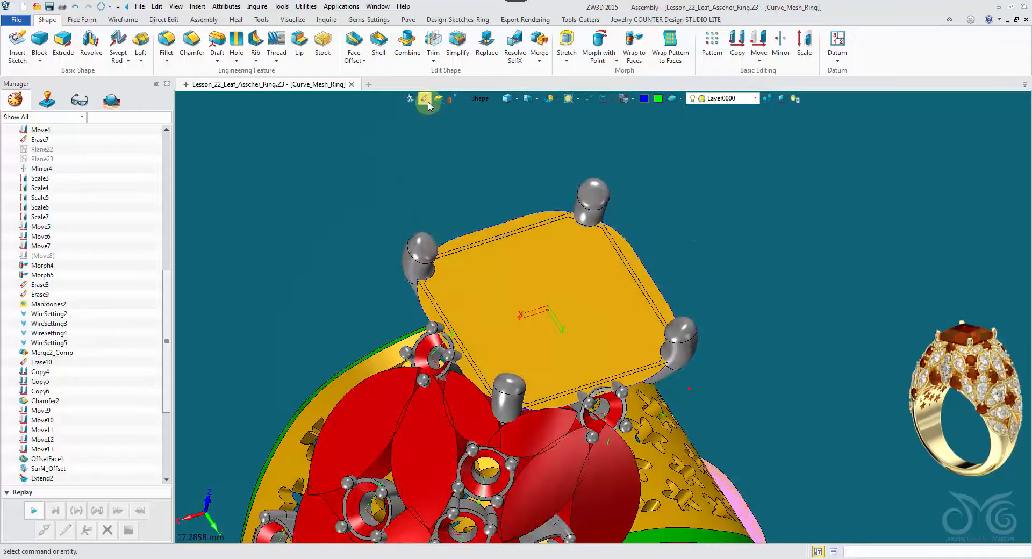
{"action": "left_click", "coordinate": [520, 220]}
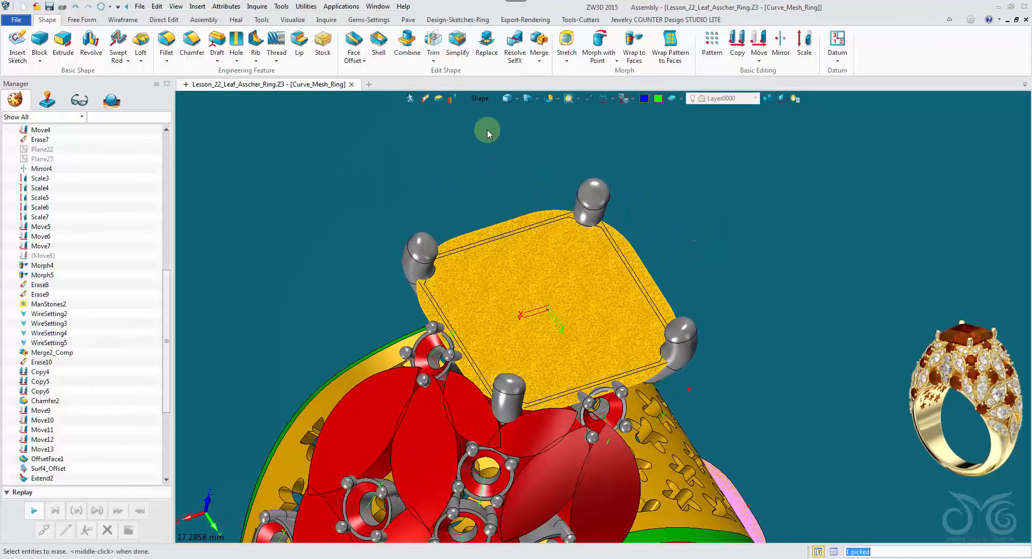
{"action": "middle_click", "coordinate": [487, 129]}
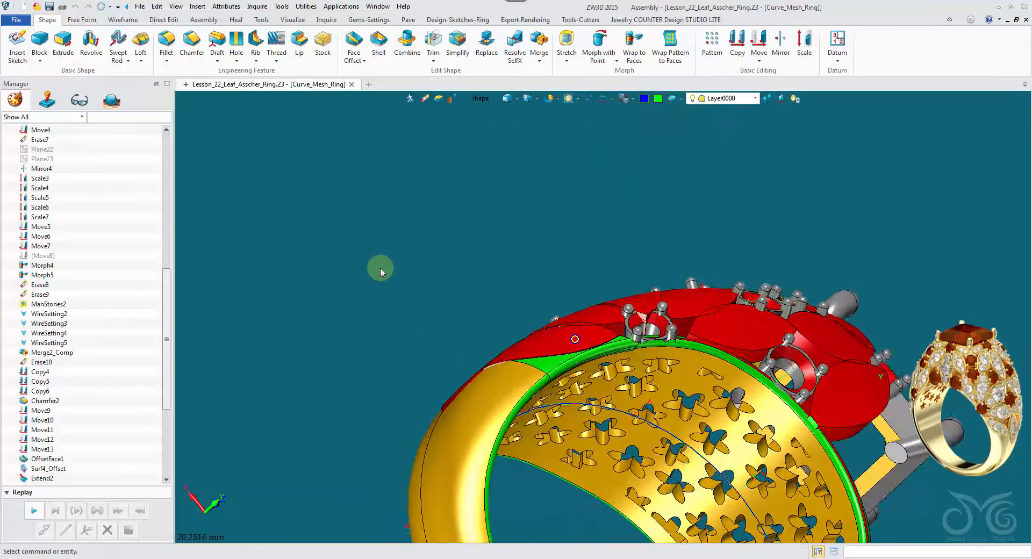
Offset the two outline edges of the upper side leaf by -0.2 mm on its face, with the pick filter set to edges.
{"action": "left_click", "coordinate": [130, 22]}
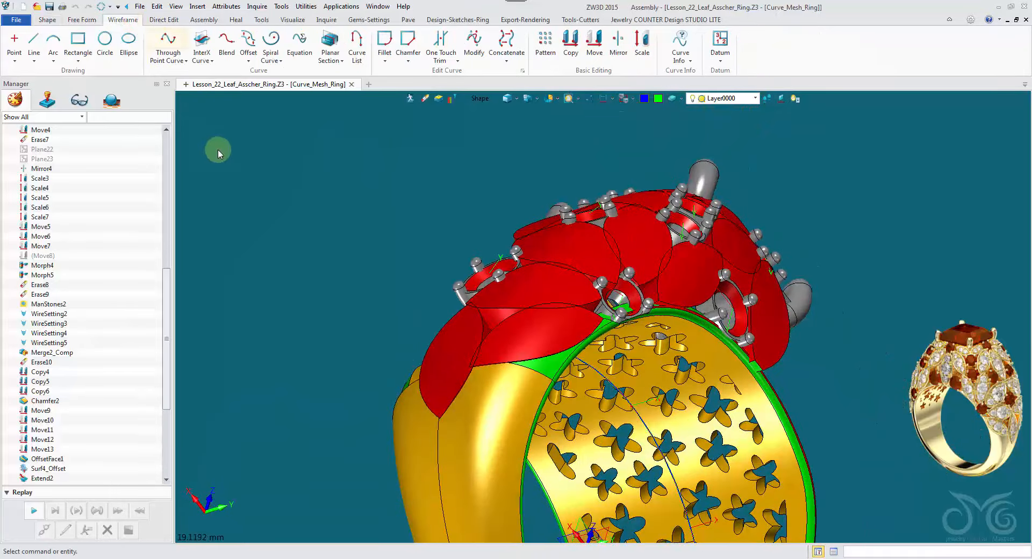
{"action": "left_click", "coordinate": [207, 59]}
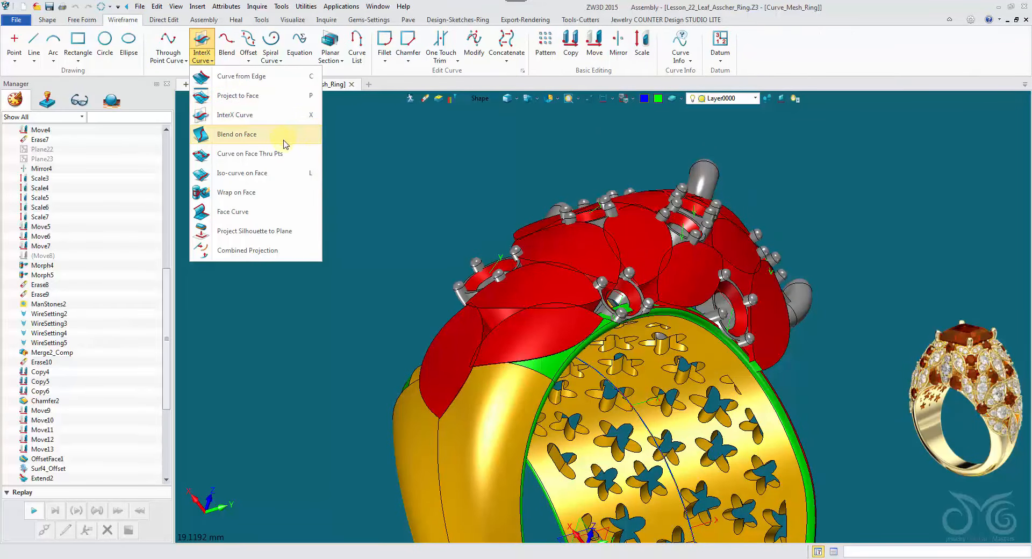
{"action": "left_click", "coordinate": [249, 54]}
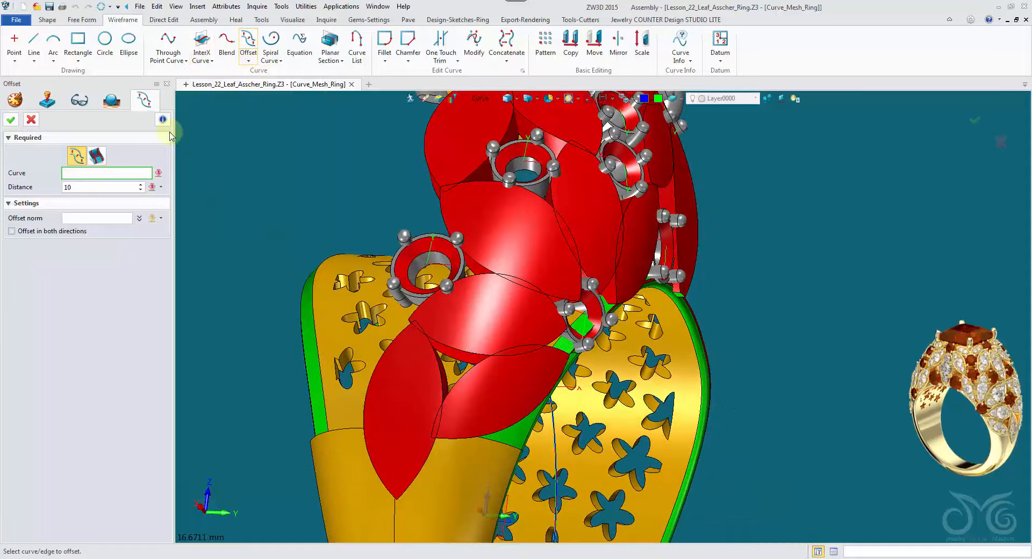
{"action": "left_click", "coordinate": [96, 156]}
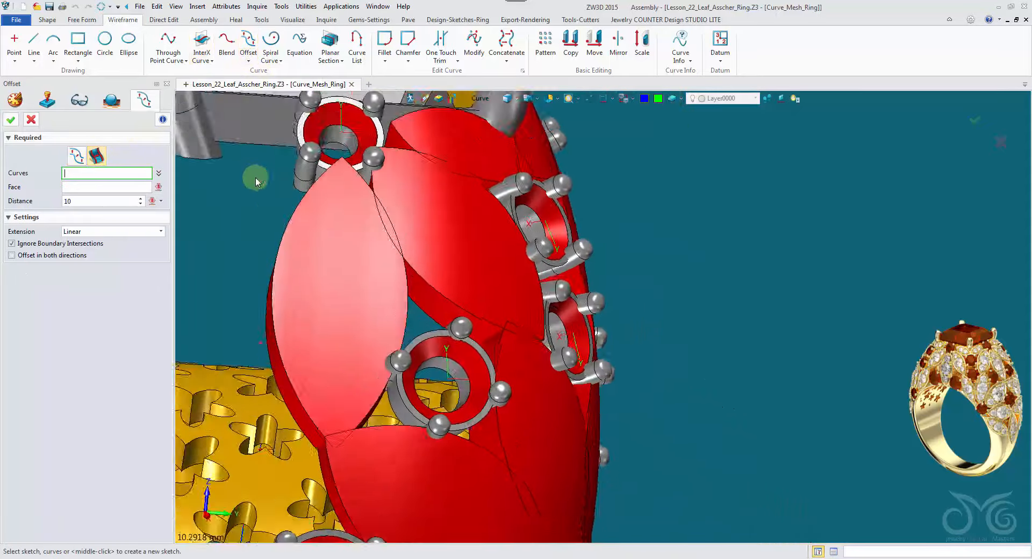
{"action": "right_click_drag", "start_coordinate": [306, 291], "coordinate": [300, 309]}
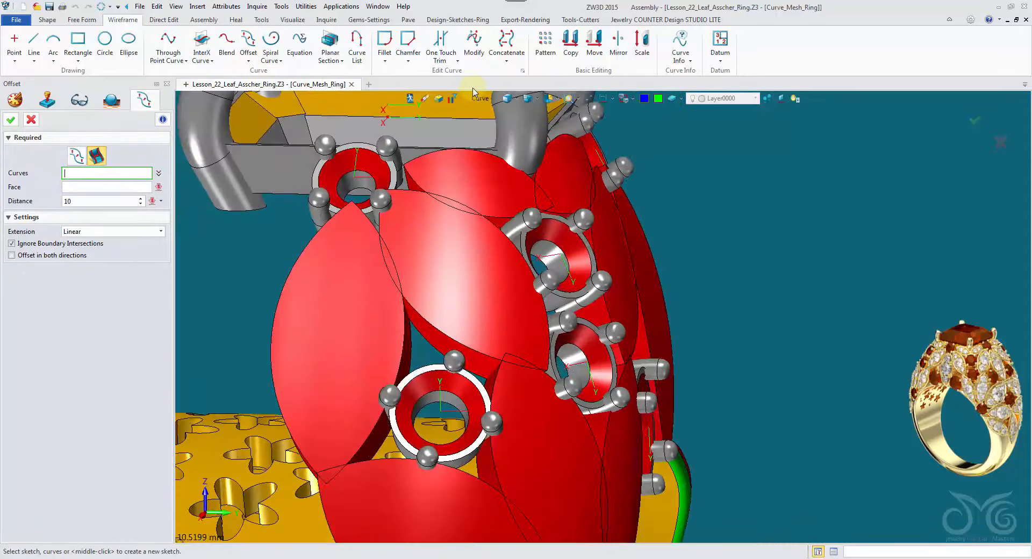
{"action": "left_click", "coordinate": [481, 98]}
{"action": "left_click", "coordinate": [510, 160]}
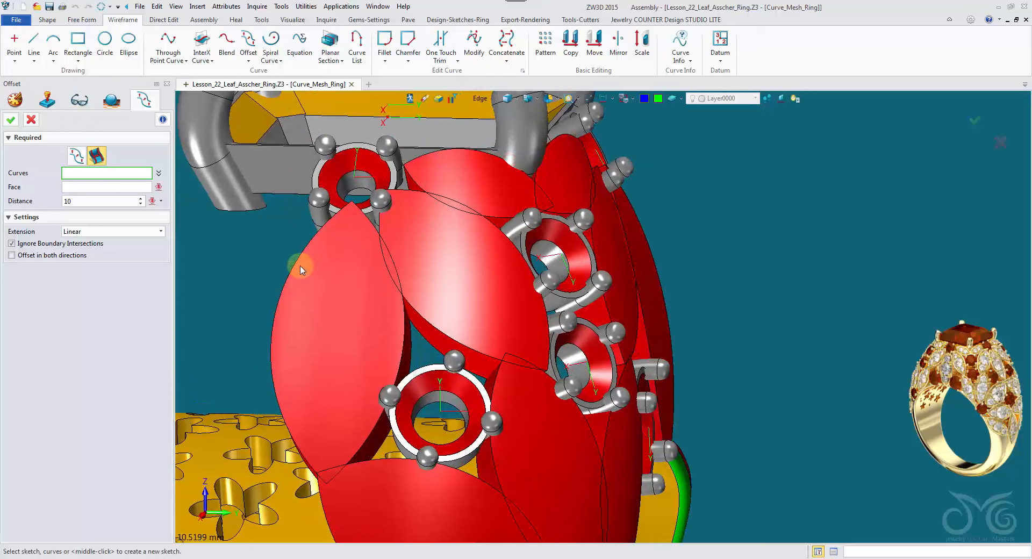
{"action": "left_click", "coordinate": [326, 293]}
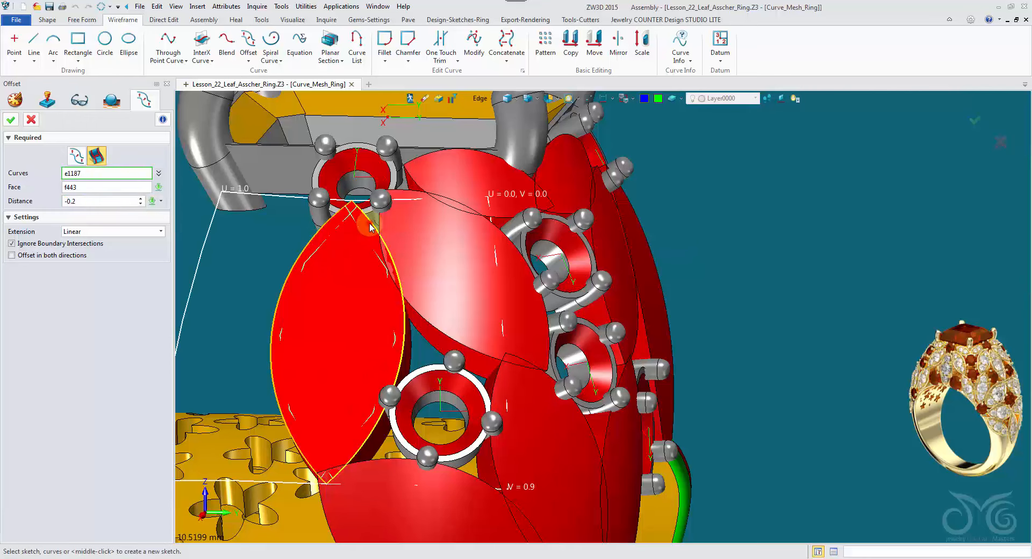
{"action": "scroll", "coordinate": [232, 224], "scroll_direction": "down", "scroll_amount": 2}
{"action": "left_click", "coordinate": [11, 120]}
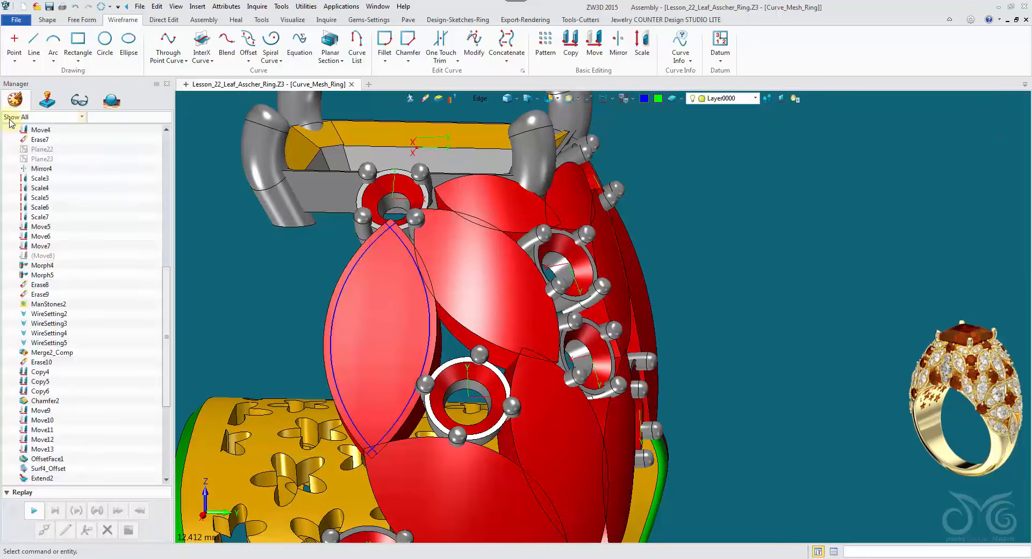
Offset the two outline edges of the leaf adjoining the first one by -0.2 mm on its face.
{"action": "scroll", "coordinate": [291, 249], "scroll_direction": "down", "scroll_amount": 4}
{"action": "scroll", "coordinate": [391, 278], "scroll_direction": "up", "scroll_amount": 1}
{"action": "right_click_drag", "start_coordinate": [391, 278], "coordinate": [317, 313]}
{"action": "scroll", "coordinate": [404, 164], "scroll_direction": "up", "scroll_amount": 3}
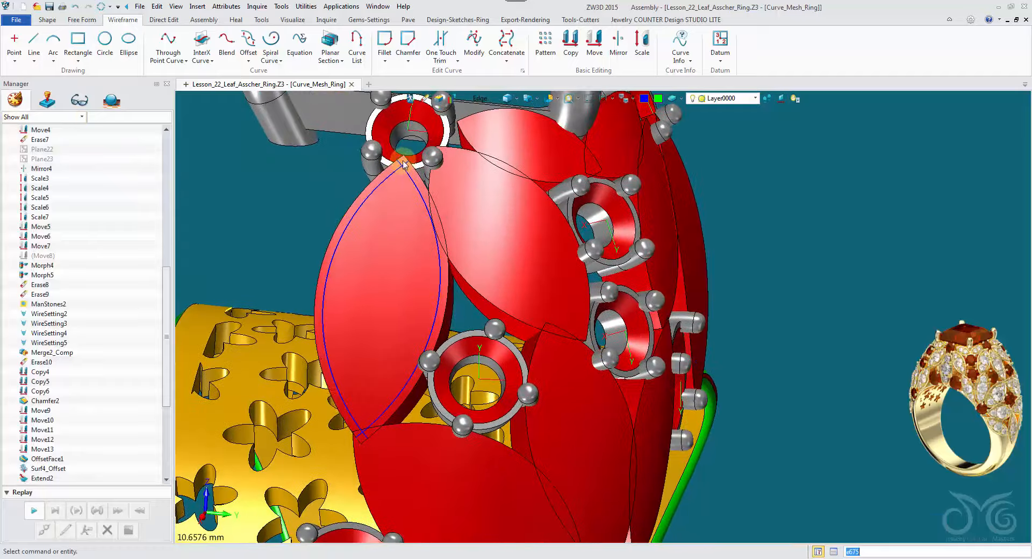
{"action": "middle_click", "coordinate": [402, 168]}
{"action": "scroll", "coordinate": [344, 197], "scroll_direction": "up", "scroll_amount": 3}
{"action": "left_click", "coordinate": [358, 179]}
{"action": "left_click", "coordinate": [344, 200]}
{"action": "left_click", "coordinate": [107, 187]}
{"action": "left_click", "coordinate": [379, 231]}
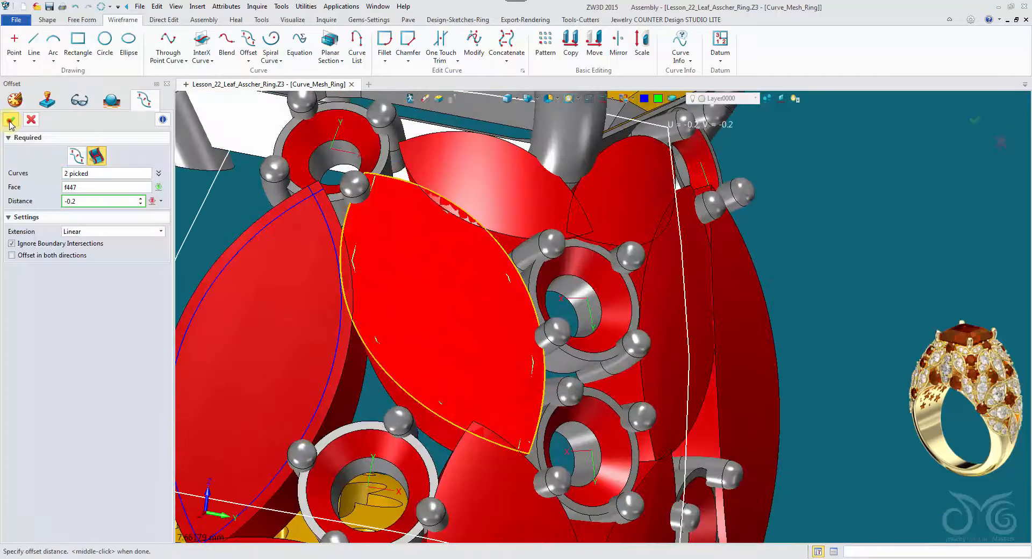
{"action": "left_click", "coordinate": [10, 120]}
Offset the outline edges of the two small leaves beside the head prong by -0.2 mm on their faces.
{"action": "middle_click", "coordinate": [399, 199]}
{"action": "left_click", "coordinate": [398, 200]}
{"action": "left_click", "coordinate": [423, 168]}
{"action": "left_click", "coordinate": [462, 202]}
{"action": "middle_click", "coordinate": [462, 204]}
{"action": "right_click_drag", "start_coordinate": [473, 215], "coordinate": [424, 220]}
{"action": "left_click", "coordinate": [618, 176]}
{"action": "left_click", "coordinate": [691, 210]}
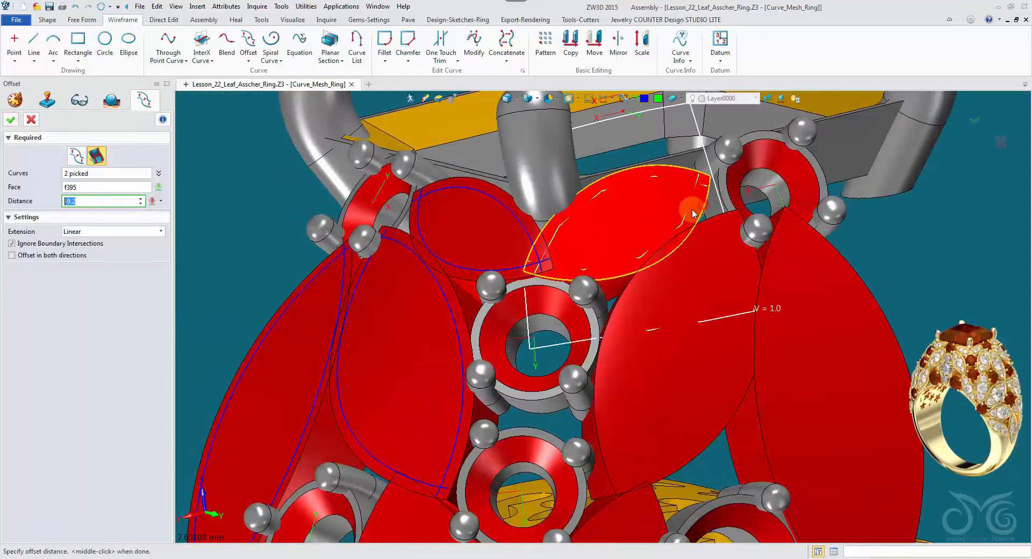
{"action": "middle_click", "coordinate": [709, 210]}
Offset the outline edges of the two large leaves below the second small leaf by -0.2 mm on their faces.
{"action": "left_click", "coordinate": [720, 263]}
{"action": "middle_click", "coordinate": [915, 268]}
{"action": "left_click", "coordinate": [825, 252]}
{"action": "right_click_drag", "start_coordinate": [908, 263], "coordinate": [881, 178]}
{"action": "left_click", "coordinate": [754, 274]}
{"action": "left_click", "coordinate": [801, 269]}
{"action": "middle_click", "coordinate": [918, 253]}
Offset the outline edges of the leaf beneath the central stone settings, on the far side, by -0.2 mm on its face.
{"action": "left_click", "coordinate": [692, 346]}
{"action": "left_click", "coordinate": [604, 313]}
{"action": "middle_click", "coordinate": [637, 324]}
{"action": "left_click", "coordinate": [636, 324]}
{"action": "left_click", "coordinate": [10, 120]}
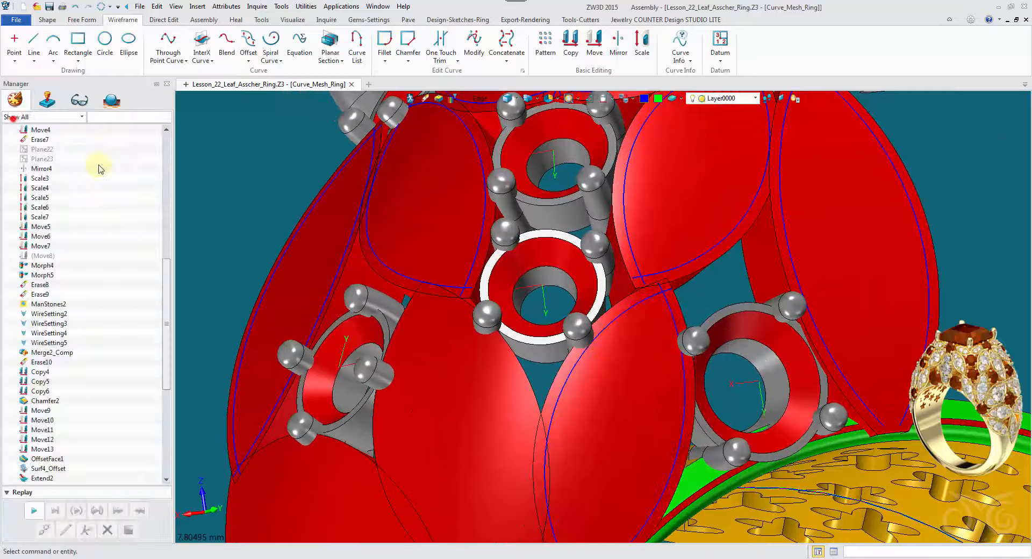
Offset the outline edges of the neighbouring central leaf below the stone settings by -0.2 mm on its face.
{"action": "middle_click", "coordinate": [527, 365]}
{"action": "right_click_drag", "start_coordinate": [529, 371], "coordinate": [518, 322]}
{"action": "scroll", "coordinate": [519, 319], "scroll_direction": "up", "scroll_amount": 1}
{"action": "left_click", "coordinate": [424, 322]}
{"action": "left_click", "coordinate": [10, 120]}
Offset the outline edges of the wide leaf and the leaf directly below it by -0.2 mm on their faces.
{"action": "middle_click", "coordinate": [253, 175]}
{"action": "left_click", "coordinate": [530, 258]}
{"action": "left_click", "coordinate": [301, 344]}
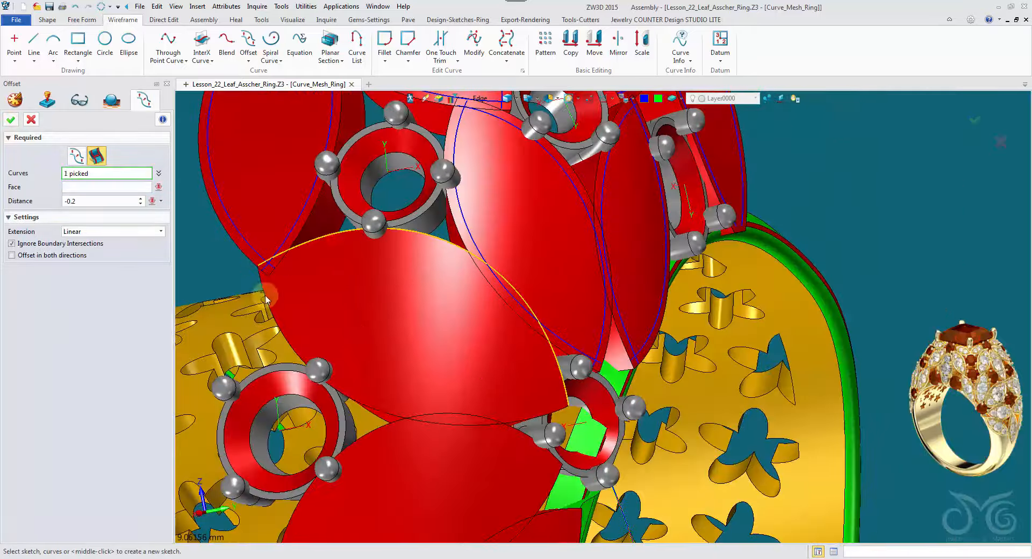
{"action": "left_click", "coordinate": [398, 301]}
{"action": "left_click", "coordinate": [11, 120]}
{"action": "middle_click", "coordinate": [322, 215]}
{"action": "left_click", "coordinate": [449, 338]}
{"action": "left_click", "coordinate": [10, 120]}
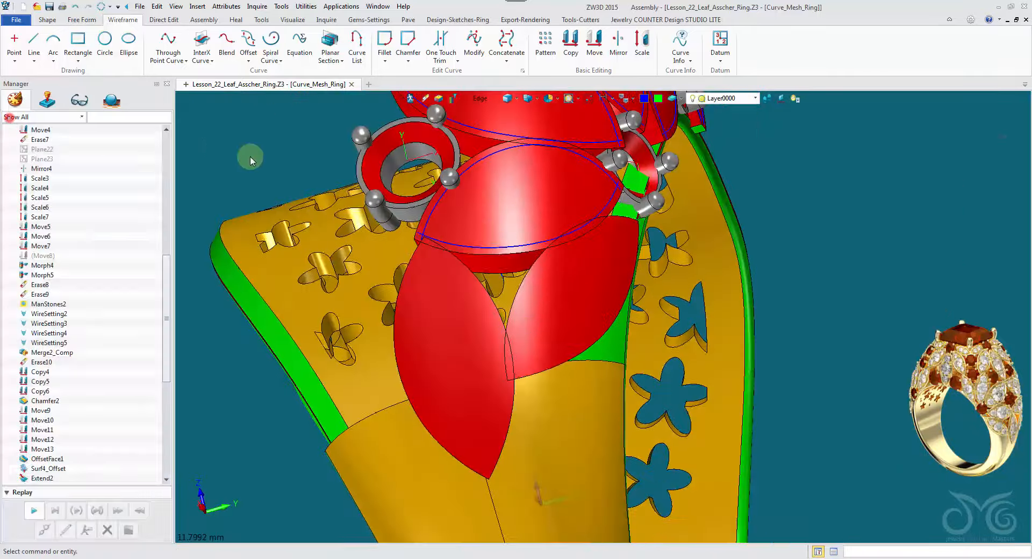
Offset the outline edges of the lowest pointed leaf on the shank by -0.2 mm on its face.
{"action": "middle_click", "coordinate": [250, 156]}
{"action": "left_click", "coordinate": [363, 344]}
{"action": "left_click", "coordinate": [490, 323]}
{"action": "left_click", "coordinate": [424, 344]}
{"action": "left_click", "coordinate": [10, 120]}
Offset the outline edges of the last leaf, beside the green side face, by -0.2 mm on its face.
{"action": "left_click", "coordinate": [505, 240]}
{"action": "left_click", "coordinate": [591, 323]}
{"action": "middle_click", "coordinate": [216, 150]}
{"action": "left_click", "coordinate": [495, 259]}
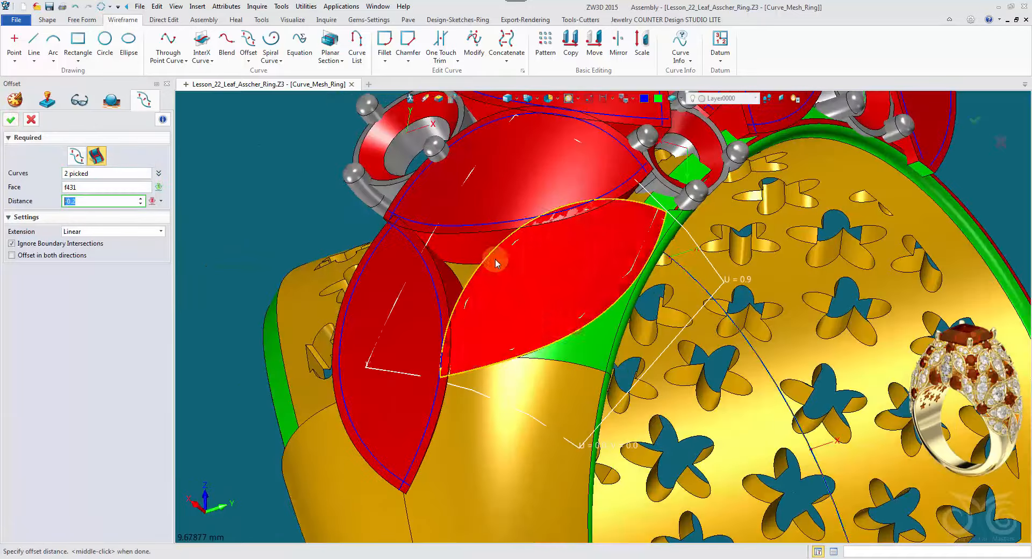
{"action": "left_click", "coordinate": [10, 120]}
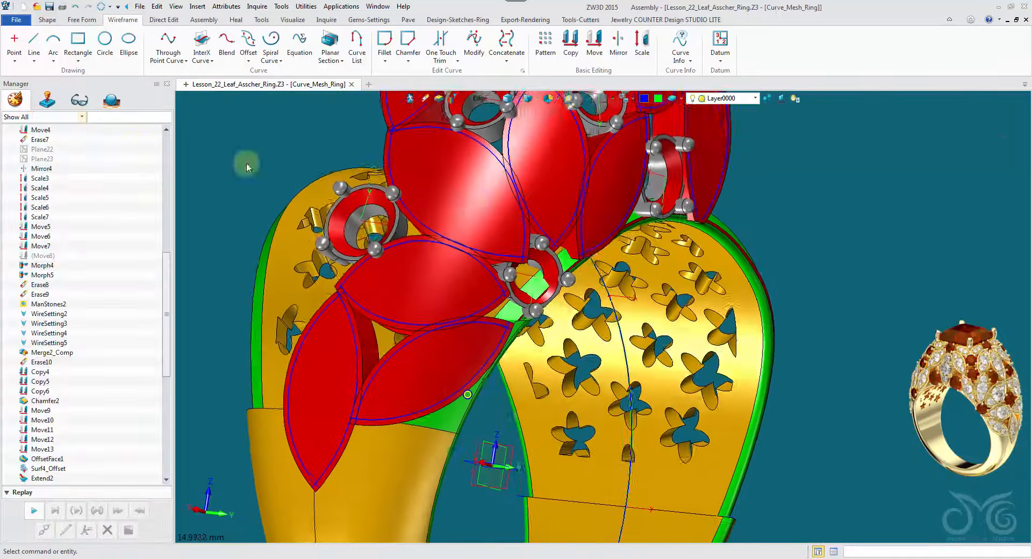
Trim the crossing offset curves to a corner at the upper tip of the upper side leaf.
{"action": "scroll", "coordinate": [247, 164], "scroll_direction": "down", "scroll_amount": 1}
{"action": "right_click_drag", "start_coordinate": [246, 164], "coordinate": [254, 239]}
{"action": "left_click", "coordinate": [436, 57]}
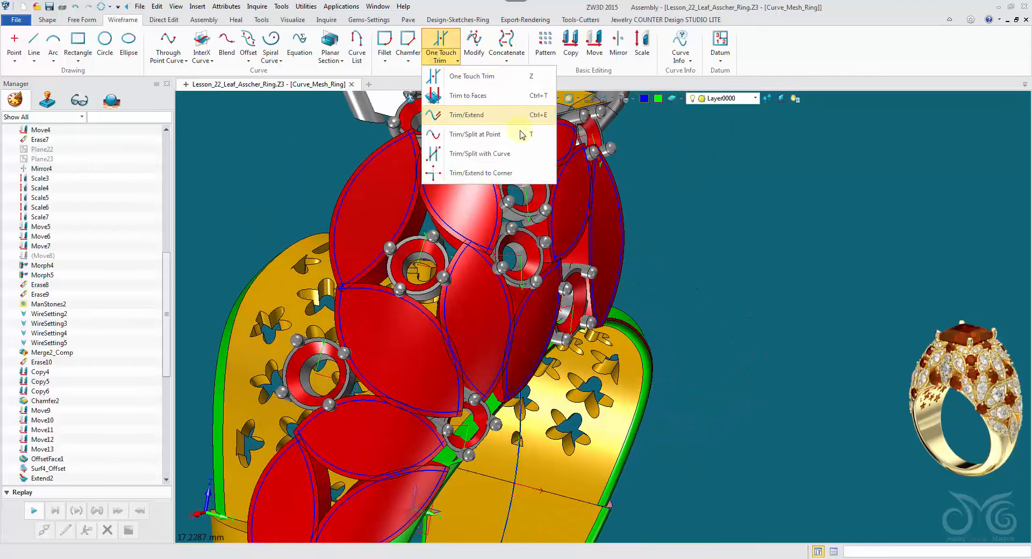
{"action": "left_click", "coordinate": [520, 177]}
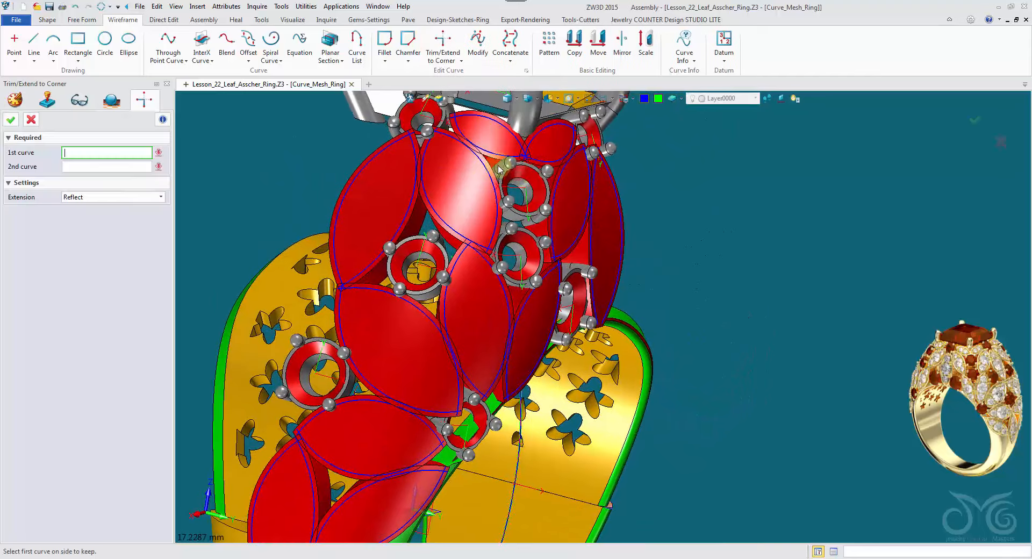
{"action": "scroll", "coordinate": [398, 226], "scroll_direction": "up", "scroll_amount": 5}
{"action": "right_click_drag", "start_coordinate": [389, 245], "coordinate": [374, 230]}
{"action": "left_click", "coordinate": [375, 230]}
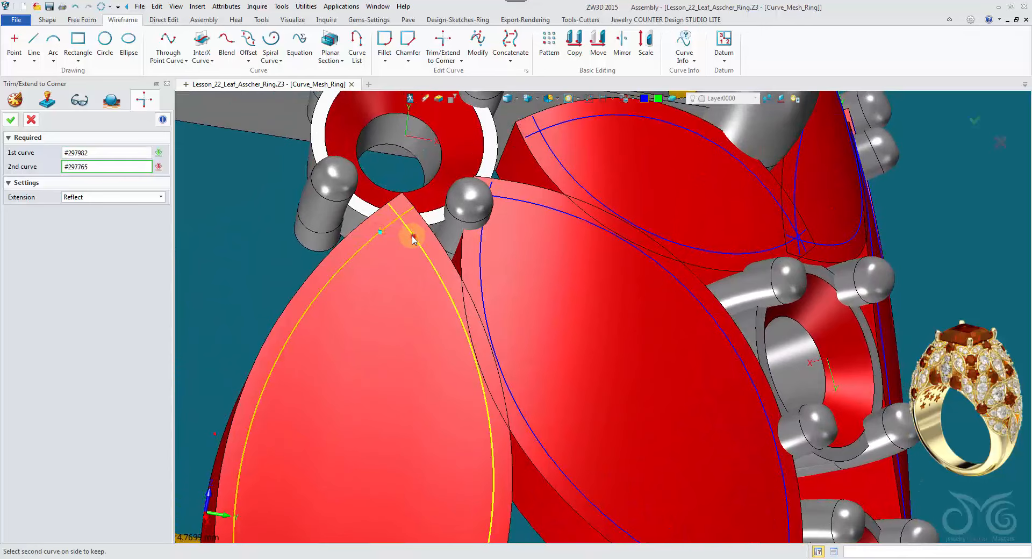
{"action": "middle_click", "coordinate": [412, 237]}
Trim the offset curves to corners at the lower tip of the same leaf and the adjoining tip of the wide leaf below.
{"action": "scroll", "coordinate": [246, 235], "scroll_direction": "down", "scroll_amount": 3}
{"action": "right_click_drag", "start_coordinate": [344, 321], "coordinate": [366, 315]}
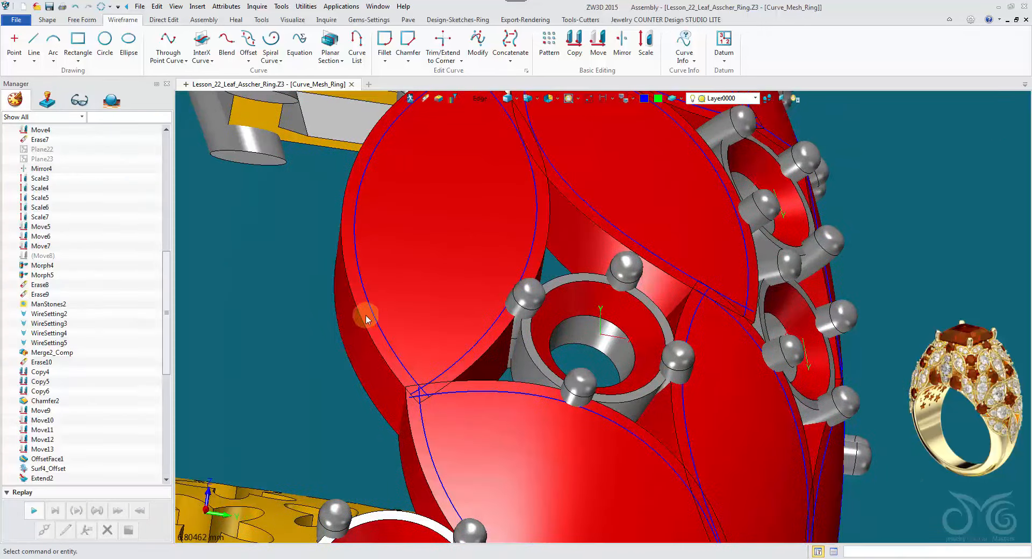
{"action": "middle_click", "coordinate": [322, 279]}
{"action": "left_click", "coordinate": [396, 353]}
{"action": "left_click", "coordinate": [445, 371]}
{"action": "middle_click", "coordinate": [430, 323]}
{"action": "left_click", "coordinate": [435, 314]}
{"action": "left_click", "coordinate": [375, 352]}
{"action": "middle_click", "coordinate": [559, 412]}
Trim the offset curves to corners at the lower and upper tips of the narrow leaf beneath the stone settings.
{"action": "scroll", "coordinate": [617, 401], "scroll_direction": "up", "scroll_amount": 1}
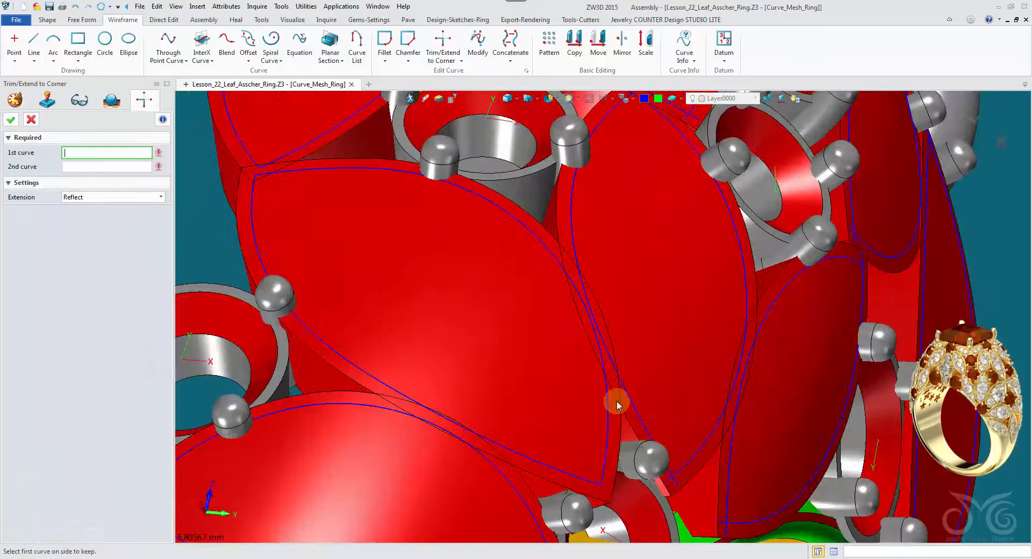
{"action": "left_click", "coordinate": [731, 493]}
{"action": "left_click", "coordinate": [764, 520]}
{"action": "middle_click", "coordinate": [779, 427]}
{"action": "left_click", "coordinate": [846, 258]}
{"action": "left_click", "coordinate": [862, 277]}
{"action": "middle_click", "coordinate": [795, 258]}
Trim the offset curves to corners at the adjoining leaf tips between the two central stone settings.
{"action": "right_click_drag", "start_coordinate": [683, 215], "coordinate": [667, 301]}
{"action": "left_click", "coordinate": [662, 274]}
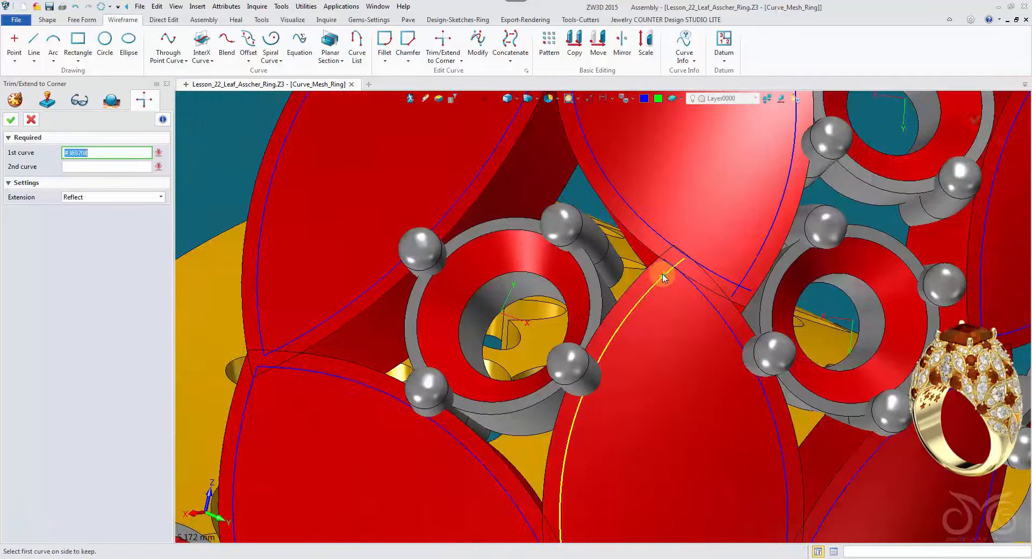
{"action": "left_click", "coordinate": [753, 264]}
{"action": "middle_click", "coordinate": [741, 258]}
{"action": "right_click_drag", "start_coordinate": [693, 236], "coordinate": [613, 190]}
{"action": "left_click", "coordinate": [696, 180]}
{"action": "left_click", "coordinate": [723, 140]}
{"action": "middle_click", "coordinate": [742, 161]}
Trim the offset curves to corners at the meeting tips of the two small leaves below the head.
{"action": "right_click_drag", "start_coordinate": [763, 204], "coordinate": [715, 191]}
{"action": "left_click", "coordinate": [807, 246]}
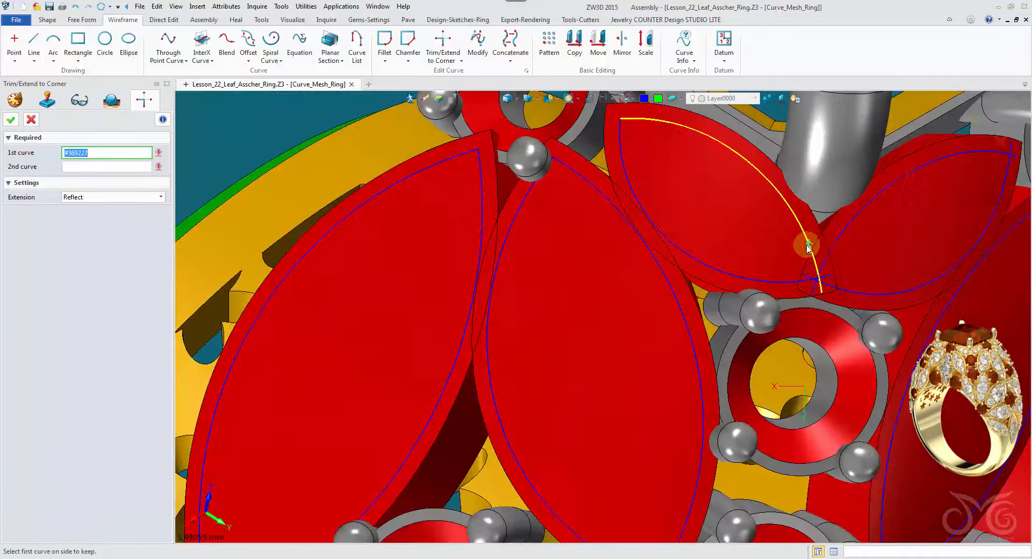
{"action": "left_click", "coordinate": [856, 293]}
{"action": "left_click", "coordinate": [884, 240]}
{"action": "left_click", "coordinate": [890, 271]}
{"action": "middle_click", "coordinate": [898, 279]}
{"action": "left_click", "coordinate": [900, 291]}
{"action": "left_click", "coordinate": [932, 309]}
{"action": "right_click_drag", "start_coordinate": [892, 279], "coordinate": [799, 265]}
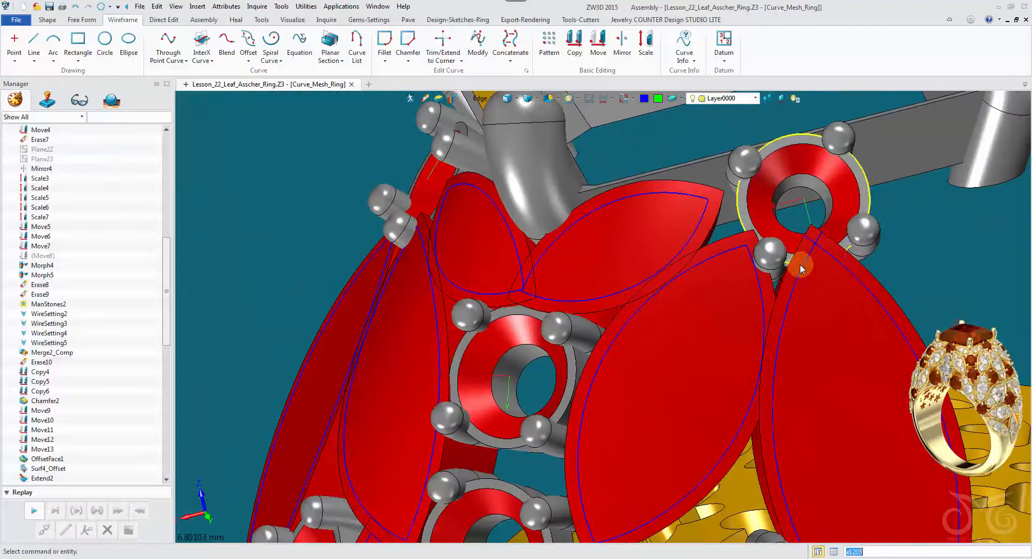
Trim the crossing offset curves to corners at the tips of the large leaves beneath the outer stone setting.
{"action": "middle_click", "coordinate": [823, 287]}
{"action": "left_click", "coordinate": [795, 274]}
{"action": "left_click", "coordinate": [838, 262]}
{"action": "middle_click", "coordinate": [827, 279]}
{"action": "right_click_drag", "start_coordinate": [817, 344], "coordinate": [756, 299]}
{"action": "left_click", "coordinate": [860, 451]}
{"action": "right_click_drag", "start_coordinate": [792, 343], "coordinate": [656, 241]}
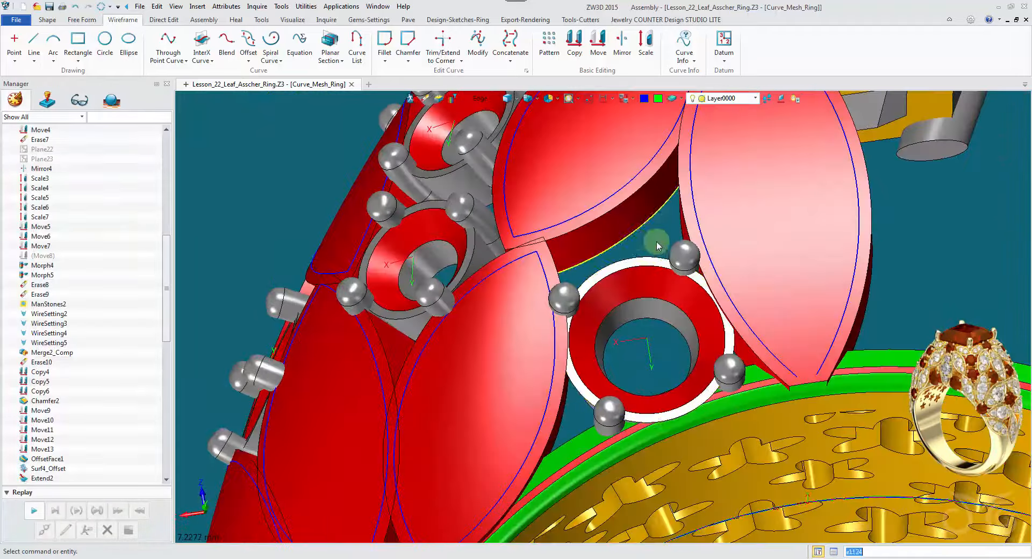
Trim the offset curves to corners at the leaf tips around the side stone setting near the green edge.
{"action": "middle_click", "coordinate": [656, 242]}
{"action": "right_click_drag", "start_coordinate": [591, 323], "coordinate": [538, 333]}
{"action": "left_click", "coordinate": [565, 345]}
{"action": "left_click", "coordinate": [585, 367]}
{"action": "right_click_drag", "start_coordinate": [564, 387], "coordinate": [580, 344]}
{"action": "left_click", "coordinate": [447, 384]}
{"action": "left_click", "coordinate": [478, 404]}
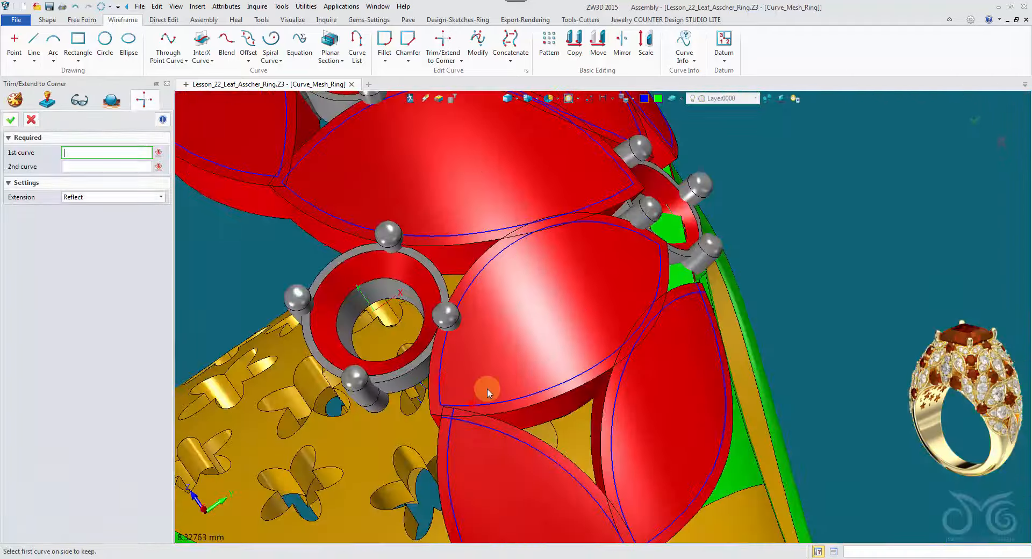
Trim the offset curves to corners at the tips of the lowest group of leaves on the shank.
{"action": "left_click", "coordinate": [488, 428]}
{"action": "right_click_drag", "start_coordinate": [554, 505], "coordinate": [565, 334]}
{"action": "left_click", "coordinate": [575, 419]}
{"action": "left_click", "coordinate": [546, 493]}
{"action": "middle_click", "coordinate": [564, 336]}
{"action": "left_click", "coordinate": [576, 390]}
{"action": "left_click", "coordinate": [642, 299]}
{"action": "right_click_drag", "start_coordinate": [577, 386], "coordinate": [563, 228]}
Offset the short blunt tip edge of the large side leaf by -0.2 mm on its face and trim the curves to corners.
{"action": "left_click", "coordinate": [247, 43]}
{"action": "left_click", "coordinate": [728, 310]}
{"action": "middle_click", "coordinate": [728, 307]}
{"action": "left_click", "coordinate": [726, 215]}
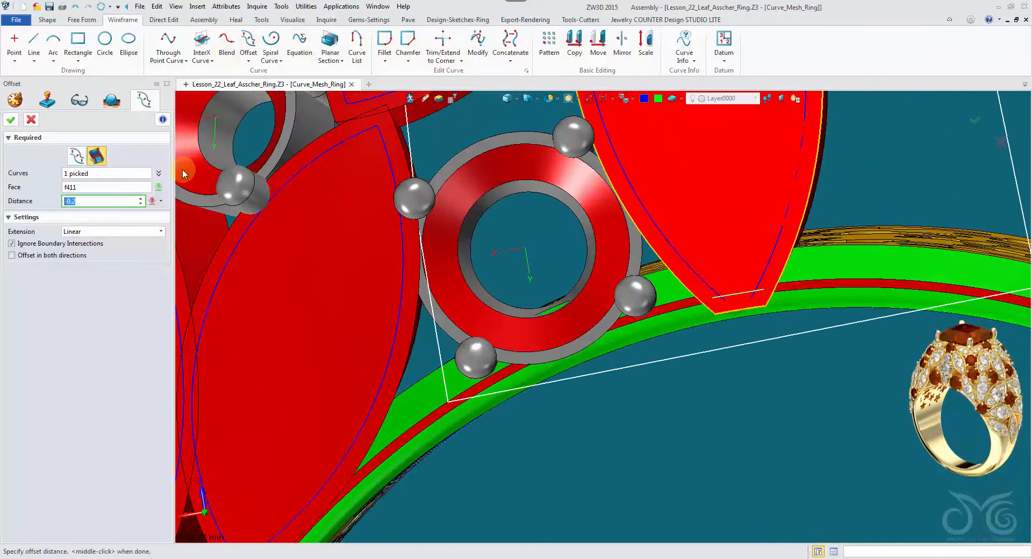
{"action": "left_click", "coordinate": [12, 119]}
{"action": "left_click", "coordinate": [443, 41]}
{"action": "right_click_drag", "start_coordinate": [618, 188], "coordinate": [636, 204]}
{"action": "left_click", "coordinate": [700, 260]}
{"action": "left_click", "coordinate": [683, 274]}
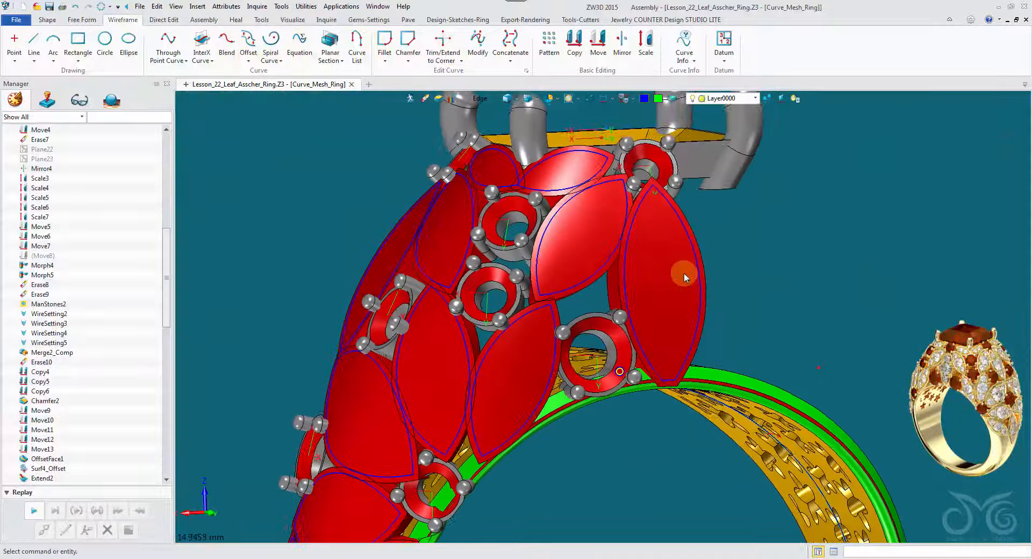
Split the face of the opposite large side leaf with its offset outline, restricting the selection to curves.
{"action": "right_click_drag", "start_coordinate": [683, 274], "coordinate": [441, 400]}
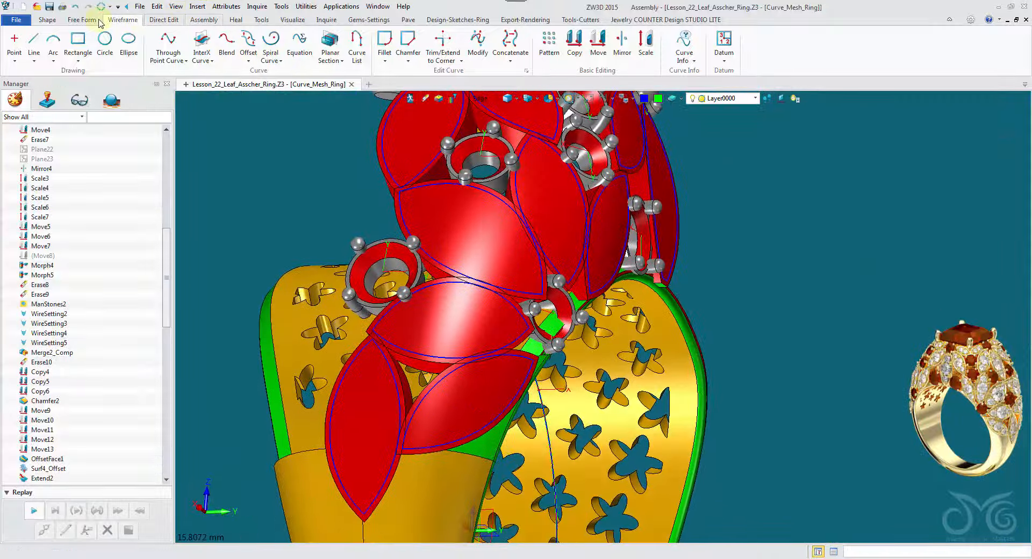
{"action": "left_click", "coordinate": [96, 20]}
{"action": "left_click", "coordinate": [284, 48]}
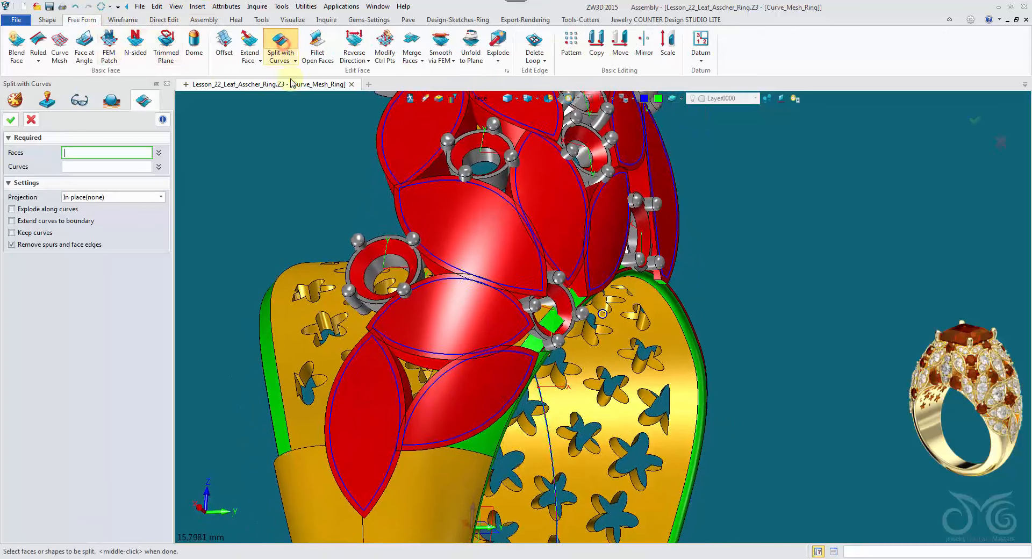
{"action": "left_click", "coordinate": [472, 349]}
{"action": "middle_click", "coordinate": [381, 275]}
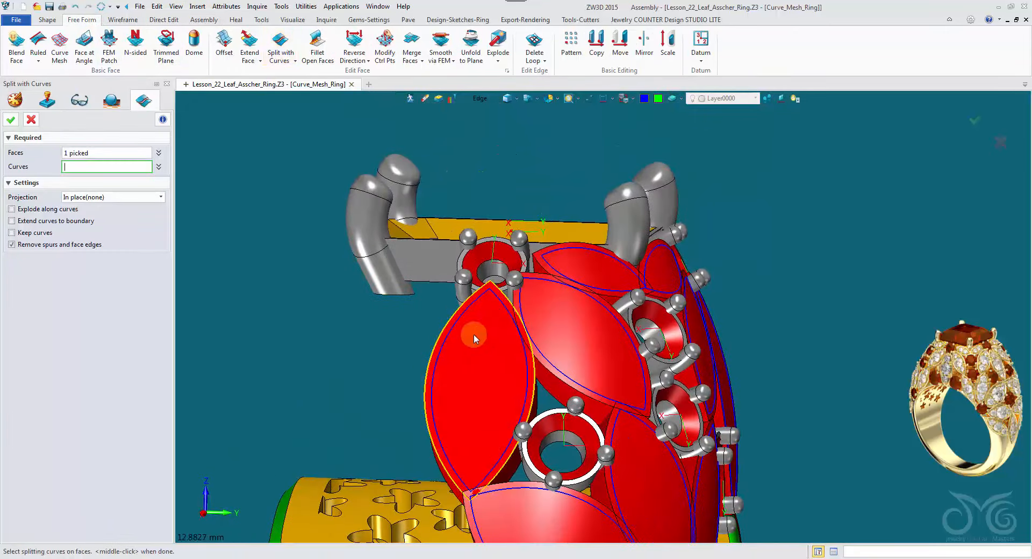
{"action": "left_click", "coordinate": [480, 98]}
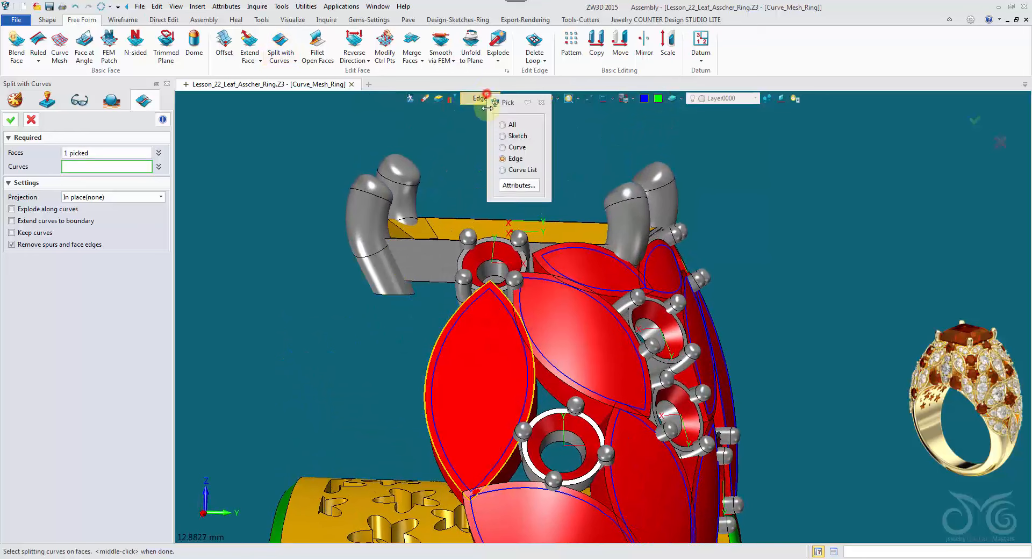
{"action": "left_click", "coordinate": [515, 147]}
{"action": "left_click", "coordinate": [472, 308]}
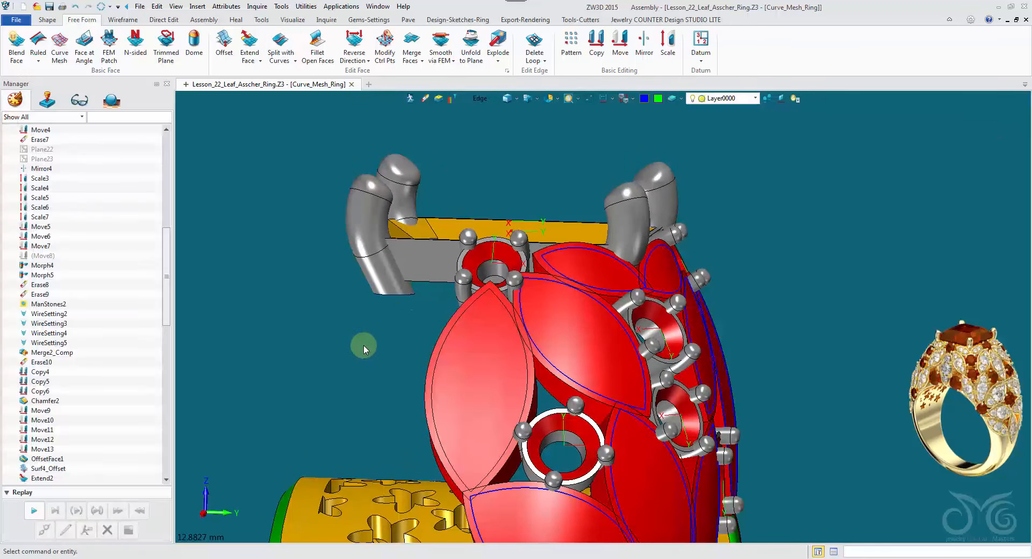
{"action": "middle_click", "coordinate": [364, 344]}
Split the faces of the adjoining leaf and the small leaf below the head with their offset outlines.
{"action": "left_click", "coordinate": [590, 337]}
{"action": "left_click", "coordinate": [553, 285]}
{"action": "middle_click", "coordinate": [557, 186]}
{"action": "middle_click", "coordinate": [544, 182]}
{"action": "left_click", "coordinate": [491, 253]}
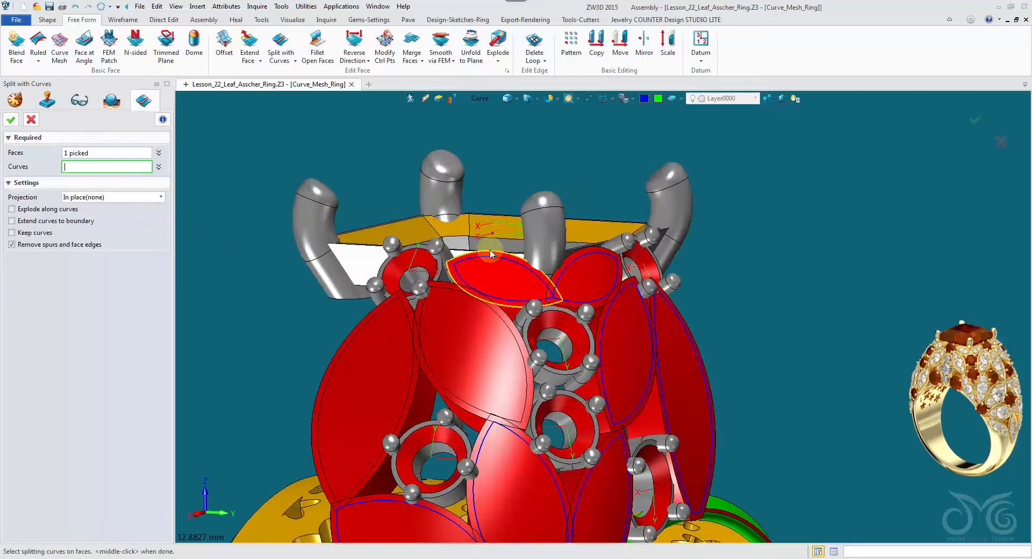
{"action": "left_click", "coordinate": [490, 249]}
{"action": "middle_click", "coordinate": [565, 163]}
Split the faces of the second small leaf and the larger leaf beneath it with their offset outlines.
{"action": "right_click_drag", "start_coordinate": [591, 166], "coordinate": [516, 188]}
{"action": "left_click", "coordinate": [523, 287]}
{"action": "middle_click", "coordinate": [529, 307]}
{"action": "left_click", "coordinate": [545, 356]}
{"action": "left_click", "coordinate": [574, 349]}
{"action": "middle_click", "coordinate": [552, 349]}
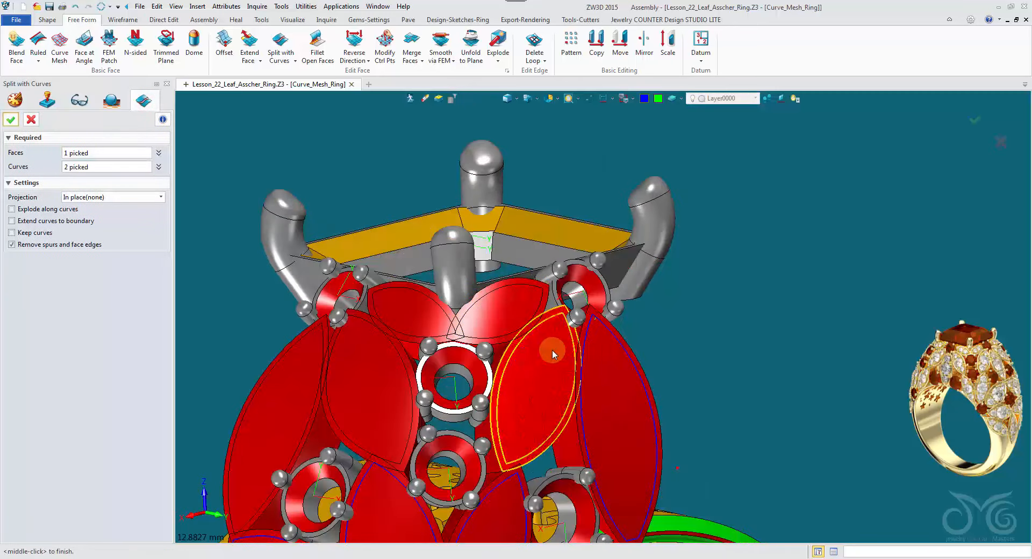
{"action": "middle_click", "coordinate": [555, 350]}
Split the faces of the blunt-tipped side leaf and the narrow leaf beside the side stone setting with their offset outlines.
{"action": "left_click", "coordinate": [618, 366]}
{"action": "left_click", "coordinate": [646, 375]}
{"action": "middle_click", "coordinate": [741, 351]}
{"action": "right_click_drag", "start_coordinate": [740, 350], "coordinate": [817, 214]}
{"action": "left_click", "coordinate": [540, 322]}
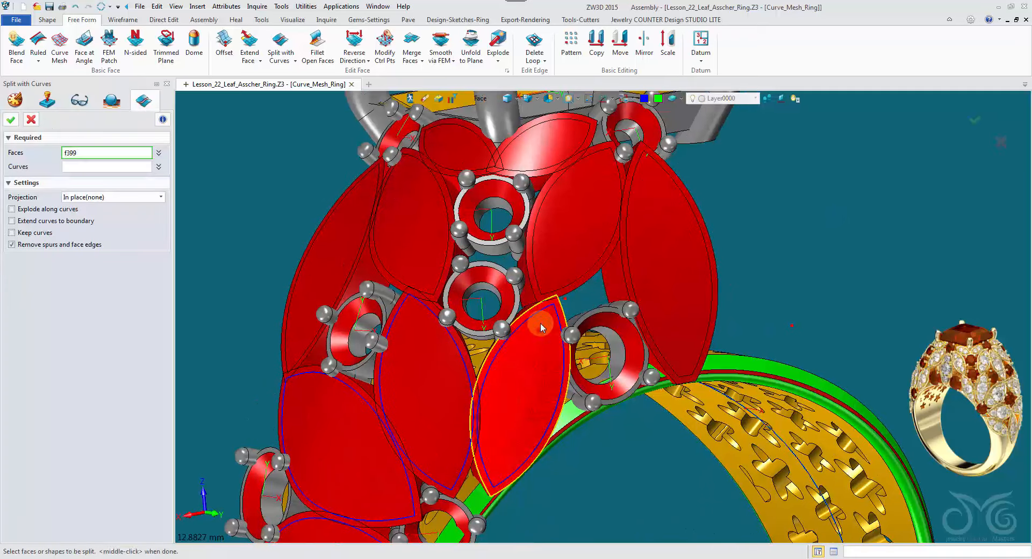
{"action": "middle_click", "coordinate": [536, 347]}
Split the faces of the middle leaf and the wide leaf below it with their offset outlines.
{"action": "left_click", "coordinate": [435, 355]}
{"action": "middle_click", "coordinate": [434, 371]}
{"action": "middle_click_drag", "start_coordinate": [345, 423], "coordinate": [459, 348]}
{"action": "left_click", "coordinate": [459, 348]}
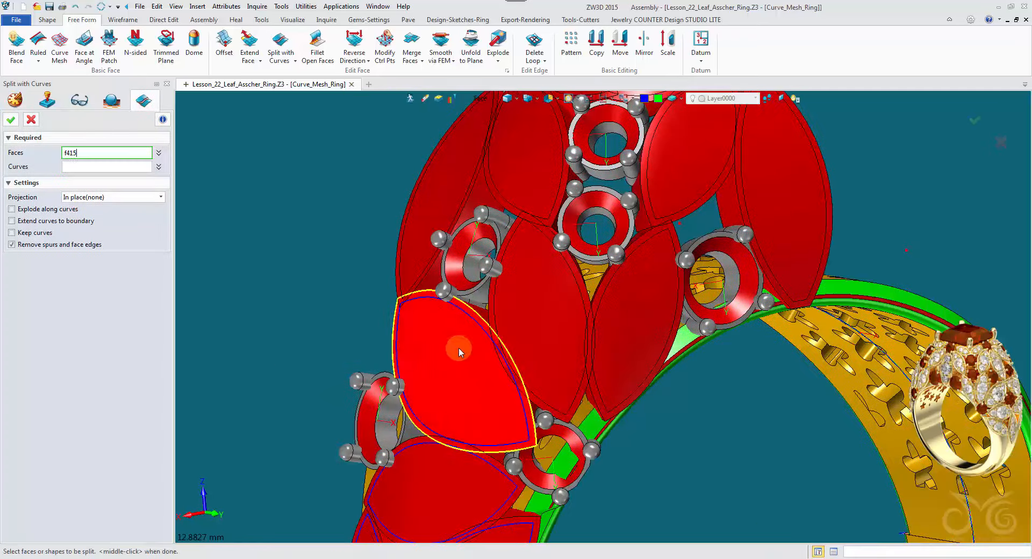
{"action": "middle_click", "coordinate": [459, 344]}
Split the faces of the next lower leaf and the slanted leaf by the green edge with their offset outlines.
{"action": "middle_click_drag", "start_coordinate": [472, 466], "coordinate": [492, 352]}
{"action": "left_click", "coordinate": [492, 354]}
{"action": "middle_click", "coordinate": [496, 368]}
{"action": "middle_click", "coordinate": [495, 369]}
{"action": "left_click", "coordinate": [521, 422]}
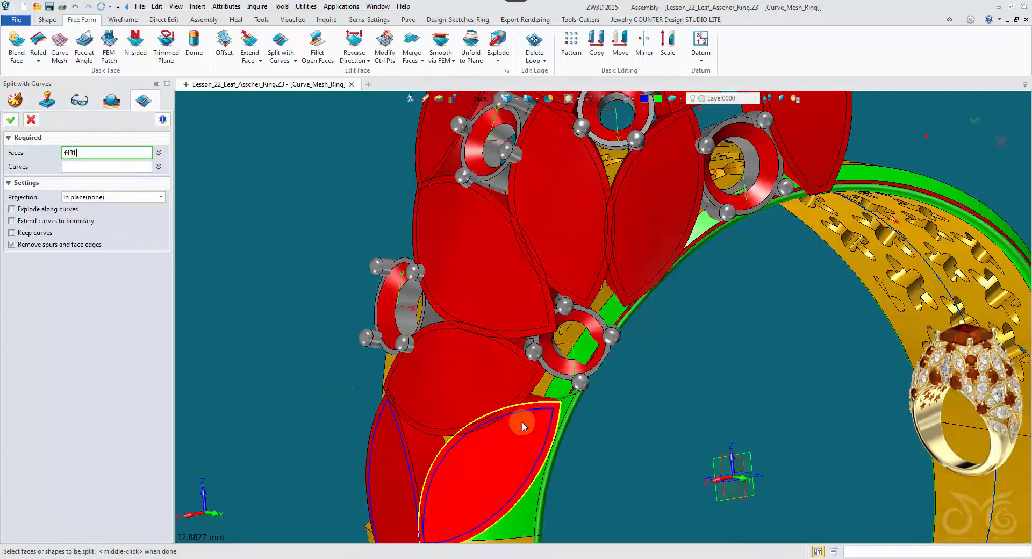
{"action": "middle_click", "coordinate": [522, 419]}
{"action": "middle_click", "coordinate": [516, 439]}
Split the face of the last, lowest leaf on the shank with its offset outline.
{"action": "right_click_drag", "start_coordinate": [517, 439], "coordinate": [639, 369]}
{"action": "middle_click", "coordinate": [638, 369]}
{"action": "left_click", "coordinate": [639, 367]}
{"action": "middle_click", "coordinate": [645, 354]}
{"action": "left_click", "coordinate": [665, 324], "text": "shift"}
{"action": "middle_click", "coordinate": [662, 325]}
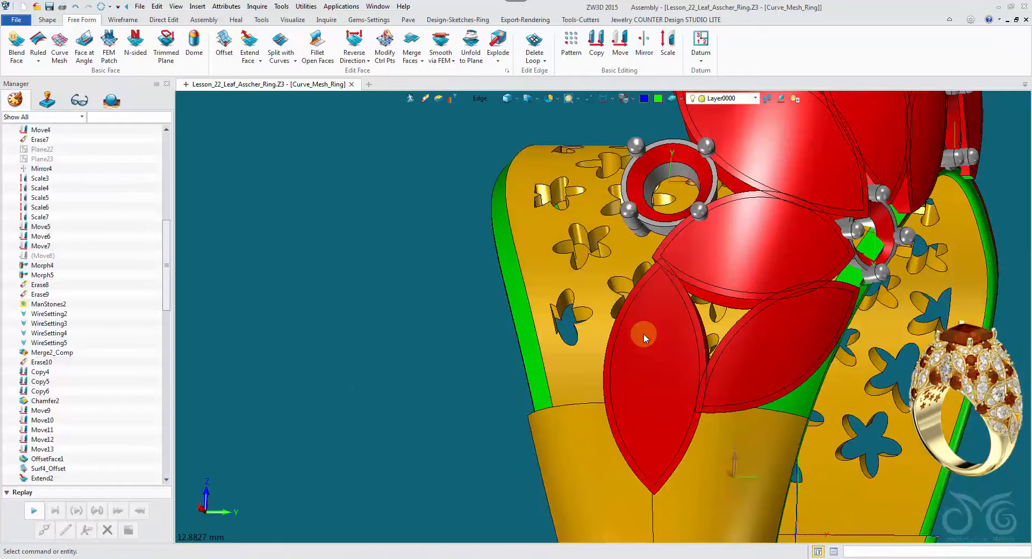
Set up a face offset of -0.2 mm with created side faces on the inner faces of the upper leaves.
{"action": "scroll", "coordinate": [643, 333], "scroll_direction": "down", "scroll_amount": 3}
{"action": "right_click_drag", "start_coordinate": [643, 333], "coordinate": [551, 188]}
{"action": "left_click", "coordinate": [48, 21]}
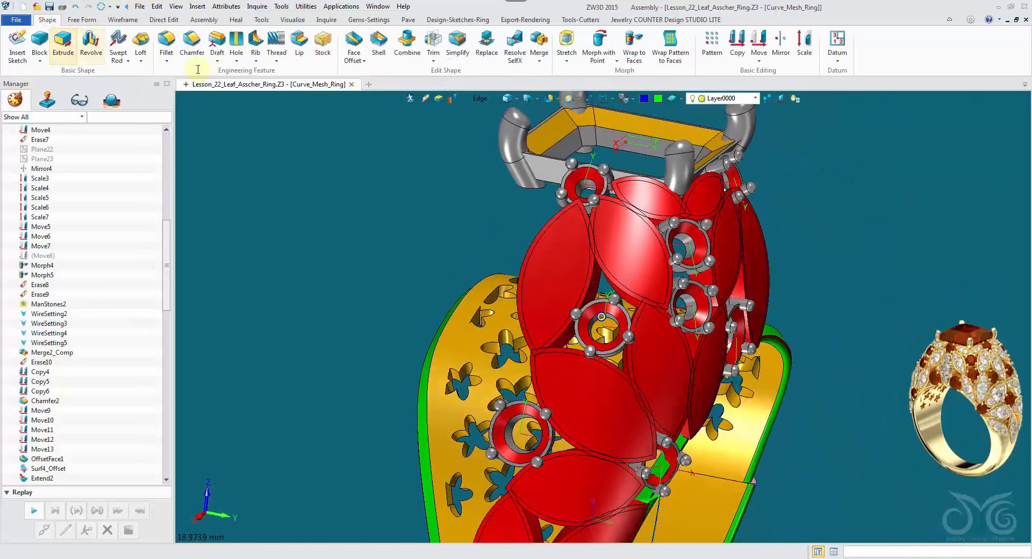
{"action": "left_click", "coordinate": [354, 48]}
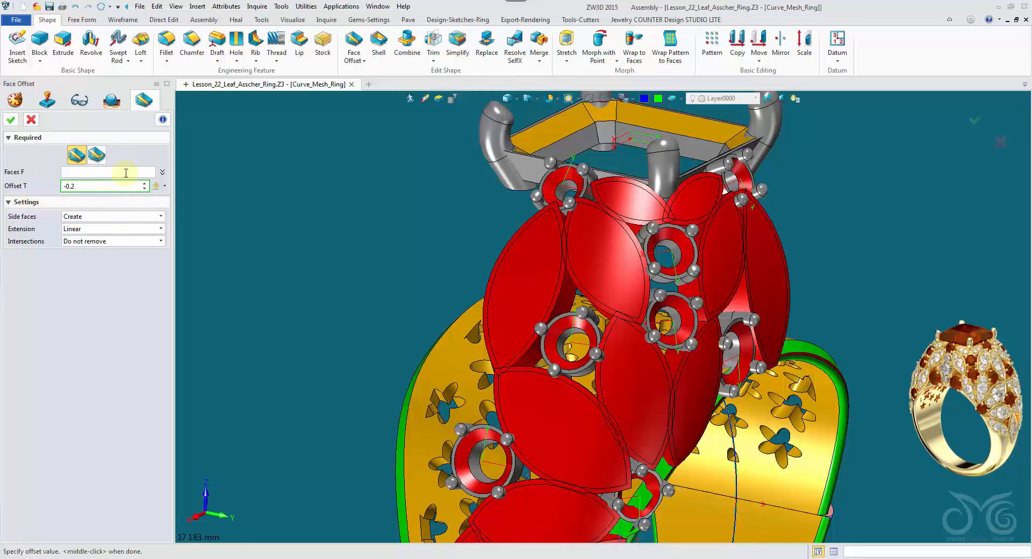
{"action": "middle_click_drag", "start_coordinate": [376, 323], "coordinate": [506, 287]}
{"action": "left_click", "coordinate": [505, 287]}
{"action": "left_click", "coordinate": [612, 262]}
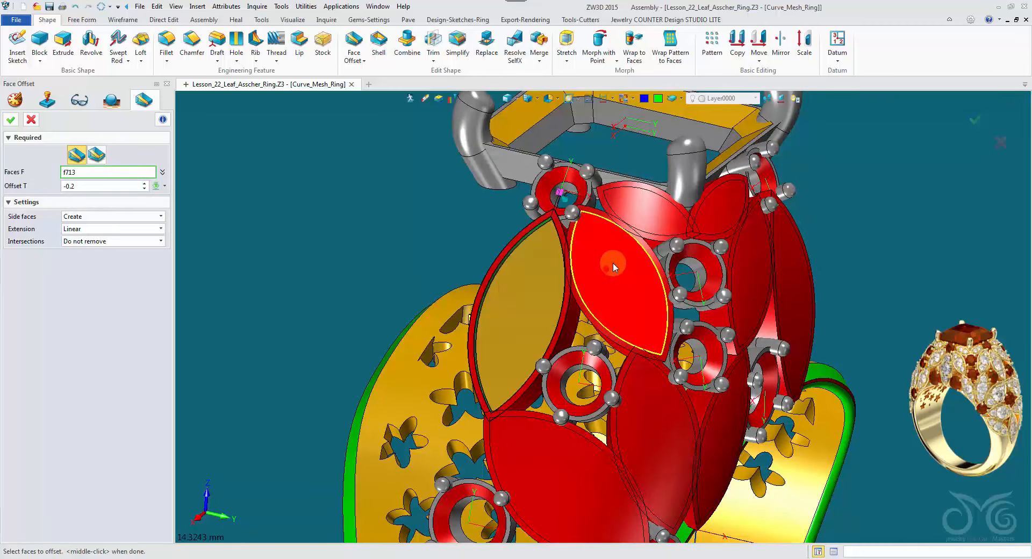
{"action": "left_click", "coordinate": [778, 265]}
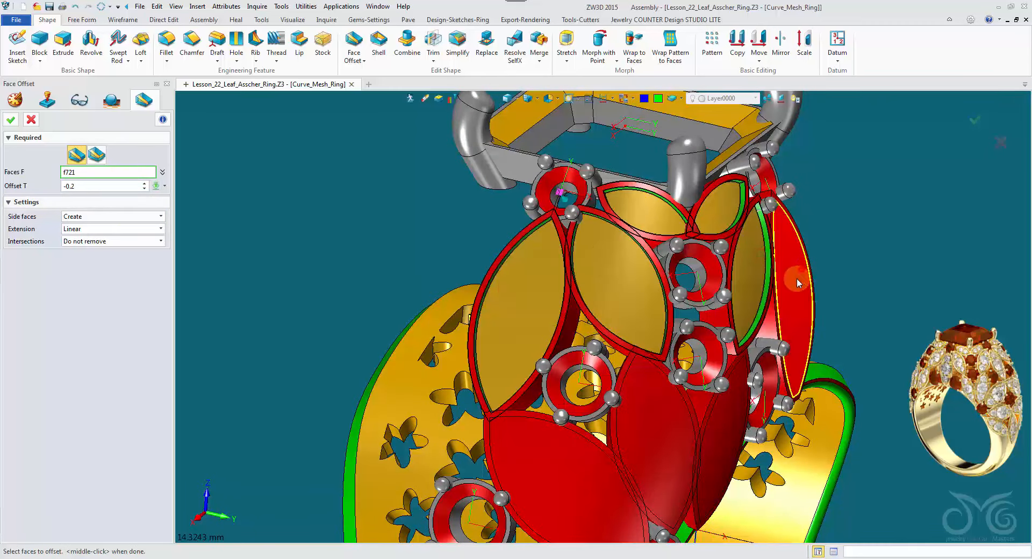
Include the inner faces of the remaining lower leaves in the -0.2 mm face offset and apply it.
{"action": "middle_click_drag", "start_coordinate": [796, 279], "coordinate": [658, 371]}
{"action": "left_click", "coordinate": [651, 365]}
{"action": "left_click", "coordinate": [570, 388]}
{"action": "middle_click_drag", "start_coordinate": [571, 388], "coordinate": [530, 373]}
{"action": "left_click", "coordinate": [576, 440]}
{"action": "left_click", "coordinate": [486, 470]}
{"action": "left_click", "coordinate": [486, 469]}
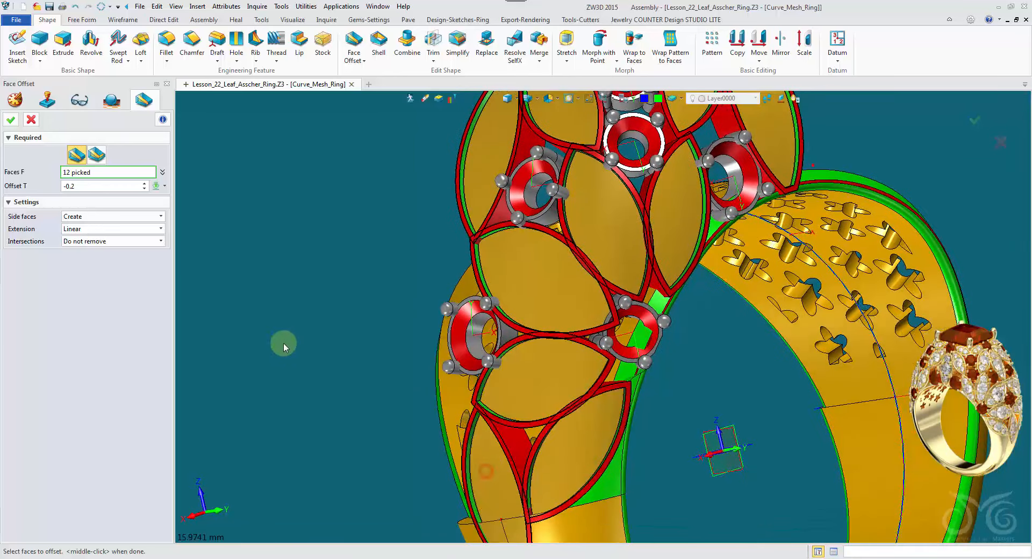
{"action": "left_click", "coordinate": [11, 121]}
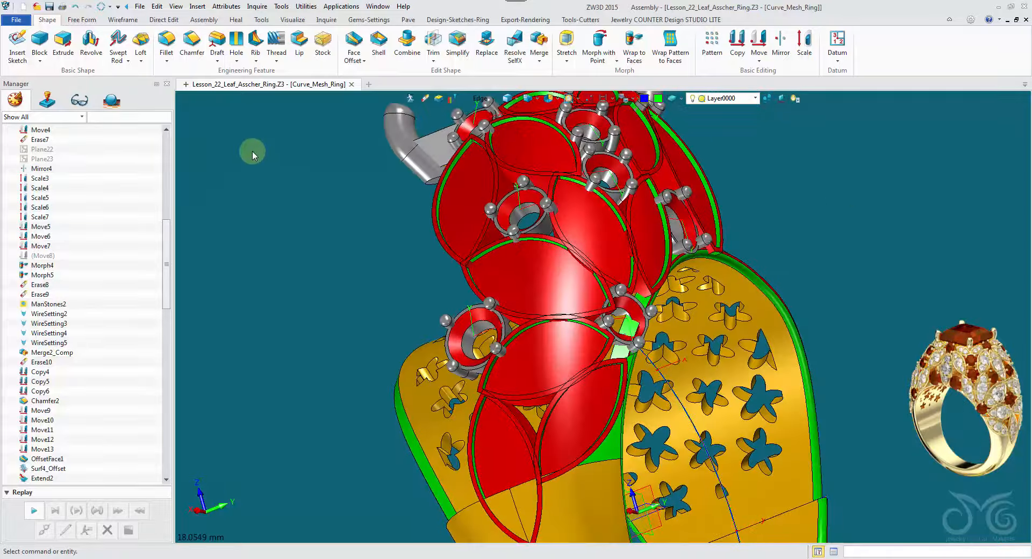
Start a 0.2 mm chamfer on the recess edges of the first large leaves and the small leaf below the head.
{"action": "left_click", "coordinate": [195, 43]}
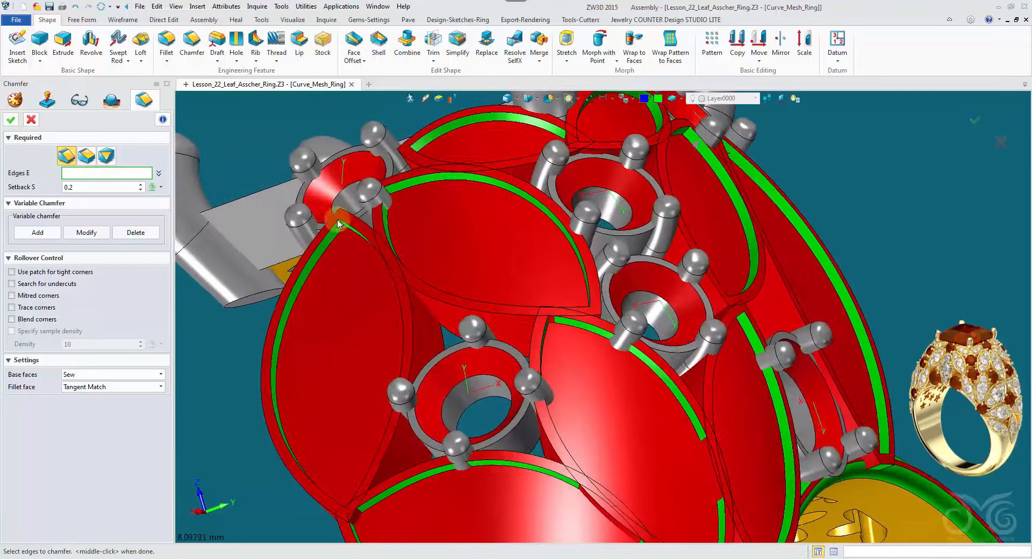
{"action": "left_click", "coordinate": [338, 240]}
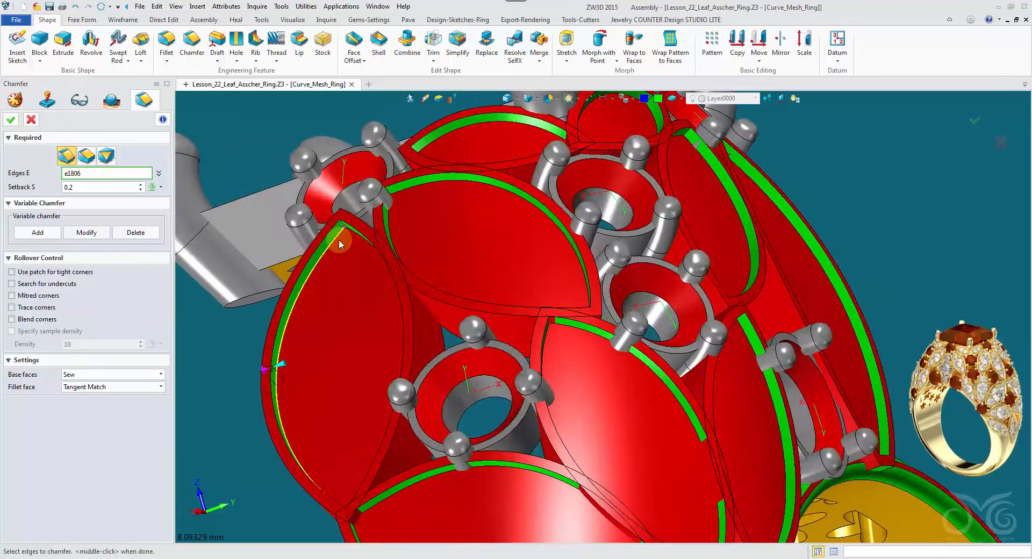
{"action": "left_click", "coordinate": [347, 237]}
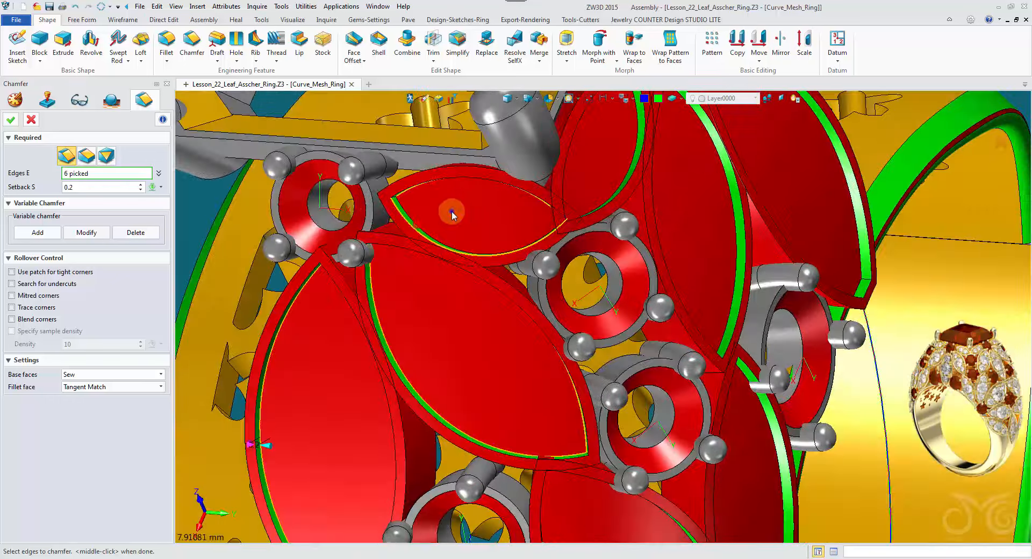
{"action": "left_click", "coordinate": [420, 229]}
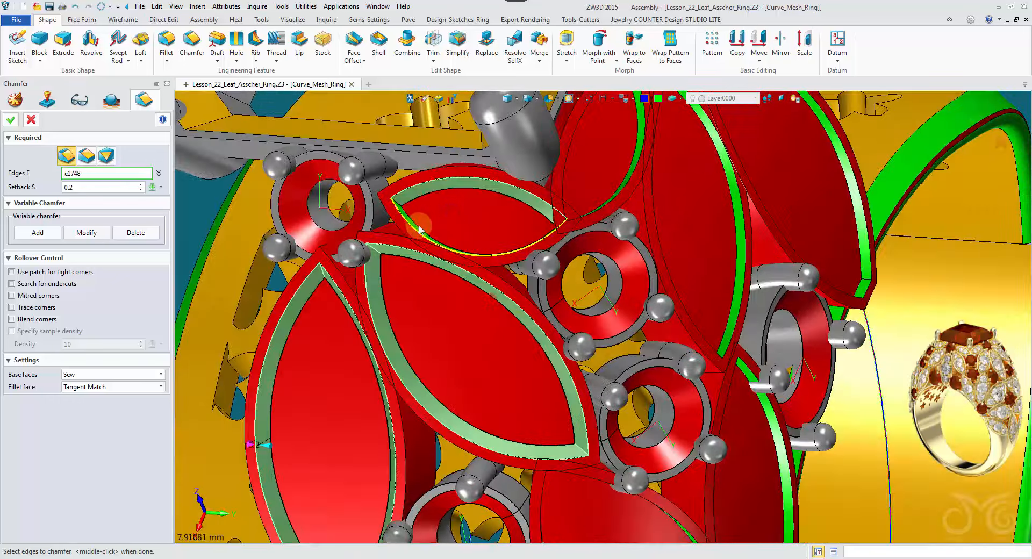
{"action": "left_click", "coordinate": [419, 228]}
Add the recess edges of the second small leaf and its neighbouring large leaf to the 0.2 mm chamfer.
{"action": "right_click_drag", "start_coordinate": [656, 226], "coordinate": [559, 220]}
{"action": "left_click", "coordinate": [626, 228]}
{"action": "left_click", "coordinate": [667, 259]}
{"action": "left_click", "coordinate": [704, 262]}
{"action": "left_click", "coordinate": [754, 246]}
Add the recess edges of the far side leaf and the middle leaves around the stone settings to the 0.2 mm chamfer.
{"action": "right_click_drag", "start_coordinate": [795, 258], "coordinate": [607, 269]}
{"action": "left_click", "coordinate": [743, 290]}
{"action": "left_click", "coordinate": [663, 306]}
{"action": "left_click", "coordinate": [585, 312]}
{"action": "right_click_drag", "start_coordinate": [586, 312], "coordinate": [519, 333]}
{"action": "left_click", "coordinate": [519, 338]}
{"action": "right_click_drag", "start_coordinate": [527, 376], "coordinate": [453, 393]}
{"action": "left_click", "coordinate": [442, 382]}
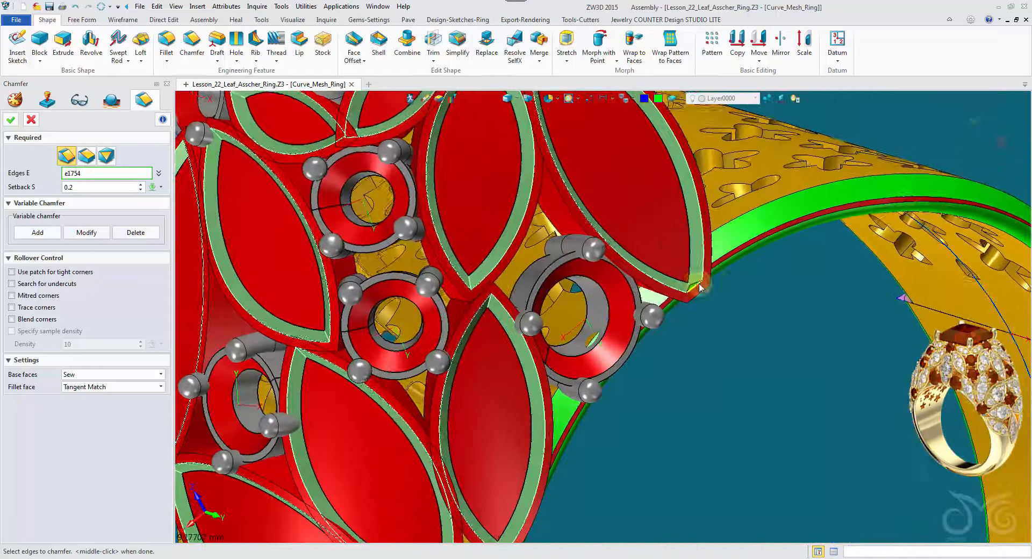
Add the short recess edge at the side leaf's blunt tip to the chamfer, using wireframe display to pick it.
{"action": "scroll", "coordinate": [656, 269], "scroll_direction": "up", "scroll_amount": 5}
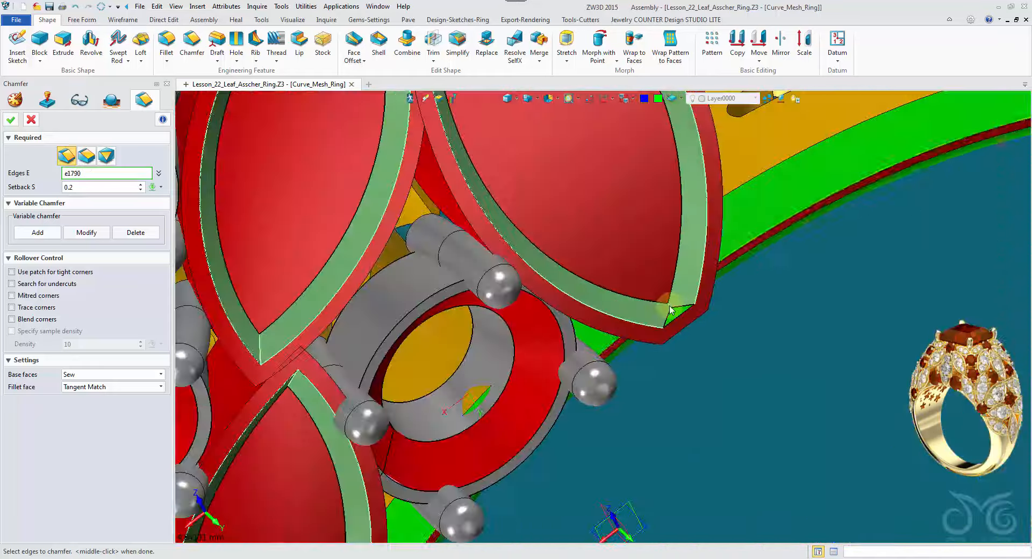
{"action": "left_click", "coordinate": [669, 309]}
{"action": "left_click", "coordinate": [505, 99]}
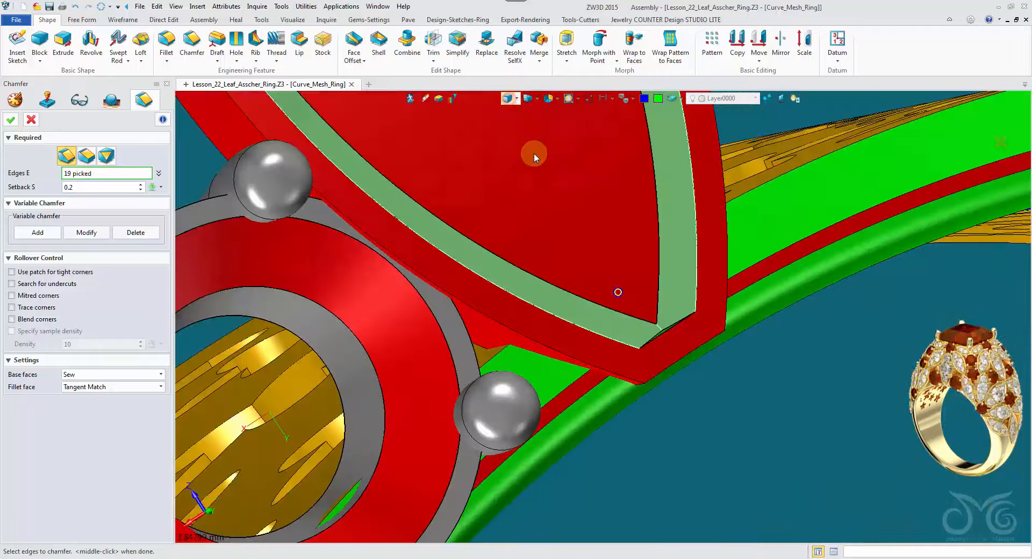
{"action": "mouse_move", "coordinate": [534, 152]}
{"action": "middle_mouse_down"}
{"action": "mouse_move", "coordinate": [583, 246]}
{"action": "mouse_move", "coordinate": [618, 245]}
{"action": "mouse_move", "coordinate": [689, 340]}
{"action": "mouse_move", "coordinate": [609, 238]}
{"action": "mouse_move", "coordinate": [575, 146]}
{"action": "middle_mouse_up"}
{"action": "left_click", "coordinate": [506, 101]}
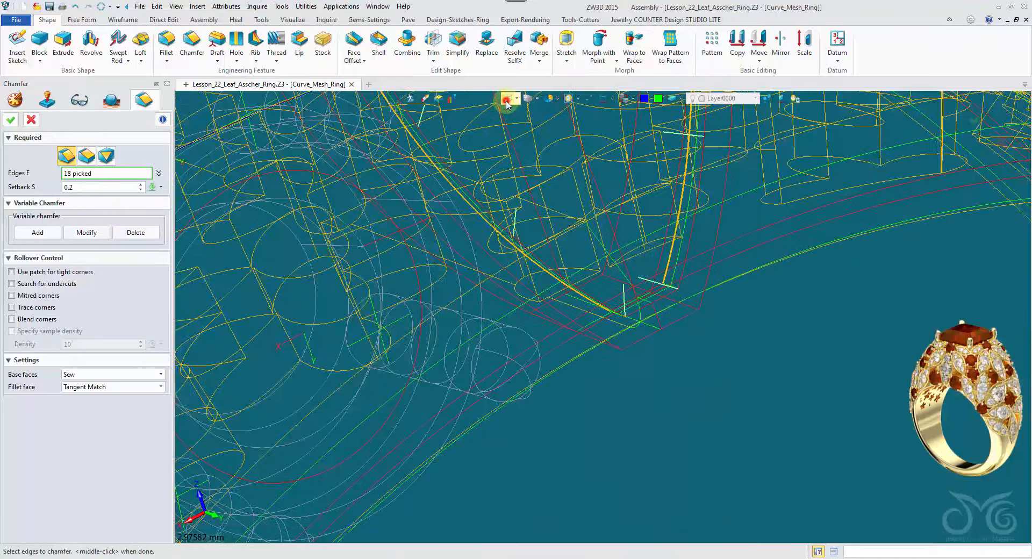
{"action": "mouse_move", "coordinate": [506, 101]}
{"action": "middle_mouse_down"}
{"action": "mouse_move", "coordinate": [554, 437]}
{"action": "mouse_move", "coordinate": [618, 462]}
{"action": "middle_mouse_up"}
{"action": "left_click", "coordinate": [647, 469]}
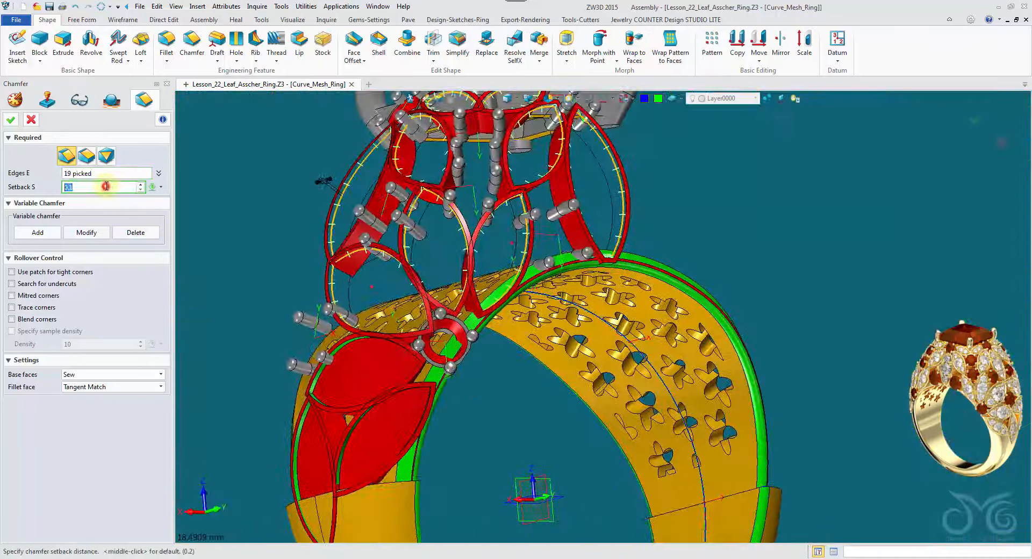
Add the recess edges of the topmost of the three leaves nearest the plain shank to the 0.2 mm chamfer.
{"action": "left_click", "coordinate": [106, 186]}
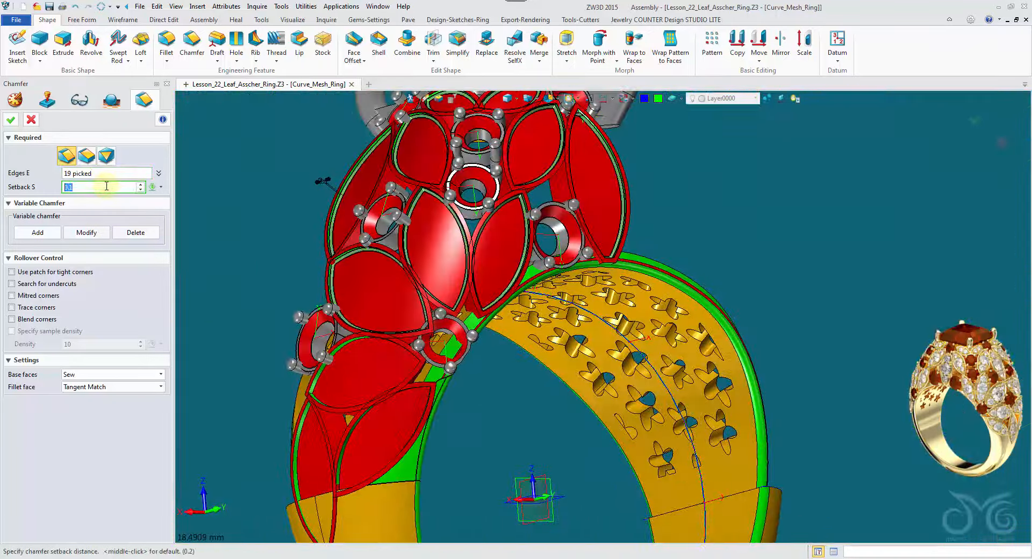
{"action": "left_click", "coordinate": [117, 173]}
{"action": "right_click_drag", "start_coordinate": [376, 323], "coordinate": [430, 318]}
{"action": "scroll", "coordinate": [397, 483], "scroll_direction": "up", "scroll_amount": 4}
{"action": "right_click", "coordinate": [237, 129]}
{"action": "left_click", "coordinate": [265, 225]}
{"action": "left_click", "coordinate": [465, 172]}
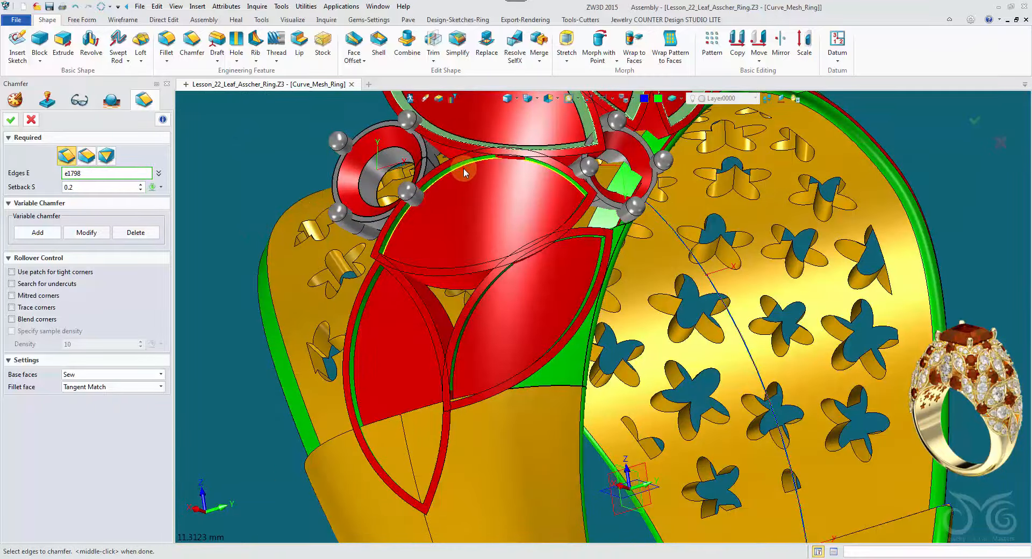
Add the recess edges of the two lowest leaves beside the plain shank and finish the 0.2 mm chamfer.
{"action": "right_click_drag", "start_coordinate": [466, 215], "coordinate": [585, 414]}
{"action": "scroll", "coordinate": [584, 414], "scroll_direction": "down", "scroll_amount": 3}
{"action": "scroll", "coordinate": [543, 339], "scroll_direction": "up", "scroll_amount": 4}
{"action": "left_click", "coordinate": [524, 291]}
{"action": "right_click_drag", "start_coordinate": [541, 341], "coordinate": [279, 301]}
{"action": "left_click", "coordinate": [279, 260]}
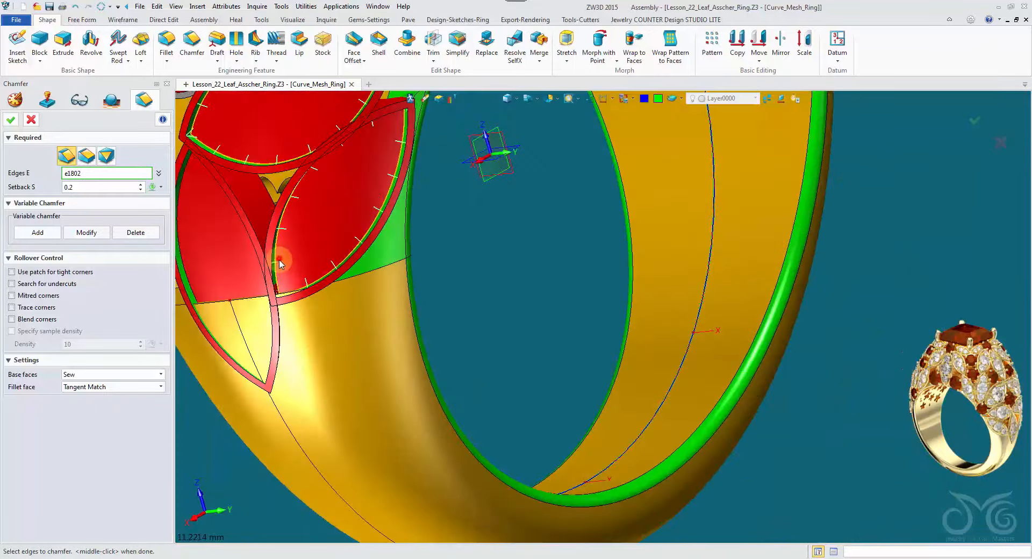
{"action": "right_click_drag", "start_coordinate": [279, 262], "coordinate": [205, 171]}
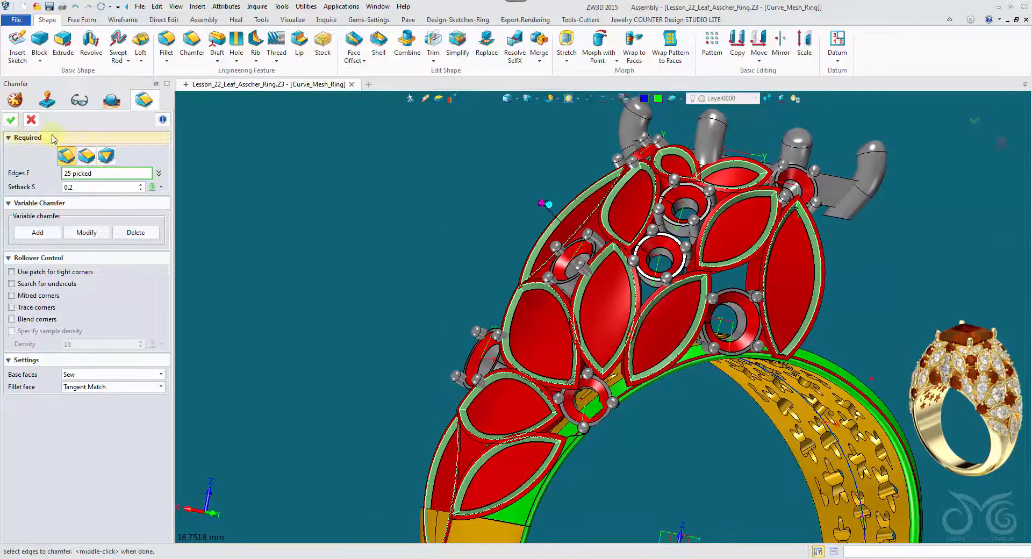
{"action": "left_click", "coordinate": [12, 121]}
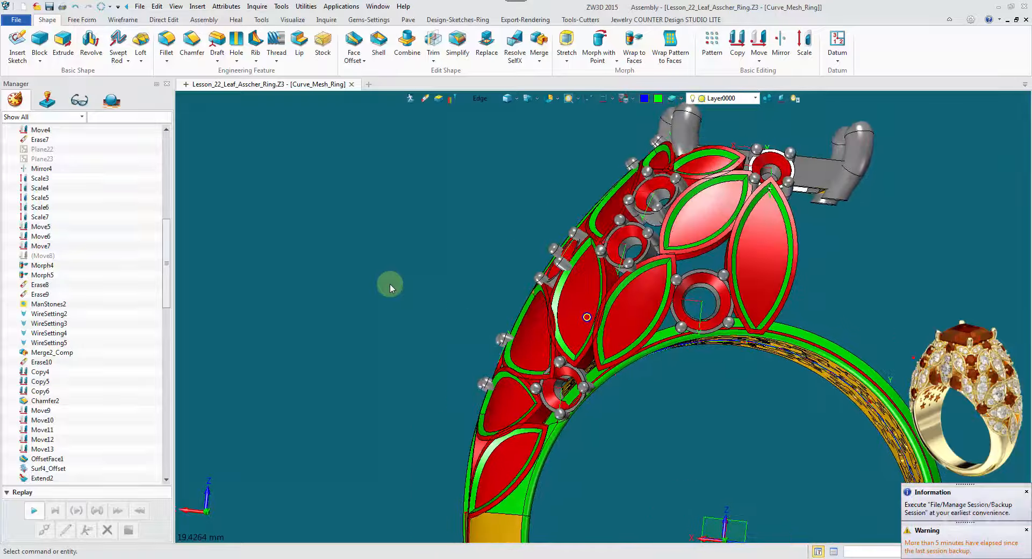
Start a 0.15 mm fillet on the outer edges of the three leaves nearest the plain shank.
{"action": "left_click", "coordinate": [165, 43]}
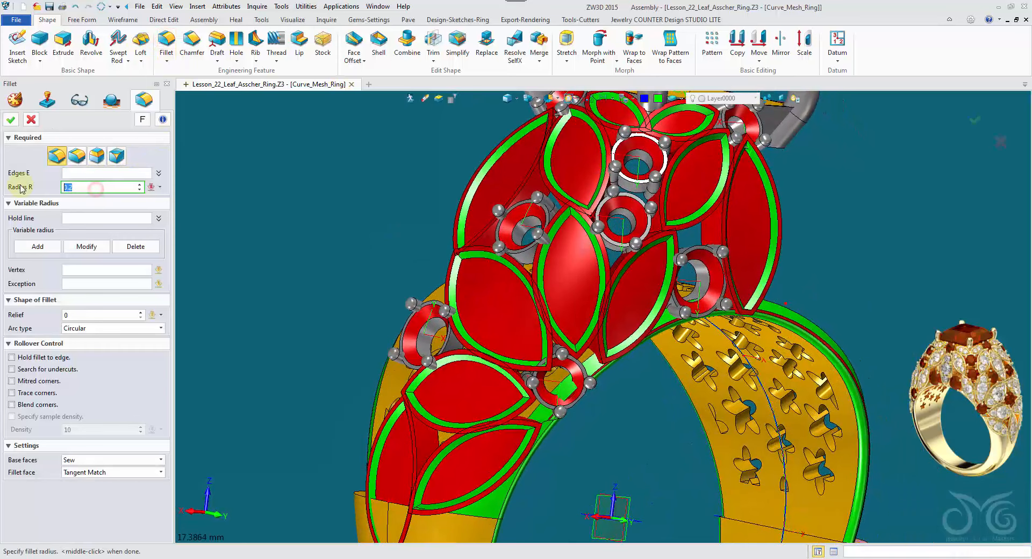
{"action": "left_click", "coordinate": [425, 374]}
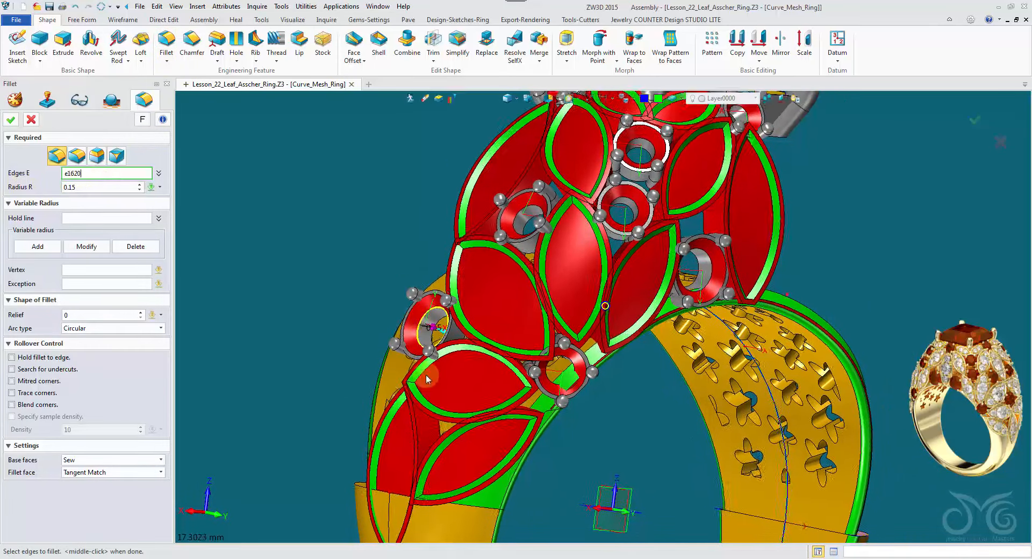
{"action": "scroll", "coordinate": [426, 374], "scroll_direction": "up", "scroll_amount": 5}
{"action": "left_click", "coordinate": [391, 398]}
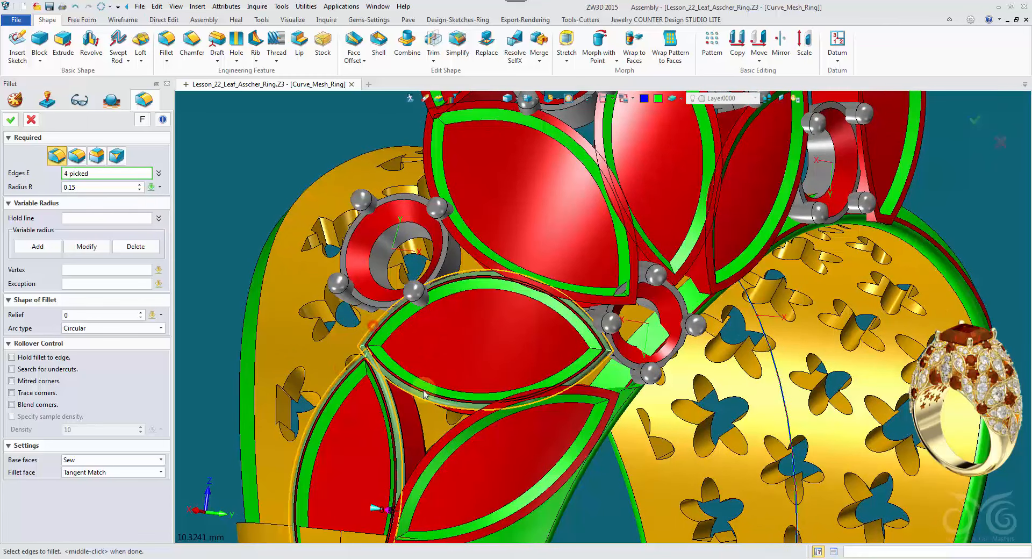
{"action": "right_click_drag", "start_coordinate": [474, 432], "coordinate": [562, 446]}
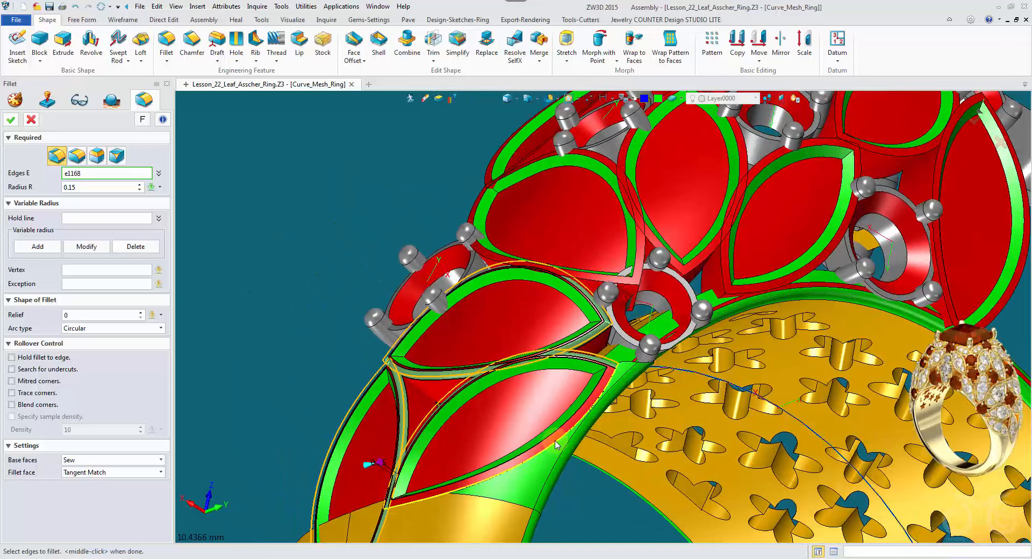
{"action": "left_click", "coordinate": [554, 438]}
Add the outer edges of the broad leaf above them and the neighbouring middle leaves to the 0.15 mm fillet.
{"action": "scroll", "coordinate": [616, 369], "scroll_direction": "up", "scroll_amount": 2}
{"action": "scroll", "coordinate": [615, 369], "scroll_direction": "up", "scroll_amount": 1}
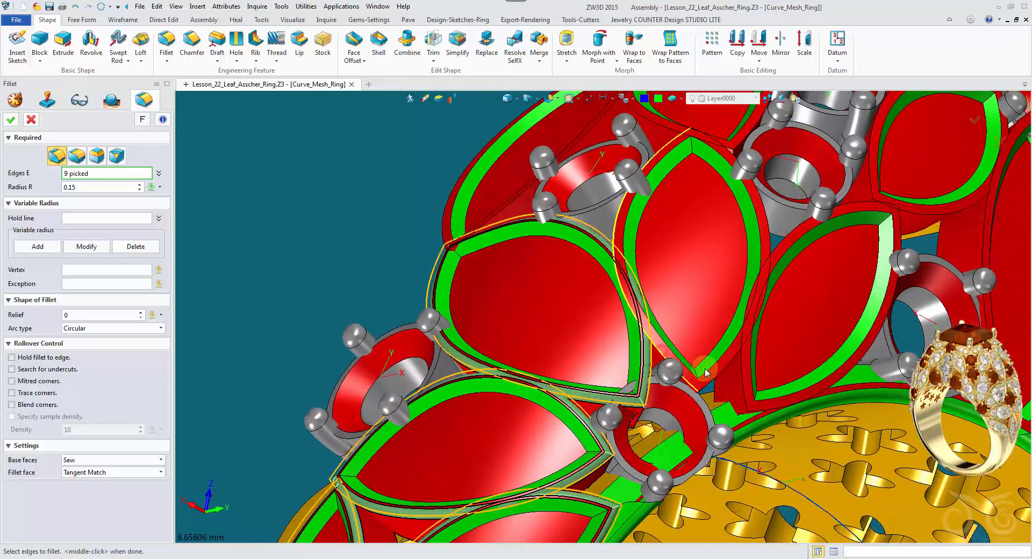
{"action": "left_click", "coordinate": [743, 388]}
{"action": "right_click_drag", "start_coordinate": [746, 407], "coordinate": [773, 382]}
{"action": "scroll", "coordinate": [774, 382], "scroll_direction": "up", "scroll_amount": 2}
{"action": "left_click", "coordinate": [823, 370]}
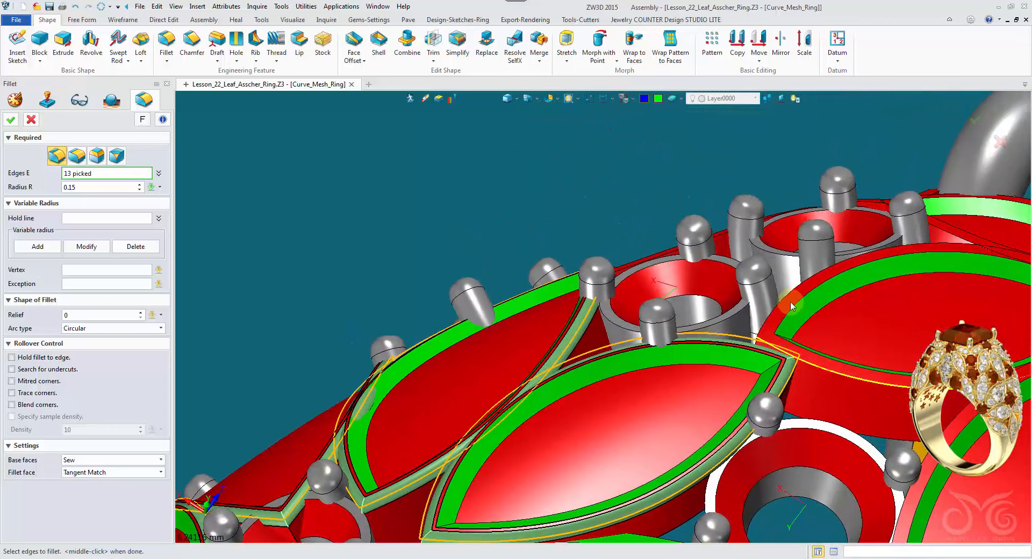
Add the outer edges of the upper leaves, the far side leaf and the first small leaf below the head to the fillet.
{"action": "right_click_drag", "start_coordinate": [791, 299], "coordinate": [682, 297]}
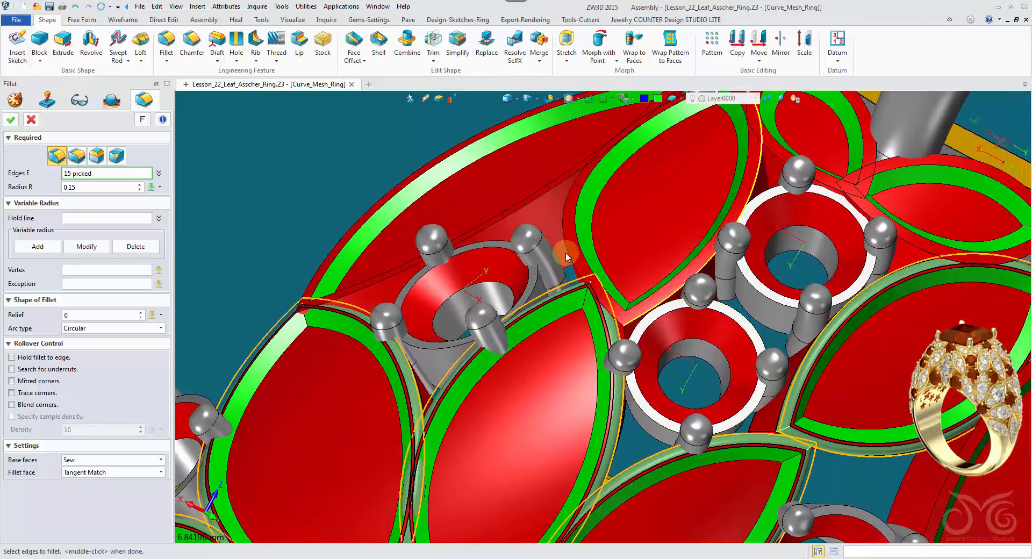
{"action": "right_click_drag", "start_coordinate": [569, 257], "coordinate": [495, 257]}
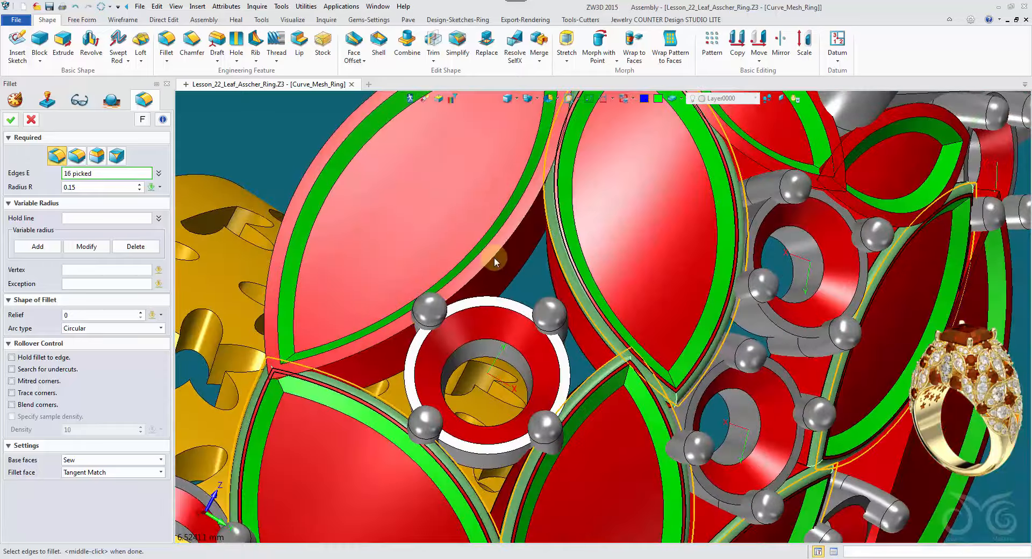
{"action": "left_click", "coordinate": [433, 229]}
{"action": "right_click_drag", "start_coordinate": [433, 229], "coordinate": [554, 240]}
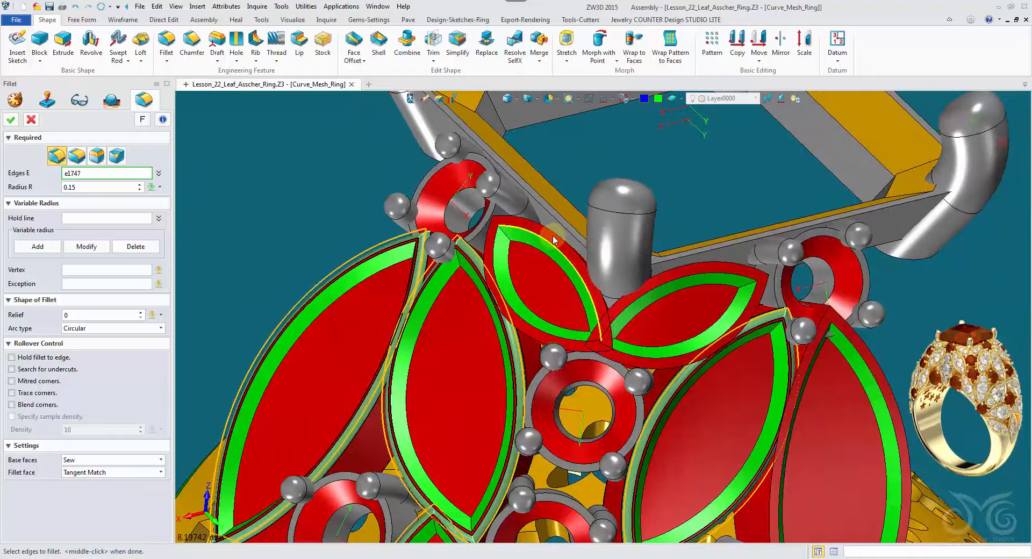
{"action": "left_click", "coordinate": [485, 249]}
{"action": "right_click_drag", "start_coordinate": [484, 250], "coordinate": [656, 301]}
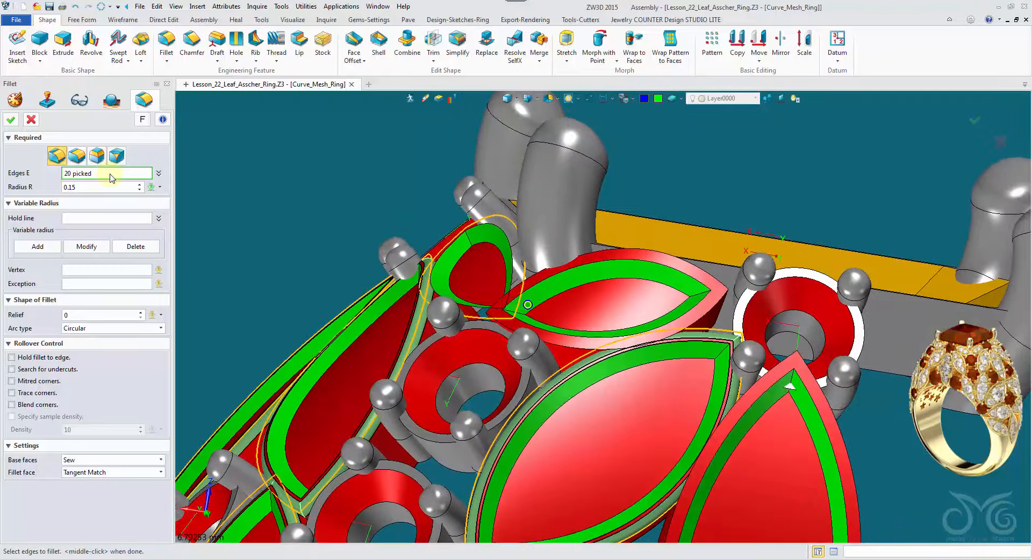
Add the outer edges of the second small leaf below the head to the 0.15 mm fillet.
{"action": "right_click_drag", "start_coordinate": [127, 186], "coordinate": [640, 260]}
{"action": "mouse_move", "coordinate": [595, 304]}
{"action": "right_mouse_down"}
{"action": "mouse_move", "coordinate": [575, 283]}
{"action": "mouse_move", "coordinate": [393, 224]}
{"action": "mouse_move", "coordinate": [408, 250]}
{"action": "right_mouse_up"}
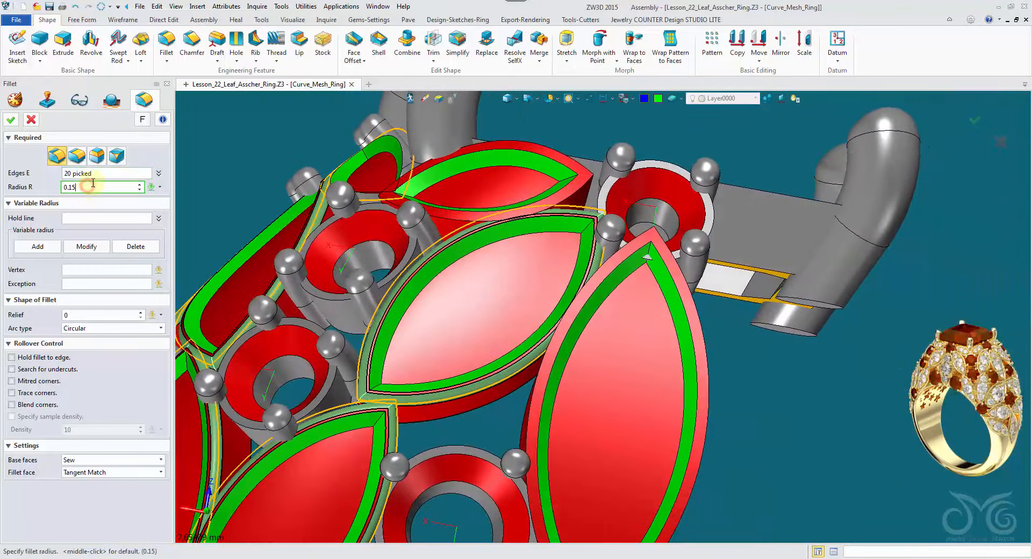
{"action": "right_click_drag", "start_coordinate": [389, 206], "coordinate": [523, 172]}
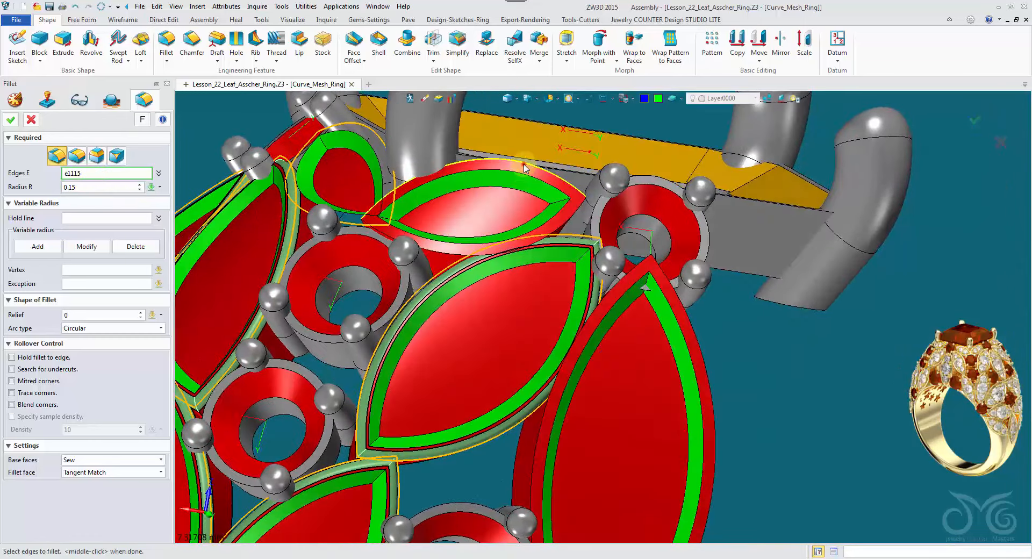
{"action": "left_click", "coordinate": [575, 211]}
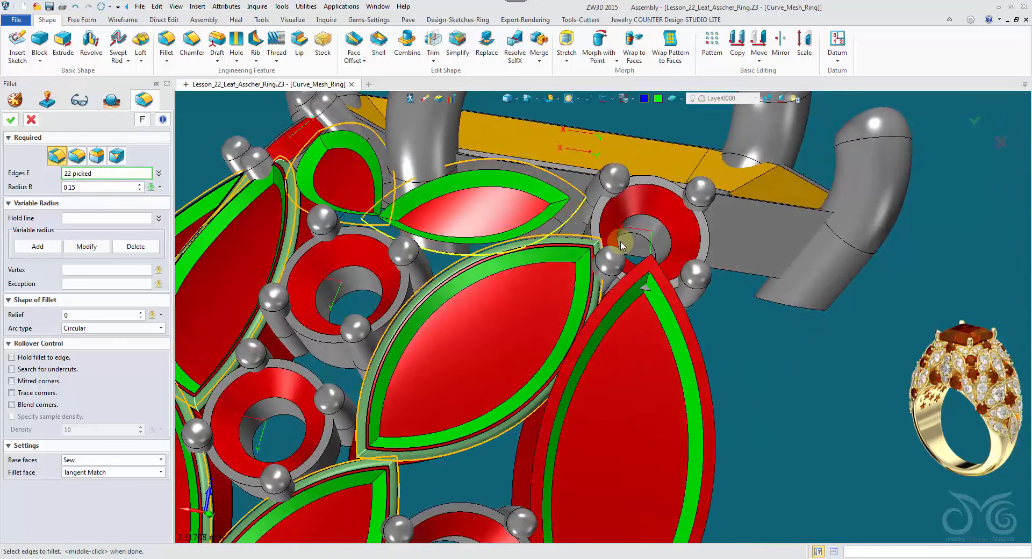
{"action": "right_click_drag", "start_coordinate": [620, 245], "coordinate": [632, 240]}
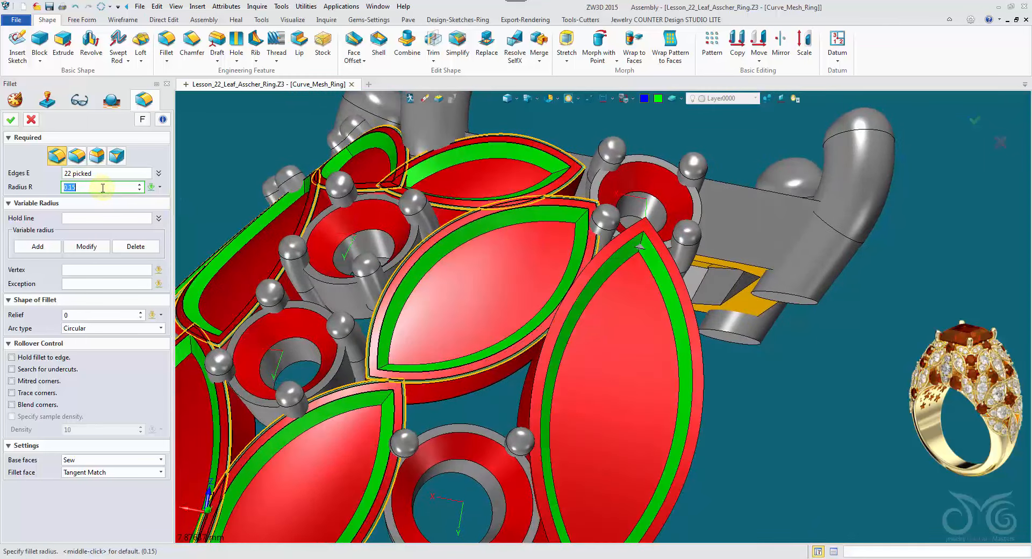
Add the outer edges of the remaining large side leaf and finish the fillet with a 0.15 mm radius.
{"action": "right_click_drag", "start_coordinate": [213, 141], "coordinate": [248, 151]}
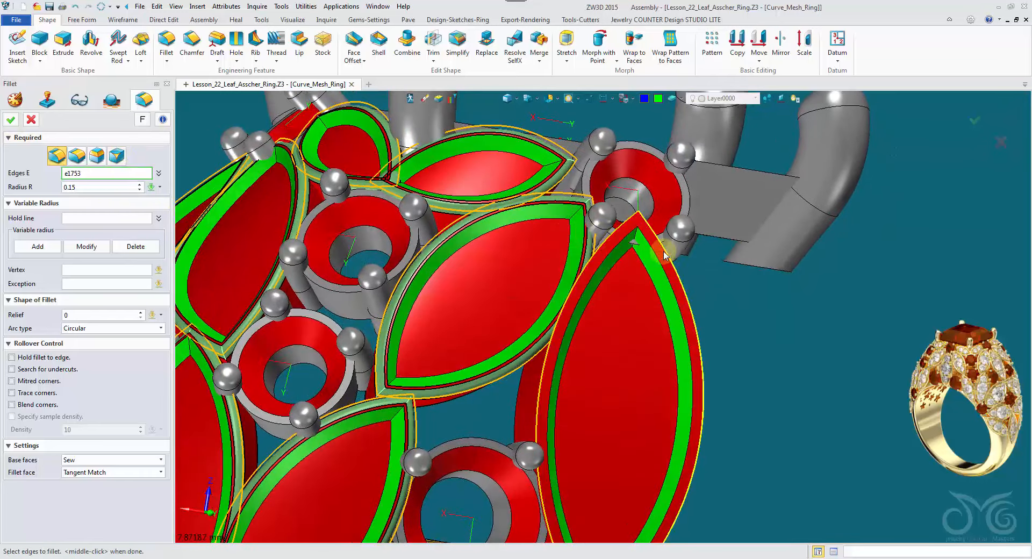
{"action": "right_click_drag", "start_coordinate": [807, 411], "coordinate": [122, 243]}
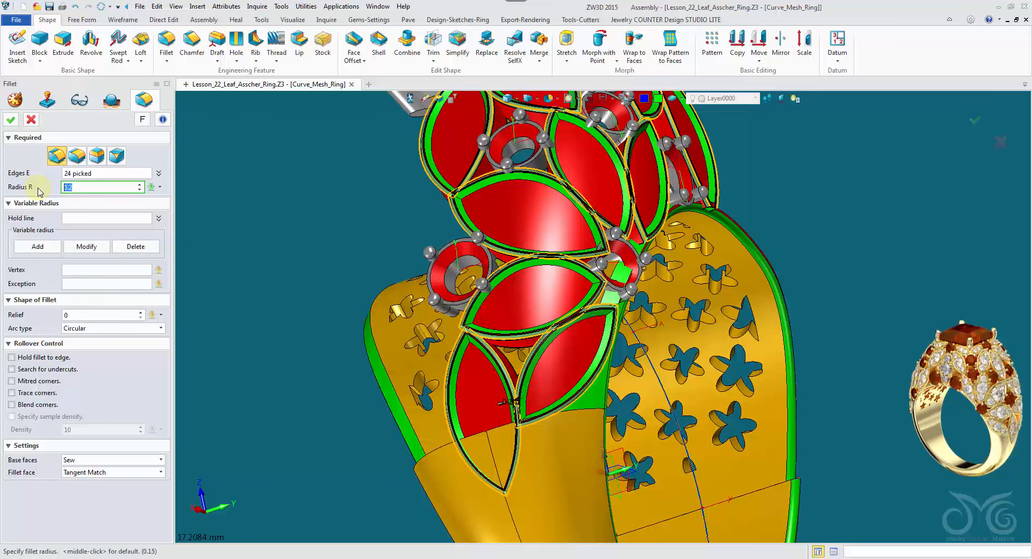
{"action": "key", "text": "Return"}
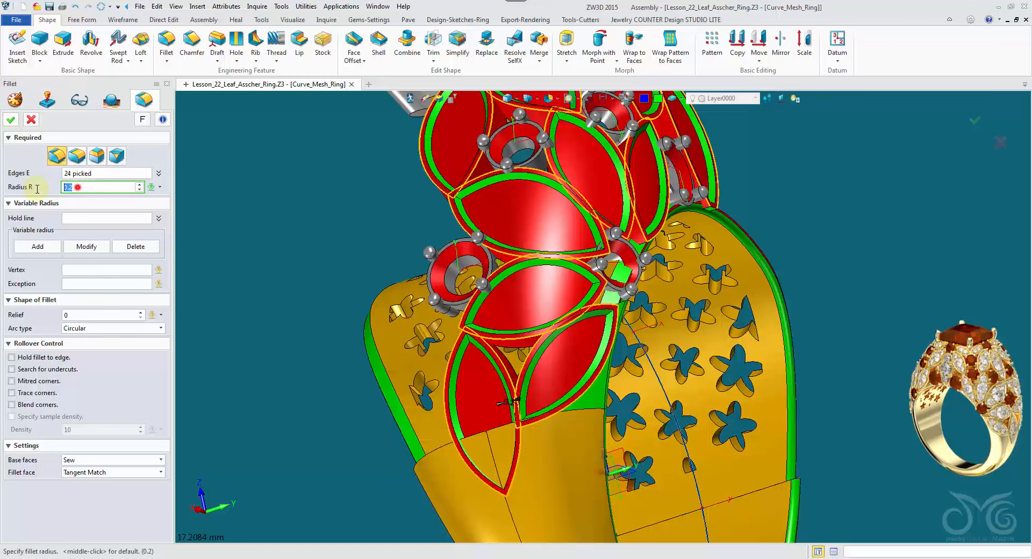
{"action": "key", "text": "Return"}
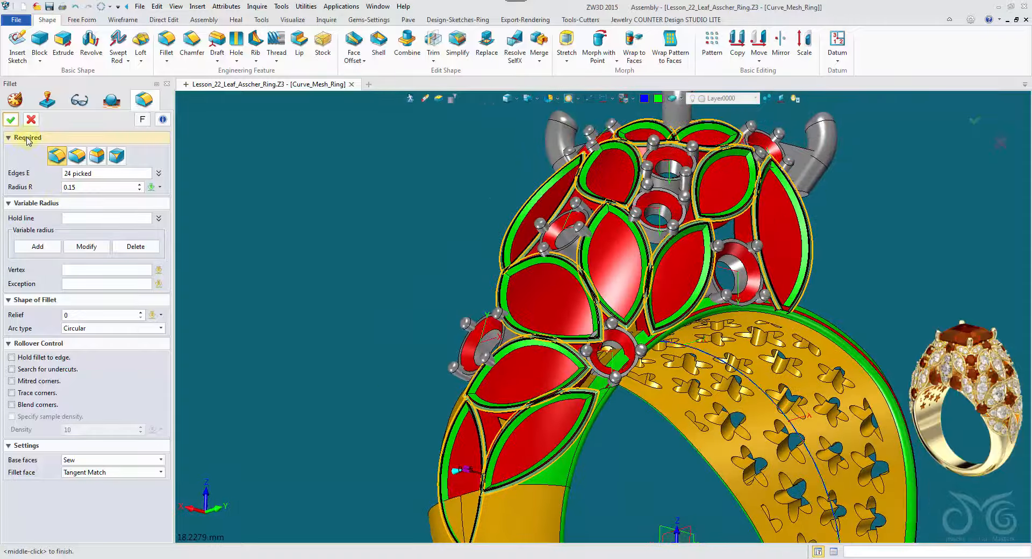
{"action": "left_click", "coordinate": [13, 123]}
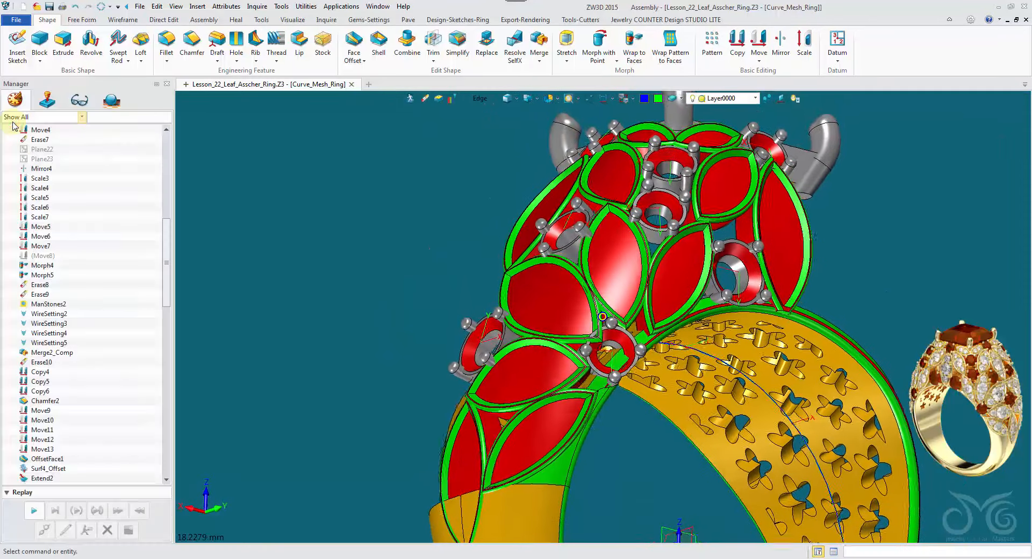
Start an Extrude using the recessed inner face of the lowest leaf overlapping the plain shank as the profile, with picking limited to faces.
{"action": "right_click_drag", "start_coordinate": [344, 360], "coordinate": [511, 371]}
{"action": "scroll", "coordinate": [509, 381], "scroll_direction": "up", "scroll_amount": 3}
{"action": "right_click_drag", "start_coordinate": [506, 480], "coordinate": [312, 99]}
{"action": "left_click", "coordinate": [64, 46]}
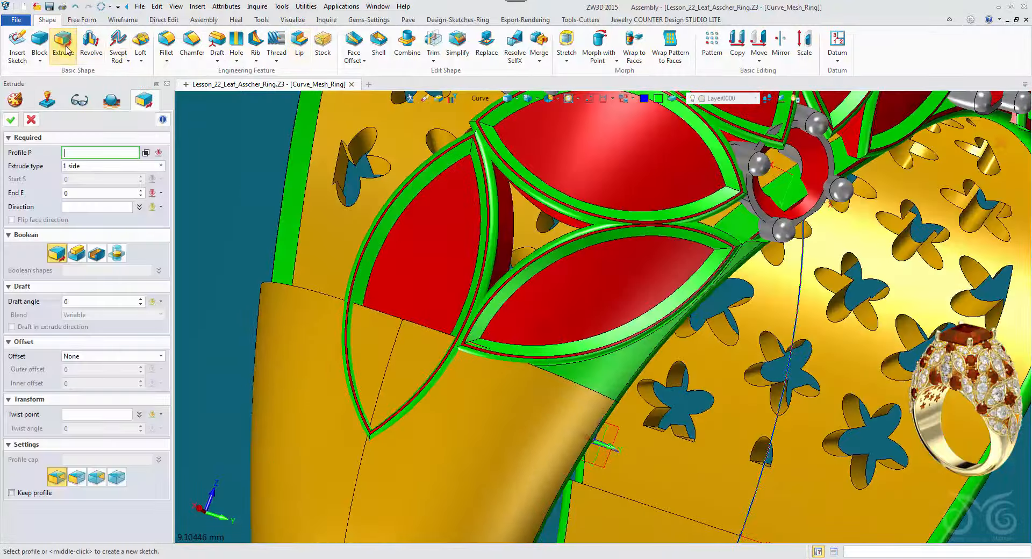
{"action": "right_click_drag", "start_coordinate": [513, 311], "coordinate": [648, 335]}
{"action": "left_click", "coordinate": [481, 100]}
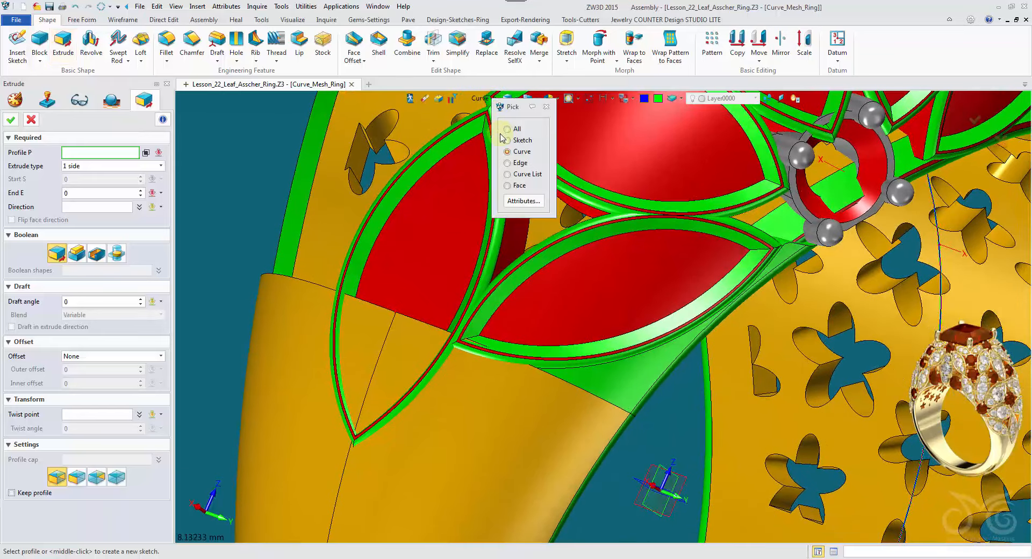
{"action": "left_click", "coordinate": [515, 187]}
{"action": "left_click", "coordinate": [421, 234]}
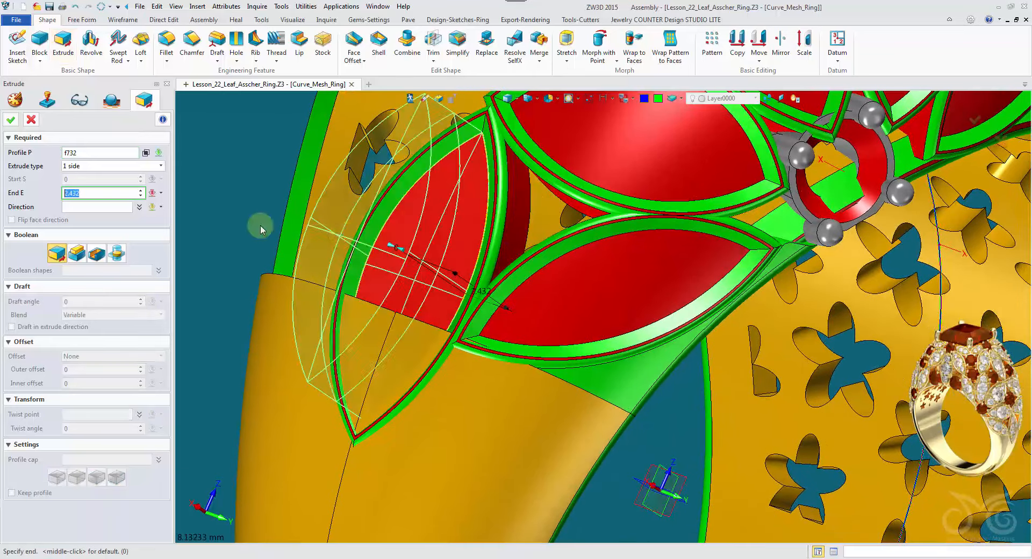
Make the leaf face extrusion symmetrical with an end distance of 0.328 mm and create it as a separate body.
{"action": "right_click_drag", "start_coordinate": [179, 194], "coordinate": [253, 205]}
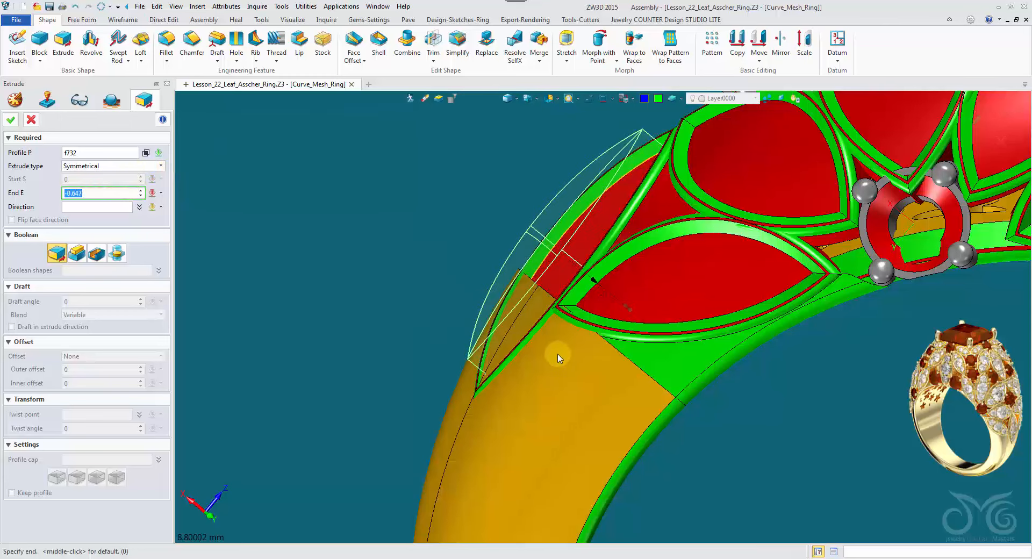
{"action": "right_click_drag", "start_coordinate": [555, 353], "coordinate": [301, 239]}
{"action": "left_click", "coordinate": [553, 334]}
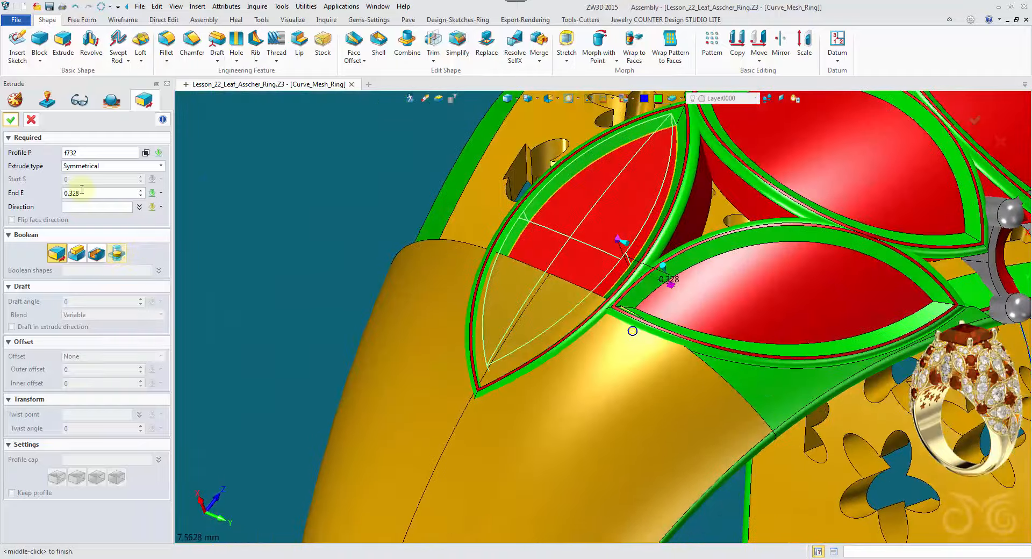
{"action": "left_click", "coordinate": [13, 119]}
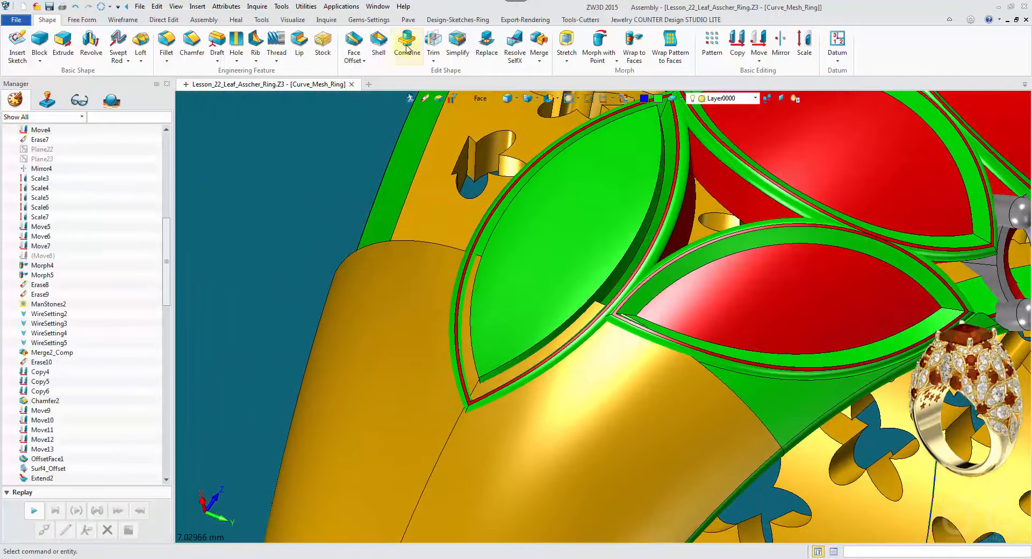
Offset the two side faces of the extruded leaf body outward by 0.289 mm.
{"action": "left_click", "coordinate": [360, 44]}
{"action": "left_click", "coordinate": [552, 344]}
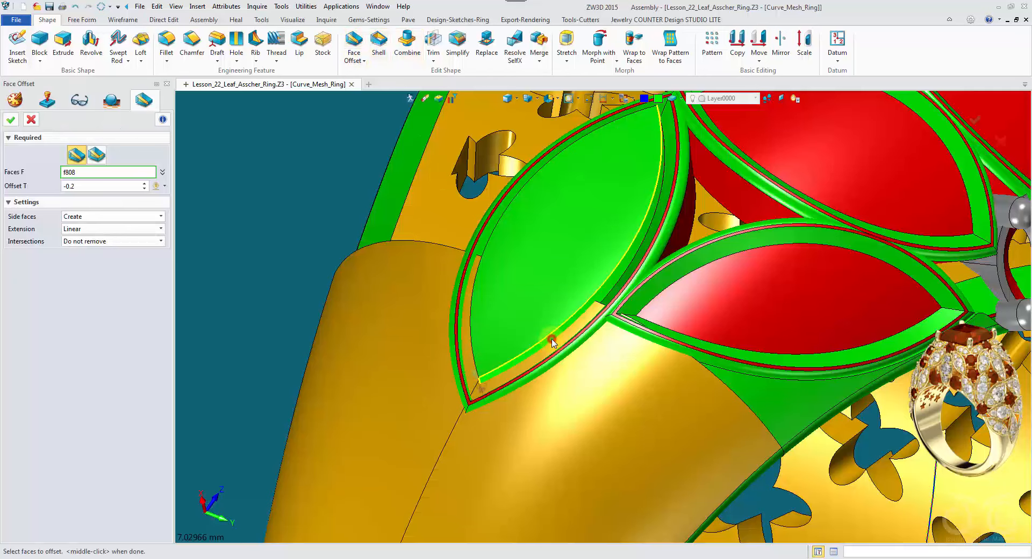
{"action": "right_click_drag", "start_coordinate": [552, 340], "coordinate": [485, 395]}
{"action": "left_click", "coordinate": [492, 324]}
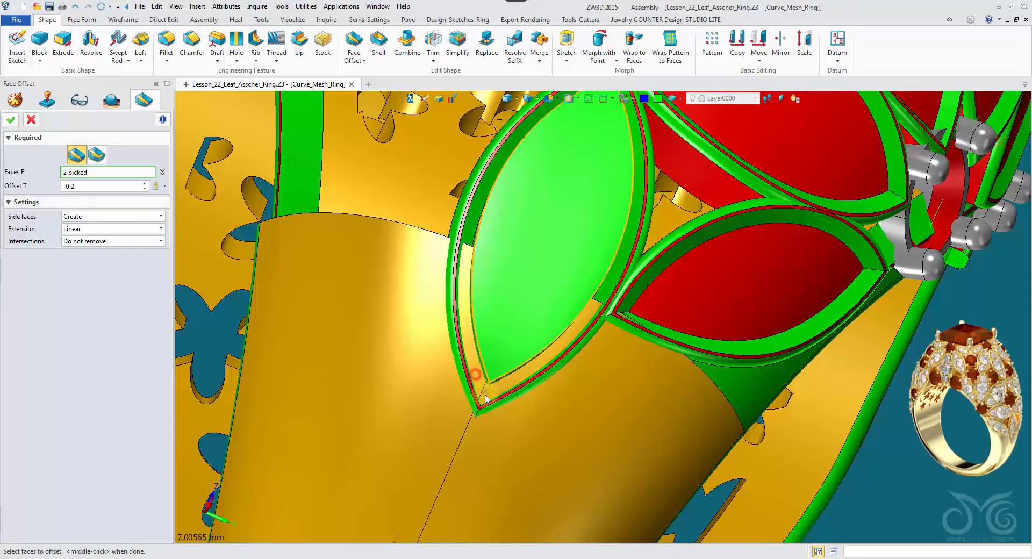
{"action": "left_click_drag", "start_coordinate": [485, 398], "coordinate": [491, 404]}
{"action": "right_click_drag", "start_coordinate": [491, 404], "coordinate": [258, 239]}
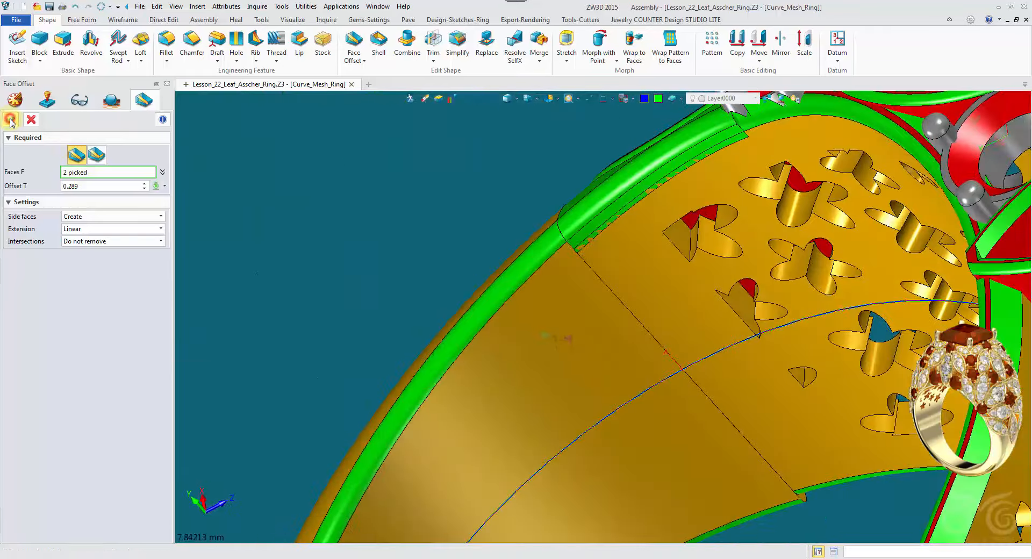
{"action": "left_click", "coordinate": [10, 122]}
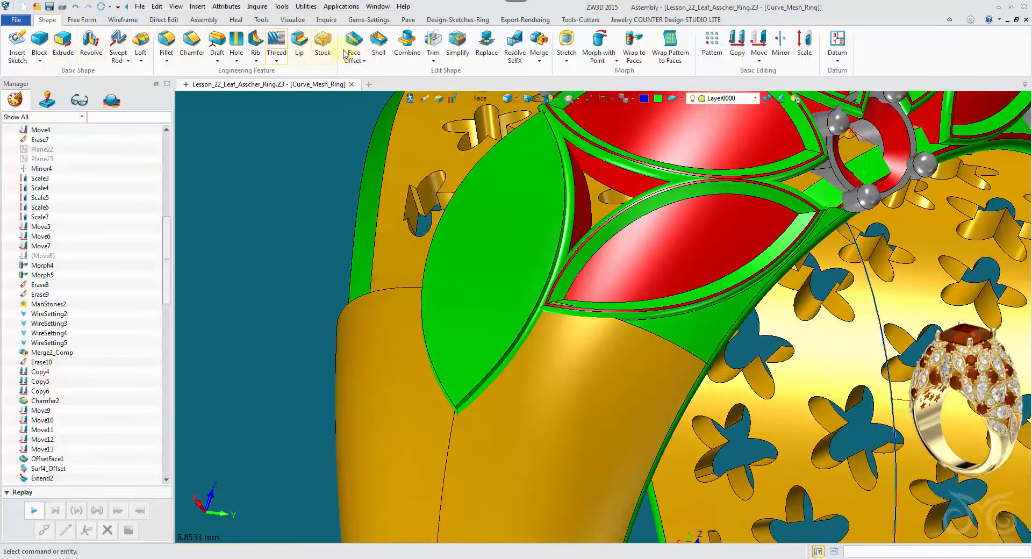
Combine the plain shank with the extruded leaf body to cut the overlapping material out of the lowest leaf's recess.
{"action": "left_click", "coordinate": [406, 45]}
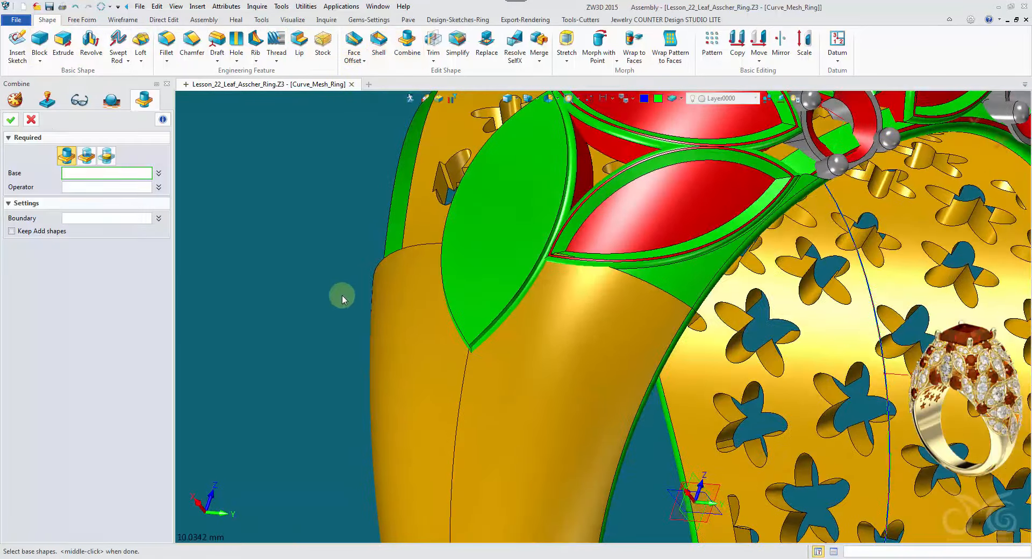
{"action": "left_click", "coordinate": [367, 295]}
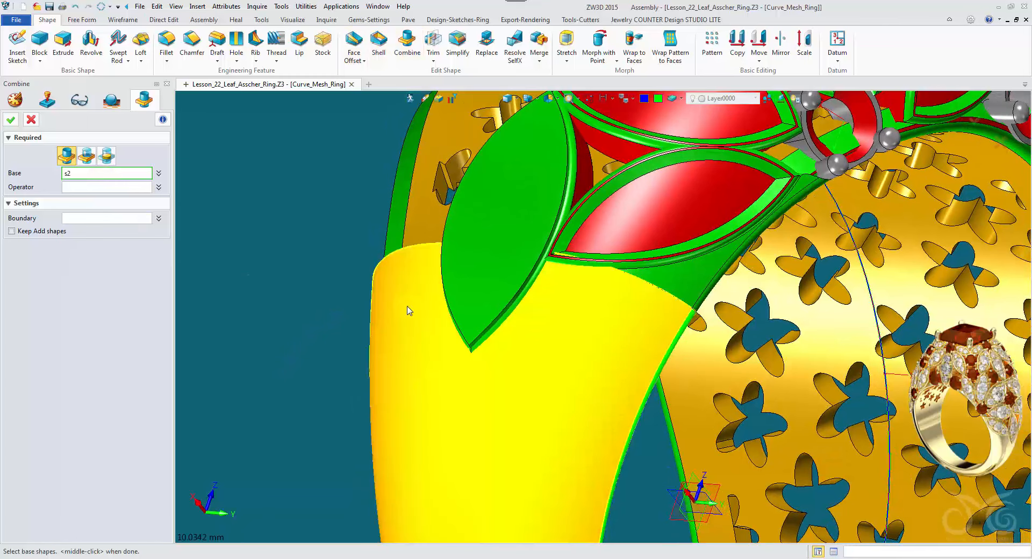
{"action": "left_click", "coordinate": [407, 309]}
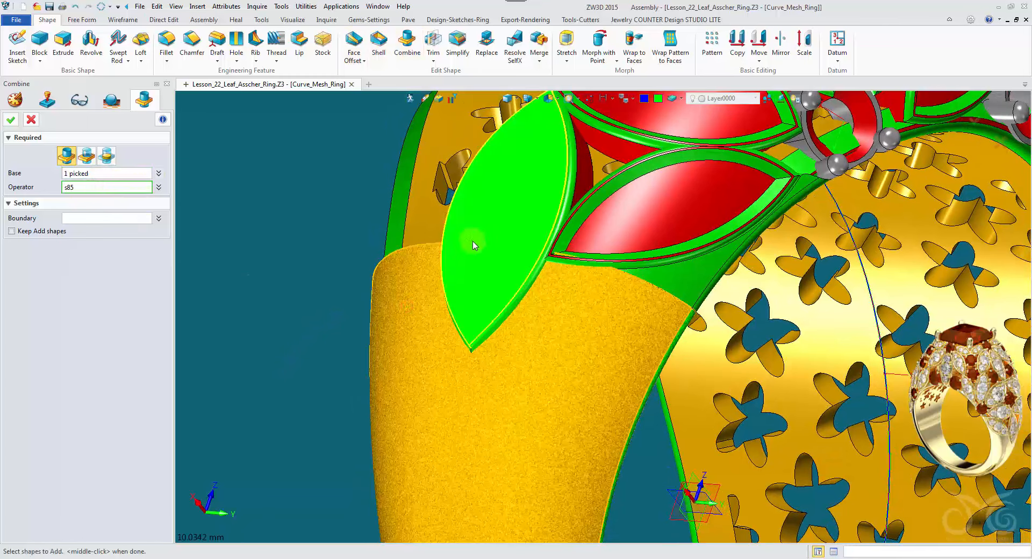
{"action": "left_click", "coordinate": [8, 120]}
Fillet the edge where the large side leaf's lower tip meets the green band rim, using a 0.15 mm radius.
{"action": "middle_click_drag", "start_coordinate": [281, 268], "coordinate": [509, 451]}
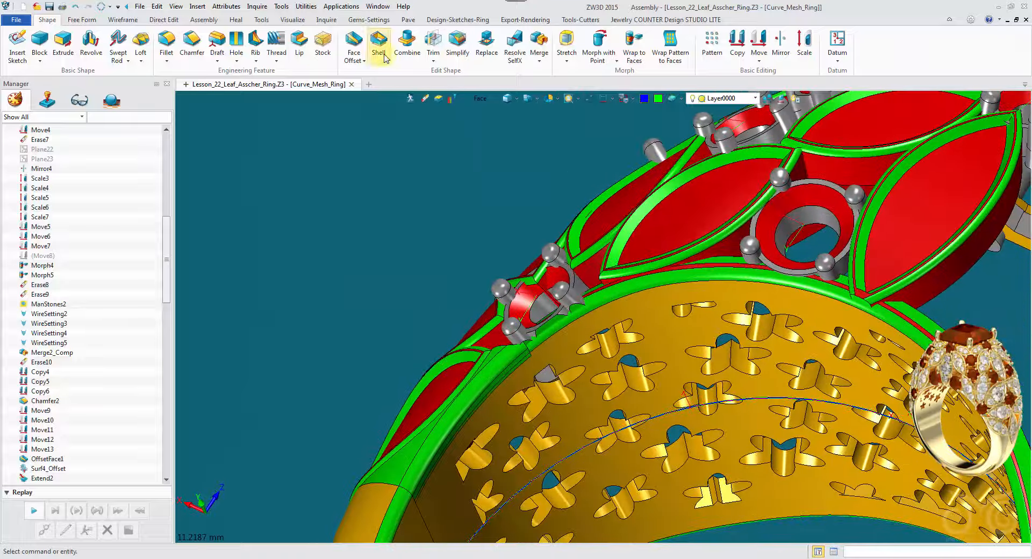
{"action": "left_click", "coordinate": [167, 43]}
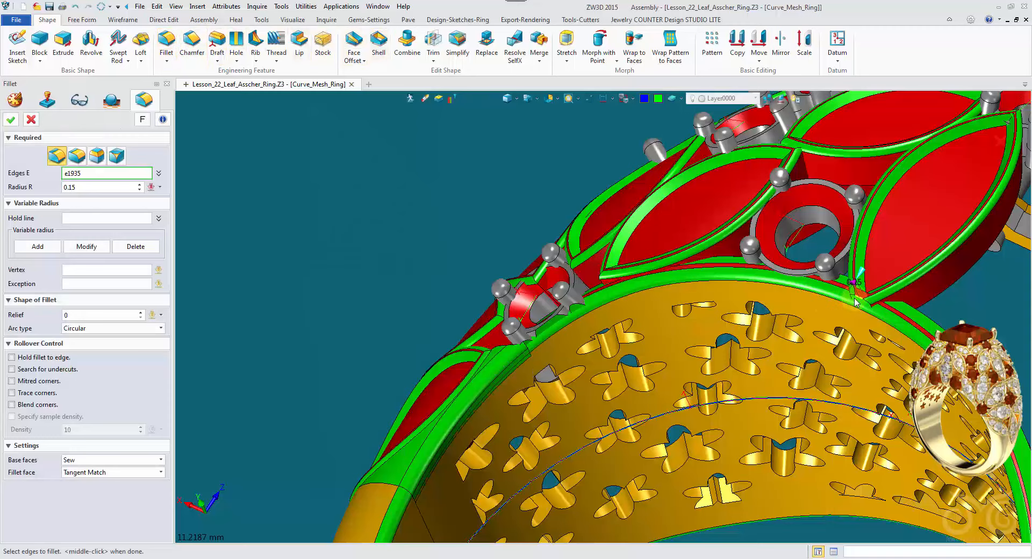
{"action": "left_click", "coordinate": [13, 118]}
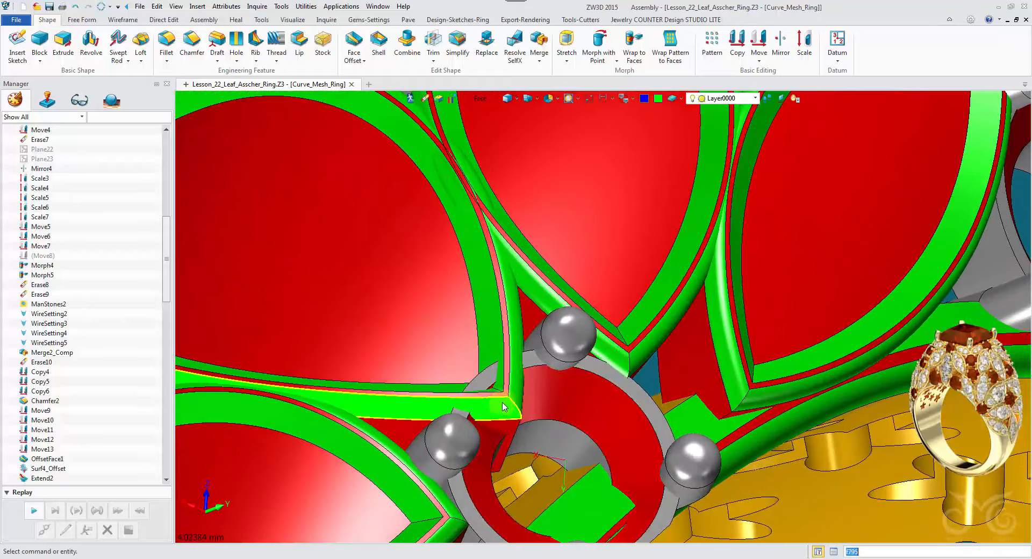
Chamfer the corner vertex of the leaf tip that protrudes into the small round setting near the rim, with a 0.6 mm setback.
{"action": "scroll", "coordinate": [503, 407], "scroll_direction": "down", "scroll_amount": 4}
{"action": "right_click_drag", "start_coordinate": [500, 401], "coordinate": [451, 249]}
{"action": "right_click_drag", "start_coordinate": [428, 299], "coordinate": [463, 324]}
{"action": "scroll", "coordinate": [438, 293], "scroll_direction": "up", "scroll_amount": 2}
{"action": "scroll", "coordinate": [452, 305], "scroll_direction": "up", "scroll_amount": 2}
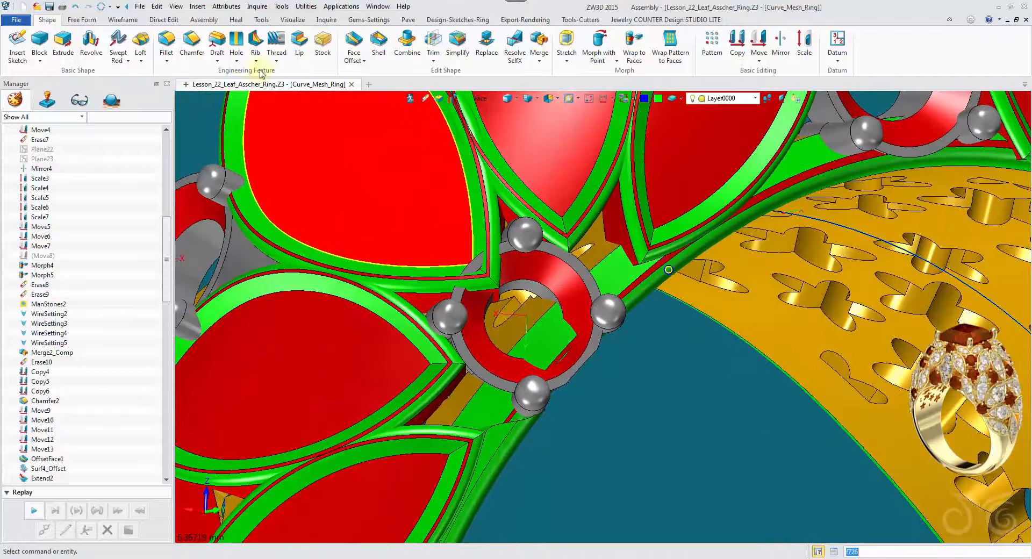
{"action": "left_click", "coordinate": [166, 46]}
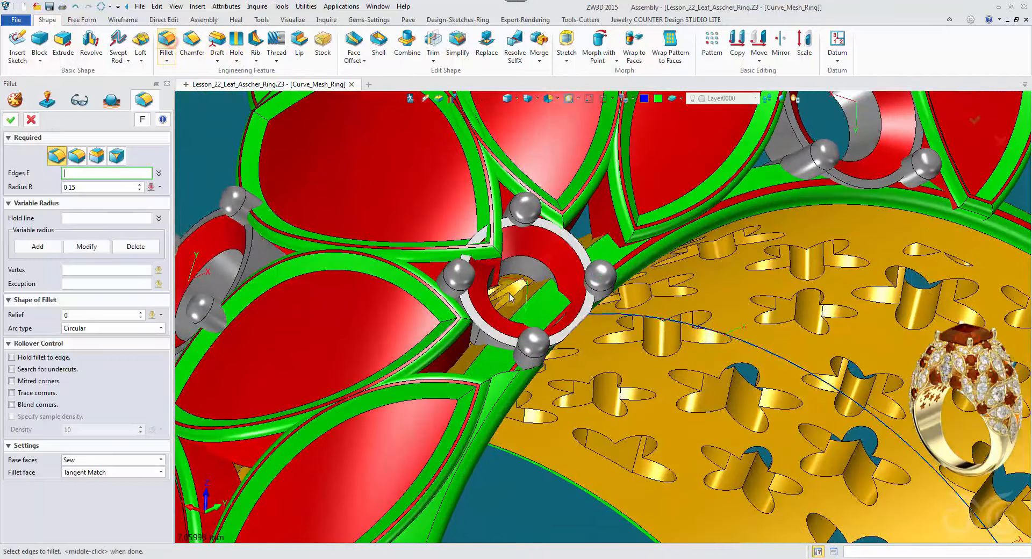
{"action": "left_click", "coordinate": [122, 158]}
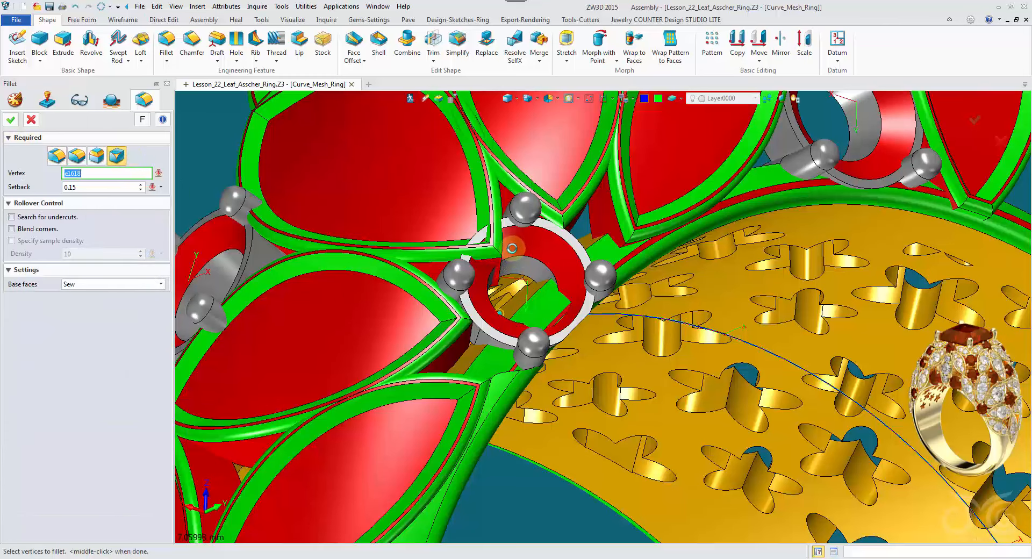
{"action": "left_click", "coordinate": [195, 52]}
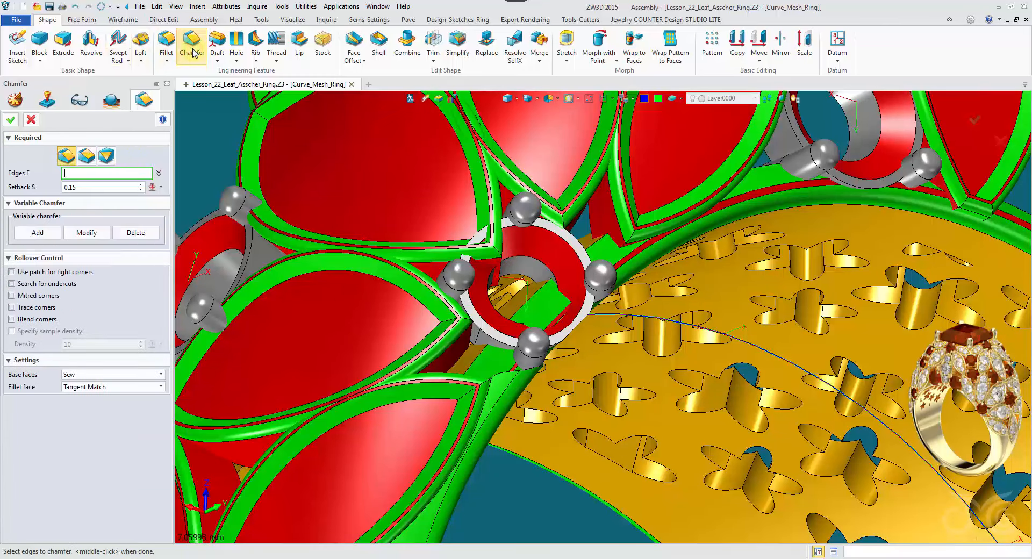
{"action": "left_click", "coordinate": [106, 155]}
{"action": "scroll", "coordinate": [537, 269], "scroll_direction": "up", "scroll_amount": 5}
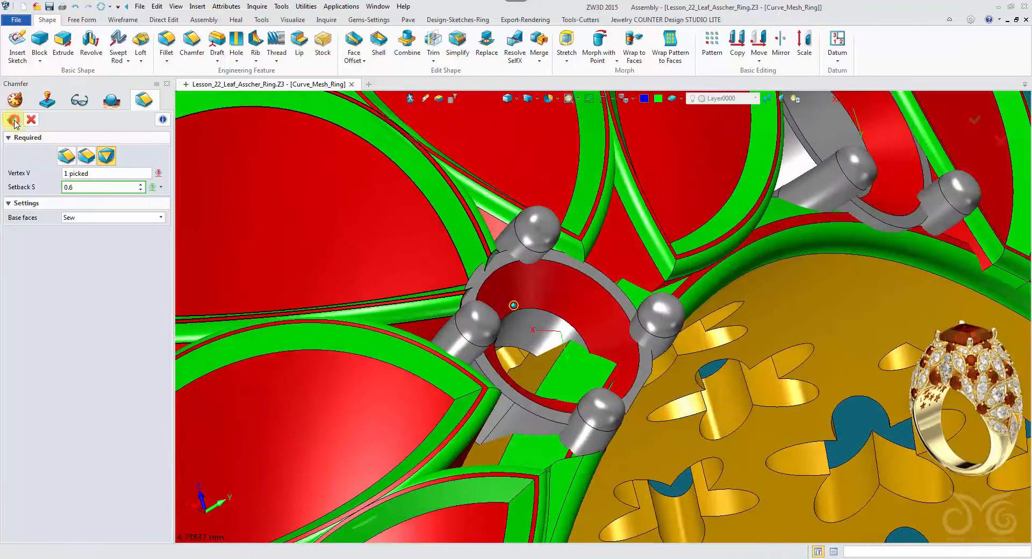
{"action": "left_click", "coordinate": [14, 120]}
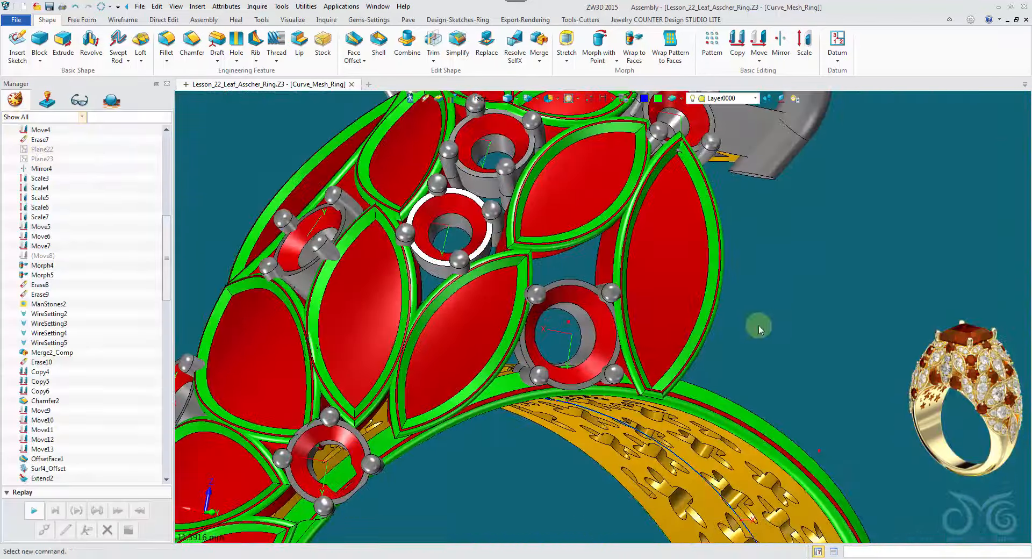
Chamfer the corner vertices of the upper leaf tips that protrude into the small round settings below the ring head.
{"action": "middle_click", "coordinate": [759, 325]}
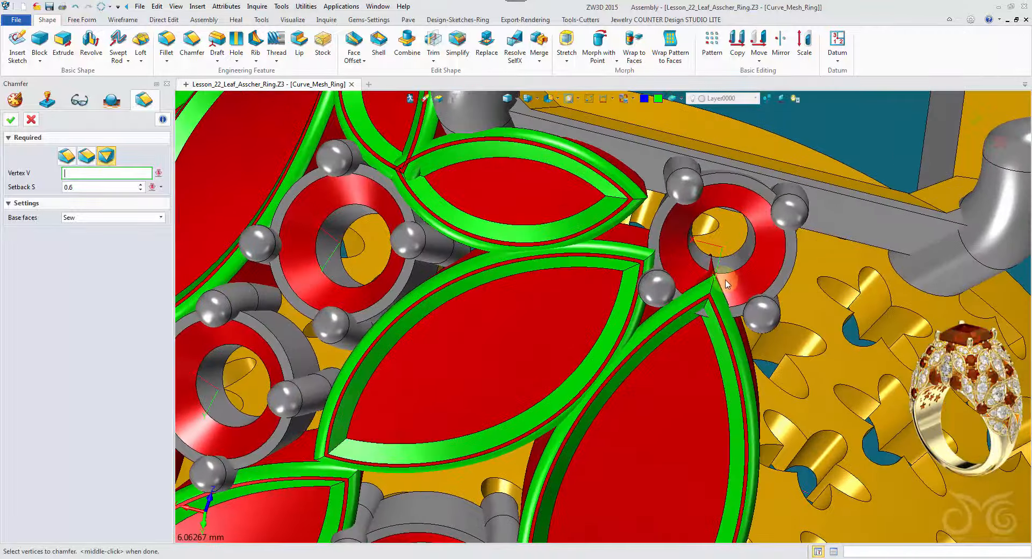
{"action": "left_click", "coordinate": [717, 279]}
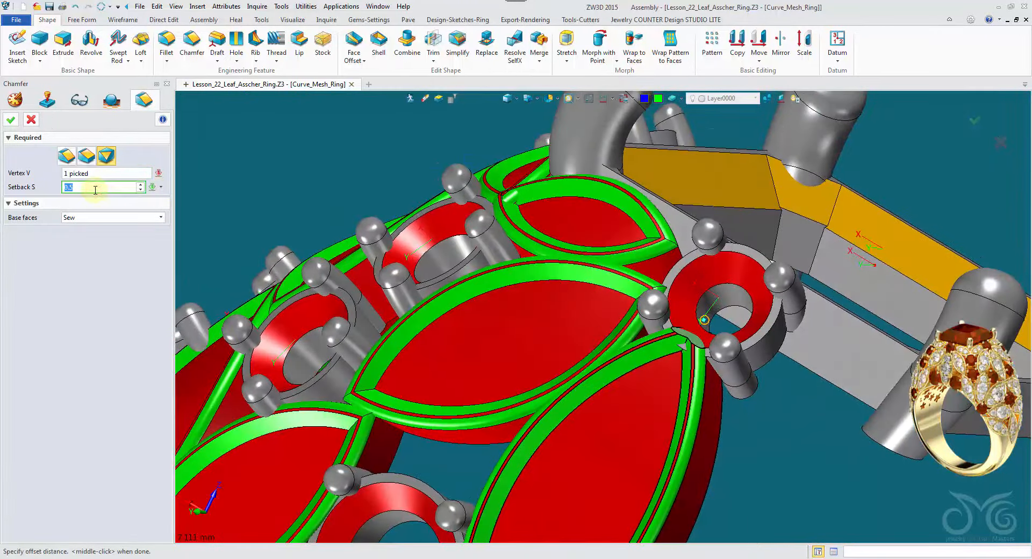
{"action": "scroll", "coordinate": [95, 190], "scroll_direction": "up", "scroll_amount": 1}
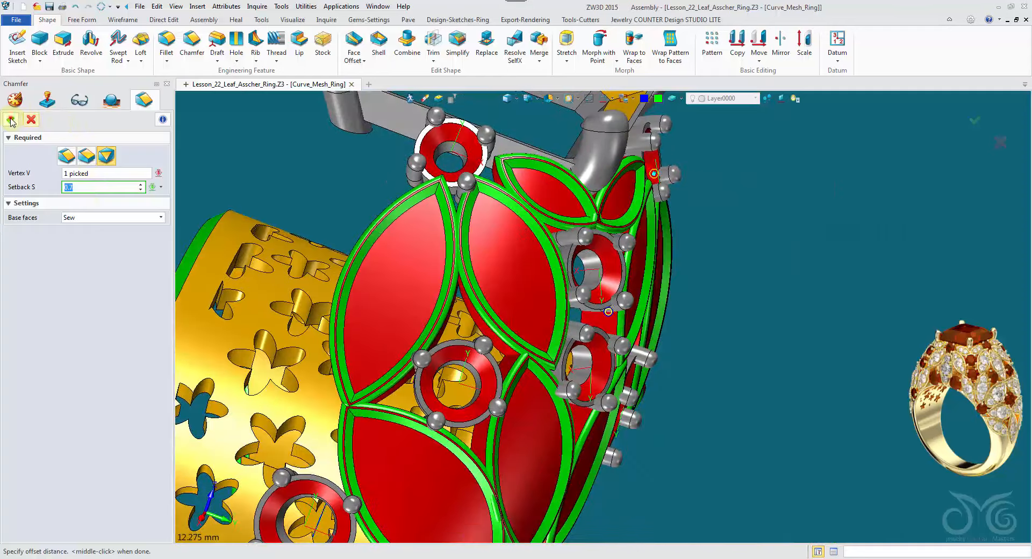
{"action": "middle_click", "coordinate": [107, 163]}
{"action": "middle_click", "coordinate": [265, 219]}
{"action": "left_click", "coordinate": [391, 237]}
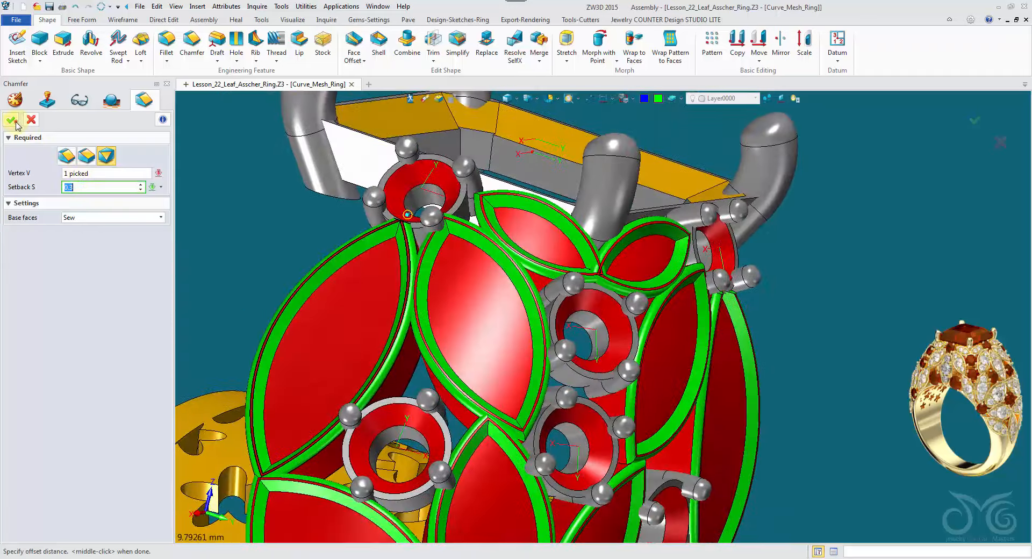
{"action": "left_click", "coordinate": [16, 124]}
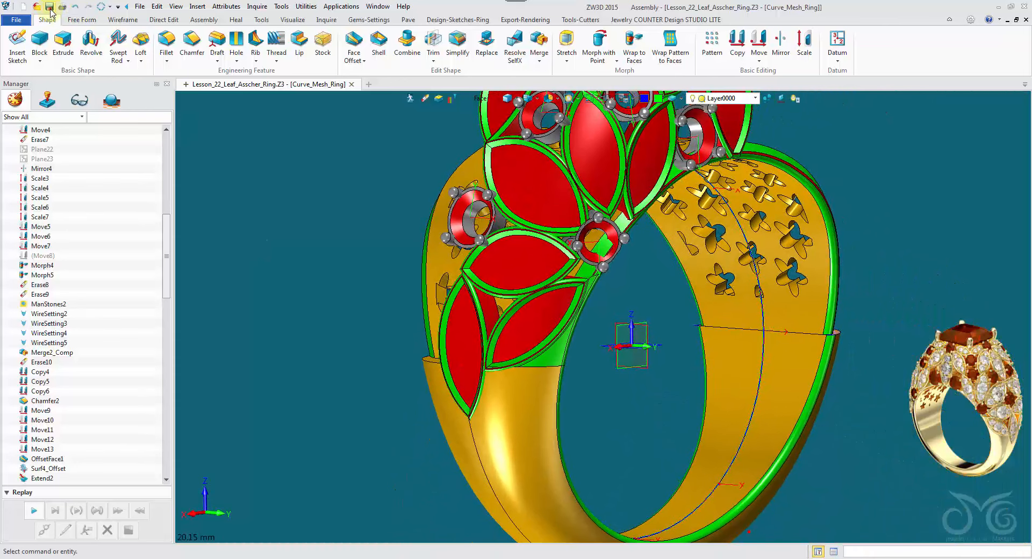
{"action": "middle_click_drag", "start_coordinate": [226, 239], "coordinate": [532, 169]}
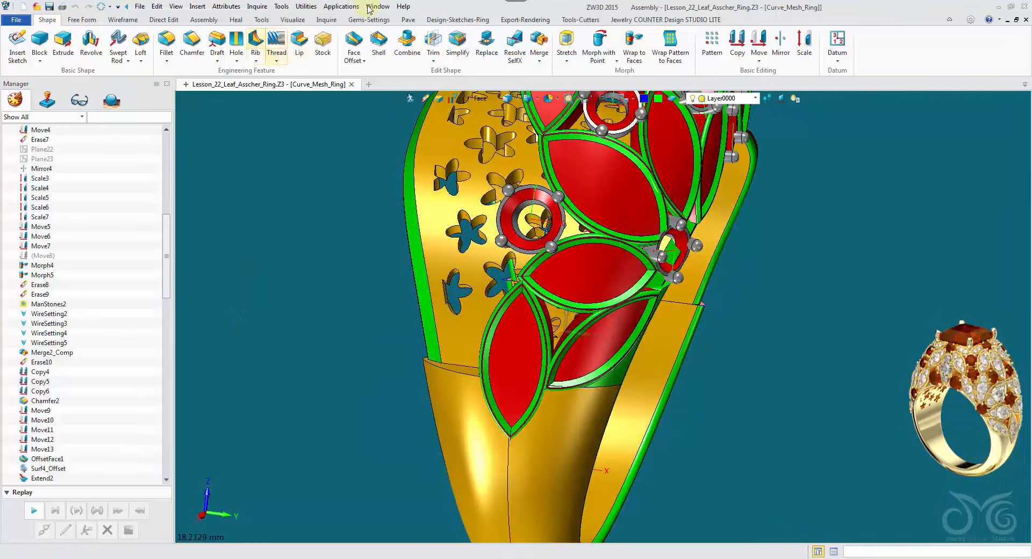
{"action": "left_click", "coordinate": [407, 21]}
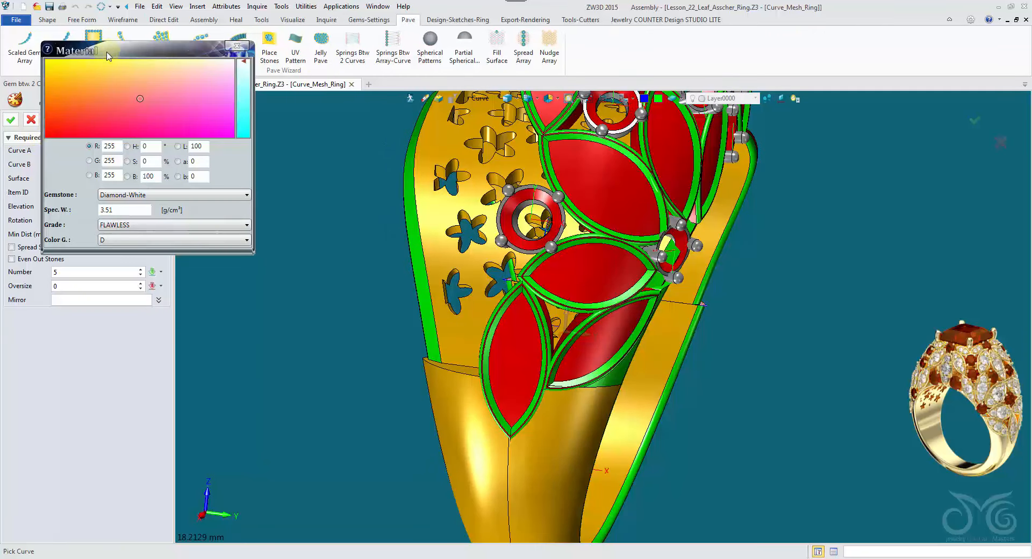
{"action": "left_click", "coordinate": [30, 121]}
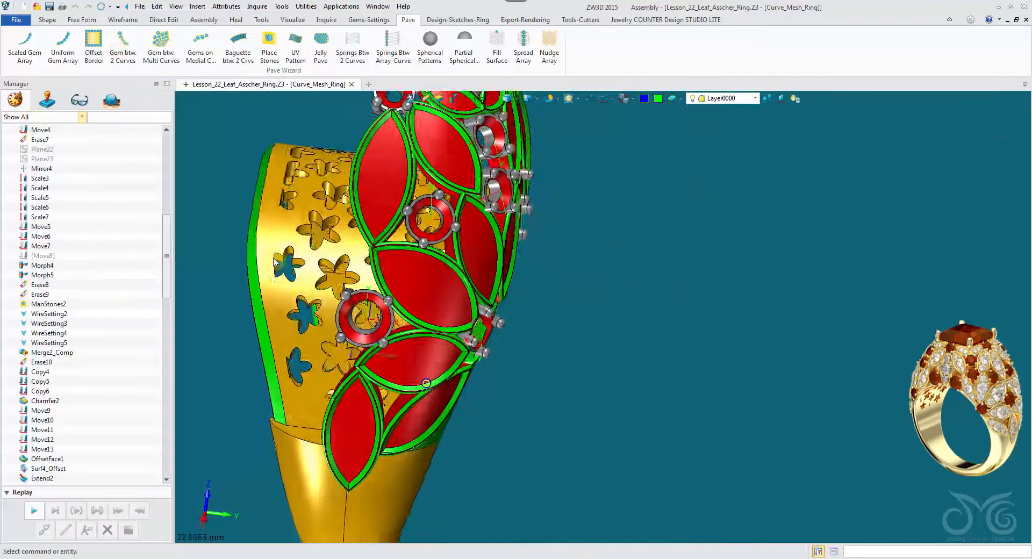
Start Place Stones with a round faceted gem of 2.4 mm length and a 0.2 mm elevation.
{"action": "scroll", "coordinate": [273, 258], "scroll_direction": "down", "scroll_amount": 3}
{"action": "scroll", "coordinate": [273, 258], "scroll_direction": "up", "scroll_amount": 4}
{"action": "right_click_drag", "start_coordinate": [273, 259], "coordinate": [194, 219]}
{"action": "scroll", "coordinate": [351, 208], "scroll_direction": "down", "scroll_amount": 1}
{"action": "left_click", "coordinate": [75, 278]}
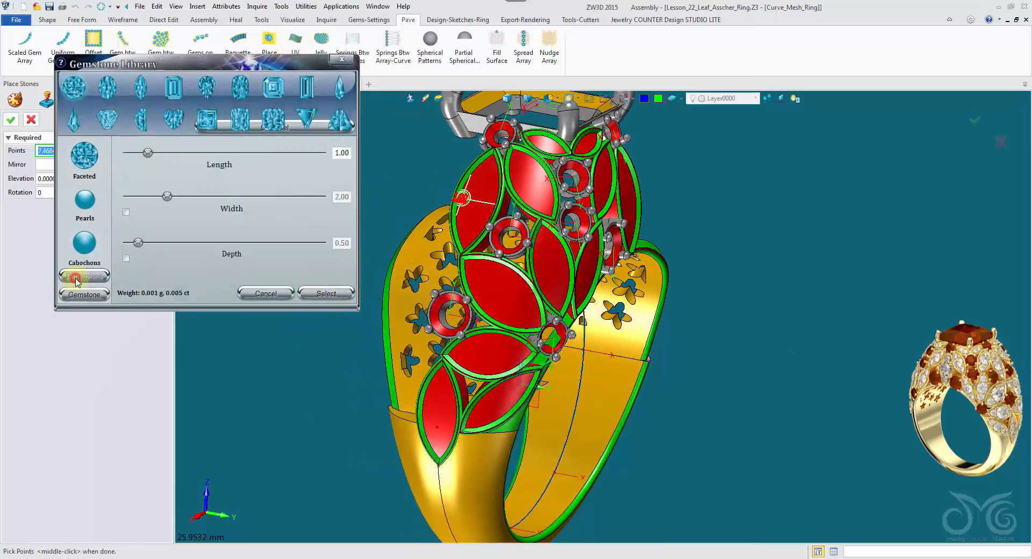
{"action": "right_click_drag", "start_coordinate": [180, 302], "coordinate": [230, 307]}
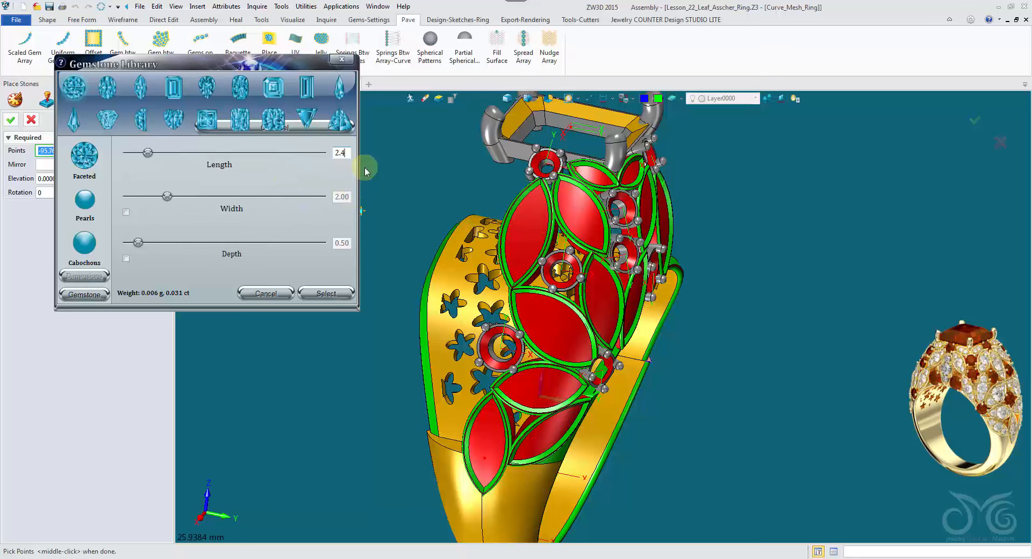
{"action": "right_click_drag", "start_coordinate": [530, 234], "coordinate": [312, 219]}
{"action": "left_click_drag", "start_coordinate": [169, 70], "coordinate": [199, 181]}
{"action": "left_click", "coordinate": [67, 177]}
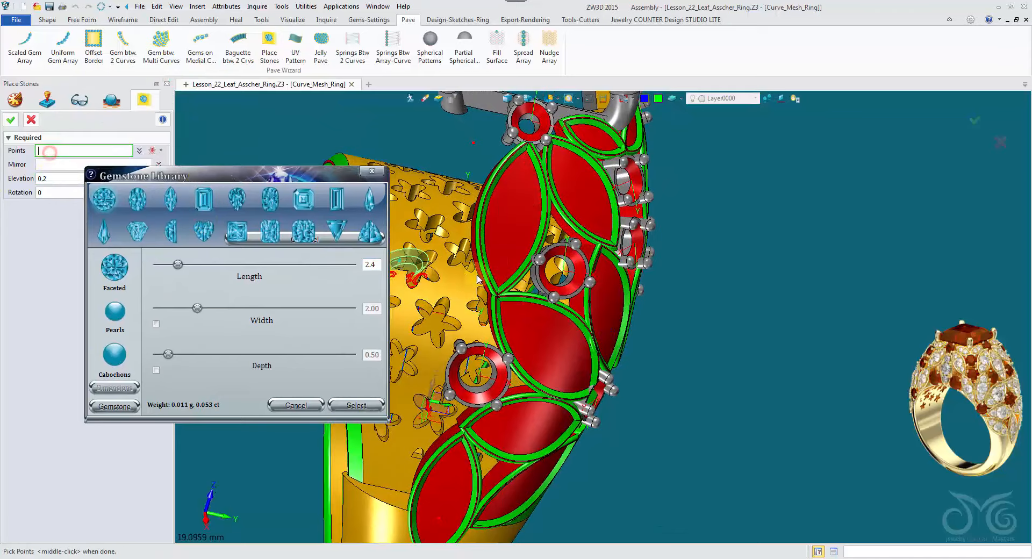
Place 2.4 mm round stones at the centres of the upper middle leaf and the leaf just above the lowest pair.
{"action": "scroll", "coordinate": [516, 293], "scroll_direction": "up", "scroll_amount": 5}
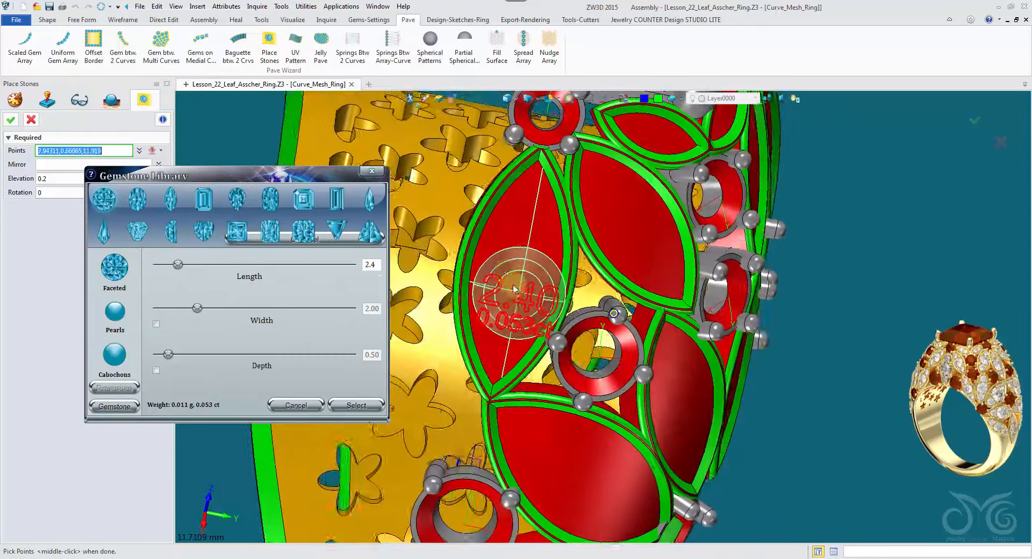
{"action": "right_click_drag", "start_coordinate": [522, 263], "coordinate": [512, 272]}
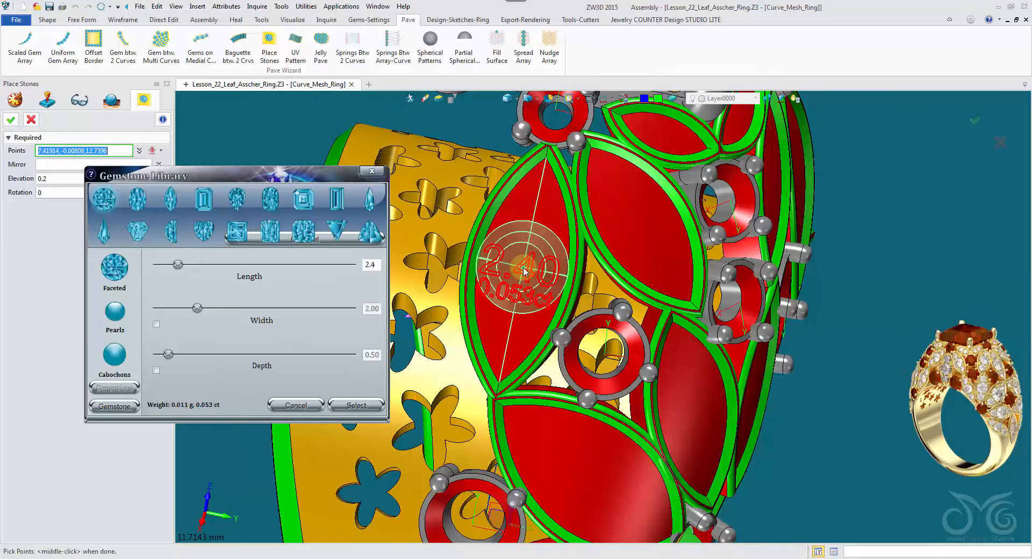
{"action": "scroll", "coordinate": [523, 271], "scroll_direction": "down", "scroll_amount": 1}
{"action": "right_click_drag", "start_coordinate": [538, 360], "coordinate": [610, 335]}
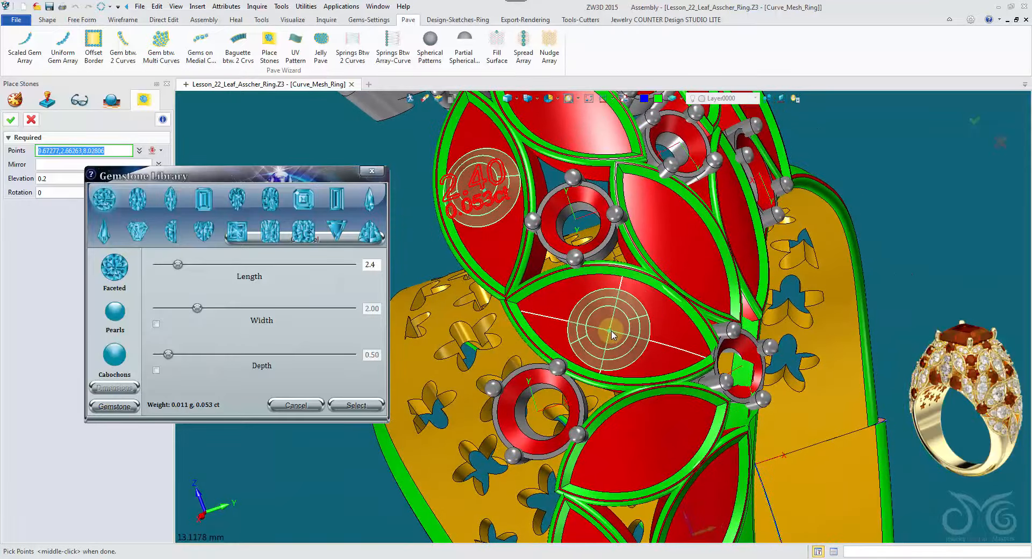
{"action": "scroll", "coordinate": [611, 334], "scroll_direction": "down", "scroll_amount": 3}
{"action": "middle_click_drag", "start_coordinate": [611, 334], "coordinate": [602, 178]}
{"action": "right_click_drag", "start_coordinate": [618, 266], "coordinate": [689, 240]}
{"action": "left_click", "coordinate": [614, 224]}
{"action": "scroll", "coordinate": [640, 227], "scroll_direction": "up", "scroll_amount": 1}
{"action": "scroll", "coordinate": [634, 237], "scroll_direction": "down", "scroll_amount": 1}
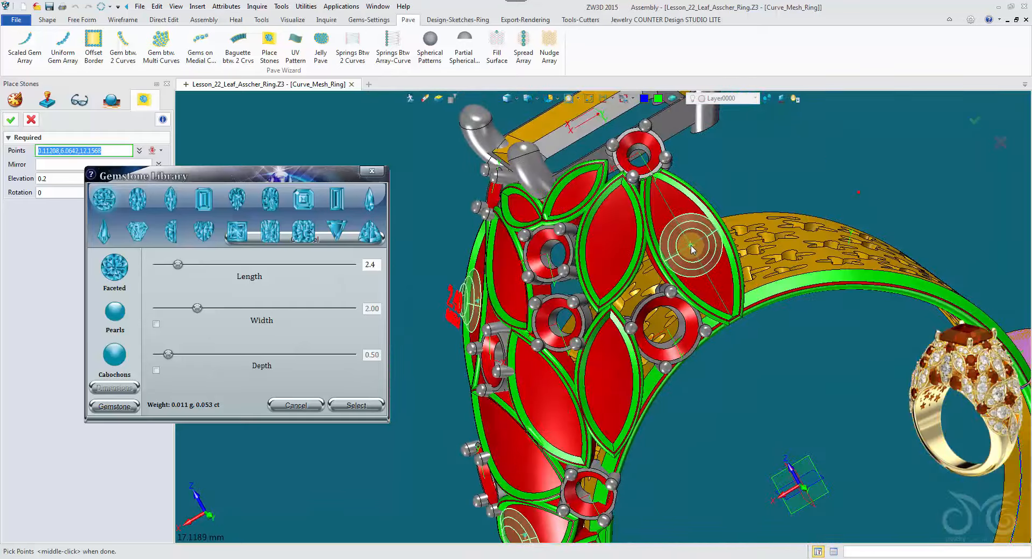
{"action": "left_click", "coordinate": [691, 246]}
{"action": "scroll", "coordinate": [692, 246], "scroll_direction": "down", "scroll_amount": 2}
Set the stone length to 2.8 mm and place a stone on the large leaf between the two placed stones.
{"action": "right_click_drag", "start_coordinate": [634, 258], "coordinate": [530, 427]}
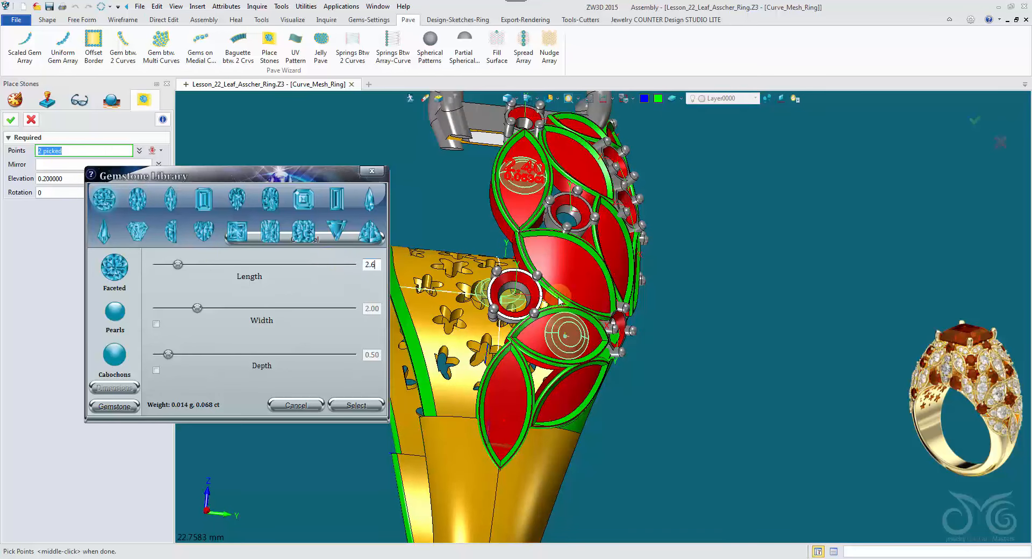
{"action": "right_click_drag", "start_coordinate": [566, 285], "coordinate": [553, 320]}
{"action": "scroll", "coordinate": [560, 323], "scroll_direction": "up", "scroll_amount": 2}
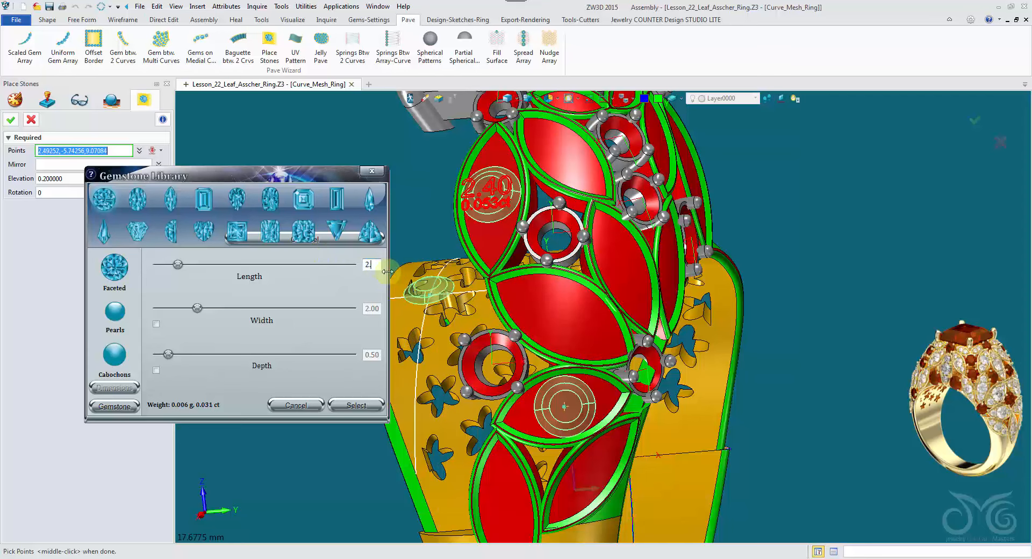
{"action": "type", "text": ".8"}
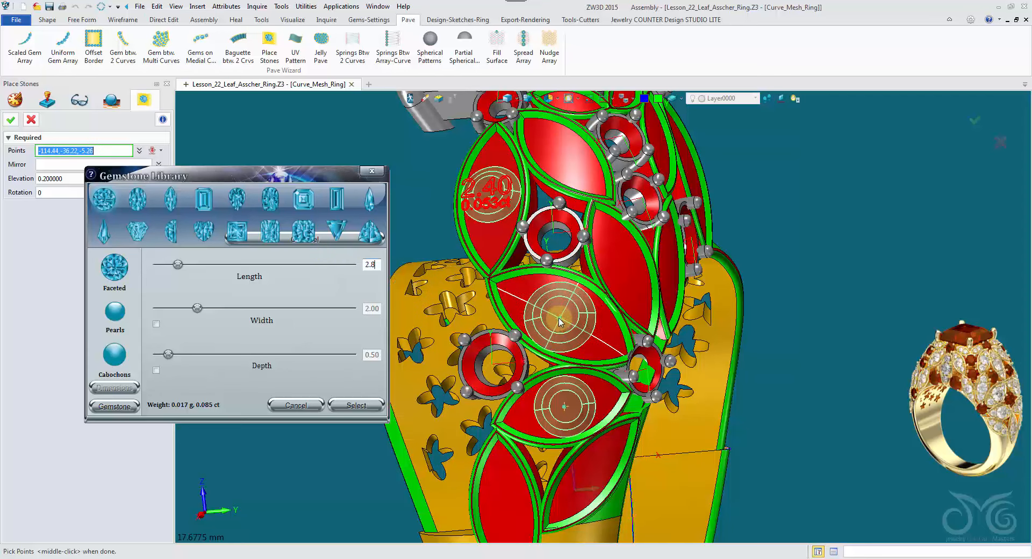
{"action": "right_click_drag", "start_coordinate": [560, 317], "coordinate": [560, 324]}
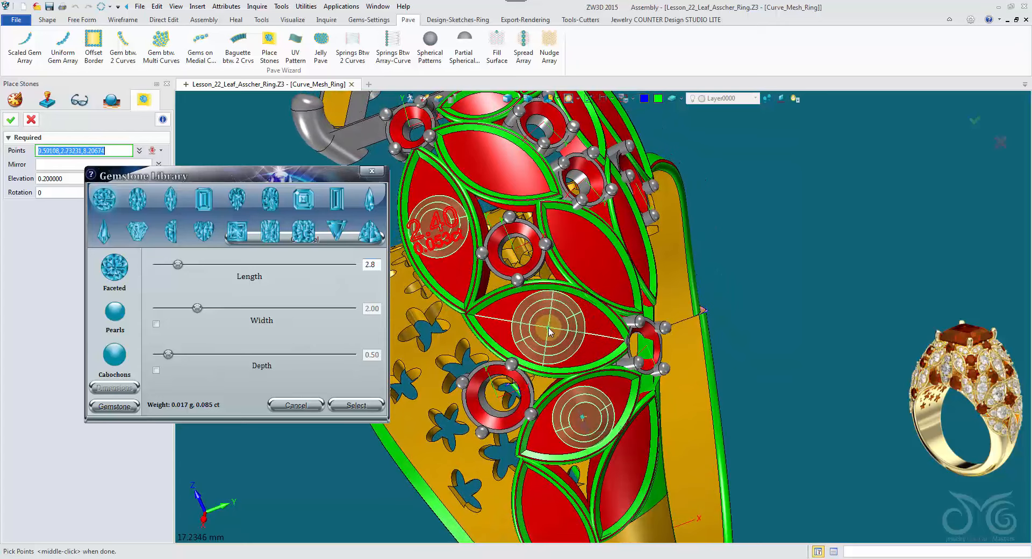
{"action": "right_click_drag", "start_coordinate": [551, 330], "coordinate": [538, 336]}
Unpick the last stone point and place the 2.8 mm stone again at the centre of the large middle leaf.
{"action": "right_click", "coordinate": [240, 134]}
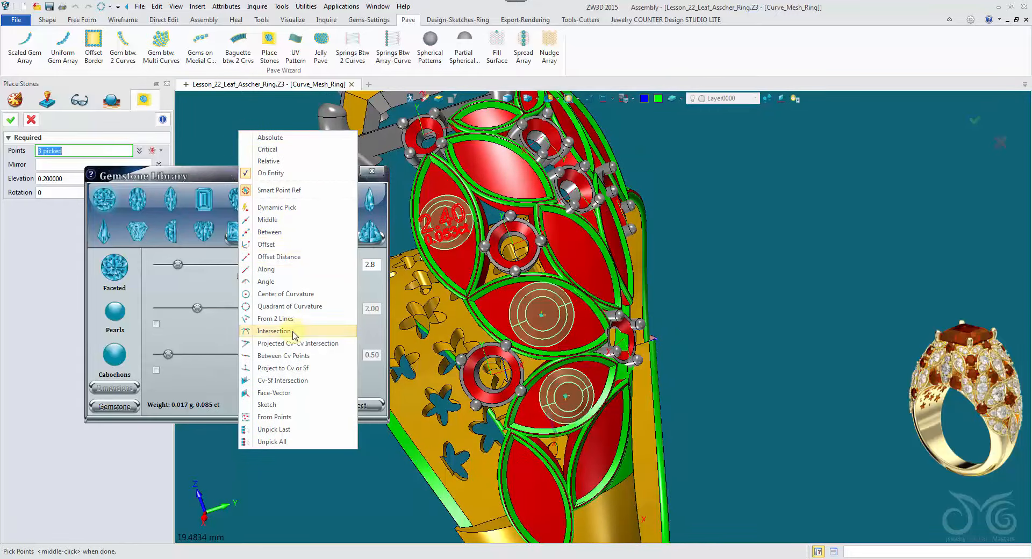
{"action": "left_click", "coordinate": [285, 427]}
{"action": "scroll", "coordinate": [535, 328], "scroll_direction": "up", "scroll_amount": 1}
{"action": "right_click_drag", "start_coordinate": [537, 333], "coordinate": [526, 328]}
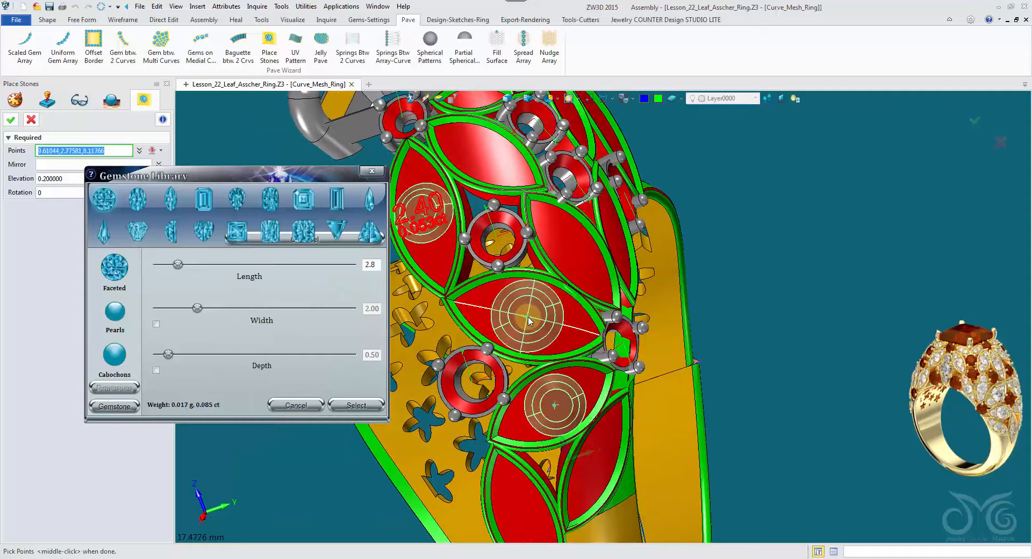
{"action": "right_click_drag", "start_coordinate": [528, 321], "coordinate": [193, 218]}
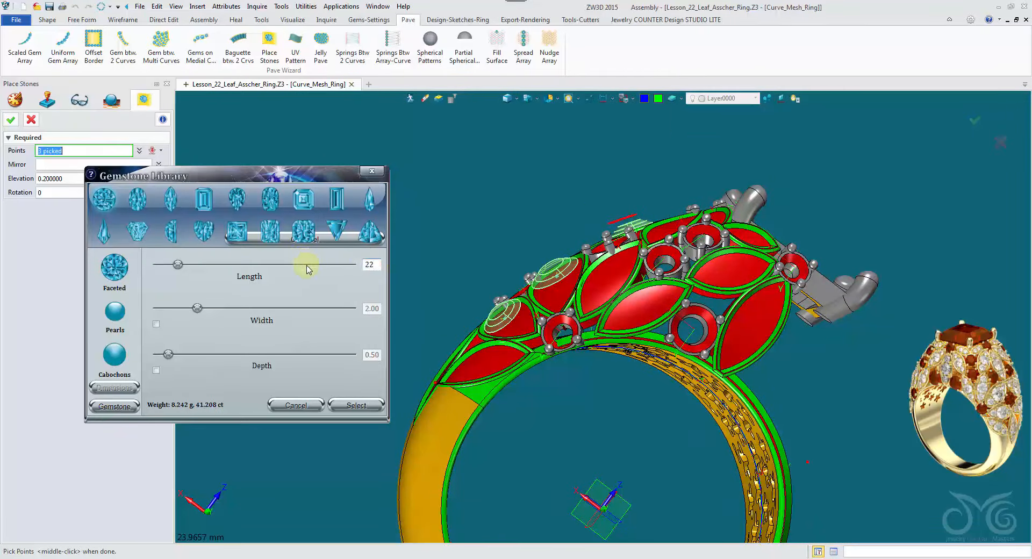
Set the stone length to 2.2 mm and place stones on the smaller side leaves and the lowest leaf on the shank.
{"action": "right_click_drag", "start_coordinate": [595, 395], "coordinate": [808, 283]}
{"action": "left_click", "coordinate": [814, 291]}
{"action": "right_click_drag", "start_coordinate": [723, 395], "coordinate": [817, 328]}
{"action": "right_click_drag", "start_coordinate": [714, 260], "coordinate": [758, 188]}
{"action": "left_click", "coordinate": [621, 391]}
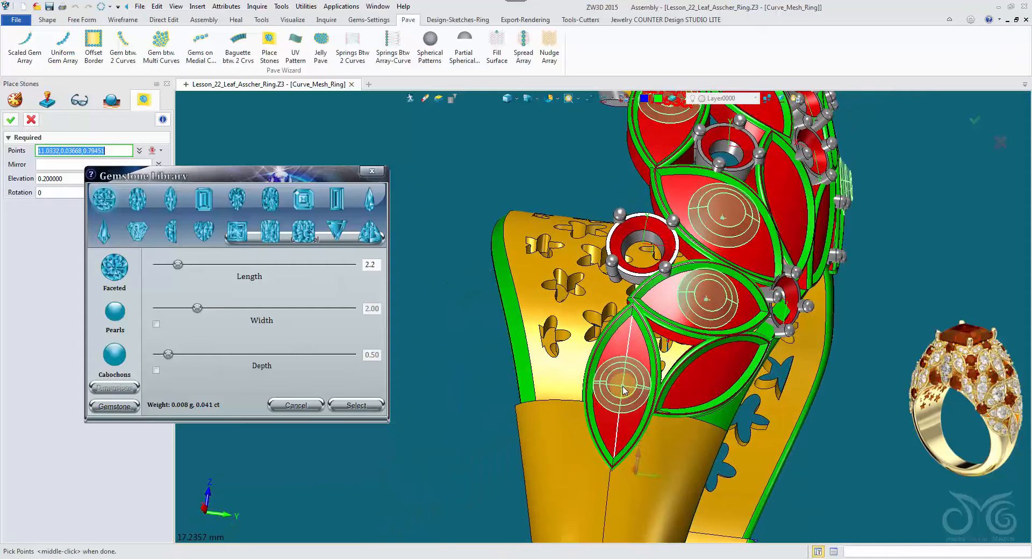
Set the stone length to 2 mm and place stones at the centres of the narrow middle leaf and the narrow leaf above it.
{"action": "right_click_drag", "start_coordinate": [806, 371], "coordinate": [745, 346]}
{"action": "scroll", "coordinate": [745, 343], "scroll_direction": "down", "scroll_amount": 3}
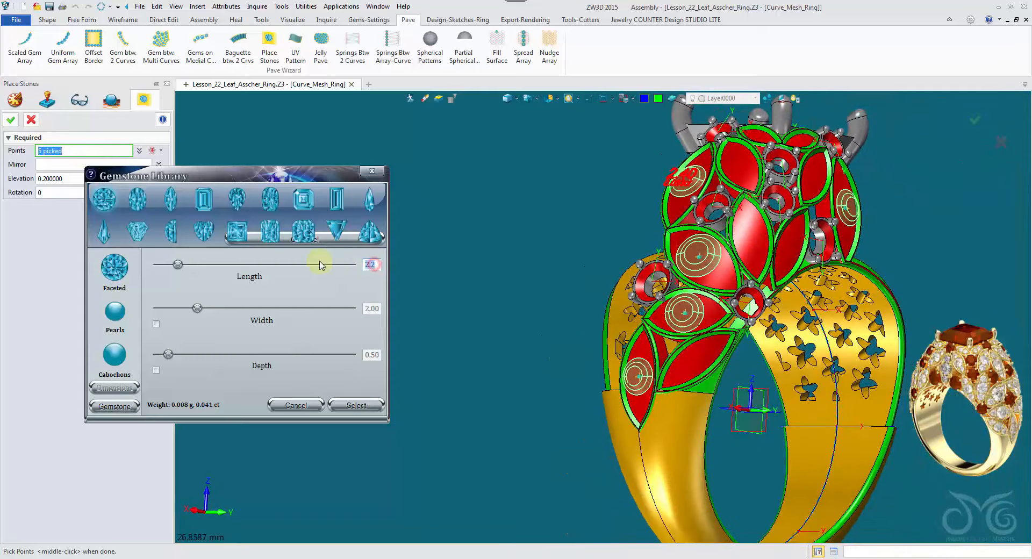
{"action": "scroll", "coordinate": [712, 400], "scroll_direction": "up", "scroll_amount": 3}
{"action": "right_click_drag", "start_coordinate": [790, 323], "coordinate": [744, 368]}
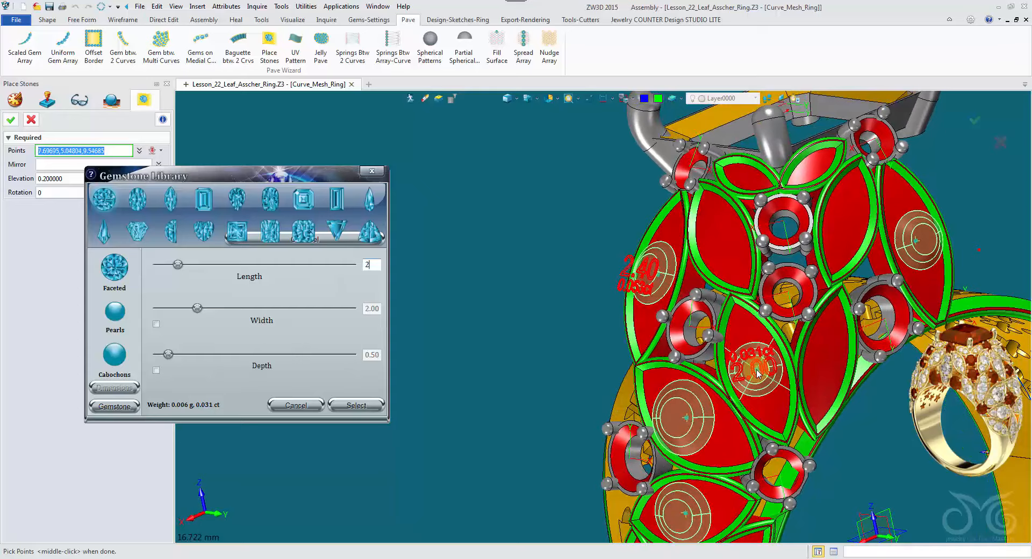
{"action": "left_click", "coordinate": [757, 370]}
{"action": "scroll", "coordinate": [849, 237], "scroll_direction": "up", "scroll_amount": 1}
{"action": "right_click_drag", "start_coordinate": [849, 242], "coordinate": [633, 378]}
{"action": "left_click", "coordinate": [705, 297]}
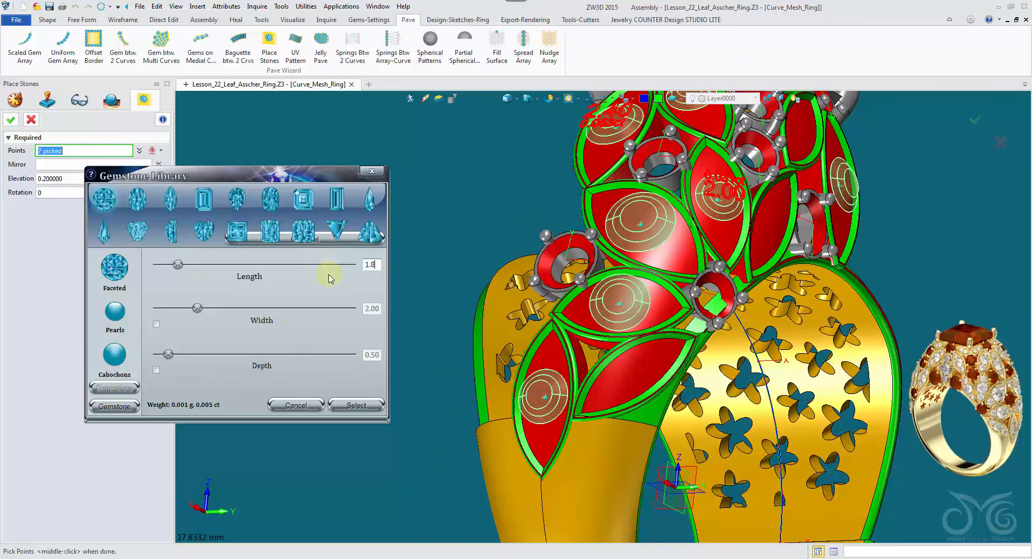
Set the stone length to 1.8 mm and place stones on the lower side leaf and the narrow leaf at the inner edge.
{"action": "left_click", "coordinate": [633, 375]}
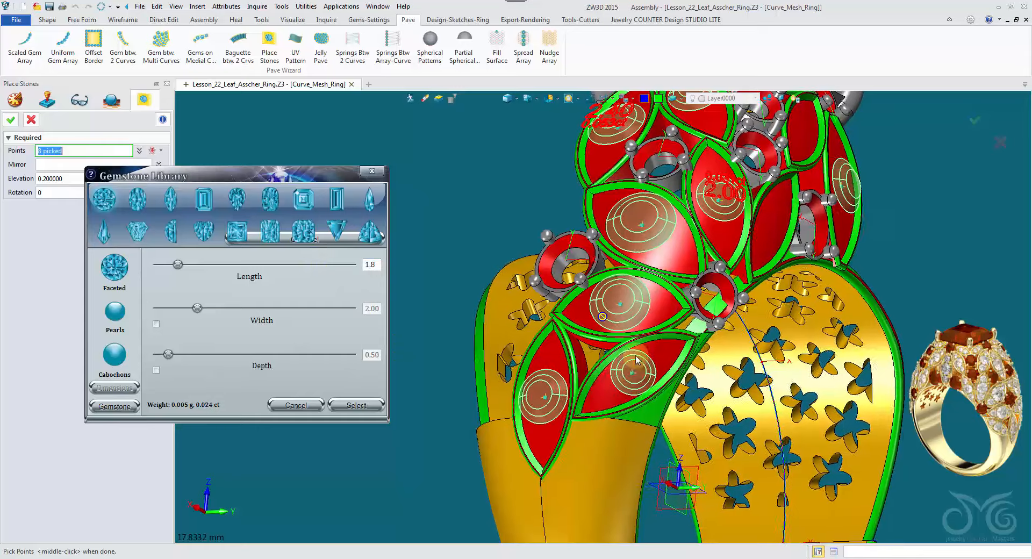
{"action": "right_click_drag", "start_coordinate": [633, 374], "coordinate": [738, 261]}
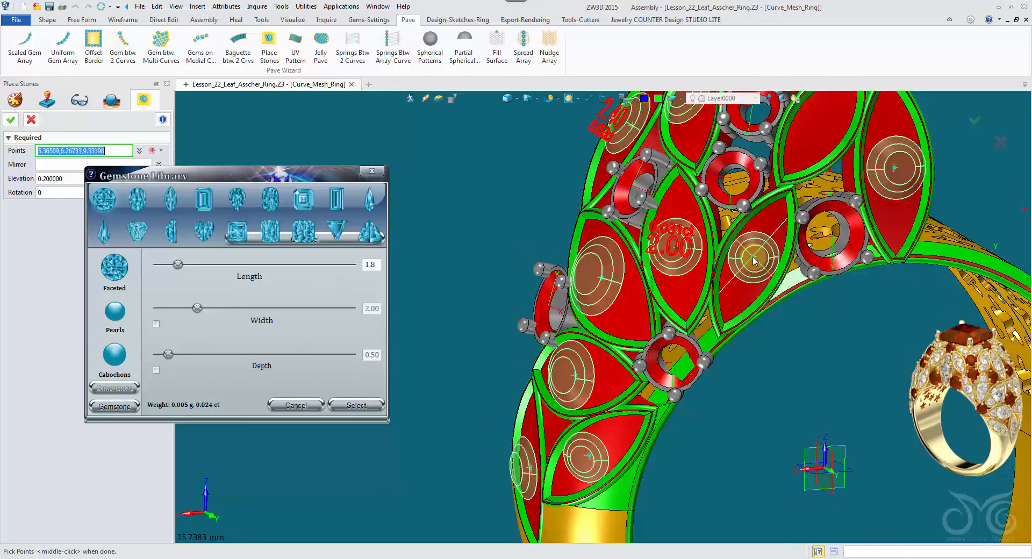
{"action": "left_click", "coordinate": [753, 261]}
{"action": "right_click_drag", "start_coordinate": [754, 260], "coordinate": [745, 237]}
Unpick the last stone point, place the 1.8 mm stone again on the inner-edge leaf, and place another on the leaf above it.
{"action": "right_click", "coordinate": [436, 201]}
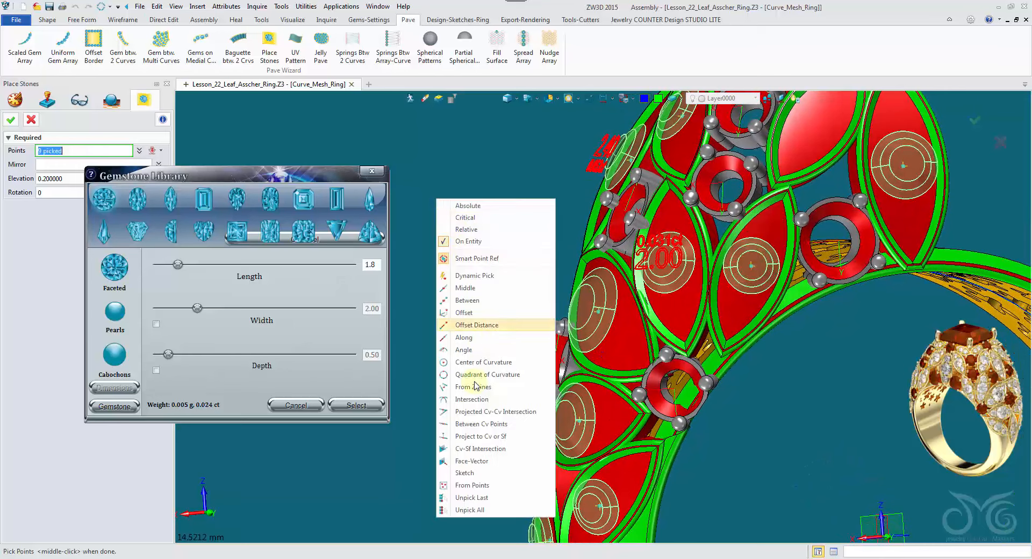
{"action": "left_click", "coordinate": [483, 497]}
{"action": "right_click_drag", "start_coordinate": [741, 280], "coordinate": [754, 273]}
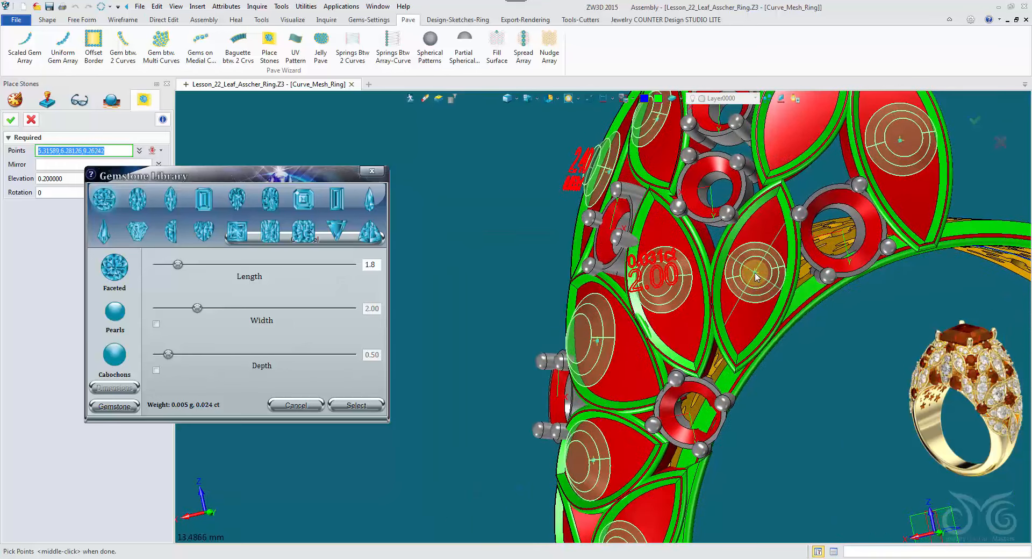
{"action": "right_click_drag", "start_coordinate": [755, 276], "coordinate": [768, 228]}
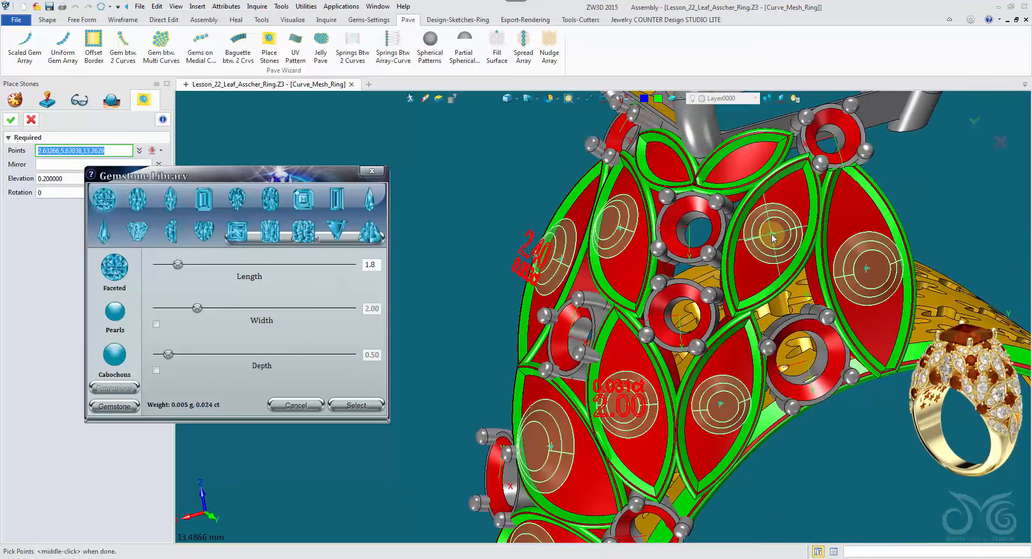
{"action": "left_click", "coordinate": [772, 238]}
Try a 1.6 mm stone in the free ends of the leaves beside the large centre stones.
{"action": "right_click_drag", "start_coordinate": [772, 239], "coordinate": [150, 269]}
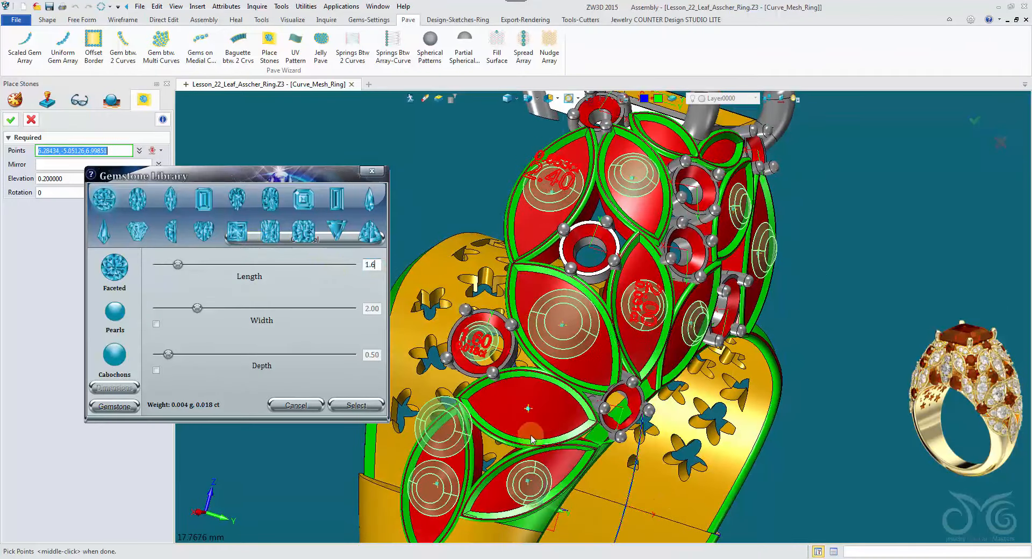
{"action": "right_click_drag", "start_coordinate": [756, 521], "coordinate": [701, 412]}
{"action": "right_click_drag", "start_coordinate": [766, 388], "coordinate": [736, 403]}
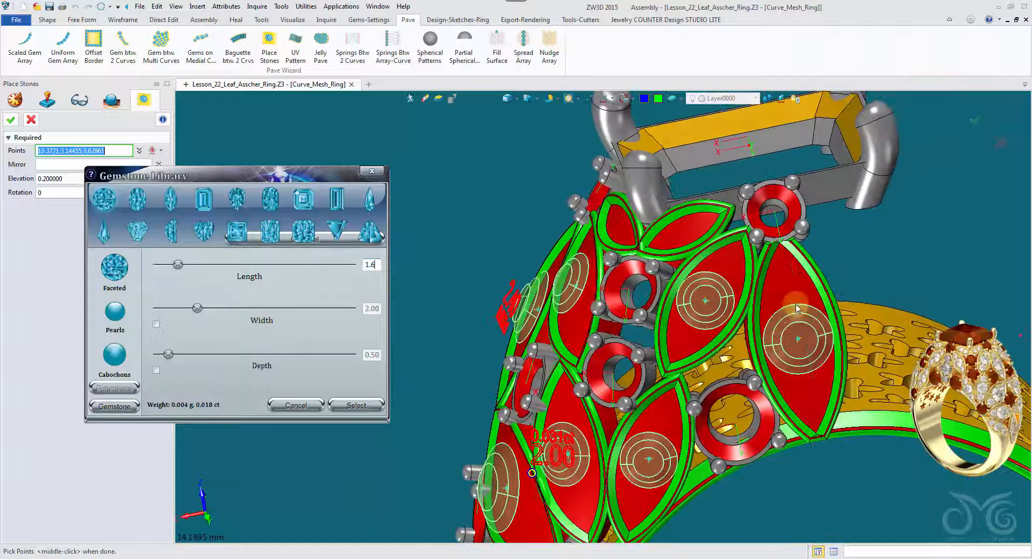
{"action": "left_click", "coordinate": [793, 280]}
{"action": "right_click_drag", "start_coordinate": [790, 285], "coordinate": [683, 184]}
{"action": "left_click", "coordinate": [502, 259]}
{"action": "right_click_drag", "start_coordinate": [504, 264], "coordinate": [565, 314]}
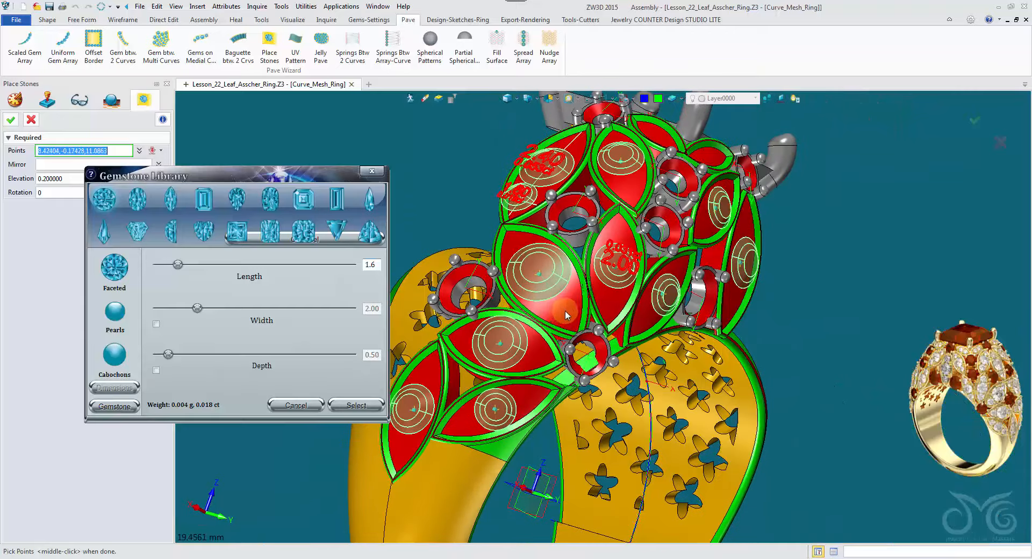
Try stone lengths of 1.47 mm and 1.4 mm in the free ends of the large middle leaf and the upper outer leaf.
{"action": "left_click", "coordinate": [407, 301]}
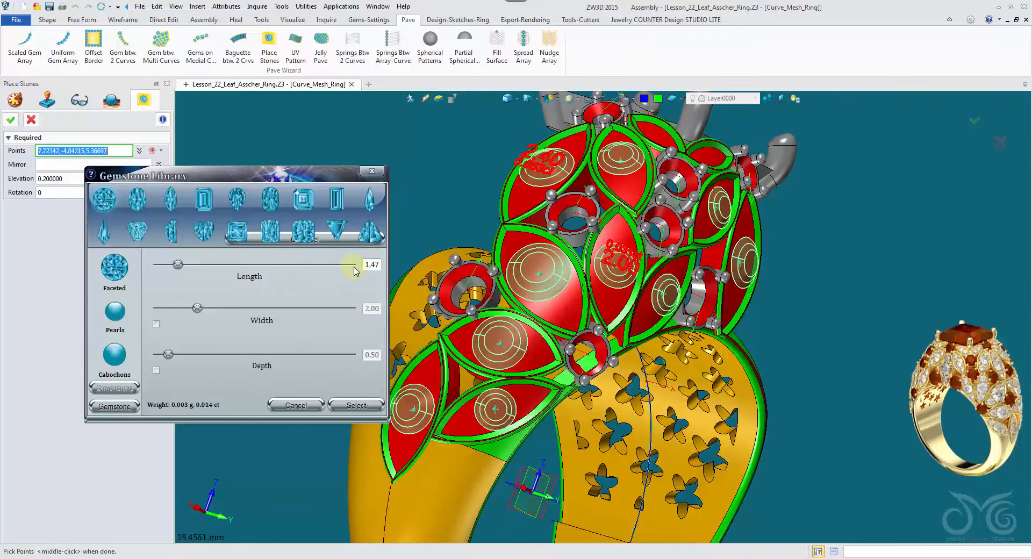
{"action": "left_click", "coordinate": [539, 361]}
{"action": "right_click_drag", "start_coordinate": [544, 360], "coordinate": [579, 377]}
{"action": "left_click", "coordinate": [514, 314]}
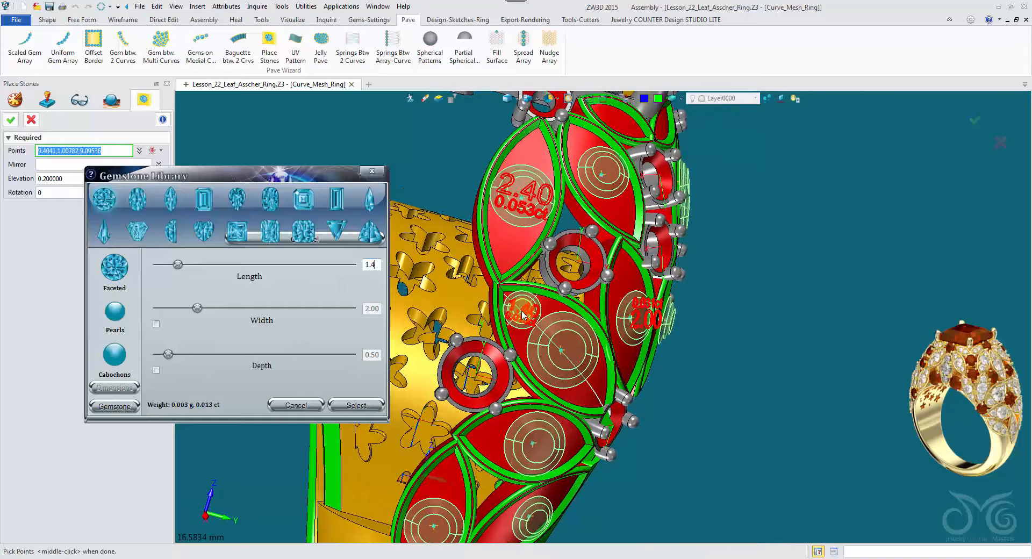
{"action": "right_click_drag", "start_coordinate": [521, 315], "coordinate": [499, 286]}
{"action": "left_click", "coordinate": [499, 291]}
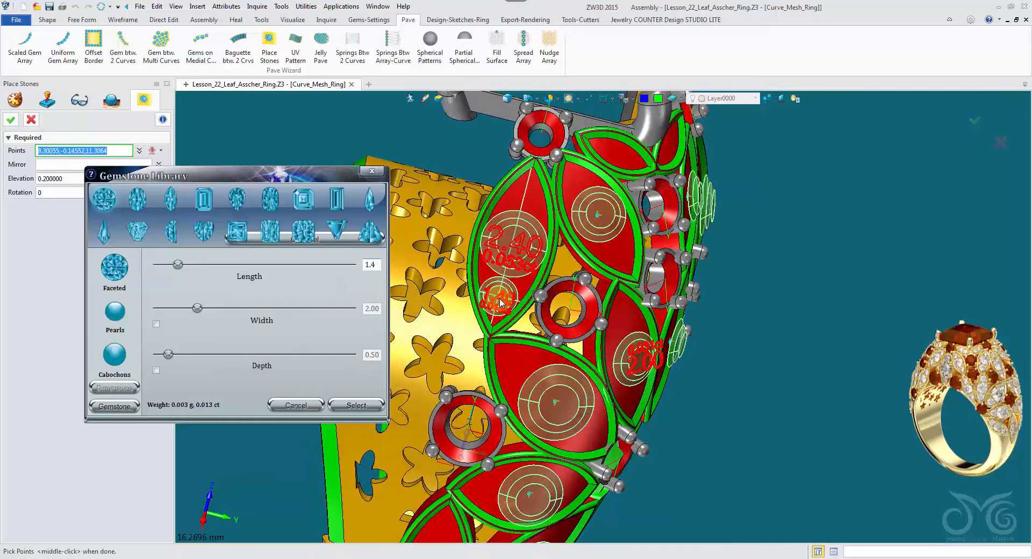
{"action": "left_click", "coordinate": [559, 237]}
{"action": "right_click_drag", "start_coordinate": [558, 236], "coordinate": [733, 286]}
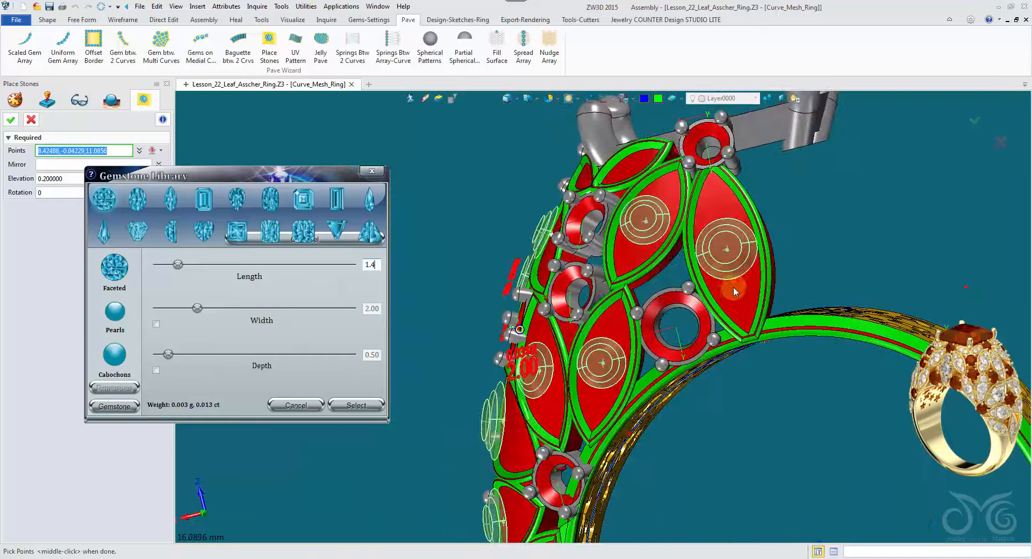
Set the stone length to 1.3 mm and place stones below and above the centre stone of the tall inner-side leaf.
{"action": "left_click", "coordinate": [382, 265]}
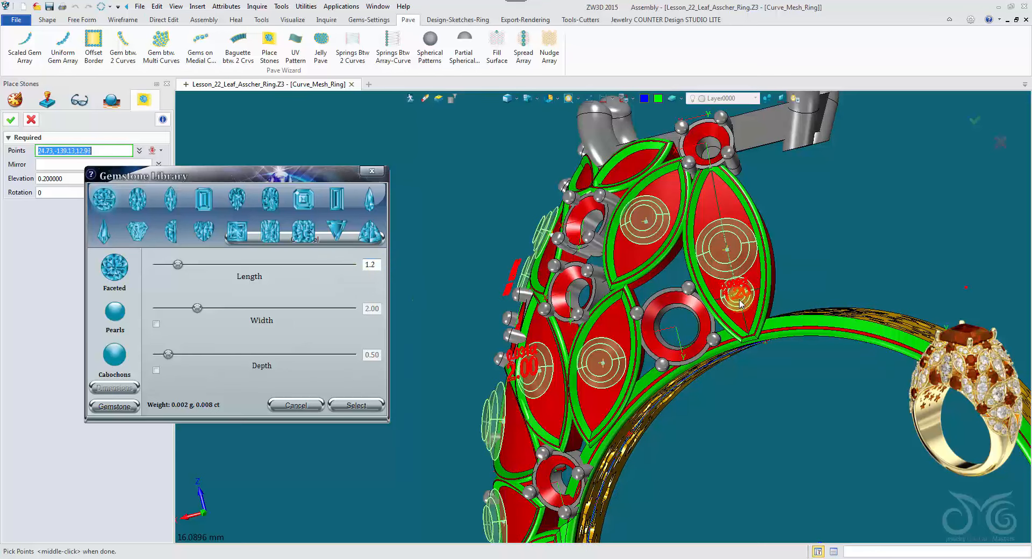
{"action": "right_click_drag", "start_coordinate": [741, 303], "coordinate": [591, 312]}
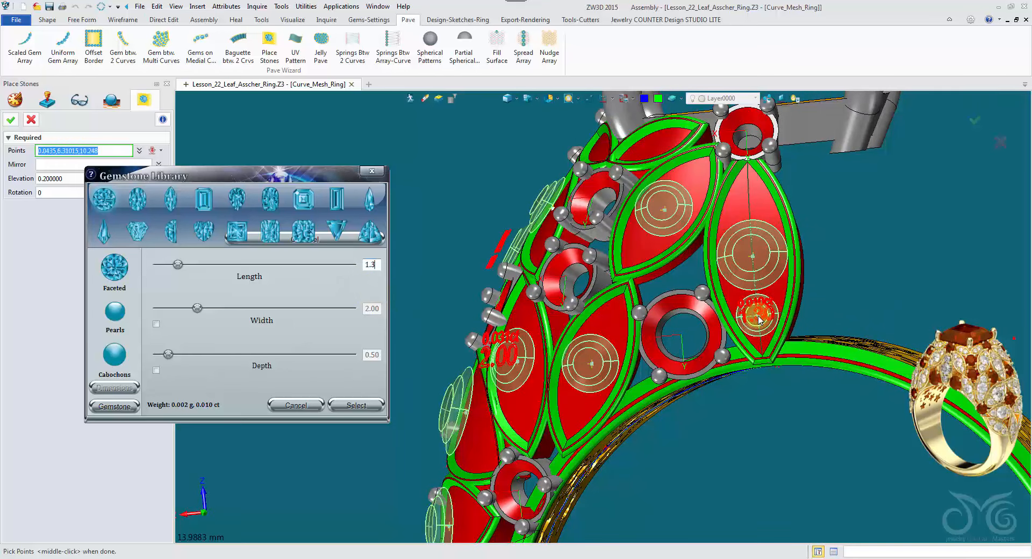
{"action": "left_click", "coordinate": [760, 321]}
{"action": "right_click_drag", "start_coordinate": [760, 321], "coordinate": [762, 241]}
{"action": "left_click", "coordinate": [764, 245]}
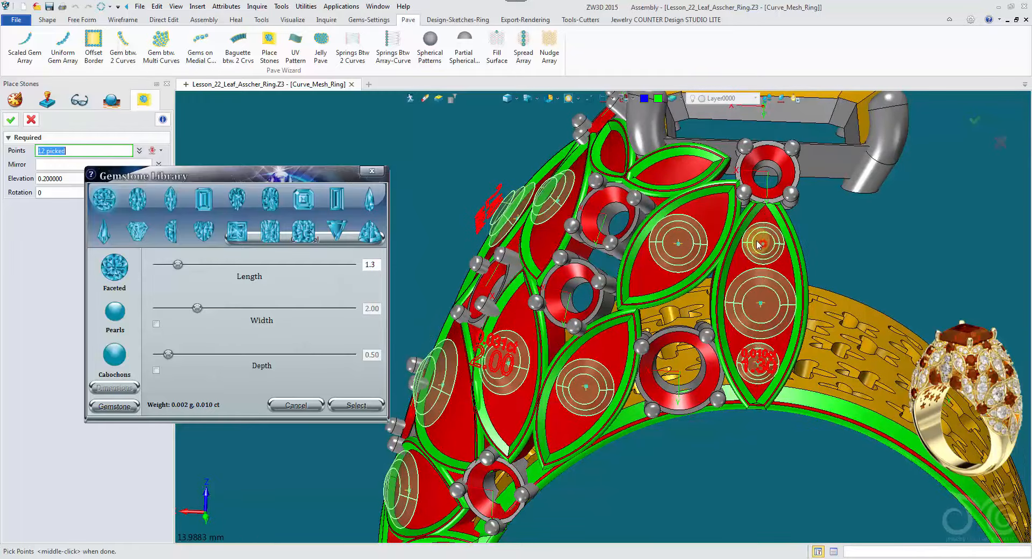
Place 1.3 mm stones at both ends of the narrow middle leaf and the 2.4 mm stone's leaf, and at the lower end of the leaf between.
{"action": "right_click_drag", "start_coordinate": [577, 296], "coordinate": [653, 274]}
{"action": "left_click", "coordinate": [620, 378]}
{"action": "right_click_drag", "start_coordinate": [619, 378], "coordinate": [576, 242]}
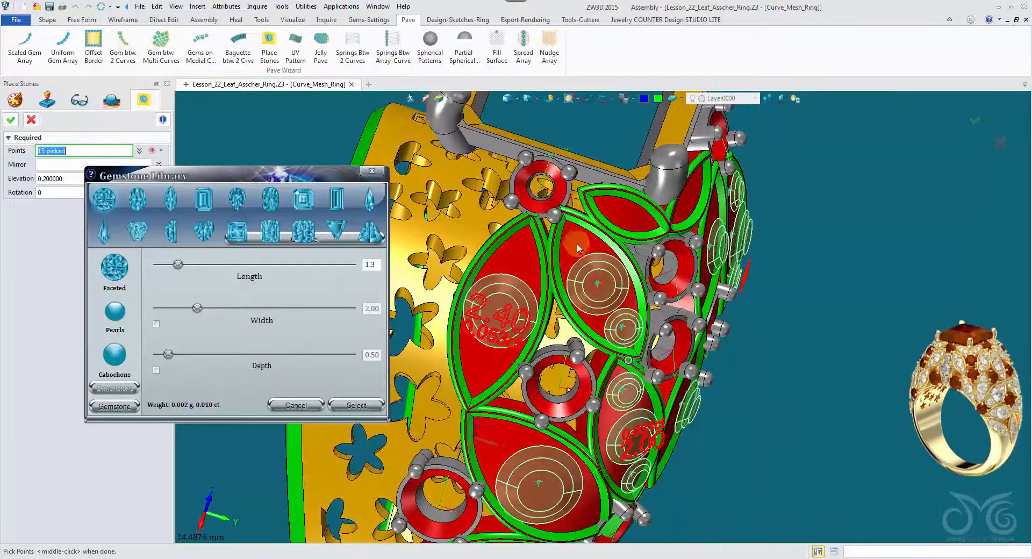
{"action": "left_click", "coordinate": [520, 259]}
{"action": "right_click_drag", "start_coordinate": [521, 263], "coordinate": [524, 297]}
{"action": "left_click", "coordinate": [524, 297]}
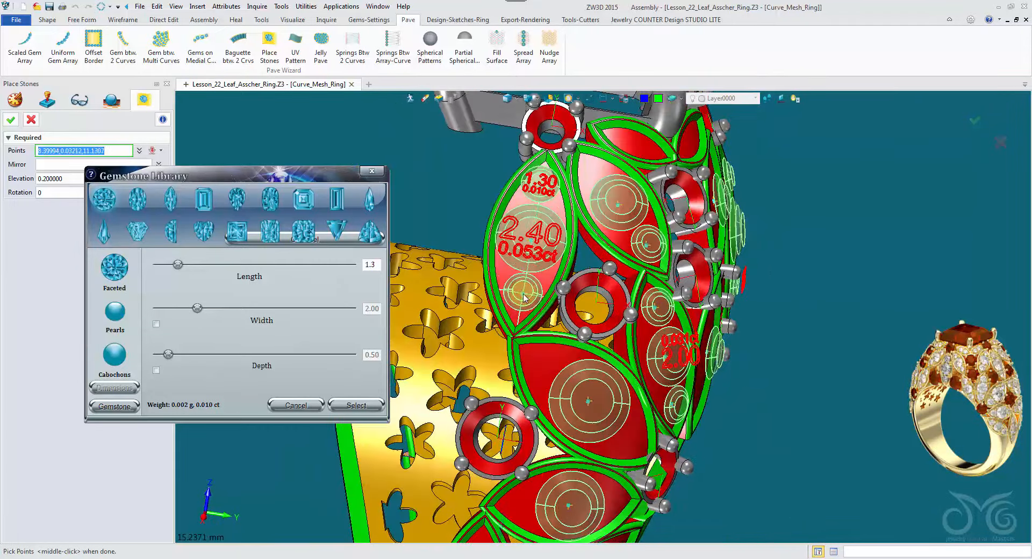
Place 1.3 mm stones at both ends of the large middle leaf and of the lowest leaf on the shank.
{"action": "middle_click_drag", "start_coordinate": [539, 355], "coordinate": [557, 365]}
{"action": "left_click", "coordinate": [557, 375]}
{"action": "right_click_drag", "start_coordinate": [558, 374], "coordinate": [518, 344]}
{"action": "left_click", "coordinate": [564, 340]}
{"action": "right_click_drag", "start_coordinate": [571, 385], "coordinate": [533, 431]}
{"action": "left_click", "coordinate": [520, 417]}
{"action": "left_click", "coordinate": [535, 432]}
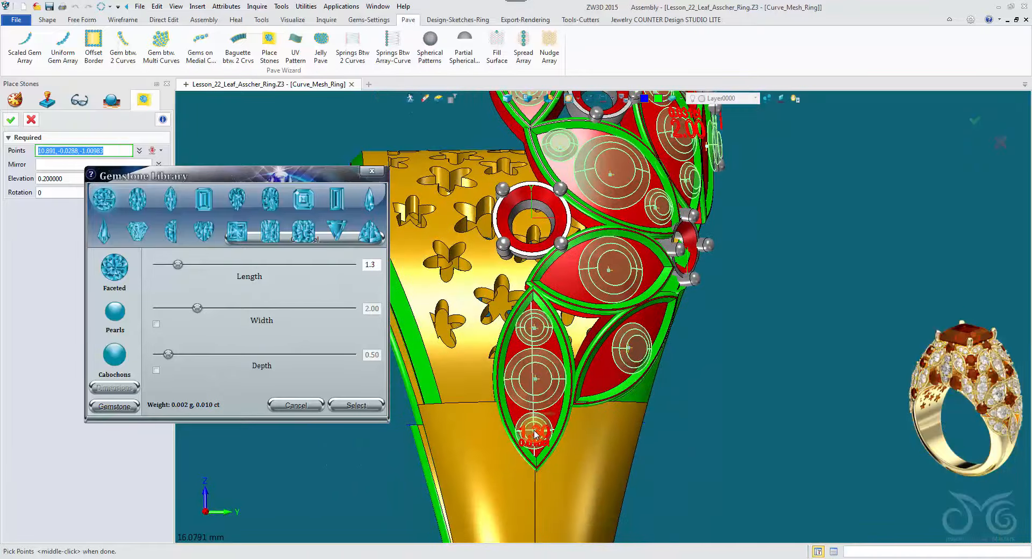
Set the stone length to 1.2 mm and place stones at both ends of the leaf above the lowest pair and of the lower side leaf.
{"action": "left_click_drag", "start_coordinate": [376, 265], "coordinate": [341, 263]}
{"action": "type", "text": "1"}
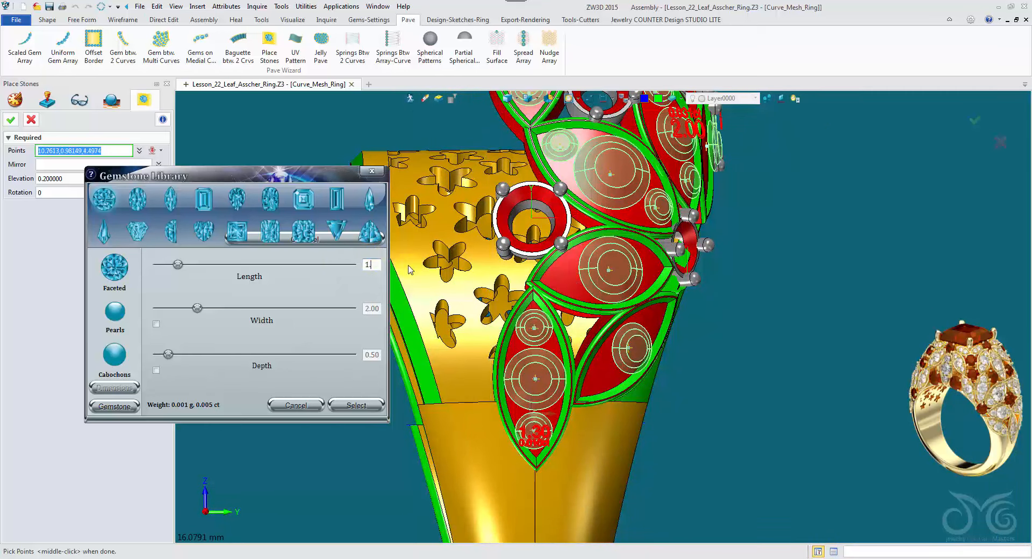
{"action": "right_click_drag", "start_coordinate": [560, 276], "coordinate": [628, 274]}
{"action": "scroll", "coordinate": [550, 280], "scroll_direction": "up", "scroll_amount": 1}
{"action": "left_click", "coordinate": [550, 280]}
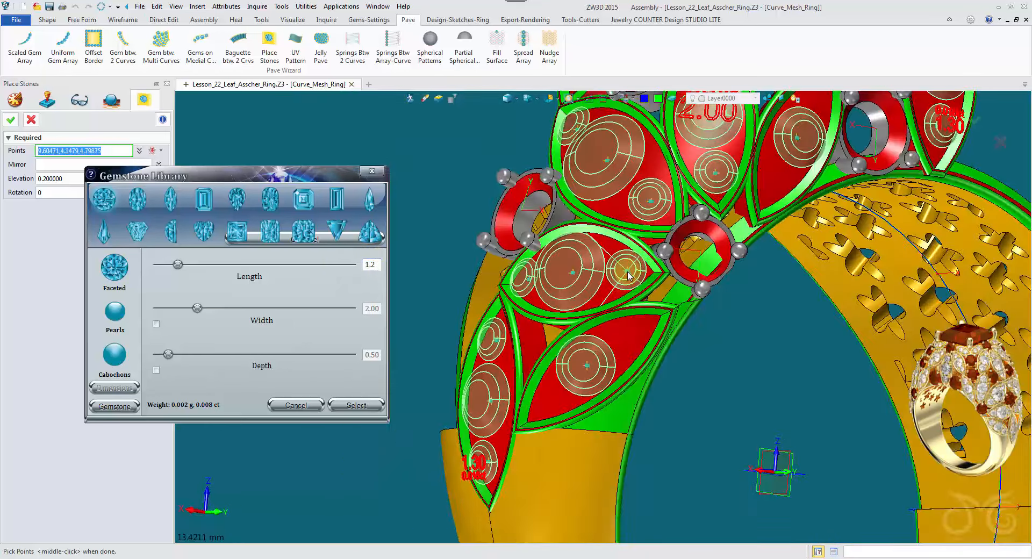
{"action": "left_click", "coordinate": [631, 338]}
{"action": "right_click_drag", "start_coordinate": [631, 339], "coordinate": [662, 237]}
{"action": "left_click", "coordinate": [577, 376]}
Place small stones at both ends of the narrow inner-edge leaf and at the free upper end of the narrow upper leaf.
{"action": "left_click", "coordinate": [667, 269]}
{"action": "left_click", "coordinate": [656, 243]}
{"action": "left_click", "coordinate": [678, 200]}
{"action": "right_click_drag", "start_coordinate": [678, 200], "coordinate": [699, 299]}
{"action": "left_click", "coordinate": [680, 216]}
Set the stone length to 1 mm and place stones below and above the centre stone of the upper inner-side leaf.
{"action": "double_click", "coordinate": [375, 264]}
{"action": "type", "text": "1"}
{"action": "left_click", "coordinate": [624, 218]}
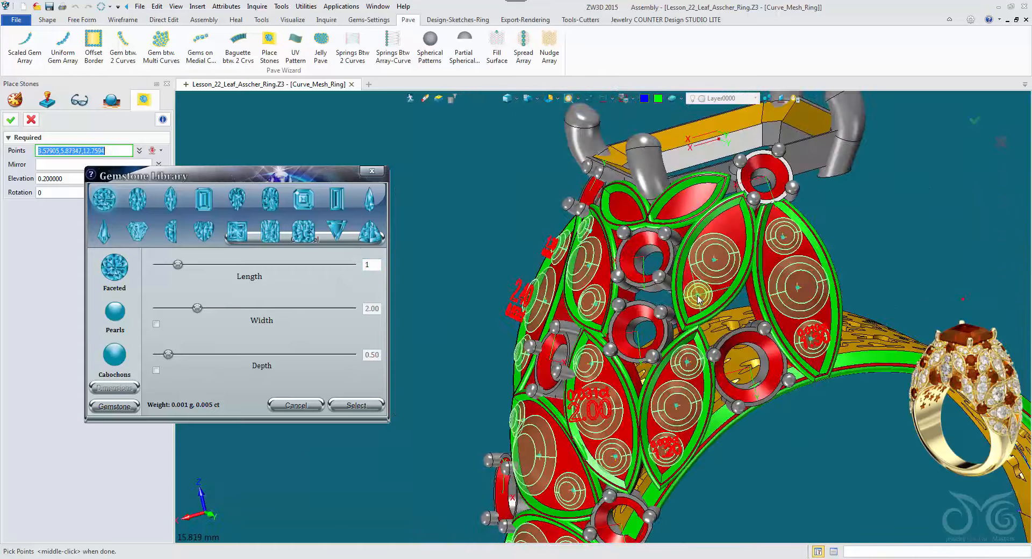
{"action": "left_click", "coordinate": [714, 262]}
{"action": "right_click_drag", "start_coordinate": [714, 262], "coordinate": [723, 261]}
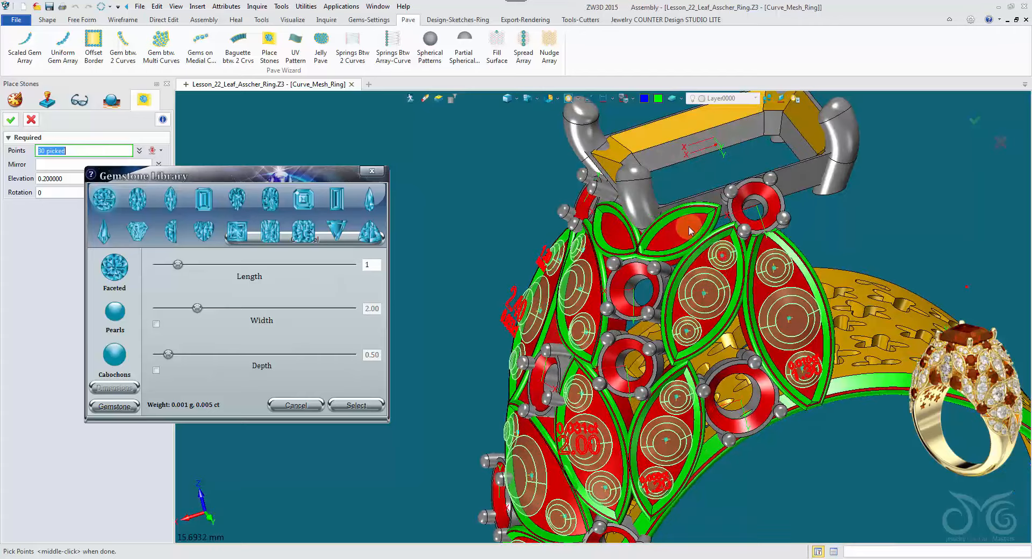
Set the stone length to 0.9 mm and place two stones in each of the two small leaves under the centre setting.
{"action": "right_click_drag", "start_coordinate": [688, 231], "coordinate": [769, 207]}
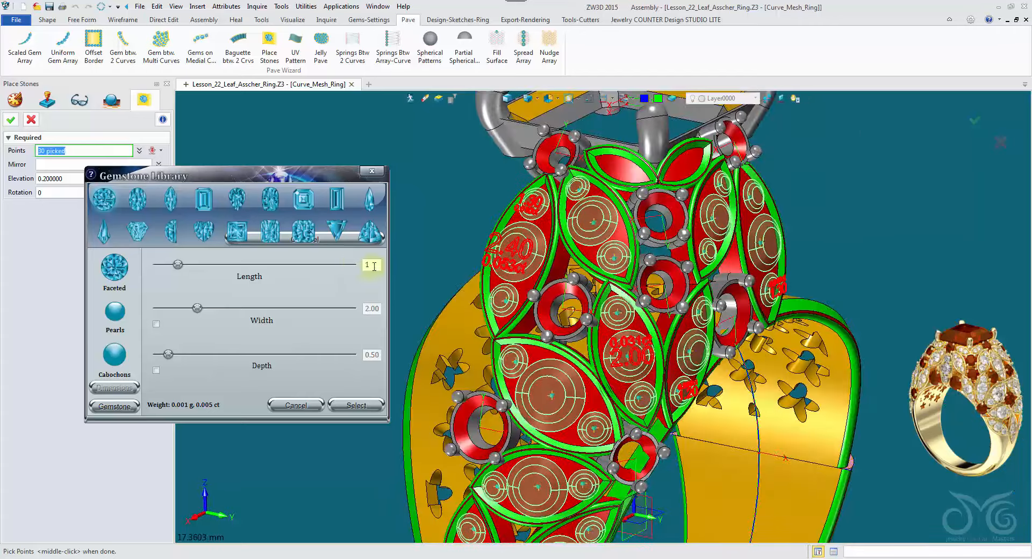
{"action": "scroll", "coordinate": [595, 217], "scroll_direction": "up", "scroll_amount": 3}
{"action": "right_click_drag", "start_coordinate": [595, 217], "coordinate": [653, 270]}
{"action": "left_click", "coordinate": [583, 257]}
{"action": "left_click", "coordinate": [616, 277]}
{"action": "right_click_drag", "start_coordinate": [586, 262], "coordinate": [494, 321]}
{"action": "left_click", "coordinate": [618, 337]}
{"action": "left_click", "coordinate": [638, 305]}
Finish placing the leaf stones and show the Melee Stones layer.
{"action": "scroll", "coordinate": [638, 306], "scroll_direction": "down", "scroll_amount": 5}
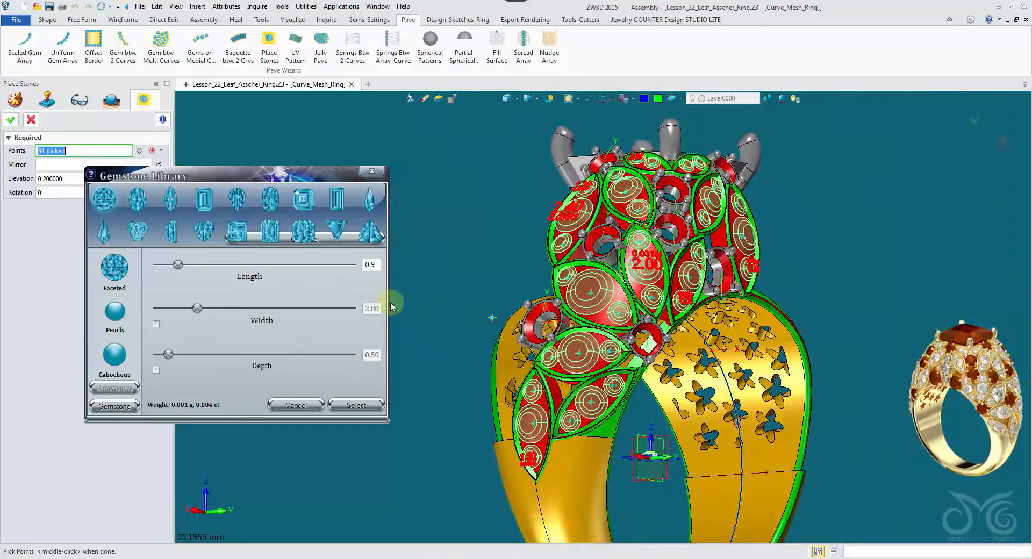
{"action": "right_click_drag", "start_coordinate": [392, 305], "coordinate": [324, 273]}
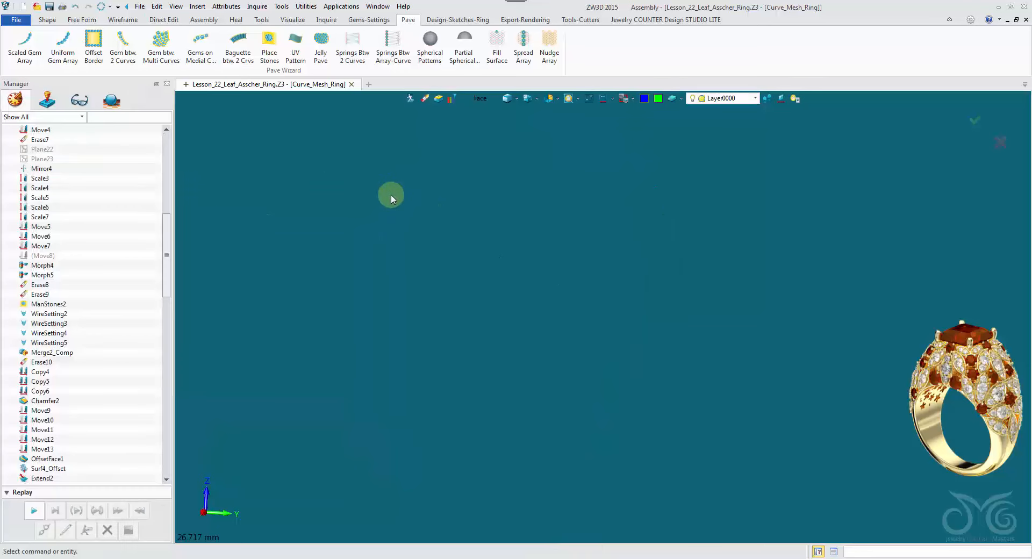
{"action": "left_click_drag", "start_coordinate": [164, 242], "coordinate": [179, 473]}
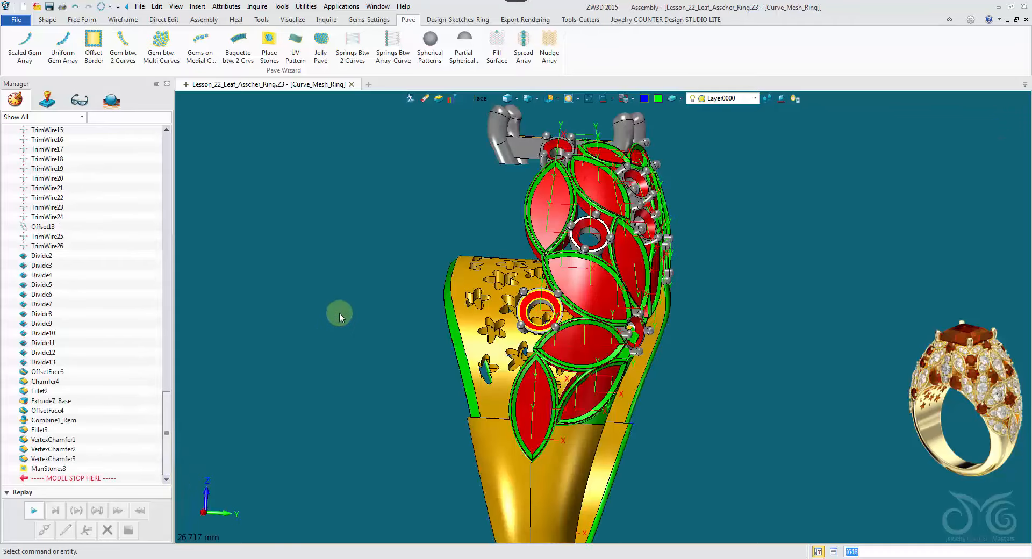
{"action": "middle_click_drag", "start_coordinate": [350, 303], "coordinate": [425, 250]}
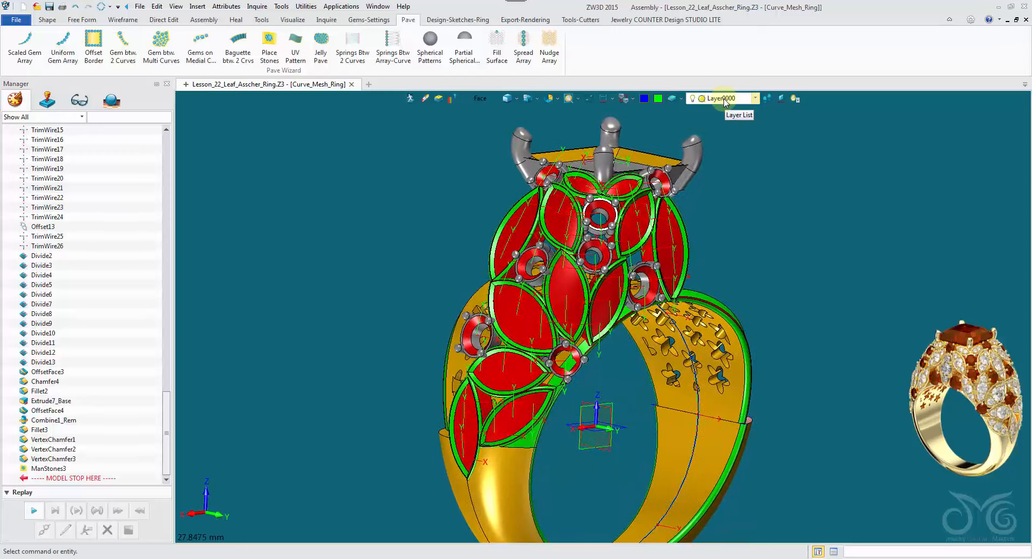
{"action": "left_click", "coordinate": [723, 101]}
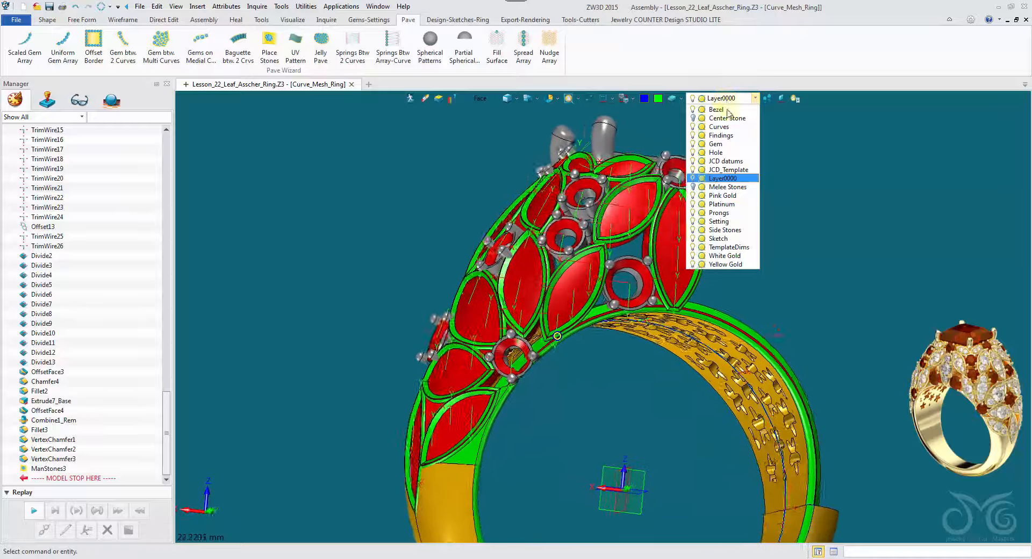
{"action": "left_click", "coordinate": [694, 187]}
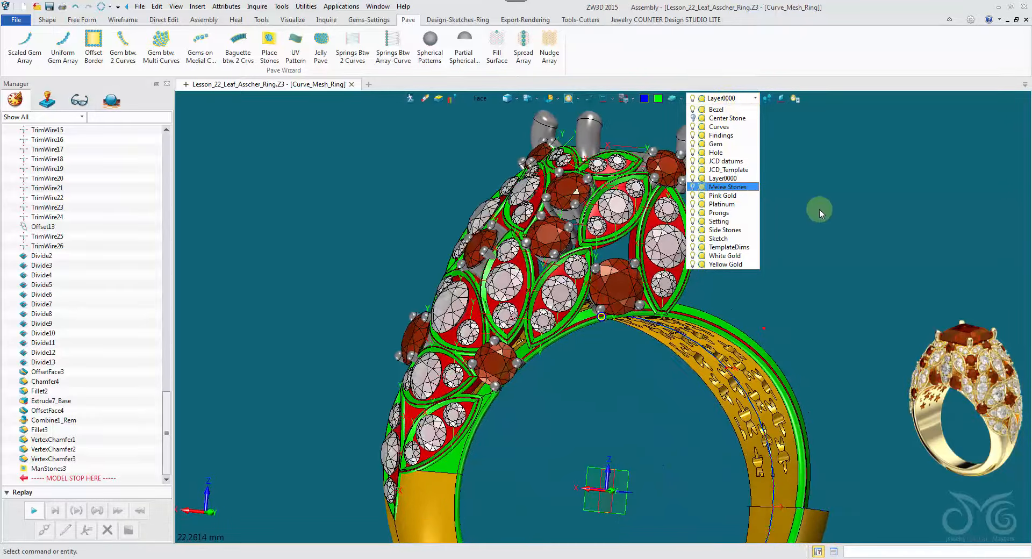
{"action": "left_click", "coordinate": [822, 205]}
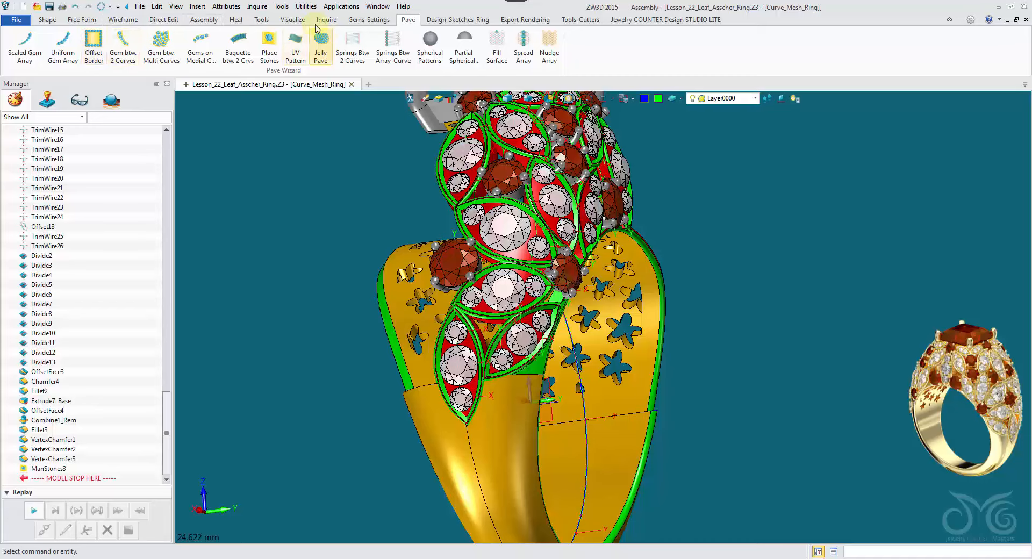
Set up uniform four-prongs on the large centre stone of the outer upper leaf with size 0.4, height 0.4, overlap 25% and position 50.
{"action": "left_click", "coordinate": [373, 21]}
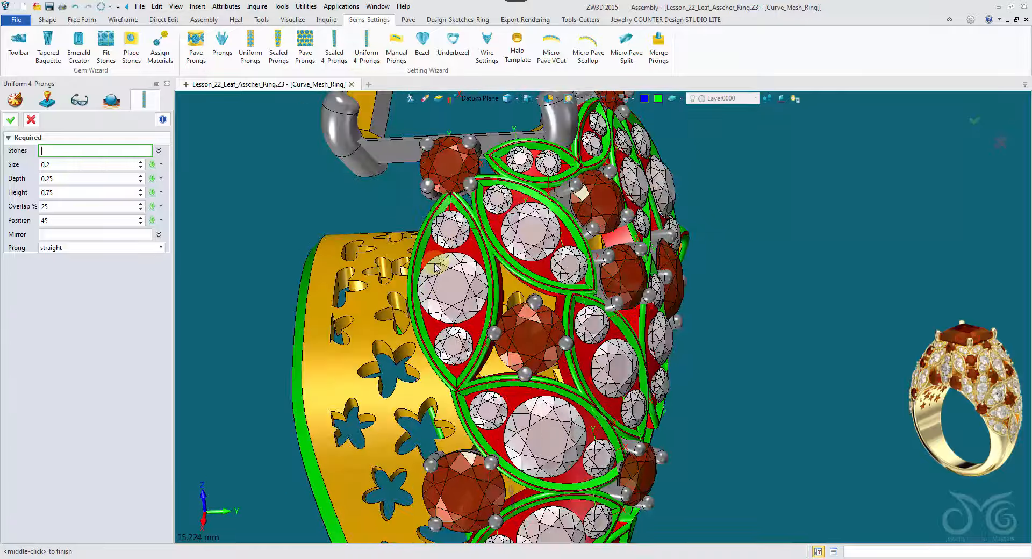
{"action": "left_click", "coordinate": [482, 98]}
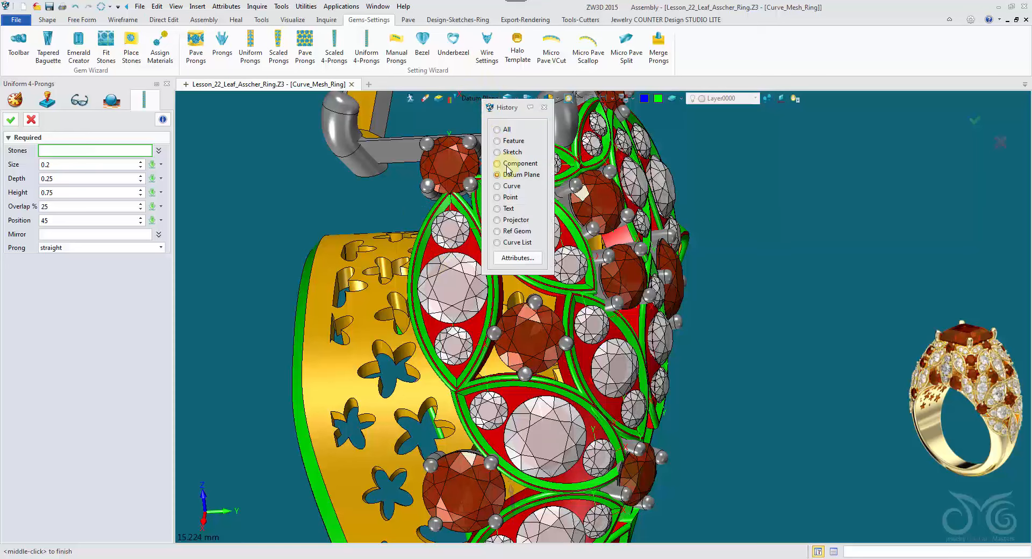
{"action": "left_click", "coordinate": [507, 164]}
{"action": "left_click", "coordinate": [452, 288]}
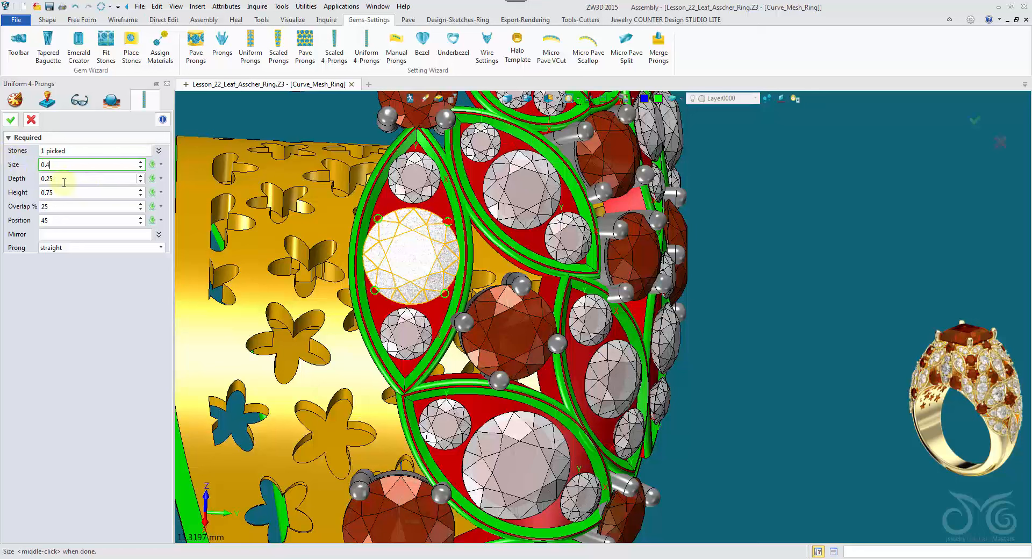
{"action": "left_click", "coordinate": [78, 192]}
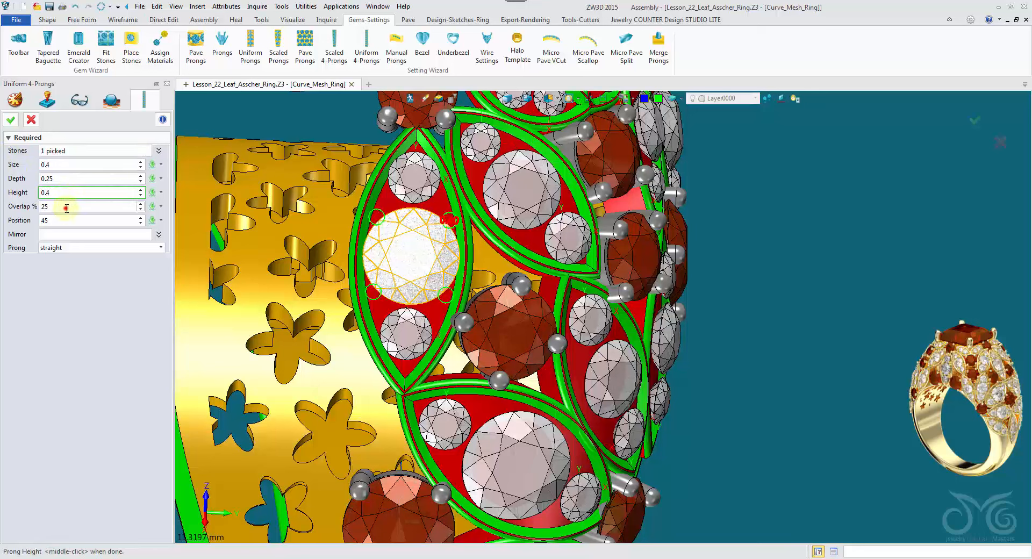
{"action": "left_click", "coordinate": [67, 208]}
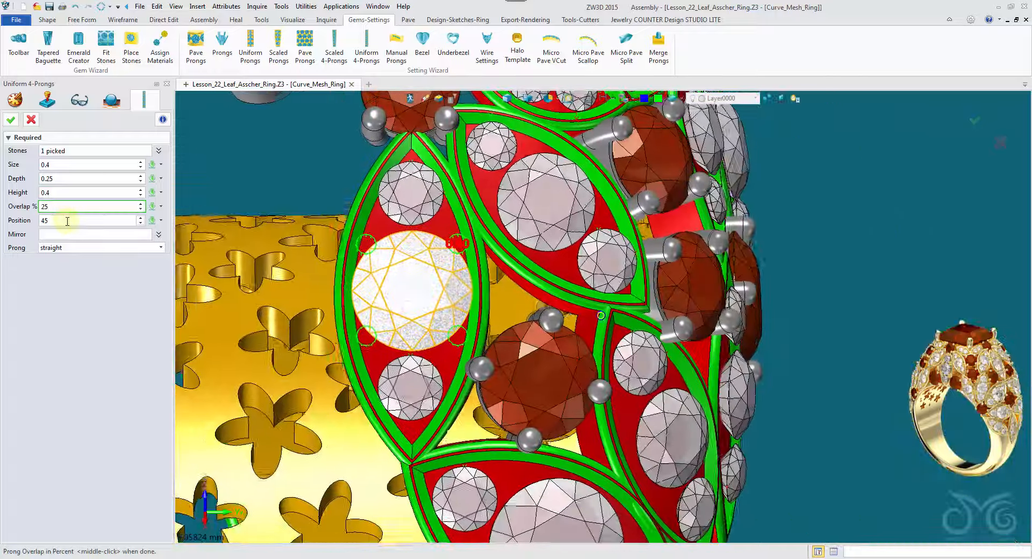
{"action": "left_click", "coordinate": [67, 221]}
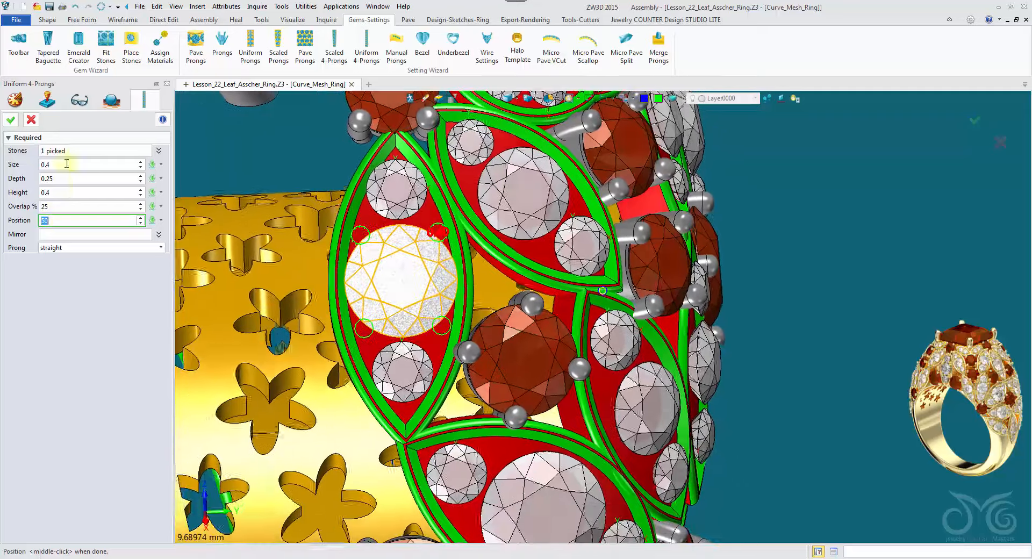
Add the centre stones of the other leaves to the selection, ten stones in all, and create their four-prong settings.
{"action": "left_click", "coordinate": [81, 150]}
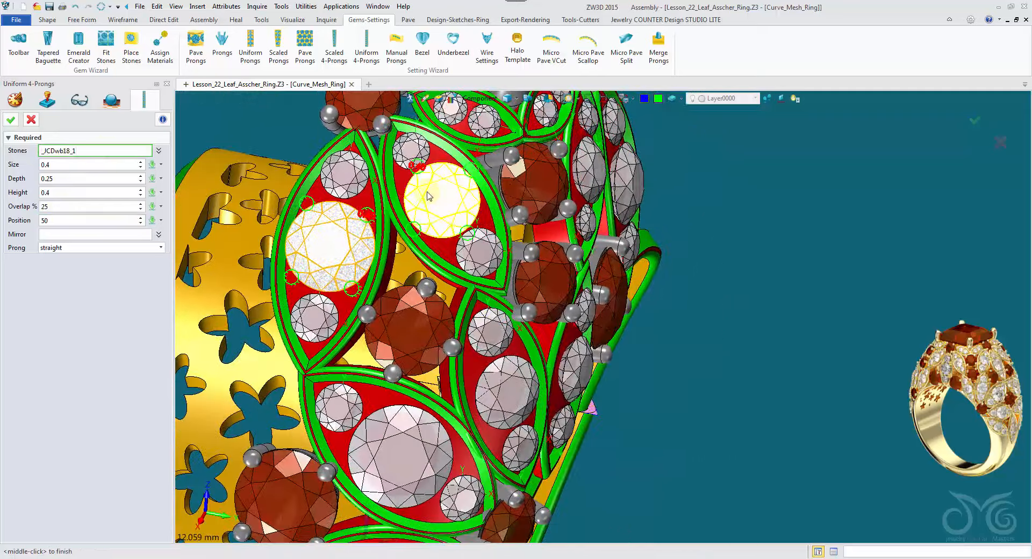
{"action": "left_click", "coordinate": [428, 196]}
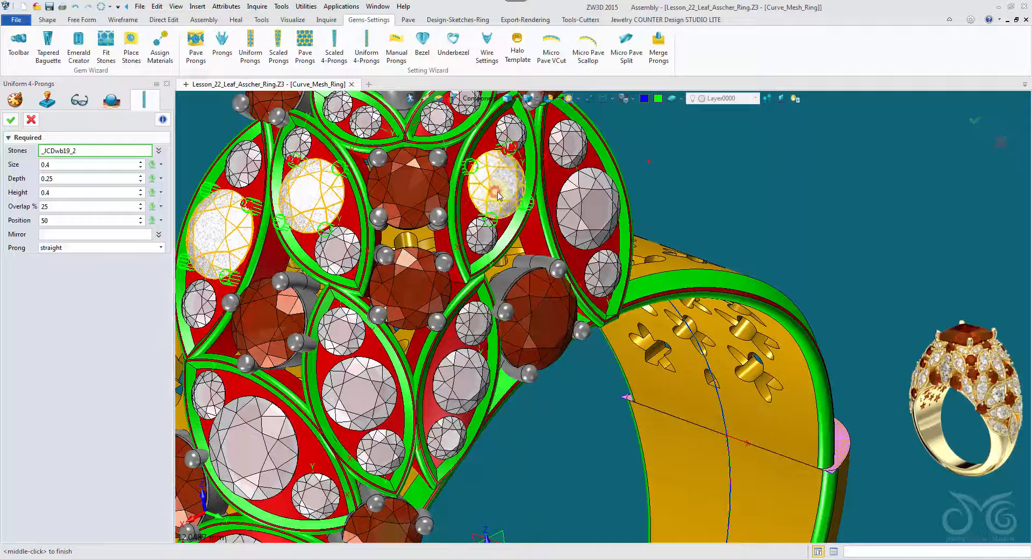
{"action": "left_click", "coordinate": [498, 196]}
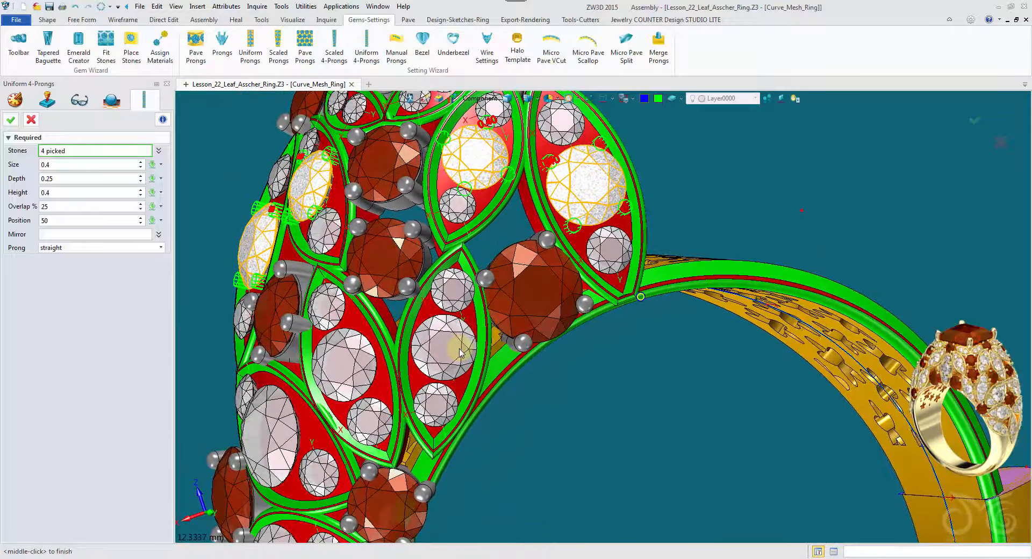
{"action": "left_click", "coordinate": [451, 351]}
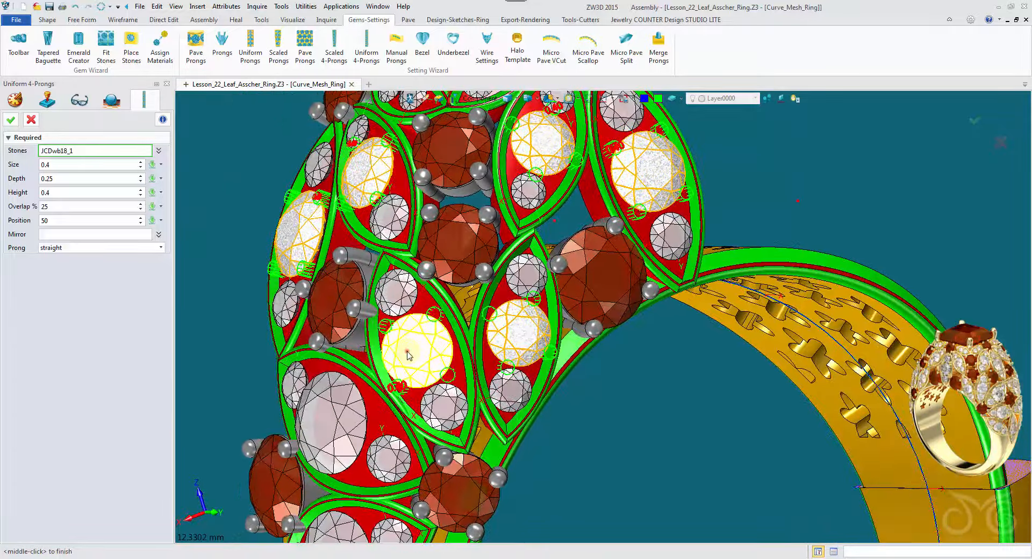
{"action": "right_click_drag", "start_coordinate": [409, 353], "coordinate": [472, 459]}
{"action": "left_click", "coordinate": [458, 400]}
{"action": "left_click", "coordinate": [470, 408]}
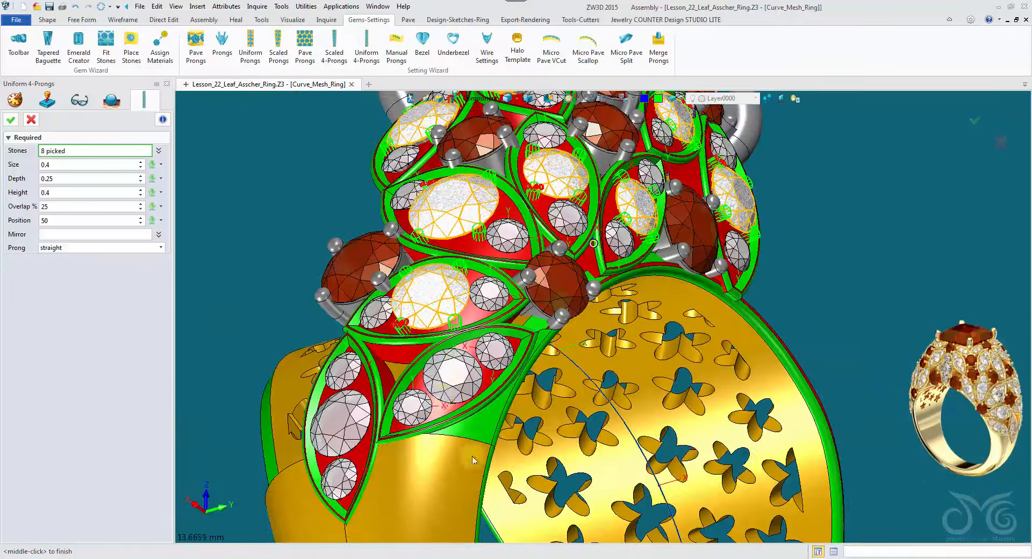
{"action": "left_click", "coordinate": [326, 428]}
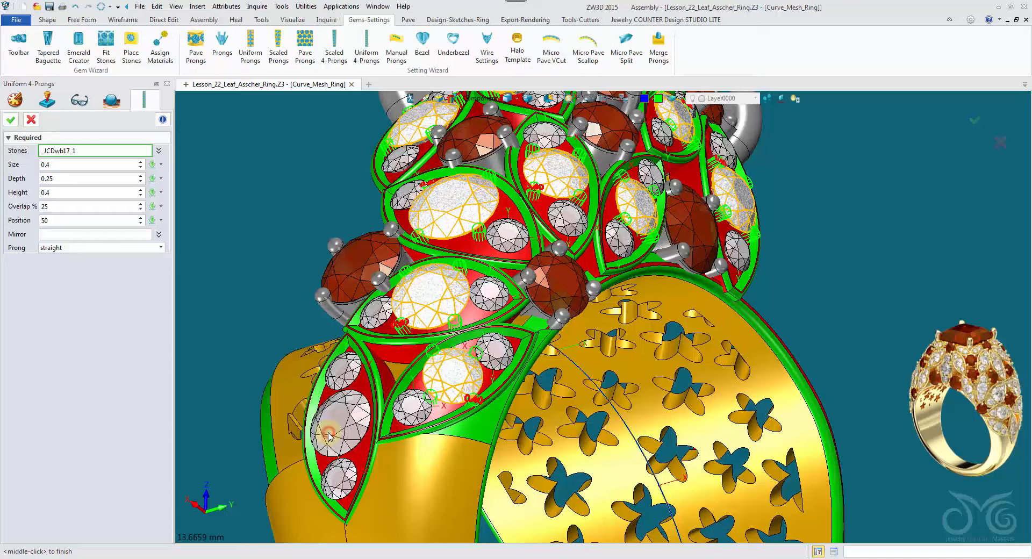
{"action": "right_click_drag", "start_coordinate": [325, 428], "coordinate": [424, 443]}
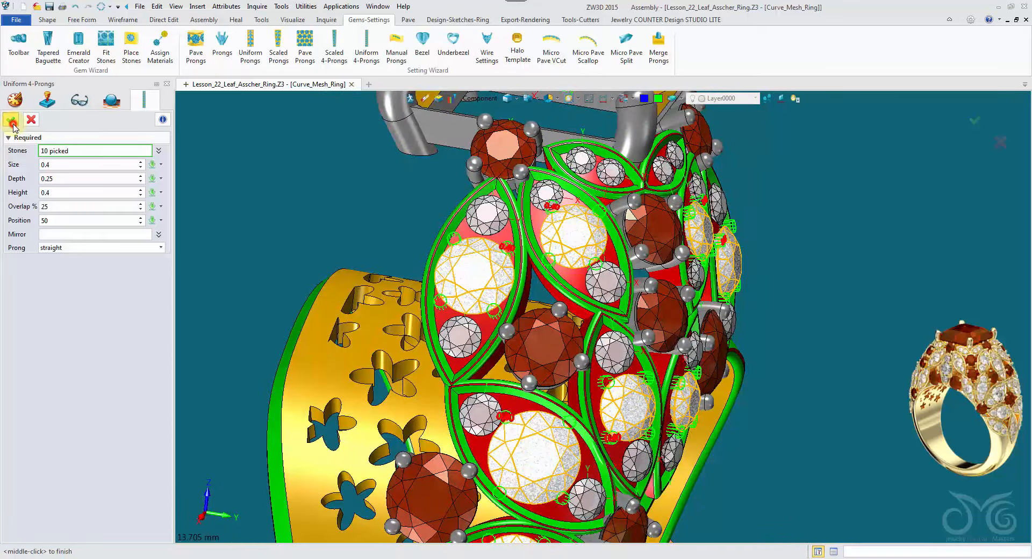
{"action": "left_click", "coordinate": [12, 121]}
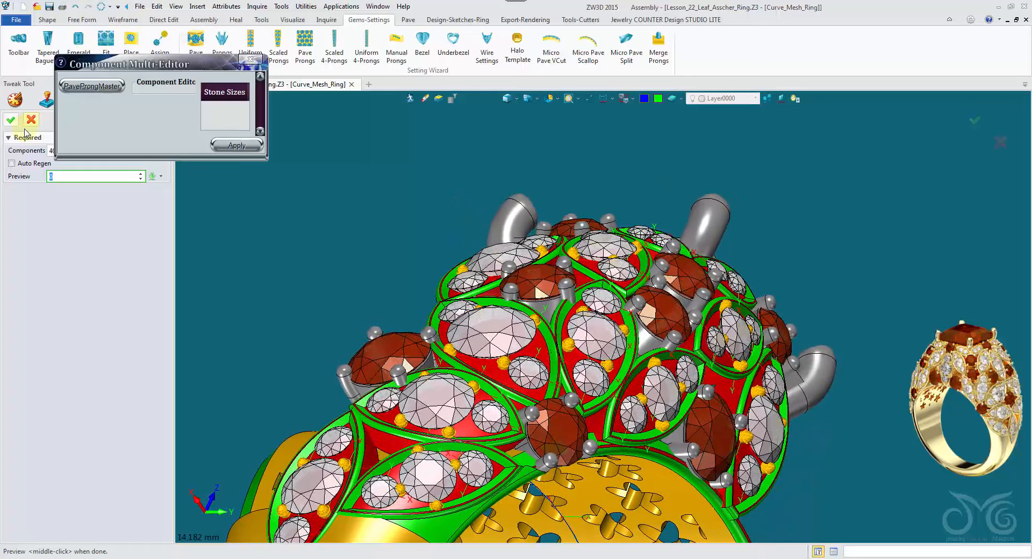
Change all the new leaf prongs together to a height of 0.50 and a dome of 0.18.
{"action": "left_click", "coordinate": [103, 87]}
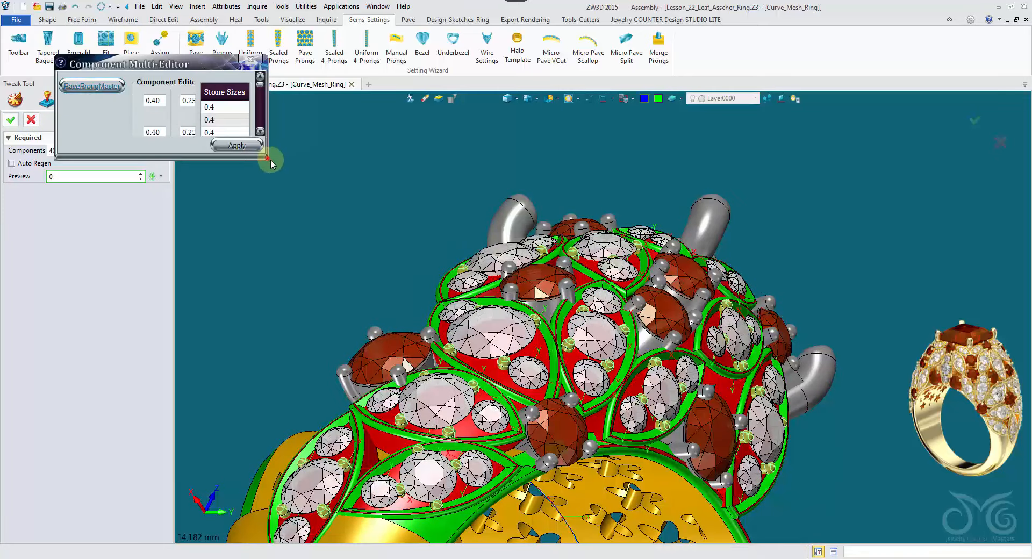
{"action": "left_click_drag", "start_coordinate": [267, 159], "coordinate": [432, 273]}
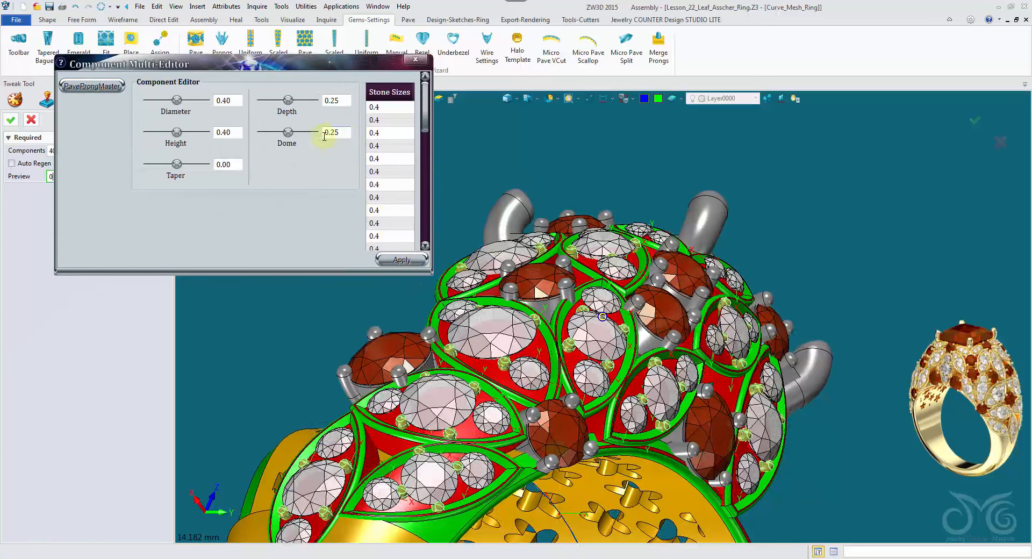
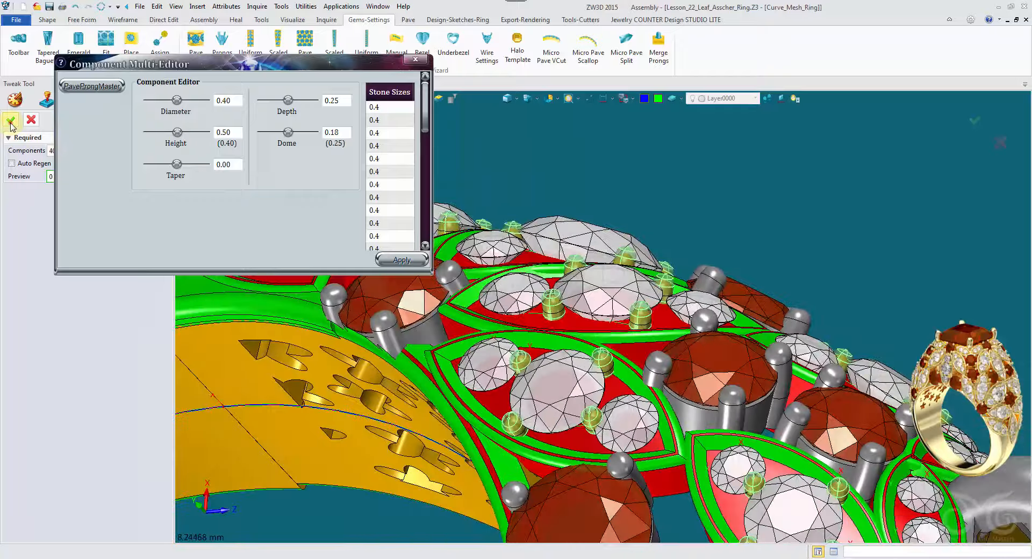
{"action": "left_click", "coordinate": [10, 120]}
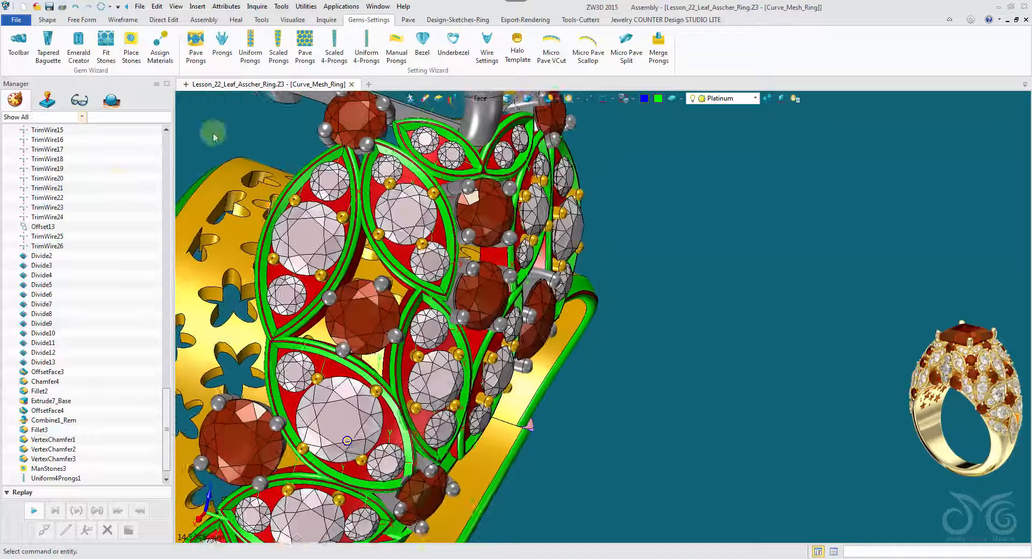
Rotate the four prongs around the upper leaf's centre stone about the stone's axis, away from the leaf's small stones.
{"action": "left_click", "coordinate": [48, 19]}
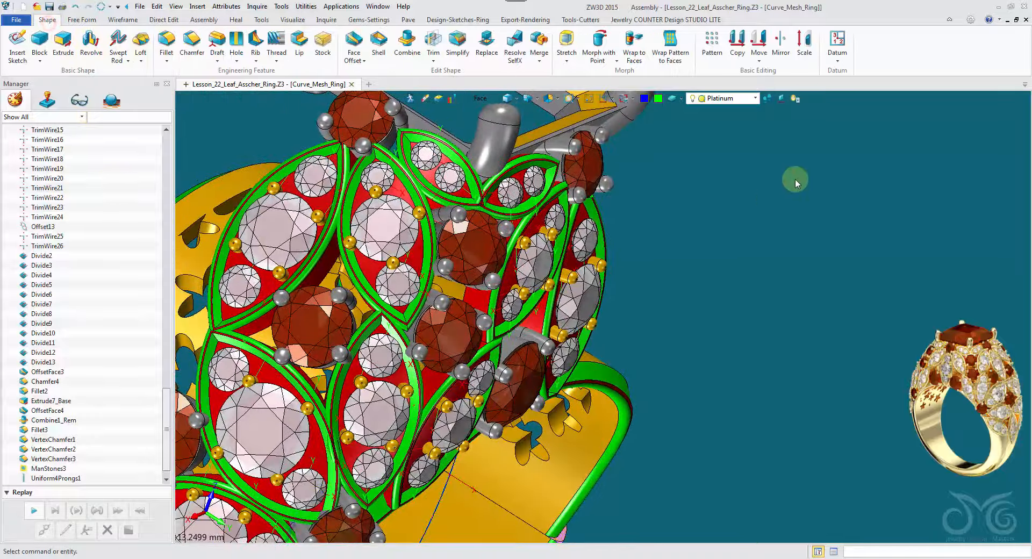
{"action": "left_click", "coordinate": [757, 52]}
{"action": "left_click", "coordinate": [480, 99]}
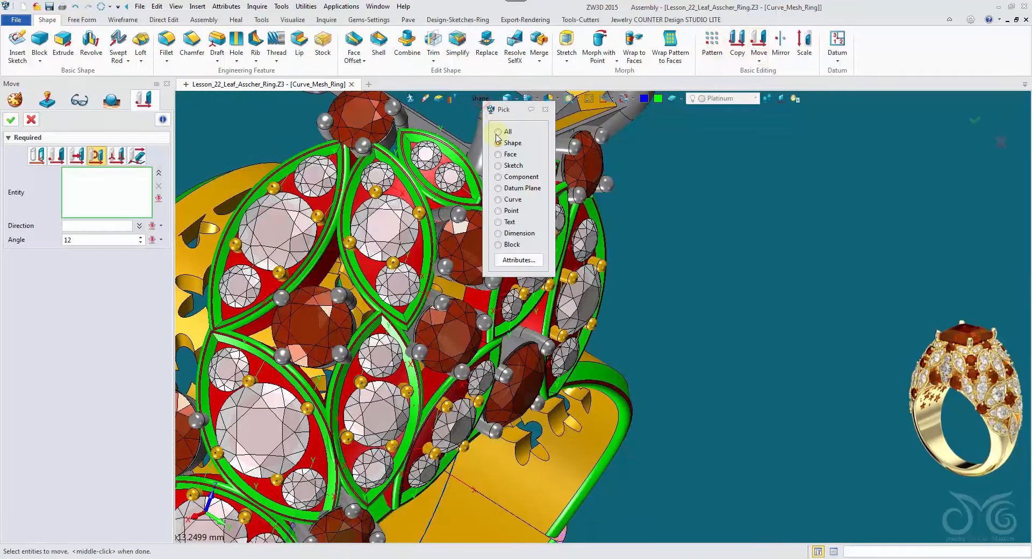
{"action": "left_click", "coordinate": [508, 178]}
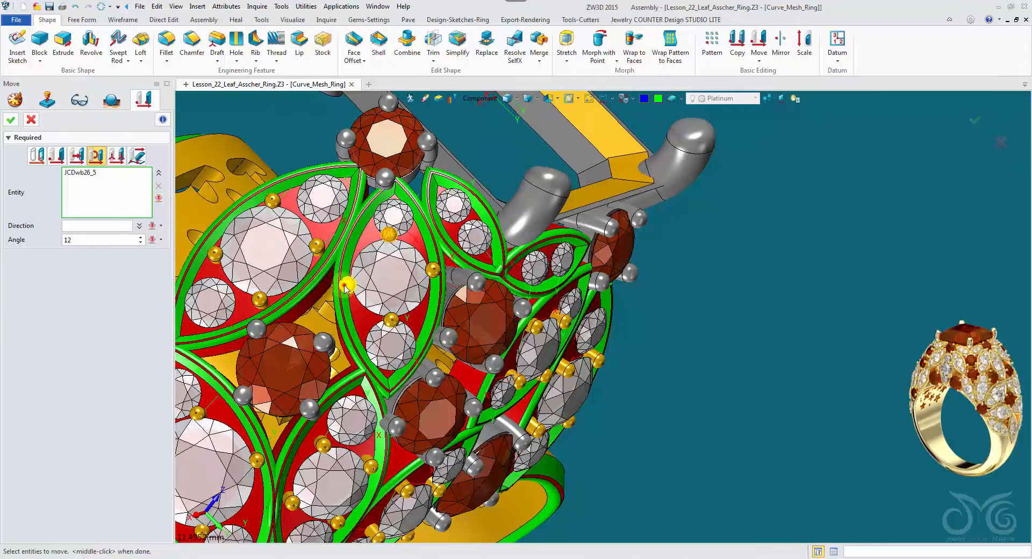
{"action": "left_click", "coordinate": [391, 321]}
{"action": "left_click", "coordinate": [433, 269]}
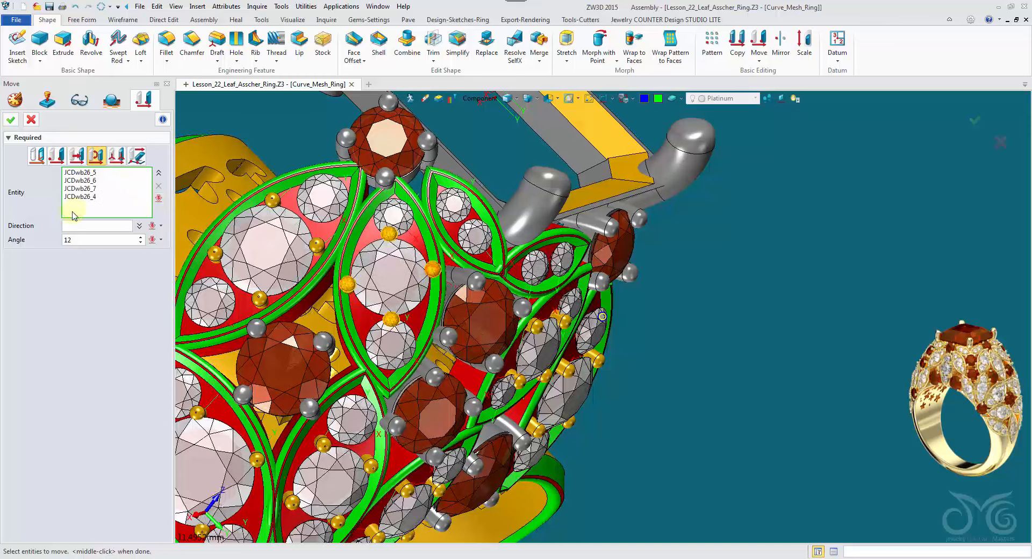
{"action": "left_click", "coordinate": [80, 226]}
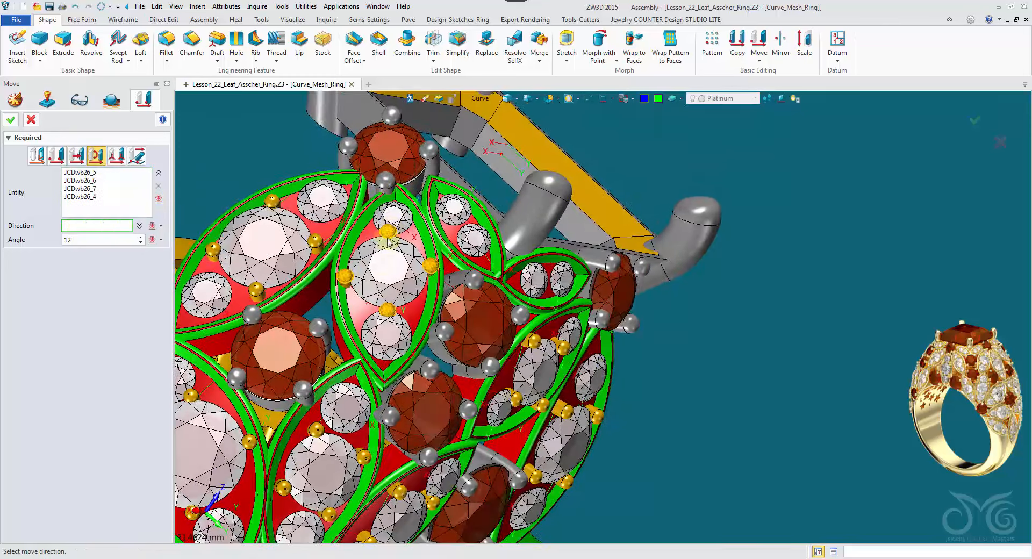
{"action": "middle_click", "coordinate": [387, 274]}
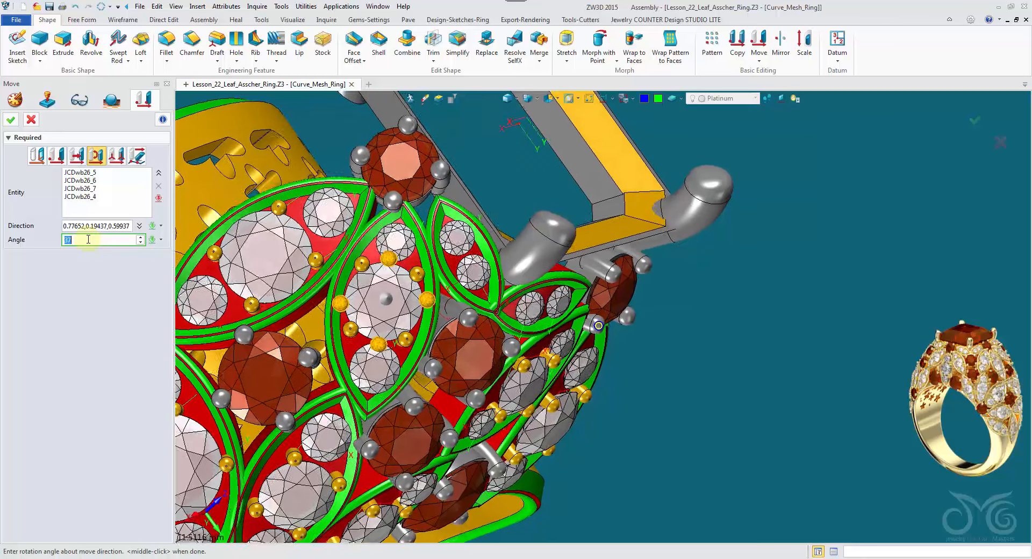
{"action": "left_click", "coordinate": [10, 121]}
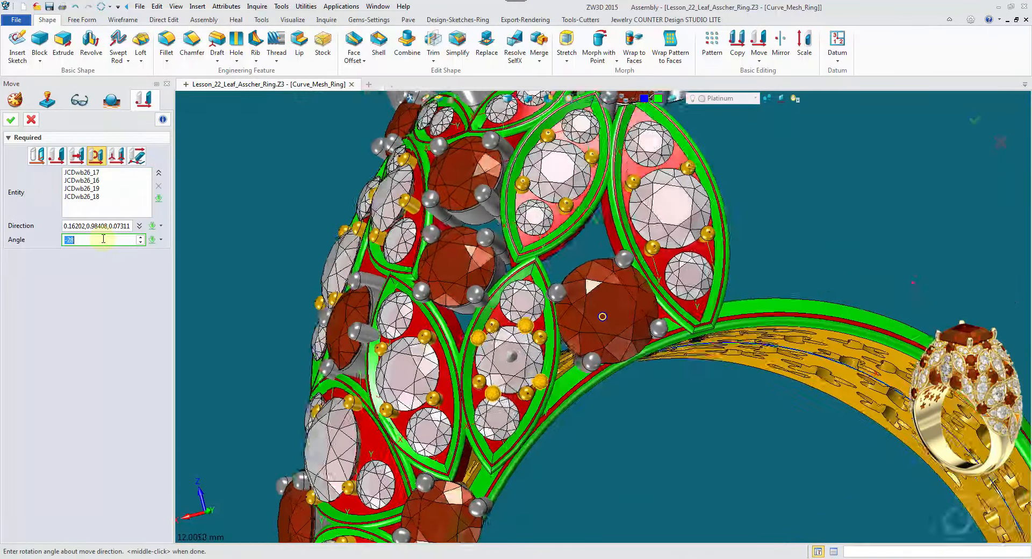
Rotate the four-prong sets around the centre stones of the inner-edge leaf and the wide middle leaf about their stone axes.
{"action": "left_click", "coordinate": [11, 119]}
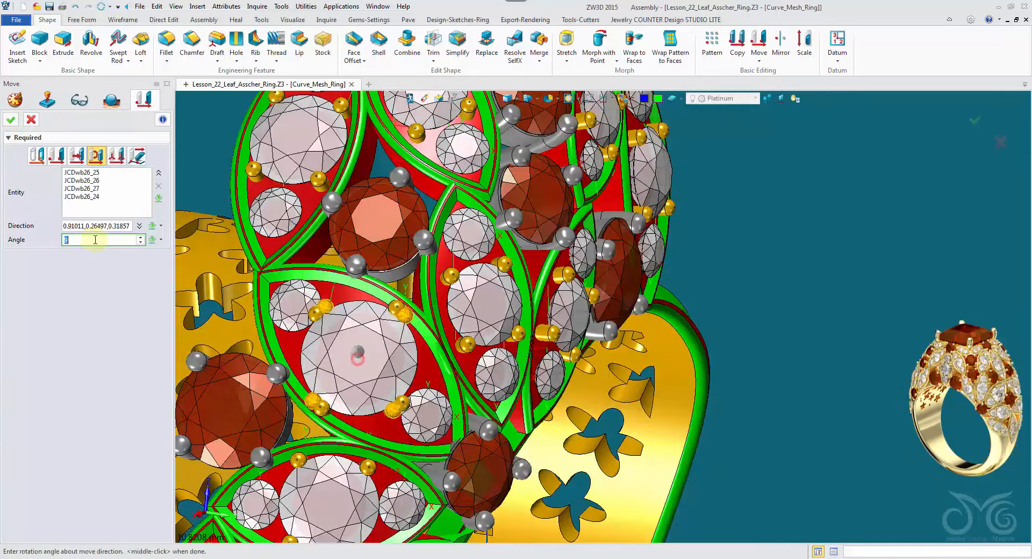
{"action": "left_click", "coordinate": [95, 240]}
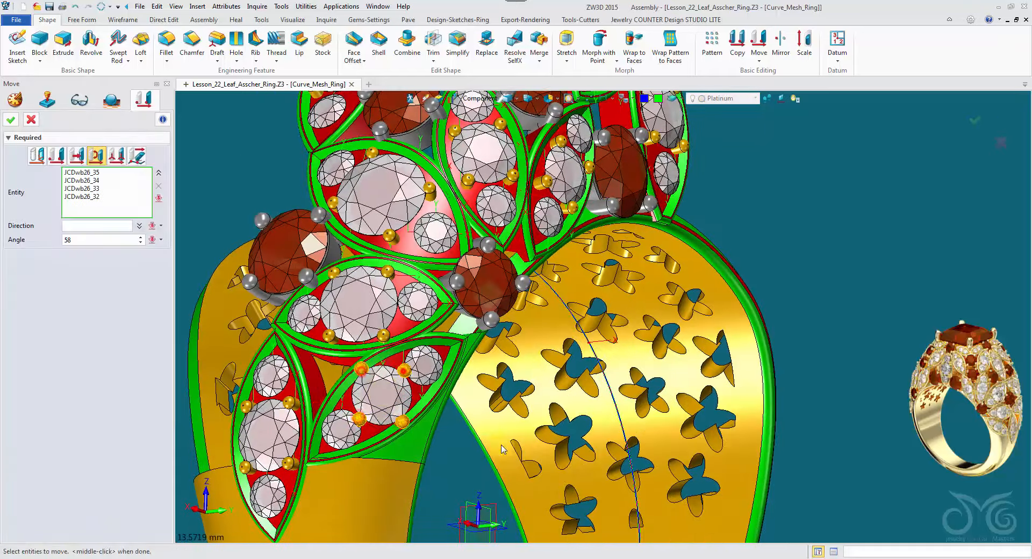
Rotate the four prongs around the lower inner leaf's centre stone by -44 degrees about that stone's axis.
{"action": "middle_click", "coordinate": [501, 449]}
{"action": "right_click_drag", "start_coordinate": [501, 449], "coordinate": [475, 364]}
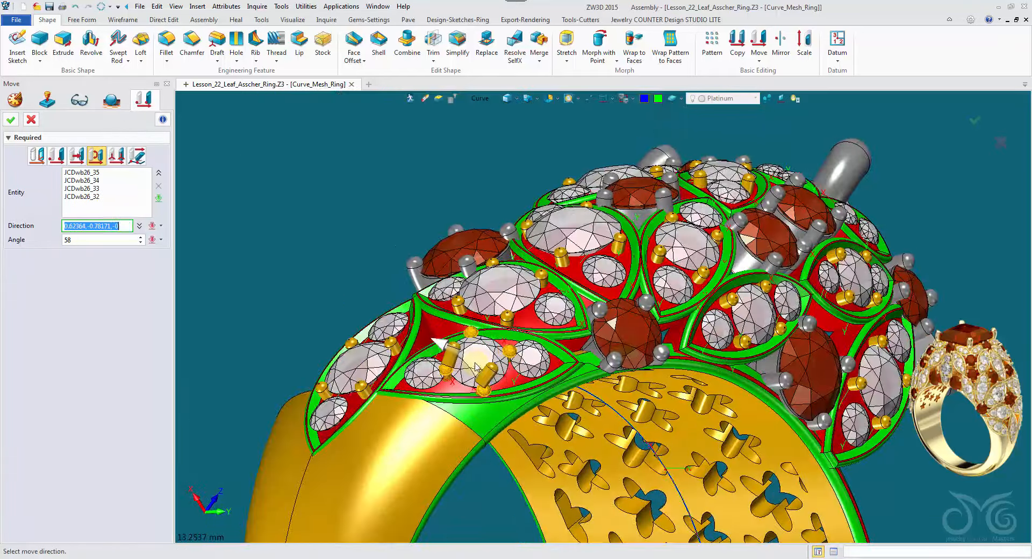
{"action": "left_click", "coordinate": [101, 240]}
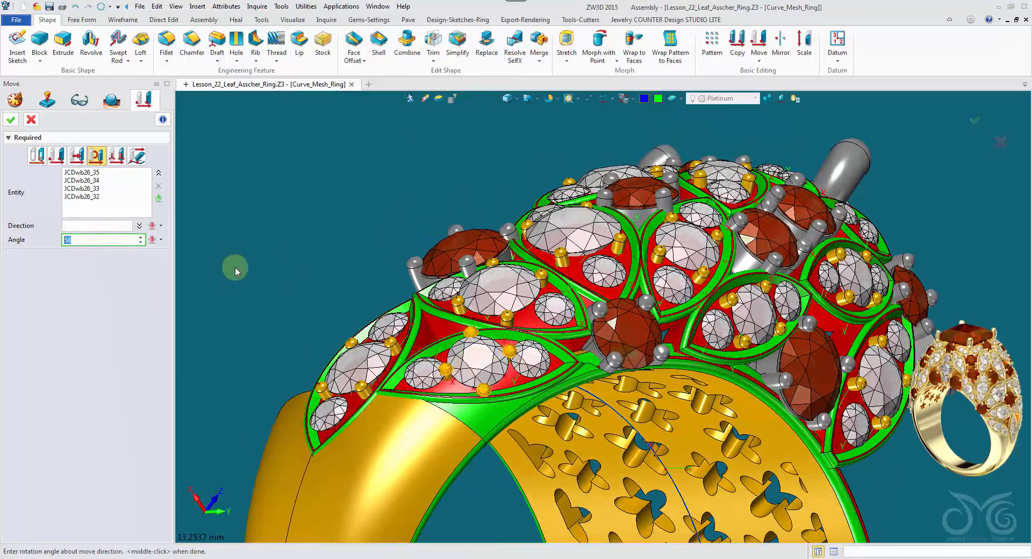
{"action": "type", "text": "0"}
{"action": "left_click", "coordinate": [101, 223]}
{"action": "scroll", "coordinate": [457, 371], "scroll_direction": "up", "scroll_amount": 2}
{"action": "right_click_drag", "start_coordinate": [461, 398], "coordinate": [462, 420]}
{"action": "scroll", "coordinate": [484, 377], "scroll_direction": "down", "scroll_amount": 1}
{"action": "left_click", "coordinate": [490, 369]}
{"action": "left_click", "coordinate": [90, 241]}
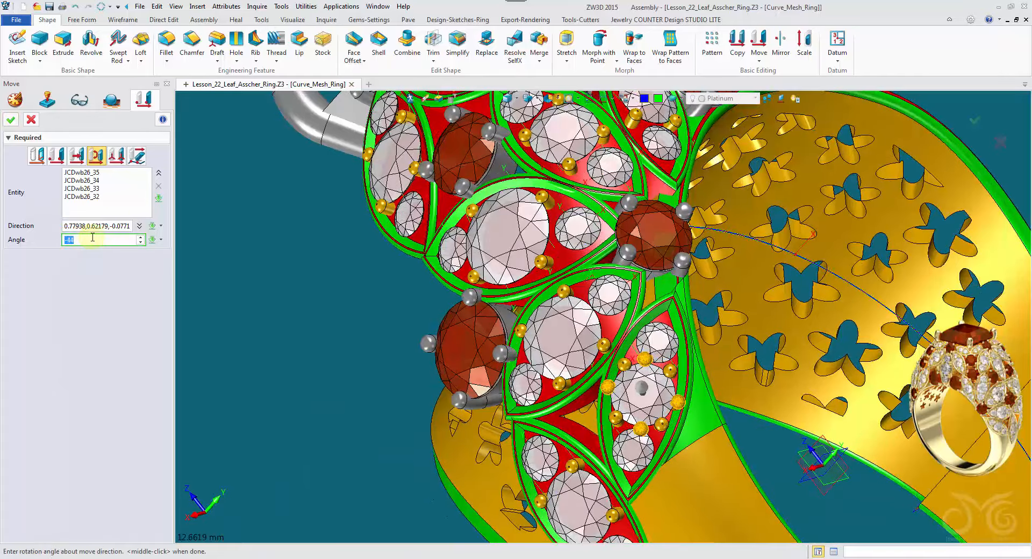
{"action": "left_click", "coordinate": [11, 120]}
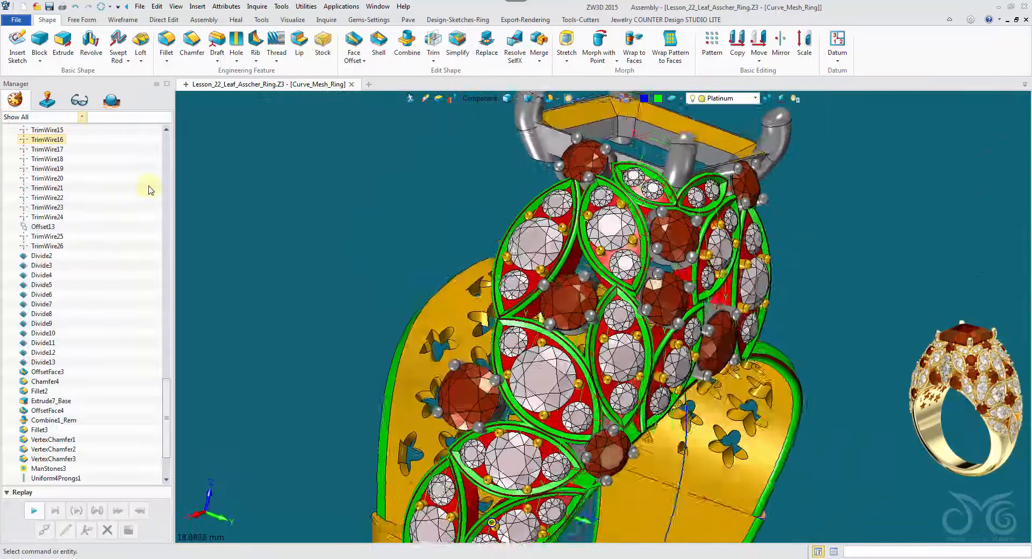
Replicate a gold leaf prong as the seed, picking three points around the upper small stone of the edge leaf beside the flower-pierced shank.
{"action": "left_click", "coordinate": [590, 20]}
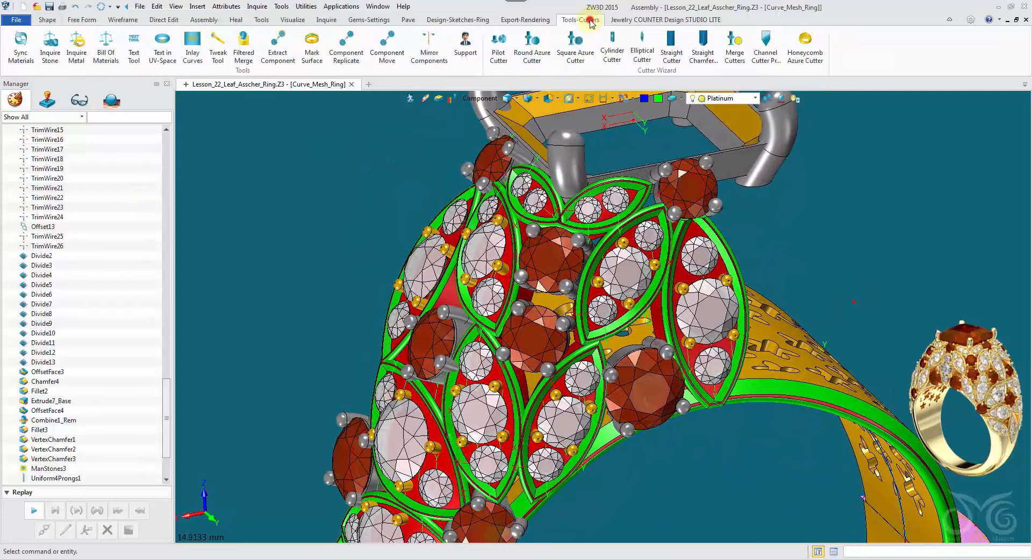
{"action": "left_click", "coordinate": [347, 52]}
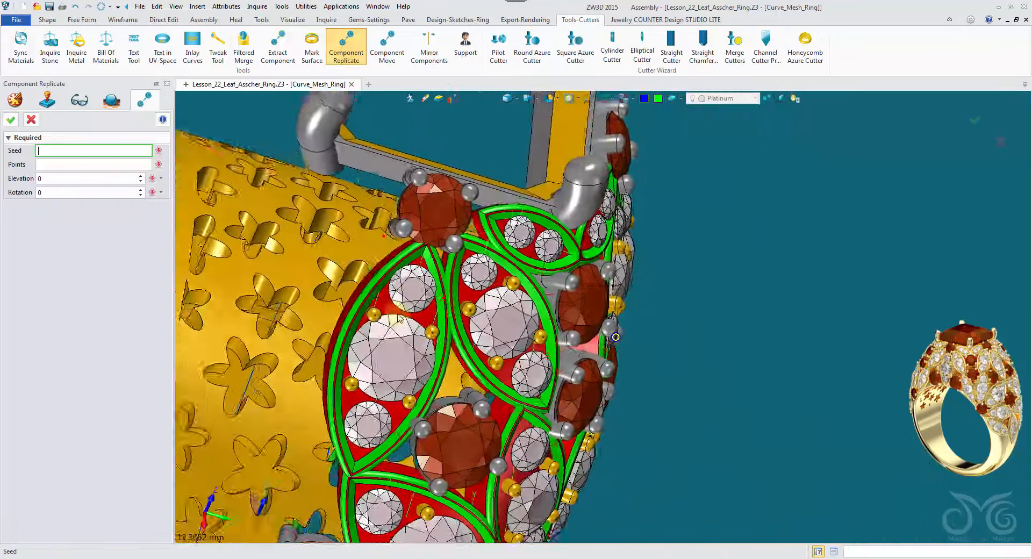
{"action": "left_click", "coordinate": [317, 324]}
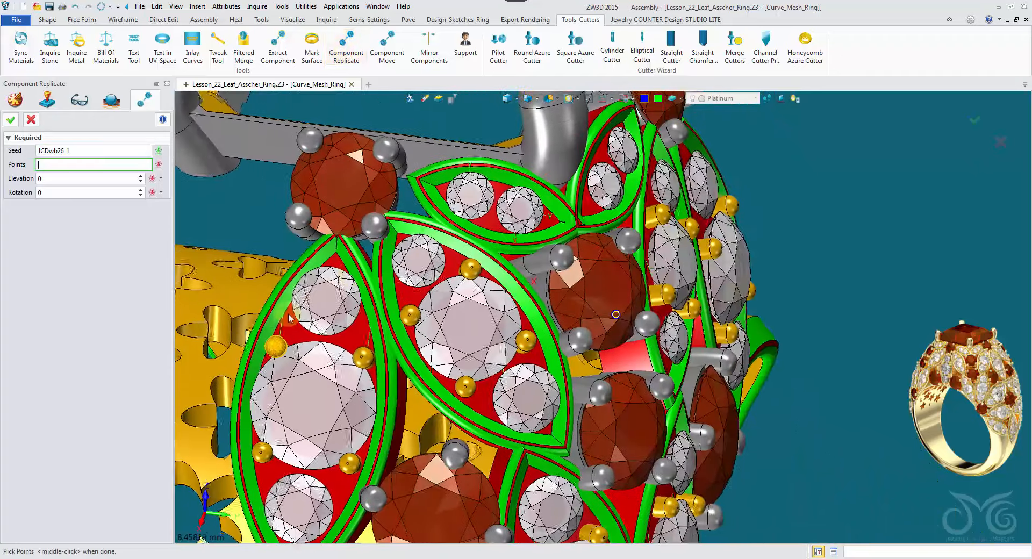
{"action": "left_click", "coordinate": [330, 263]}
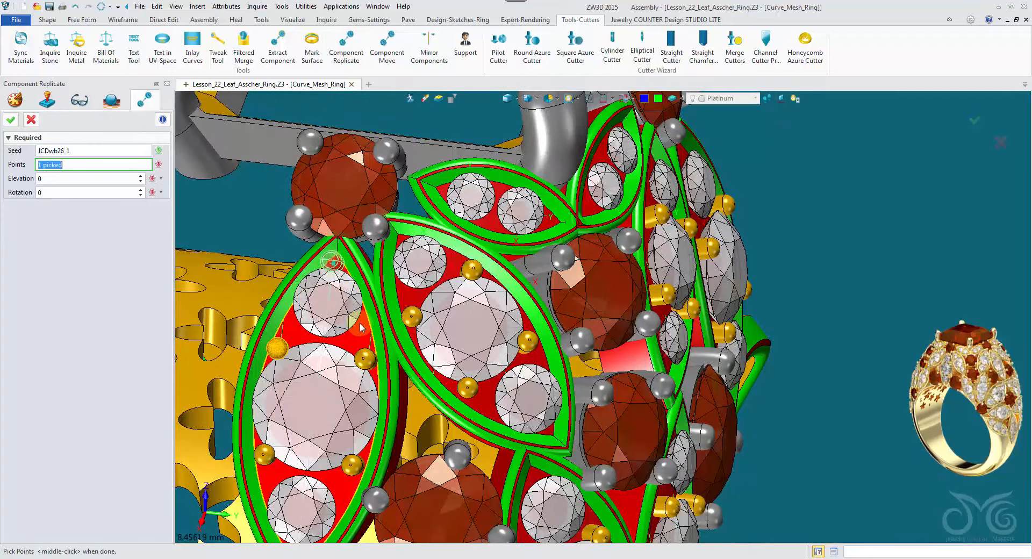
{"action": "left_click", "coordinate": [304, 337]}
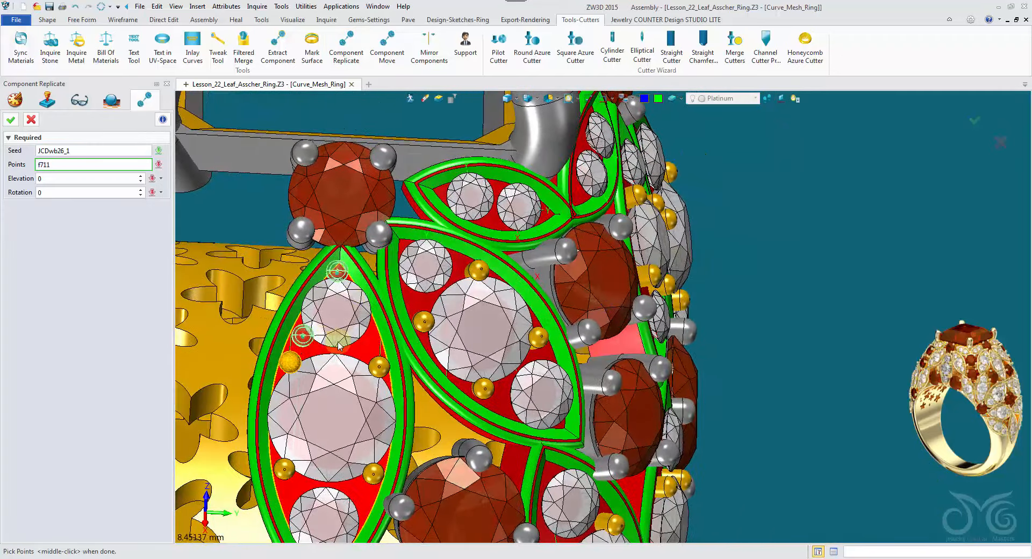
{"action": "left_click", "coordinate": [370, 341]}
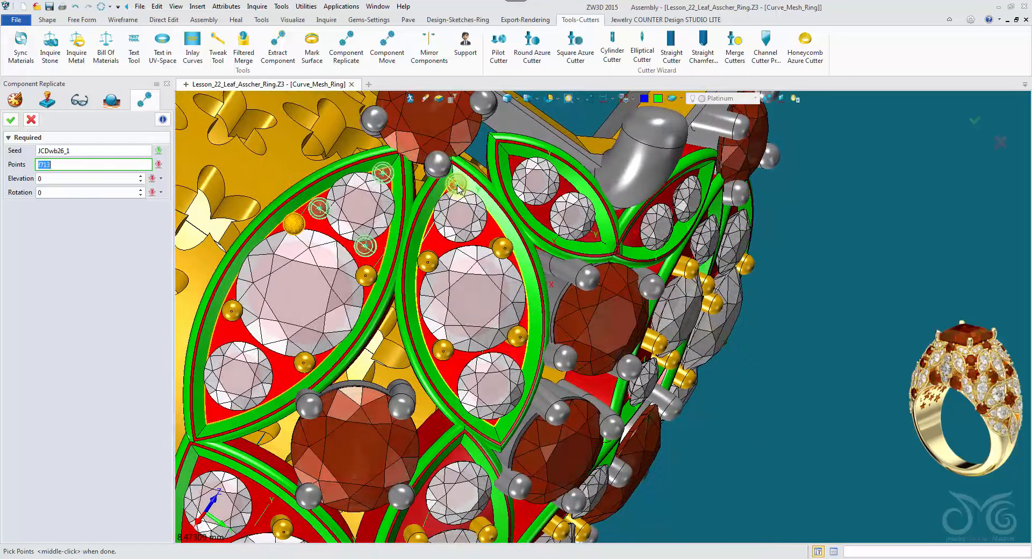
Pick three replicate points around each of the two small stones in the neighbouring narrower upper leaf.
{"action": "left_click", "coordinate": [457, 186]}
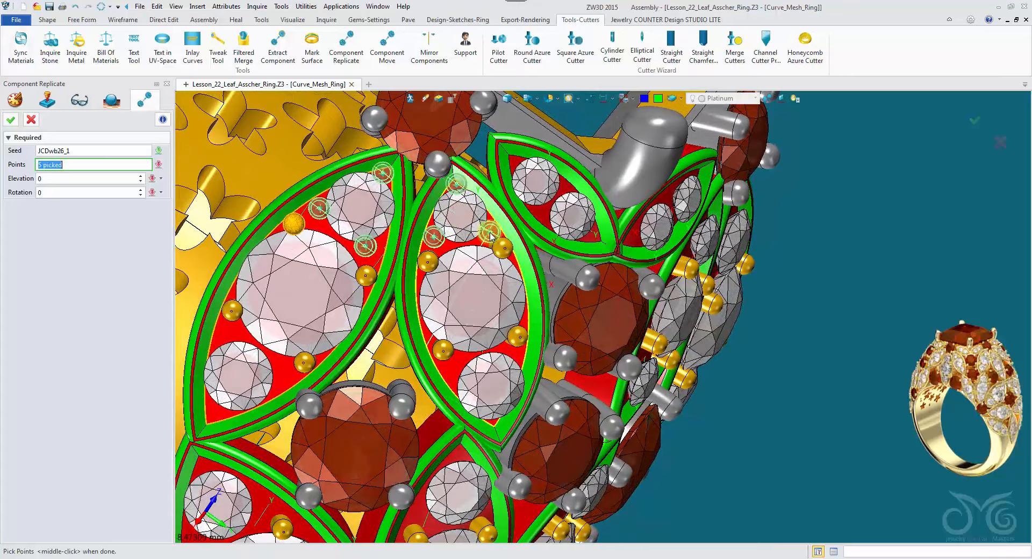
{"action": "left_click", "coordinate": [434, 237]}
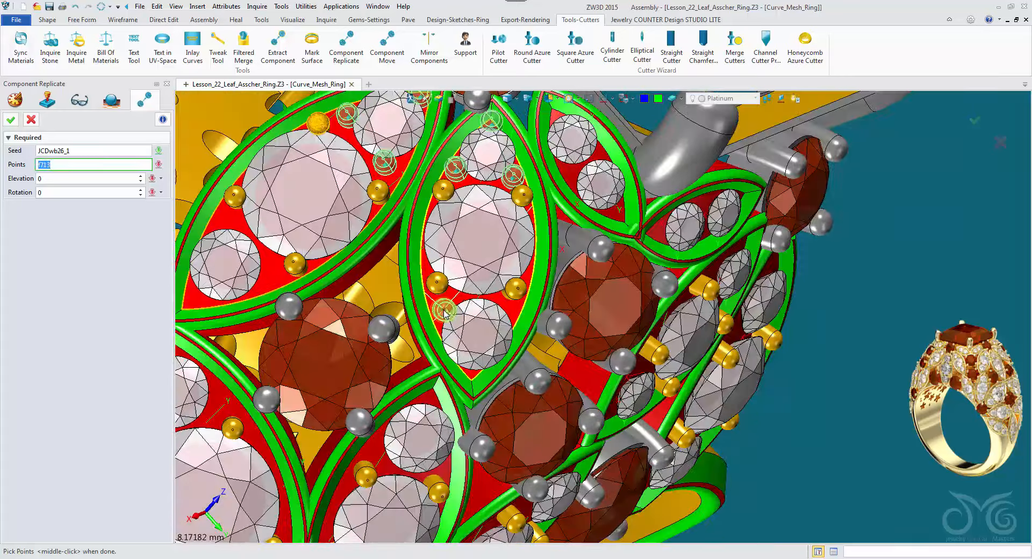
{"action": "left_click", "coordinate": [445, 311]}
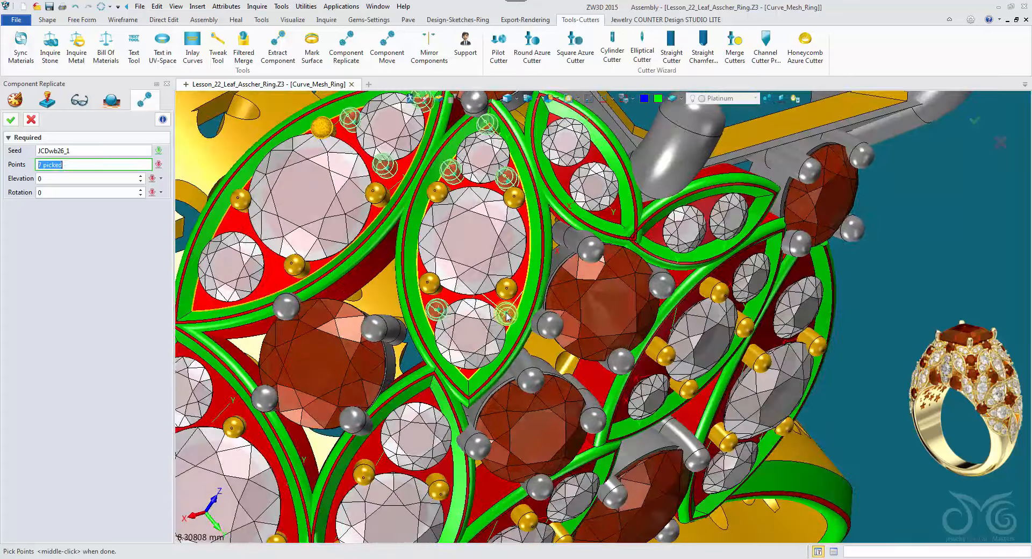
{"action": "left_click", "coordinate": [502, 309]}
{"action": "left_click", "coordinate": [471, 370]}
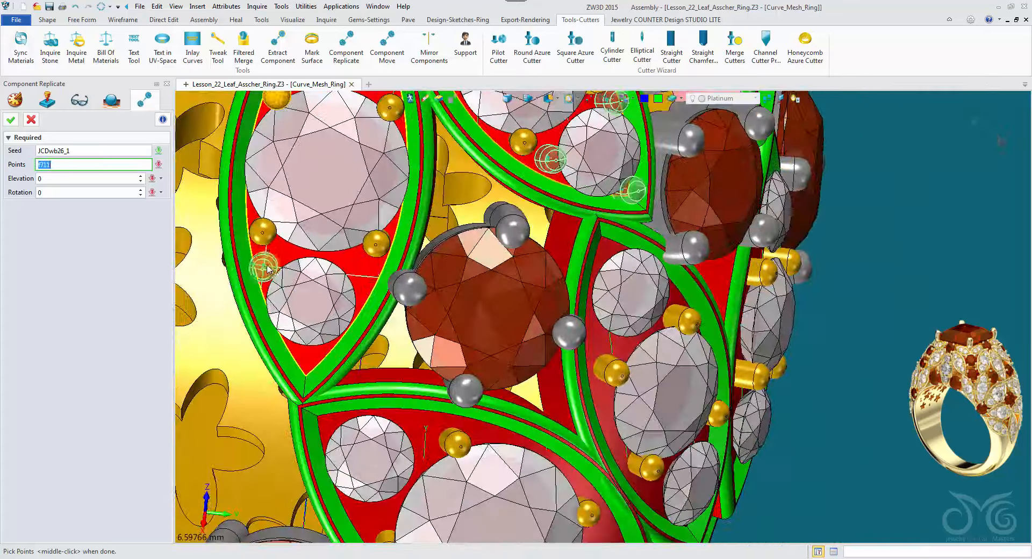
Add three replicate points each around the upper edge leaf's lower small stone and the wide middle leaf's upper small stone.
{"action": "left_click", "coordinate": [269, 266]}
{"action": "left_click", "coordinate": [359, 278]}
{"action": "left_click", "coordinate": [308, 354]}
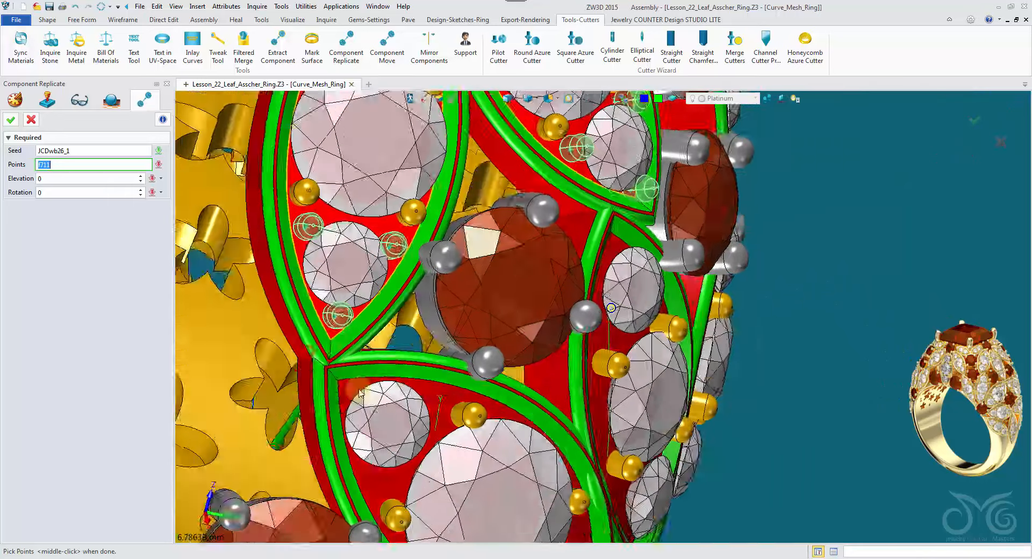
{"action": "left_click", "coordinate": [340, 359]}
{"action": "left_click", "coordinate": [367, 443]}
{"action": "left_click", "coordinate": [413, 396]}
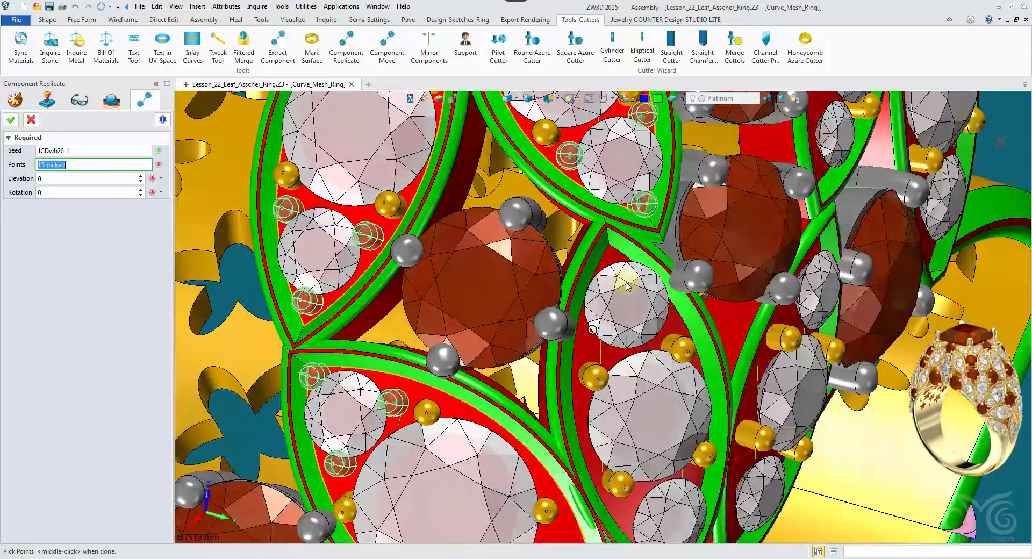
Add replicate points around both small stones of the narrow leaf next to the wide middle leaf.
{"action": "left_click", "coordinate": [593, 282]}
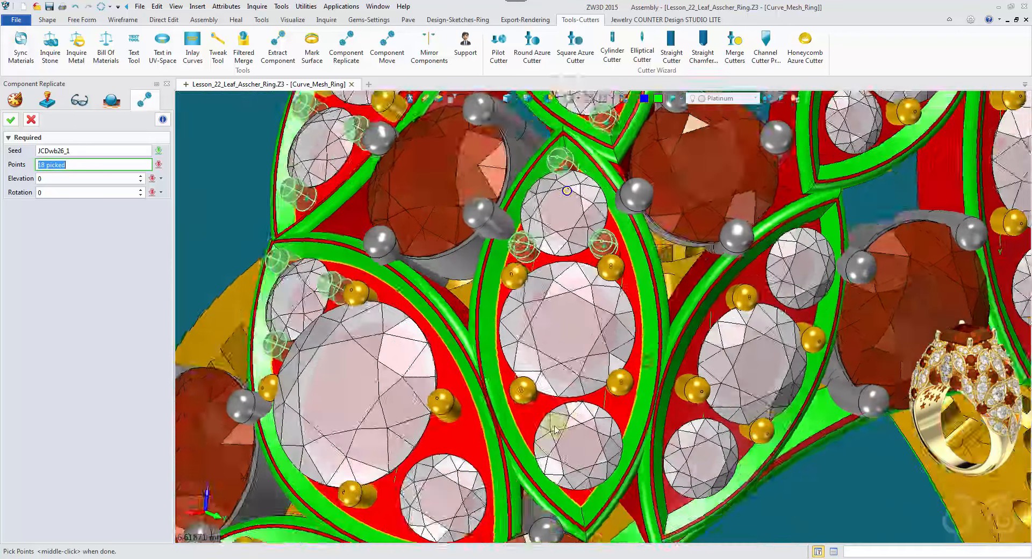
{"action": "left_click", "coordinate": [515, 376]}
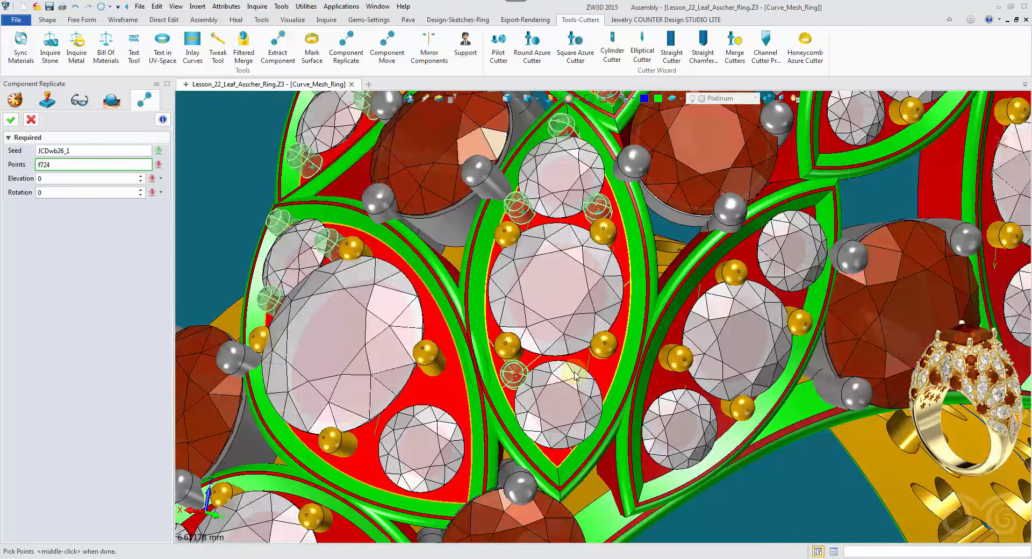
{"action": "left_click", "coordinate": [598, 375]}
{"action": "right_click_drag", "start_coordinate": [598, 375], "coordinate": [596, 339]}
{"action": "left_click", "coordinate": [559, 424]}
Add three replicate points around the lower small stone of the wide middle leaf.
{"action": "left_click", "coordinate": [457, 459]}
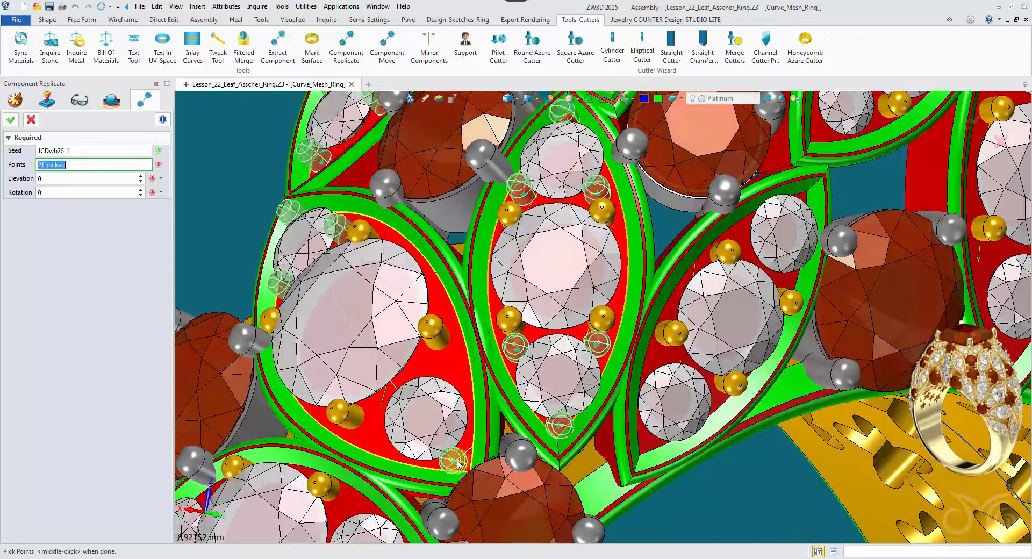
{"action": "right_click_drag", "start_coordinate": [456, 460], "coordinate": [442, 385]}
{"action": "left_click", "coordinate": [431, 325]}
{"action": "left_click", "coordinate": [371, 361]}
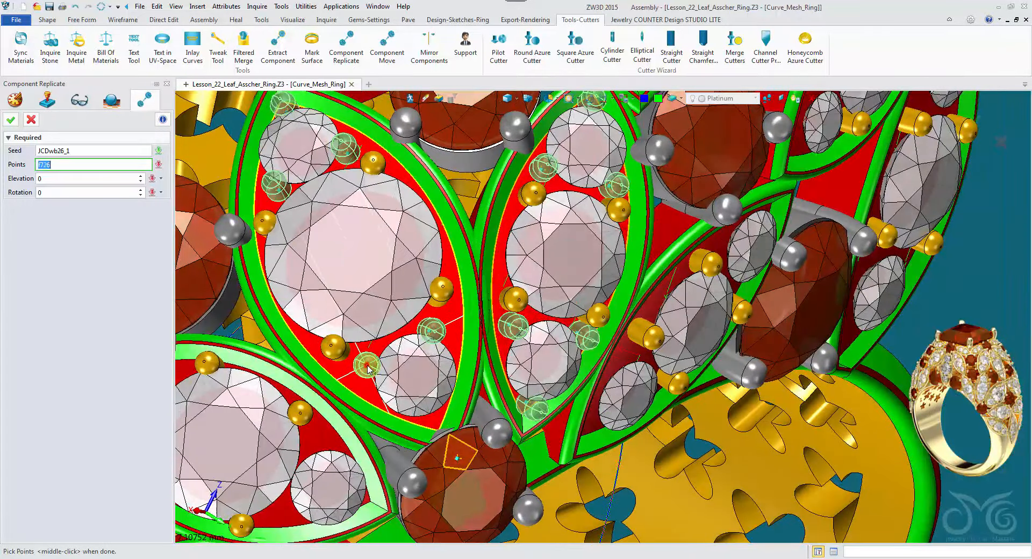
Add replicate points around the lower horizontal leaf's small stone that sits next to the red stone.
{"action": "right_click_drag", "start_coordinate": [370, 361], "coordinate": [383, 323]}
{"action": "left_click", "coordinate": [384, 323]}
{"action": "left_click", "coordinate": [365, 387]}
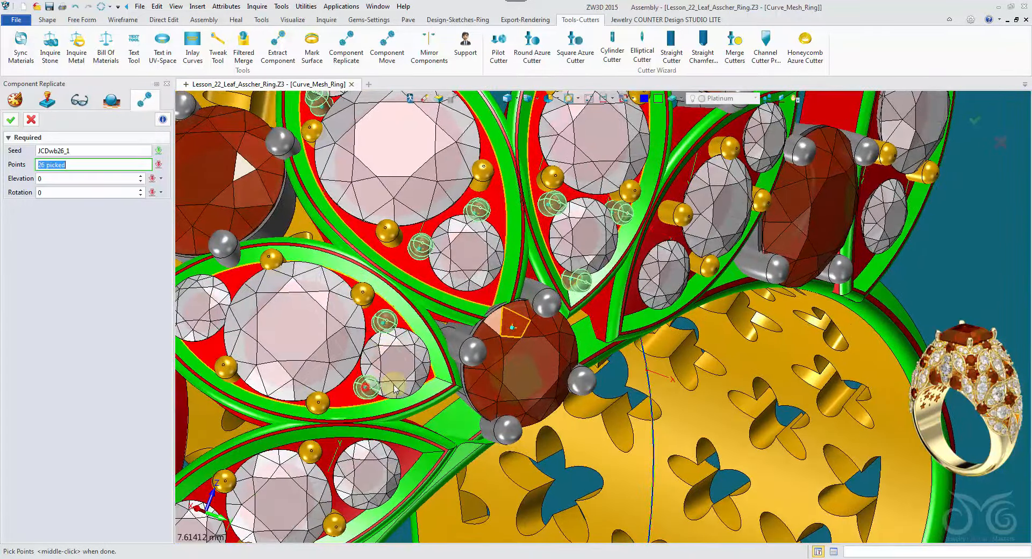
{"action": "right_click_drag", "start_coordinate": [394, 389], "coordinate": [495, 415]}
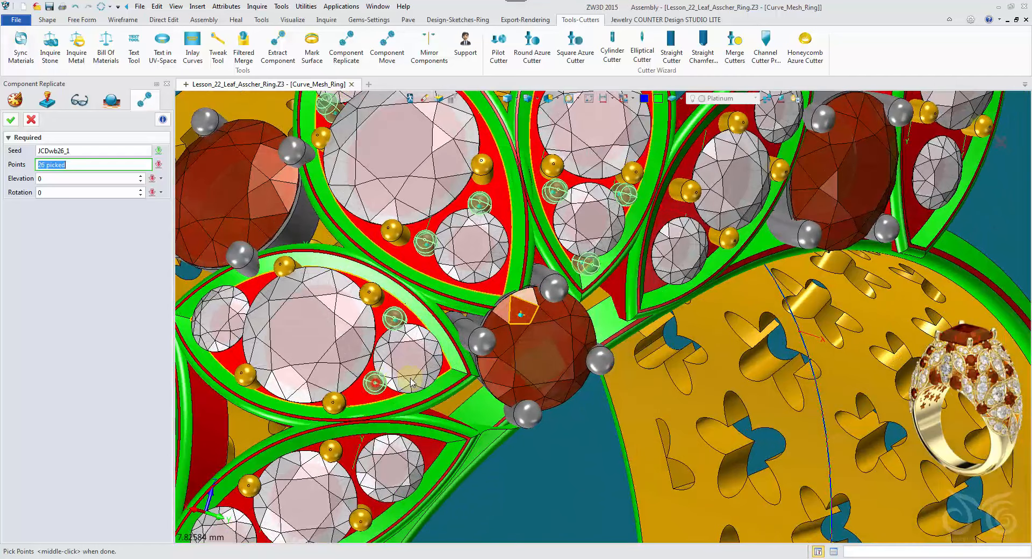
{"action": "right_click_drag", "start_coordinate": [455, 379], "coordinate": [488, 353]}
{"action": "left_click", "coordinate": [431, 447]}
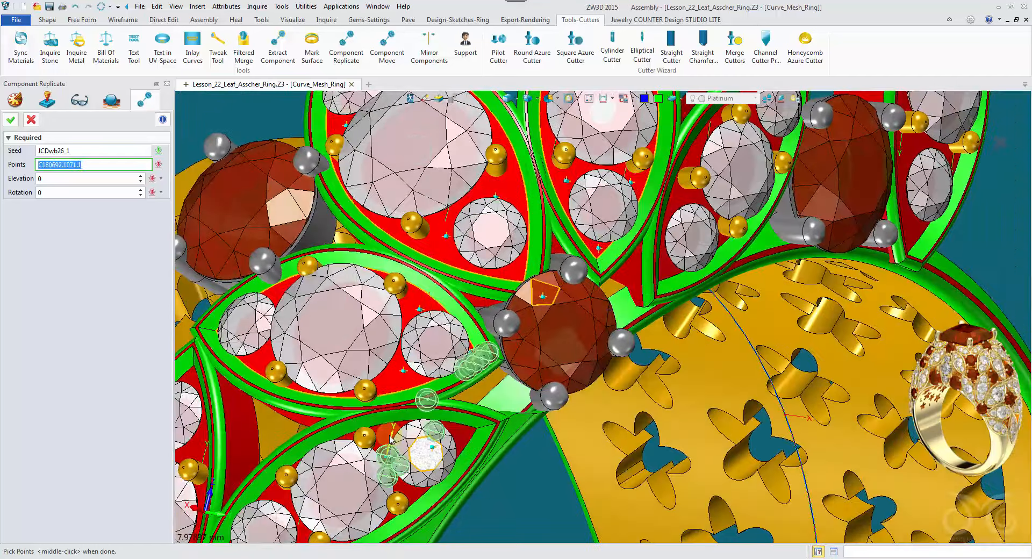
{"action": "middle_click", "coordinate": [537, 472]}
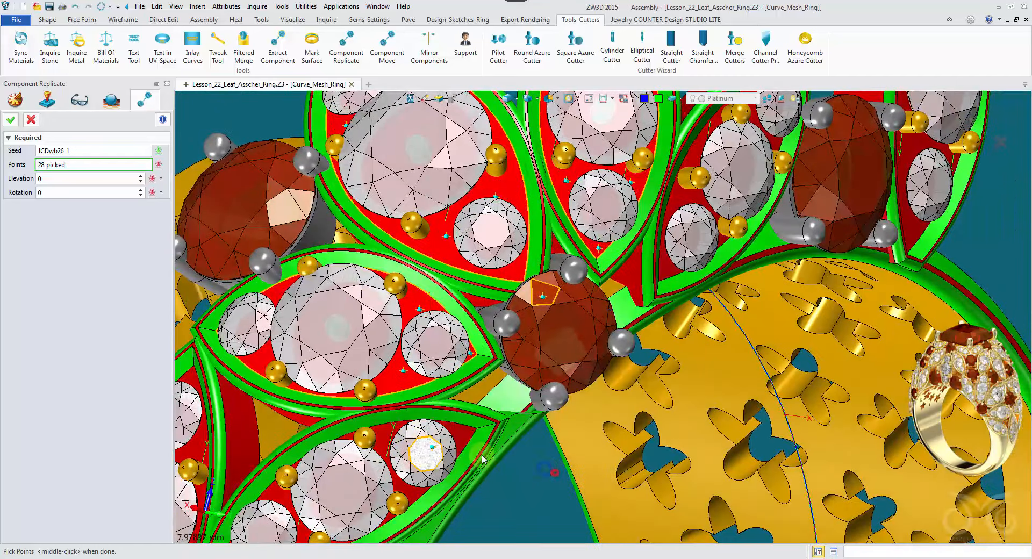
Add replicate points around both small stones of the slanted leaf below the horizontal leaf, along the ring's outer edge.
{"action": "left_click", "coordinate": [462, 438]}
{"action": "right_click_drag", "start_coordinate": [441, 428], "coordinate": [363, 380]}
{"action": "left_click", "coordinate": [413, 467]}
{"action": "left_click", "coordinate": [388, 404]}
{"action": "left_click", "coordinate": [331, 453]}
{"action": "left_click", "coordinate": [371, 395]}
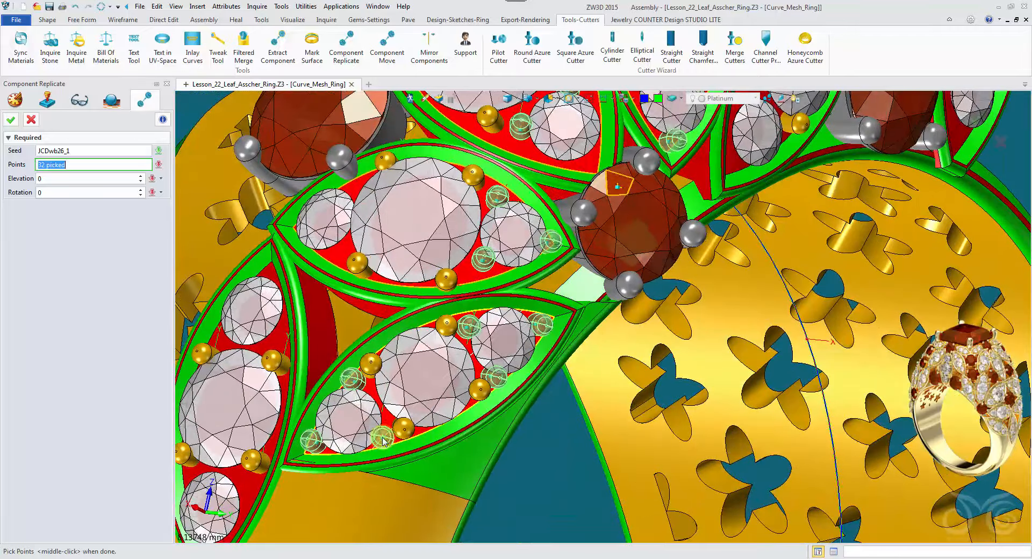
{"action": "left_click", "coordinate": [376, 437]}
Add replicate points around the horizontal leaf's other small stone, near its tip by the flower-pierced surface.
{"action": "right_click_drag", "start_coordinate": [376, 437], "coordinate": [400, 446]}
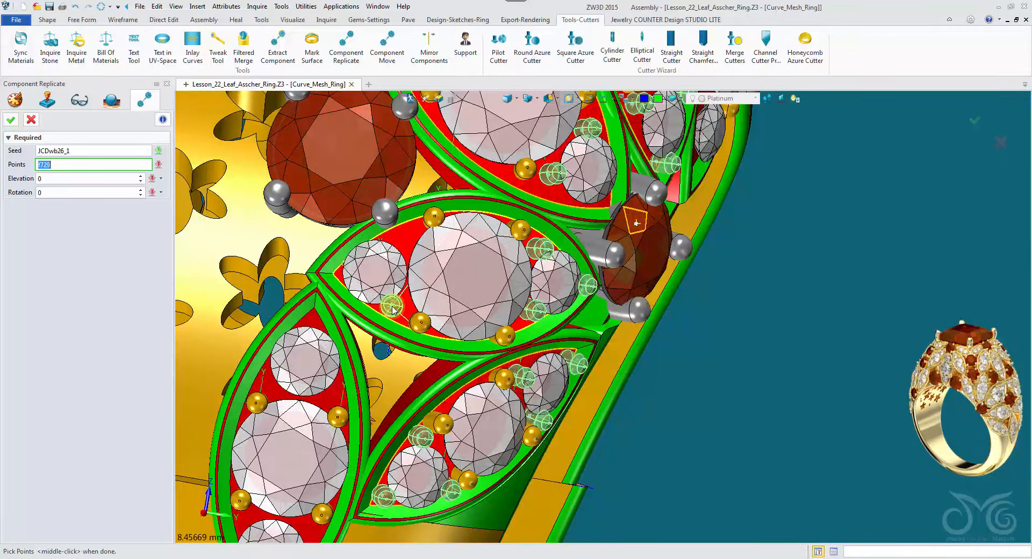
{"action": "left_click", "coordinate": [392, 306]}
{"action": "right_click_drag", "start_coordinate": [392, 307], "coordinate": [404, 316]}
{"action": "left_click", "coordinate": [412, 274]}
{"action": "right_click_drag", "start_coordinate": [413, 274], "coordinate": [428, 281]}
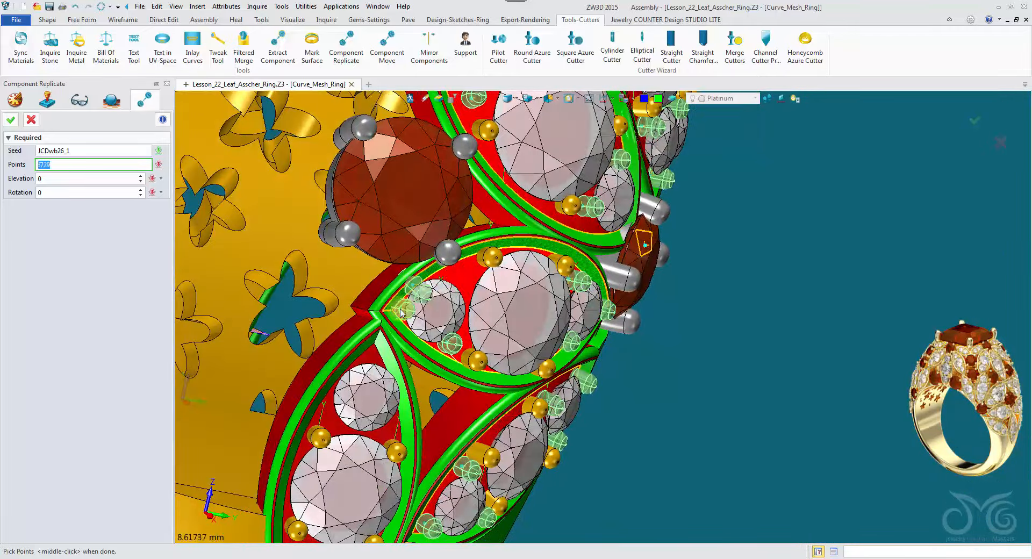
{"action": "left_click", "coordinate": [418, 291], "text": "ctrl"}
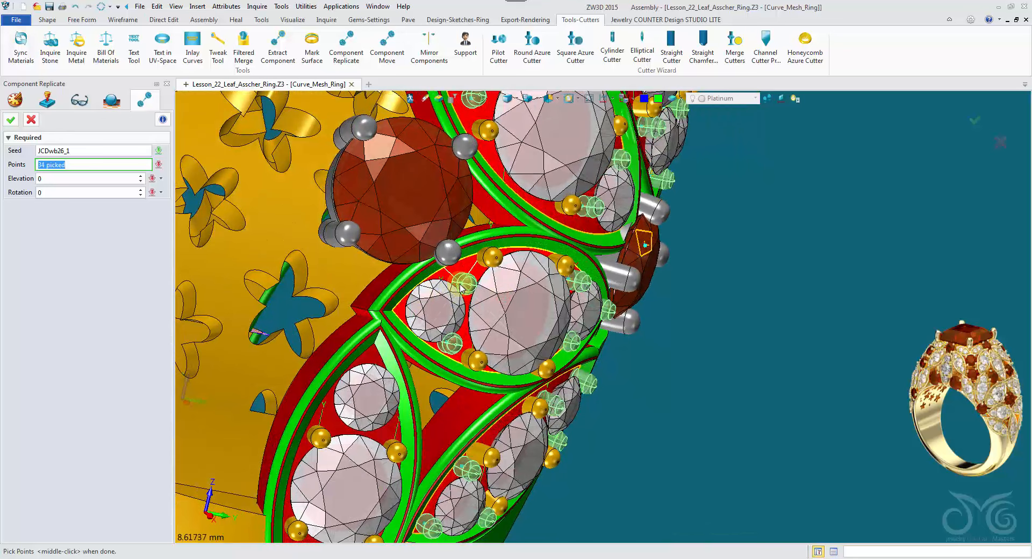
Add three replicate points around the upper small stone of the lowest upright leaf.
{"action": "right_click_drag", "start_coordinate": [459, 289], "coordinate": [318, 348]}
{"action": "left_click", "coordinate": [423, 309]}
{"action": "left_click", "coordinate": [400, 345]}
{"action": "left_click", "coordinate": [343, 386]}
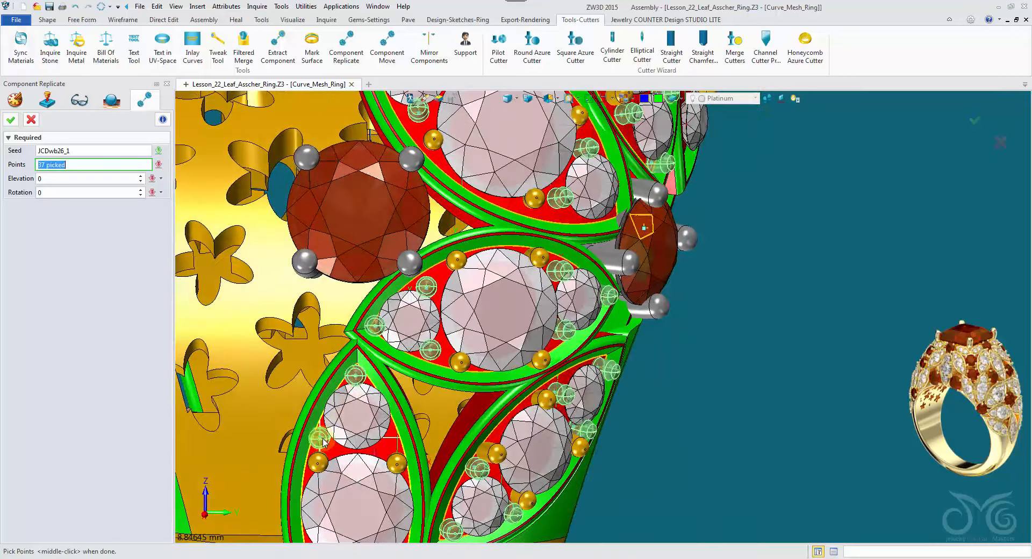
{"action": "left_click", "coordinate": [324, 440]}
{"action": "left_click", "coordinate": [388, 444]}
Add three replicate points around the lower small stone of the lowest upright leaf.
{"action": "right_click_drag", "start_coordinate": [388, 444], "coordinate": [398, 443]}
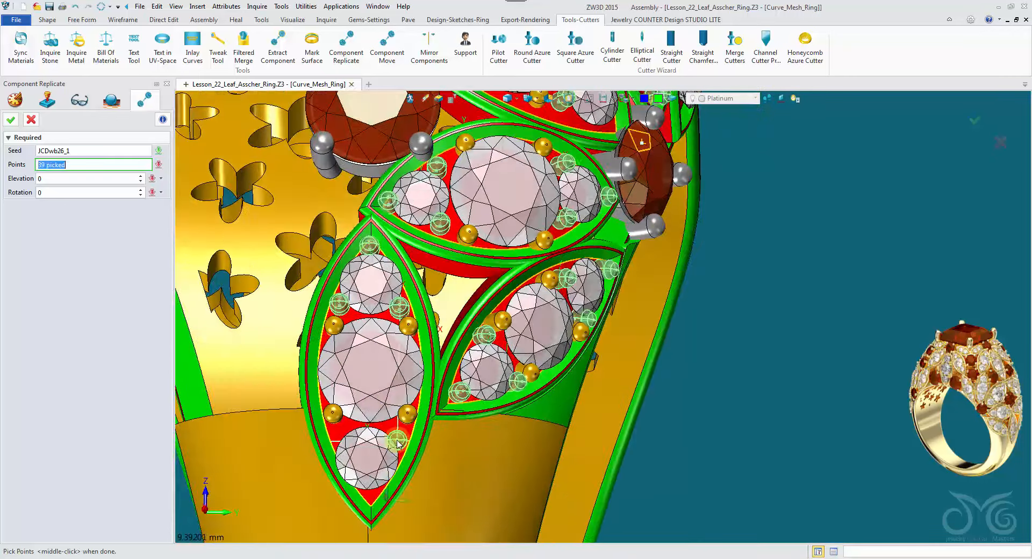
{"action": "left_click", "coordinate": [340, 441]}
{"action": "right_click_drag", "start_coordinate": [340, 441], "coordinate": [540, 485]}
{"action": "left_click", "coordinate": [364, 465]}
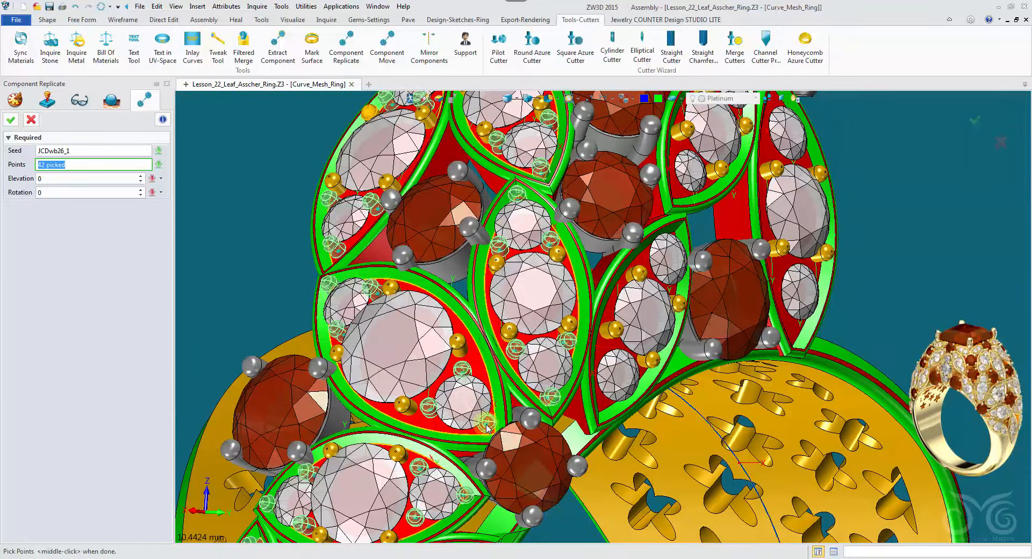
On the far side of the ring head, add replicate points around the lower leaf's upper small stone.
{"action": "right_click_drag", "start_coordinate": [487, 428], "coordinate": [584, 449]}
{"action": "left_click", "coordinate": [630, 434]}
{"action": "left_click", "coordinate": [581, 428]}
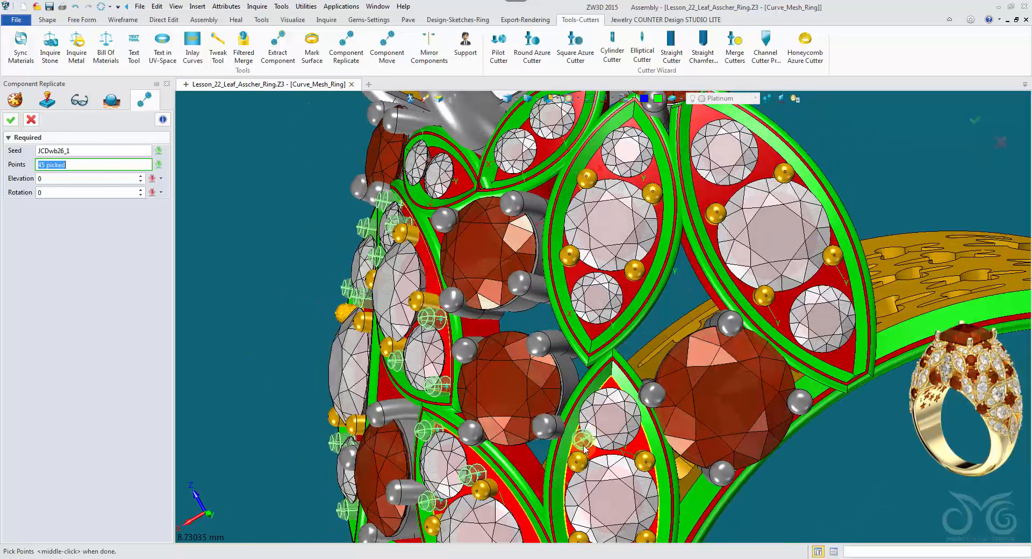
{"action": "left_click", "coordinate": [638, 445]}
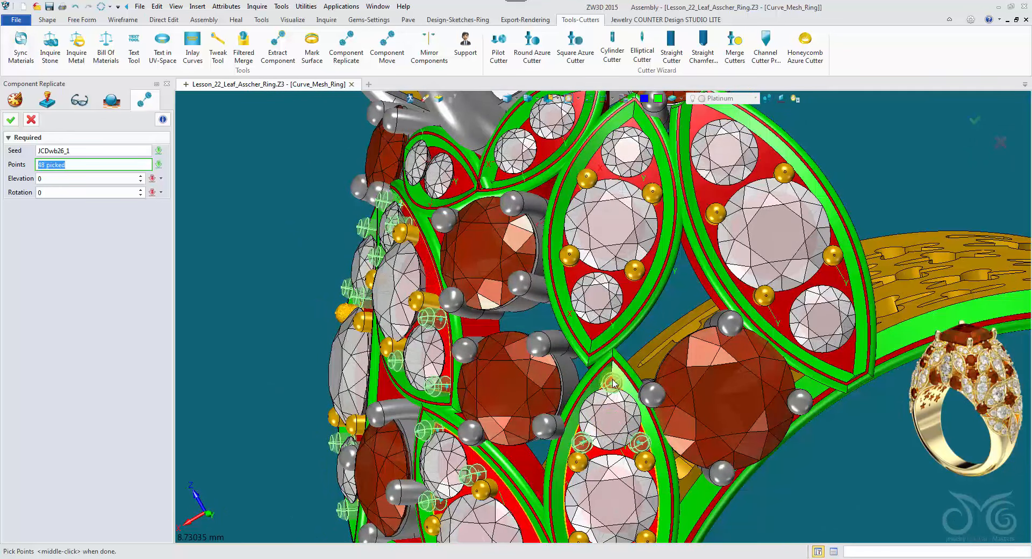
Add three replicate points around the lower small stone of the slanted leaf directly above.
{"action": "left_click", "coordinate": [595, 331]}
{"action": "right_click_drag", "start_coordinate": [594, 332], "coordinate": [595, 336]}
{"action": "left_click", "coordinate": [574, 279]}
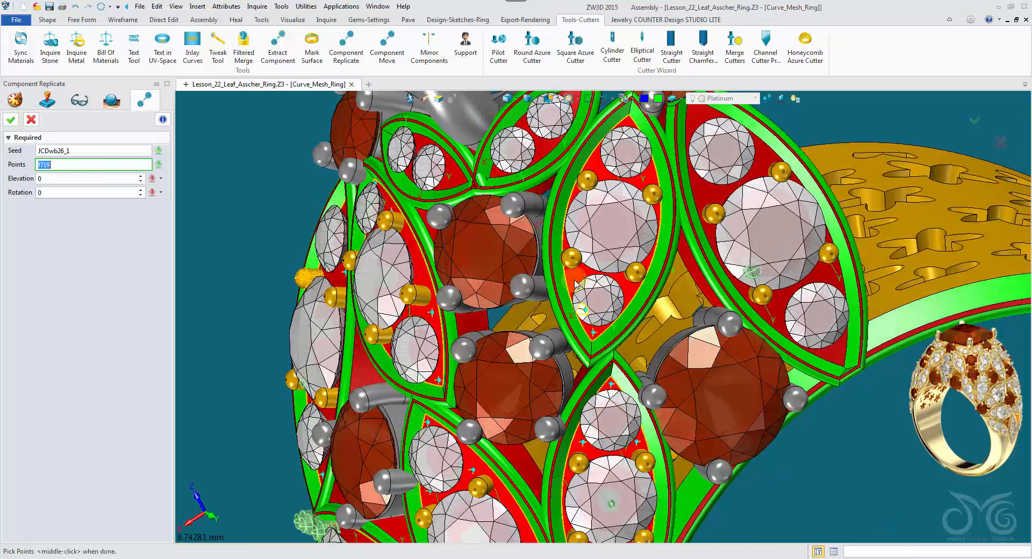
{"action": "left_click", "coordinate": [628, 291]}
Add three replicate points around each small stone of the large outer leaf below the upper red stone.
{"action": "right_click_drag", "start_coordinate": [628, 292], "coordinate": [701, 405]}
{"action": "left_click", "coordinate": [716, 409]}
{"action": "left_click", "coordinate": [680, 473]}
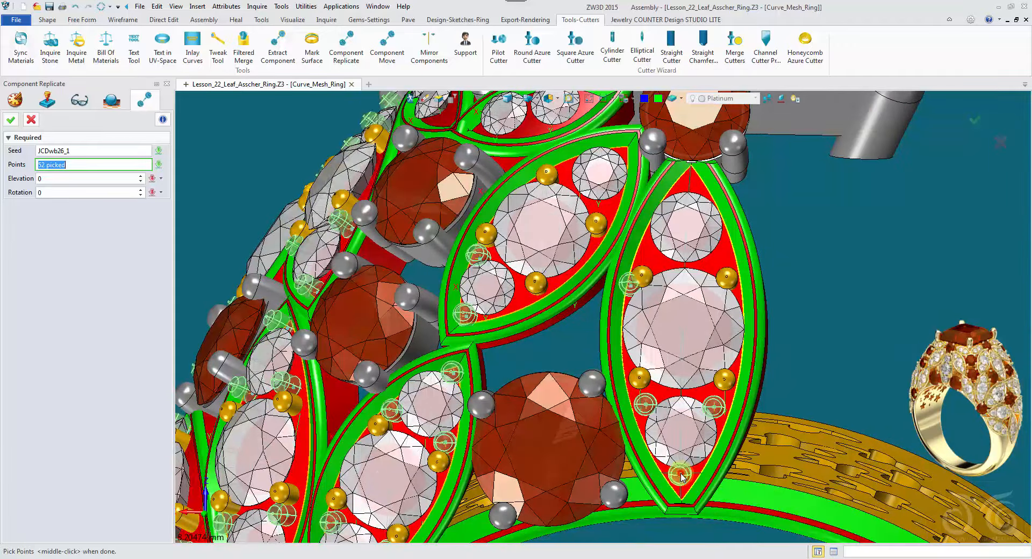
{"action": "right_click_drag", "start_coordinate": [675, 264], "coordinate": [666, 326]}
{"action": "left_click", "coordinate": [656, 325]}
{"action": "left_click", "coordinate": [721, 329]}
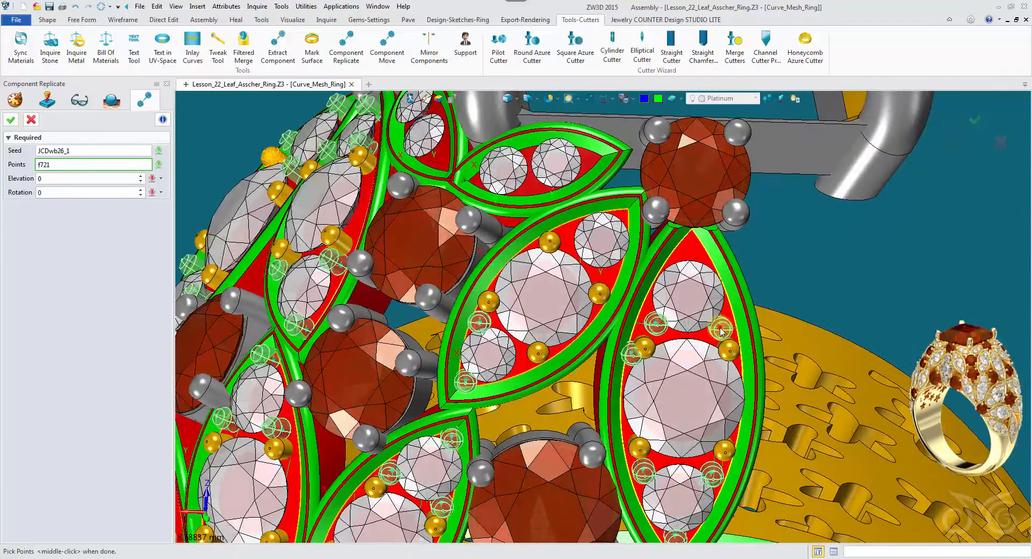
{"action": "left_click", "coordinate": [691, 252]}
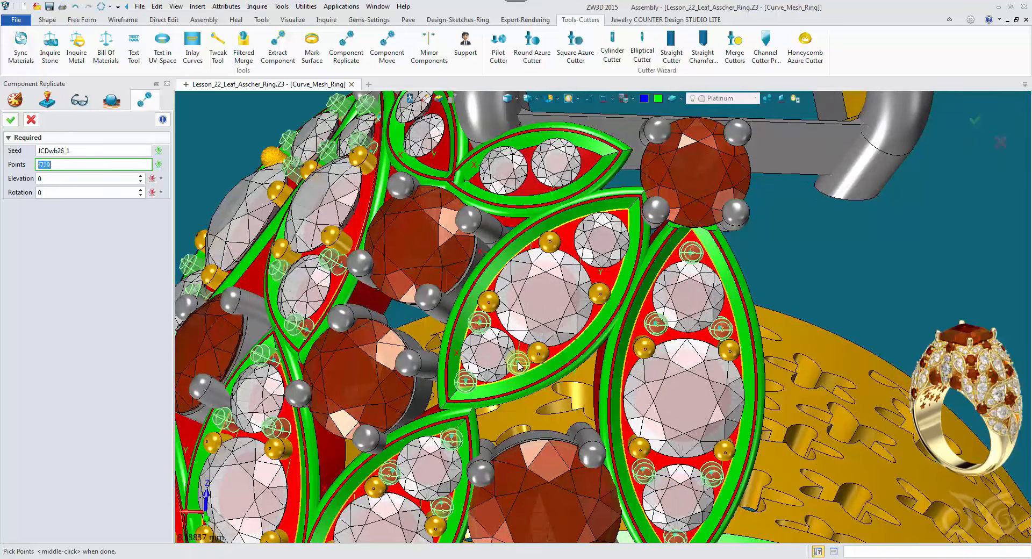
Add three replicate points around the upper small stone of the slanted leaf beside the large outer leaf.
{"action": "right_click_drag", "start_coordinate": [588, 262], "coordinate": [590, 285]}
{"action": "left_click", "coordinate": [592, 289]}
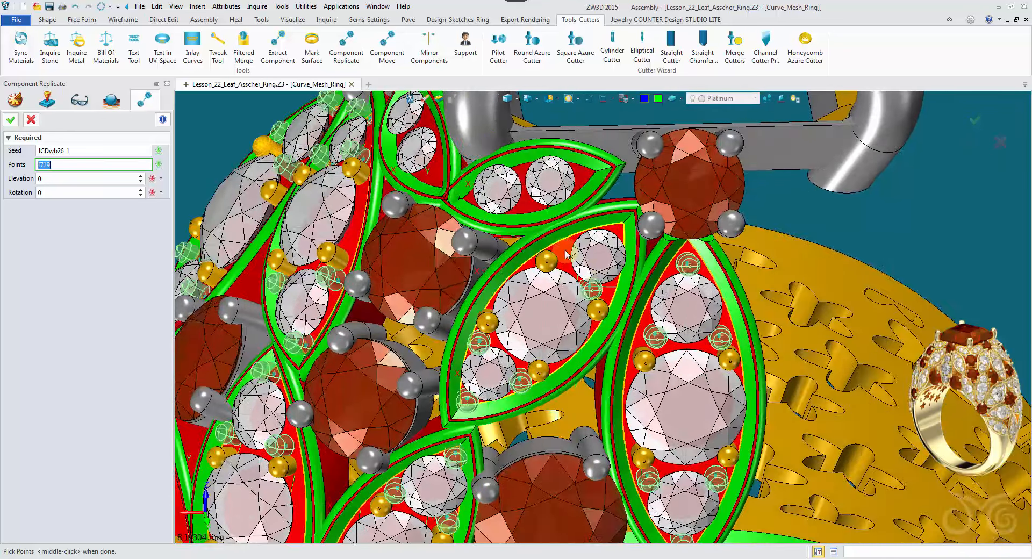
{"action": "left_click", "coordinate": [618, 232]}
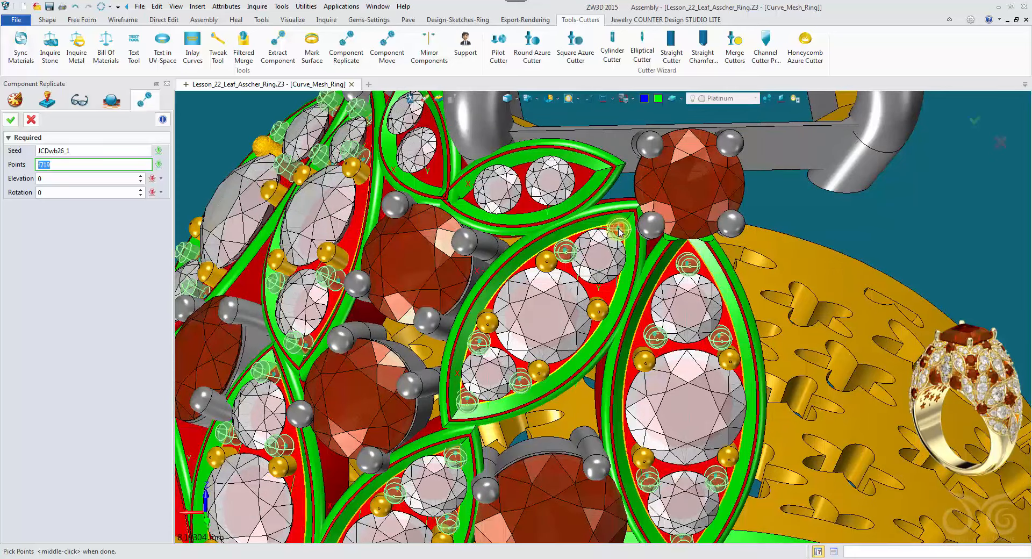
Add replicate points around the small stones of the two short leaves on either side of the centre-stone corner prong.
{"action": "mouse_move", "coordinate": [619, 231]}
{"action": "right_mouse_down"}
{"action": "mouse_move", "coordinate": [609, 301]}
{"action": "mouse_move", "coordinate": [538, 341]}
{"action": "mouse_move", "coordinate": [493, 328]}
{"action": "right_mouse_up"}
{"action": "left_click", "coordinate": [493, 329]}
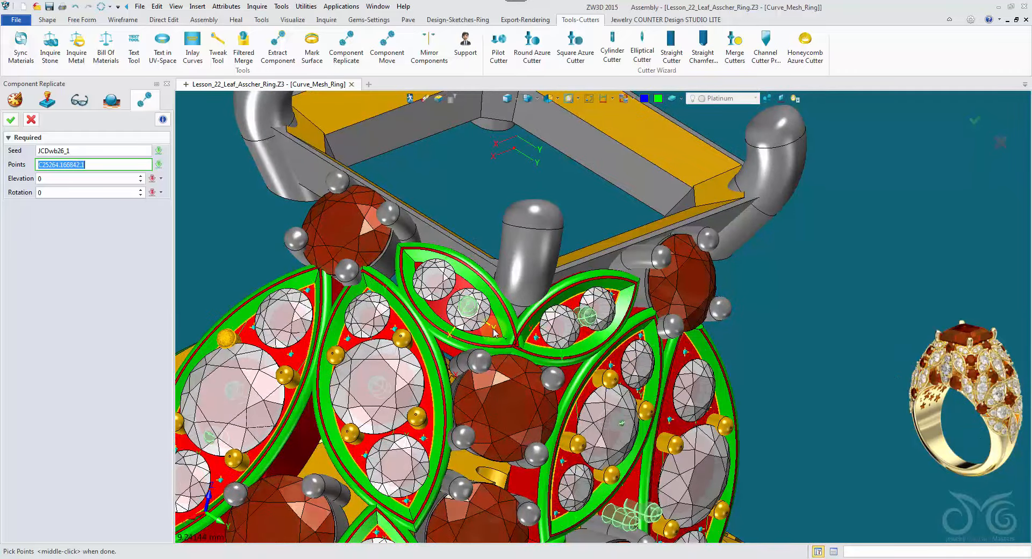
{"action": "right_click_drag", "start_coordinate": [588, 338], "coordinate": [566, 316]}
{"action": "right_click_drag", "start_coordinate": [576, 274], "coordinate": [496, 321]}
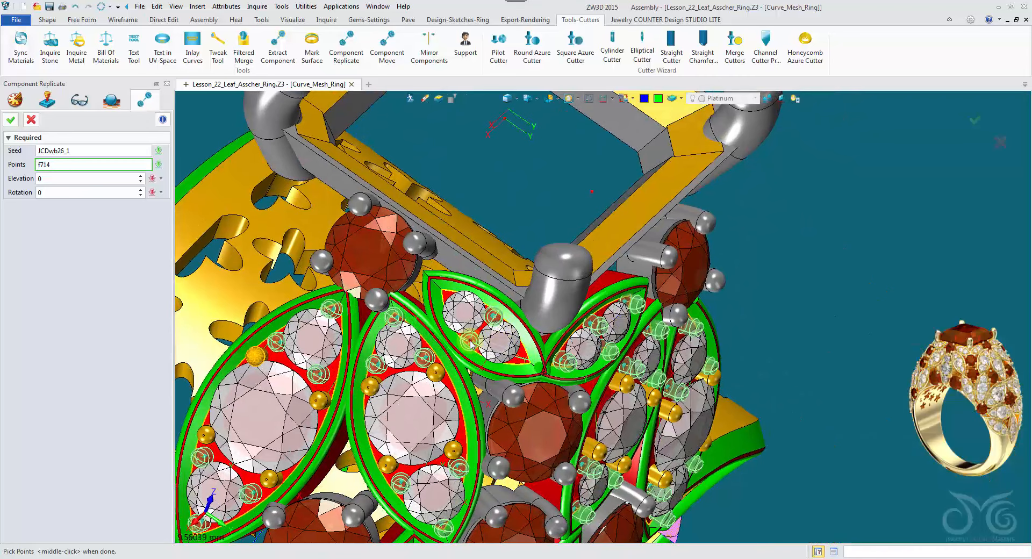
{"action": "right_click_drag", "start_coordinate": [471, 344], "coordinate": [456, 294]}
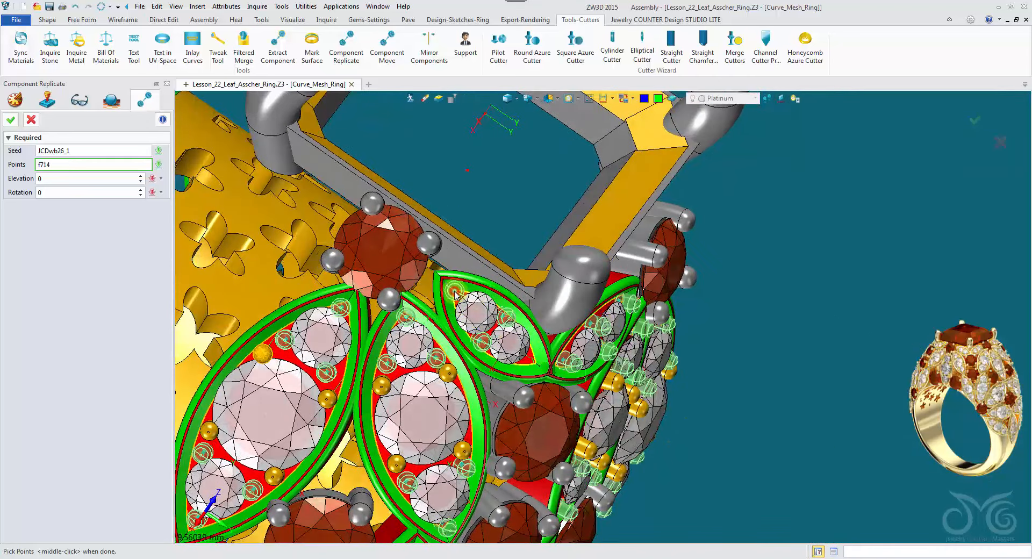
Add the remaining replicate points at both tips of the short two-stone leaf beside the corner prong and complete the prong replication.
{"action": "right_click", "coordinate": [509, 184]}
{"action": "left_click", "coordinate": [528, 200]}
{"action": "left_click", "coordinate": [456, 296]}
{"action": "right_click_drag", "start_coordinate": [456, 296], "coordinate": [477, 413]}
{"action": "left_click", "coordinate": [496, 363]}
{"action": "scroll", "coordinate": [477, 412], "scroll_direction": "up", "scroll_amount": 1}
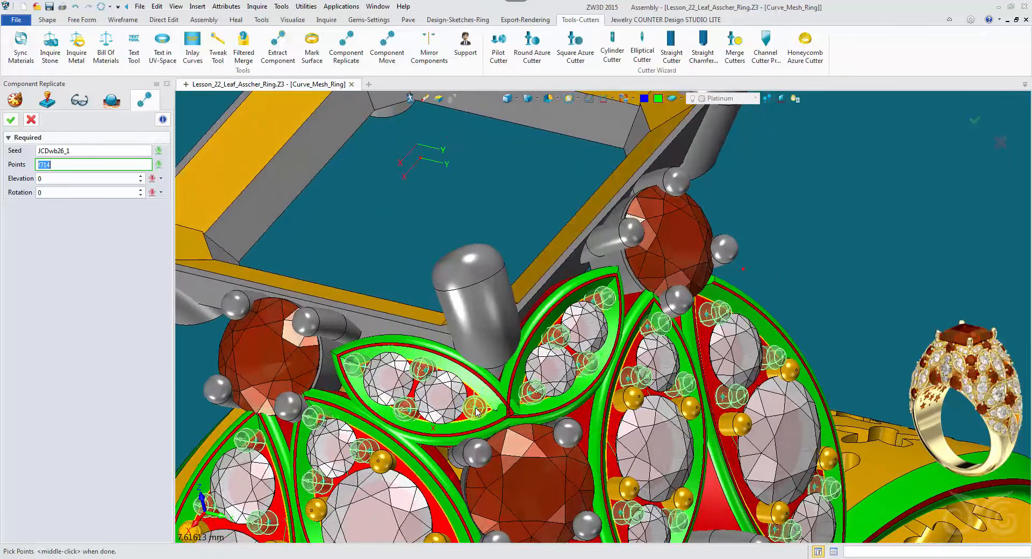
{"action": "right_click_drag", "start_coordinate": [851, 301], "coordinate": [911, 245]}
{"action": "scroll", "coordinate": [909, 246], "scroll_direction": "down", "scroll_amount": 5}
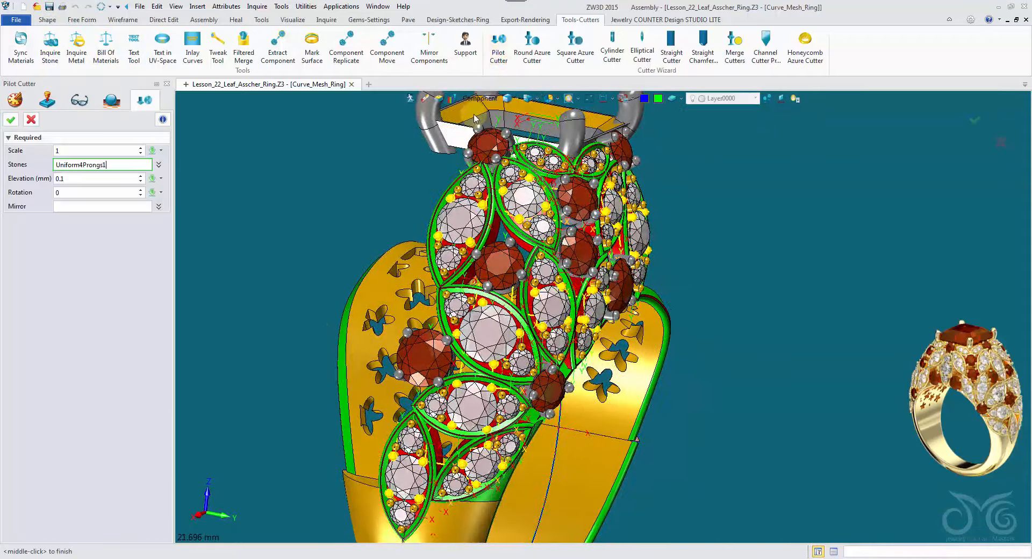
Create pilot cutters for all the leaf stones by picking the ManStones3 feature instead of the prongs, with elevation 0.
{"action": "left_click", "coordinate": [452, 98]}
{"action": "left_click", "coordinate": [515, 140]}
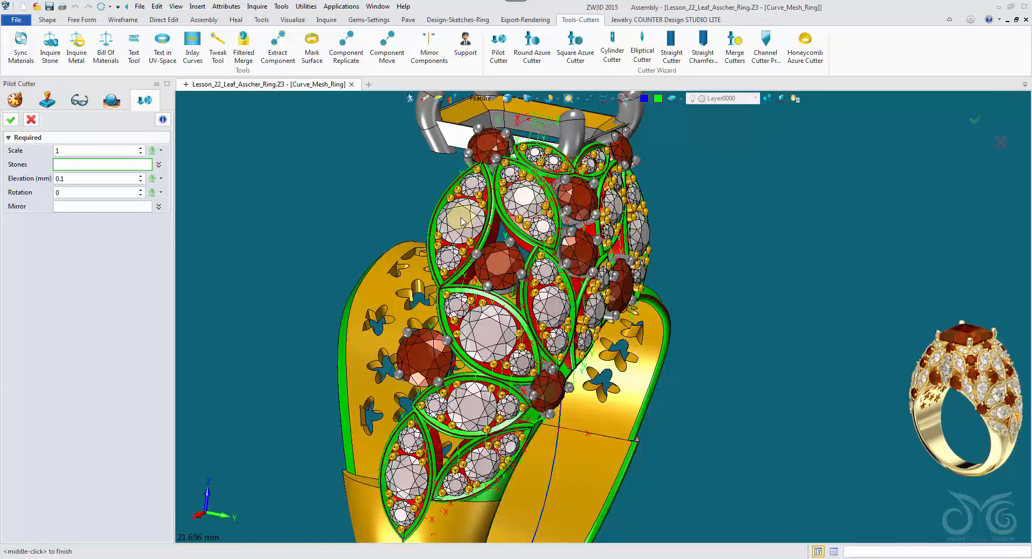
{"action": "left_click", "coordinate": [458, 221]}
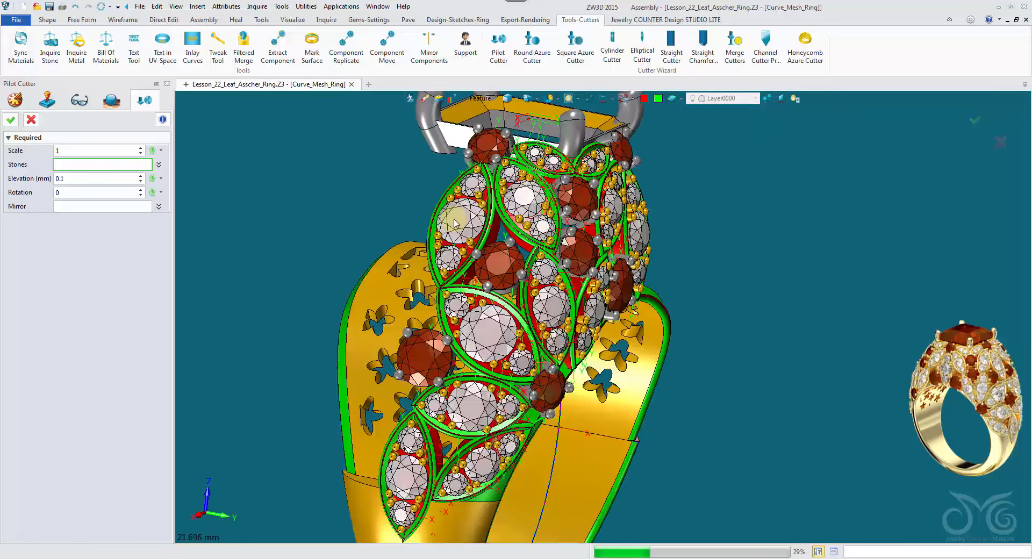
{"action": "left_click", "coordinate": [454, 222]}
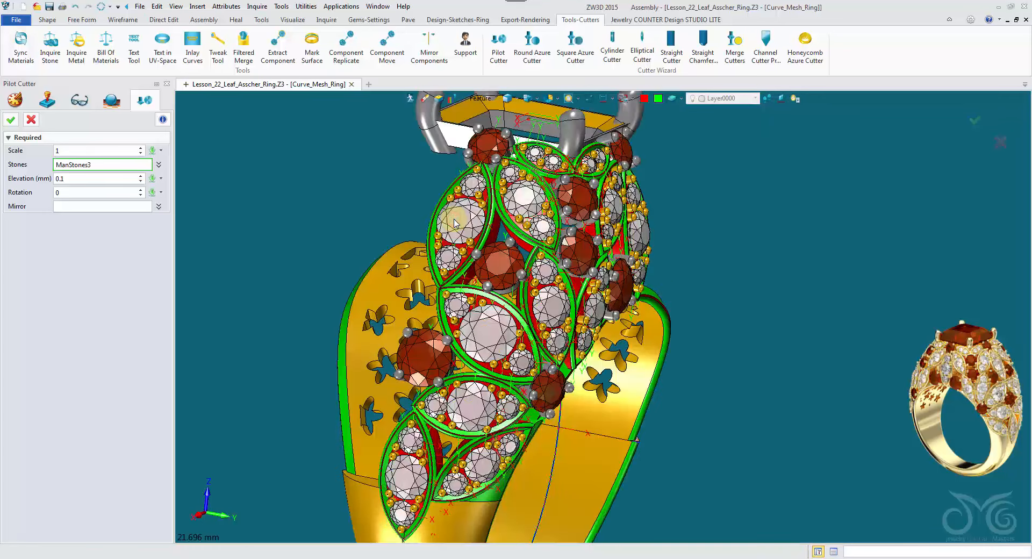
{"action": "left_click", "coordinate": [80, 178]}
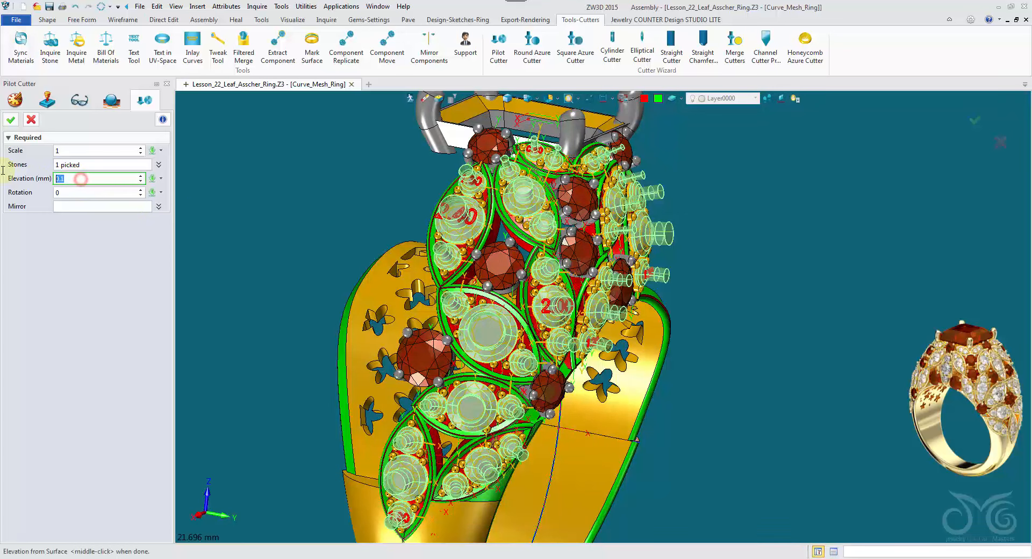
{"action": "type", "text": "0"}
{"action": "left_click", "coordinate": [10, 122]}
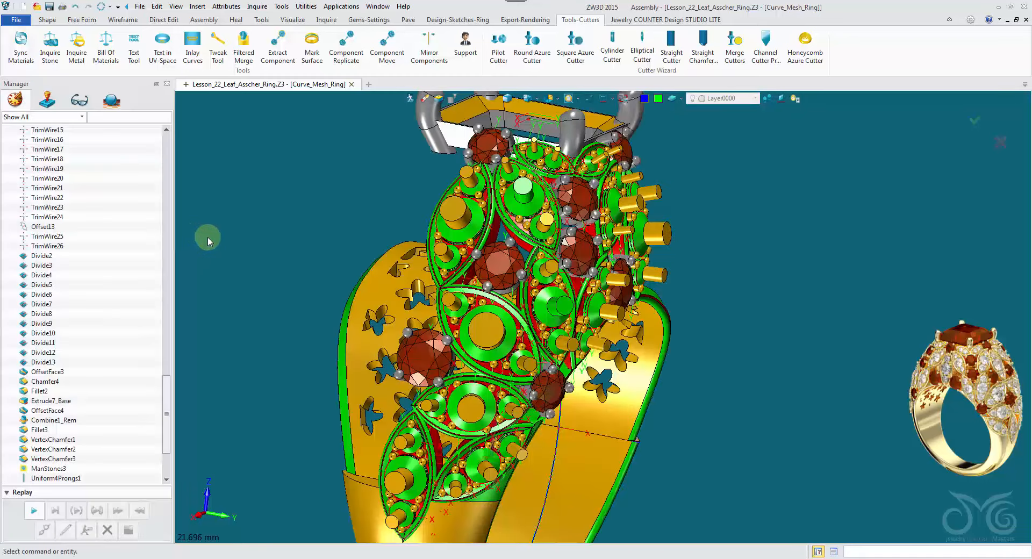
Open all the round pilot cutters in the Tweak Tool and, in wireframe display, set their Pavilion to -1.20.
{"action": "left_click", "coordinate": [103, 88]}
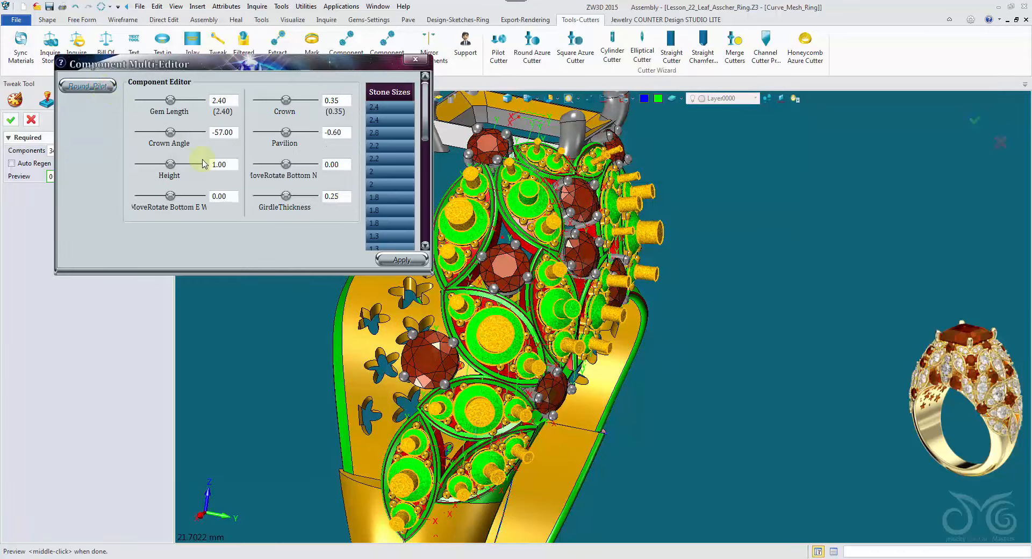
{"action": "right_click_drag", "start_coordinate": [458, 126], "coordinate": [505, 102]}
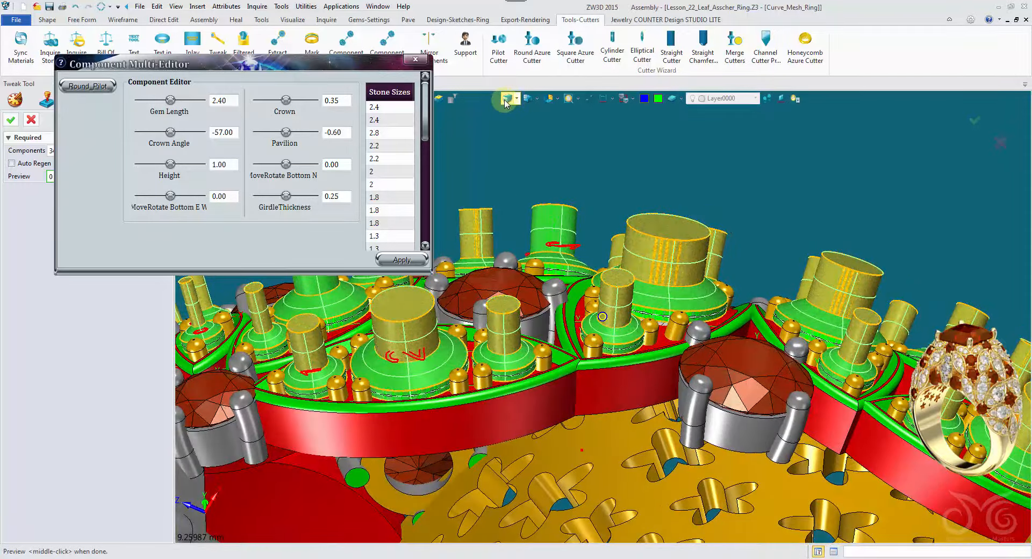
{"action": "left_click", "coordinate": [505, 100]}
{"action": "scroll", "coordinate": [511, 169], "scroll_direction": "up", "scroll_amount": 3}
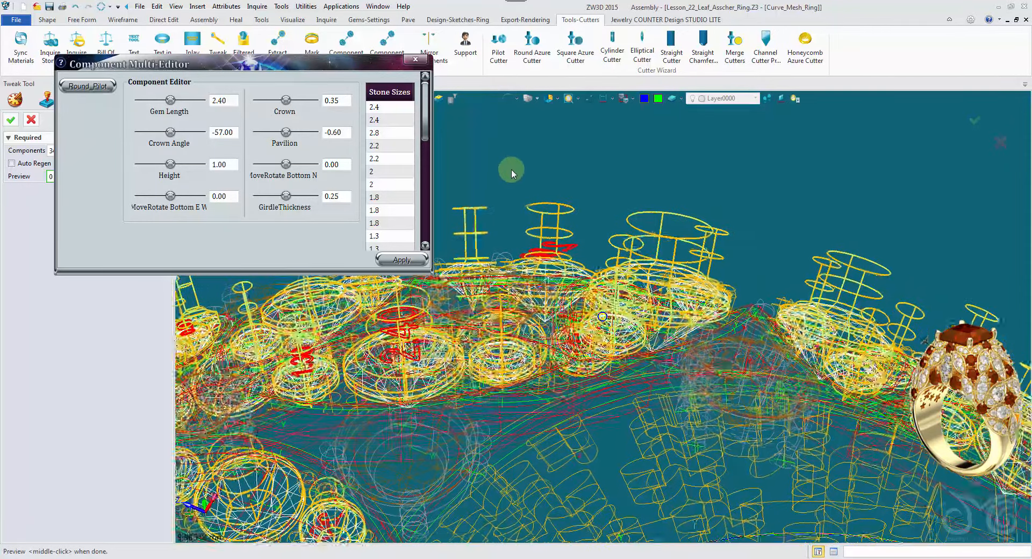
{"action": "scroll", "coordinate": [506, 171], "scroll_direction": "up", "scroll_amount": 5}
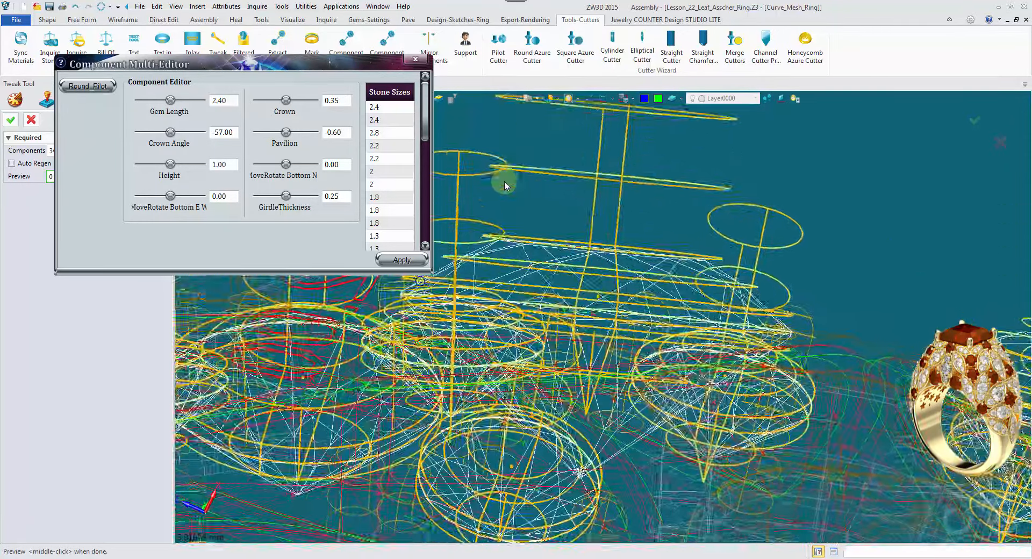
{"action": "mouse_move", "coordinate": [519, 364]}
{"action": "right_mouse_down"}
{"action": "mouse_move", "coordinate": [501, 335]}
{"action": "mouse_move", "coordinate": [485, 352]}
{"action": "mouse_move", "coordinate": [495, 364]}
{"action": "right_mouse_up"}
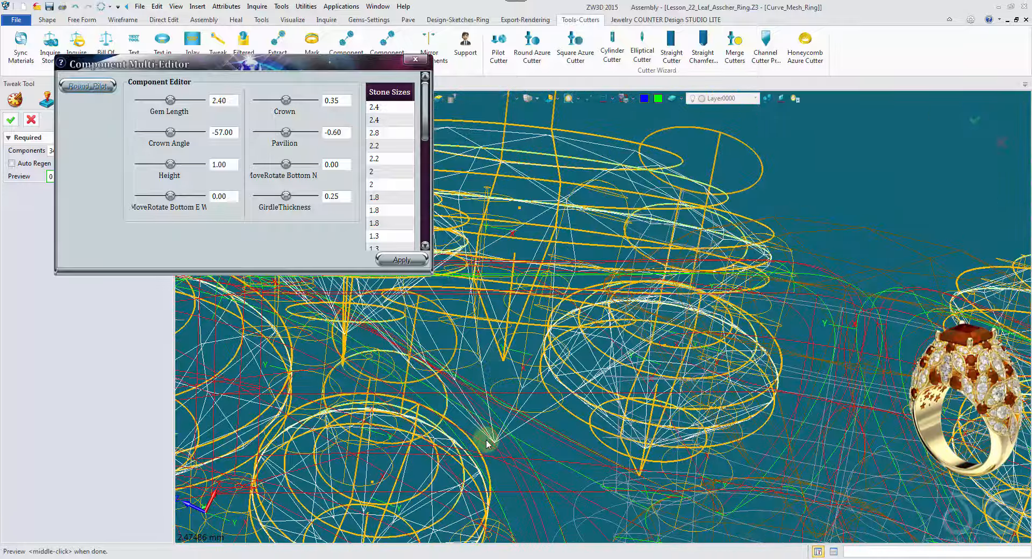
{"action": "right_click_drag", "start_coordinate": [493, 439], "coordinate": [481, 422]}
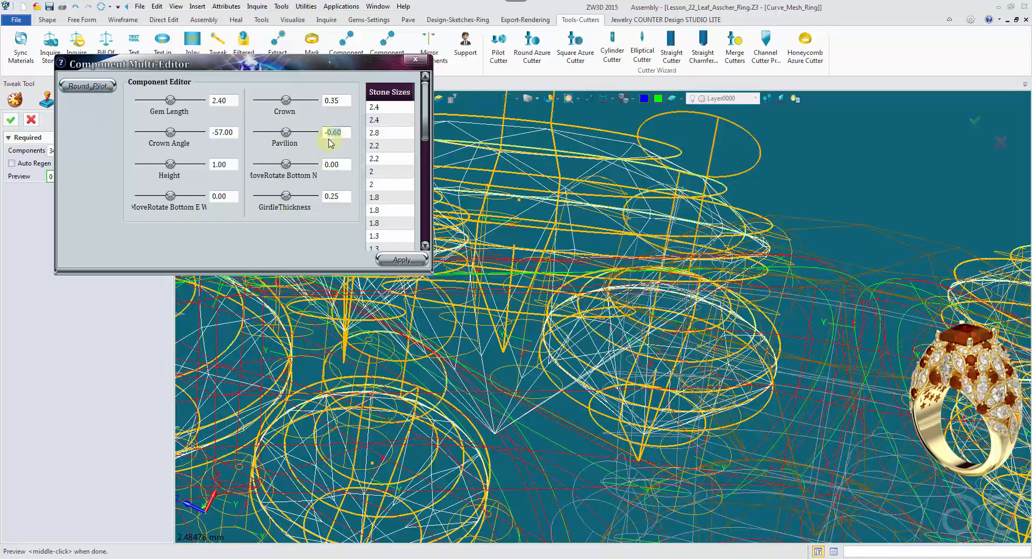
{"action": "type", "text": "2"}
{"action": "left_click", "coordinate": [387, 261]}
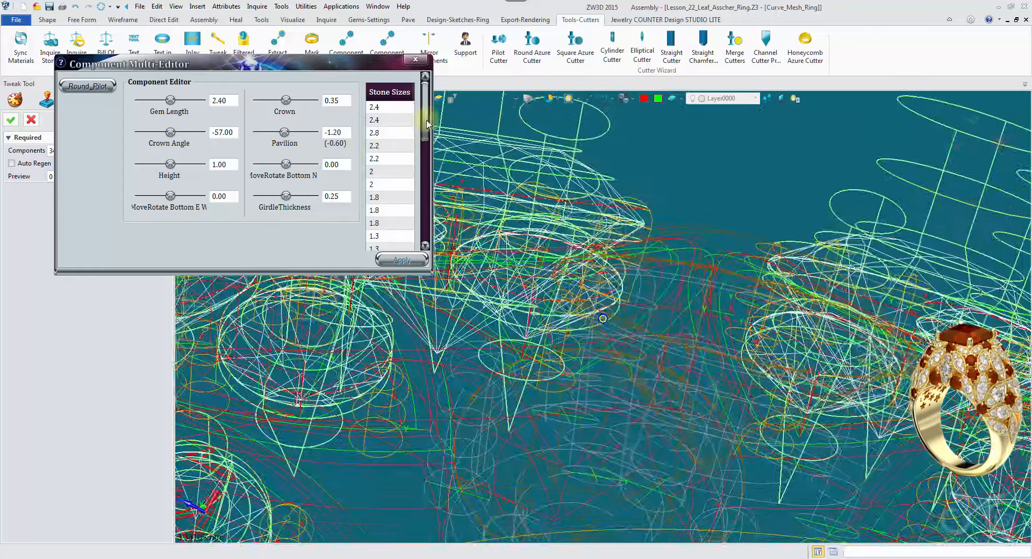
Restore the shaded display and set the pilot cutters' GirdleThickness first to 0.15, finally to 0.10.
{"action": "left_click", "coordinate": [509, 100]}
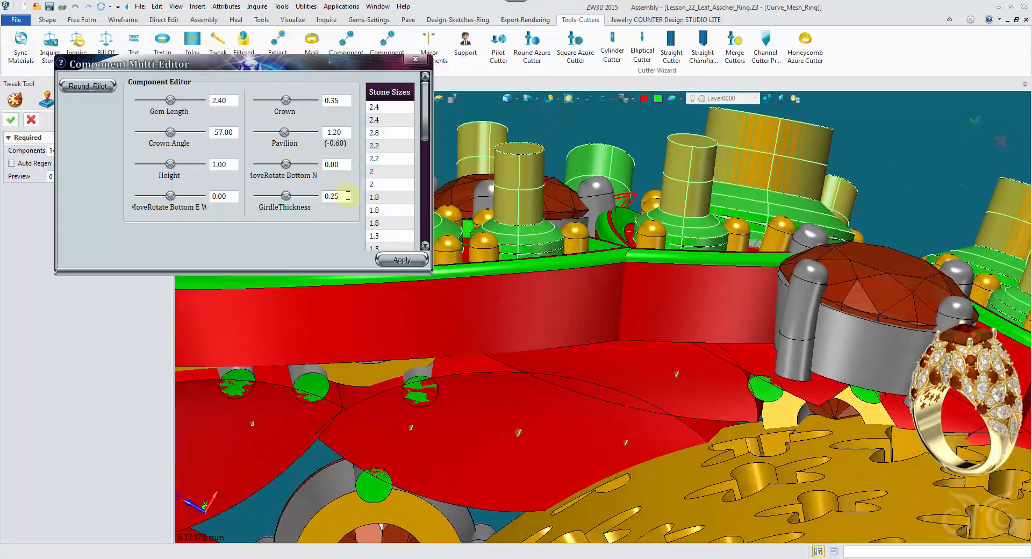
{"action": "double_click", "coordinate": [346, 196]}
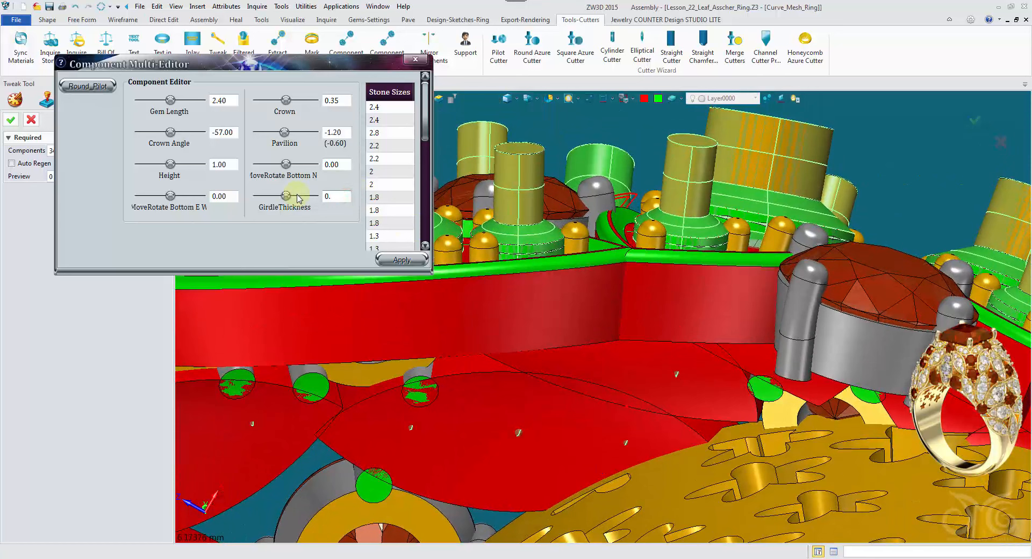
{"action": "type", "text": "0.15"}
{"action": "left_click", "coordinate": [402, 260]}
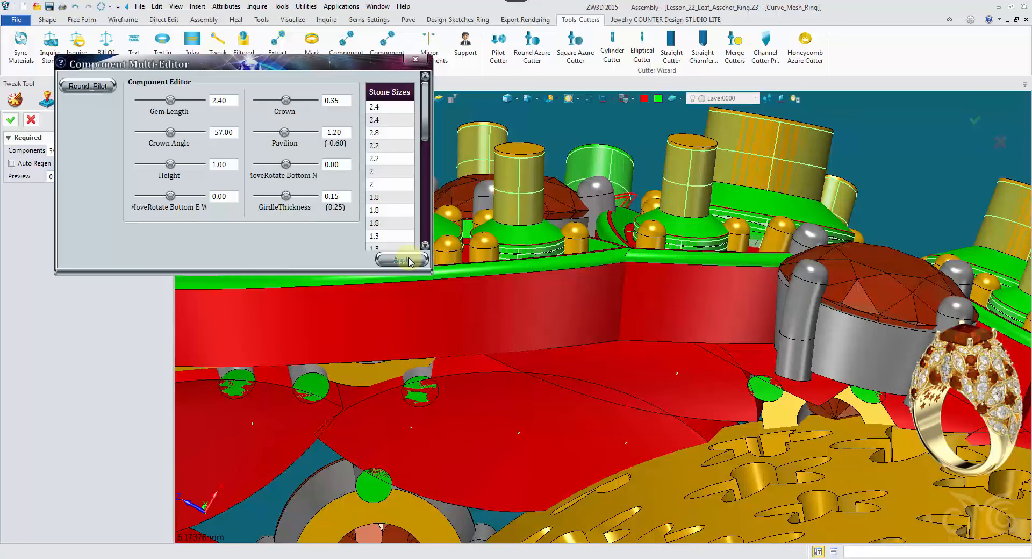
{"action": "mouse_move", "coordinate": [580, 266]}
{"action": "right_mouse_down"}
{"action": "mouse_move", "coordinate": [575, 220]}
{"action": "mouse_move", "coordinate": [556, 237]}
{"action": "right_mouse_up"}
{"action": "double_click", "coordinate": [344, 196]}
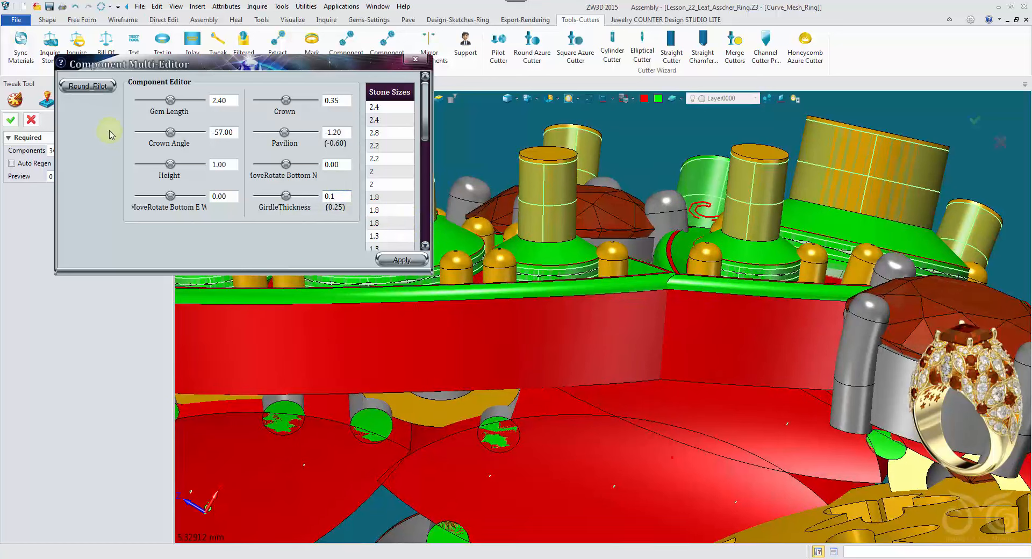
{"action": "left_click", "coordinate": [401, 259]}
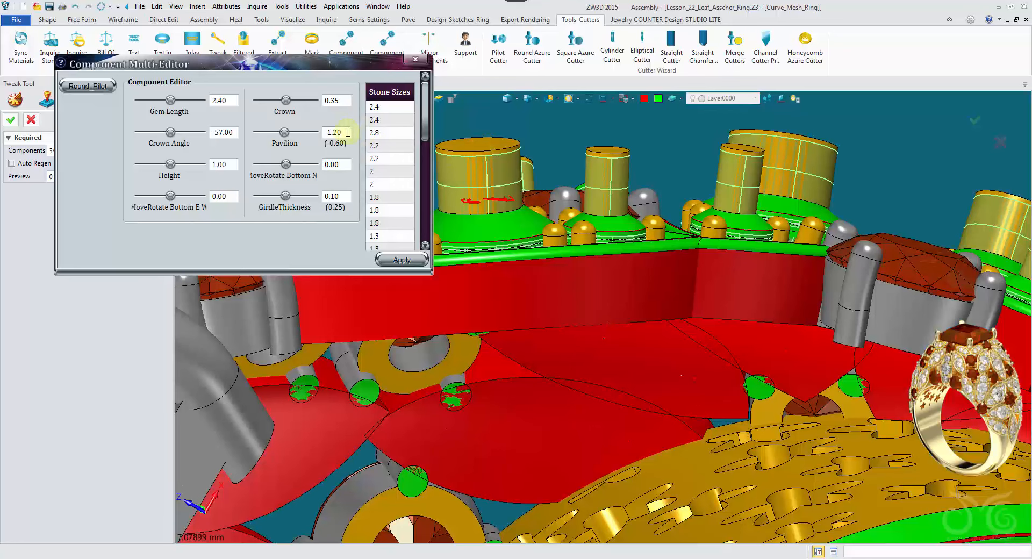
Set the pilot cutters' Pavilion to -1.15 and accept the tweak.
{"action": "left_click", "coordinate": [347, 132]}
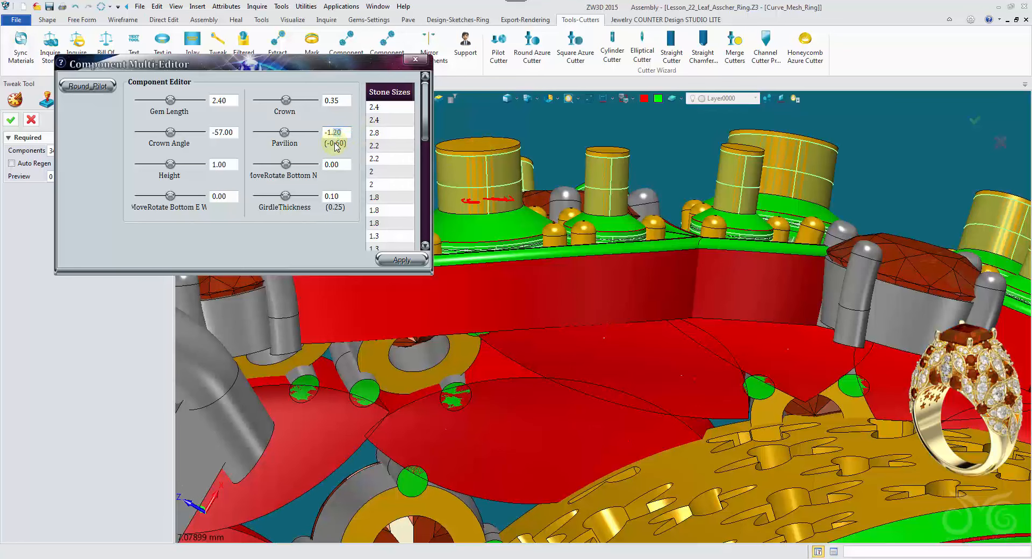
{"action": "type", "text": "-1.15"}
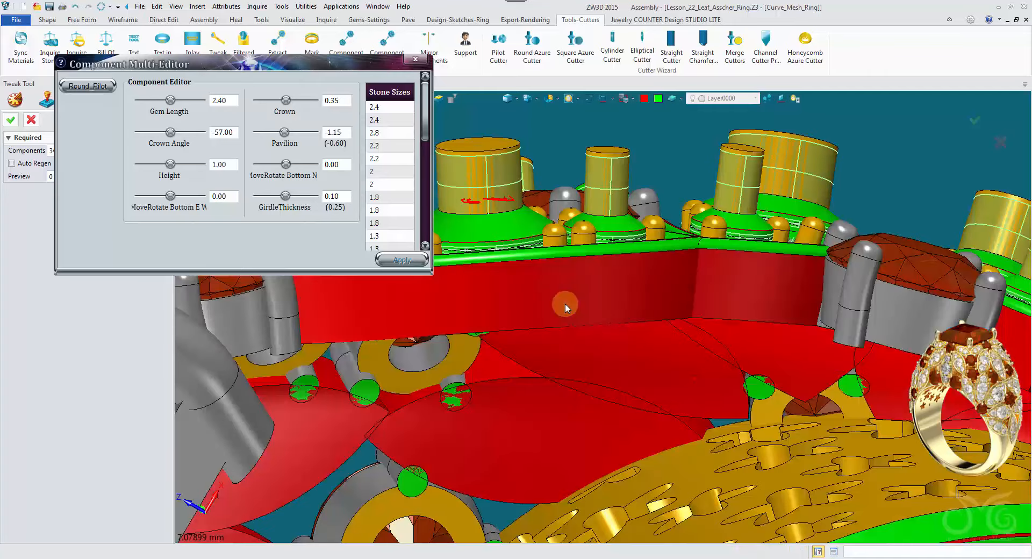
{"action": "right_click_drag", "start_coordinate": [565, 304], "coordinate": [617, 317]}
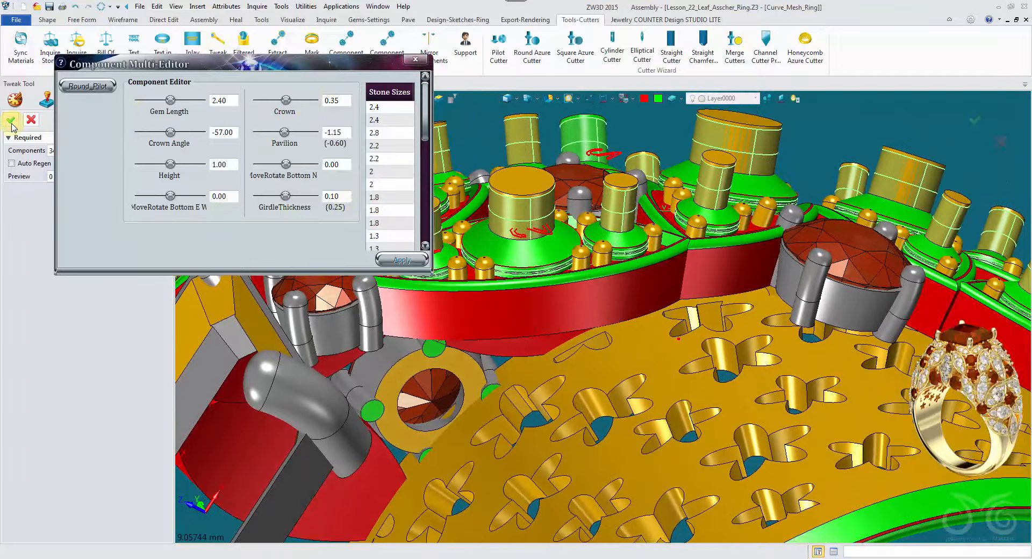
{"action": "left_click", "coordinate": [11, 120]}
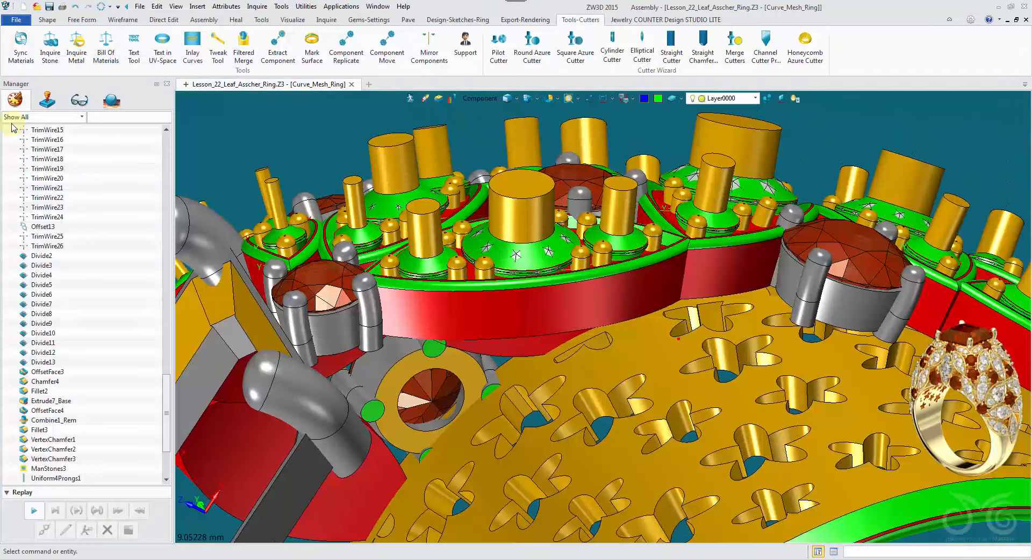
Start merging the cutters with the full set of pilot cutters as the cutters and activate the base selection.
{"action": "mouse_move", "coordinate": [248, 187]}
{"action": "right_mouse_down"}
{"action": "mouse_move", "coordinate": [268, 195]}
{"action": "mouse_move", "coordinate": [444, 90]}
{"action": "mouse_move", "coordinate": [569, 65]}
{"action": "right_mouse_up"}
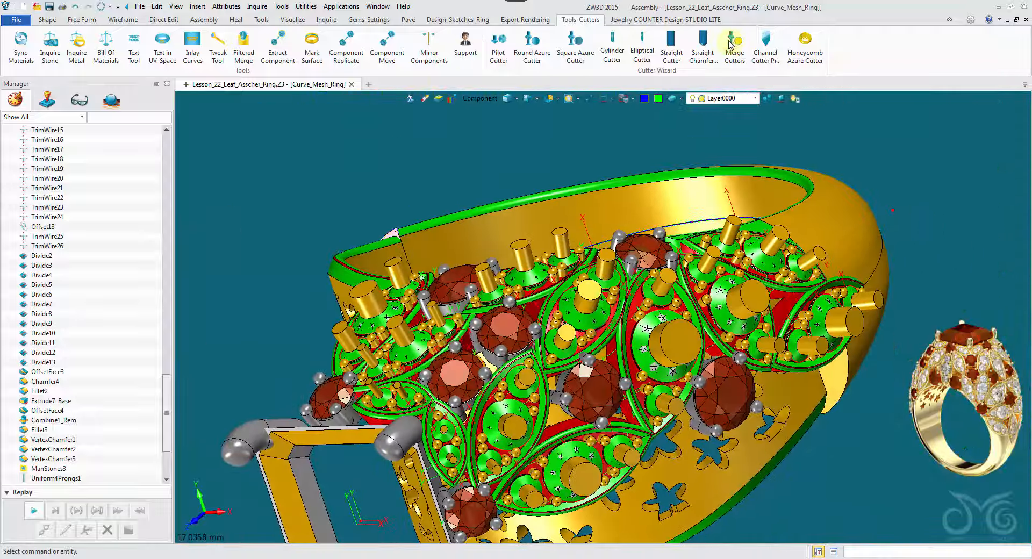
{"action": "left_click", "coordinate": [731, 50]}
{"action": "right_click_drag", "start_coordinate": [595, 164], "coordinate": [532, 195]}
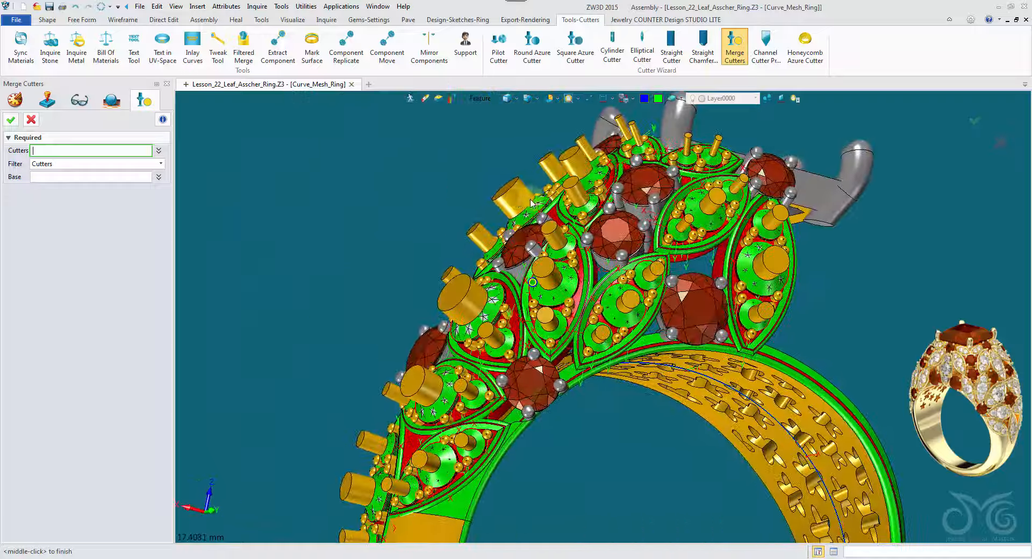
{"action": "left_click", "coordinate": [512, 202]}
{"action": "left_click", "coordinate": [393, 196]}
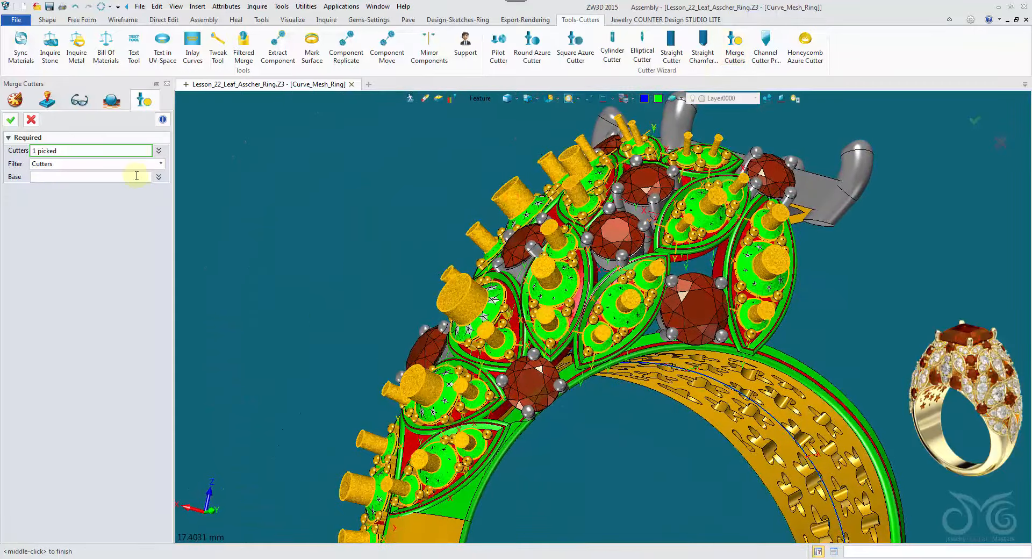
{"action": "left_click", "coordinate": [117, 181]}
{"action": "right_click_drag", "start_coordinate": [213, 215], "coordinate": [338, 302]}
{"action": "left_click", "coordinate": [440, 404]}
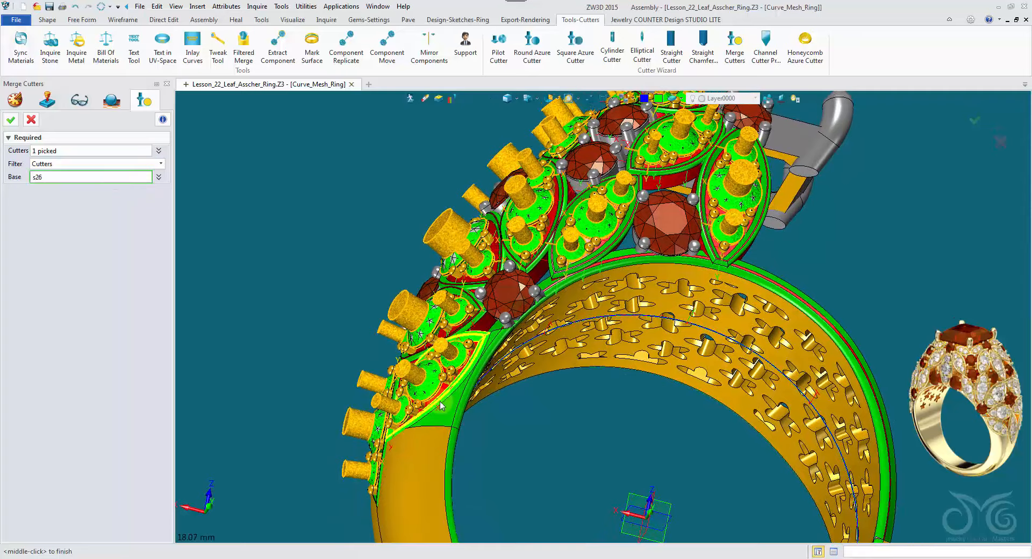
{"action": "right_click_drag", "start_coordinate": [448, 408], "coordinate": [299, 201]}
{"action": "left_click", "coordinate": [133, 174]}
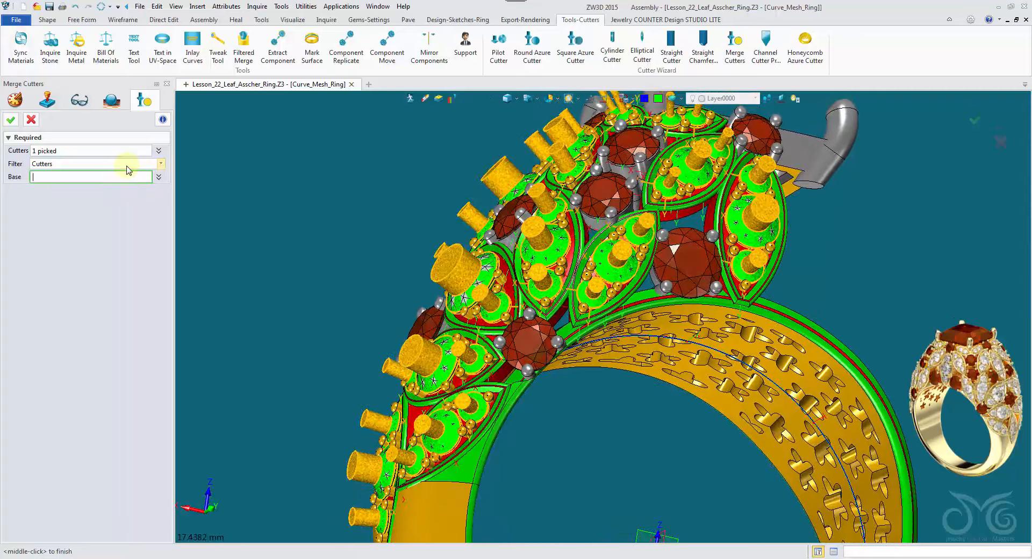
Choose the outer leaf, its neighbouring slanted leaves and the leaves around the upper red stone as base shapes for the cut.
{"action": "right_click_drag", "start_coordinate": [438, 93], "coordinate": [553, 250]}
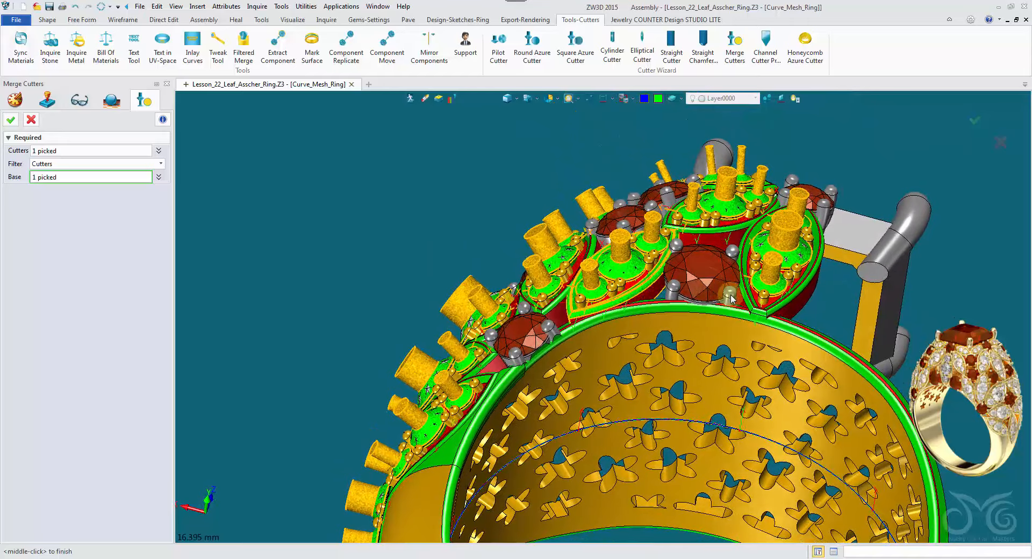
{"action": "left_click", "coordinate": [751, 301]}
{"action": "right_click_drag", "start_coordinate": [750, 301], "coordinate": [689, 184]}
{"action": "left_click", "coordinate": [718, 242]}
{"action": "left_click", "coordinate": [686, 183]}
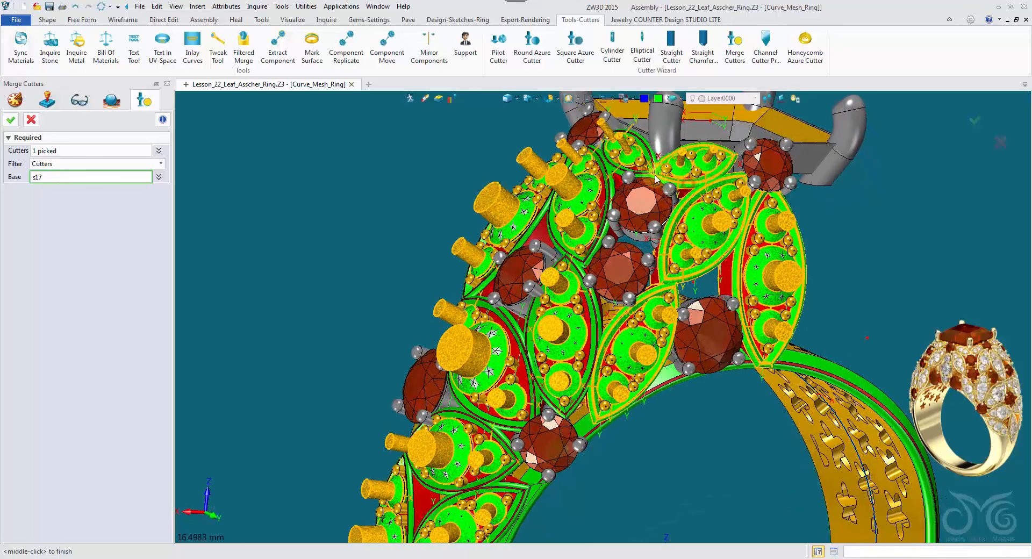
{"action": "left_click", "coordinate": [650, 177]}
{"action": "left_click", "coordinate": [606, 228]}
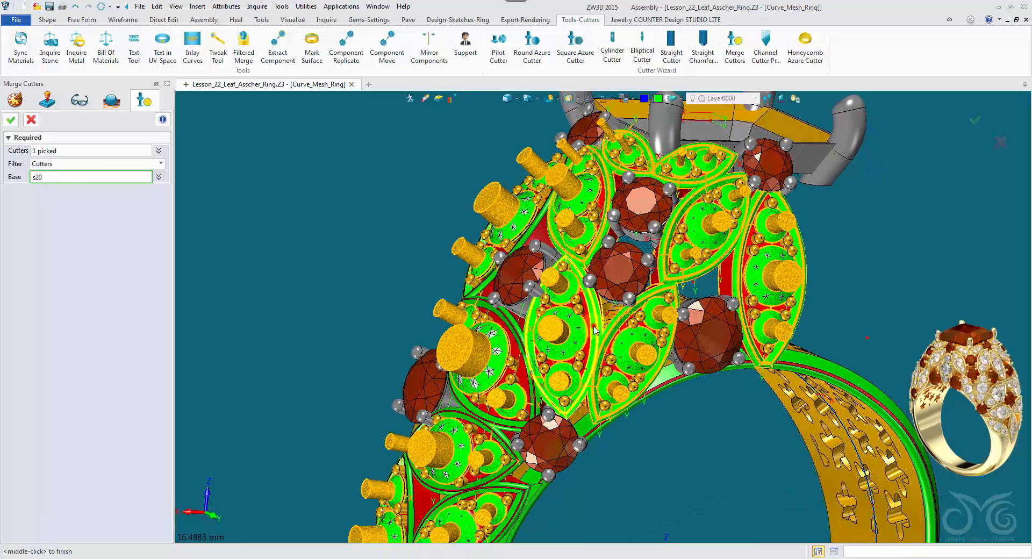
Add the middle vertical leaf and the large leaves on its far side to the base shapes.
{"action": "left_click", "coordinate": [595, 324]}
{"action": "right_click_drag", "start_coordinate": [595, 323], "coordinate": [616, 313]}
{"action": "left_click", "coordinate": [563, 250]}
{"action": "left_click", "coordinate": [593, 341]}
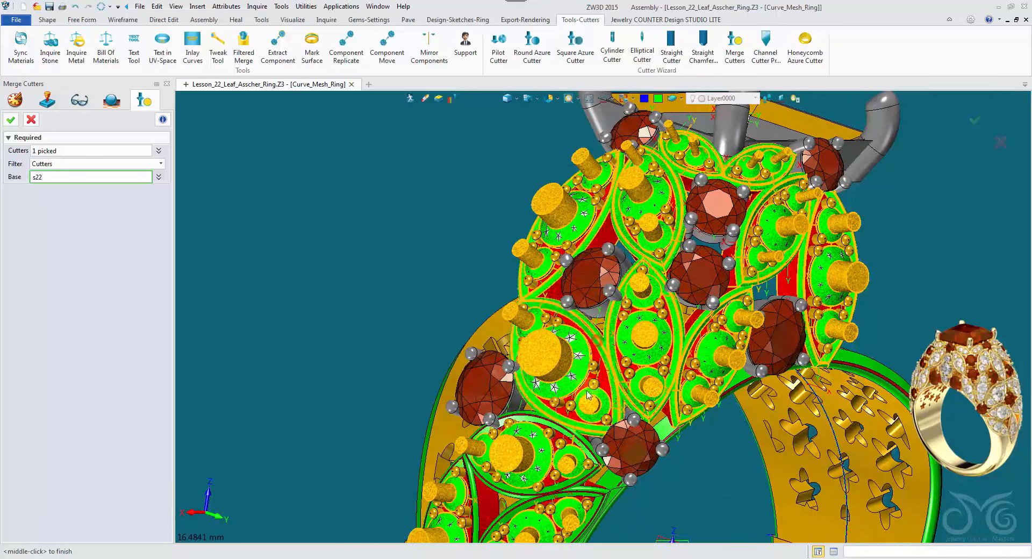
Add the three lowest leaves and the smooth ring shank to the base shapes of the merge.
{"action": "left_click", "coordinate": [568, 414]}
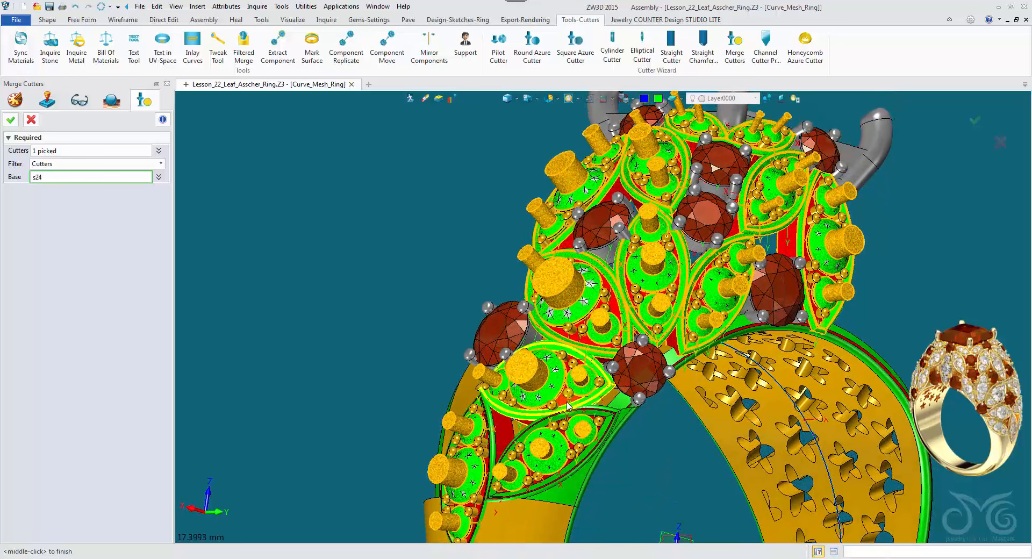
{"action": "left_click", "coordinate": [504, 444]}
{"action": "right_click_drag", "start_coordinate": [504, 444], "coordinate": [522, 417]}
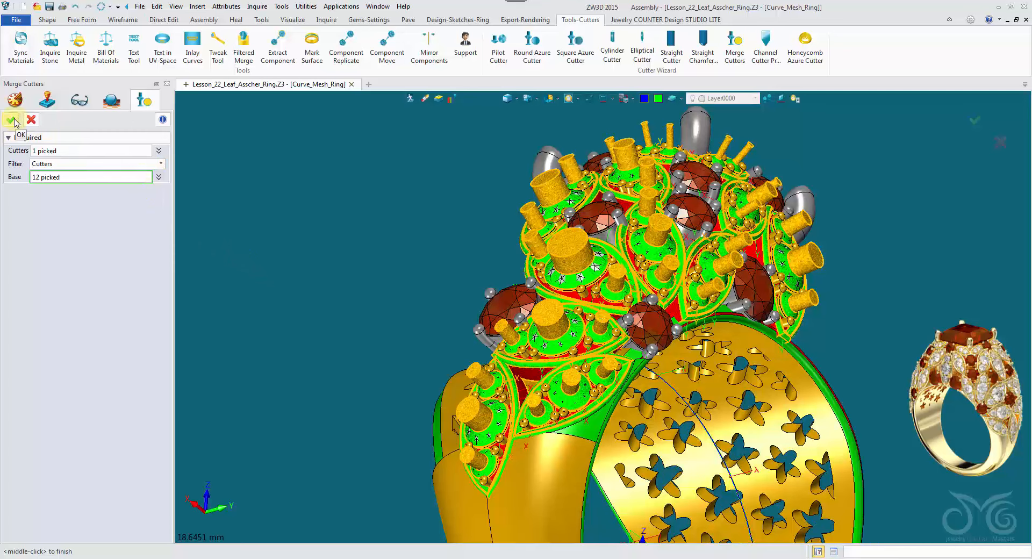
{"action": "left_click", "coordinate": [541, 477]}
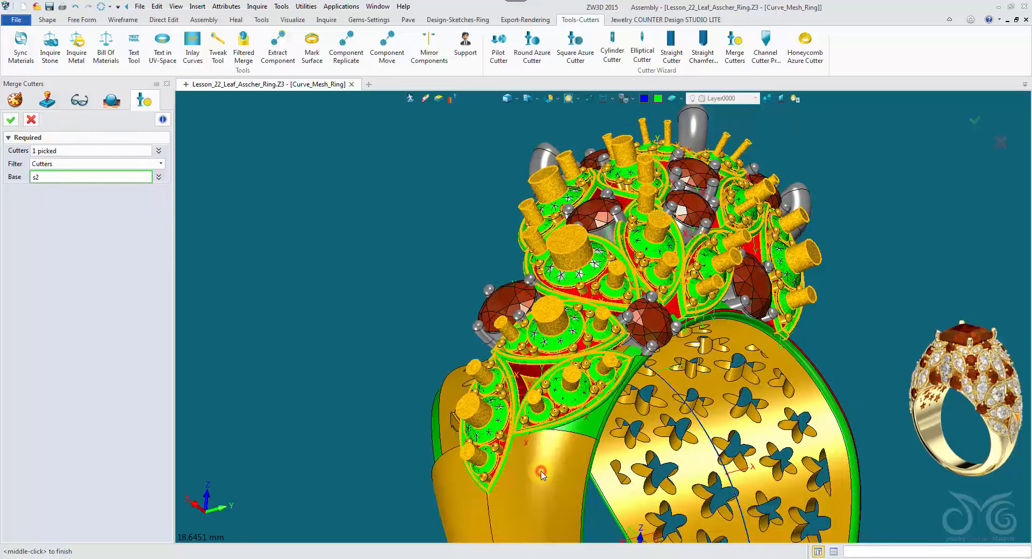
{"action": "right_click_drag", "start_coordinate": [542, 476], "coordinate": [530, 417]}
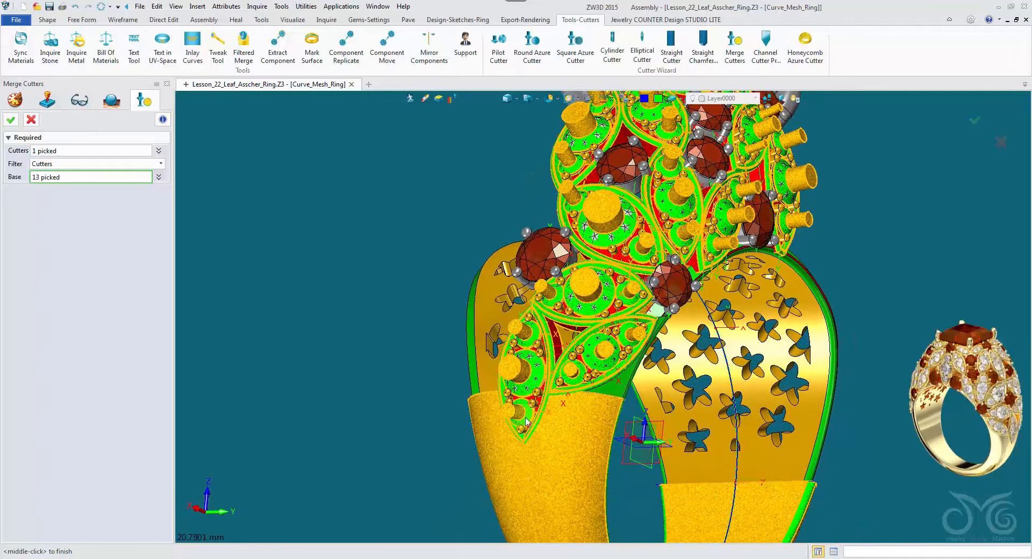
Finish merging the picked cutter into the 13 selected bases and hide the Melee Stones layer.
{"action": "middle_click", "coordinate": [308, 257]}
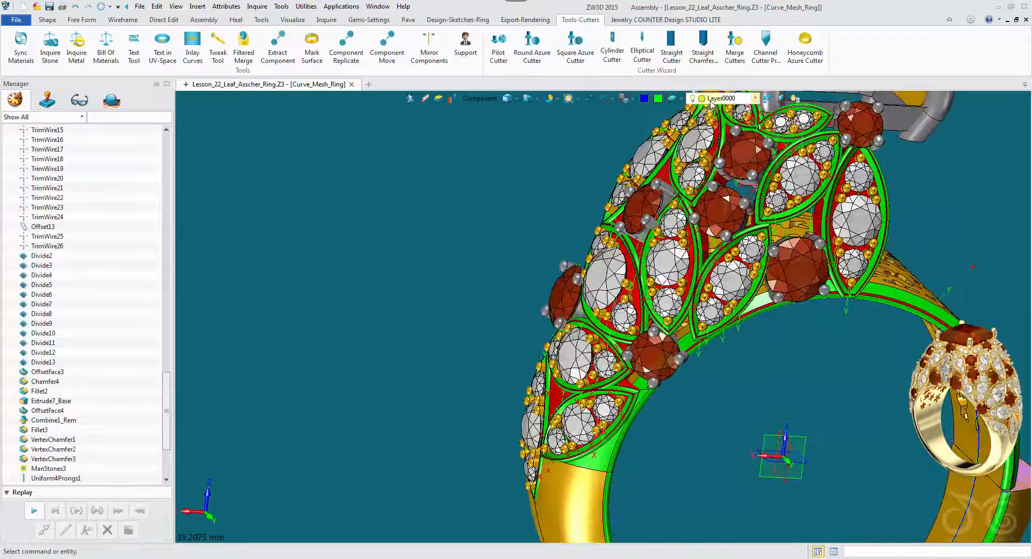
{"action": "left_click", "coordinate": [755, 97]}
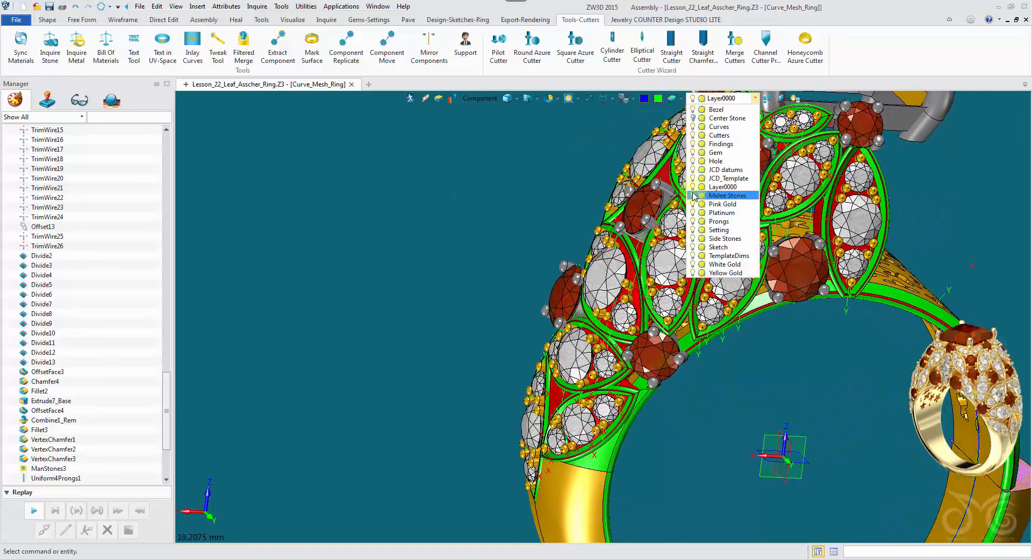
{"action": "left_click", "coordinate": [694, 195]}
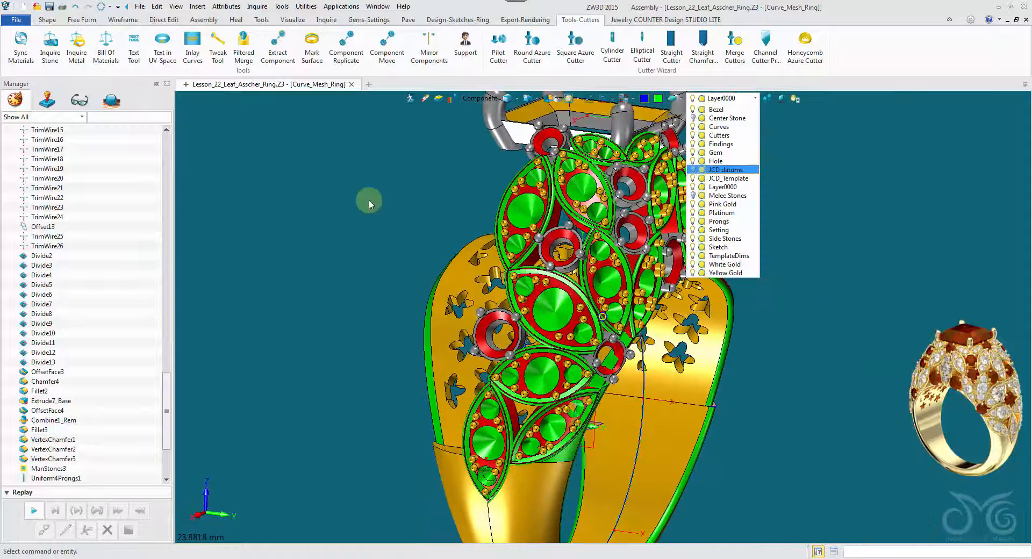
{"action": "left_click", "coordinate": [370, 199]}
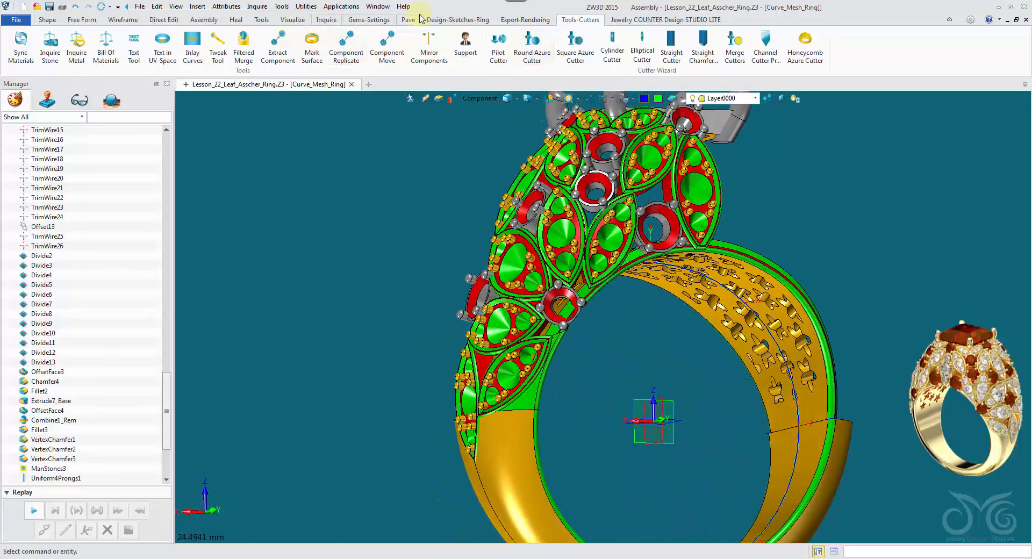
Merge the prongs on the large leaf beneath the corner round setting into that leaf, limiting picking to components.
{"action": "left_click", "coordinate": [359, 22]}
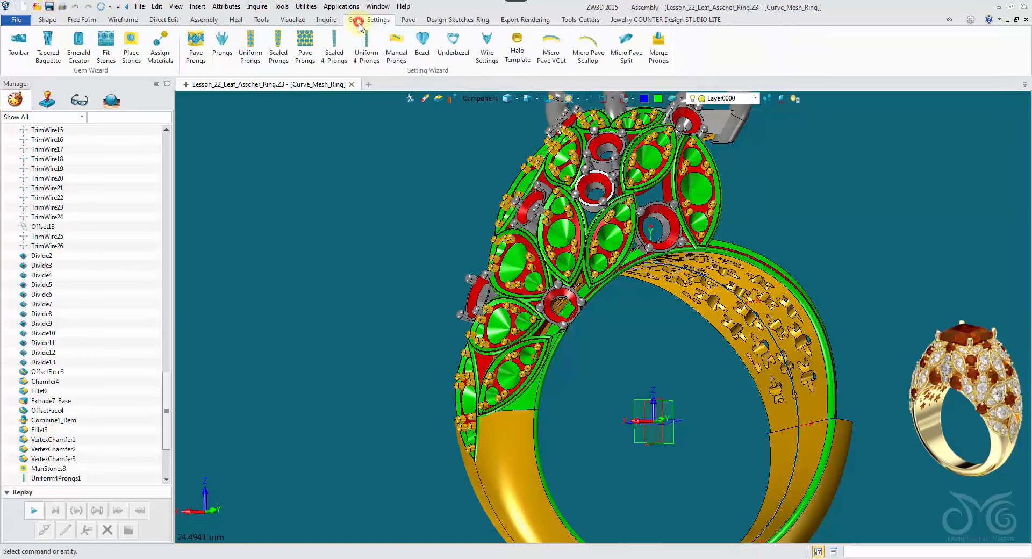
{"action": "left_click", "coordinate": [652, 64]}
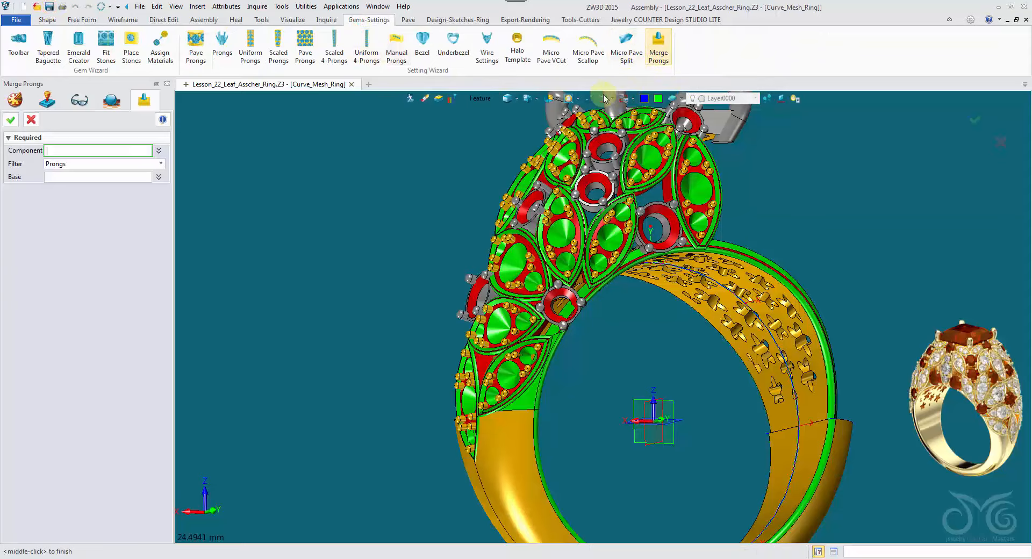
{"action": "right_click_drag", "start_coordinate": [568, 172], "coordinate": [500, 124]}
{"action": "left_click", "coordinate": [480, 98]}
{"action": "left_click", "coordinate": [519, 163]}
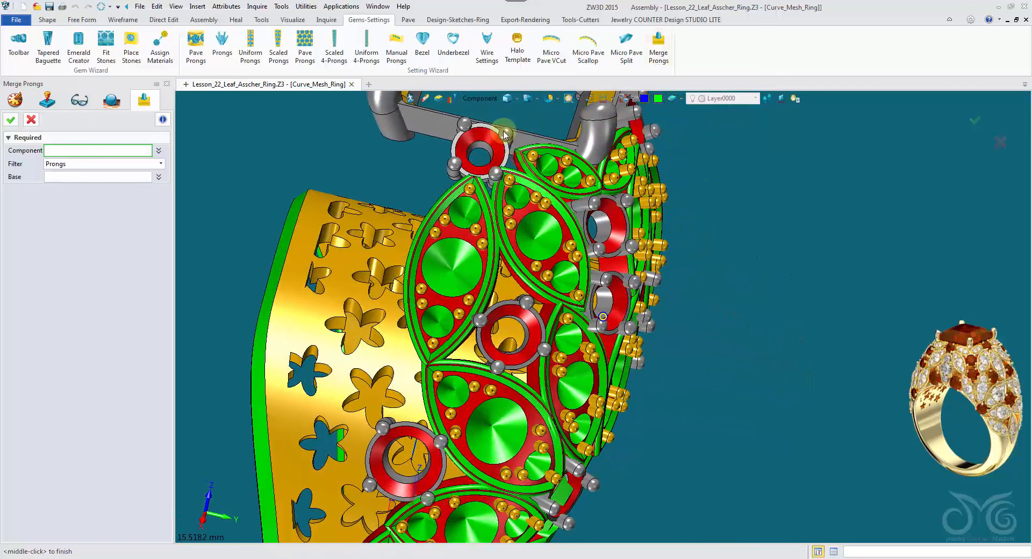
{"action": "right_click_drag", "start_coordinate": [519, 163], "coordinate": [469, 185]}
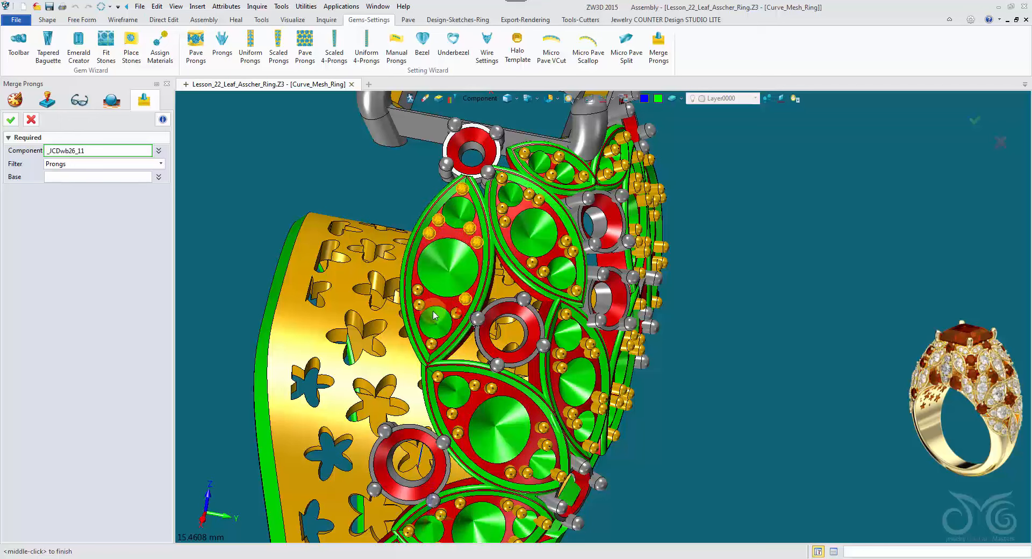
{"action": "left_click", "coordinate": [418, 294]}
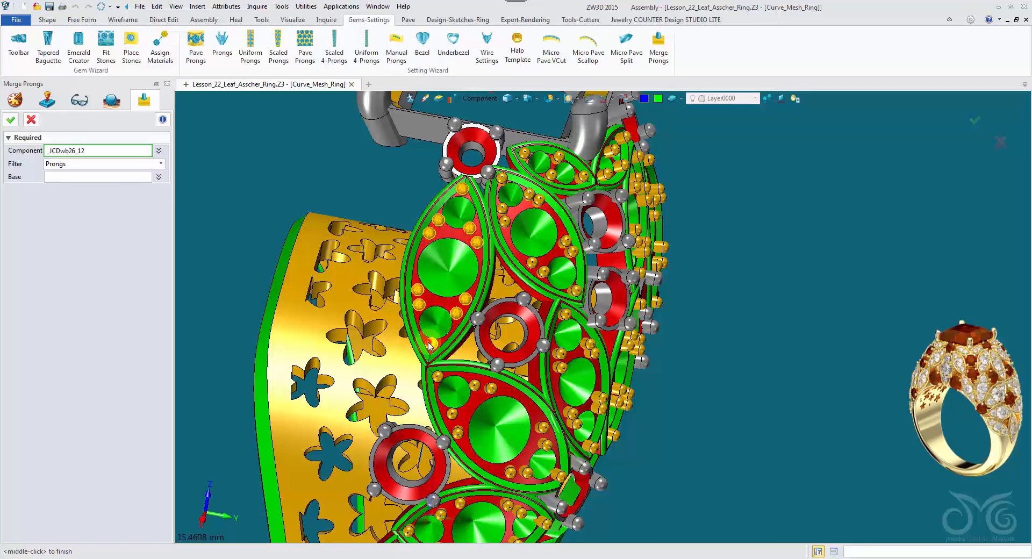
{"action": "middle_click", "coordinate": [292, 140]}
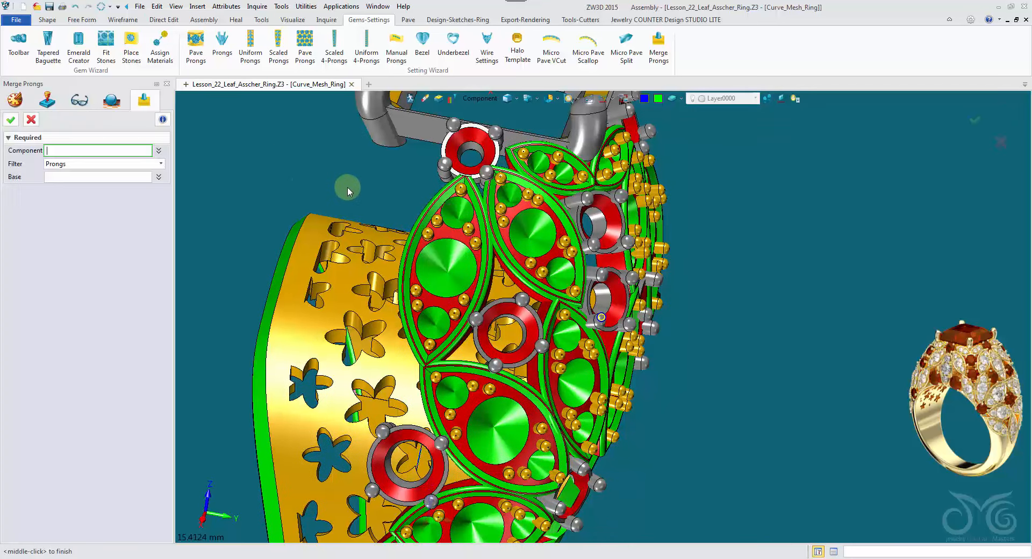
Merge the four prongs on the small leaf beside the central head claw into its leaf base.
{"action": "right_click_drag", "start_coordinate": [347, 188], "coordinate": [304, 194]}
{"action": "scroll", "coordinate": [347, 191], "scroll_direction": "up", "scroll_amount": 2}
{"action": "left_click", "coordinate": [500, 288]}
{"action": "middle_click", "coordinate": [498, 288]}
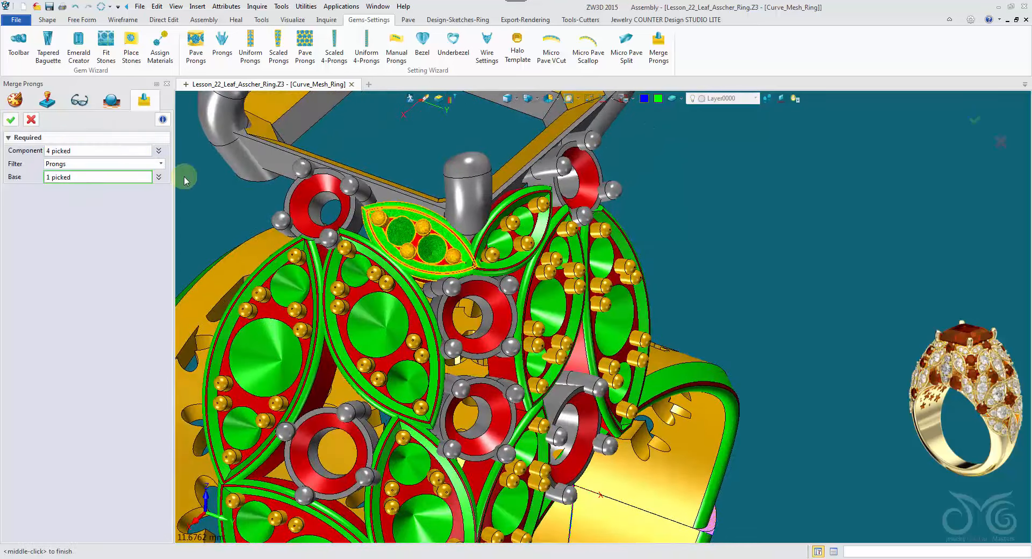
{"action": "left_click", "coordinate": [11, 121]}
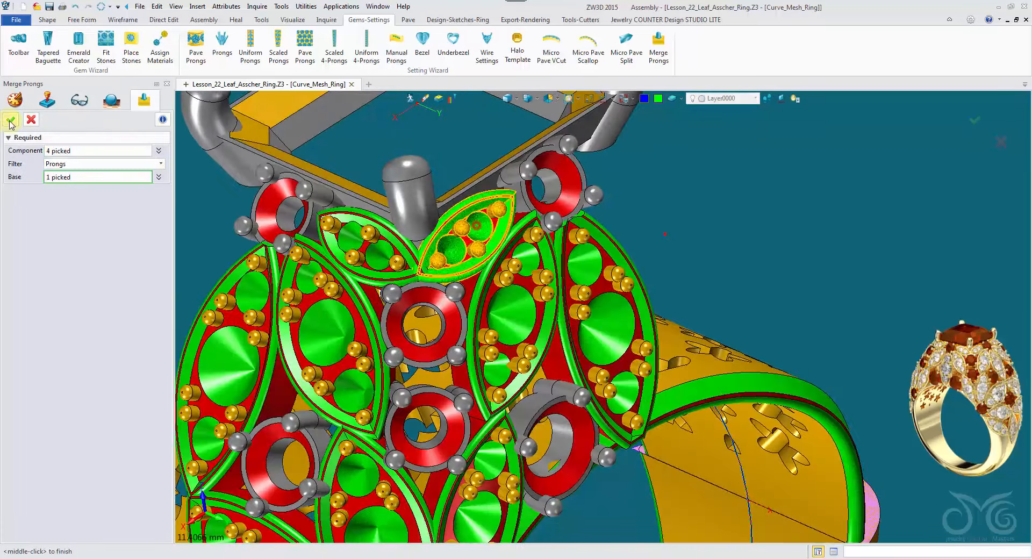
Merge the ten prongs on the large outermost leaf next to the pierced band into that leaf.
{"action": "middle_click", "coordinate": [716, 260]}
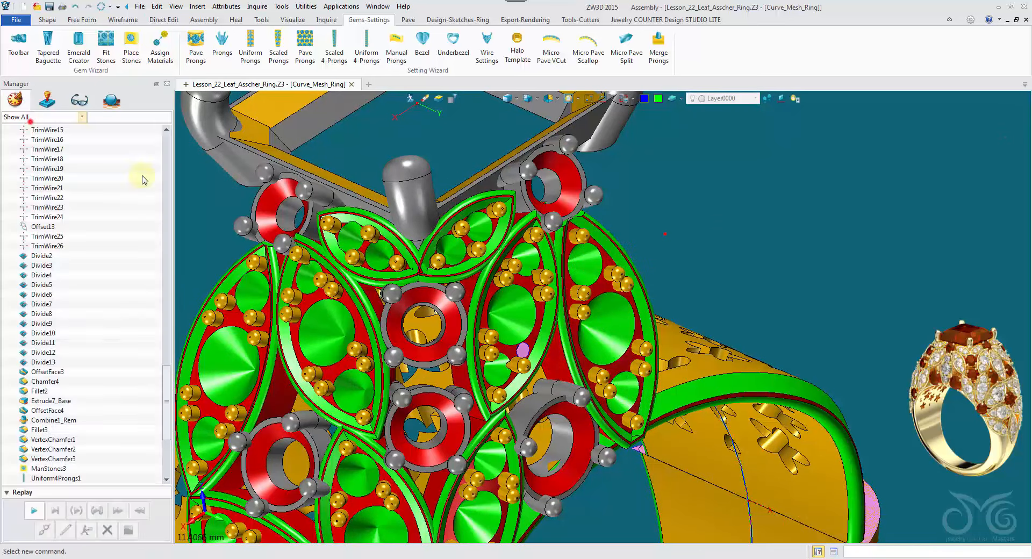
{"action": "middle_click", "coordinate": [583, 236]}
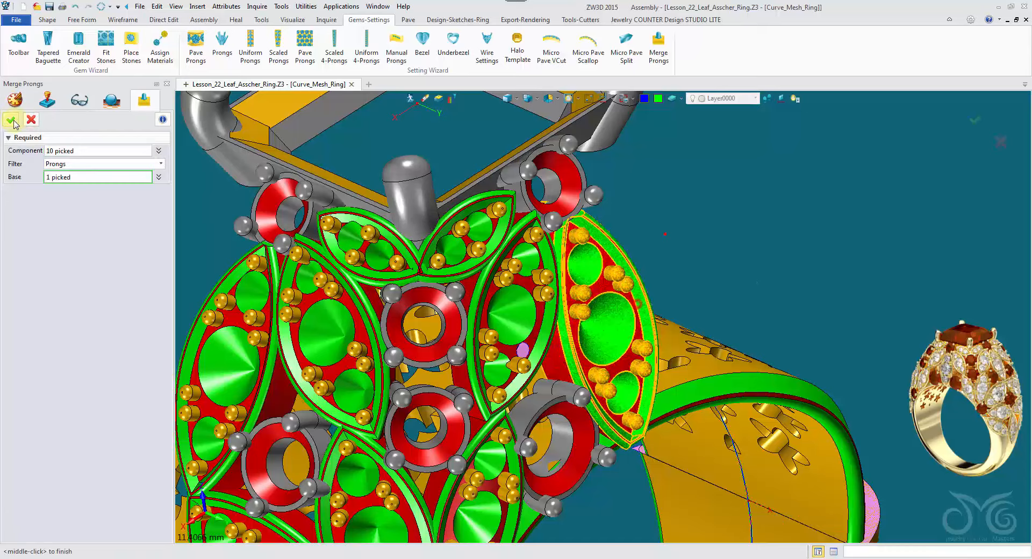
{"action": "middle_click", "coordinate": [706, 353]}
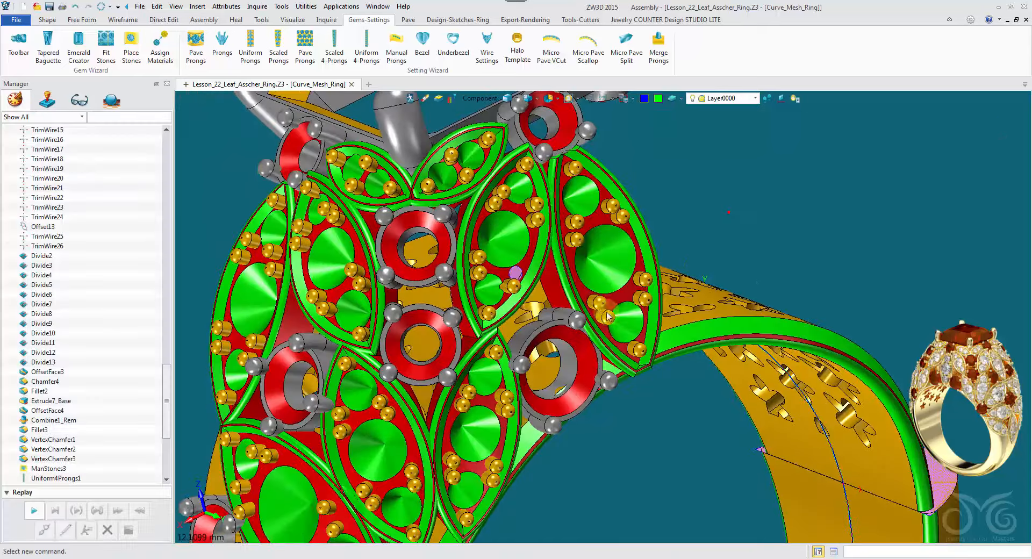
Merge the prongs on the narrow leaf below the two stacked round settings into its leaf base.
{"action": "middle_click", "coordinate": [457, 438]}
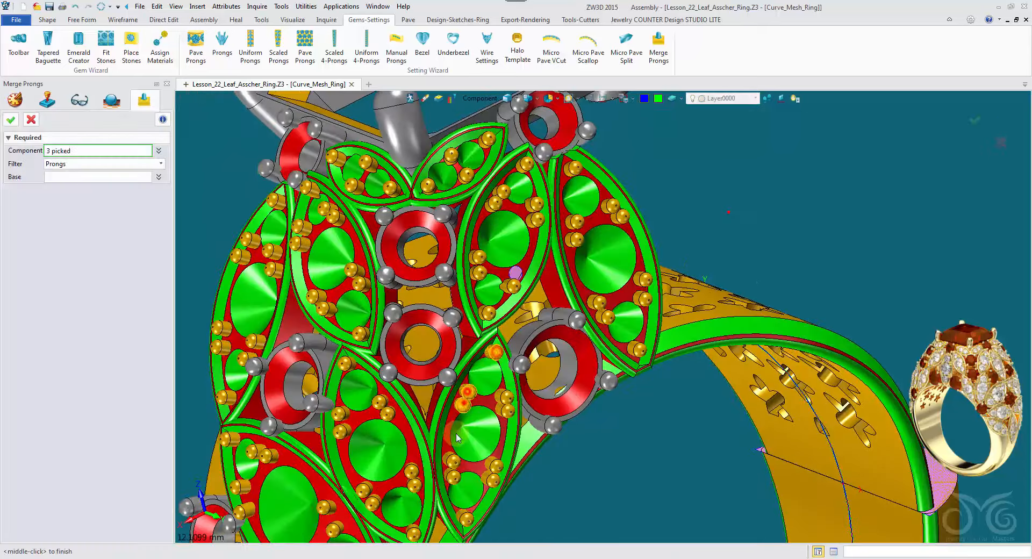
{"action": "left_click", "coordinate": [493, 480]}
{"action": "left_click", "coordinate": [507, 412]}
{"action": "left_click", "coordinate": [506, 398]}
{"action": "middle_click", "coordinate": [505, 400]}
{"action": "left_click", "coordinate": [474, 491]}
{"action": "left_click", "coordinate": [11, 120]}
Merge the prongs on the wider leaf adjoining that narrow leaf, beside the round setting, into its base.
{"action": "middle_click", "coordinate": [352, 366]}
{"action": "left_click", "coordinate": [347, 364]}
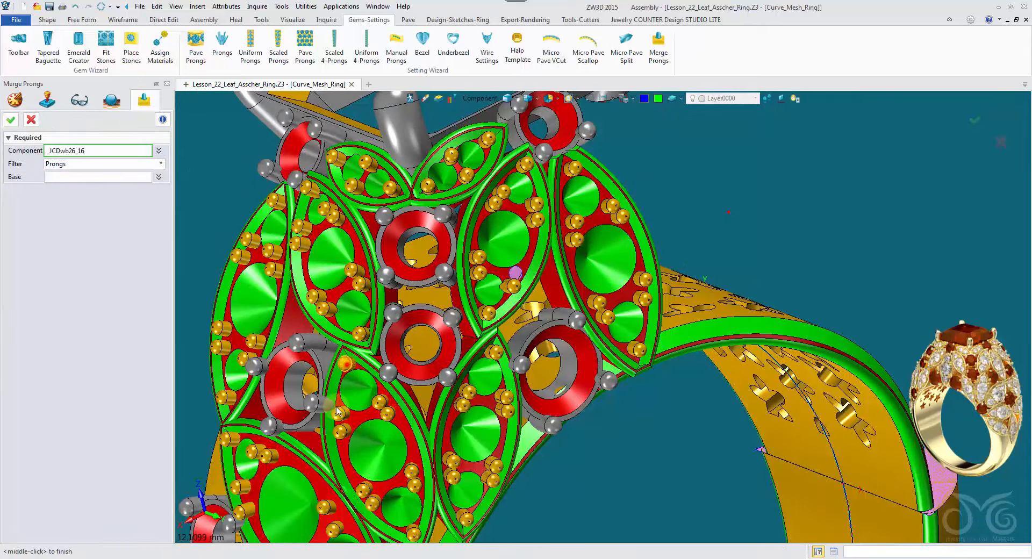
{"action": "middle_click", "coordinate": [413, 476]}
{"action": "left_click", "coordinate": [367, 430]}
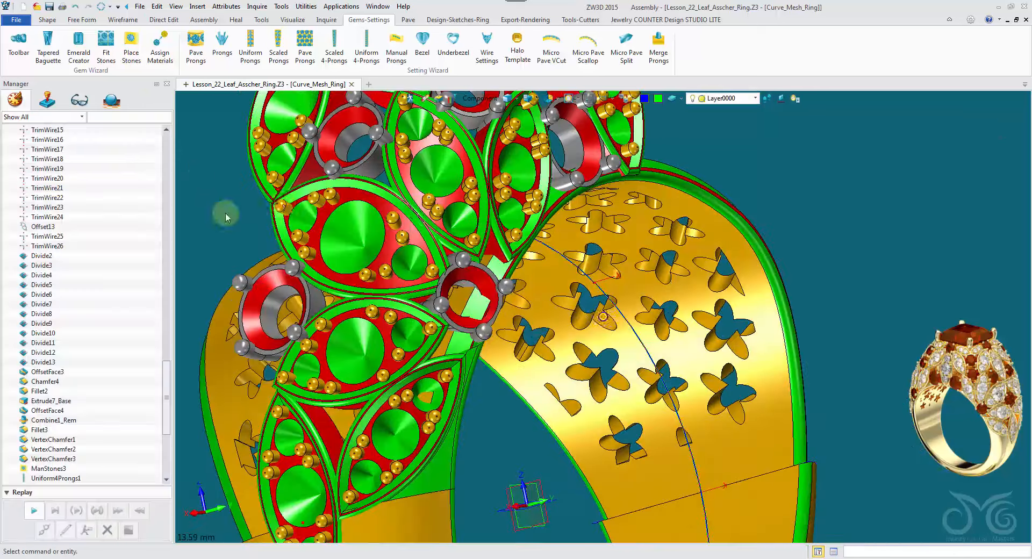
Merge the prongs on the wide leaf just above the two lower round settings into that leaf.
{"action": "middle_click", "coordinate": [224, 212]}
{"action": "left_click", "coordinate": [215, 223]}
{"action": "scroll", "coordinate": [304, 258], "scroll_direction": "up", "scroll_amount": 3}
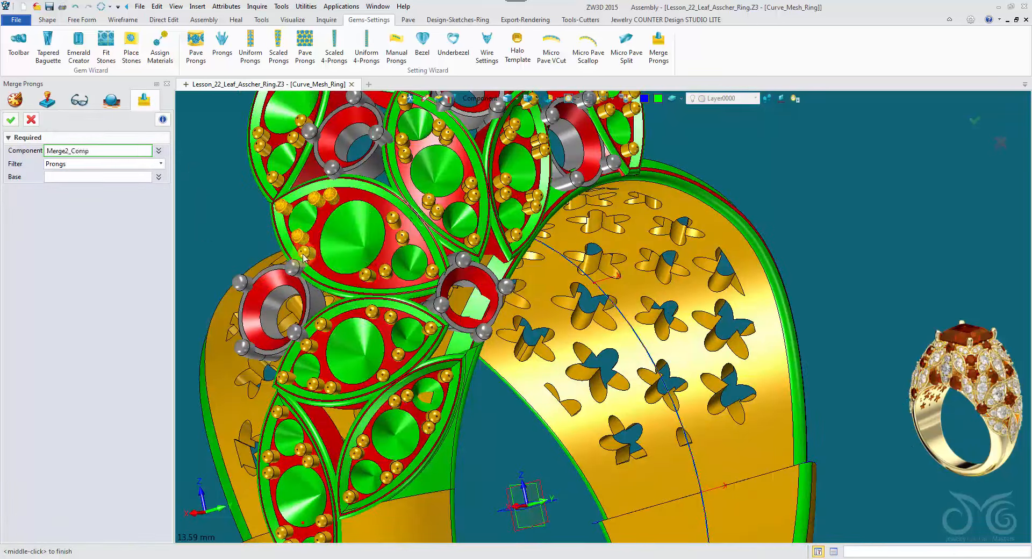
{"action": "left_click", "coordinate": [324, 220]}
{"action": "middle_click", "coordinate": [230, 214]}
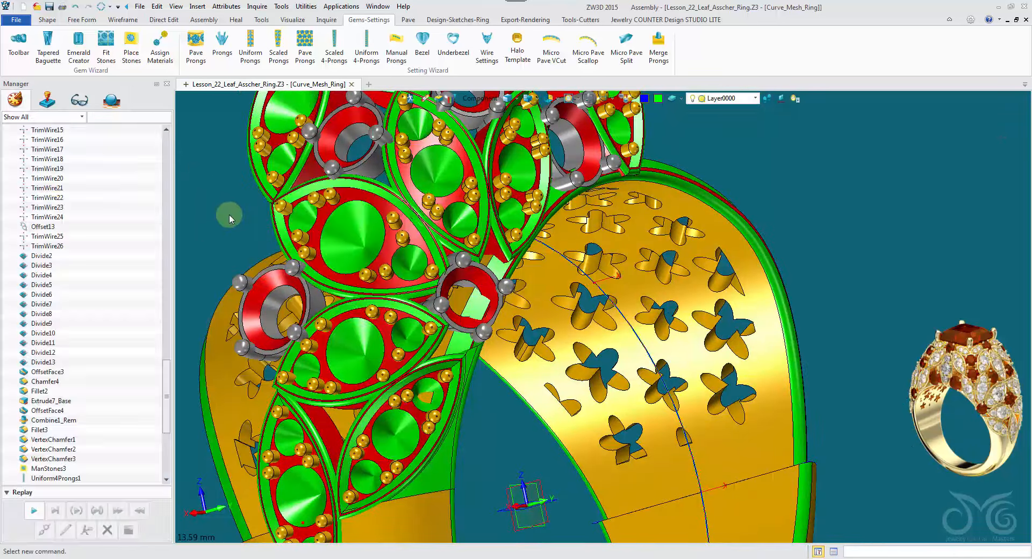
Merge the prongs on the horizontal leaf lying between the two lower round settings into that leaf.
{"action": "middle_click", "coordinate": [230, 214]}
{"action": "left_click", "coordinate": [288, 382]}
{"action": "middle_click", "coordinate": [400, 357]}
{"action": "left_click", "coordinate": [398, 357]}
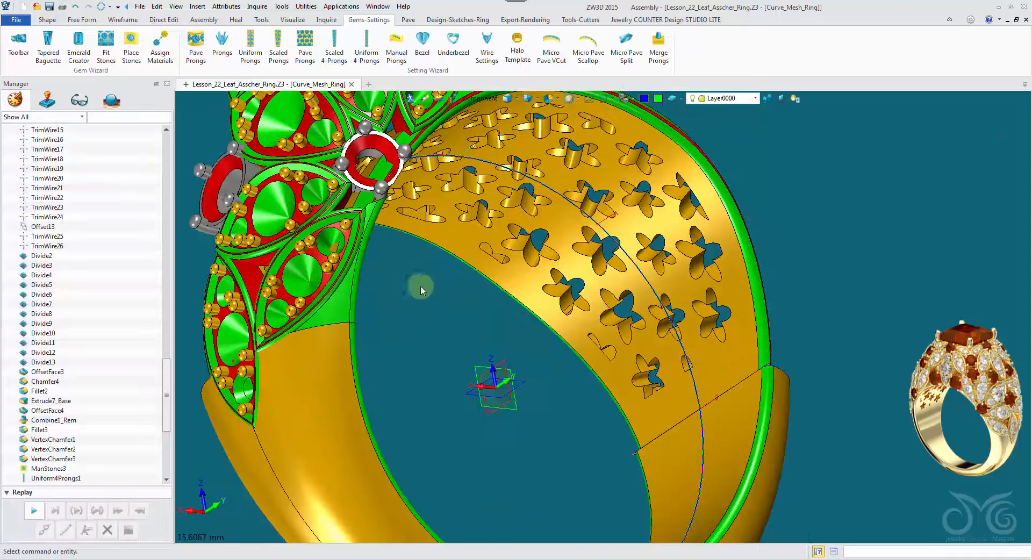
Merge the ten prongs on the slanted lower leaf nearest the finger opening into its leaf base.
{"action": "middle_click", "coordinate": [405, 276]}
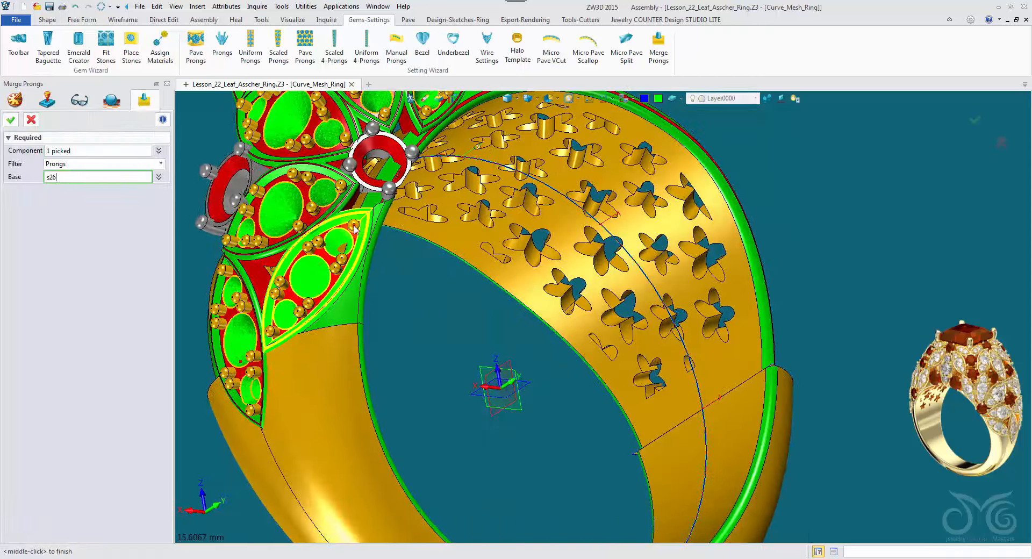
{"action": "left_click", "coordinate": [33, 123]}
{"action": "middle_click", "coordinate": [385, 261]}
{"action": "left_click", "coordinate": [352, 225]}
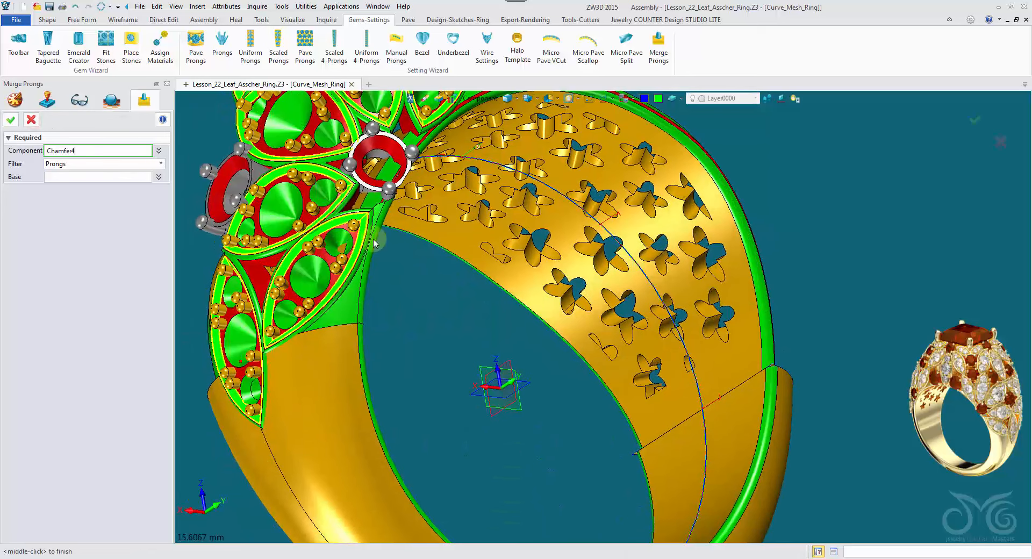
{"action": "left_click", "coordinate": [318, 242]}
{"action": "left_click", "coordinate": [309, 246]}
{"action": "left_click", "coordinate": [336, 266]}
{"action": "left_click", "coordinate": [279, 282]}
{"action": "left_click", "coordinate": [276, 293]}
{"action": "left_click", "coordinate": [272, 331]}
{"action": "left_click", "coordinate": [299, 311]}
{"action": "middle_click", "coordinate": [369, 305]}
{"action": "left_click", "coordinate": [369, 305]}
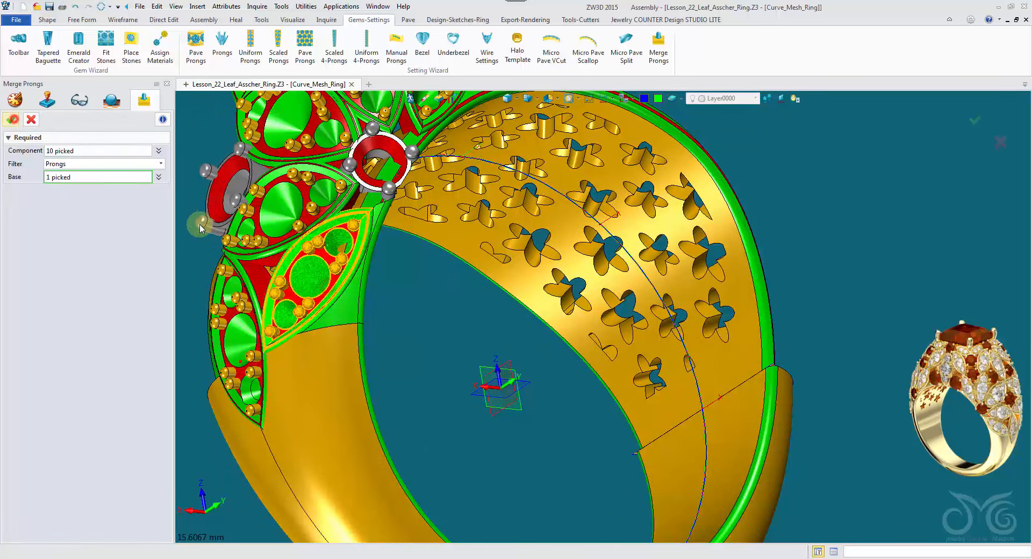
{"action": "left_click", "coordinate": [11, 120]}
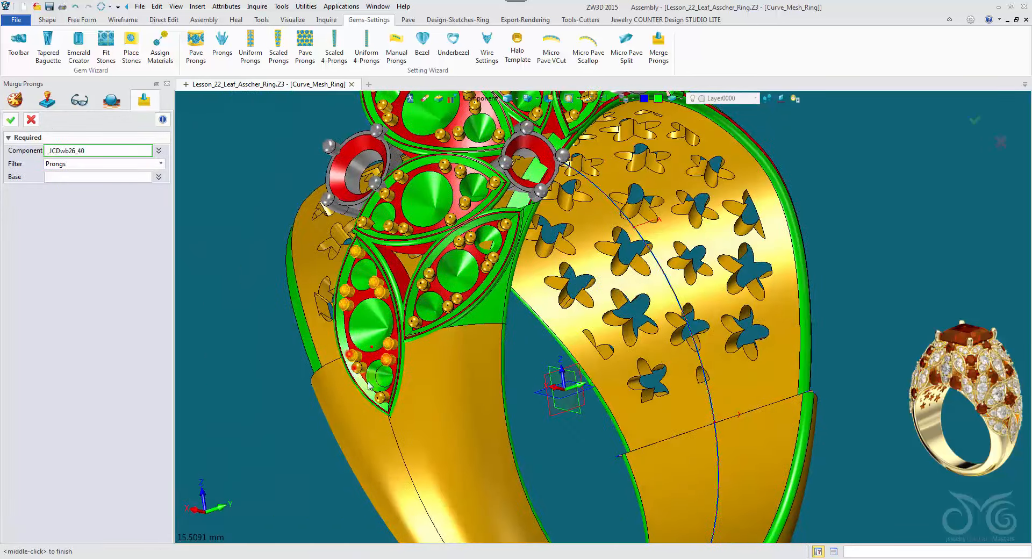
Merge the prongs on the lowest pointed leaf at the start of the plain shank into that leaf.
{"action": "left_click", "coordinate": [341, 340]}
{"action": "left_click", "coordinate": [10, 119]}
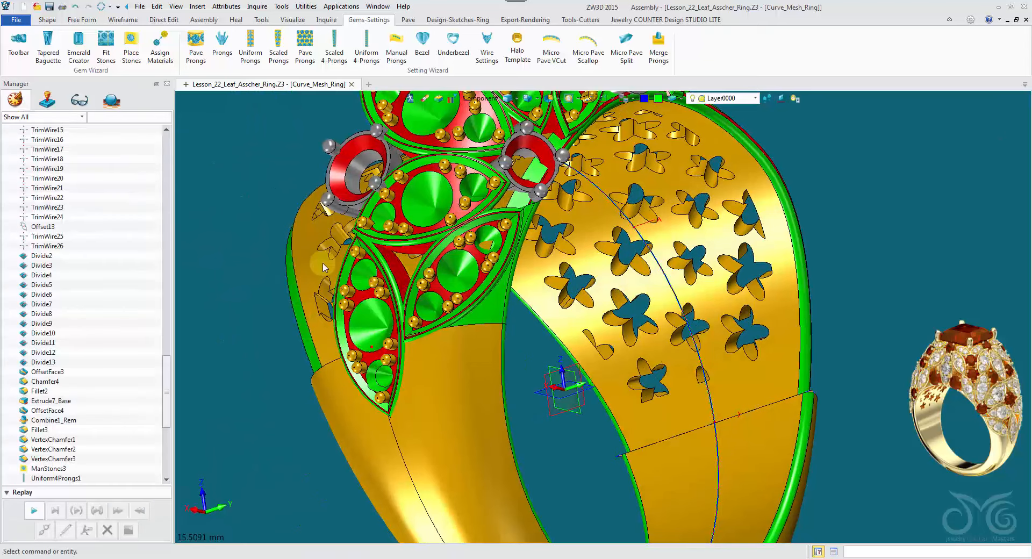
Limit picking to shapes and examine the green rail's edges beside the round setting and pierced inner band.
{"action": "left_click", "coordinate": [475, 101]}
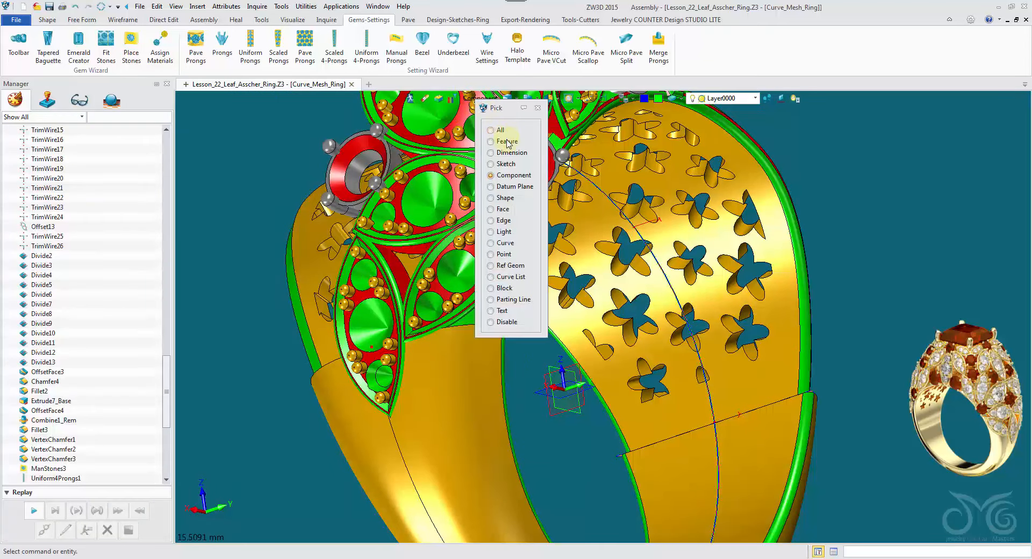
{"action": "left_click", "coordinate": [506, 198]}
{"action": "right_click_drag", "start_coordinate": [433, 202], "coordinate": [402, 343]}
{"action": "right_click_drag", "start_coordinate": [569, 179], "coordinate": [510, 228]}
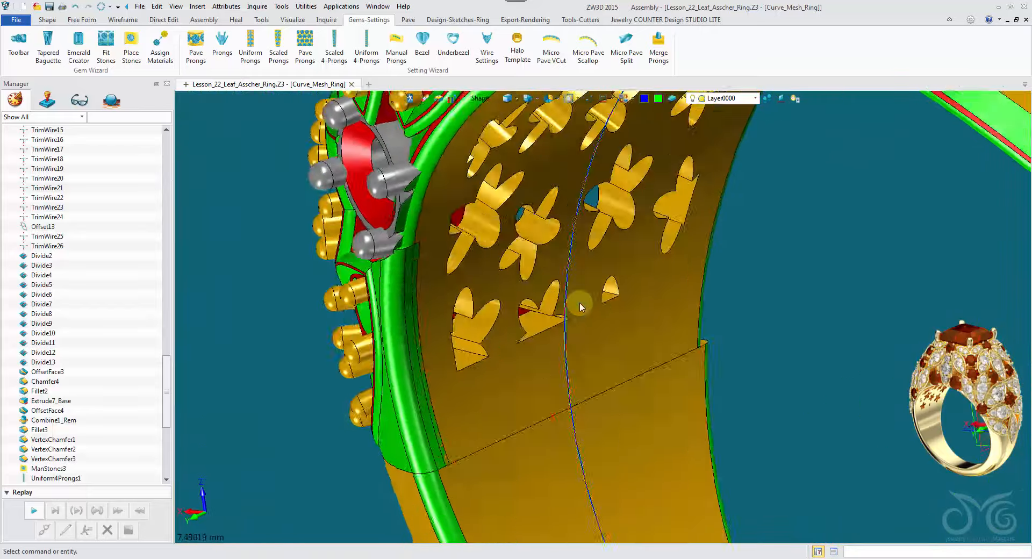
{"action": "left_click", "coordinate": [604, 323]}
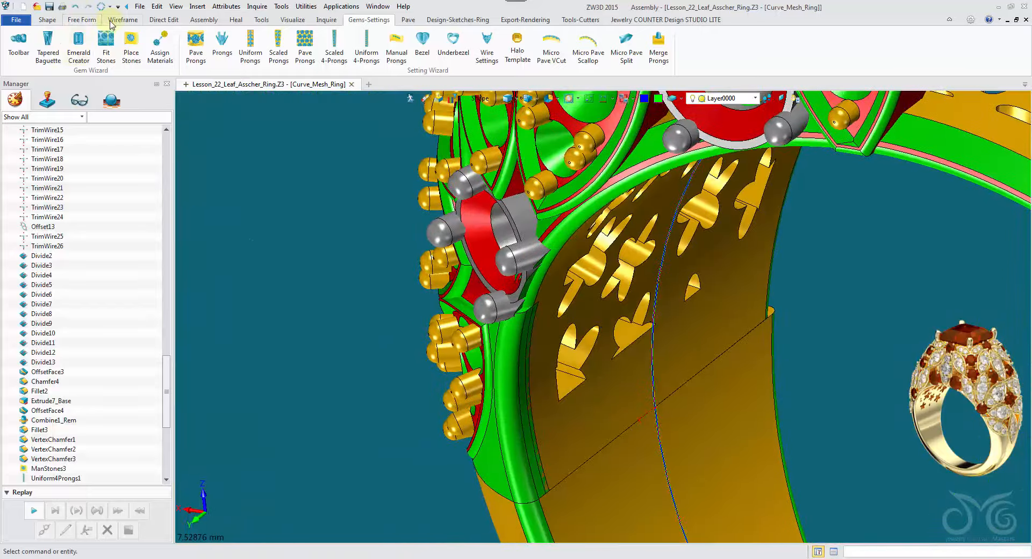
Start a fillet on the green rail's notch edges beneath the round setting's prong, with a radius of 0.05.
{"action": "left_click", "coordinate": [113, 19]}
{"action": "left_click", "coordinate": [47, 20]}
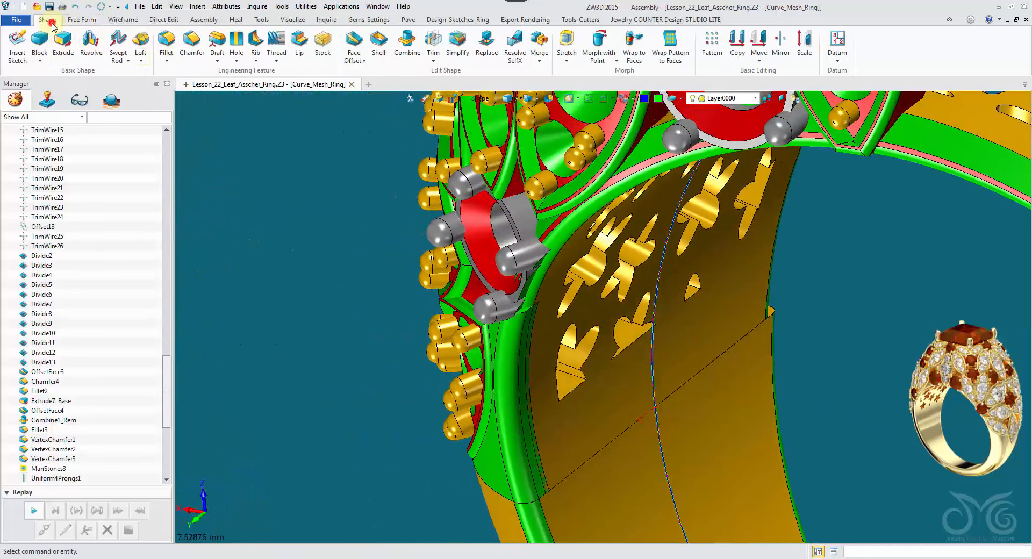
{"action": "left_click", "coordinate": [167, 40]}
{"action": "scroll", "coordinate": [592, 201], "scroll_direction": "up", "scroll_amount": 3}
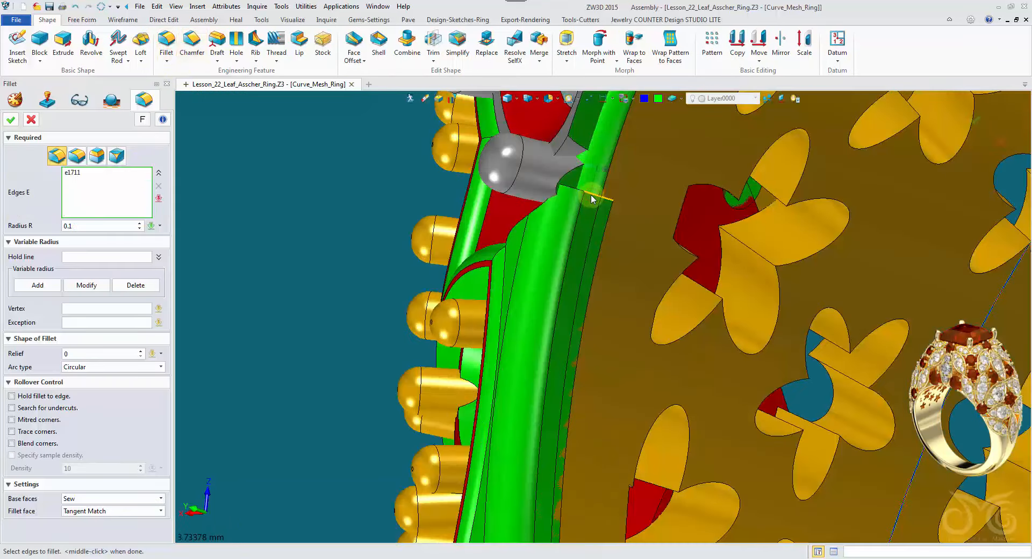
{"action": "right_click_drag", "start_coordinate": [575, 190], "coordinate": [587, 218]}
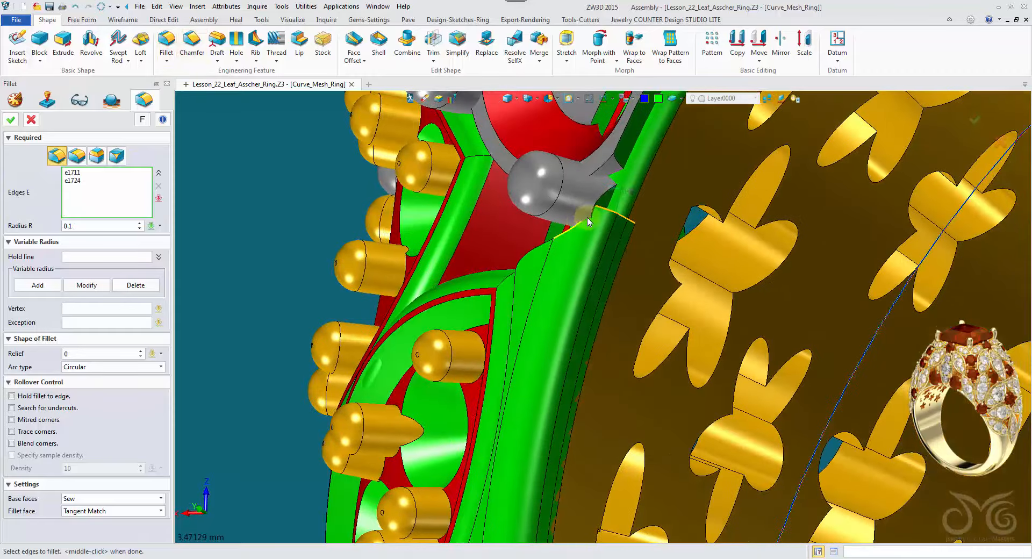
{"action": "left_click", "coordinate": [507, 99]}
{"action": "scroll", "coordinate": [593, 209], "scroll_direction": "up", "scroll_amount": 5}
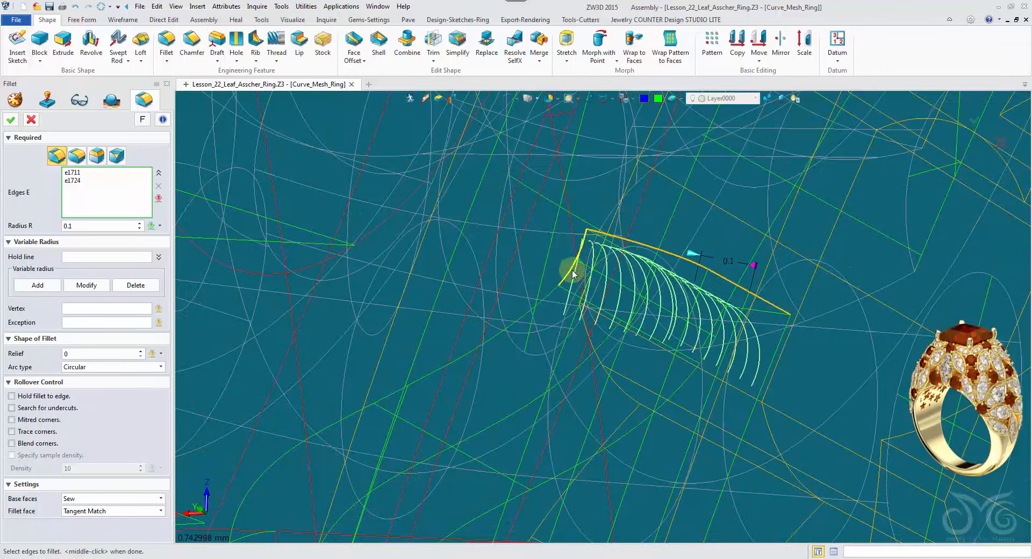
{"action": "right_click_drag", "start_coordinate": [556, 298], "coordinate": [530, 390]}
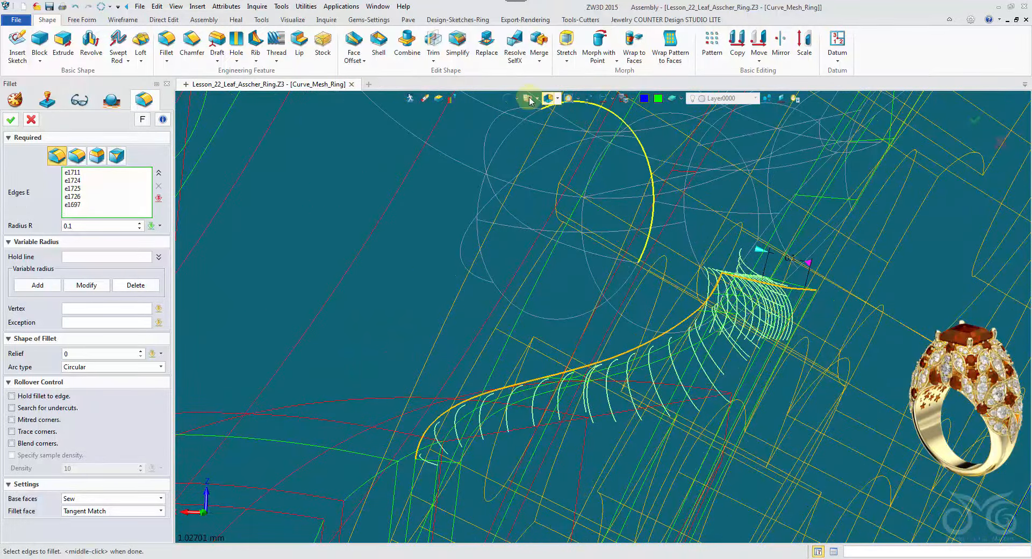
{"action": "left_click", "coordinate": [528, 98]}
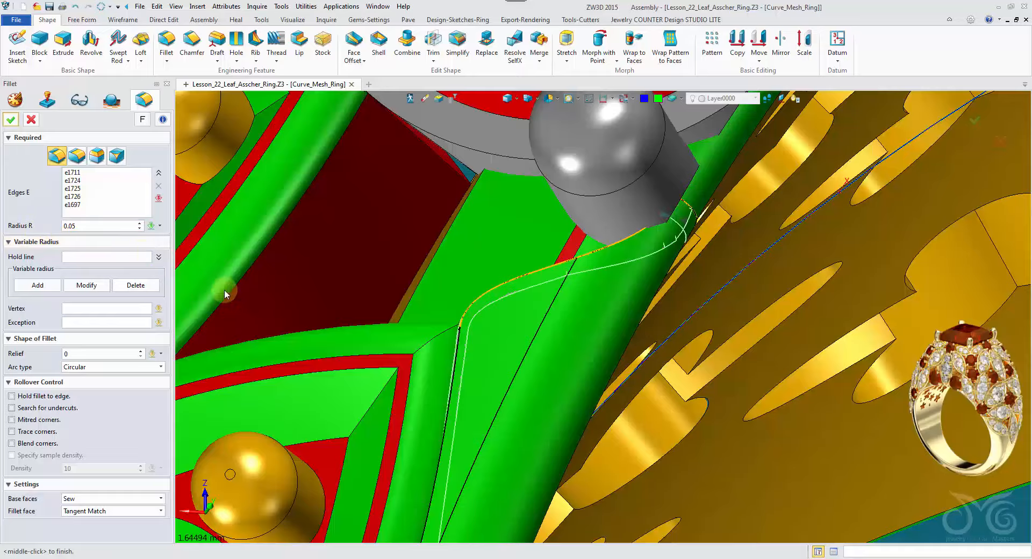
{"action": "scroll", "coordinate": [224, 290], "scroll_direction": "down", "scroll_amount": 5}
{"action": "mouse_move", "coordinate": [252, 306]}
{"action": "right_mouse_down"}
{"action": "mouse_move", "coordinate": [219, 296]}
{"action": "mouse_move", "coordinate": [270, 314]}
{"action": "right_mouse_up"}
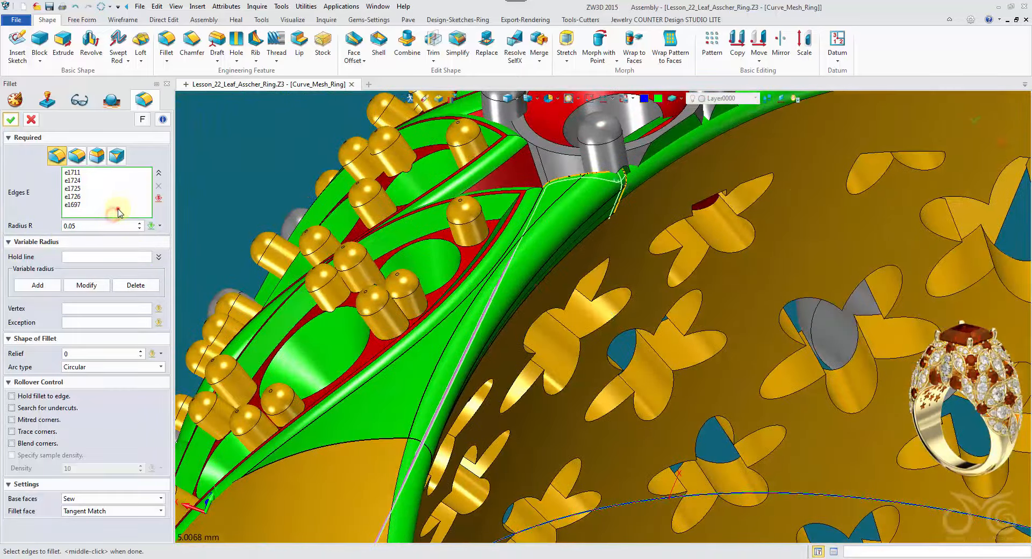
{"action": "left_click", "coordinate": [458, 328]}
{"action": "right_click_drag", "start_coordinate": [458, 331], "coordinate": [492, 345]}
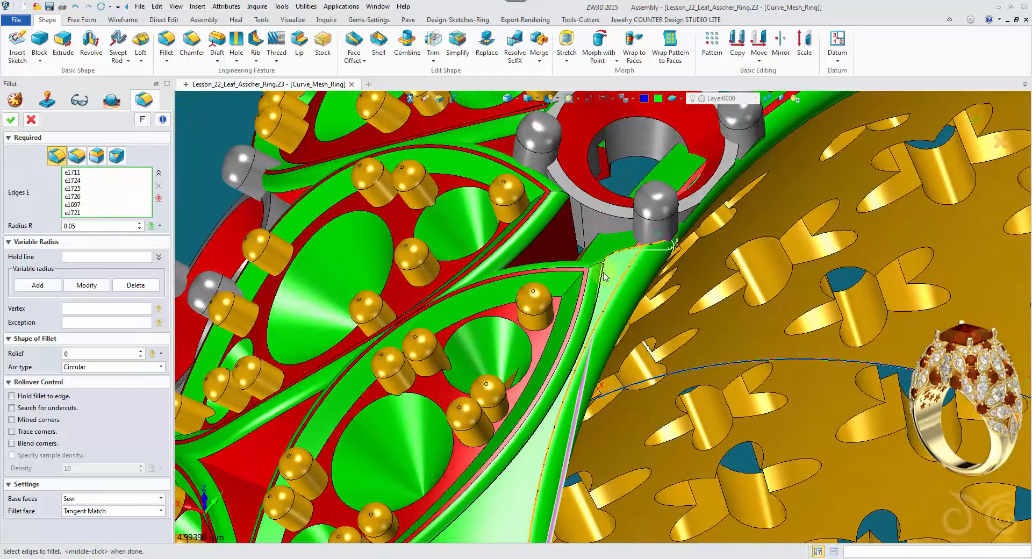
{"action": "left_click", "coordinate": [603, 275]}
{"action": "right_click_drag", "start_coordinate": [603, 276], "coordinate": [140, 267]}
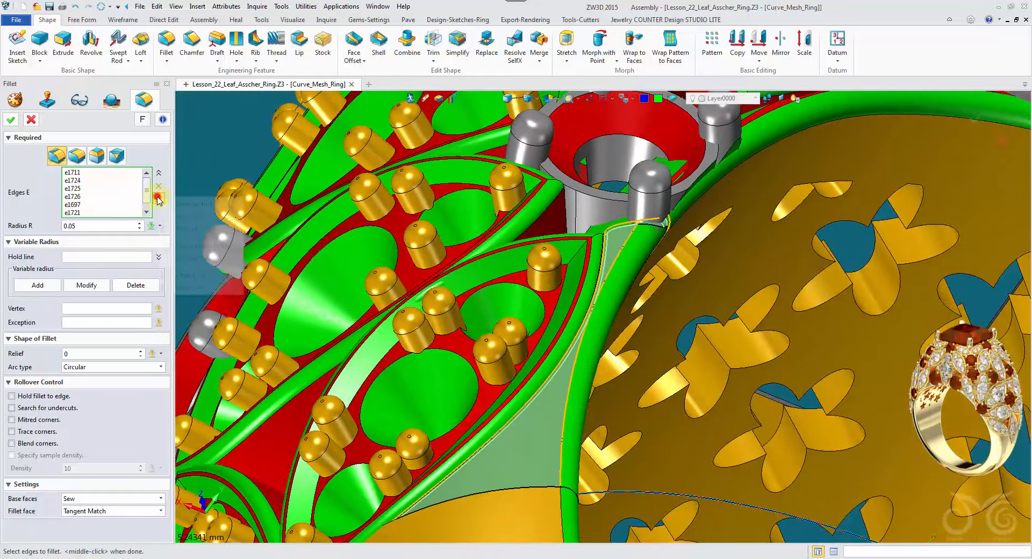
{"action": "left_click", "coordinate": [189, 277]}
{"action": "left_click", "coordinate": [158, 199]}
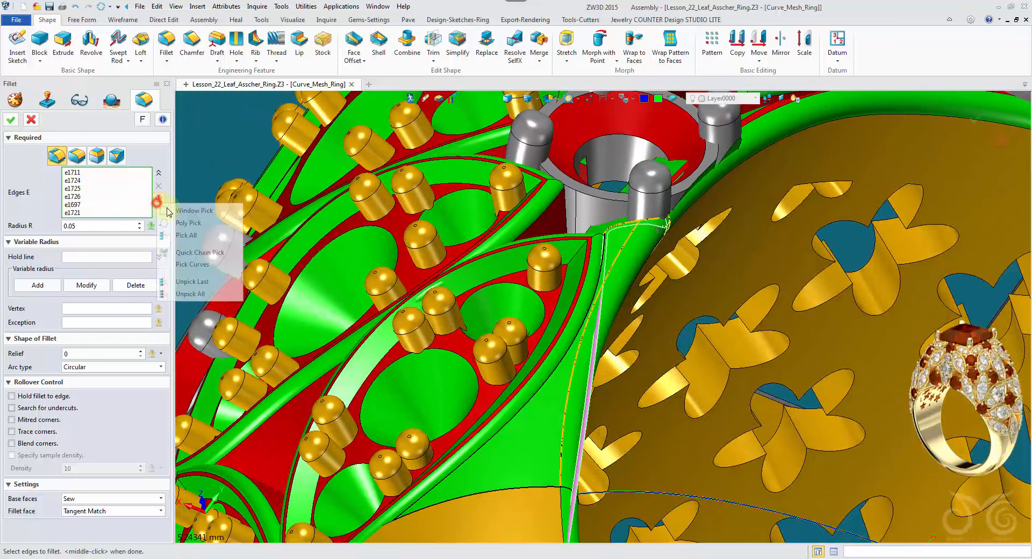
{"action": "left_click", "coordinate": [201, 277]}
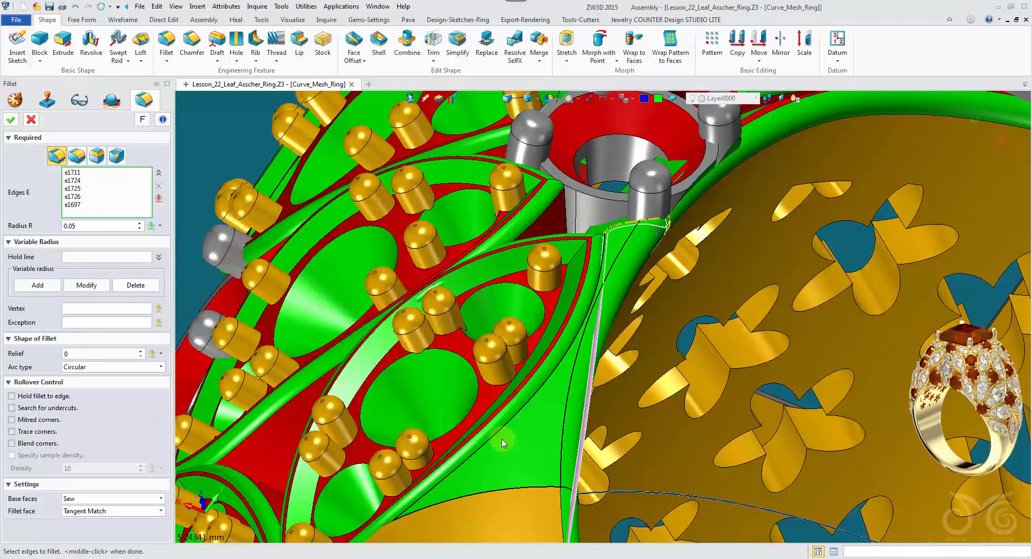
Add the remaining notch edge toward the pierced inner band and complete the 0.05 fillet.
{"action": "right_click_drag", "start_coordinate": [500, 440], "coordinate": [378, 309]}
{"action": "scroll", "coordinate": [640, 396], "scroll_direction": "up", "scroll_amount": 8}
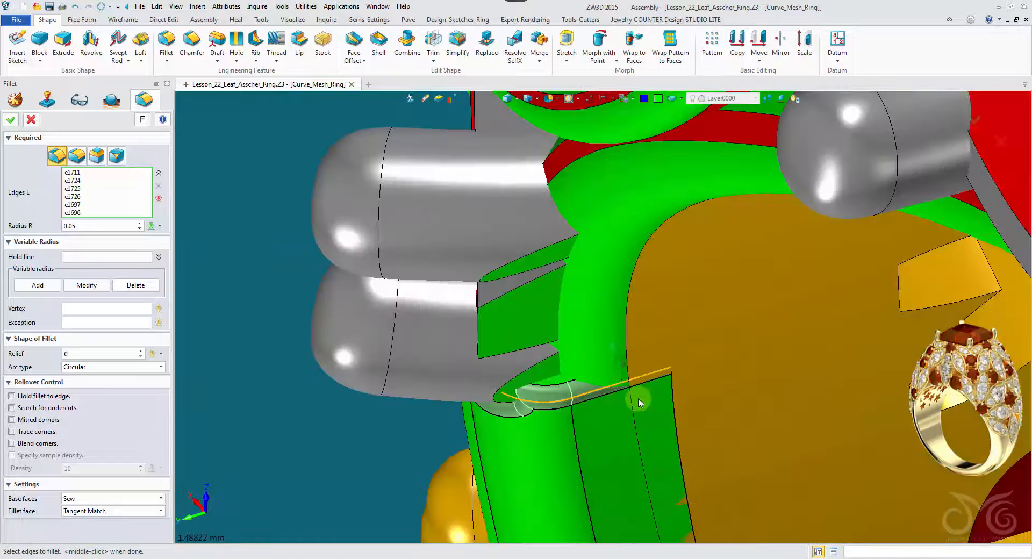
{"action": "scroll", "coordinate": [639, 395], "scroll_direction": "down", "scroll_amount": 5}
{"action": "right_click_drag", "start_coordinate": [640, 397], "coordinate": [344, 347]}
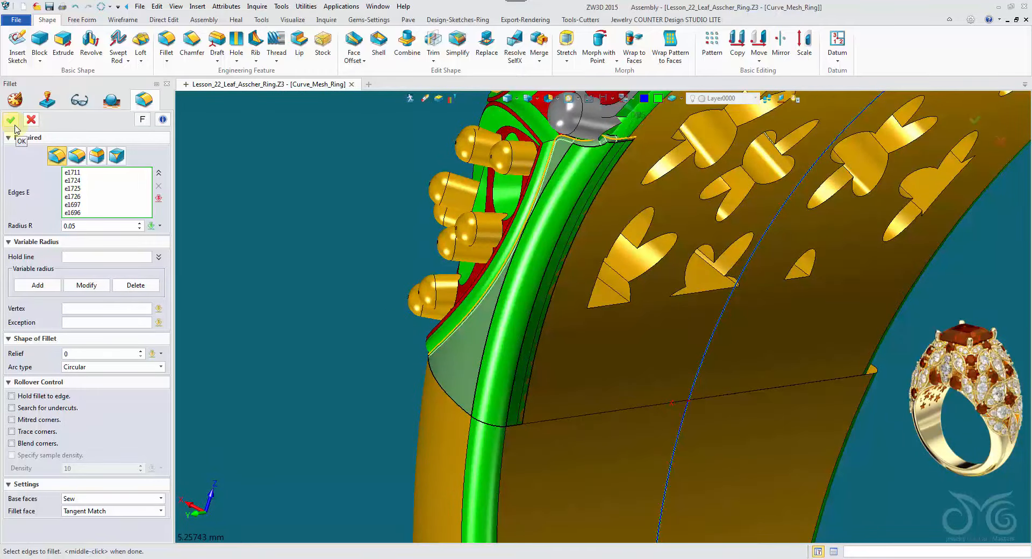
{"action": "left_click", "coordinate": [12, 121]}
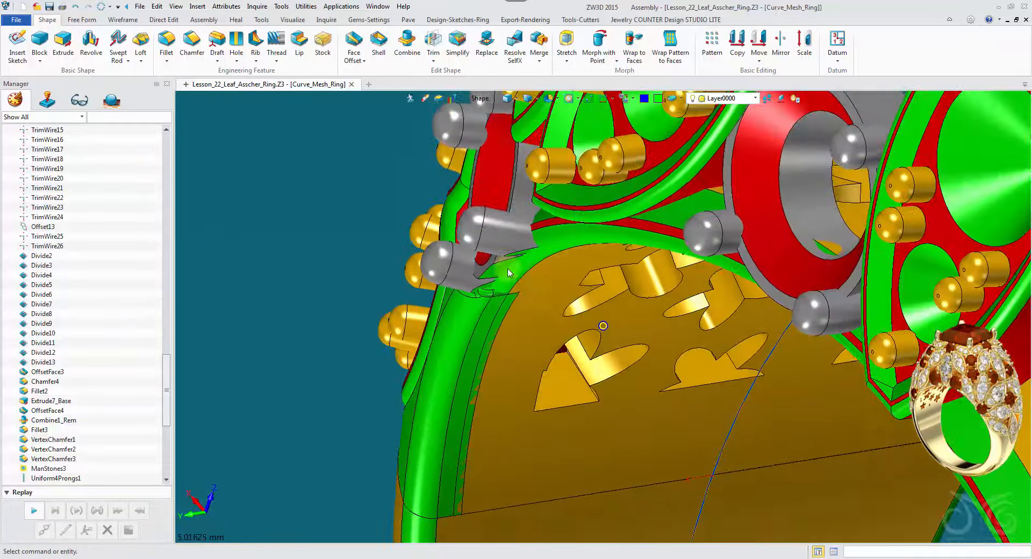
Show the Melee Stones layer.
{"action": "scroll", "coordinate": [516, 285], "scroll_direction": "up", "scroll_amount": 4}
{"action": "scroll", "coordinate": [478, 316], "scroll_direction": "down", "scroll_amount": 9}
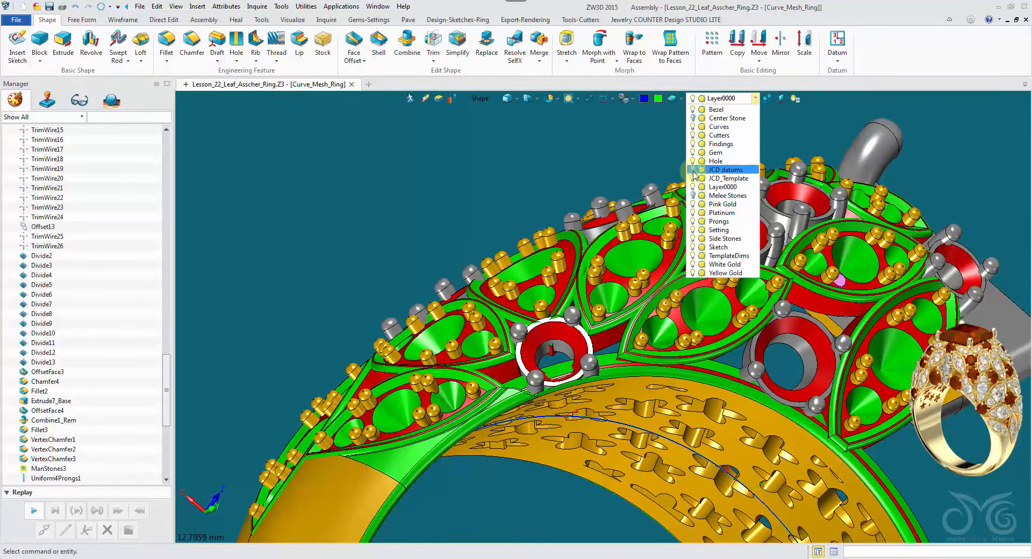
{"action": "left_click", "coordinate": [694, 196]}
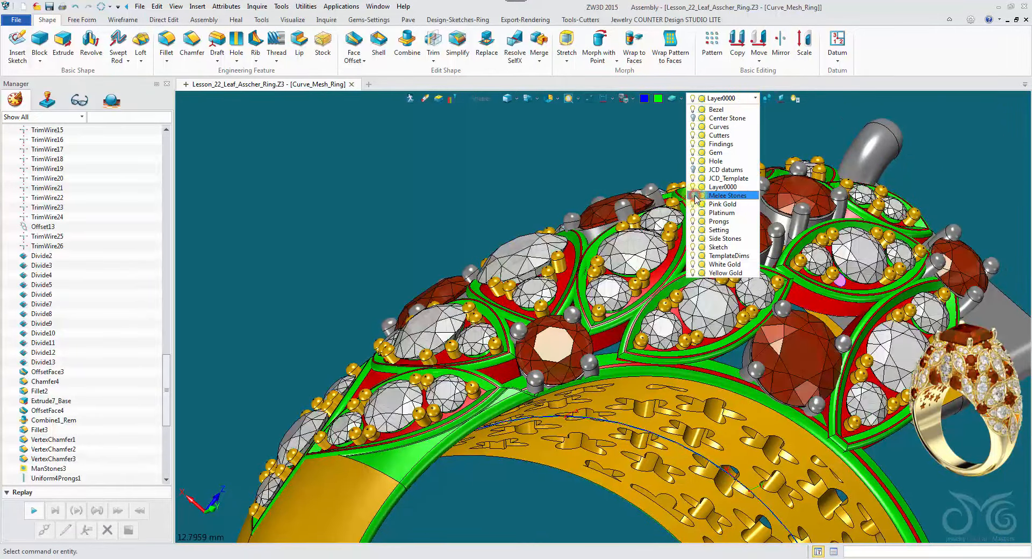
Place a pilot cutter on the red round stone beside the filleted rail and set its pavilion to -1.00 and girdle thickness to 0.05.
{"action": "left_click", "coordinate": [578, 20]}
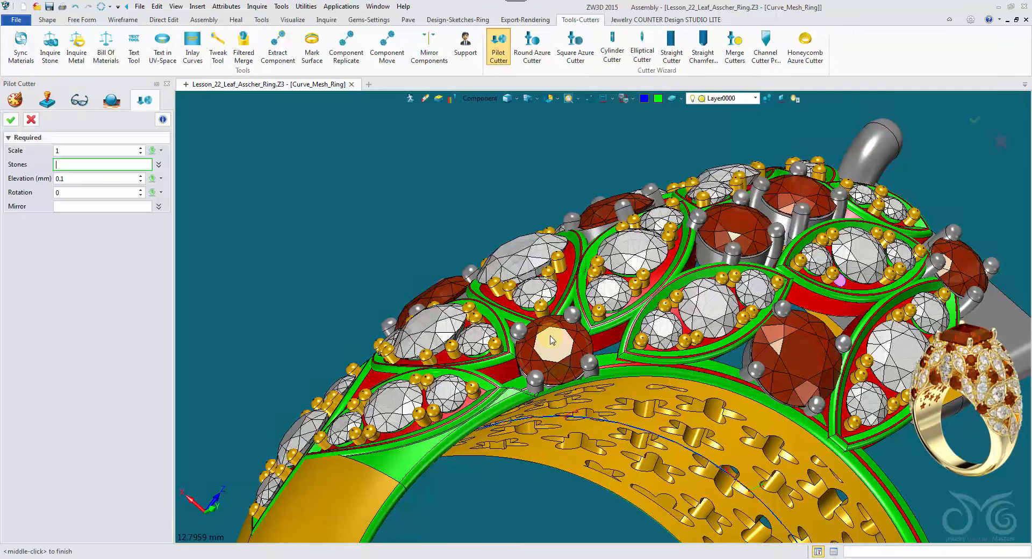
{"action": "right_click_drag", "start_coordinate": [550, 343], "coordinate": [258, 274]}
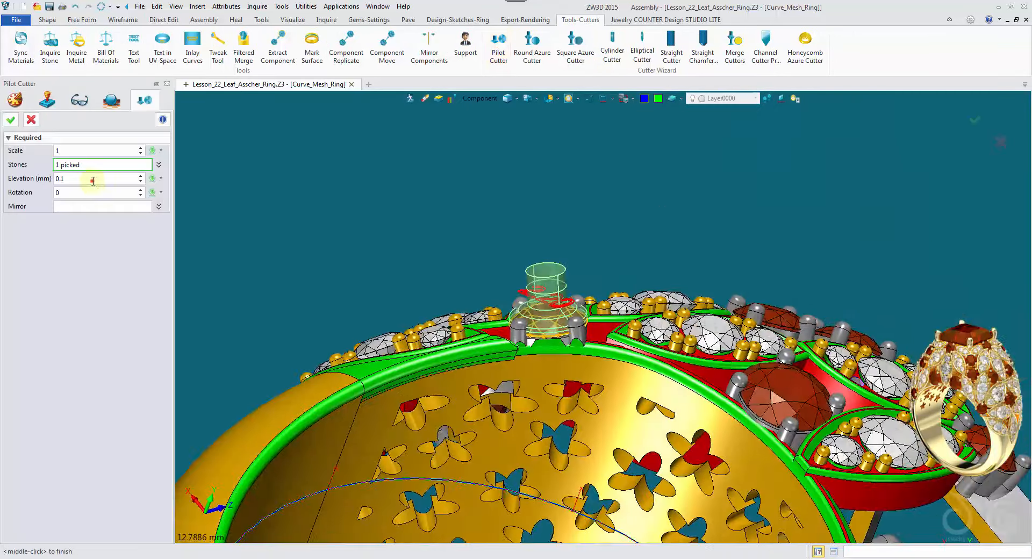
{"action": "left_click", "coordinate": [11, 120]}
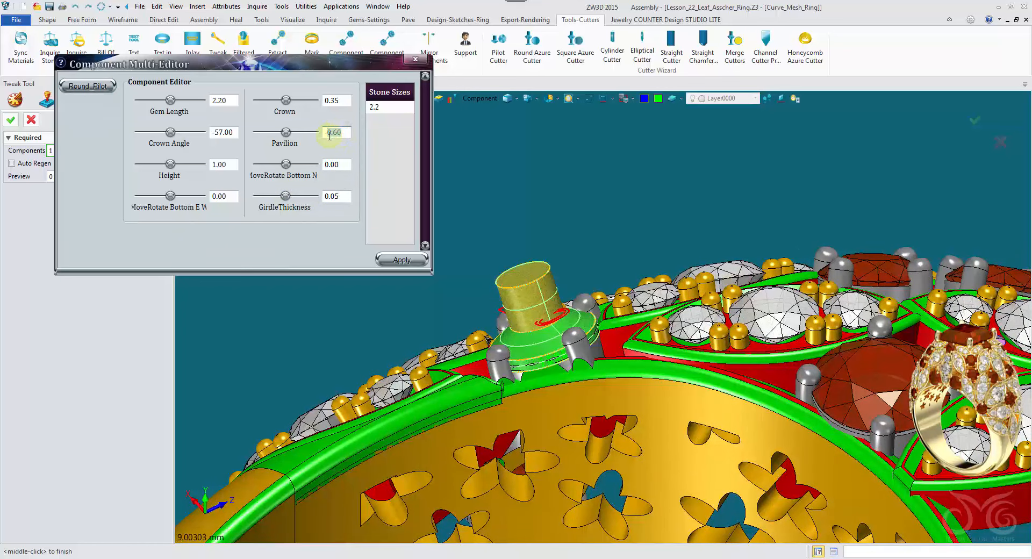
{"action": "left_click", "coordinate": [386, 261]}
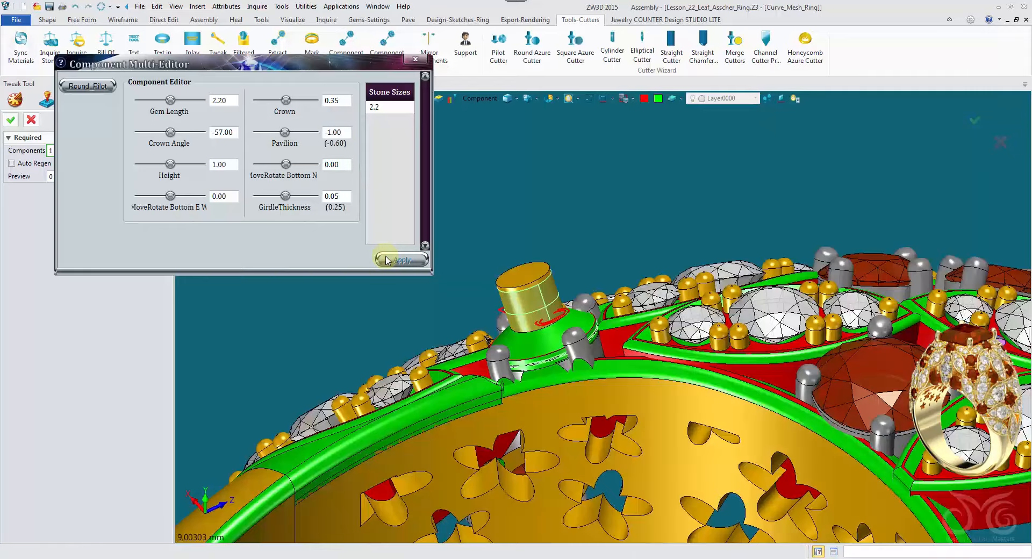
{"action": "left_click", "coordinate": [14, 119]}
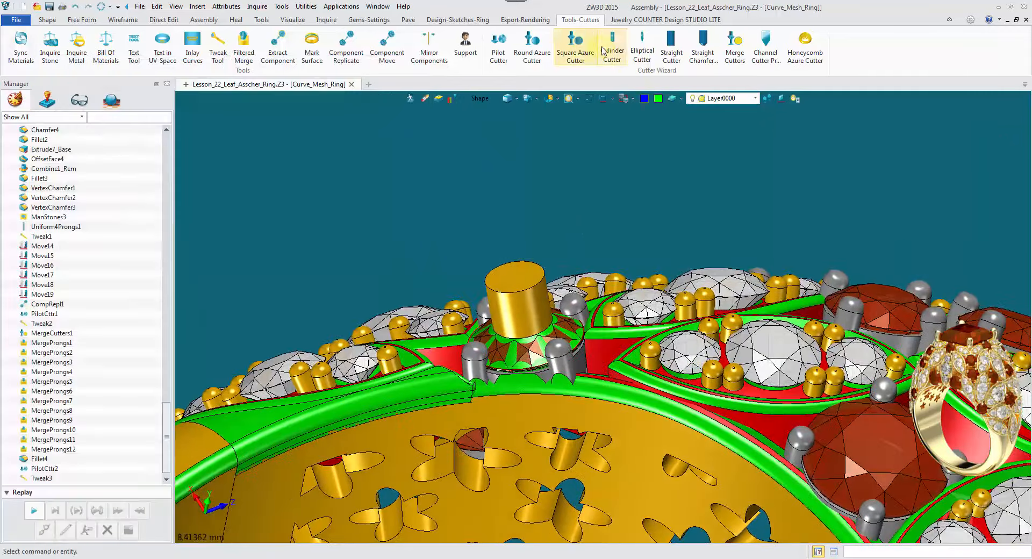
Merge the pilot cutter at that round stone into the pierced gold inner band as the base.
{"action": "left_click", "coordinate": [735, 47]}
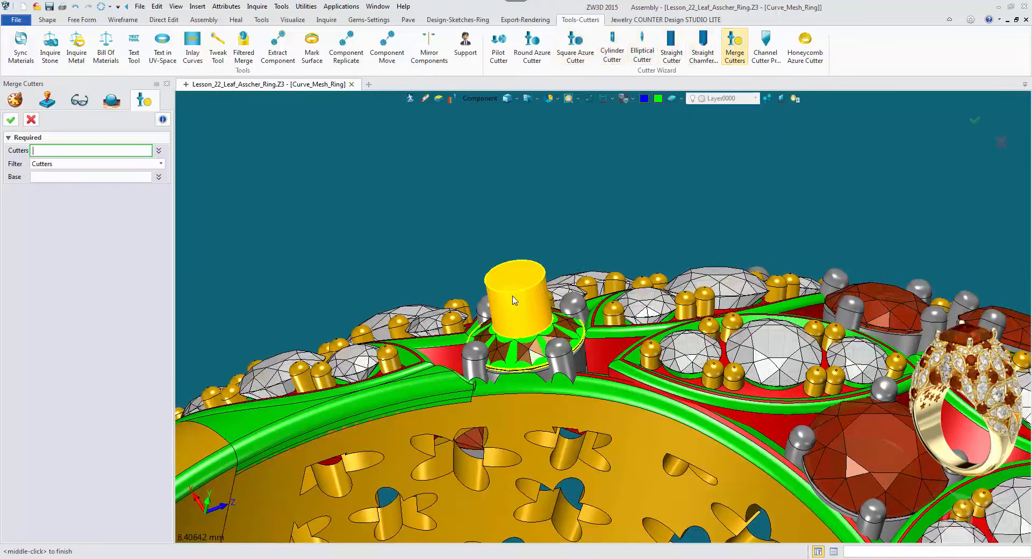
{"action": "left_click", "coordinate": [505, 302]}
{"action": "left_click", "coordinate": [489, 424]}
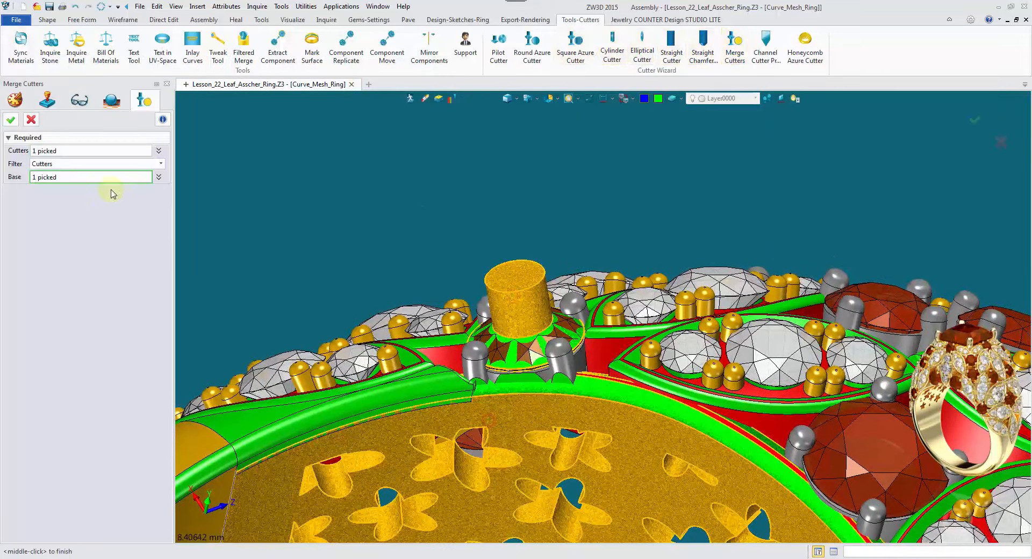
{"action": "left_click", "coordinate": [11, 120]}
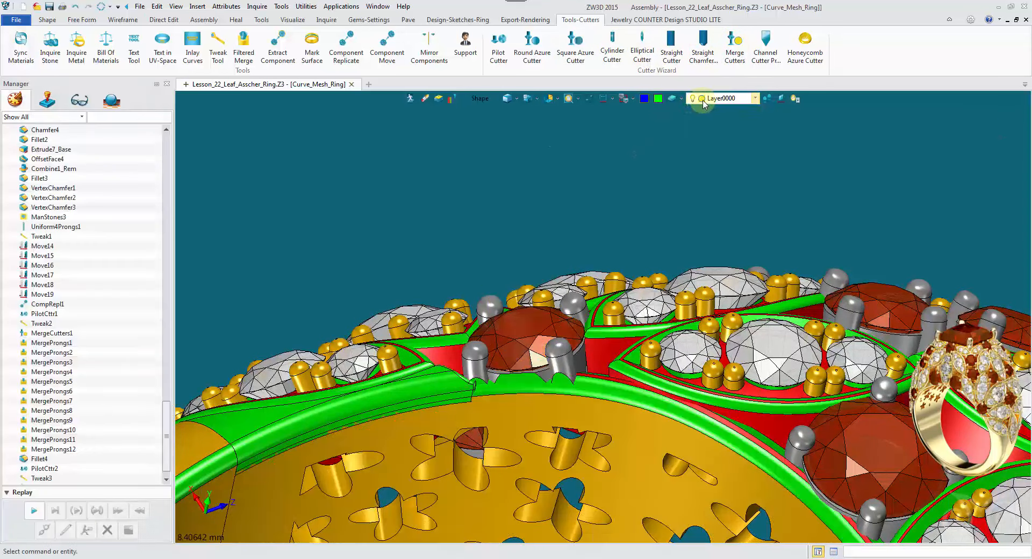
Hide the Melee Stones layer and save the ring file.
{"action": "left_click", "coordinate": [704, 99]}
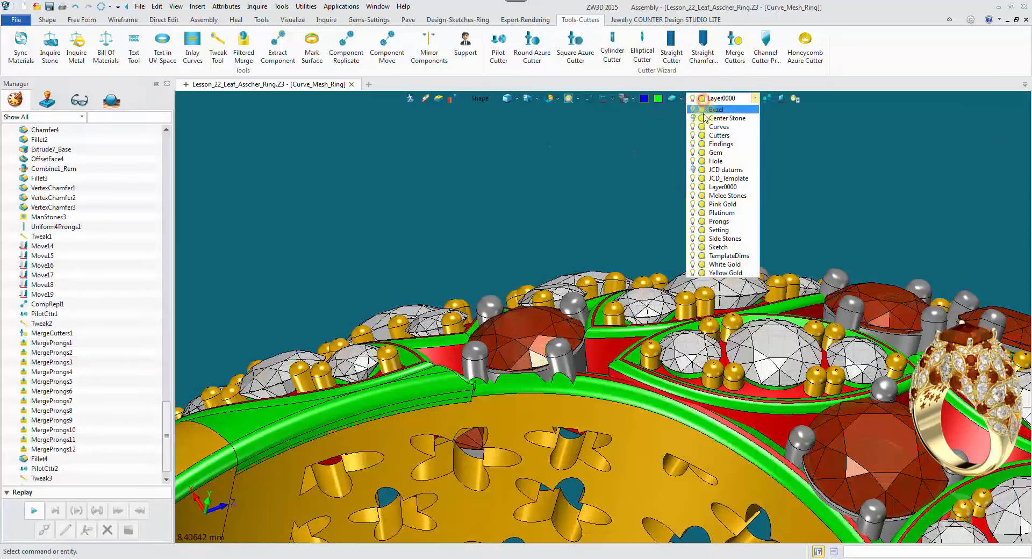
{"action": "left_click", "coordinate": [693, 196]}
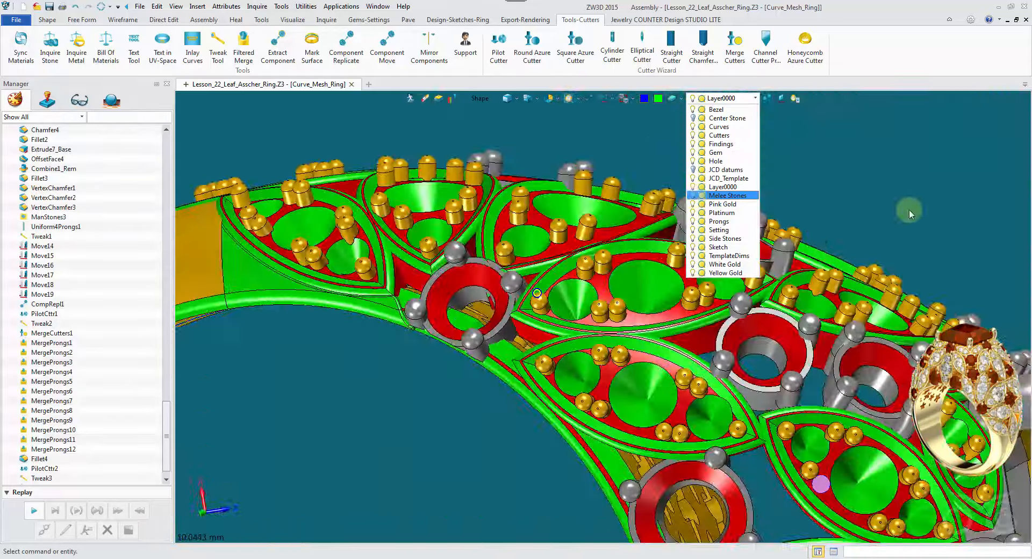
{"action": "left_click", "coordinate": [912, 210]}
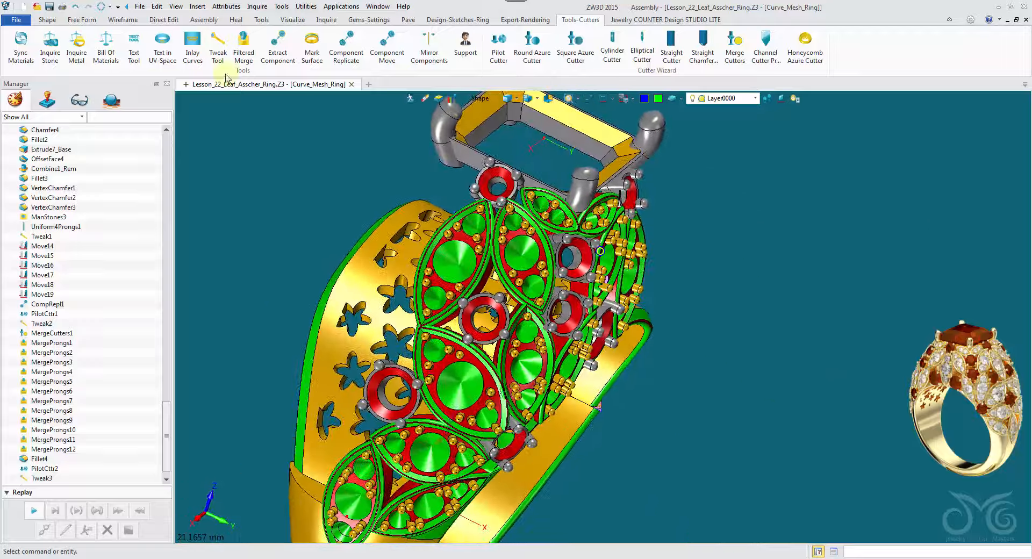
{"action": "left_click", "coordinate": [51, 7]}
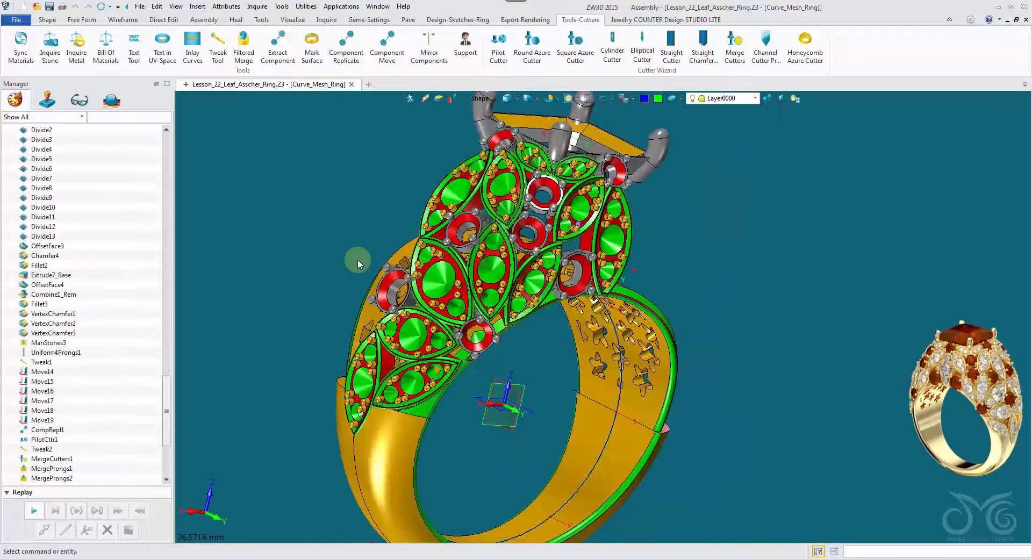
Group the history operations from Offset1 through Fillet2 into a history folder.
{"action": "scroll", "coordinate": [71, 357], "scroll_direction": "down", "scroll_amount": 1}
{"action": "scroll", "coordinate": [122, 368], "scroll_direction": "up", "scroll_amount": 3}
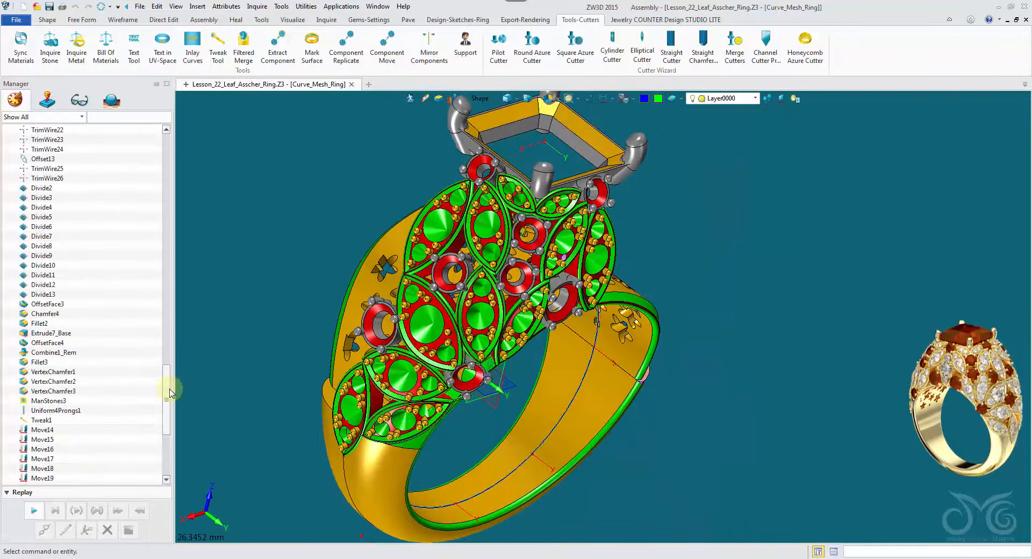
{"action": "left_click_drag", "start_coordinate": [170, 392], "coordinate": [166, 308]}
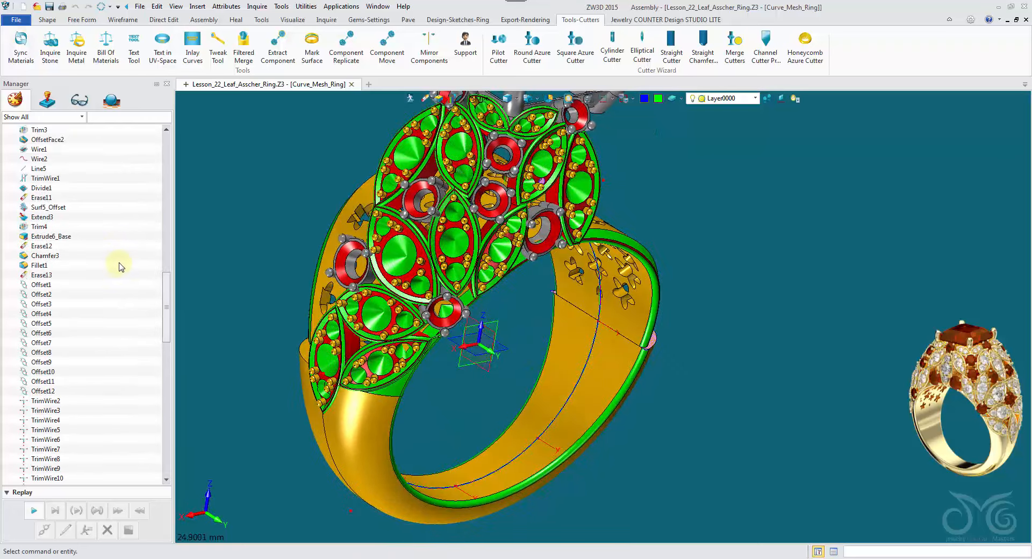
{"action": "scroll", "coordinate": [120, 266], "scroll_direction": "down", "scroll_amount": 3}
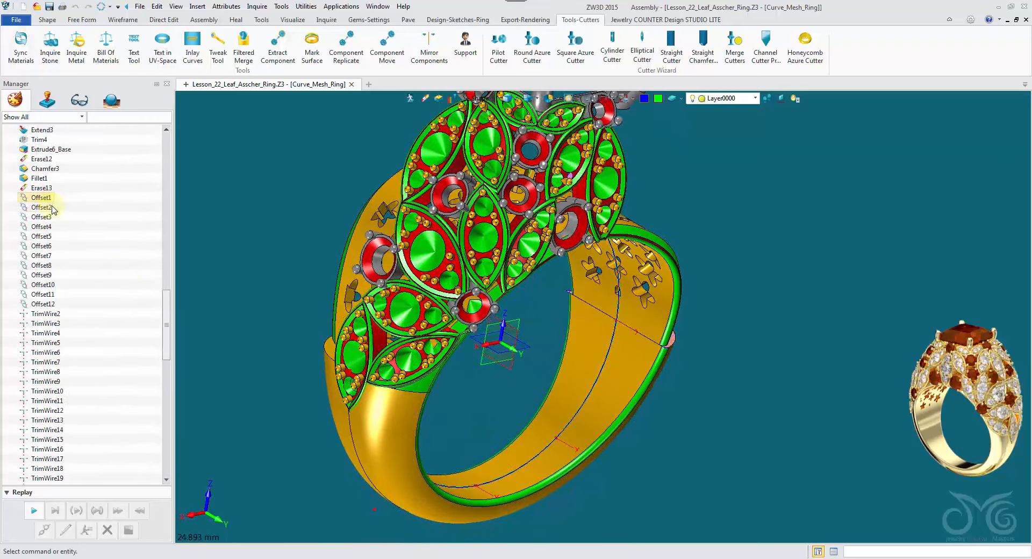
{"action": "scroll", "coordinate": [168, 333], "scroll_direction": "down", "scroll_amount": 11}
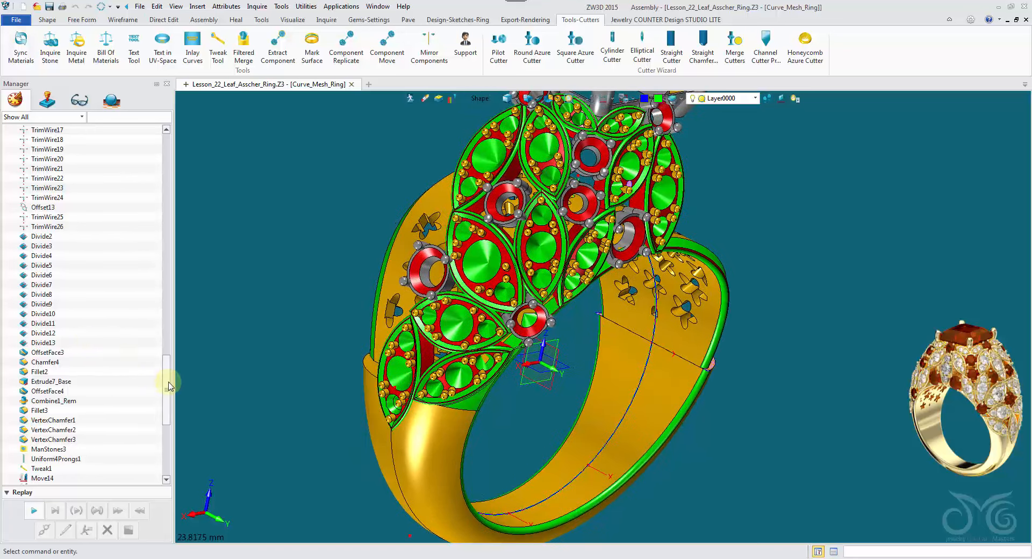
{"action": "scroll", "coordinate": [165, 371], "scroll_direction": "up", "scroll_amount": 3}
{"action": "right_click", "coordinate": [137, 237]}
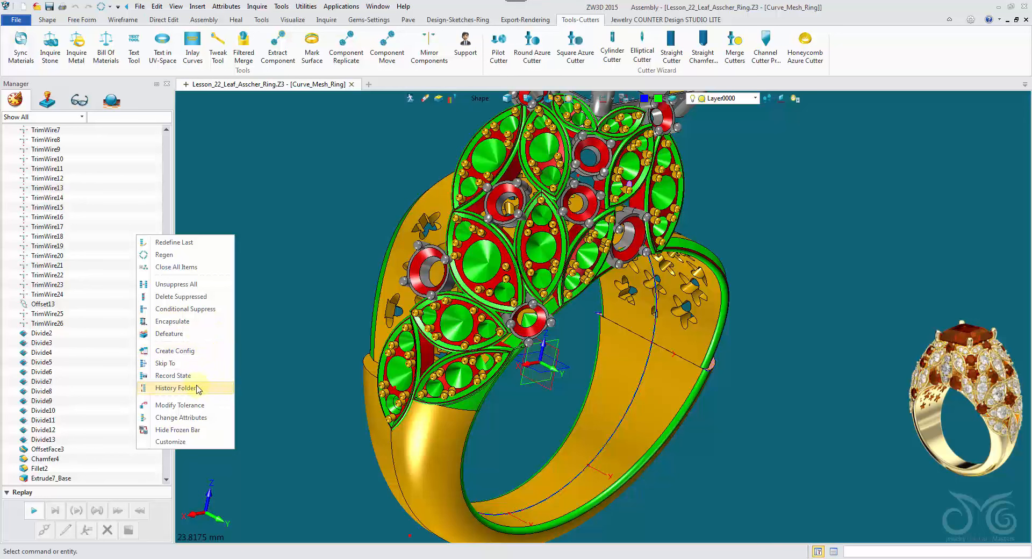
{"action": "right_click", "coordinate": [108, 259]}
{"action": "right_click", "coordinate": [110, 261]}
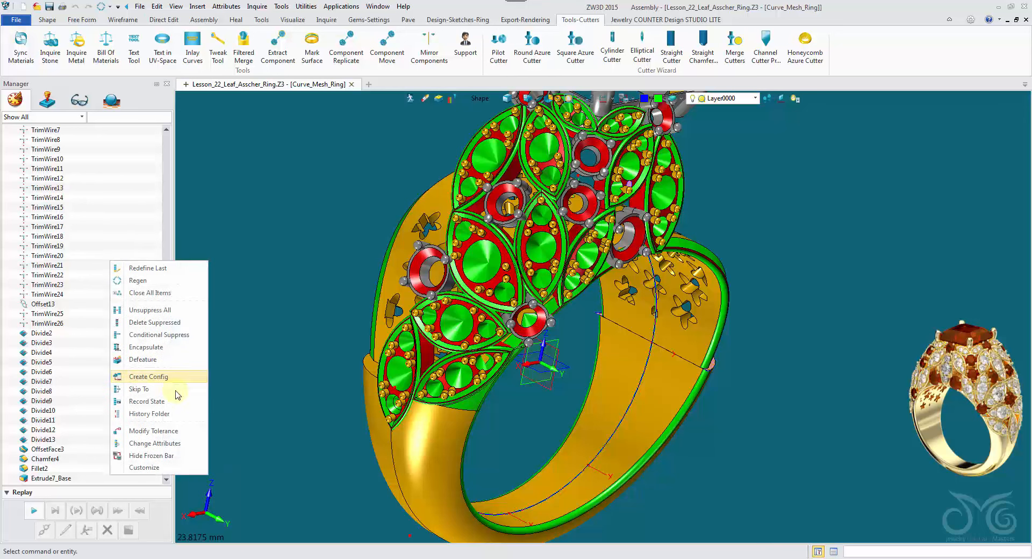
{"action": "left_click", "coordinate": [141, 414]}
{"action": "scroll", "coordinate": [85, 312], "scroll_direction": "up", "scroll_amount": 8}
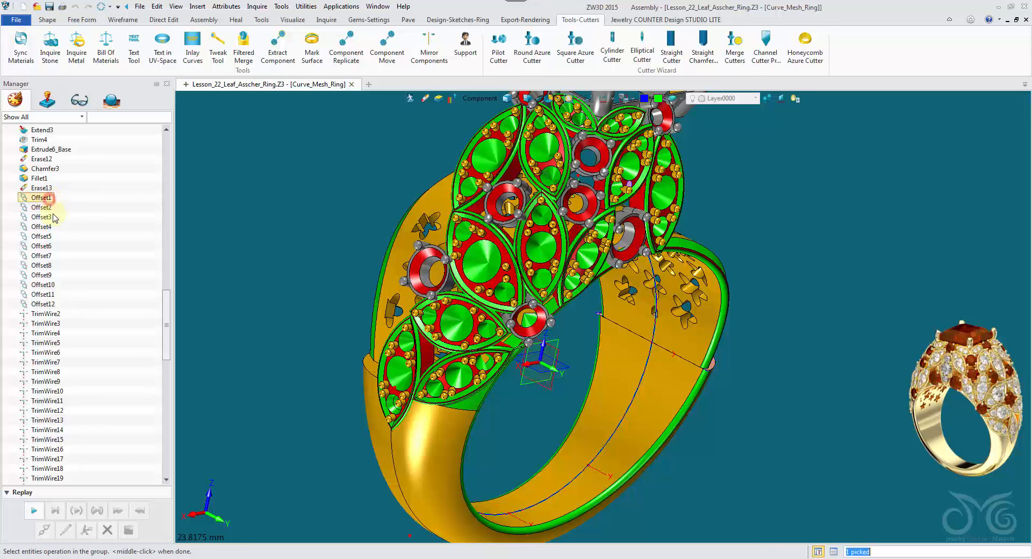
{"action": "scroll", "coordinate": [65, 275], "scroll_direction": "down", "scroll_amount": 13}
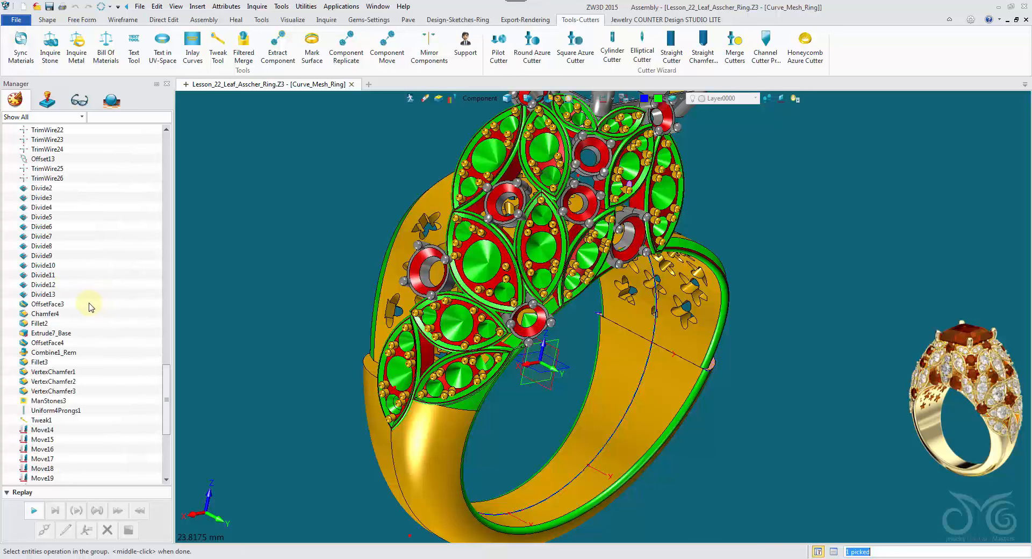
{"action": "left_click", "coordinate": [46, 324], "text": "shift"}
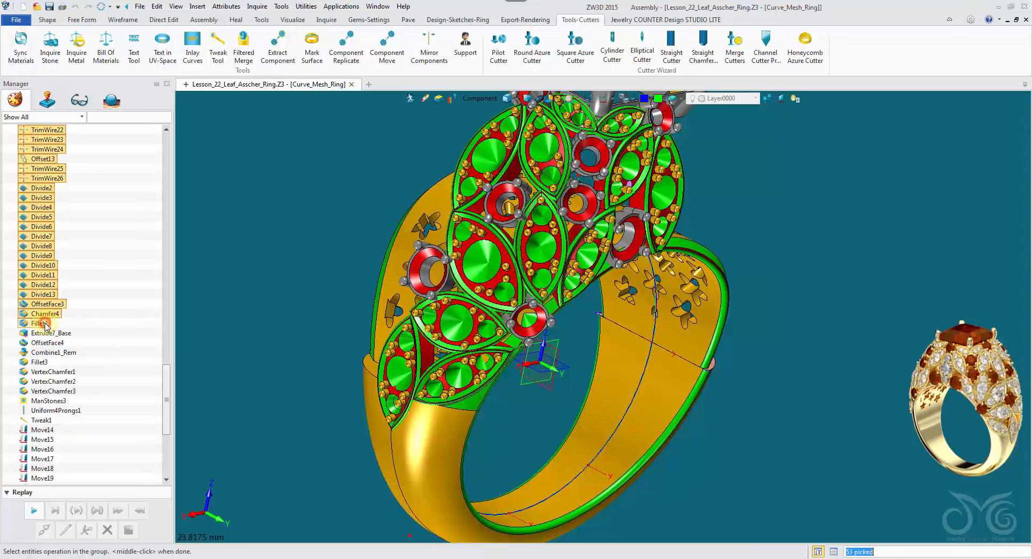
{"action": "middle_click", "coordinate": [120, 248]}
Collapse the new history folder and rename it with a name beginning with Leaf_In.
{"action": "scroll", "coordinate": [115, 260], "scroll_direction": "up", "scroll_amount": 5}
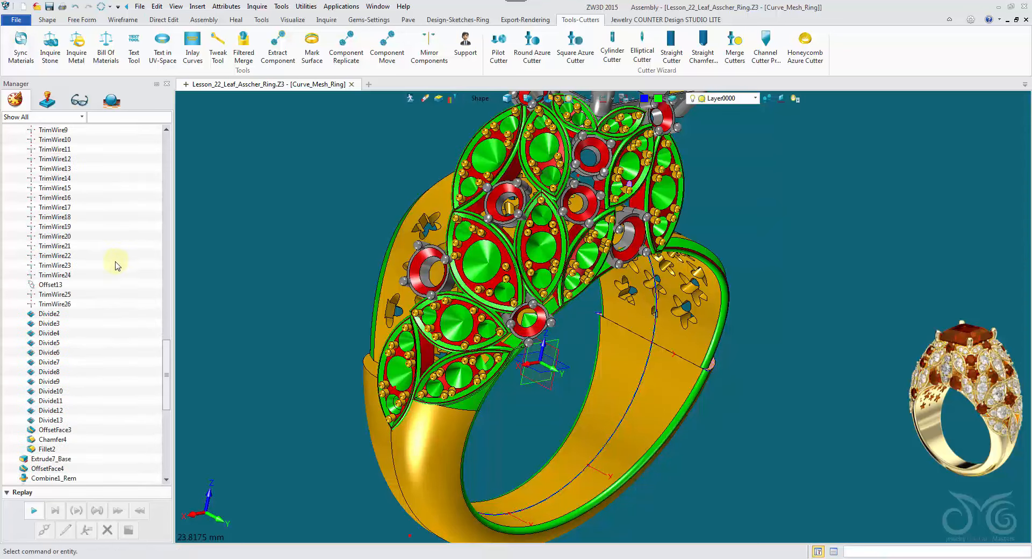
{"action": "left_click", "coordinate": [12, 257]}
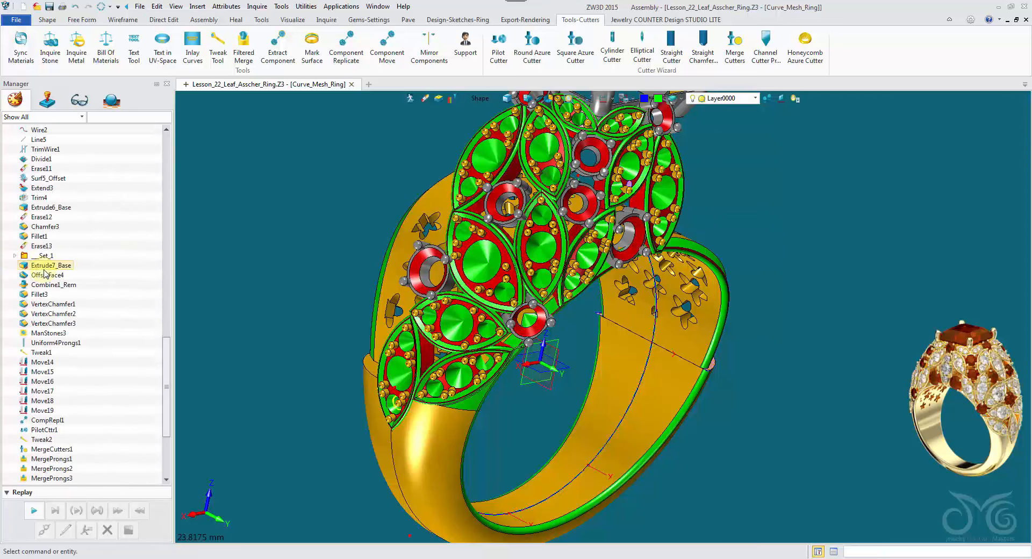
{"action": "right_click", "coordinate": [44, 259]}
{"action": "left_click", "coordinate": [94, 281]}
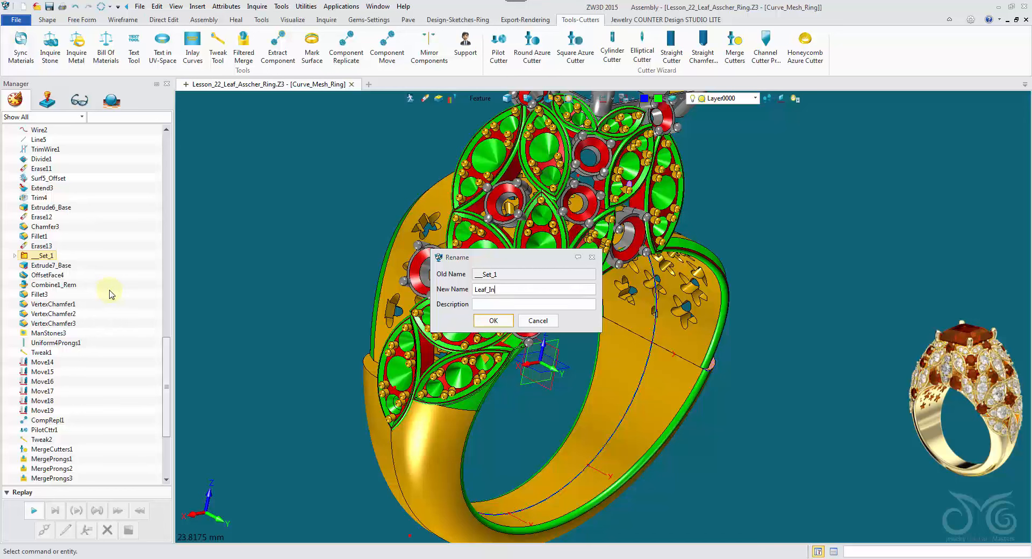
{"action": "left_click", "coordinate": [492, 321]}
Start a mirror copy restricted to shapes and pick the leaves and round settings below the center head on the ring's upper shoulder.
{"action": "left_click_drag", "start_coordinate": [168, 390], "coordinate": [163, 461]}
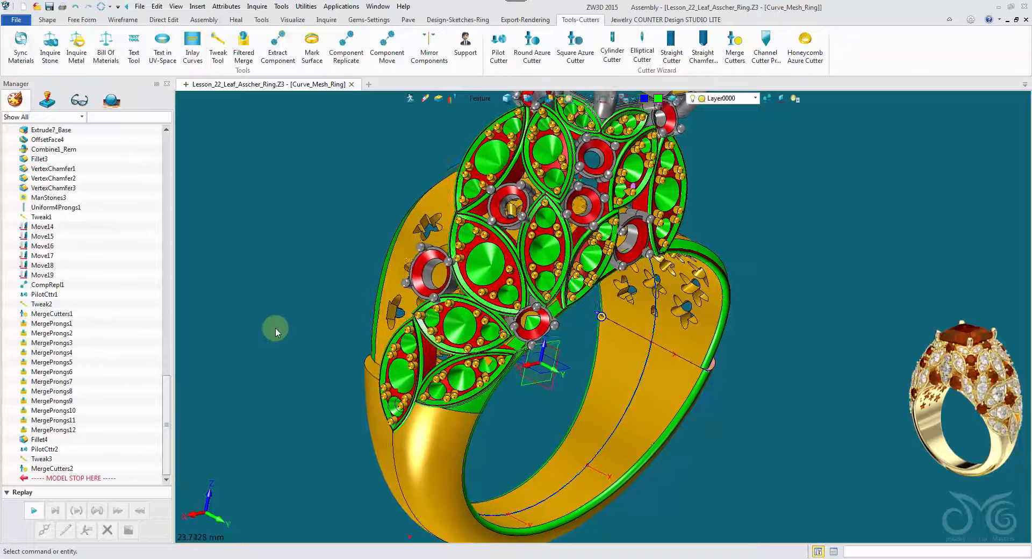
{"action": "middle_click_drag", "start_coordinate": [291, 316], "coordinate": [215, 340]}
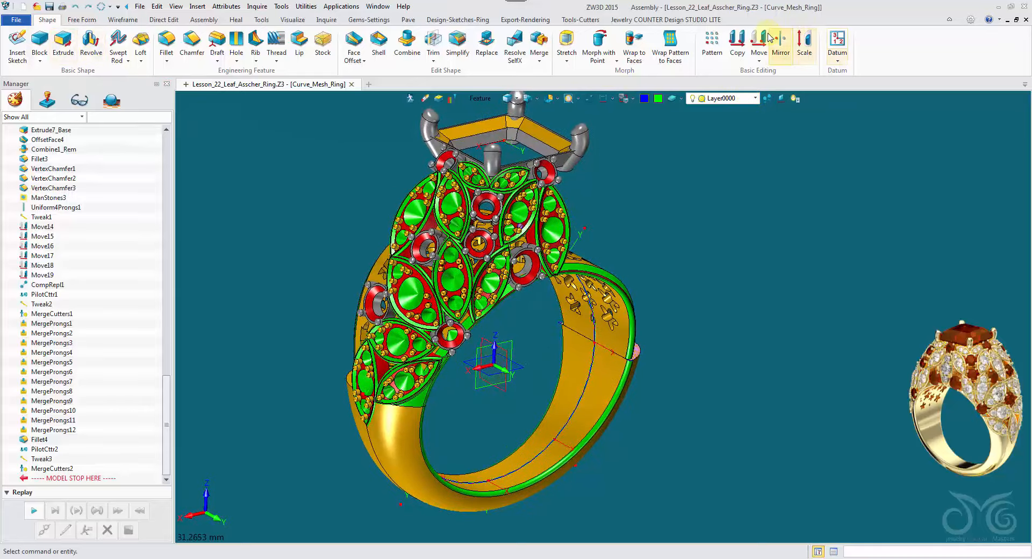
{"action": "left_click", "coordinate": [781, 48]}
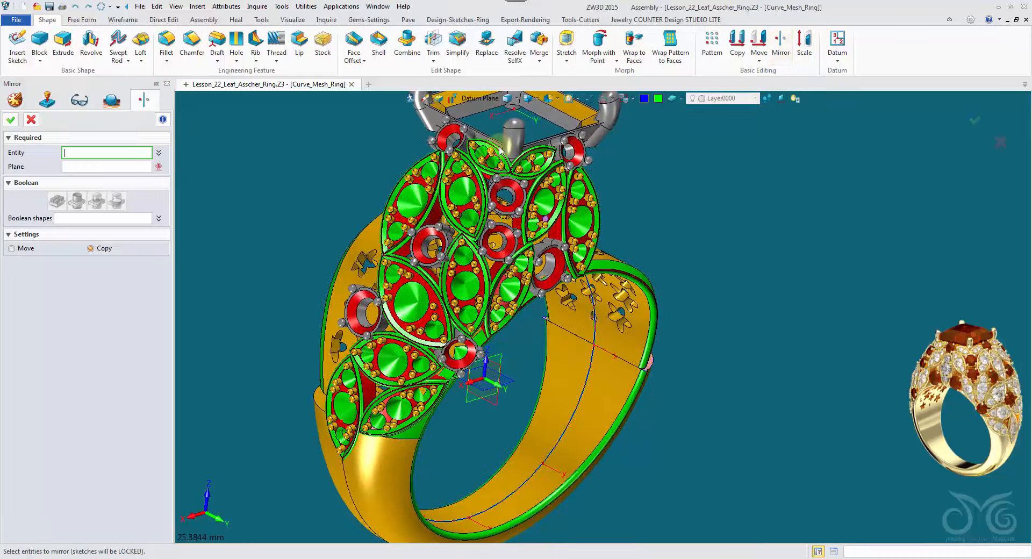
{"action": "left_click", "coordinate": [480, 99]}
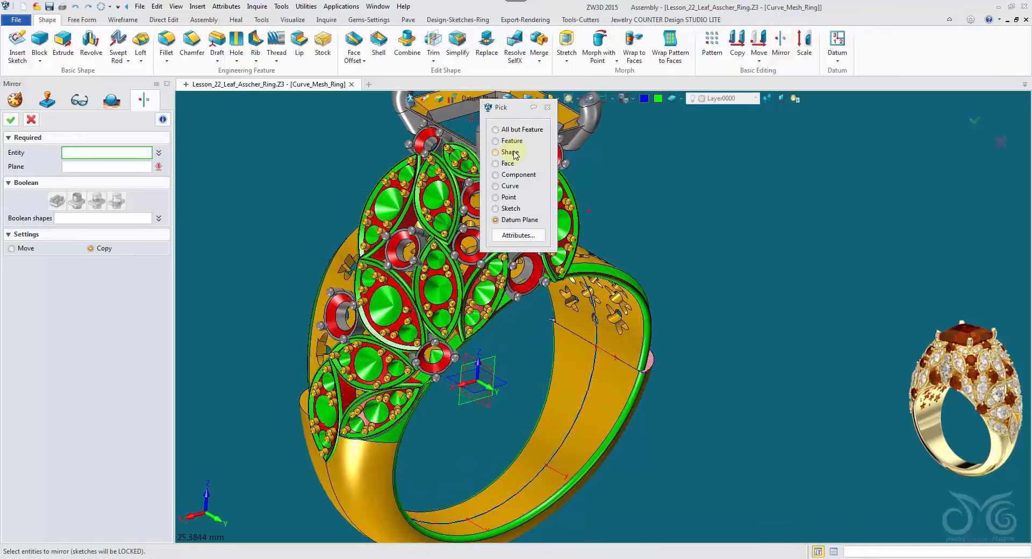
{"action": "left_click", "coordinate": [515, 154]}
{"action": "left_click", "coordinate": [463, 159]}
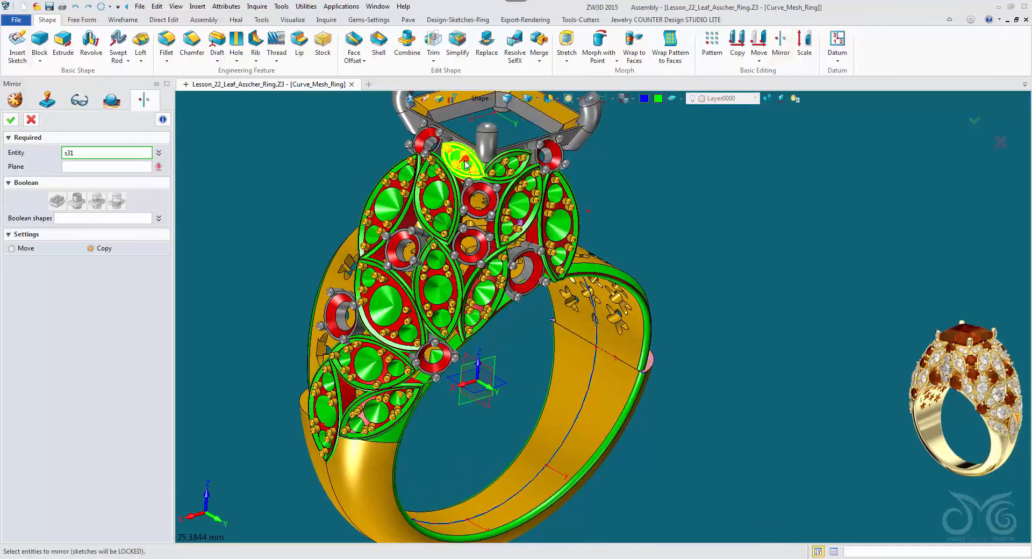
{"action": "left_click", "coordinate": [505, 171]}
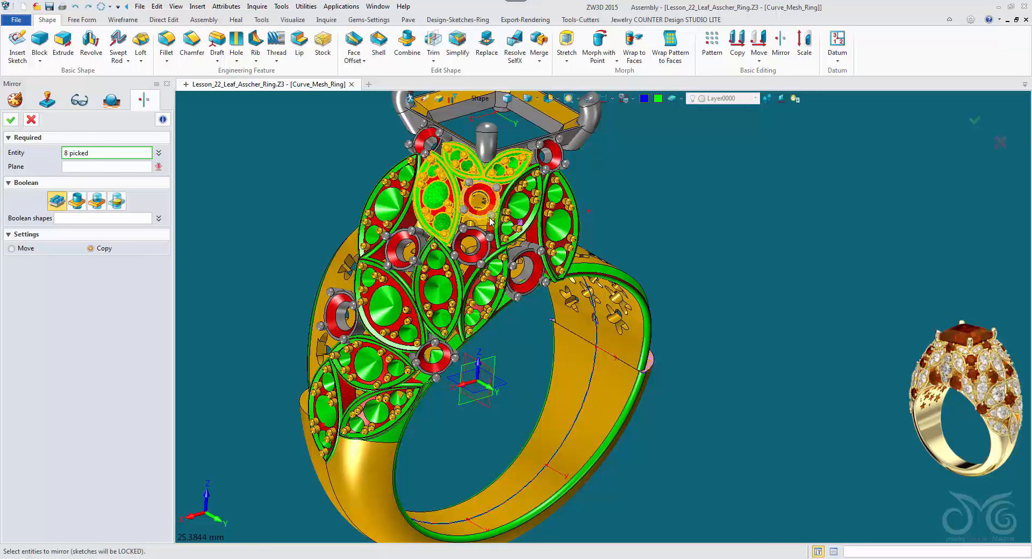
{"action": "left_click", "coordinate": [531, 224]}
{"action": "left_click", "coordinate": [543, 181]}
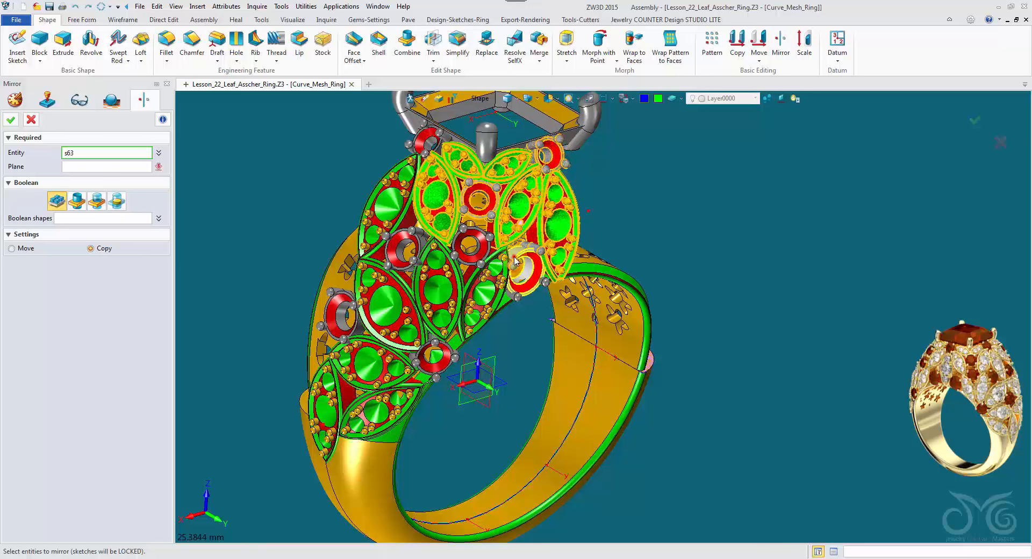
Add the middle and lower leaves and the round settings with their prongs toward the shank to the mirror selection.
{"action": "left_click", "coordinate": [489, 285]}
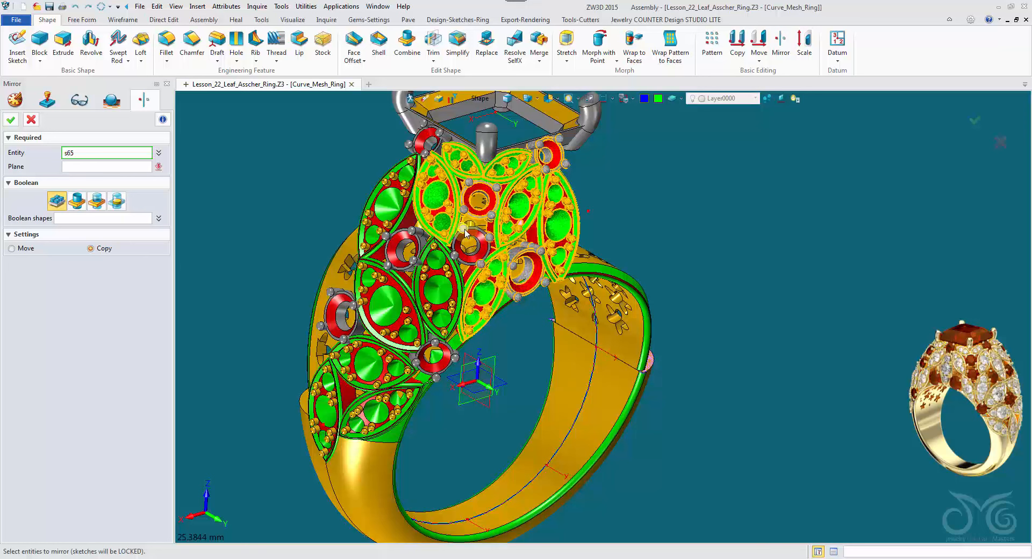
{"action": "left_click", "coordinate": [454, 256]}
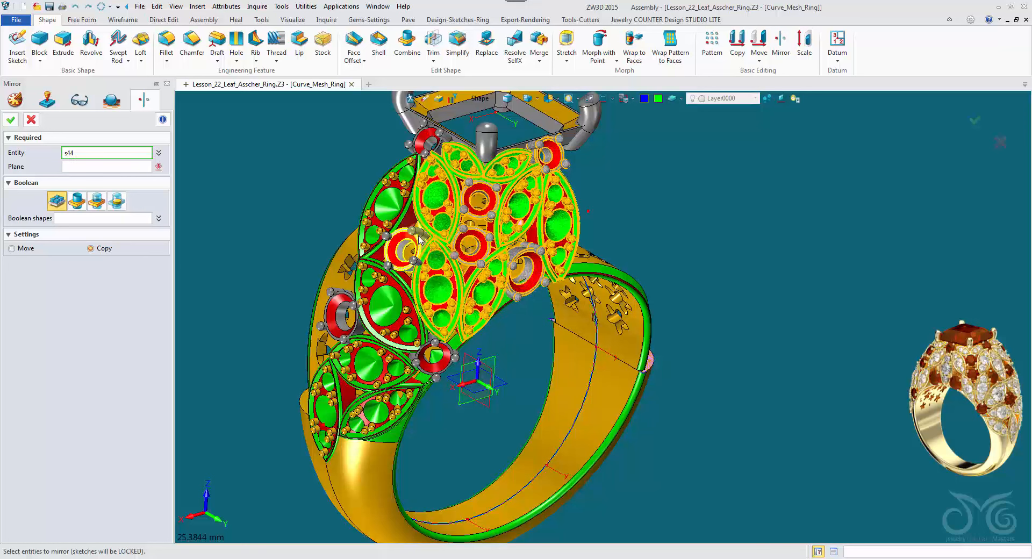
{"action": "left_click", "coordinate": [391, 263]}
{"action": "left_click", "coordinate": [395, 281]}
{"action": "right_click_drag", "start_coordinate": [428, 355], "coordinate": [465, 317]}
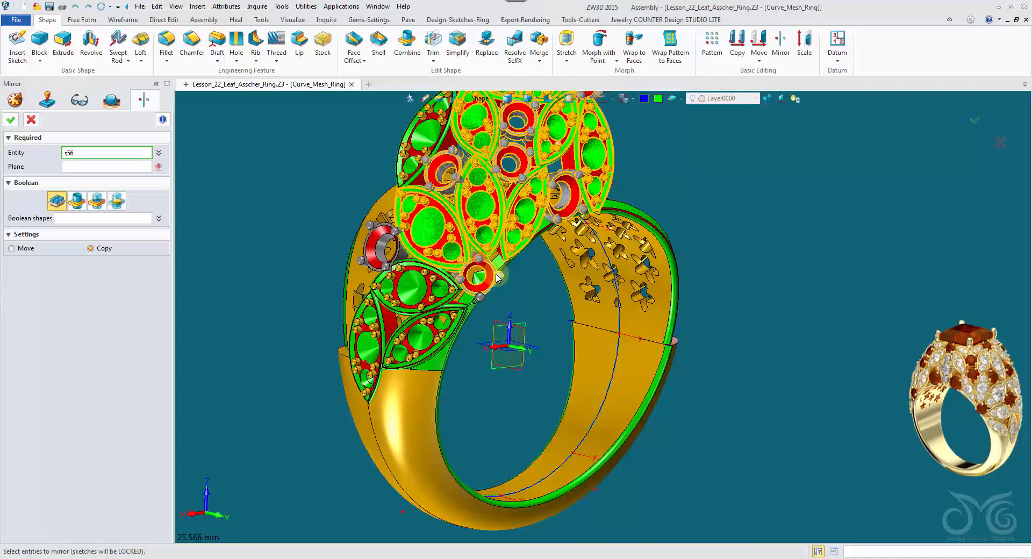
{"action": "left_click", "coordinate": [447, 305]}
{"action": "left_click", "coordinate": [443, 289]}
Complete the shape selection and mirror a copy of the picked leaves and round settings about the FRONT plane.
{"action": "right_click_drag", "start_coordinate": [473, 341], "coordinate": [376, 291]}
{"action": "scroll", "coordinate": [480, 311], "scroll_direction": "up", "scroll_amount": 2}
{"action": "left_click", "coordinate": [376, 291]}
{"action": "left_click", "coordinate": [77, 165]}
{"action": "right_click_drag", "start_coordinate": [184, 216], "coordinate": [391, 375]}
{"action": "left_click", "coordinate": [433, 372]}
{"action": "right_click_drag", "start_coordinate": [392, 317], "coordinate": [511, 457]}
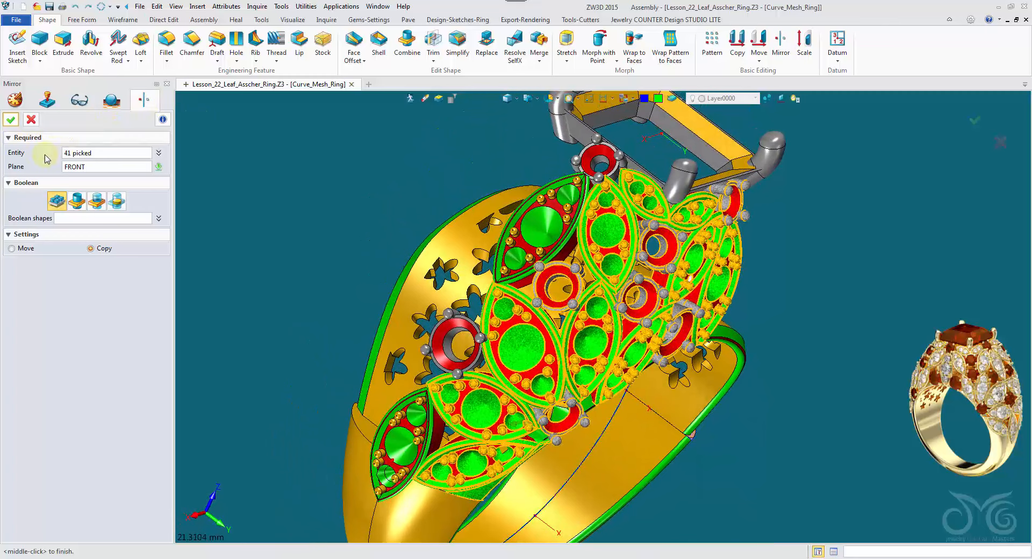
{"action": "left_click", "coordinate": [11, 120]}
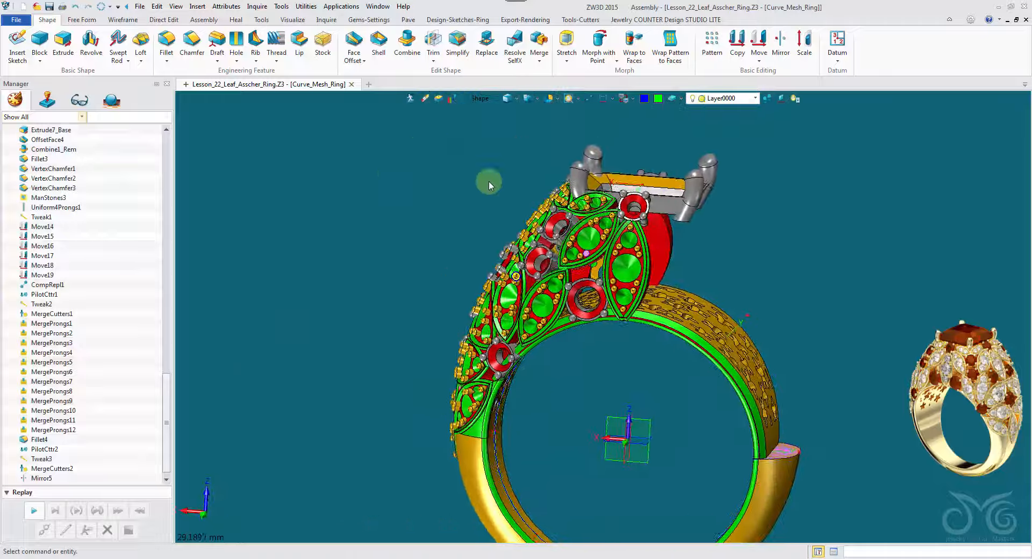
Start a second mirror copy and pick the round setting beside the inner rail with its prongs and the two leaves above it.
{"action": "middle_click", "coordinate": [391, 166]}
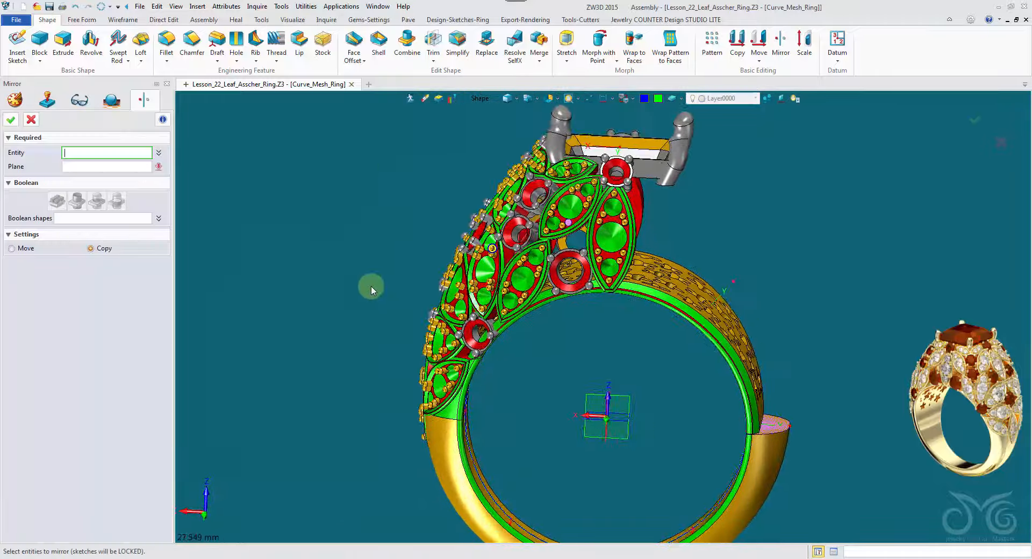
{"action": "left_click", "coordinate": [542, 259]}
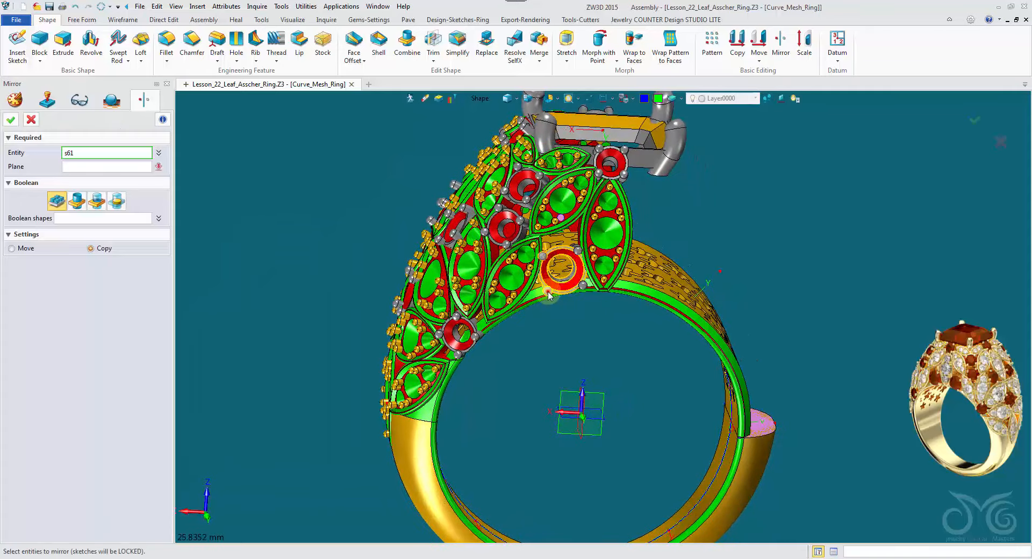
{"action": "left_click", "coordinate": [548, 292]}
{"action": "left_click", "coordinate": [583, 286]}
{"action": "left_click", "coordinate": [578, 251]}
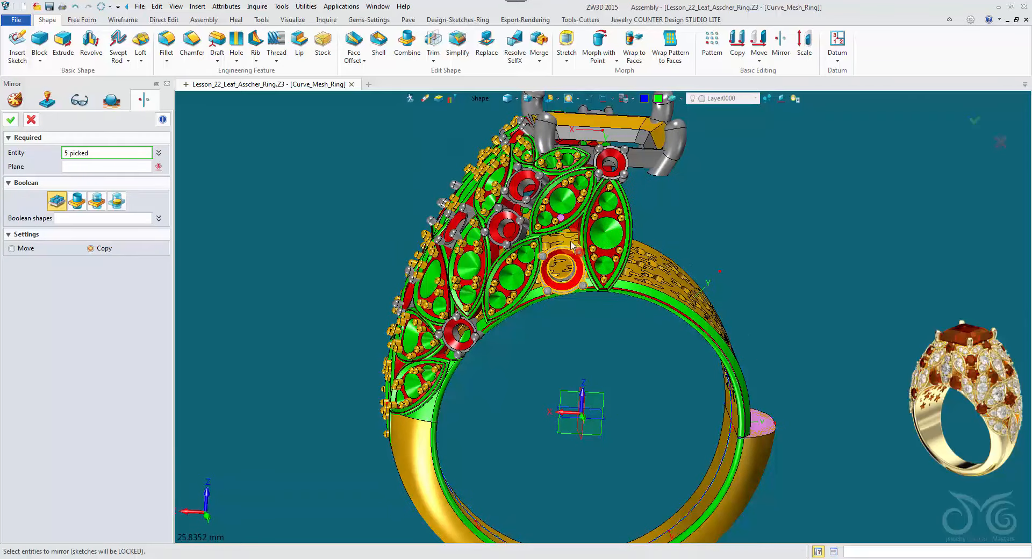
{"action": "left_click", "coordinate": [563, 211]}
{"action": "left_click", "coordinate": [559, 160]}
{"action": "right_click_drag", "start_coordinate": [481, 237], "coordinate": [530, 261]}
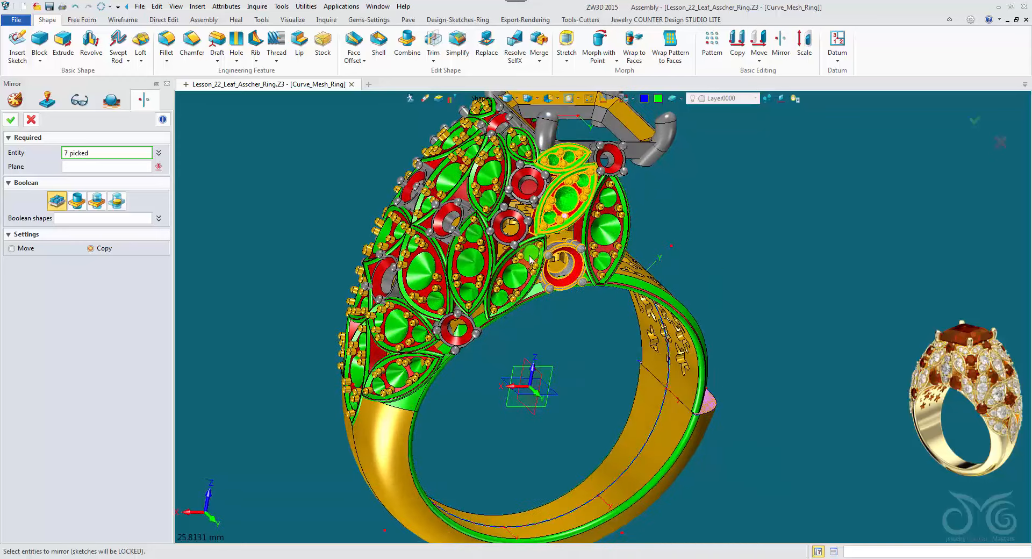
Add the three neighboring leaves and the two round settings between them, with their prongs, to the mirror selection.
{"action": "left_click", "coordinate": [519, 247]}
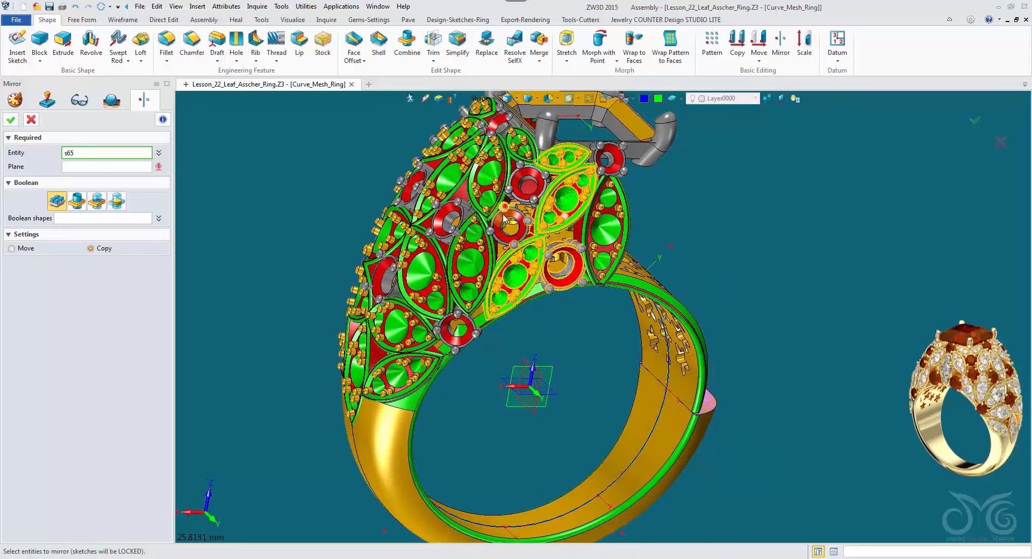
{"action": "left_click", "coordinate": [495, 230]}
{"action": "left_click", "coordinate": [488, 186]}
{"action": "left_click", "coordinate": [476, 230]}
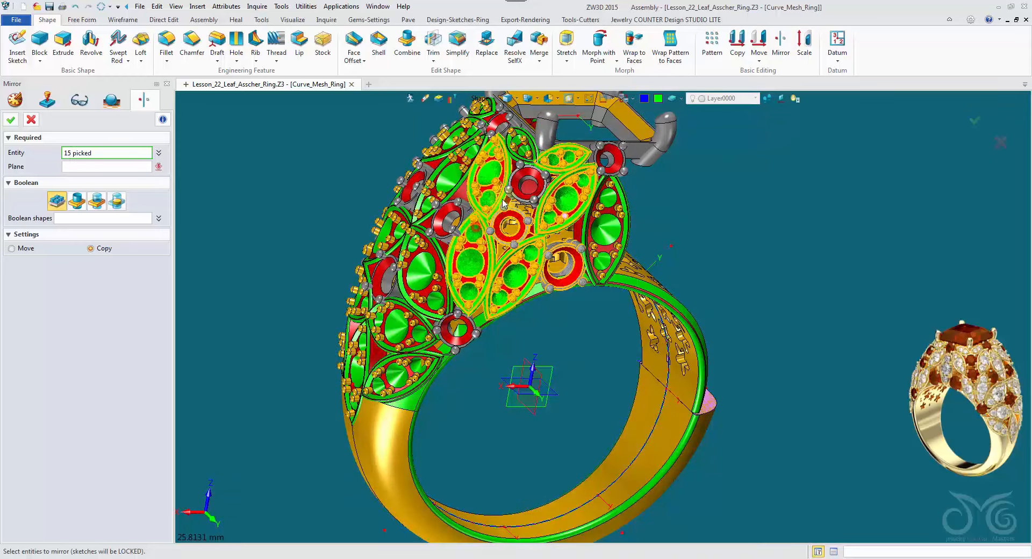
{"action": "left_click", "coordinate": [517, 187]}
{"action": "left_click", "coordinate": [546, 177]}
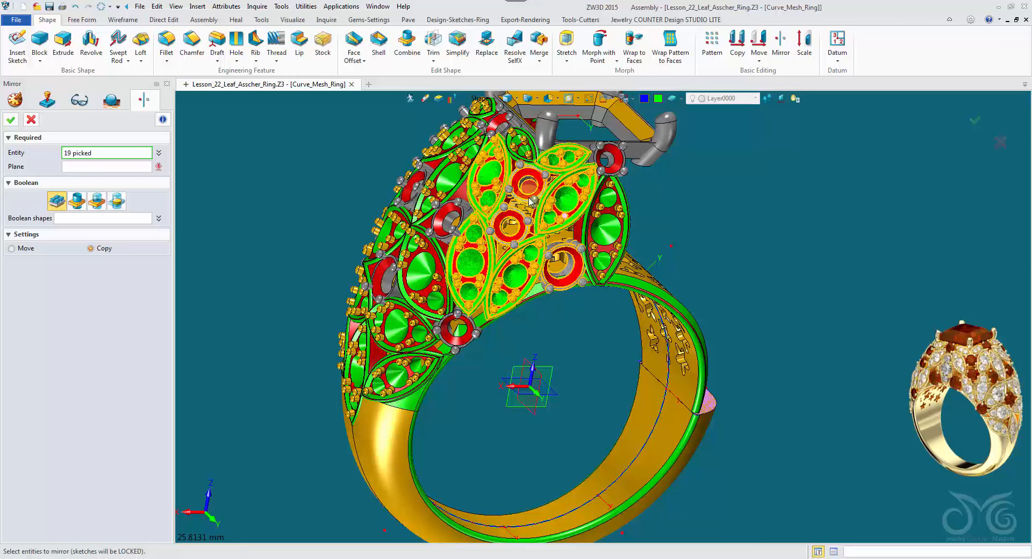
{"action": "left_click", "coordinate": [532, 203]}
Add the round setting just below the center-stone head and the leaves beside it, with their prongs, to the mirror selection.
{"action": "right_click_drag", "start_coordinate": [531, 205], "coordinate": [504, 251]}
{"action": "left_click", "coordinate": [514, 164]}
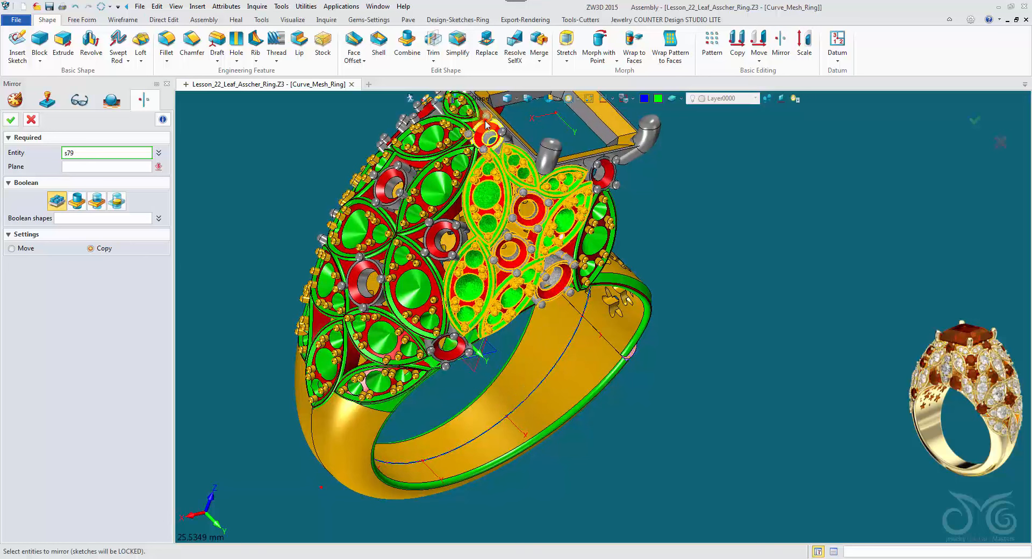
{"action": "left_click", "coordinate": [502, 131]}
{"action": "left_click", "coordinate": [444, 131]}
{"action": "left_click", "coordinate": [456, 114]}
{"action": "left_click", "coordinate": [454, 165]}
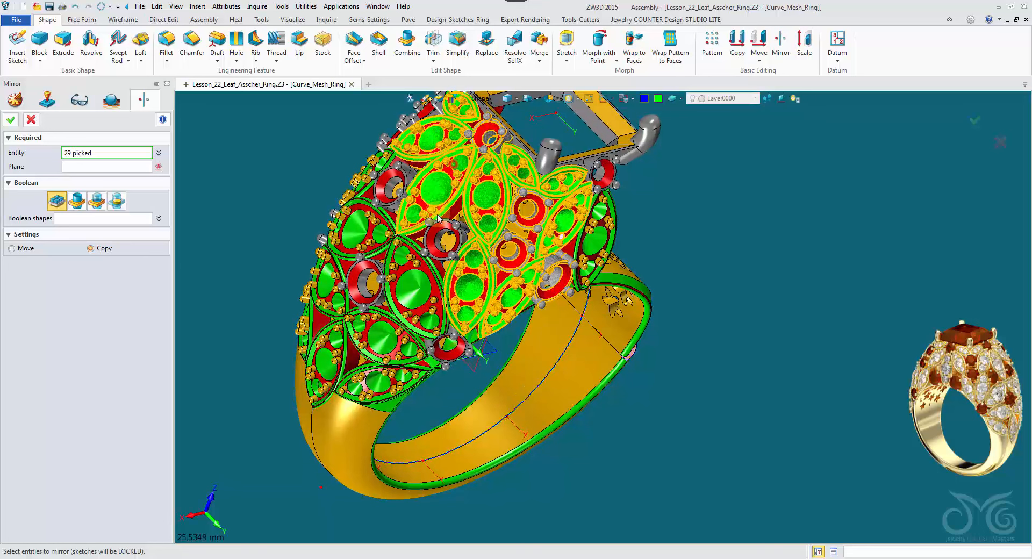
Add the middle round setting, the leaf below it and the lower round setting by the inner rail, with their prongs.
{"action": "left_click", "coordinate": [431, 230]}
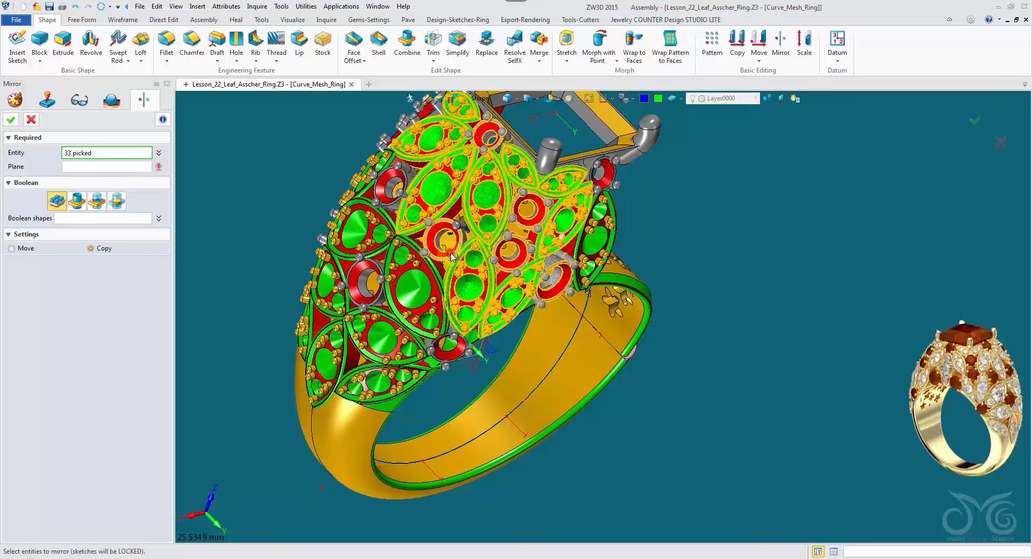
{"action": "left_click", "coordinate": [423, 272]}
{"action": "right_click_drag", "start_coordinate": [424, 275], "coordinate": [436, 243]}
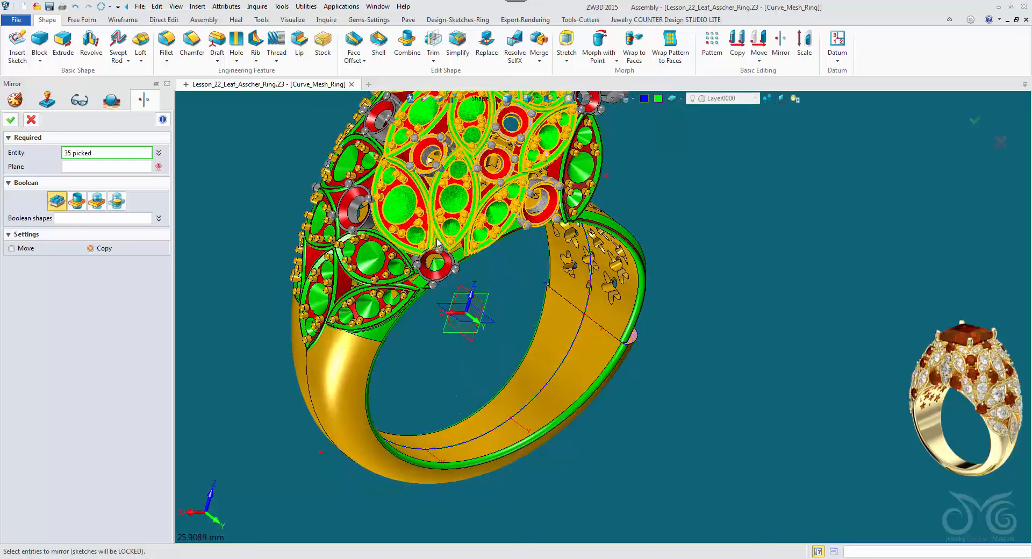
{"action": "left_click", "coordinate": [422, 273]}
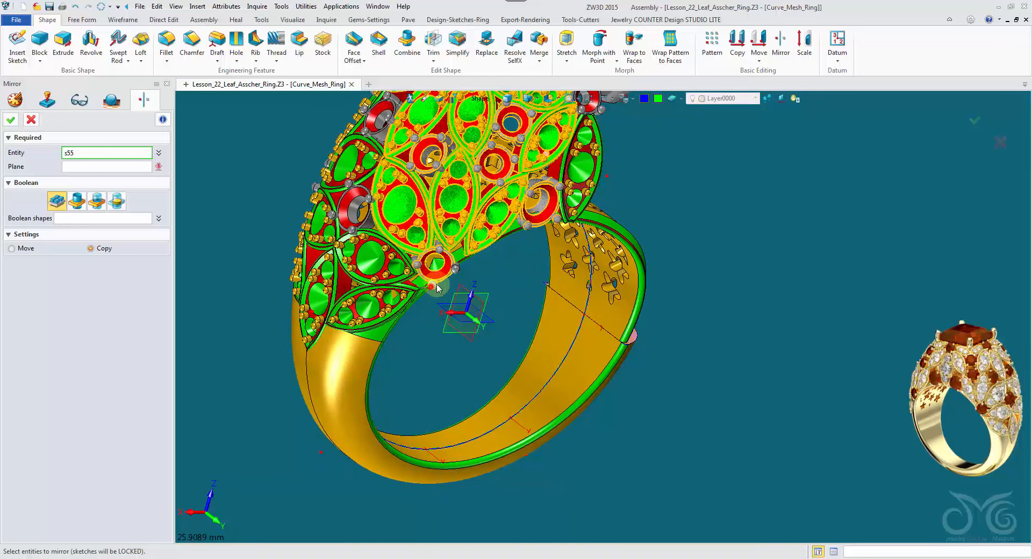
Add the three lowest leaves at the shank and their prongs to the mirror selection.
{"action": "left_click", "coordinate": [378, 339]}
{"action": "left_click", "coordinate": [376, 314]}
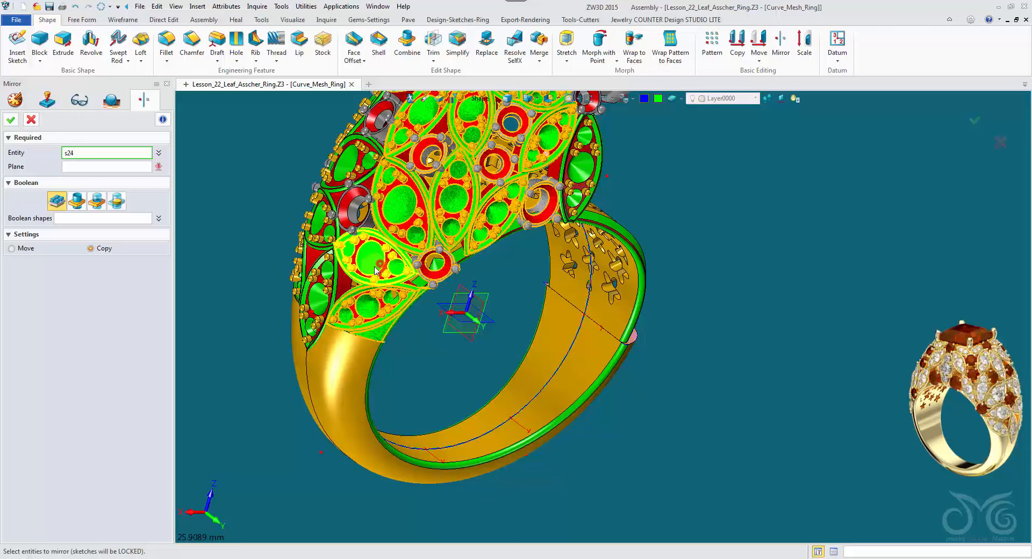
{"action": "left_click", "coordinate": [378, 261]}
{"action": "left_click", "coordinate": [330, 280]}
{"action": "right_click_drag", "start_coordinate": [330, 281], "coordinate": [371, 253]}
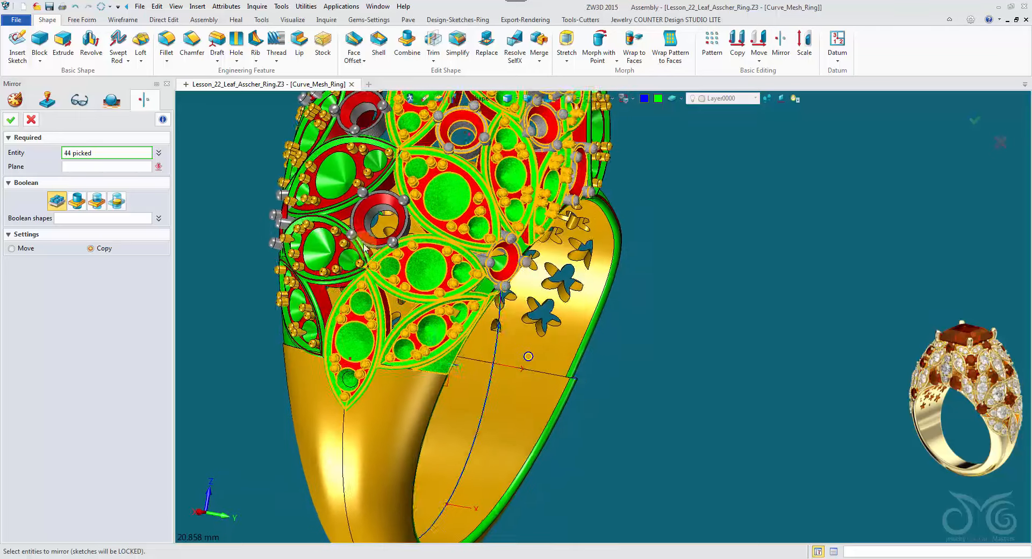
Add the round settings in the openings above the lowest leaves, with their prongs, to the mirror selection.
{"action": "scroll", "coordinate": [364, 243], "scroll_direction": "up", "scroll_amount": 2}
{"action": "left_click", "coordinate": [370, 198]}
{"action": "left_click", "coordinate": [396, 204]}
{"action": "left_click", "coordinate": [412, 203]}
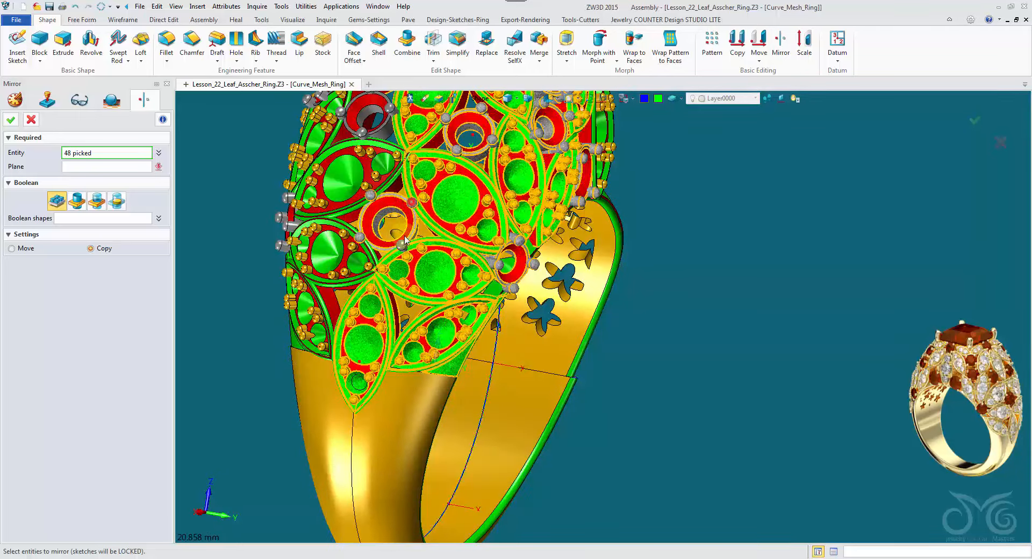
{"action": "right_click_drag", "start_coordinate": [358, 260], "coordinate": [415, 240]}
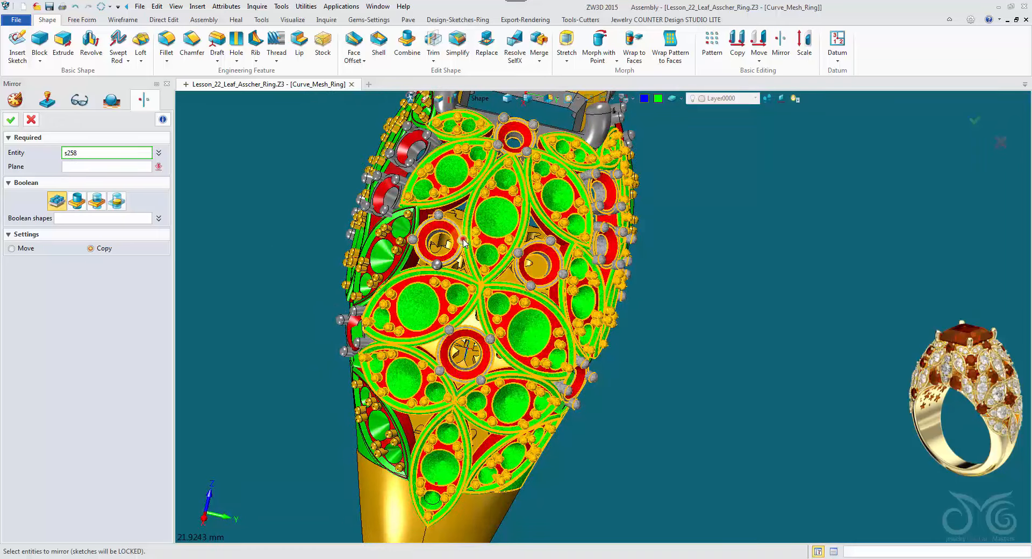
Add the round settings and leaves on the ring's other face, including those along the inner rail, with their prongs.
{"action": "right_click_drag", "start_coordinate": [379, 207], "coordinate": [469, 191]}
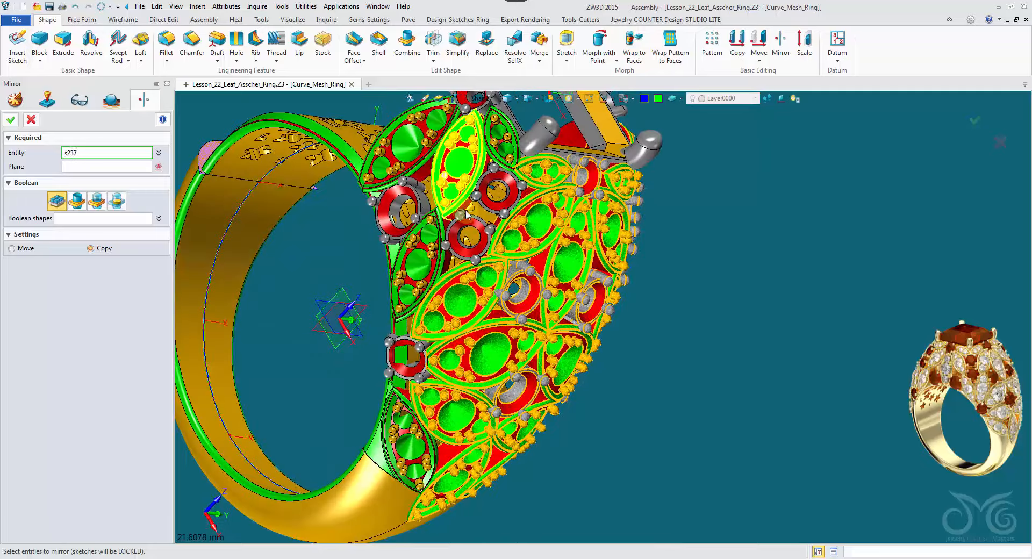
{"action": "left_click", "coordinate": [460, 216]}
{"action": "left_click", "coordinate": [456, 229]}
{"action": "left_click", "coordinate": [445, 246]}
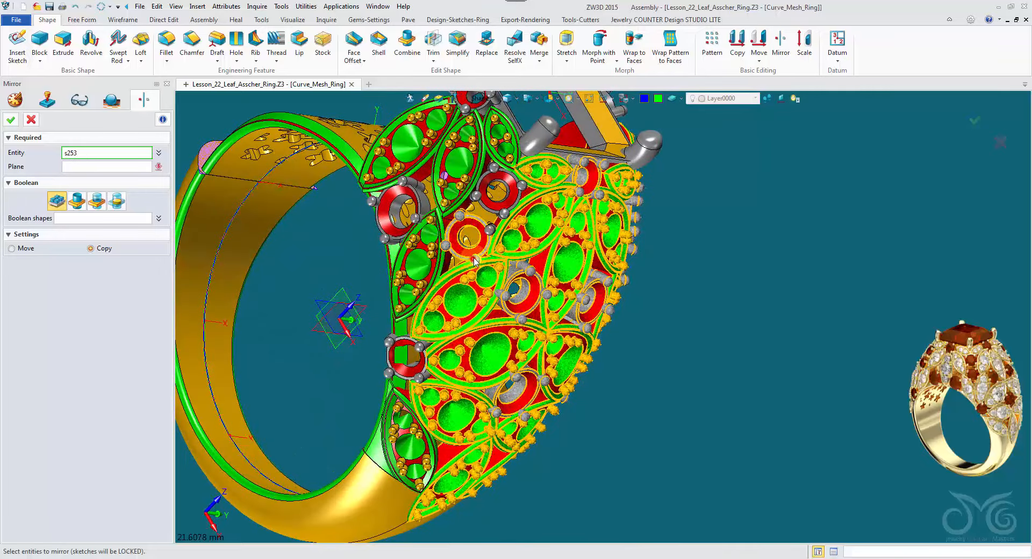
{"action": "left_click", "coordinate": [476, 197]}
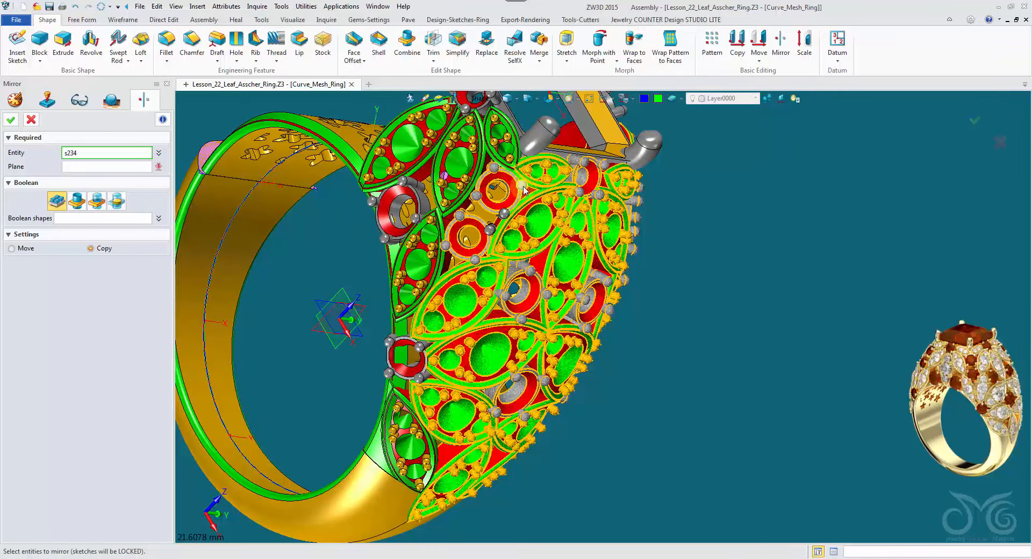
{"action": "left_click", "coordinate": [510, 154]}
{"action": "left_click", "coordinate": [480, 165]}
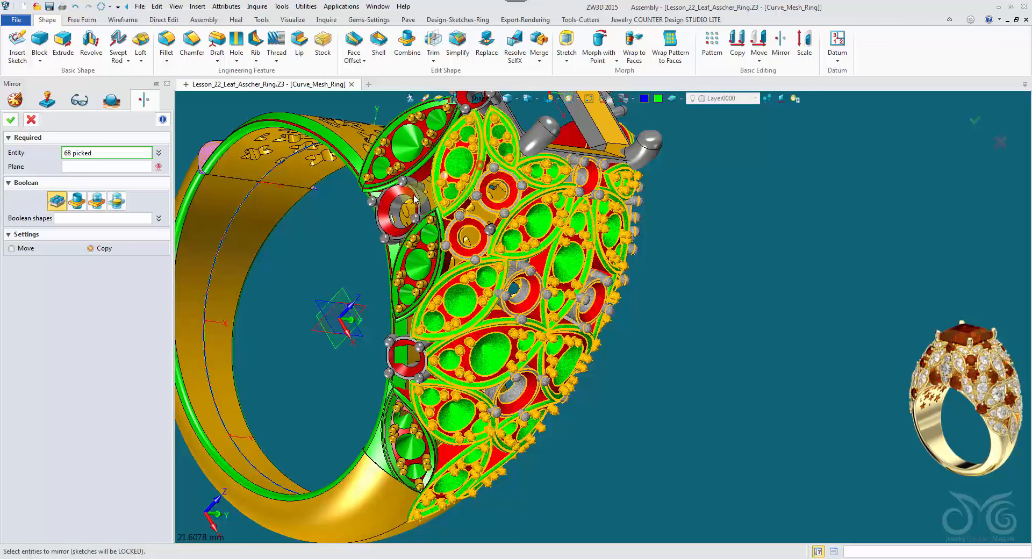
{"action": "left_click", "coordinate": [401, 179]}
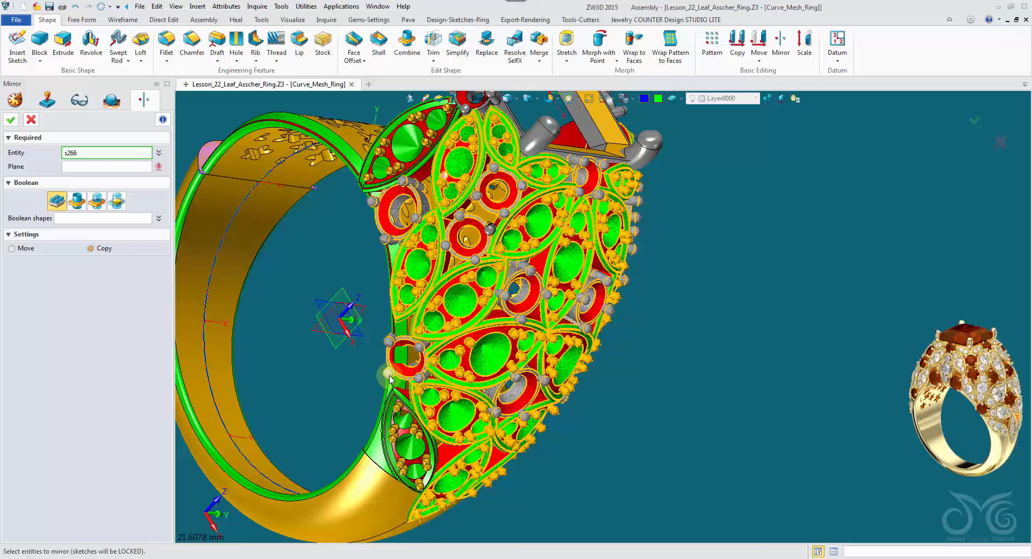
Unpick the last two picks and resume selecting the remaining shapes around the lower round setting at the inner rail.
{"action": "right_click_drag", "start_coordinate": [400, 404], "coordinate": [381, 377]}
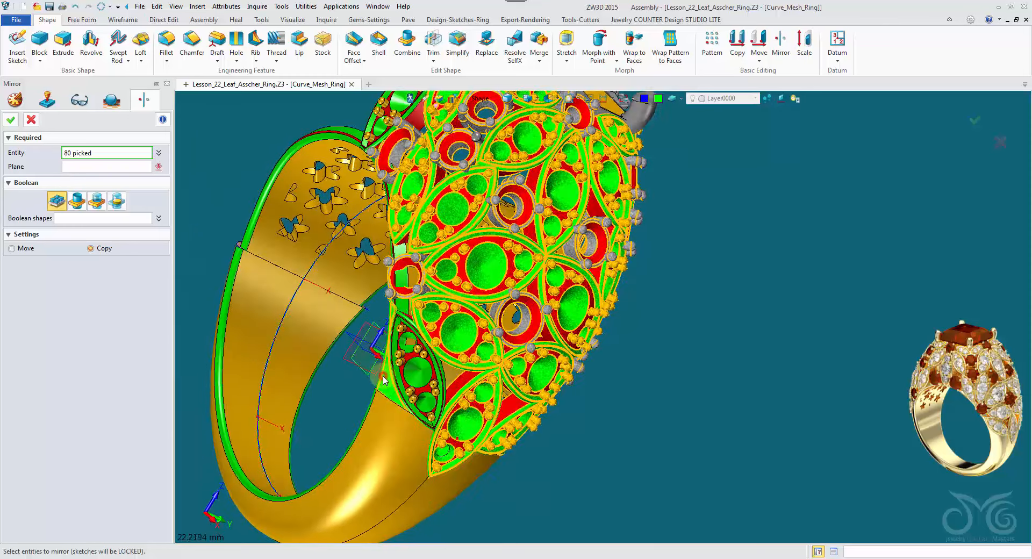
{"action": "right_click_drag", "start_coordinate": [358, 347], "coordinate": [209, 173]}
{"action": "right_click", "coordinate": [210, 173]}
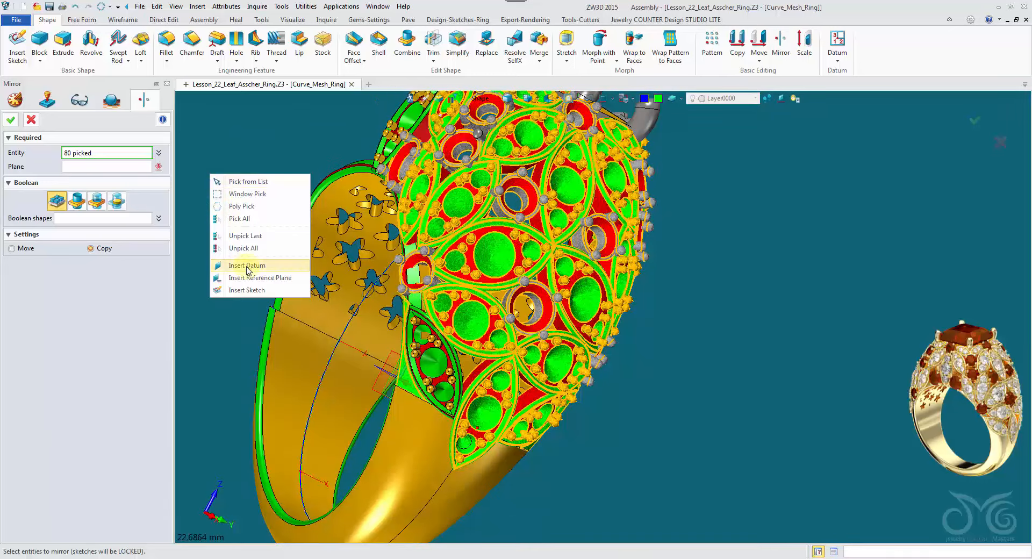
{"action": "left_click", "coordinate": [247, 235]}
{"action": "right_click", "coordinate": [233, 210]}
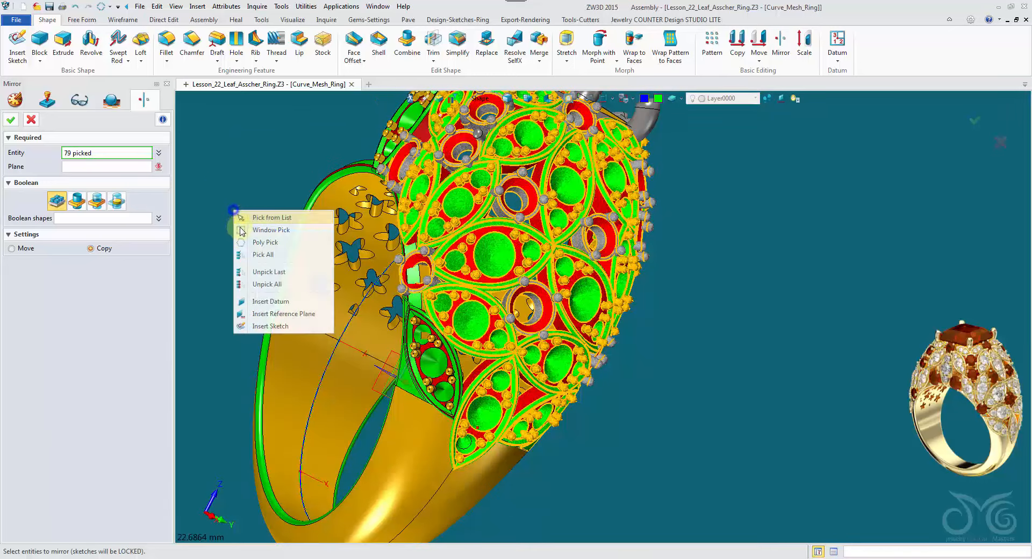
{"action": "left_click", "coordinate": [262, 273]}
{"action": "left_click", "coordinate": [407, 321]}
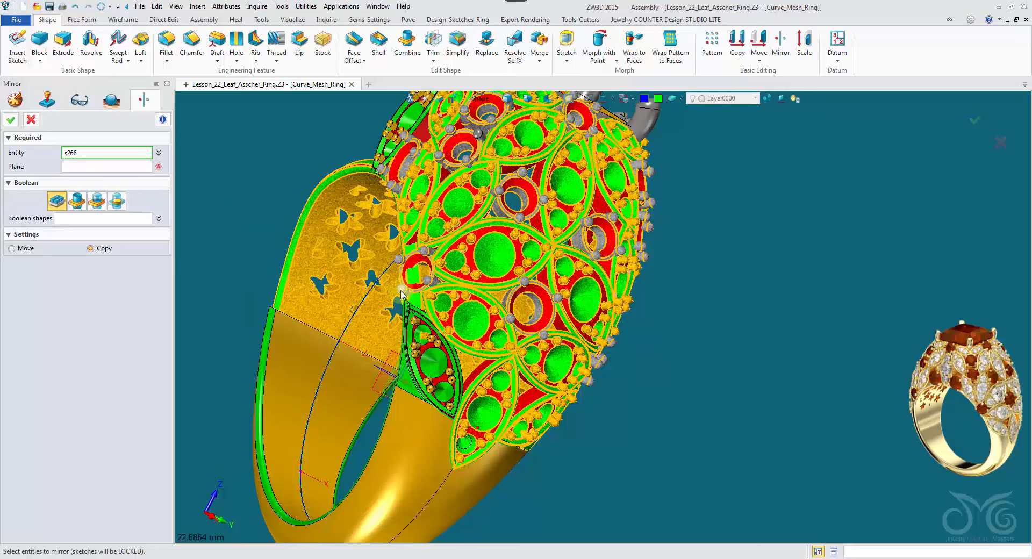
Remove the pierced inner band from the mirror selection.
{"action": "middle_click_drag", "start_coordinate": [385, 369], "coordinate": [483, 392]}
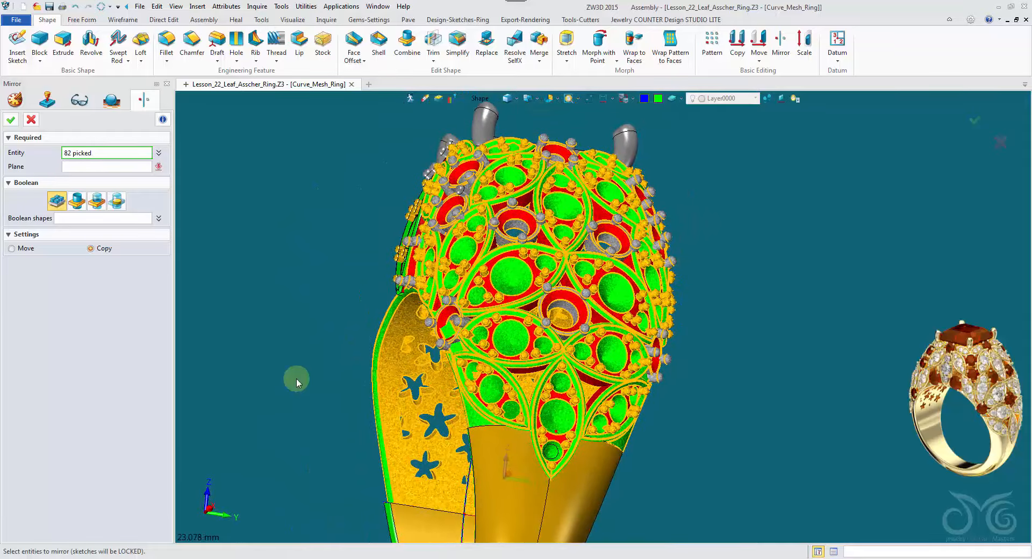
{"action": "middle_click_drag", "start_coordinate": [295, 378], "coordinate": [332, 316]}
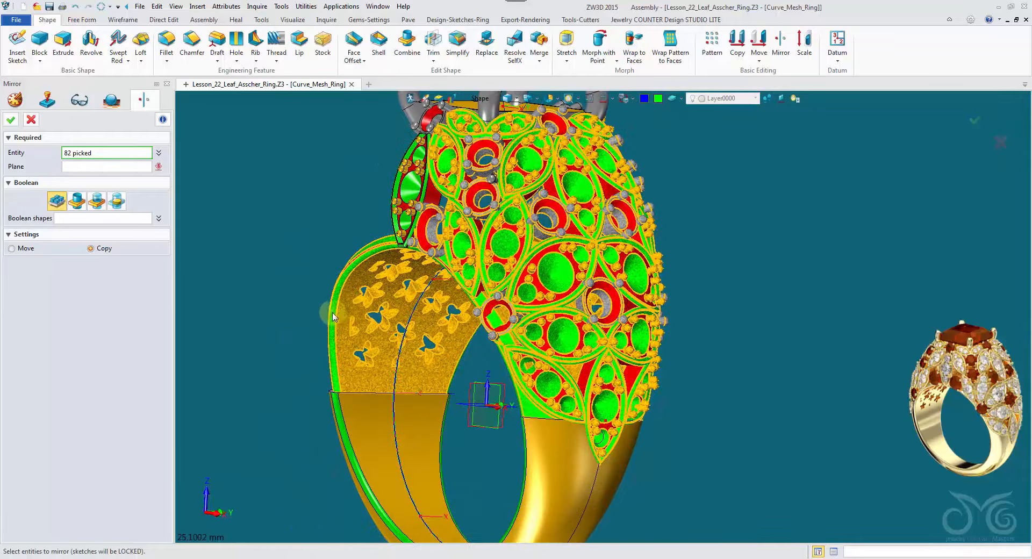
{"action": "left_click", "coordinate": [360, 378]}
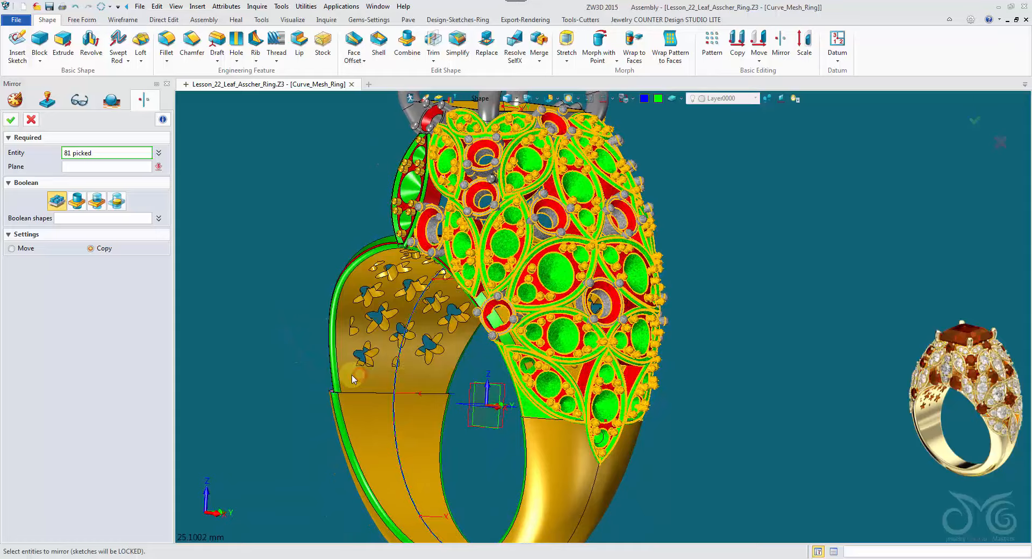
Choose the mirror plane and mirror a copy of the picked leaves, settings and prongs to the opposite side of the ring.
{"action": "middle_click_drag", "start_coordinate": [197, 337], "coordinate": [471, 234]}
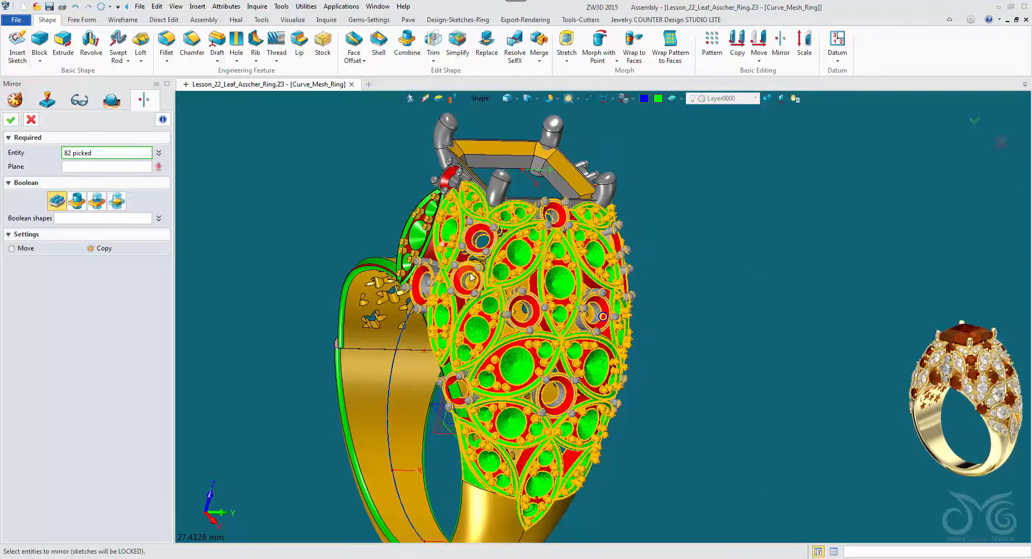
{"action": "middle_click_drag", "start_coordinate": [470, 278], "coordinate": [283, 327]}
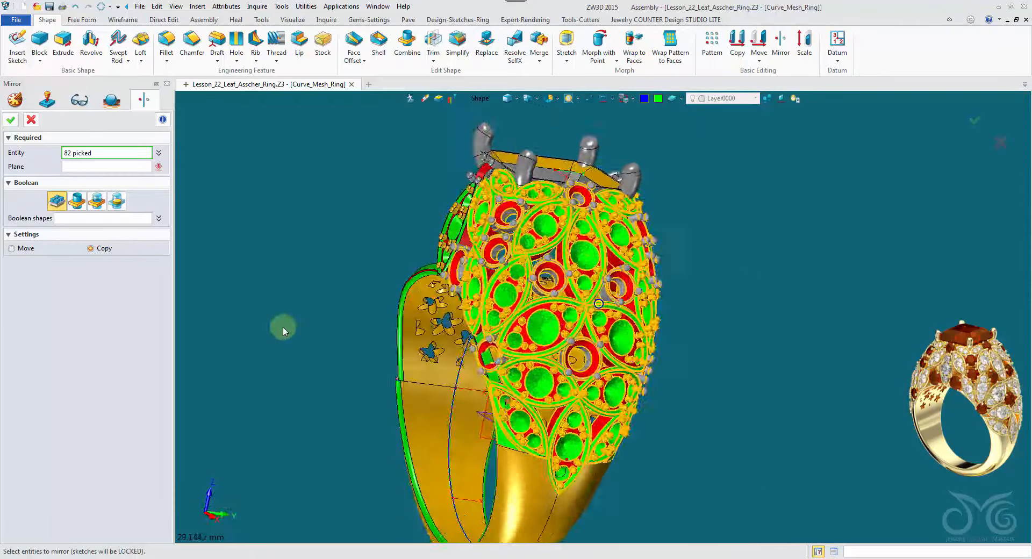
{"action": "right_click_drag", "start_coordinate": [283, 327], "coordinate": [271, 320]}
{"action": "left_click", "coordinate": [126, 171]}
{"action": "middle_click_drag", "start_coordinate": [371, 500], "coordinate": [441, 414]}
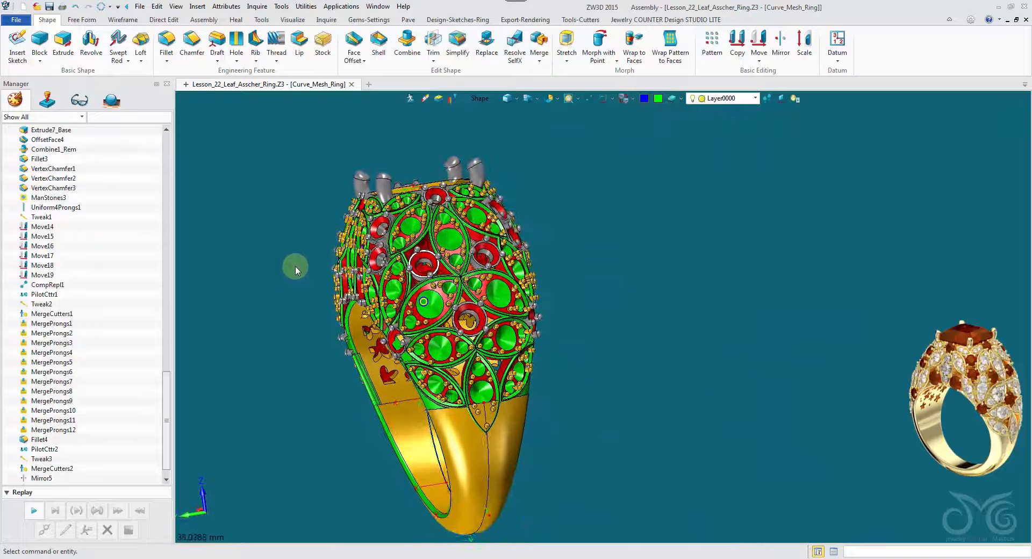
Start an Extrude and define its profile as a curve list of two curved edges on the leaf overlapping the shank.
{"action": "right_click_drag", "start_coordinate": [611, 462], "coordinate": [511, 334]}
{"action": "left_click", "coordinate": [512, 334]}
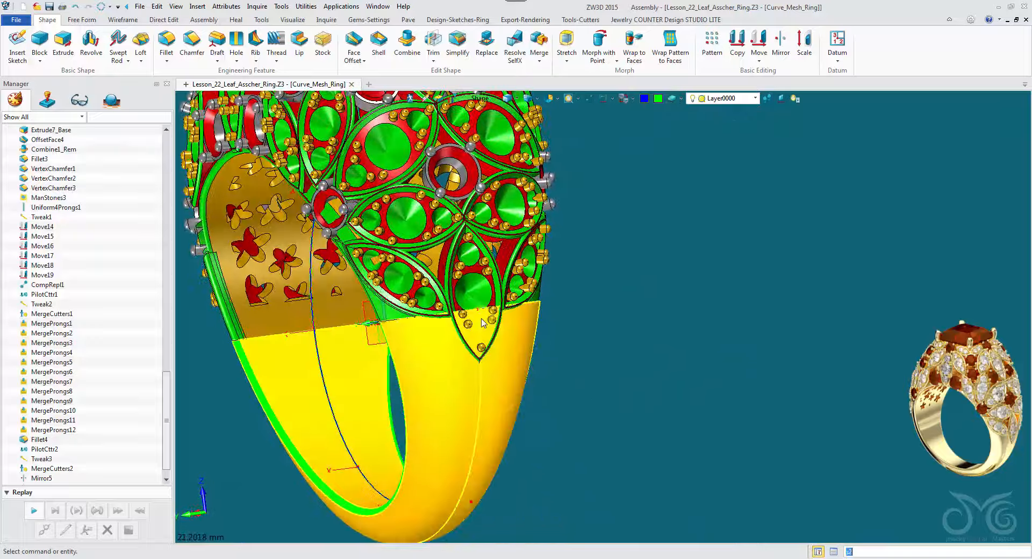
{"action": "mouse_move", "coordinate": [295, 301]}
{"action": "right_mouse_down"}
{"action": "mouse_move", "coordinate": [539, 363]}
{"action": "mouse_move", "coordinate": [427, 295]}
{"action": "mouse_move", "coordinate": [220, 312]}
{"action": "mouse_move", "coordinate": [914, 334]}
{"action": "mouse_move", "coordinate": [864, 307]}
{"action": "mouse_move", "coordinate": [752, 287]}
{"action": "right_mouse_up"}
{"action": "left_click", "coordinate": [864, 306]}
{"action": "scroll", "coordinate": [753, 286], "scroll_direction": "up", "scroll_amount": 4}
{"action": "right_click_drag", "start_coordinate": [806, 341], "coordinate": [796, 351]}
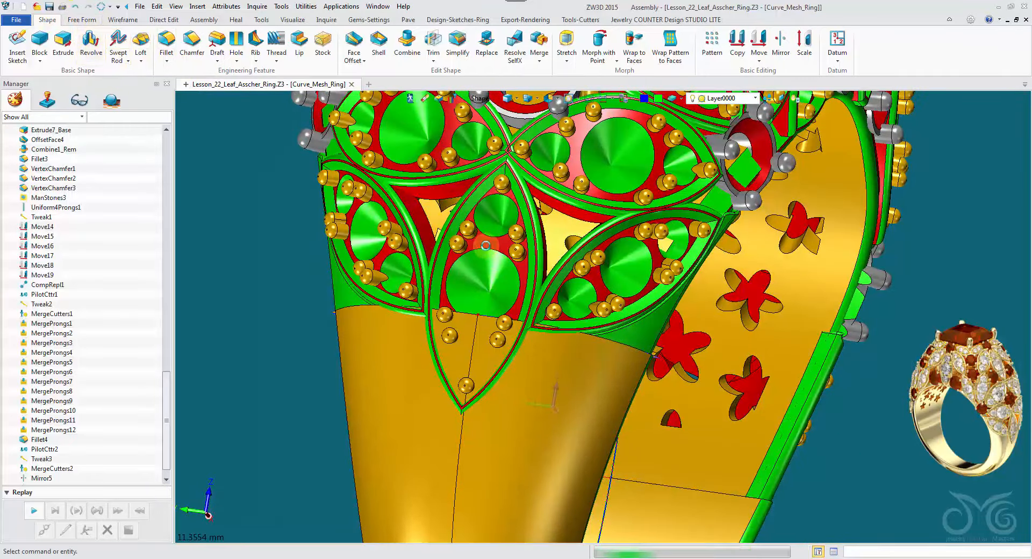
{"action": "left_click", "coordinate": [67, 43]}
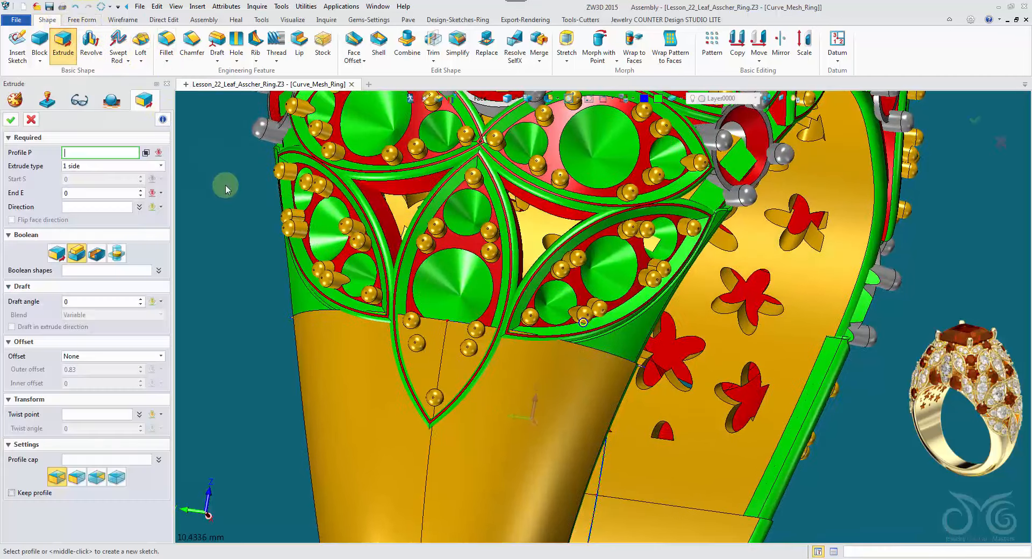
{"action": "left_click", "coordinate": [256, 210]}
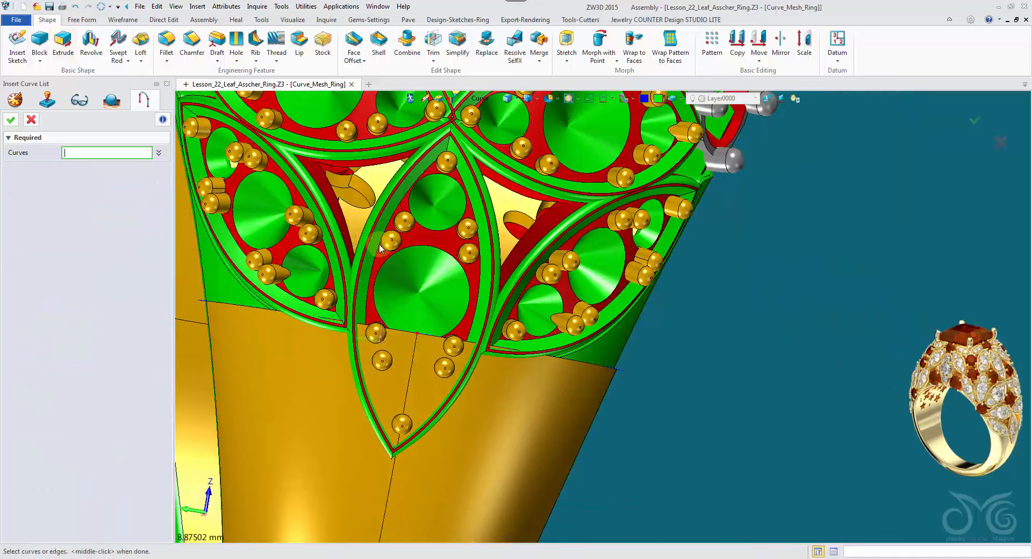
{"action": "scroll", "coordinate": [379, 243], "scroll_direction": "up", "scroll_amount": 3}
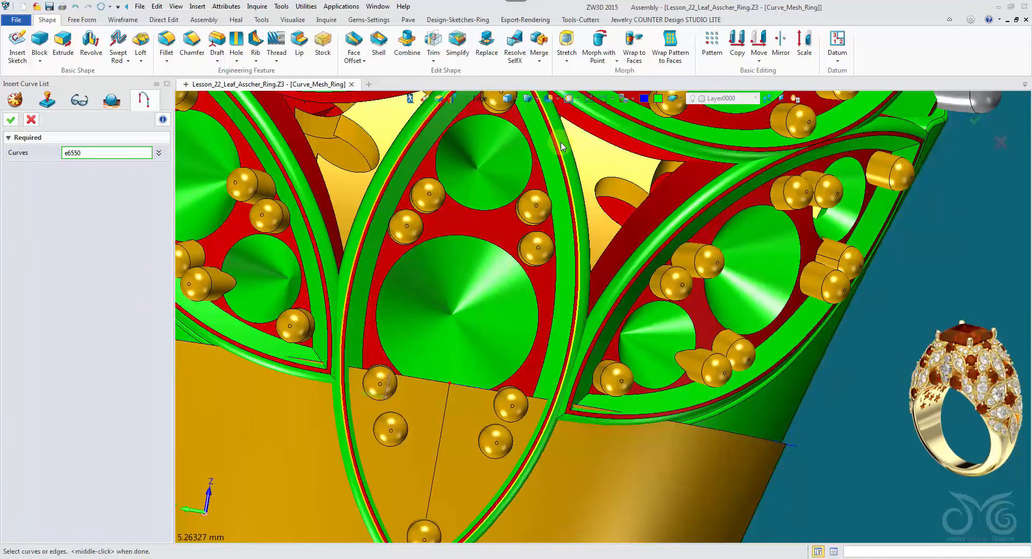
{"action": "scroll", "coordinate": [561, 145], "scroll_direction": "down", "scroll_amount": 2}
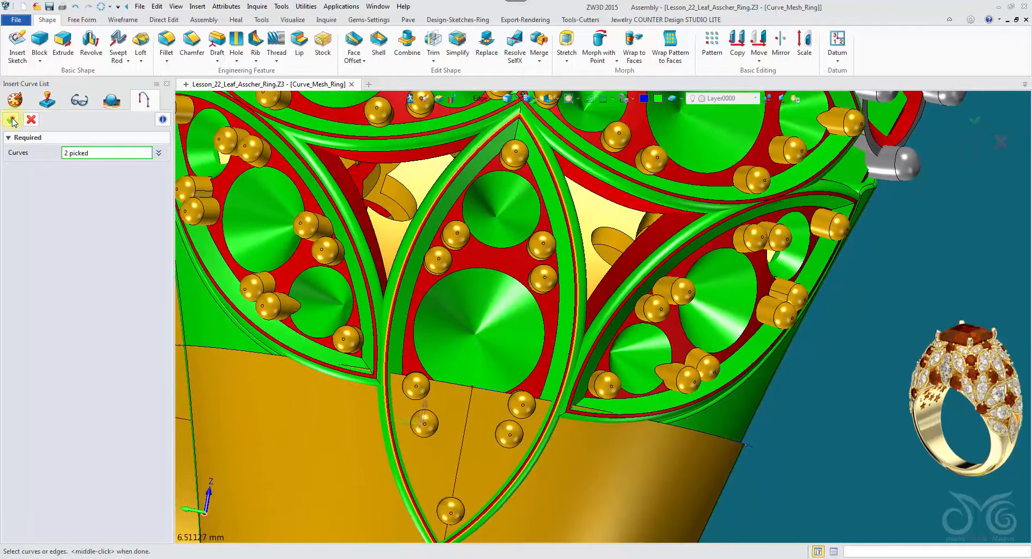
{"action": "scroll", "coordinate": [618, 293], "scroll_direction": "down", "scroll_amount": 2}
Extrude the leaf's curve list symmetrically with an end value of -0.463 mm as a separate base shape.
{"action": "right_click_drag", "start_coordinate": [634, 293], "coordinate": [614, 318]}
{"action": "scroll", "coordinate": [615, 318], "scroll_direction": "up", "scroll_amount": 2}
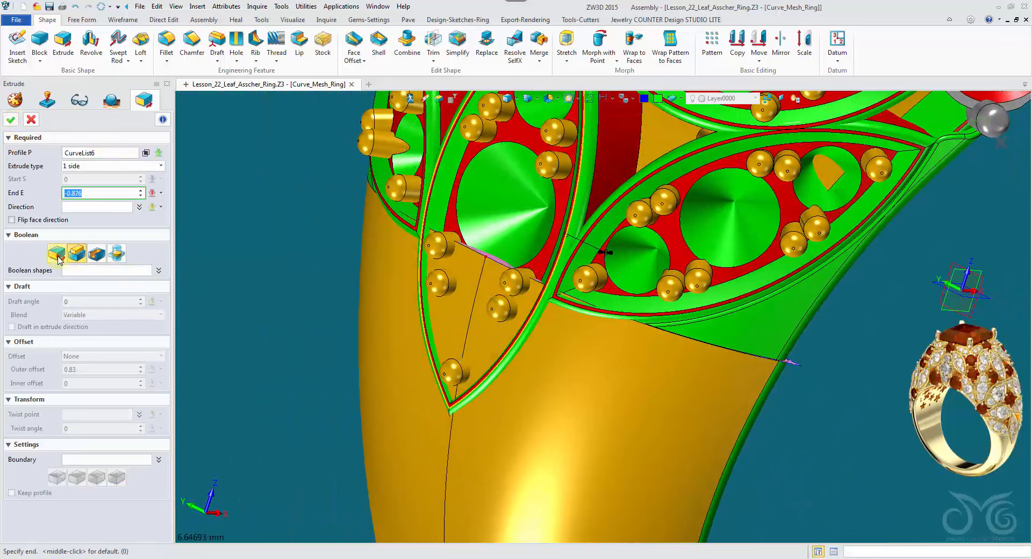
{"action": "right_click_drag", "start_coordinate": [343, 322], "coordinate": [349, 324]}
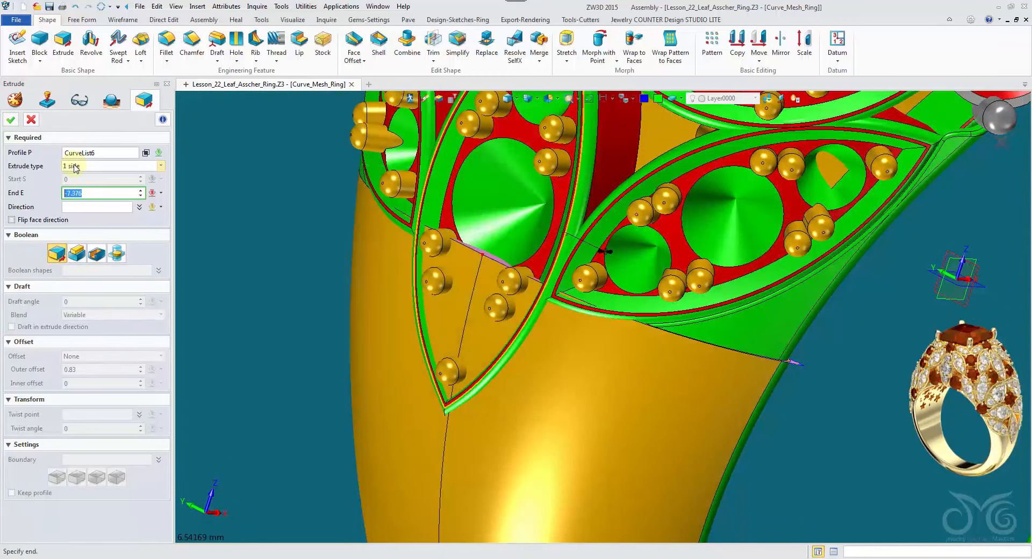
{"action": "right_click_drag", "start_coordinate": [191, 217], "coordinate": [533, 336]}
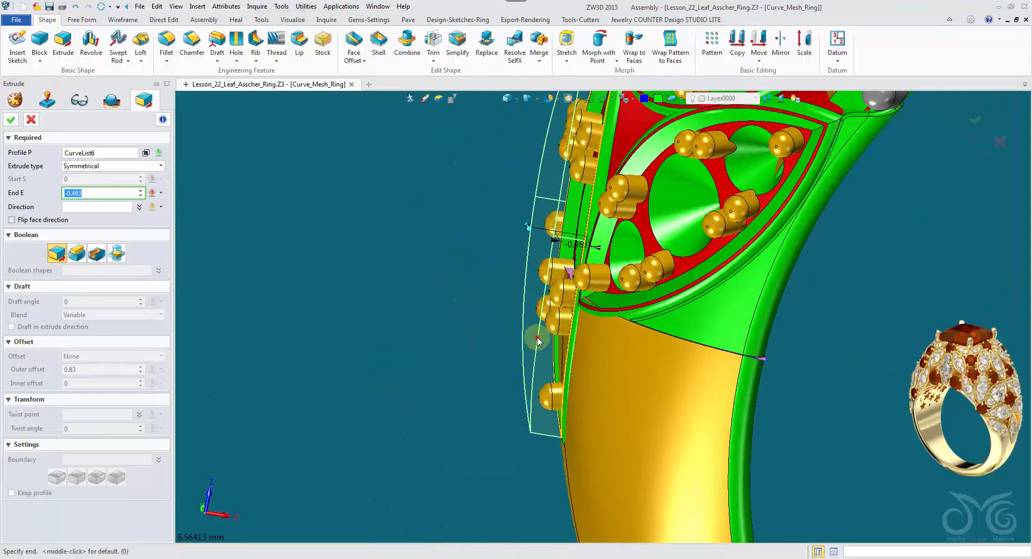
{"action": "right_click_drag", "start_coordinate": [501, 322], "coordinate": [554, 322]}
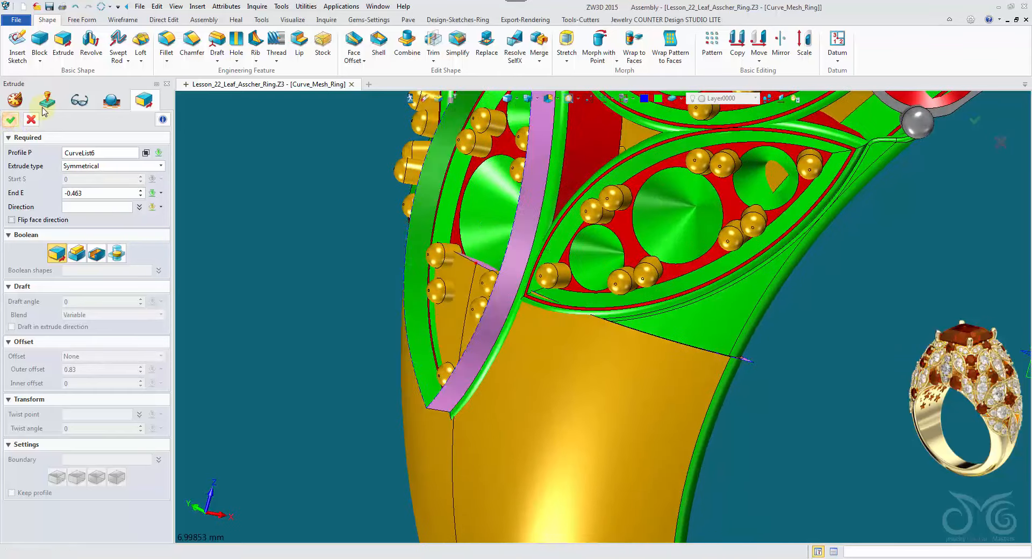
{"action": "left_click", "coordinate": [11, 119]}
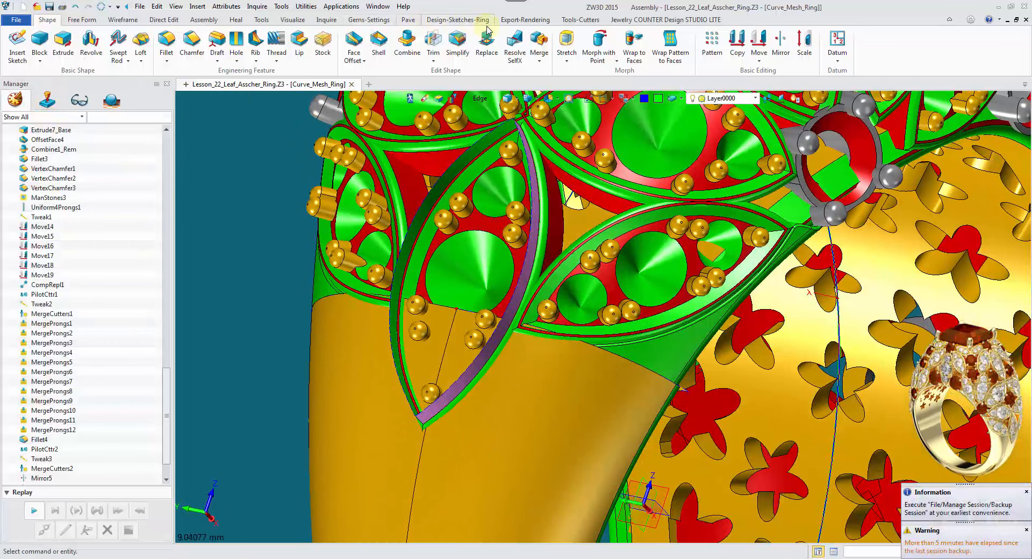
Fill the gap along the open edge loop on the front of the extruded leaf shape, sewing the shapes.
{"action": "left_click", "coordinate": [241, 21]}
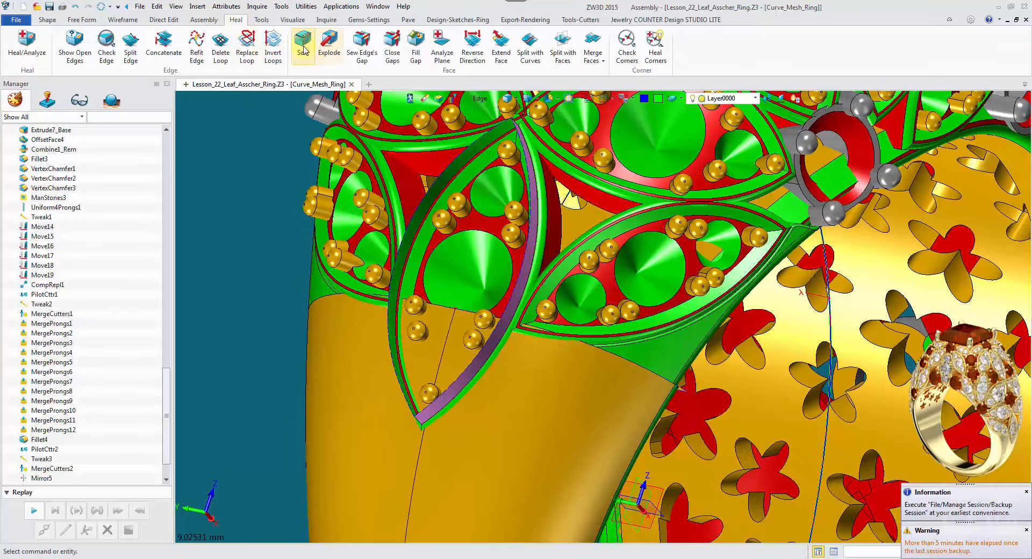
{"action": "left_click", "coordinate": [417, 49]}
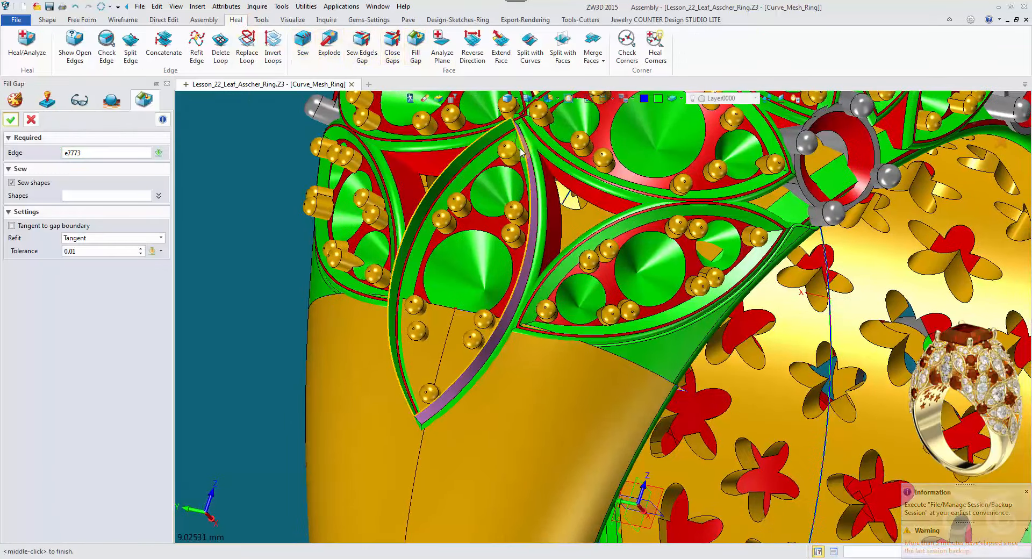
{"action": "left_click", "coordinate": [14, 120]}
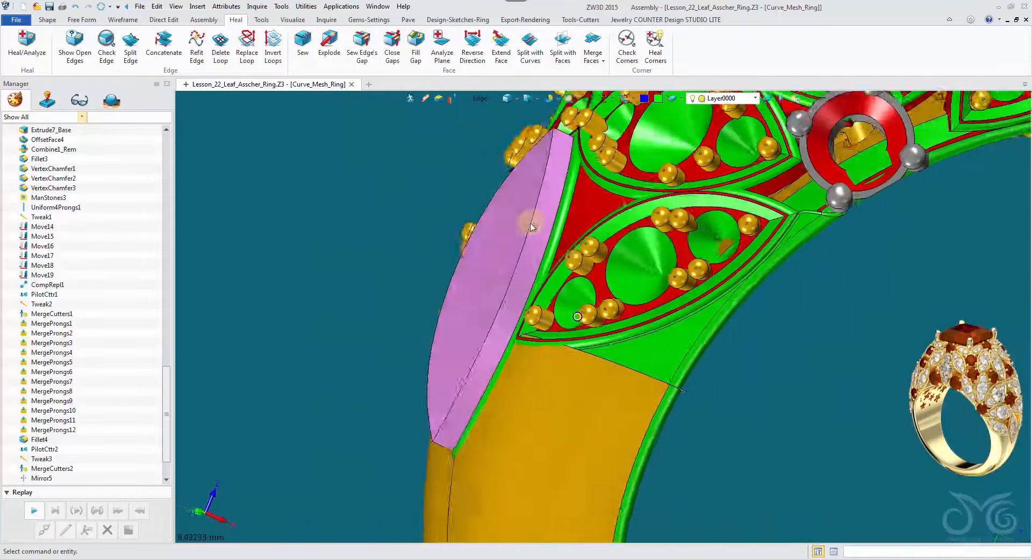
Fill the gap on the opposite open edge loop of the extruded leaf, using a wireframe display to pick it, and restore shading.
{"action": "right_click_drag", "start_coordinate": [532, 228], "coordinate": [505, 95]}
{"action": "left_click", "coordinate": [508, 98]}
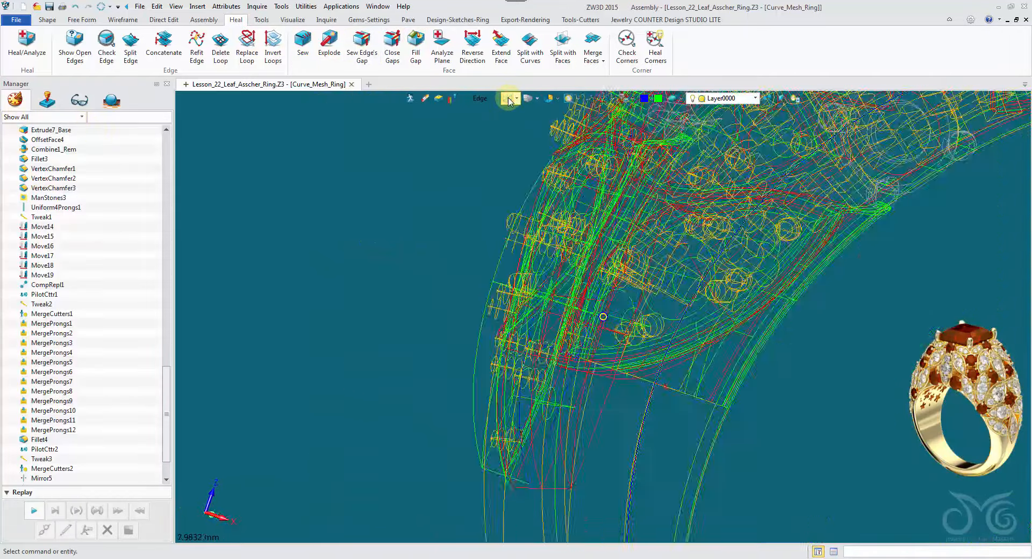
{"action": "right_click_drag", "start_coordinate": [646, 290], "coordinate": [627, 286]}
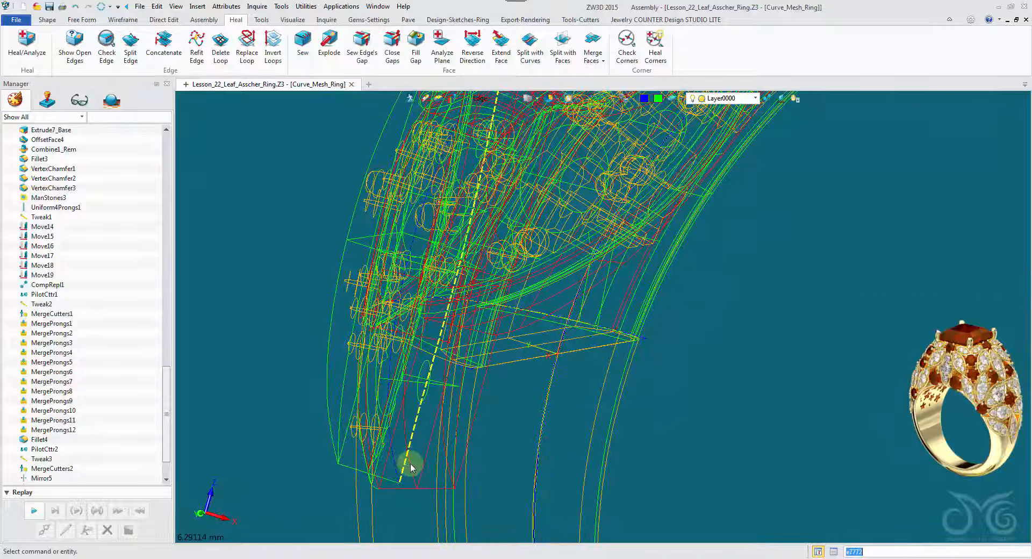
{"action": "left_click", "coordinate": [415, 43]}
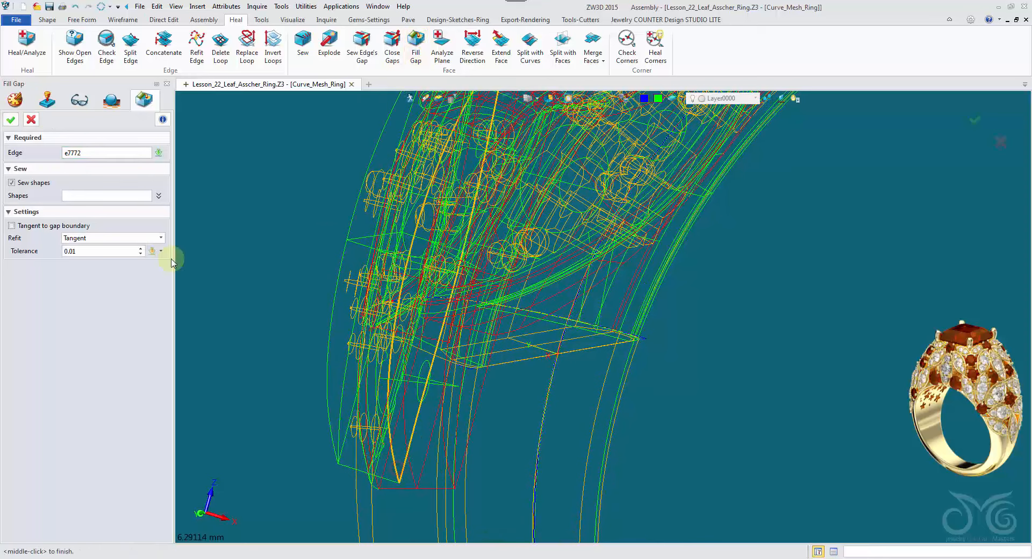
{"action": "left_click", "coordinate": [11, 119]}
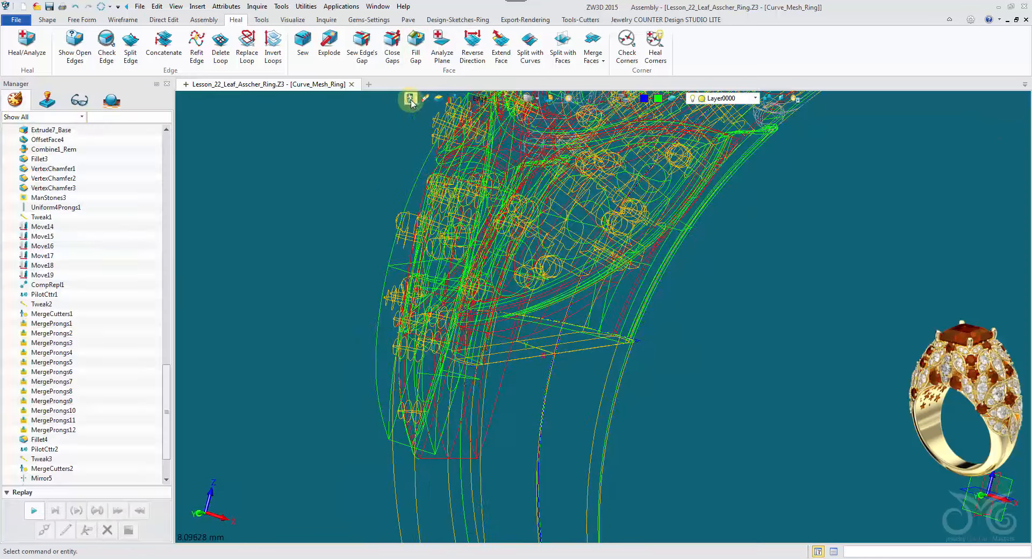
{"action": "left_click", "coordinate": [505, 99]}
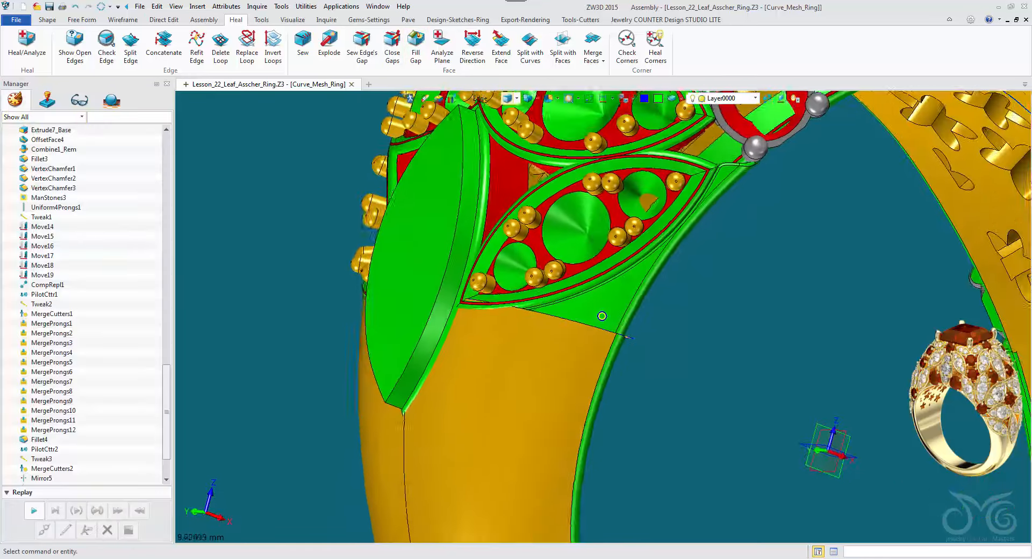
Combine with the remove option, subtracting the closed leaf extrusion from the gold shank.
{"action": "left_click", "coordinate": [47, 20]}
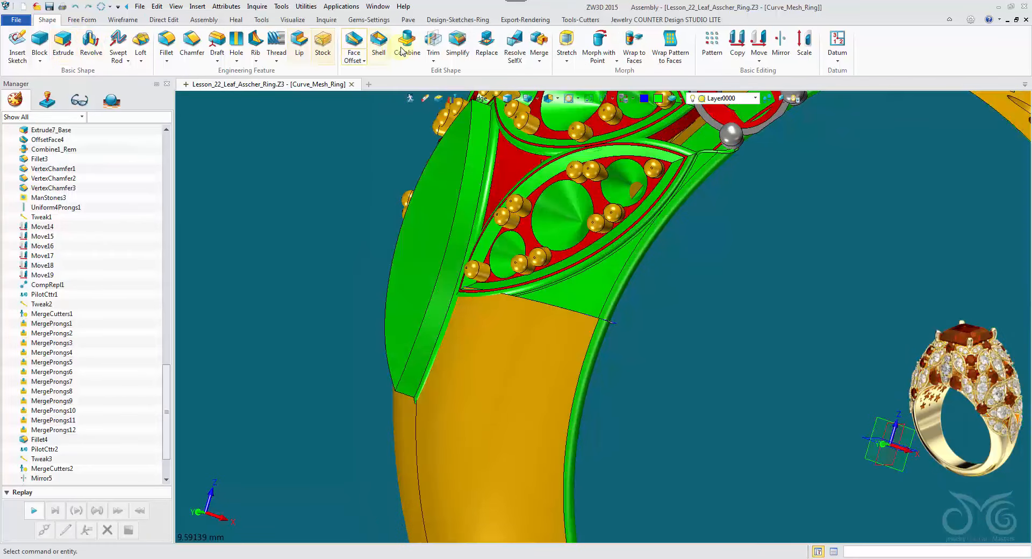
{"action": "left_click", "coordinate": [407, 43]}
{"action": "left_click", "coordinate": [473, 419]}
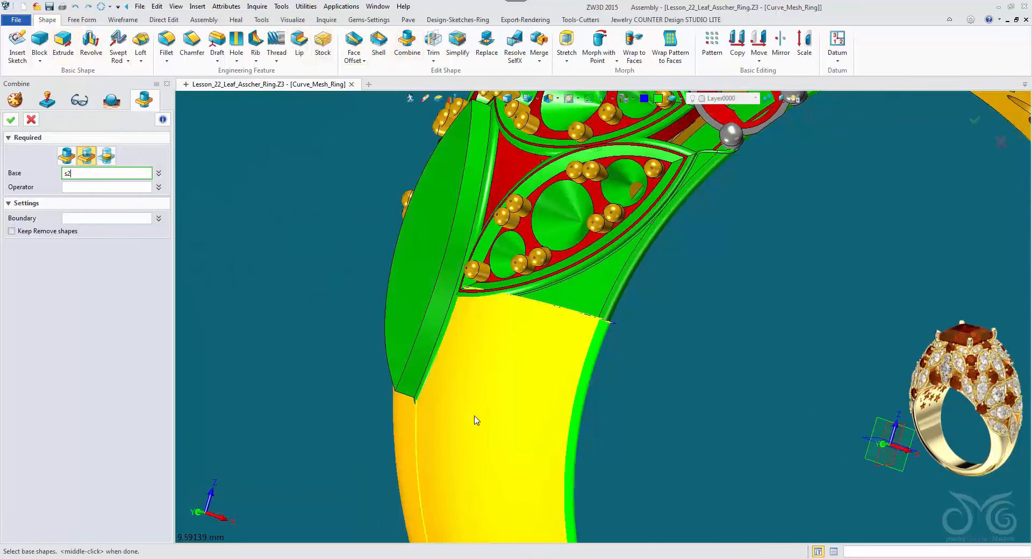
{"action": "middle_click", "coordinate": [291, 259]}
{"action": "left_click", "coordinate": [408, 263]}
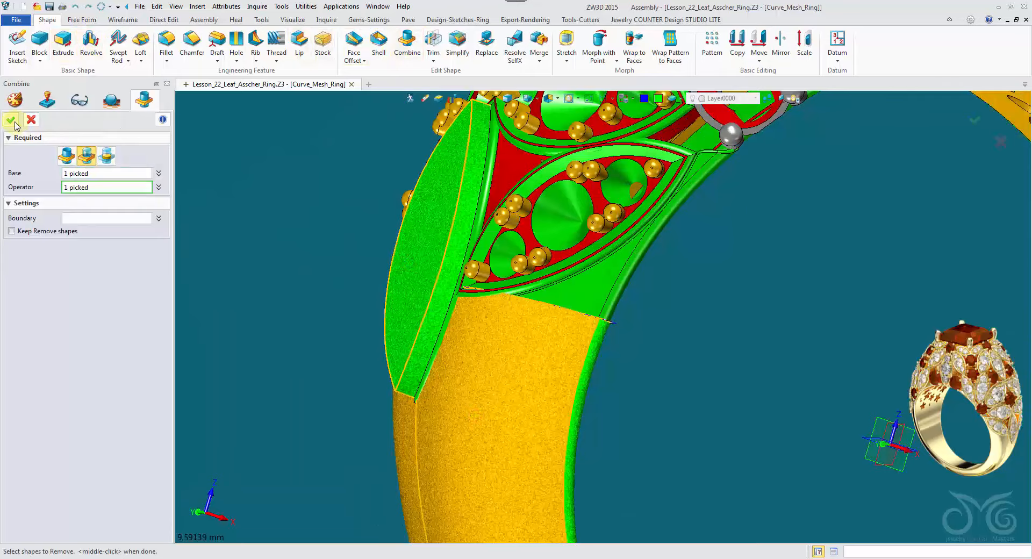
{"action": "right_click_drag", "start_coordinate": [292, 222], "coordinate": [481, 36]}
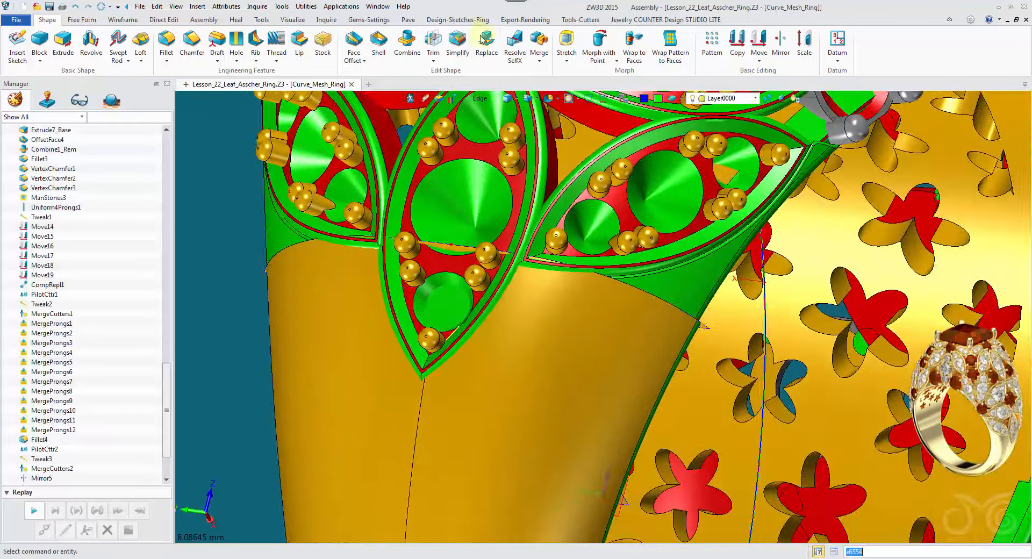
Move the two green shoulder shapes point to point, from their lower edge corner to the matching corner on the shank's rail.
{"action": "right_click_drag", "start_coordinate": [583, 293], "coordinate": [601, 373]}
{"action": "scroll", "coordinate": [591, 344], "scroll_direction": "up", "scroll_amount": 1}
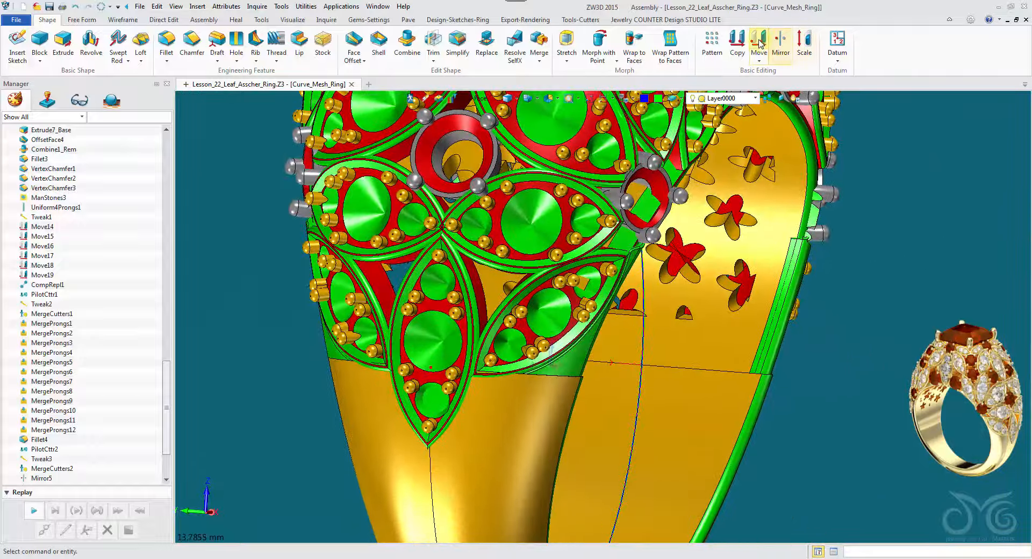
{"action": "left_click", "coordinate": [759, 42]}
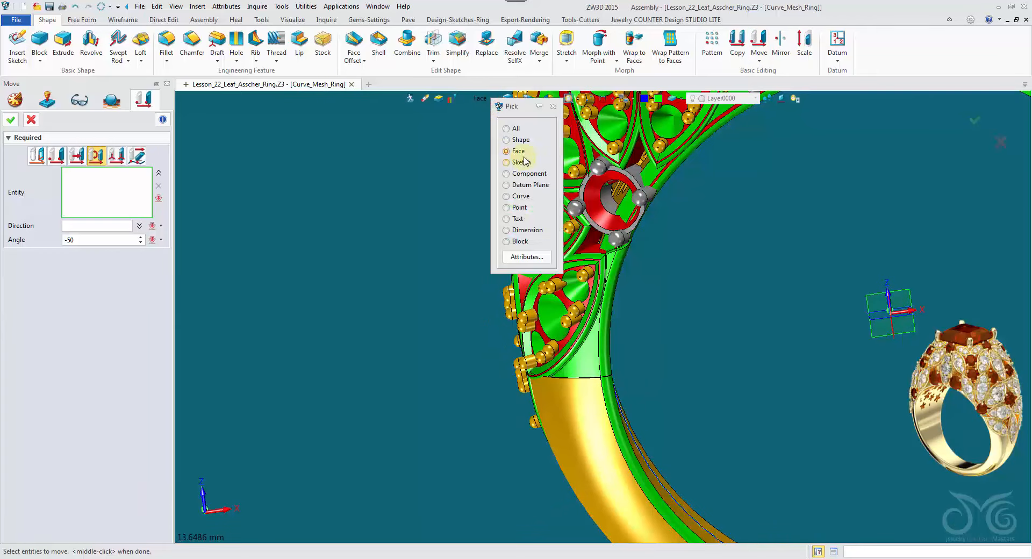
{"action": "left_click", "coordinate": [598, 356]}
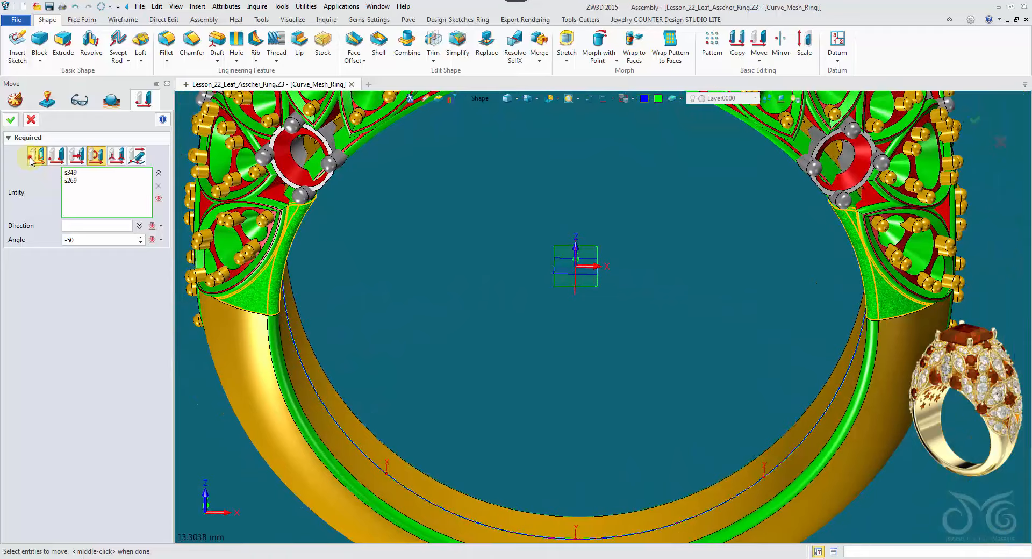
{"action": "right_click_drag", "start_coordinate": [302, 249], "coordinate": [571, 289]}
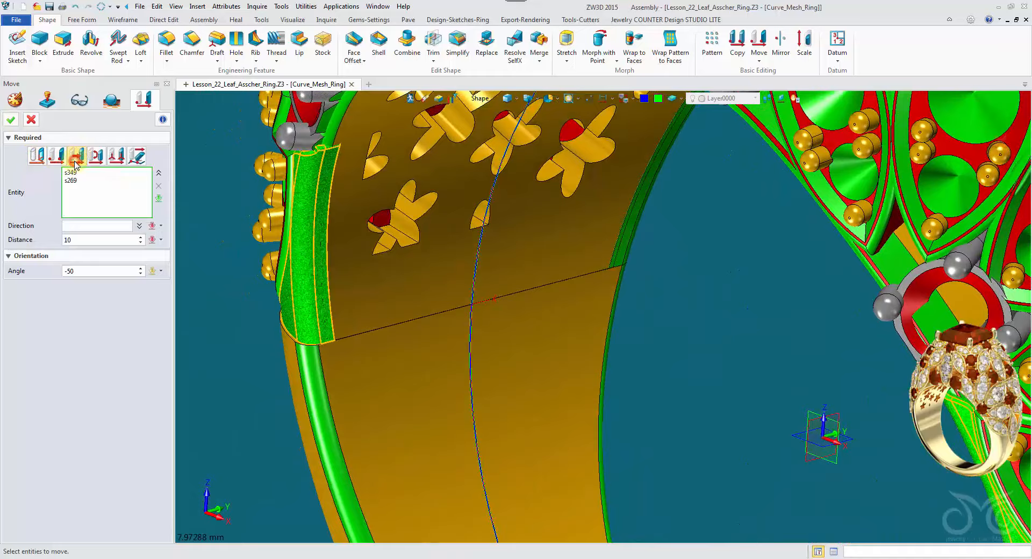
{"action": "left_click", "coordinate": [76, 157]}
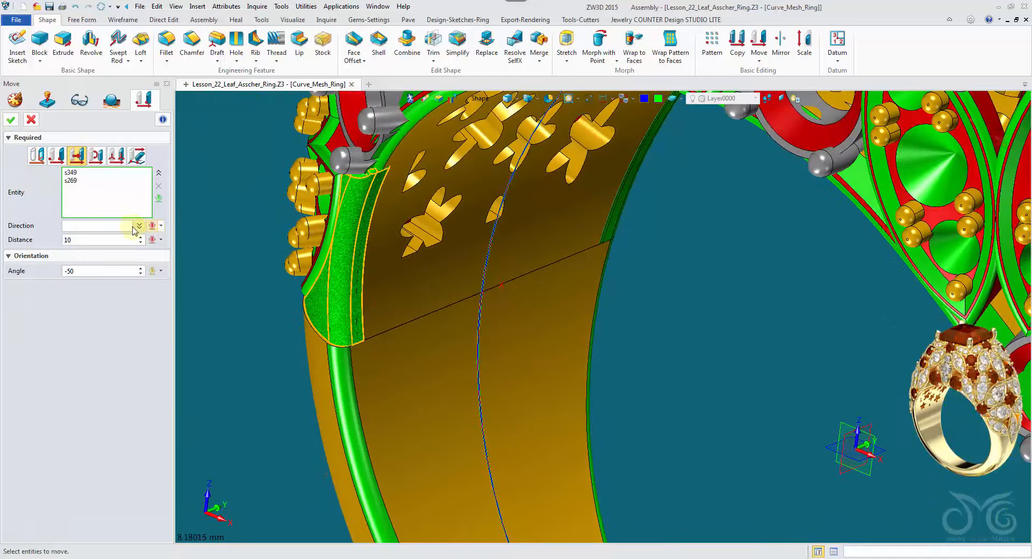
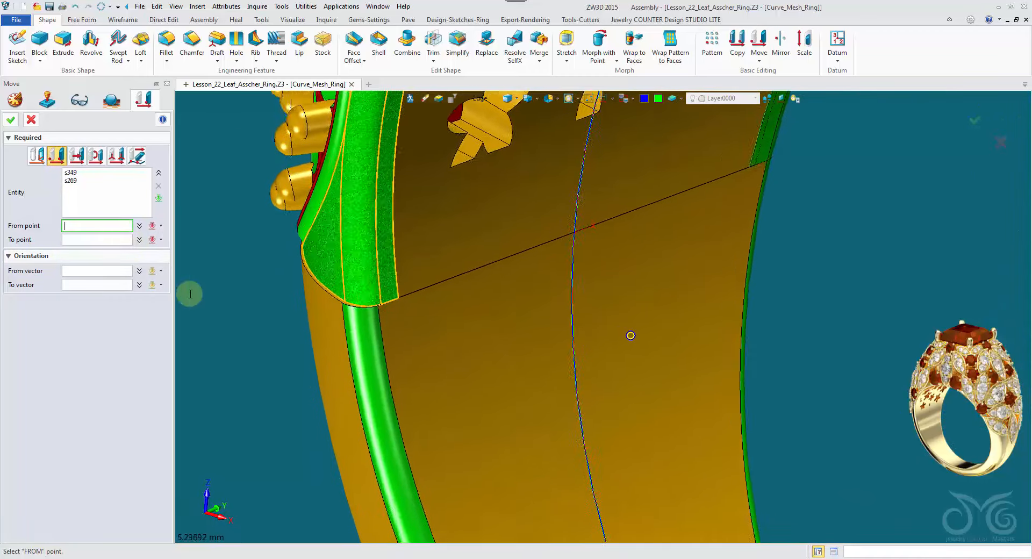
{"action": "left_click", "coordinate": [359, 289]}
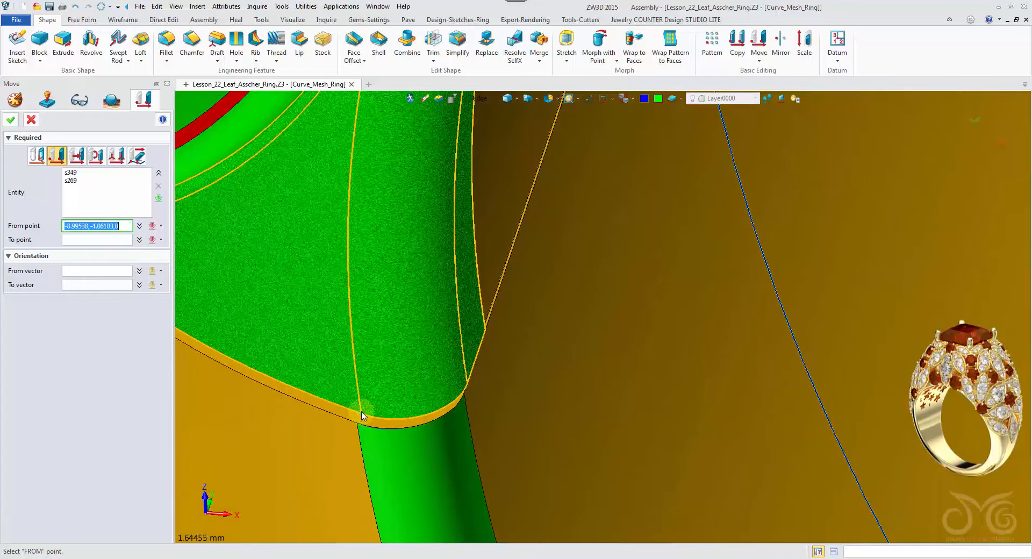
{"action": "scroll", "coordinate": [359, 397], "scroll_direction": "up", "scroll_amount": 3}
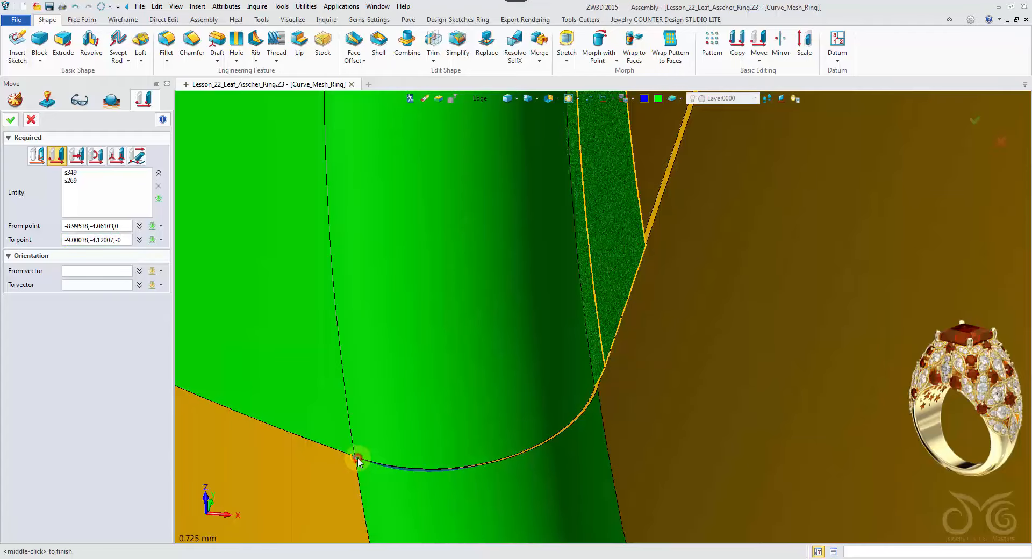
Examine the seam between the moved shoulder shapes and the shank on both sides of the ring.
{"action": "scroll", "coordinate": [358, 462], "scroll_direction": "down", "scroll_amount": 5}
{"action": "scroll", "coordinate": [525, 467], "scroll_direction": "down", "scroll_amount": 3}
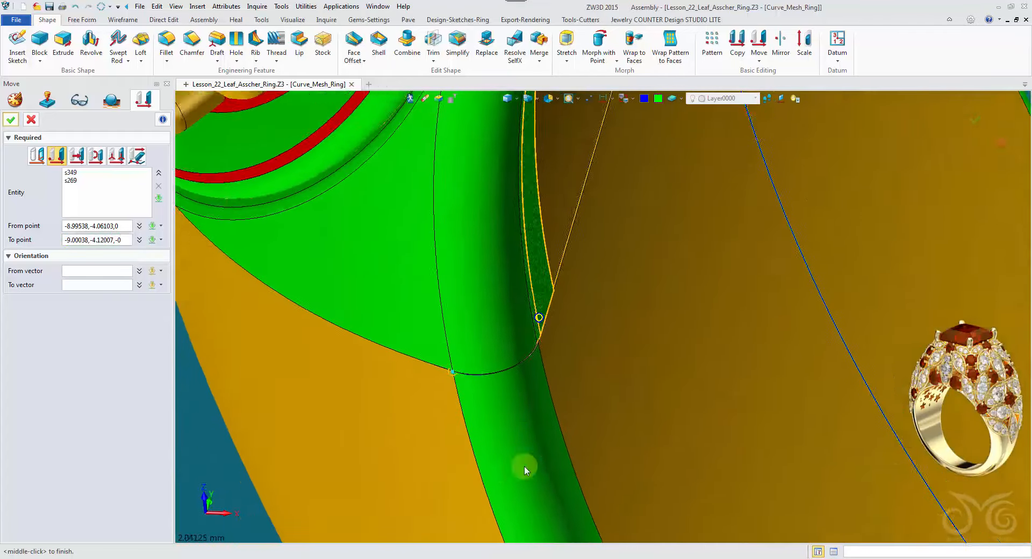
{"action": "scroll", "coordinate": [611, 473], "scroll_direction": "down", "scroll_amount": 3}
{"action": "middle_click_drag", "start_coordinate": [691, 475], "coordinate": [770, 388]}
{"action": "scroll", "coordinate": [750, 376], "scroll_direction": "up", "scroll_amount": 6}
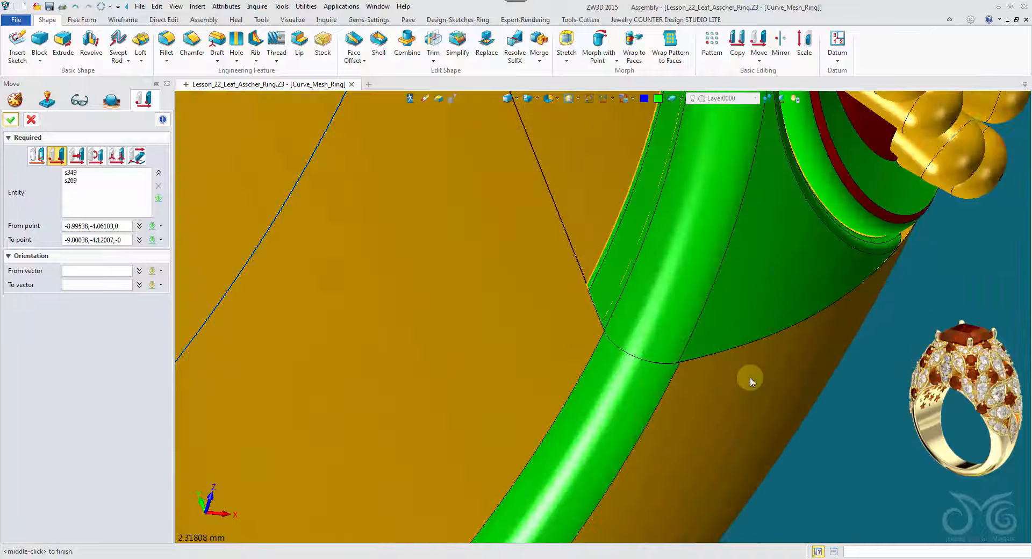
{"action": "scroll", "coordinate": [650, 366], "scroll_direction": "up", "scroll_amount": 5}
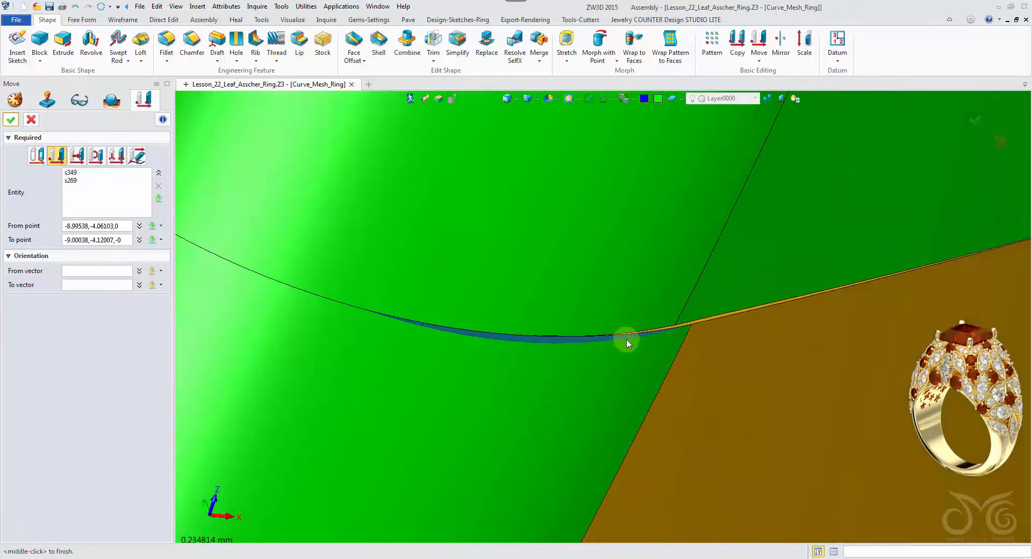
{"action": "scroll", "coordinate": [519, 360], "scroll_direction": "up", "scroll_amount": 1}
{"action": "scroll", "coordinate": [519, 361], "scroll_direction": "down", "scroll_amount": 10}
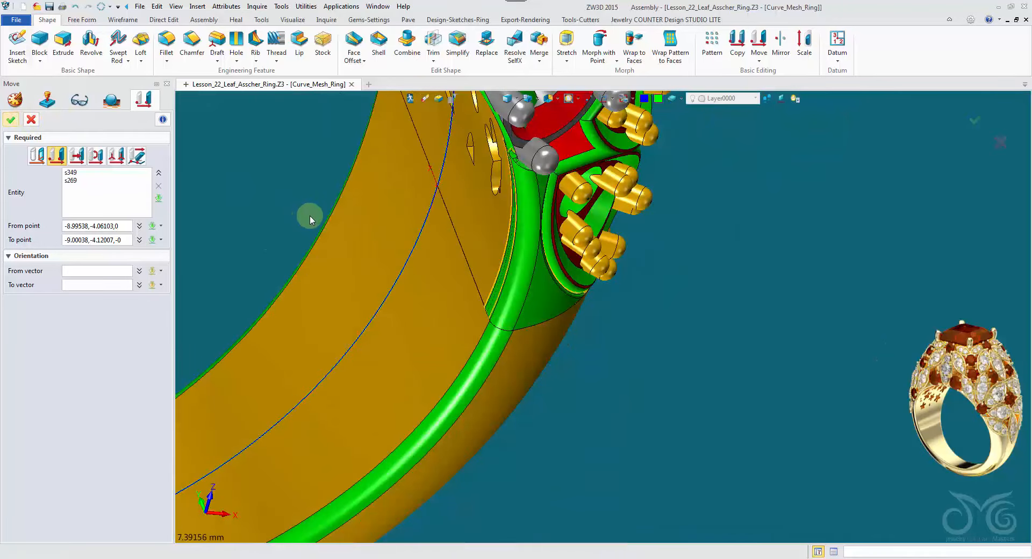
{"action": "scroll", "coordinate": [309, 216], "scroll_direction": "down", "scroll_amount": 4}
Select all shapes of the ring and open their face attributes.
{"action": "right_click_drag", "start_coordinate": [309, 217], "coordinate": [408, 127]}
{"action": "left_click_drag", "start_coordinate": [408, 127], "coordinate": [814, 515]}
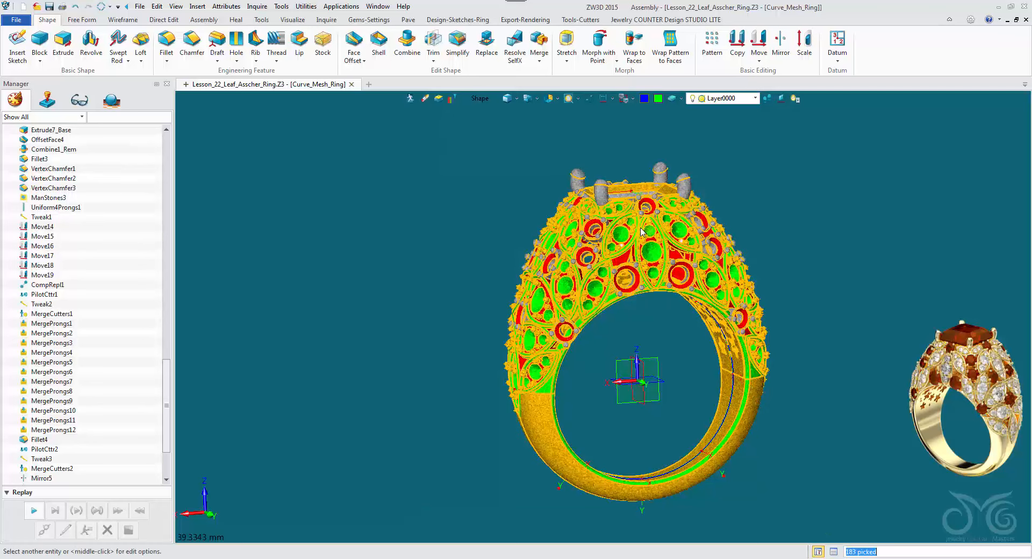
{"action": "middle_click", "coordinate": [609, 233]}
{"action": "left_click", "coordinate": [645, 316]}
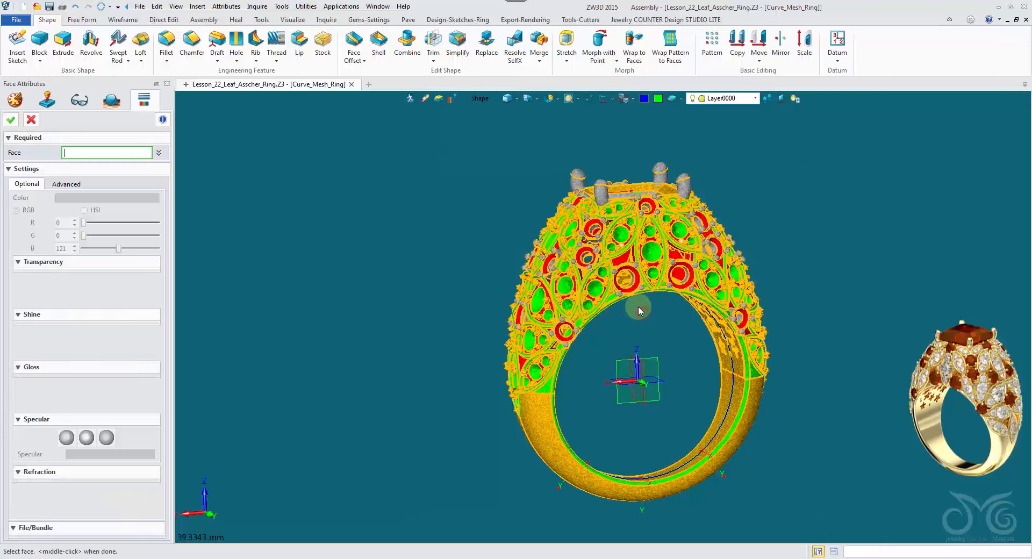
Give the ring's faces the saved custom pale gold colour (RGB 255, 215, 105) with shine 100.
{"action": "left_click", "coordinate": [91, 196]}
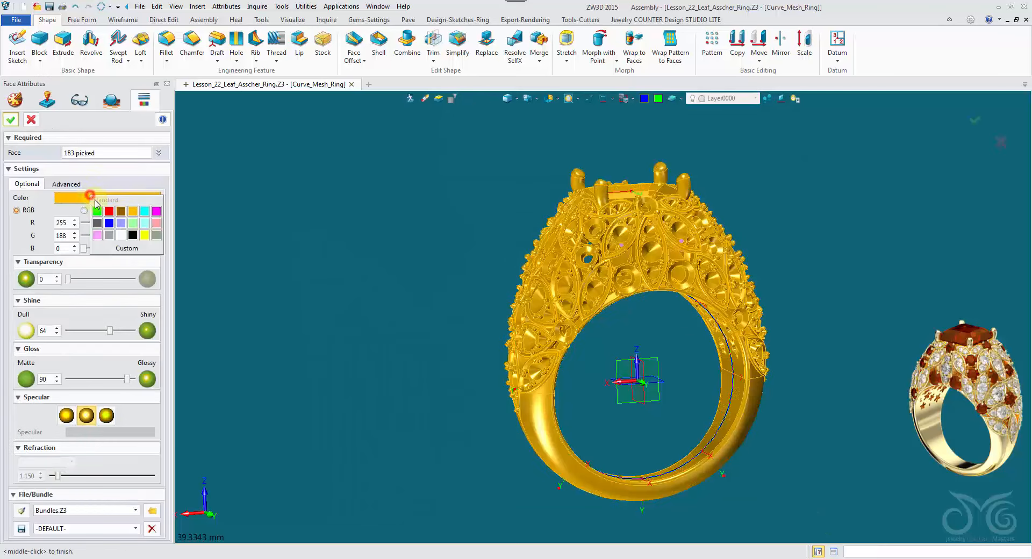
{"action": "left_click", "coordinate": [132, 248]}
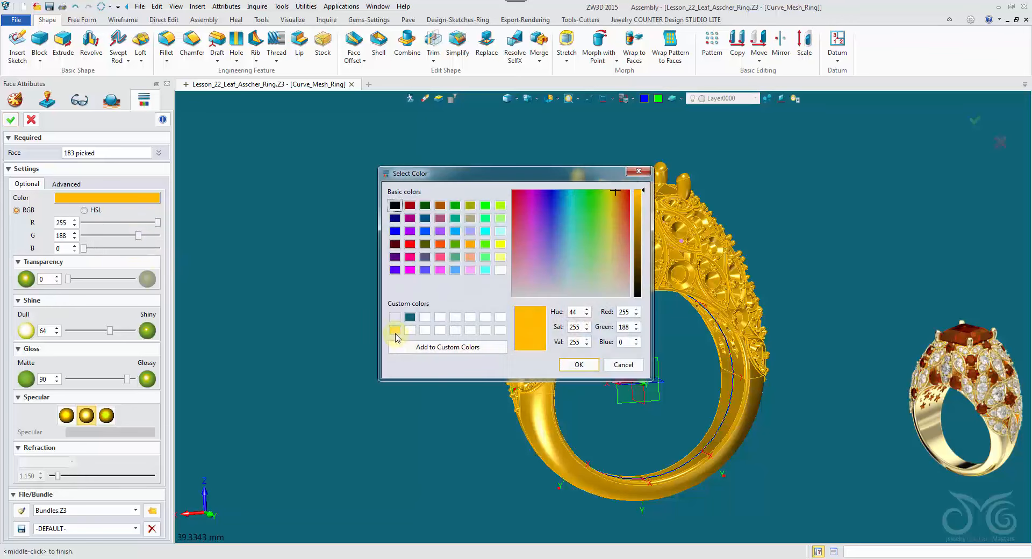
{"action": "left_click", "coordinate": [395, 331]}
{"action": "left_click", "coordinate": [570, 368]}
{"action": "left_click_drag", "start_coordinate": [109, 331], "coordinate": [145, 342]}
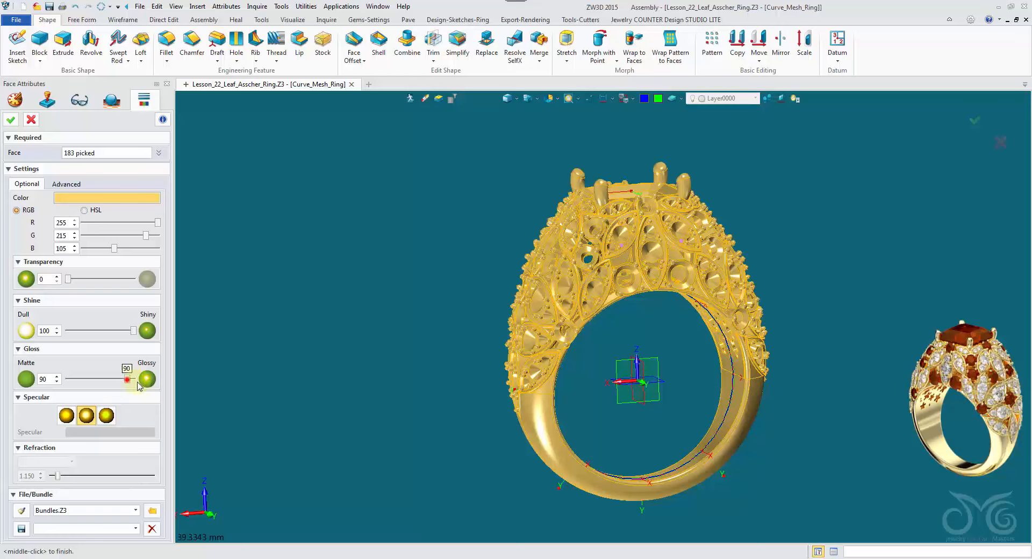
{"action": "left_click", "coordinate": [12, 122]}
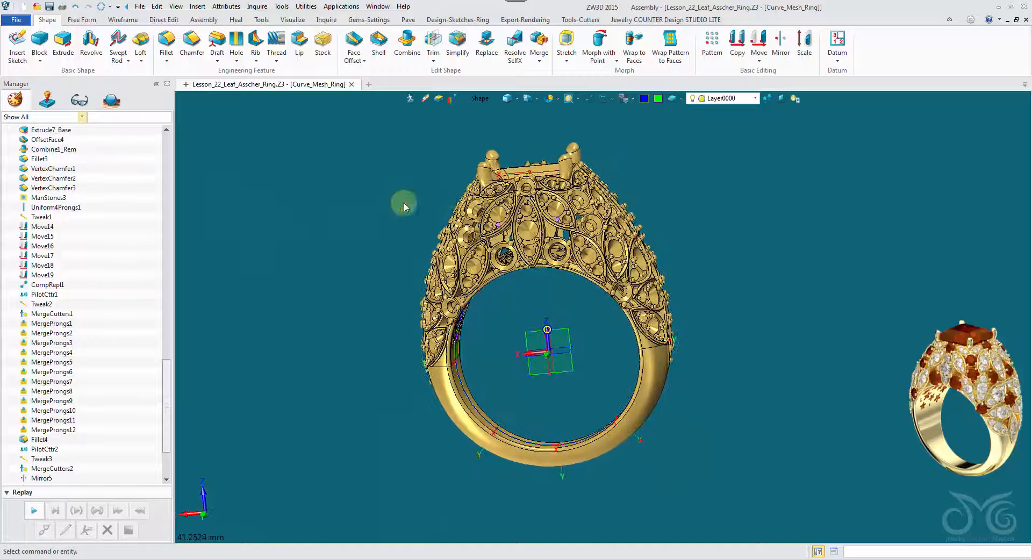
Examine the recoloured ring up close around the leaves with the purple circular faces.
{"action": "scroll", "coordinate": [483, 298], "scroll_direction": "up", "scroll_amount": 5}
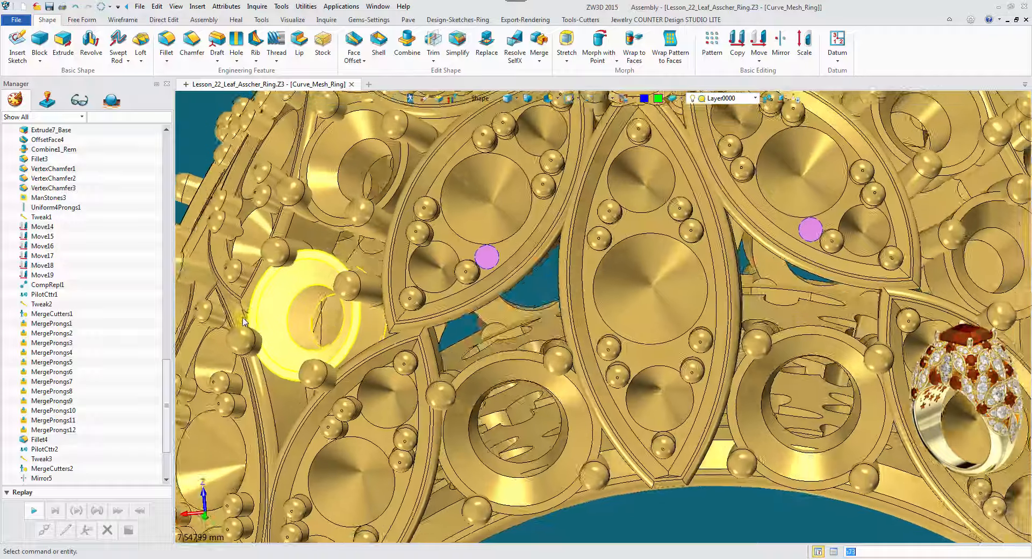
{"action": "scroll", "coordinate": [247, 320], "scroll_direction": "down", "scroll_amount": 4}
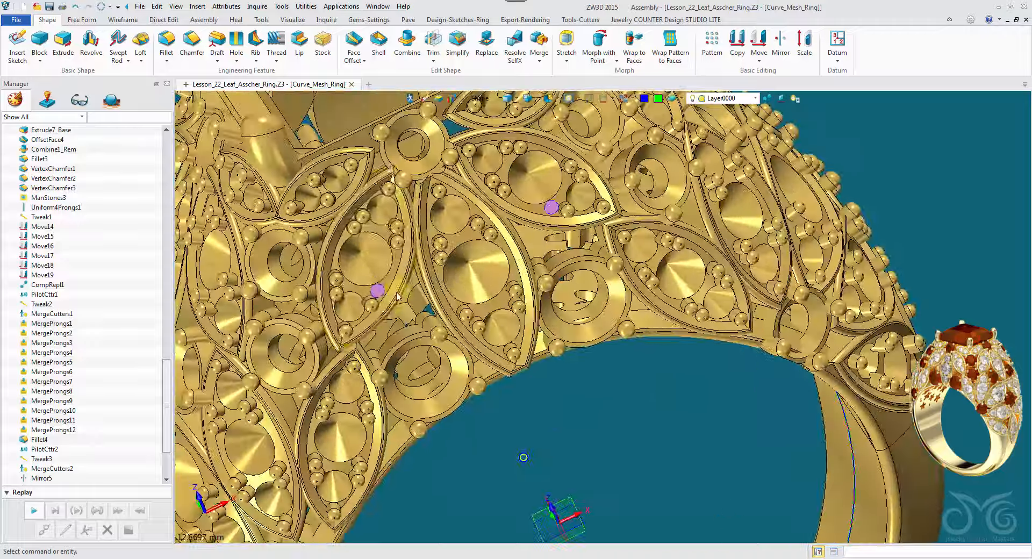
{"action": "left_click", "coordinate": [396, 292]}
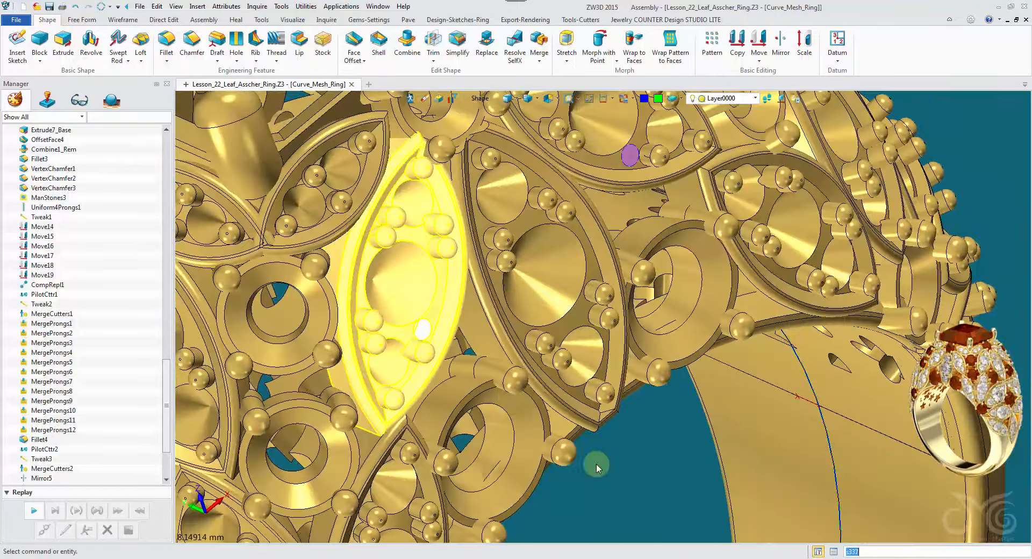
{"action": "left_click", "coordinate": [652, 498]}
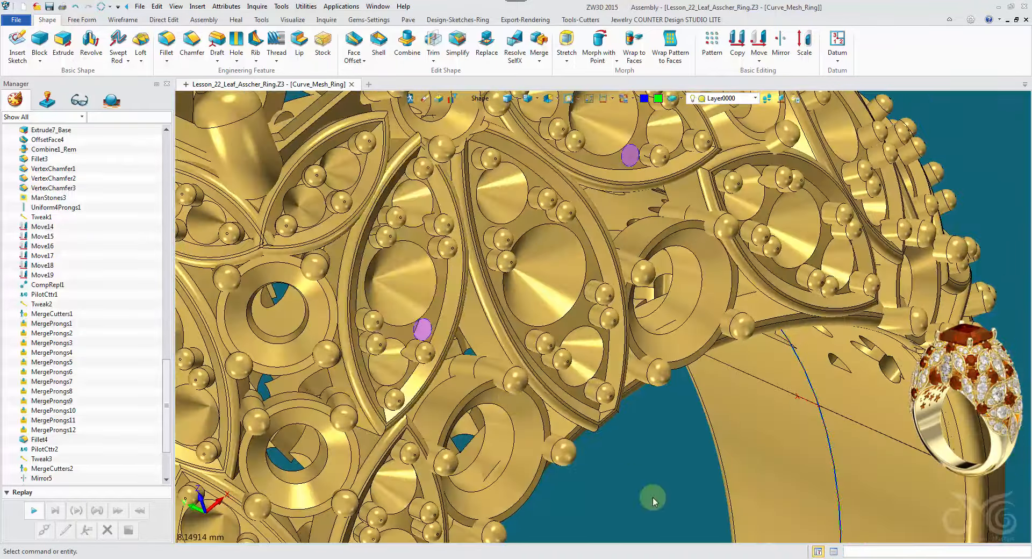
{"action": "scroll", "coordinate": [113, 403], "scroll_direction": "down", "scroll_amount": 3}
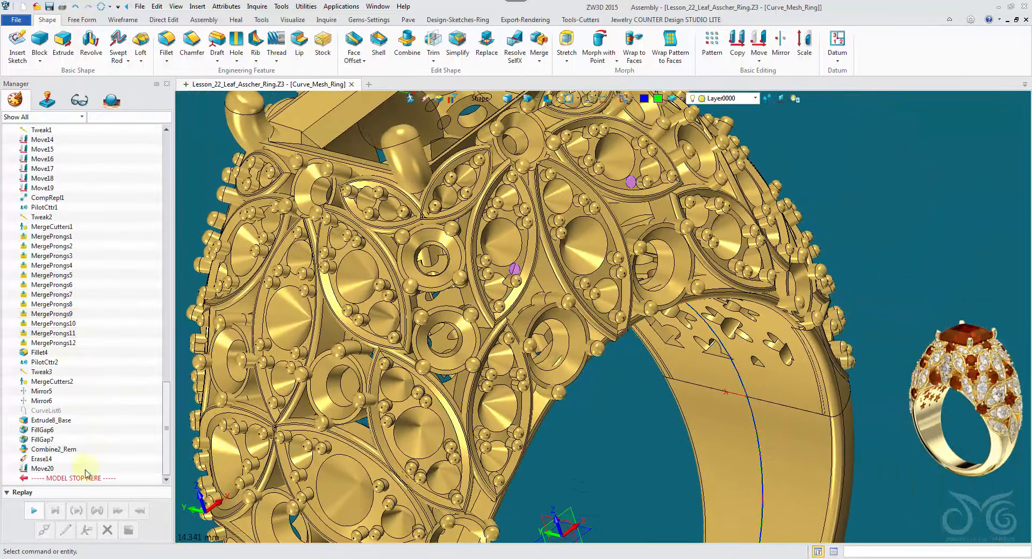
Roll the model history back to just after Curve4 and rerun the Morph2 leaf wrap with its existing settings.
{"action": "scroll", "coordinate": [80, 183], "scroll_direction": "up", "scroll_amount": 8}
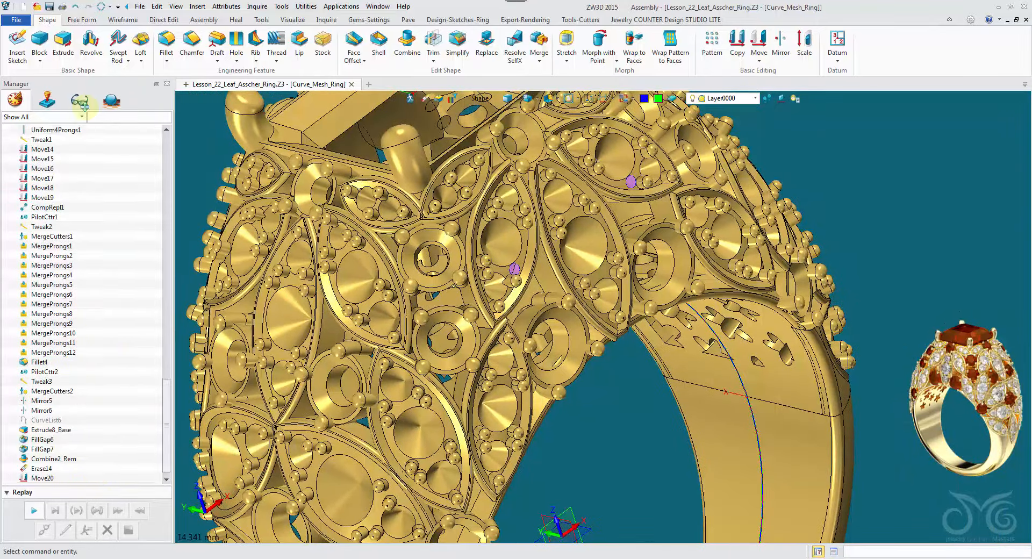
{"action": "mouse_move", "coordinate": [84, 139]}
{"action": "left_mouse_down"}
{"action": "mouse_move", "coordinate": [81, 104]}
{"action": "mouse_move", "coordinate": [83, 185]}
{"action": "left_mouse_up"}
{"action": "mouse_move", "coordinate": [93, 138]}
{"action": "left_mouse_down"}
{"action": "mouse_move", "coordinate": [93, 119]}
{"action": "mouse_move", "coordinate": [95, 129]}
{"action": "mouse_move", "coordinate": [108, 110]}
{"action": "mouse_move", "coordinate": [105, 170]}
{"action": "left_mouse_up"}
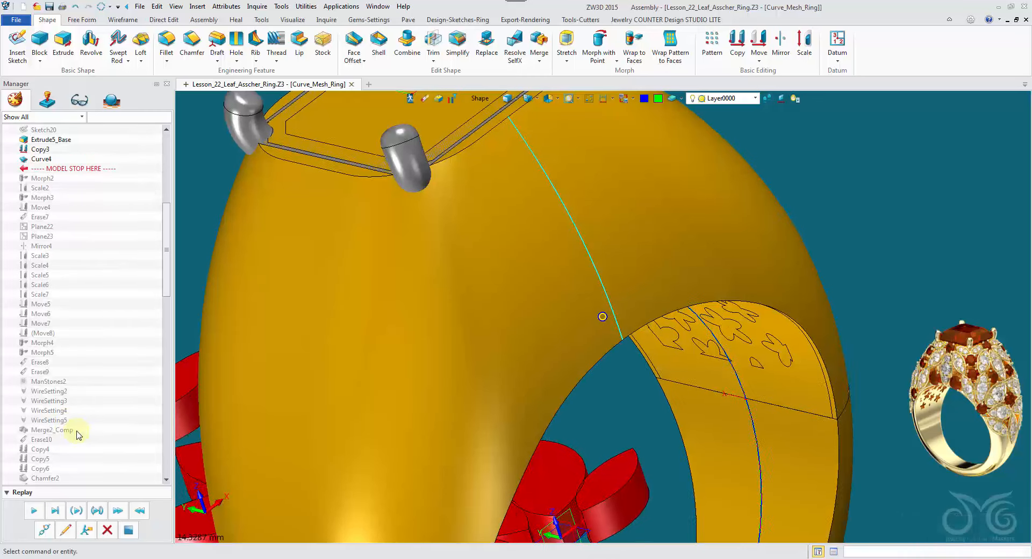
{"action": "left_click", "coordinate": [65, 530]}
{"action": "left_click", "coordinate": [11, 120]}
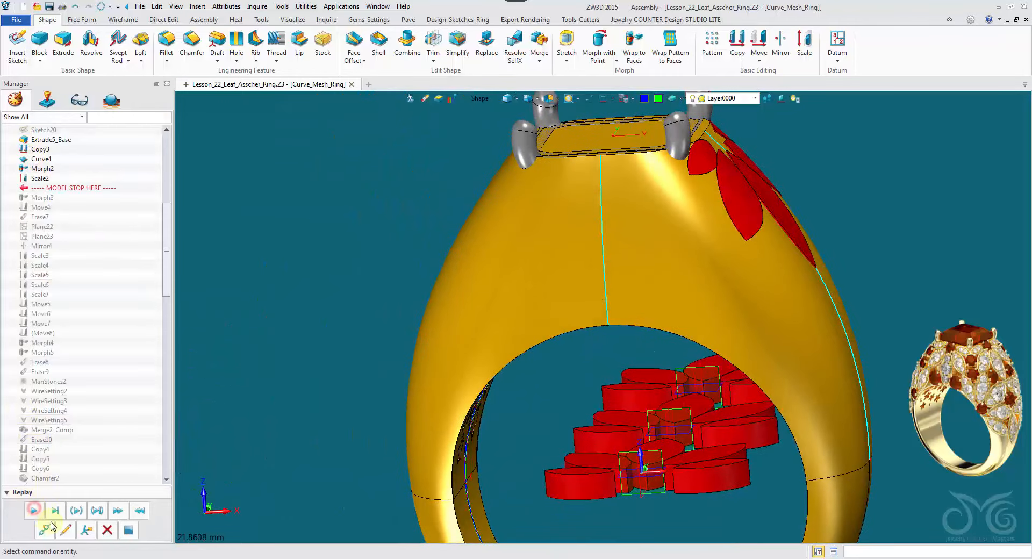
Rerun the Morph3 wrap, replay the history up to the bracketed Move8 feature and delete Move8.
{"action": "left_click", "coordinate": [65, 531]}
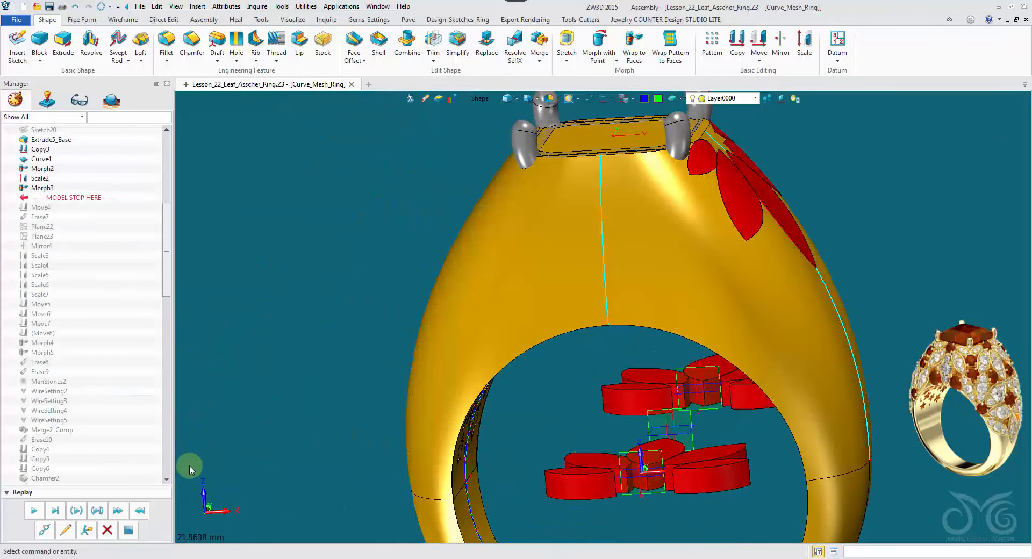
{"action": "left_click", "coordinate": [37, 511]}
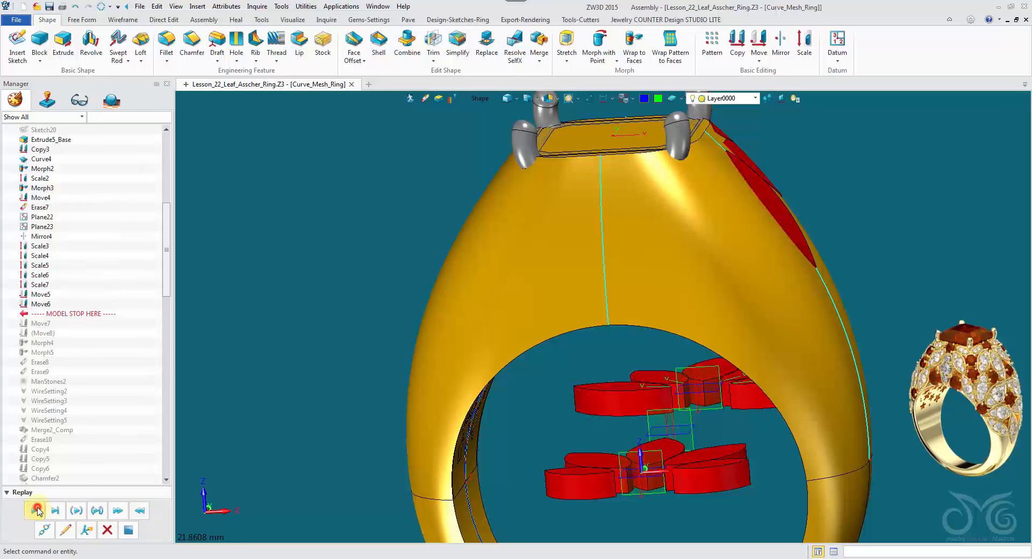
{"action": "left_click", "coordinate": [110, 532]}
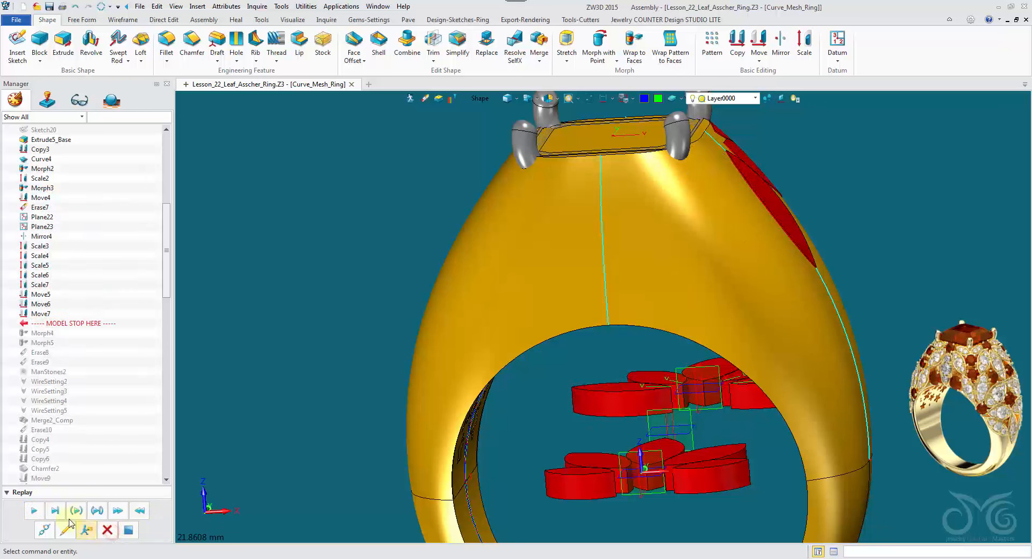
Rerun the Morph4 and Morph5 wraps onto the ring face with their existing settings.
{"action": "left_click", "coordinate": [66, 531]}
{"action": "left_click", "coordinate": [18, 119]}
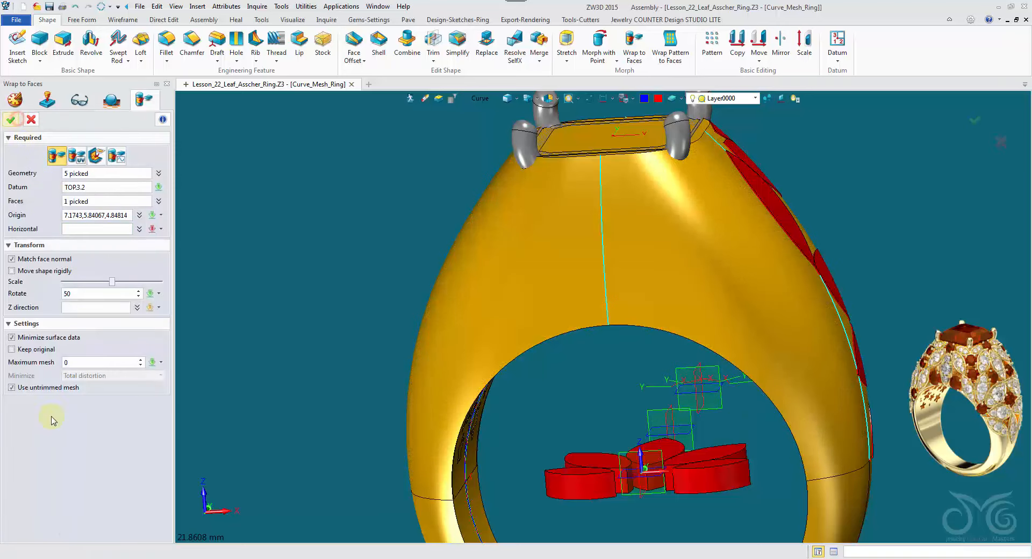
{"action": "left_click", "coordinate": [62, 527]}
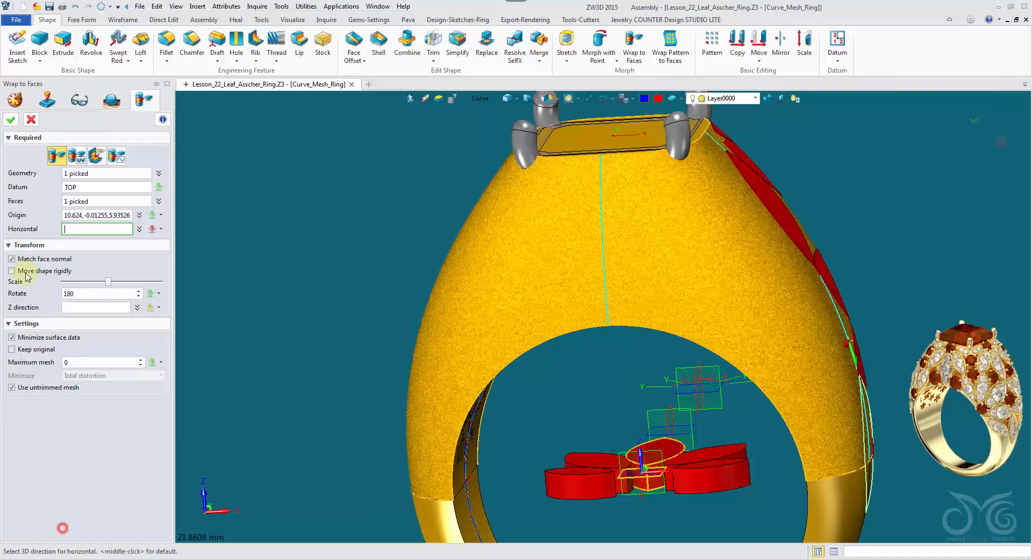
{"action": "left_click", "coordinate": [15, 120]}
Replay the history from the wraps through MergeProngs5, and undo the MergeProngs5 replay that leaves a stray circular face on the leaf.
{"action": "left_click", "coordinate": [38, 510]}
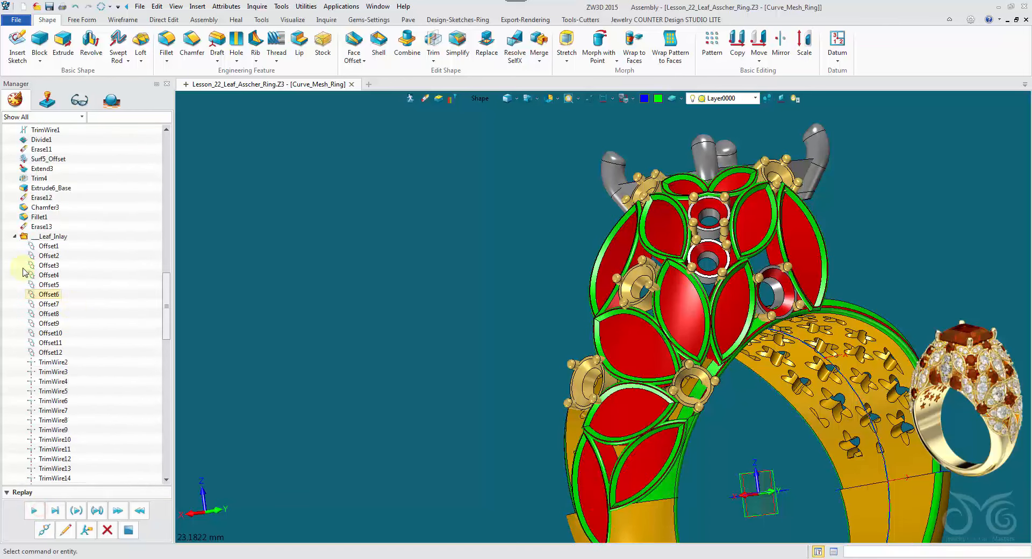
{"action": "left_click", "coordinate": [15, 237]}
{"action": "left_click", "coordinate": [36, 512]}
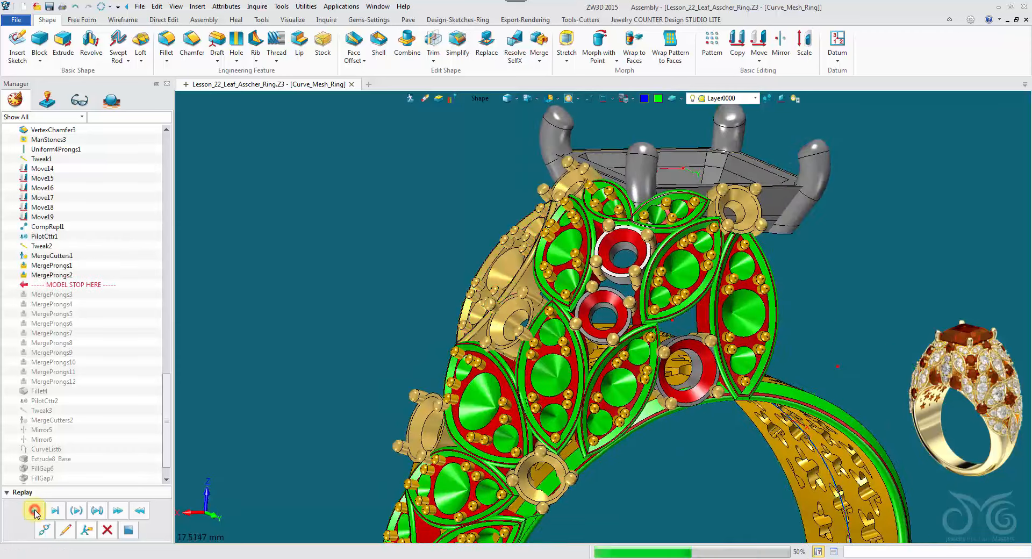
{"action": "left_click", "coordinate": [35, 510]}
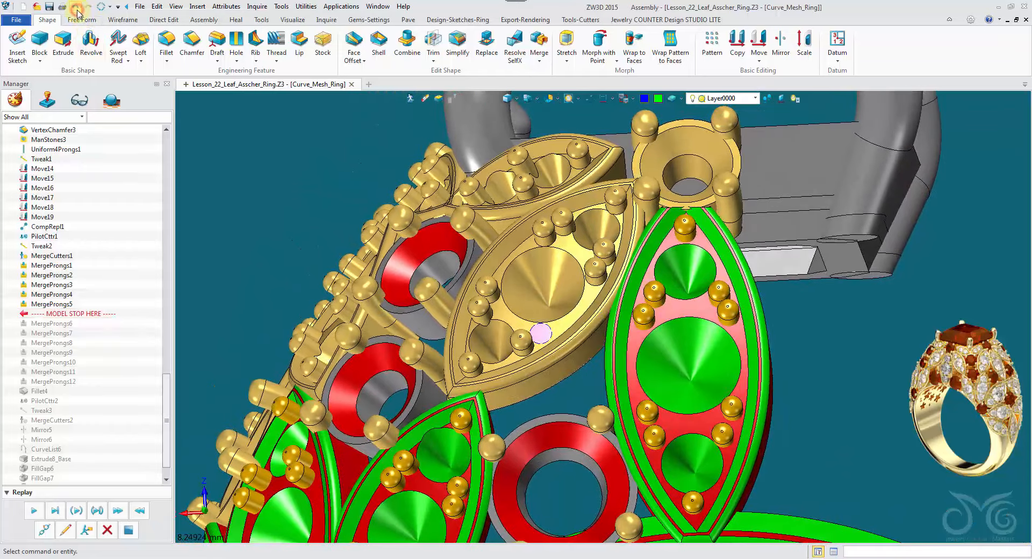
{"action": "left_click", "coordinate": [77, 11]}
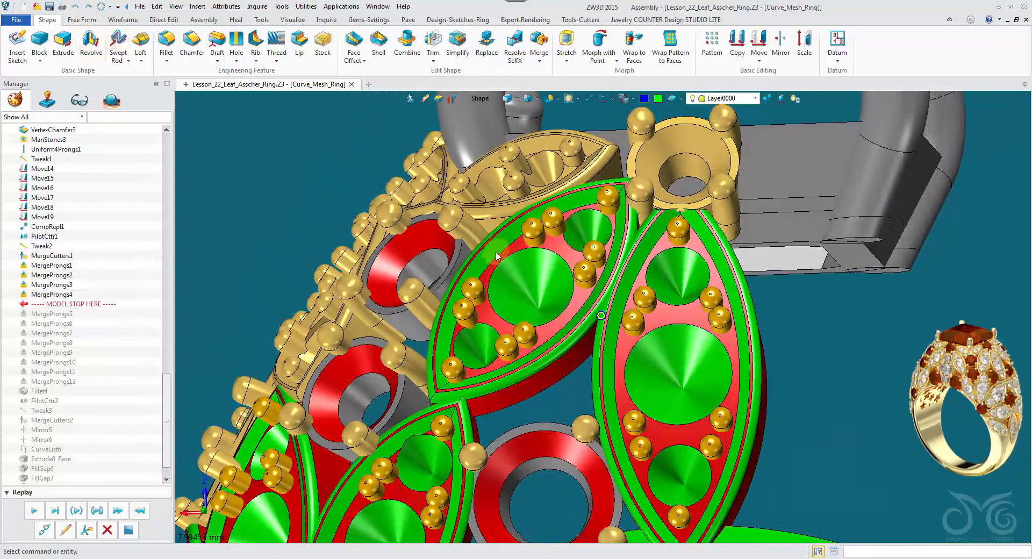
Merge nine of the slanted leaf's prongs into the leaf base, leaving out the inner prong beside the small lower stone seat.
{"action": "left_click", "coordinate": [450, 20]}
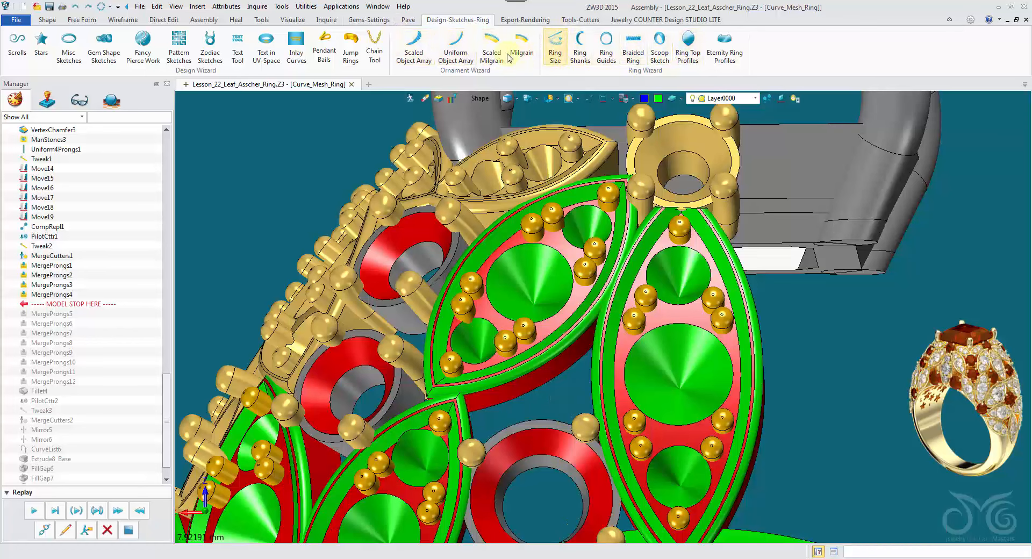
{"action": "left_click", "coordinate": [380, 21]}
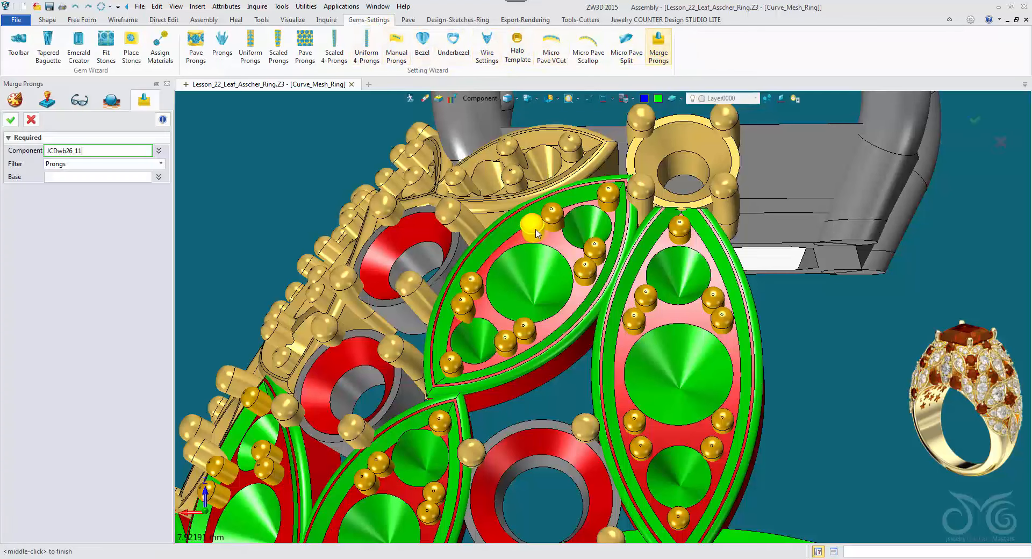
{"action": "left_click", "coordinate": [581, 274]}
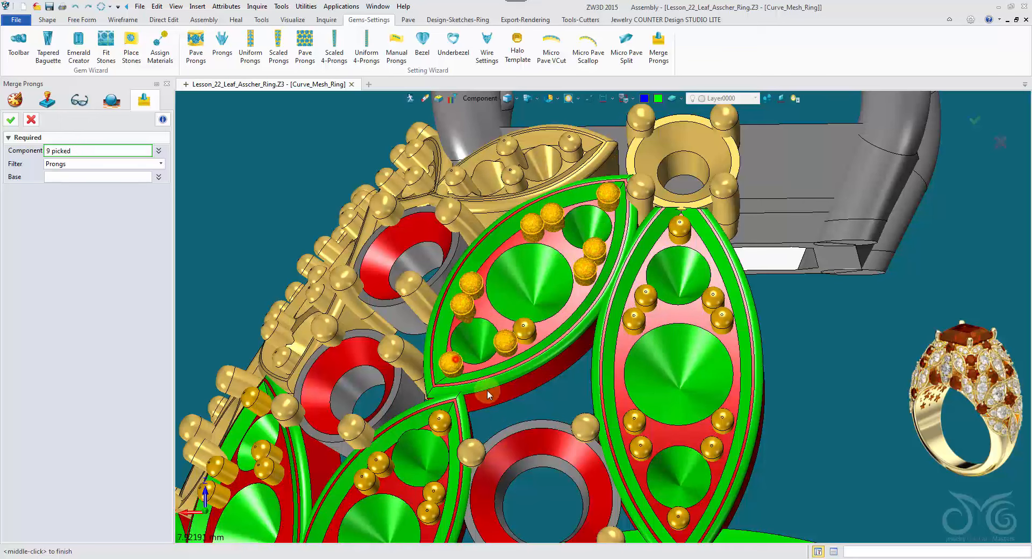
{"action": "middle_click", "coordinate": [533, 395]}
{"action": "left_click", "coordinate": [522, 384]}
{"action": "left_click", "coordinate": [523, 384]}
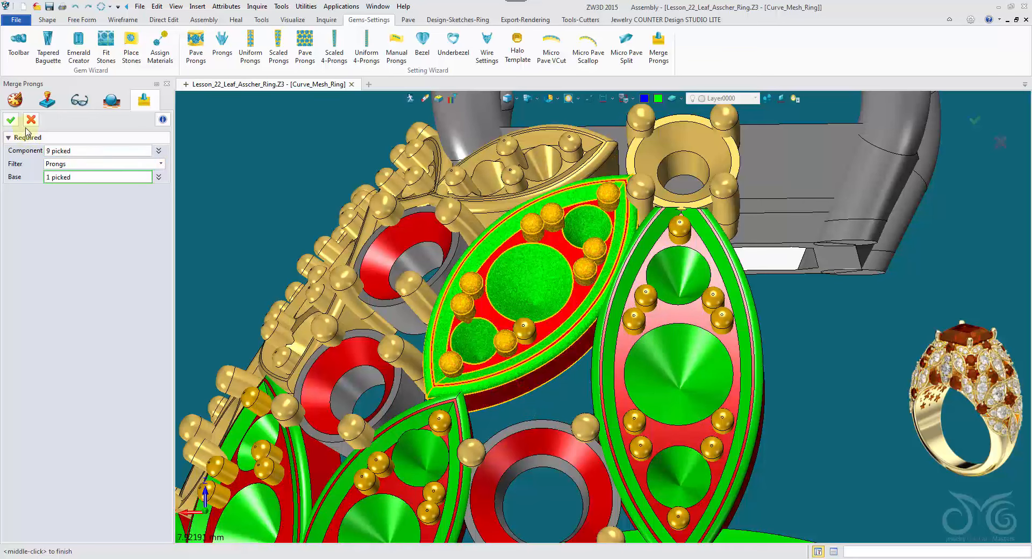
{"action": "left_click", "coordinate": [11, 119]}
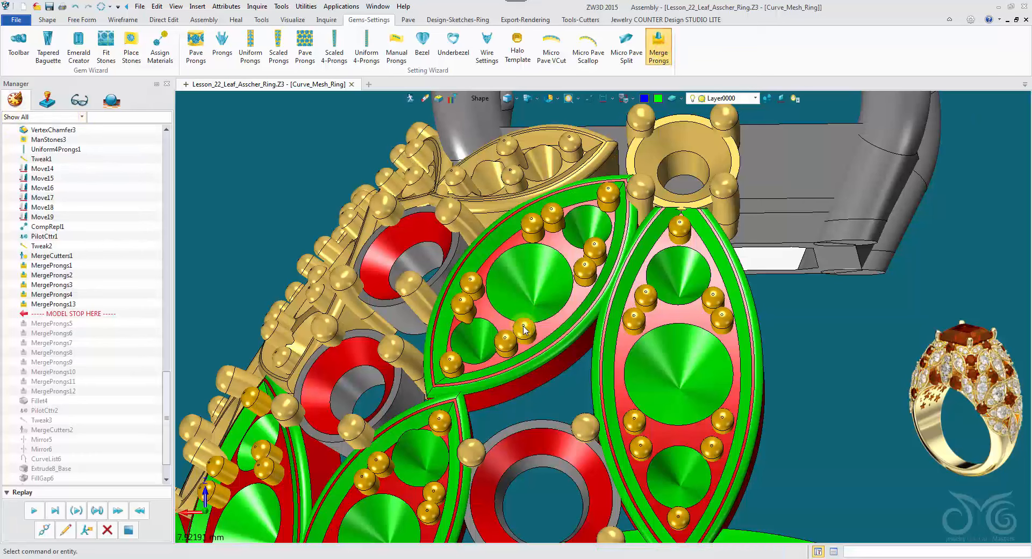
Try to merge the one remaining prong into the slanted leaf, and undo that merge.
{"action": "left_click", "coordinate": [559, 386]}
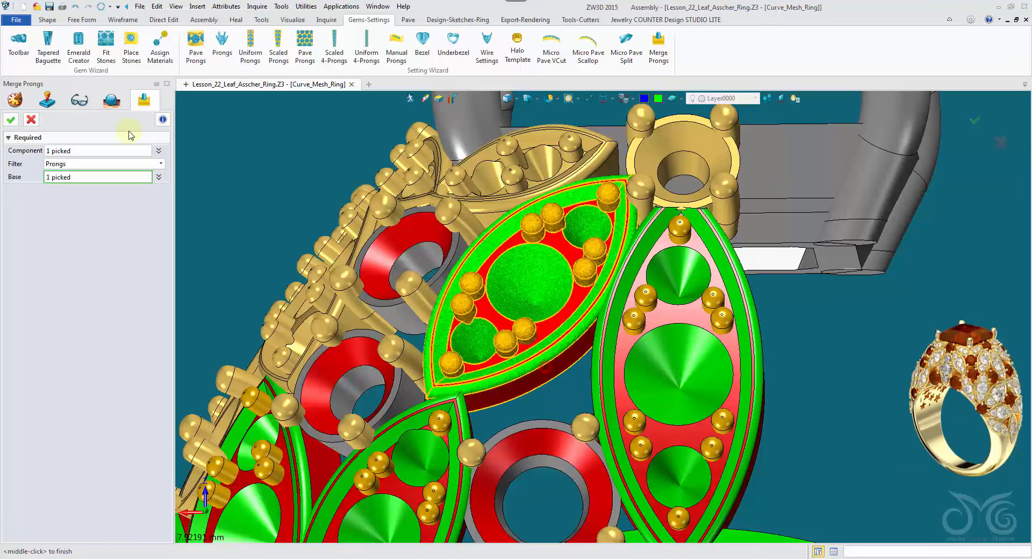
{"action": "left_click", "coordinate": [11, 119]}
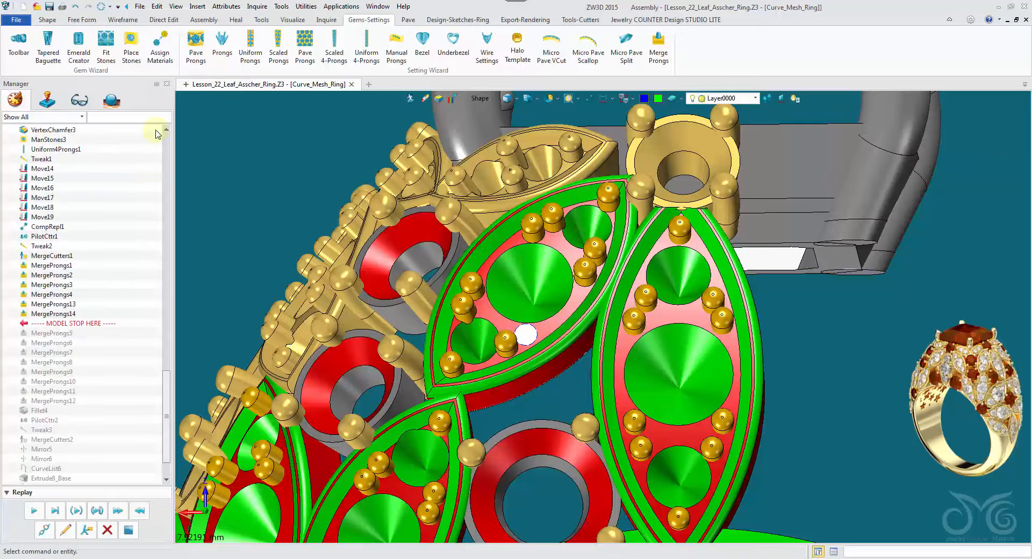
{"action": "left_click", "coordinate": [77, 8]}
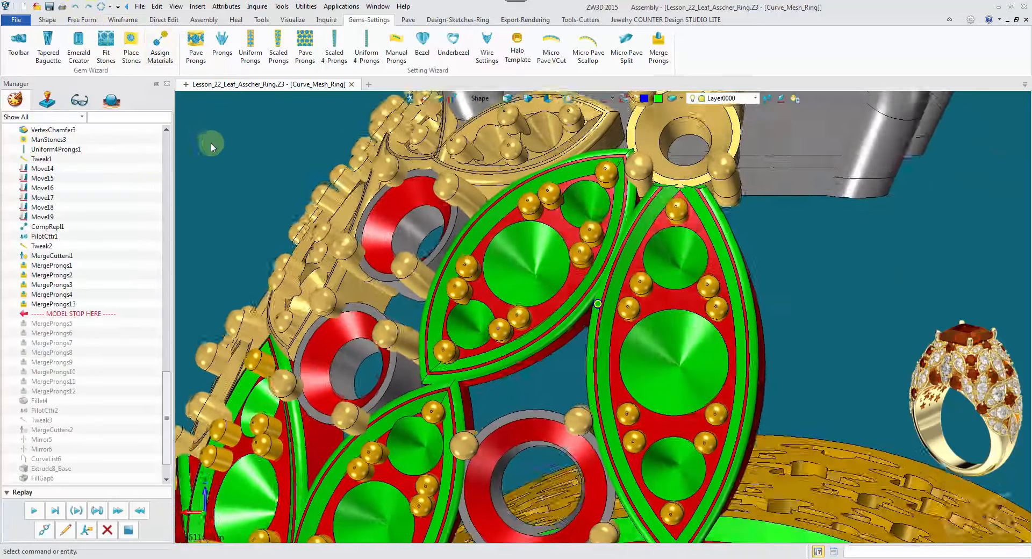
Dynamically move the unmerged prong component of the slanted leaf by -0.007 mm along its X axis and -0.012 mm along its Y axis.
{"action": "scroll", "coordinate": [364, 327], "scroll_direction": "up", "scroll_amount": 5}
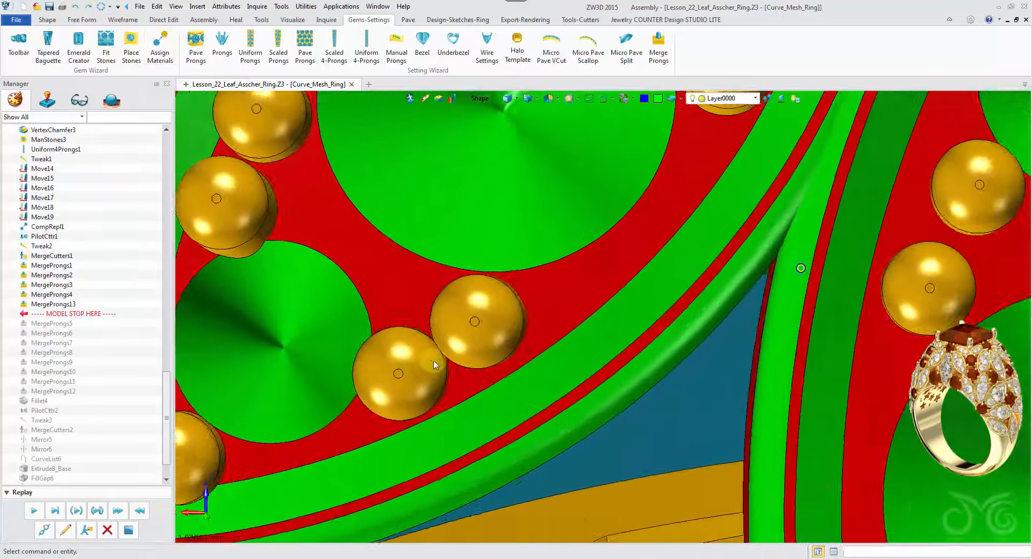
{"action": "scroll", "coordinate": [451, 359], "scroll_direction": "down", "scroll_amount": 6}
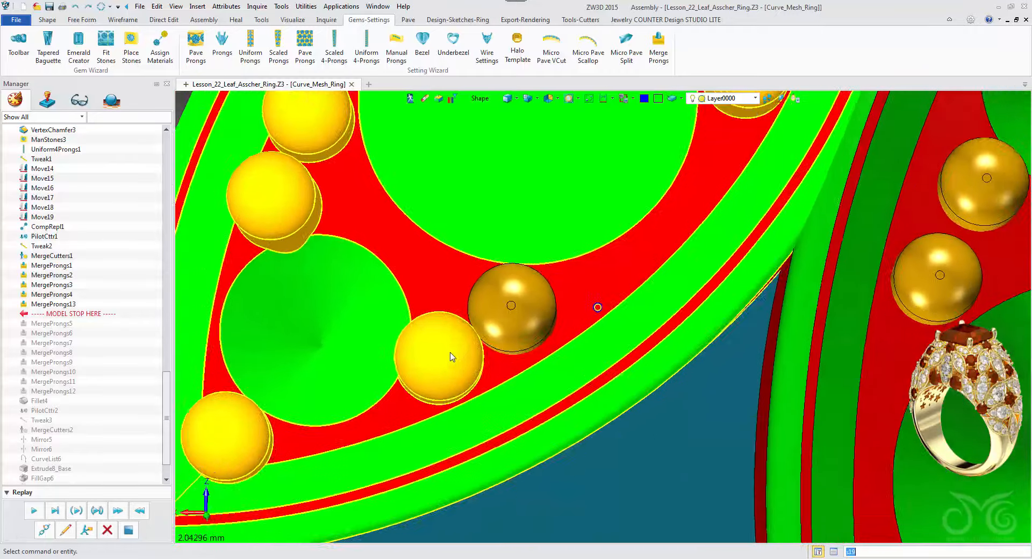
{"action": "scroll", "coordinate": [389, 104], "scroll_direction": "down", "scroll_amount": 2}
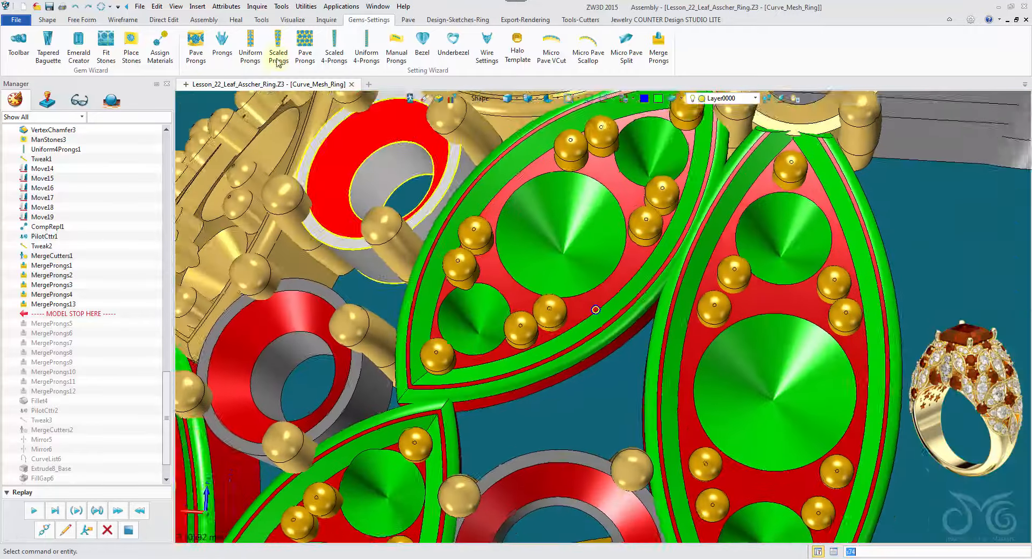
{"action": "left_click", "coordinate": [47, 19]}
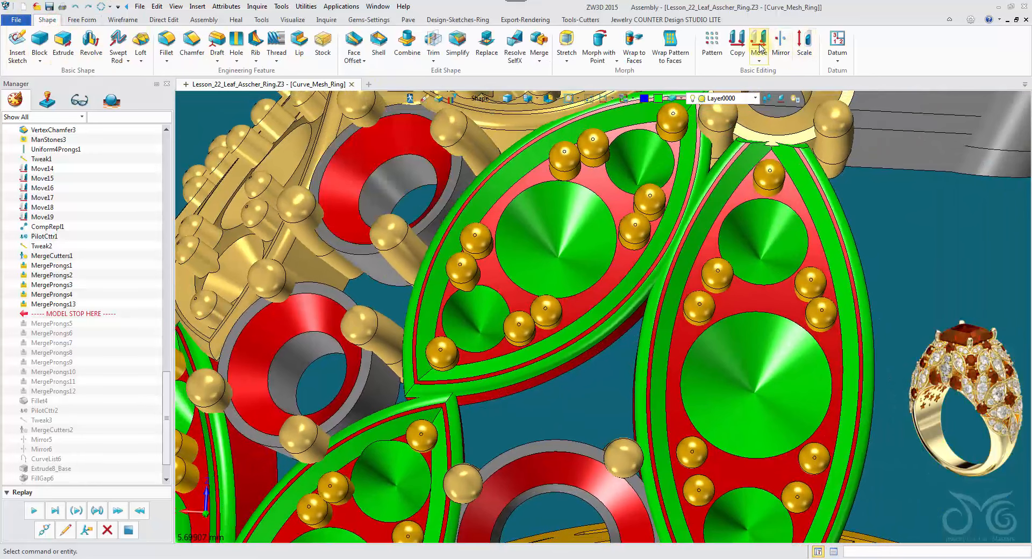
{"action": "left_click", "coordinate": [759, 48]}
{"action": "left_click", "coordinate": [480, 97]}
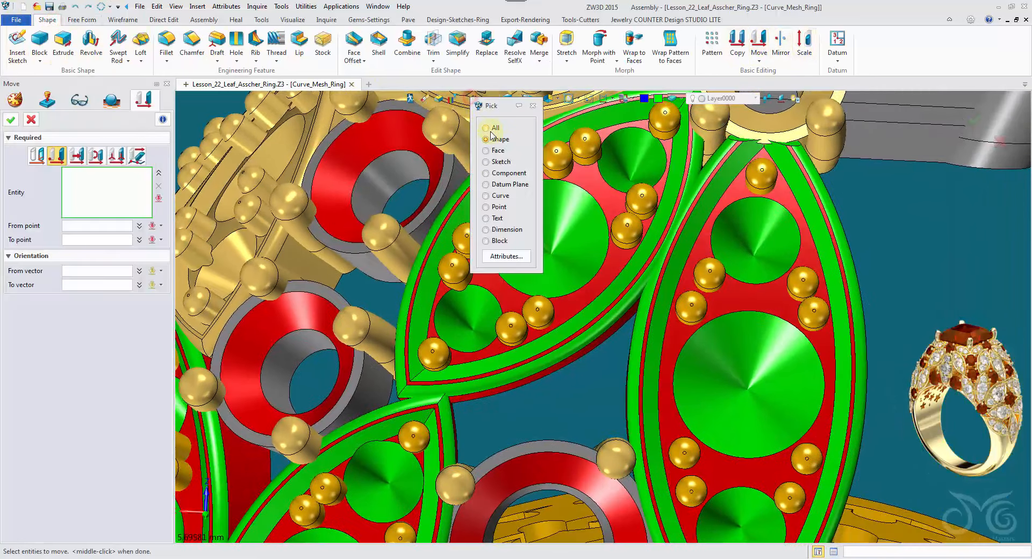
{"action": "left_click", "coordinate": [504, 173]}
{"action": "scroll", "coordinate": [537, 312], "scroll_direction": "up", "scroll_amount": 1}
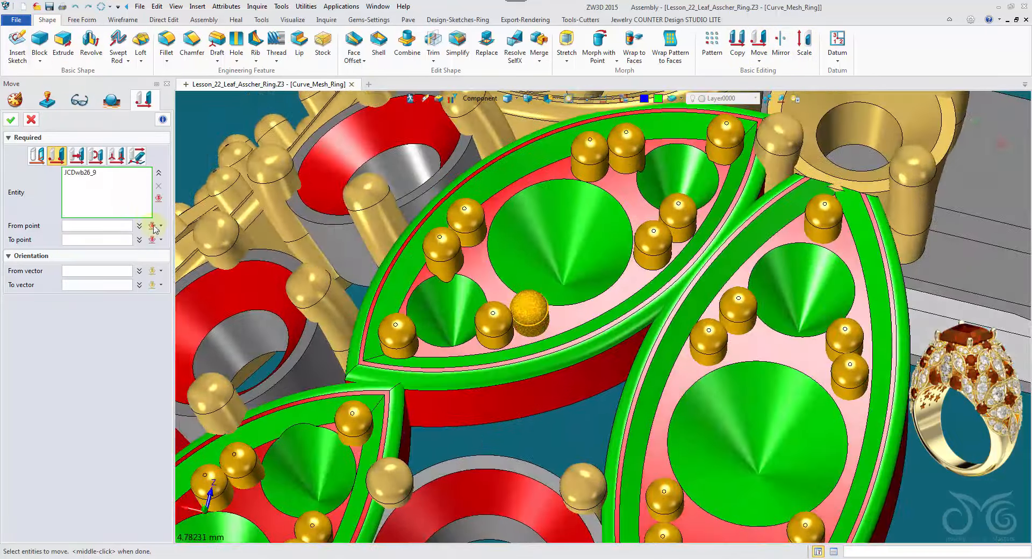
{"action": "left_click", "coordinate": [37, 155]}
{"action": "scroll", "coordinate": [499, 352], "scroll_direction": "up", "scroll_amount": 2}
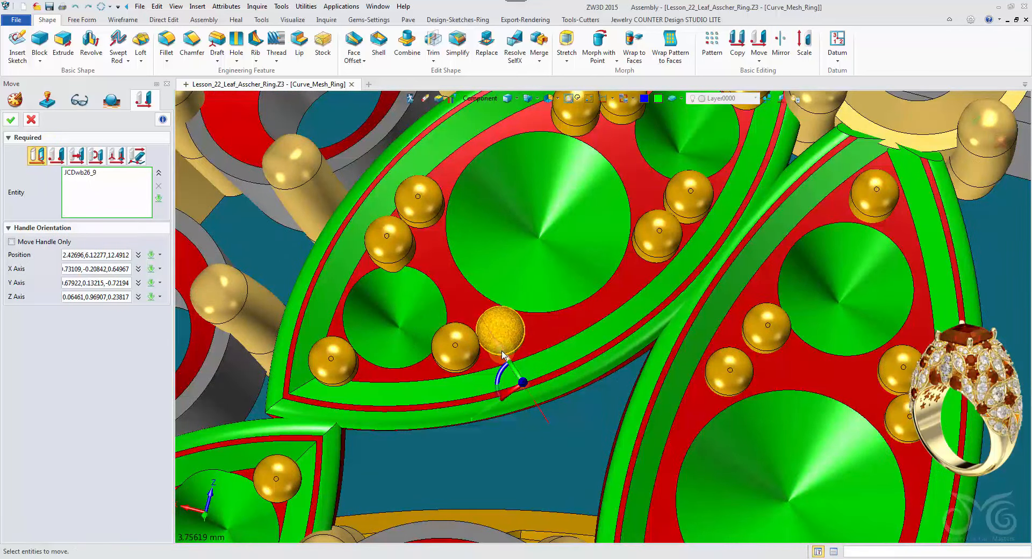
{"action": "left_click_drag", "start_coordinate": [503, 354], "coordinate": [503, 356]}
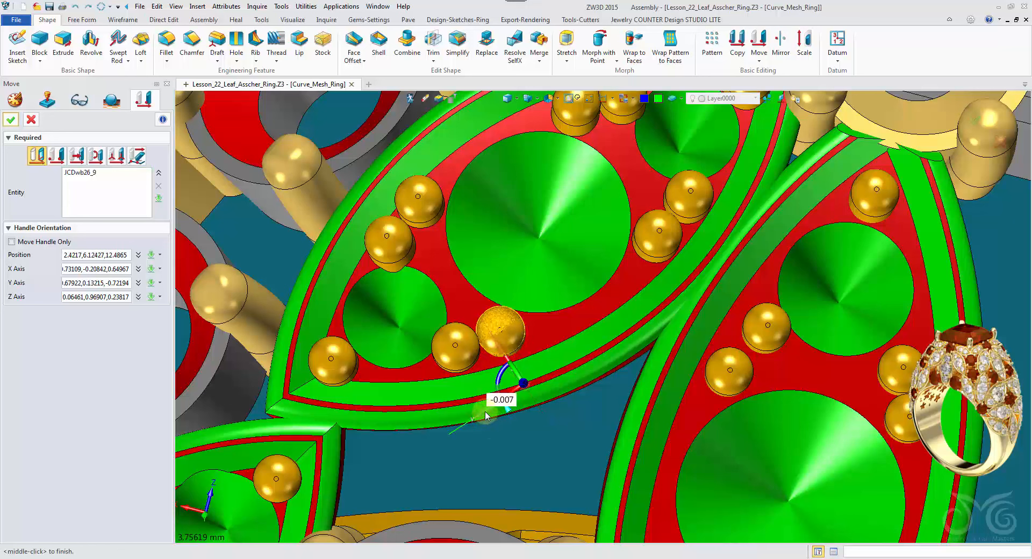
{"action": "left_click_drag", "start_coordinate": [486, 416], "coordinate": [491, 413]}
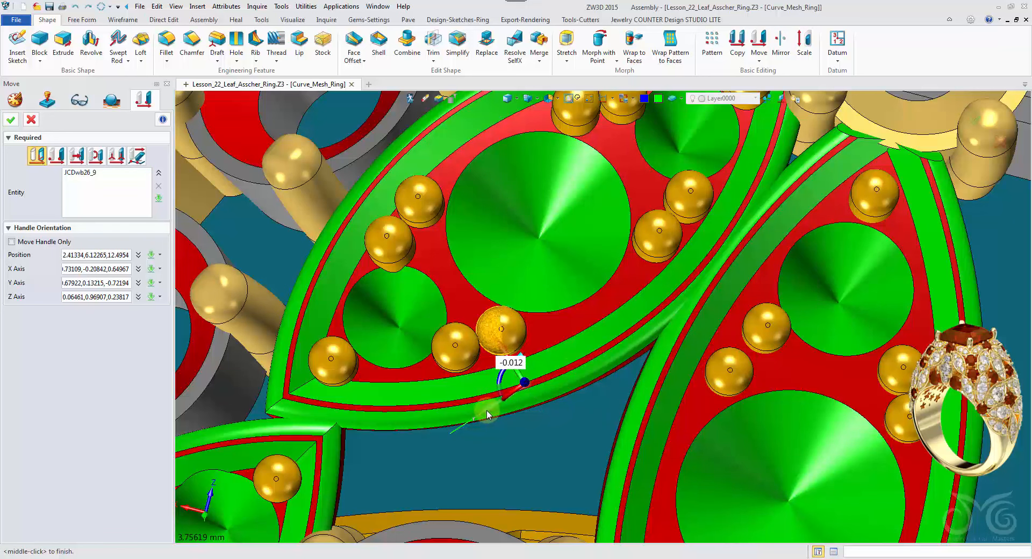
{"action": "left_click", "coordinate": [9, 120]}
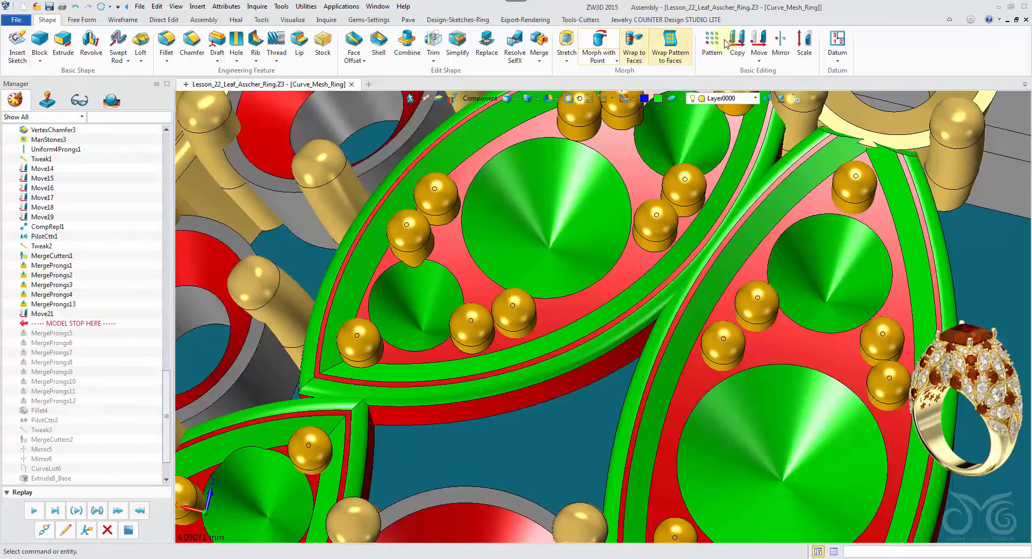
Merge the nudged prong into the slanted leaf base using the Prongs filter.
{"action": "left_click", "coordinate": [368, 20]}
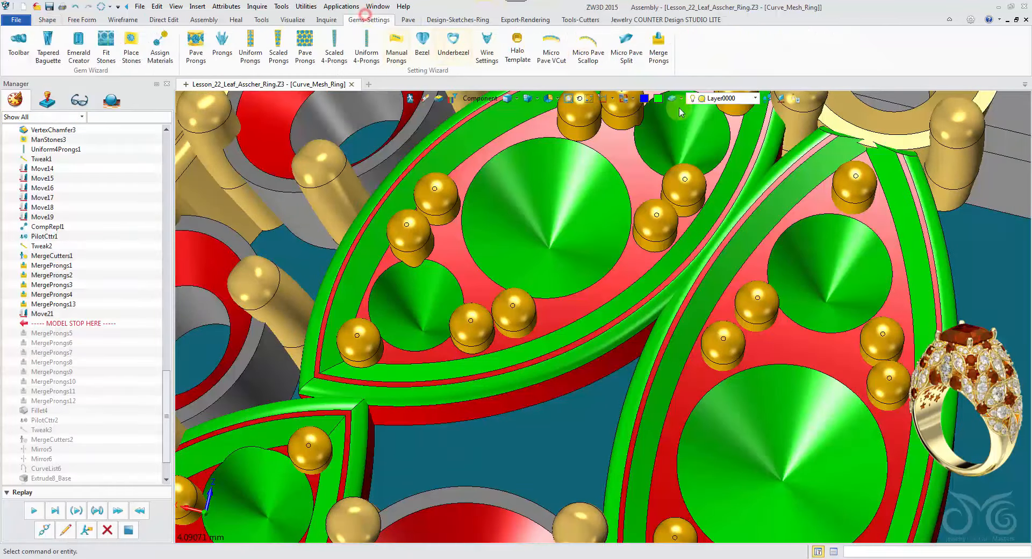
{"action": "left_click", "coordinate": [520, 322]}
{"action": "middle_click", "coordinate": [572, 315]}
{"action": "left_click", "coordinate": [575, 317]}
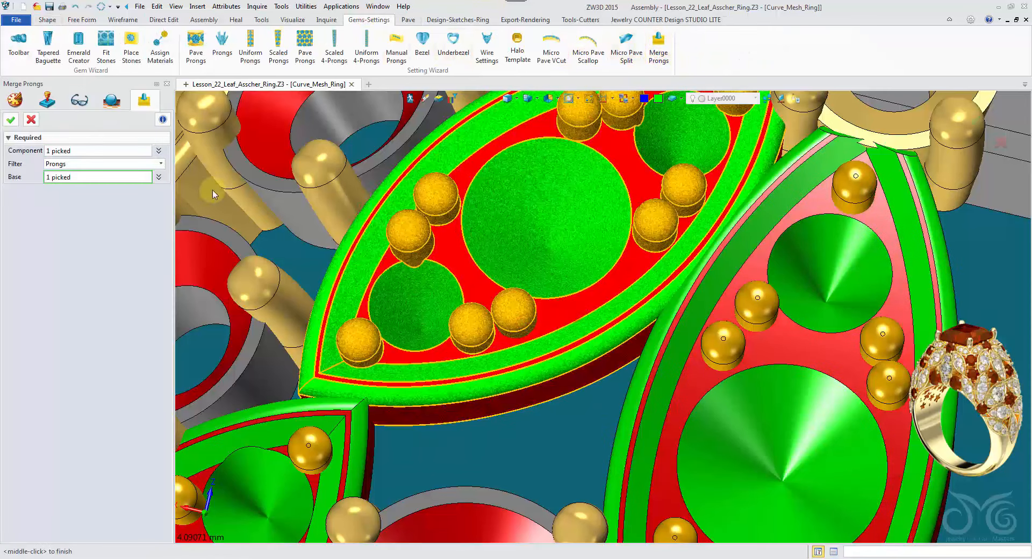
{"action": "left_click", "coordinate": [13, 120]}
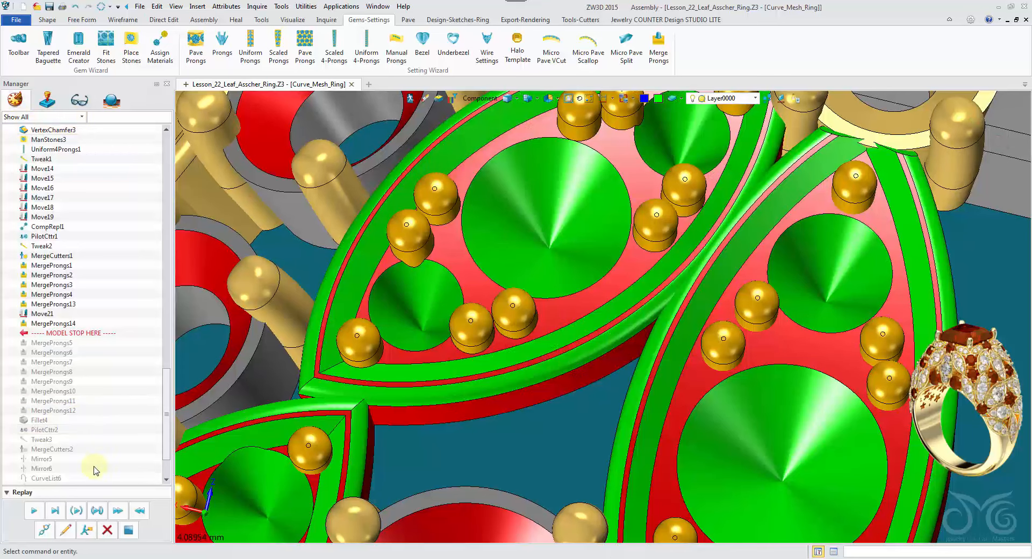
Delete the old MergeProngs5 operation from the history and replay the prong merges from MergeProngs6 through MergeProngs12.
{"action": "left_click", "coordinate": [107, 529]}
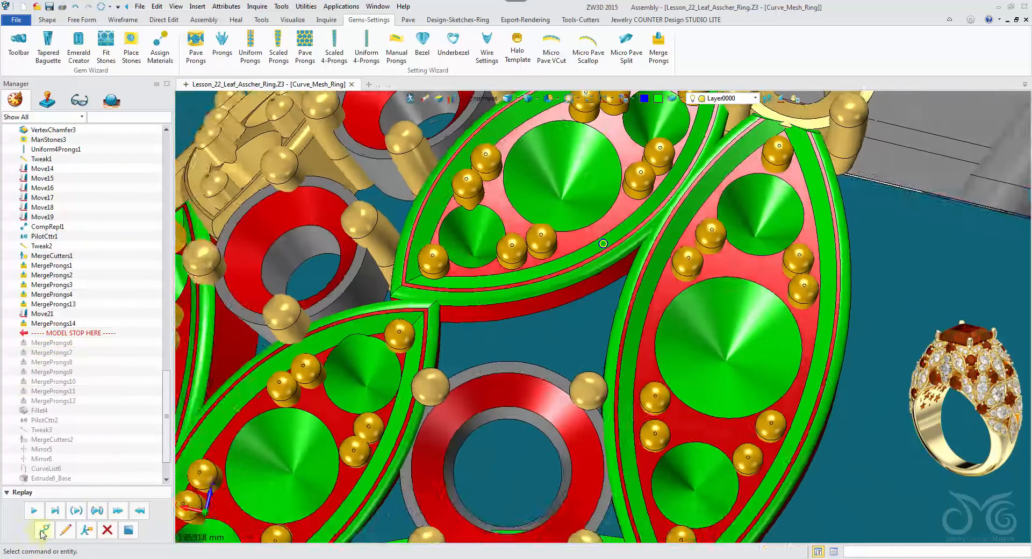
{"action": "left_click", "coordinate": [34, 512]}
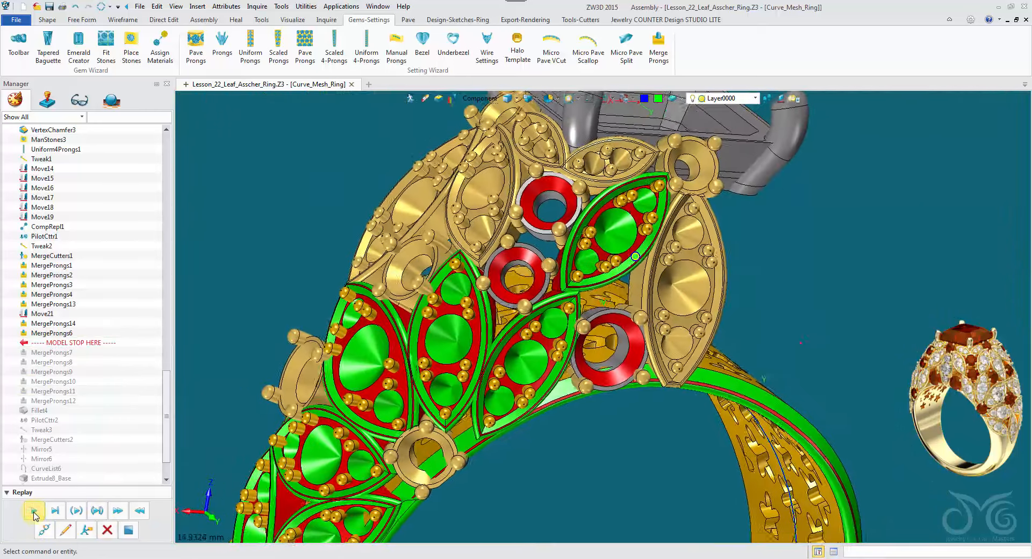
{"action": "left_click", "coordinate": [34, 513]}
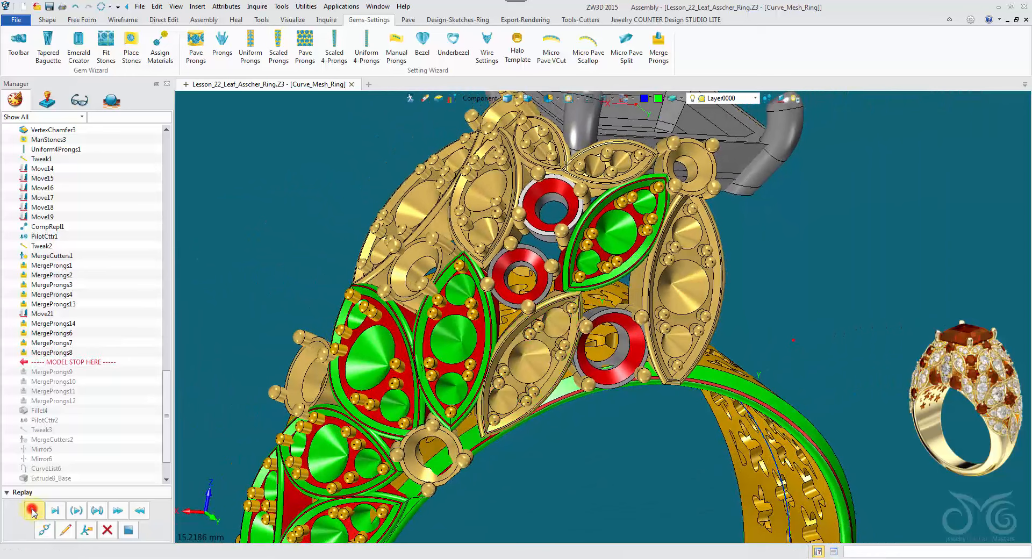
{"action": "left_click", "coordinate": [33, 510]}
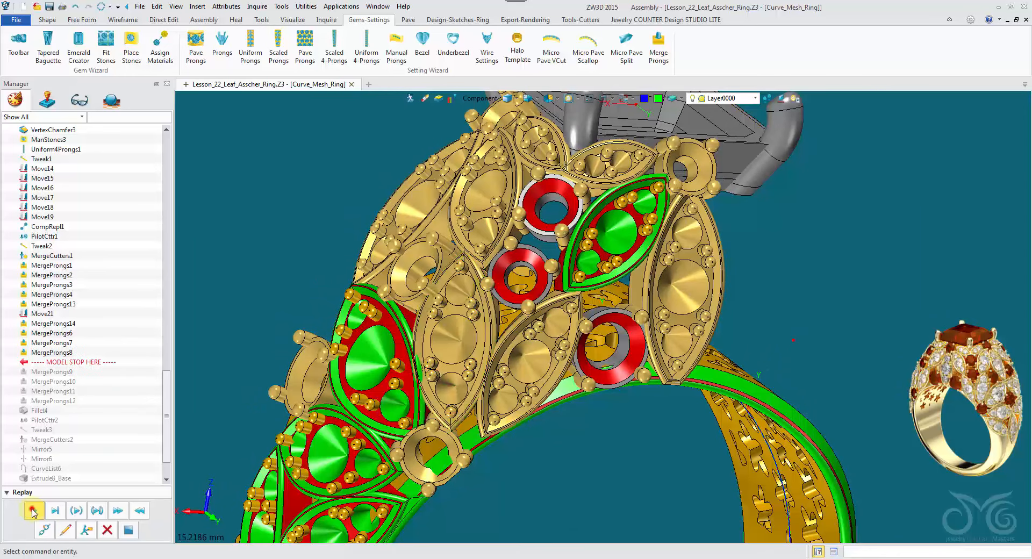
{"action": "left_click", "coordinate": [32, 510]}
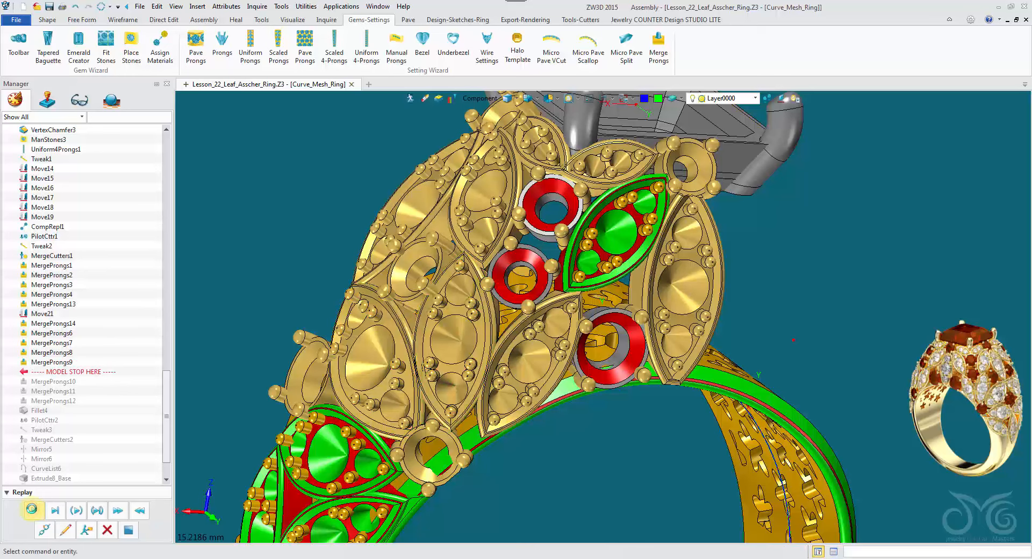
{"action": "left_click", "coordinate": [33, 510]}
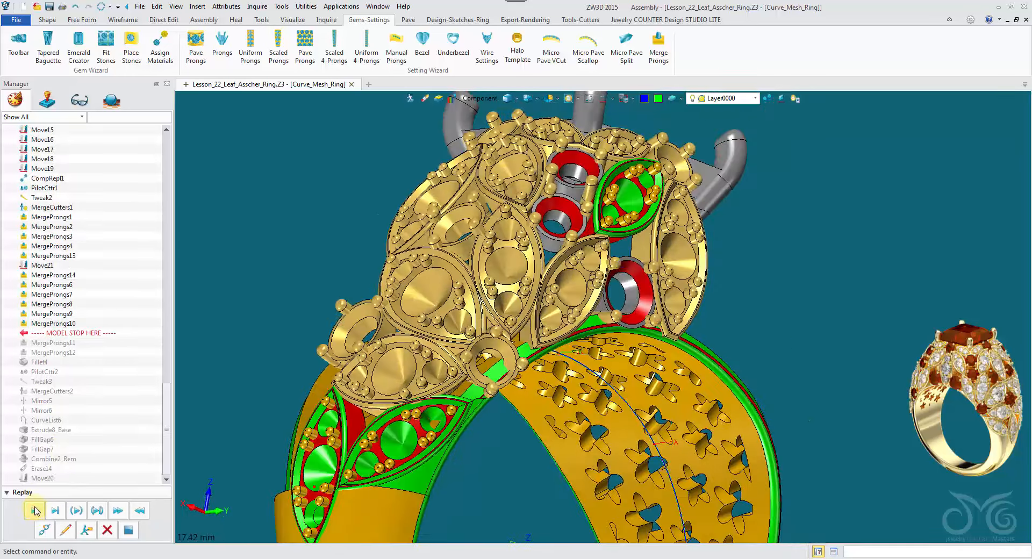
{"action": "left_click", "coordinate": [34, 510]}
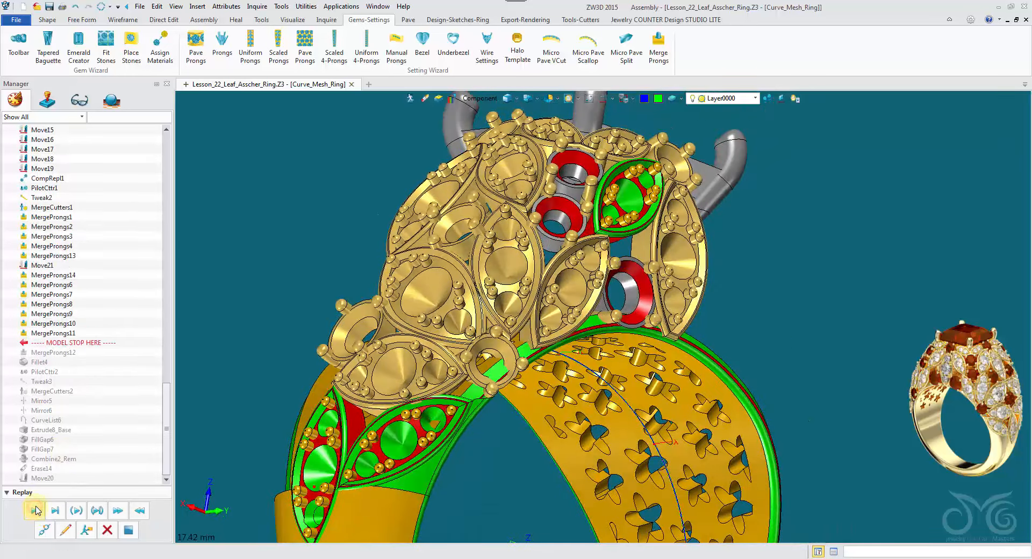
{"action": "left_click", "coordinate": [34, 510]}
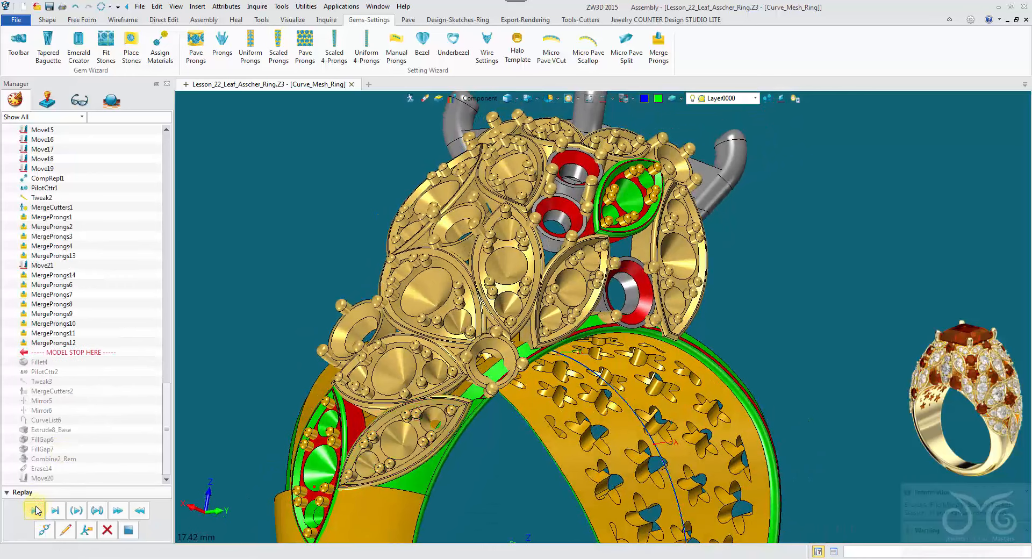
Replay the Fillet4, PilotCttr2 and Tweak3 operations one by one, stopping ahead of the second cutter merge.
{"action": "left_click", "coordinate": [34, 510]}
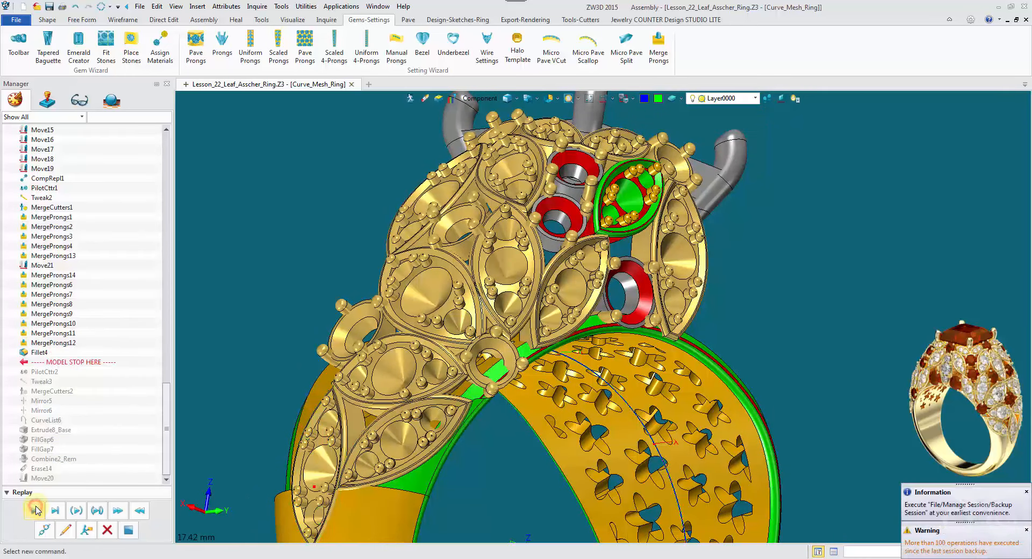
{"action": "left_click", "coordinate": [35, 510]}
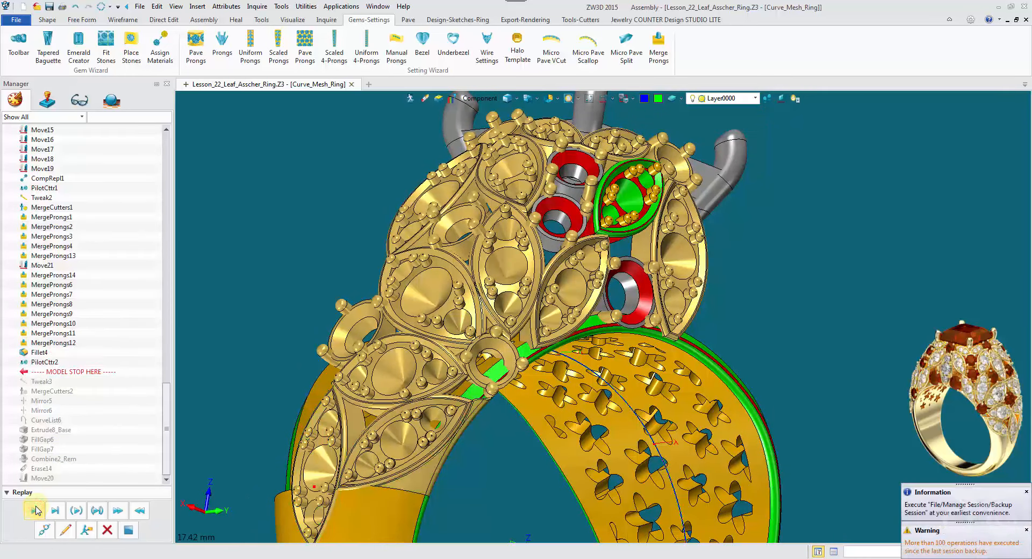
{"action": "left_click", "coordinate": [34, 510]}
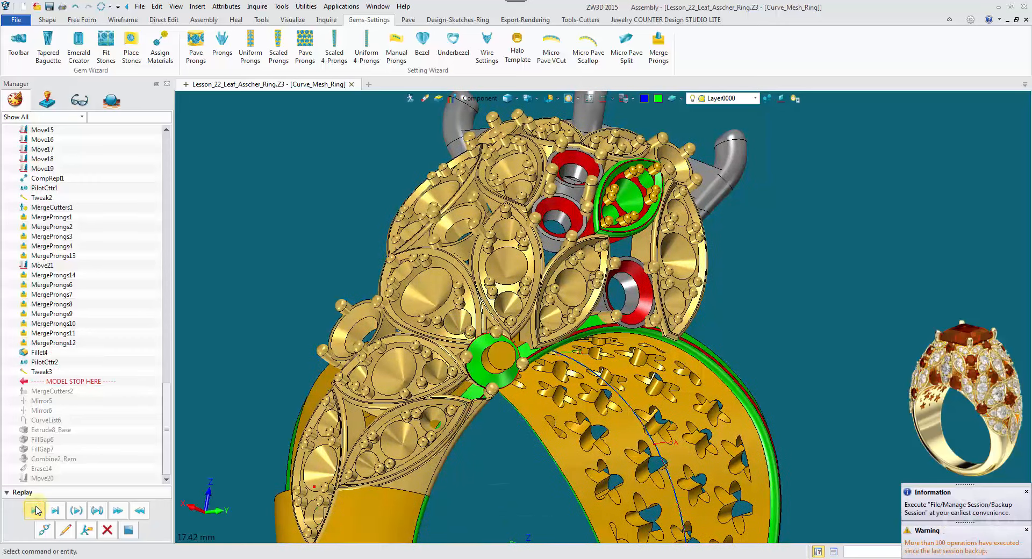
Replay the second cutter merge and the two mirror operations, then undo all three.
{"action": "left_click", "coordinate": [34, 510]}
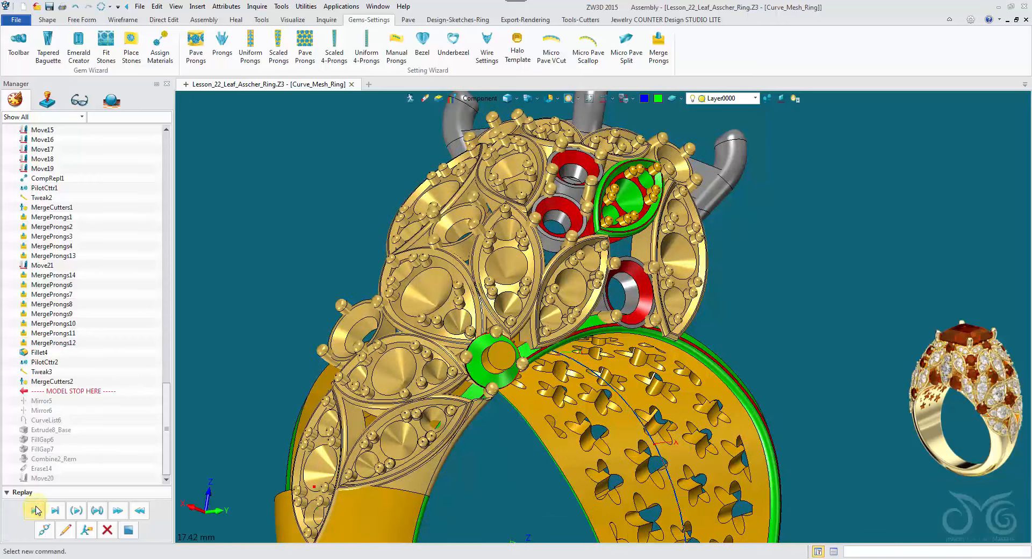
{"action": "left_click", "coordinate": [34, 510]}
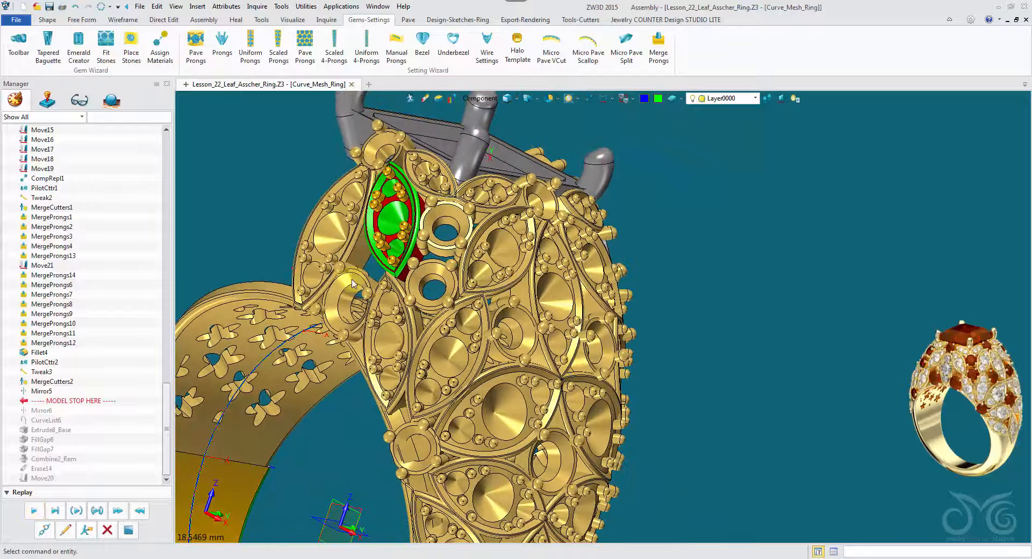
{"action": "middle_click_drag", "start_coordinate": [353, 284], "coordinate": [285, 473]}
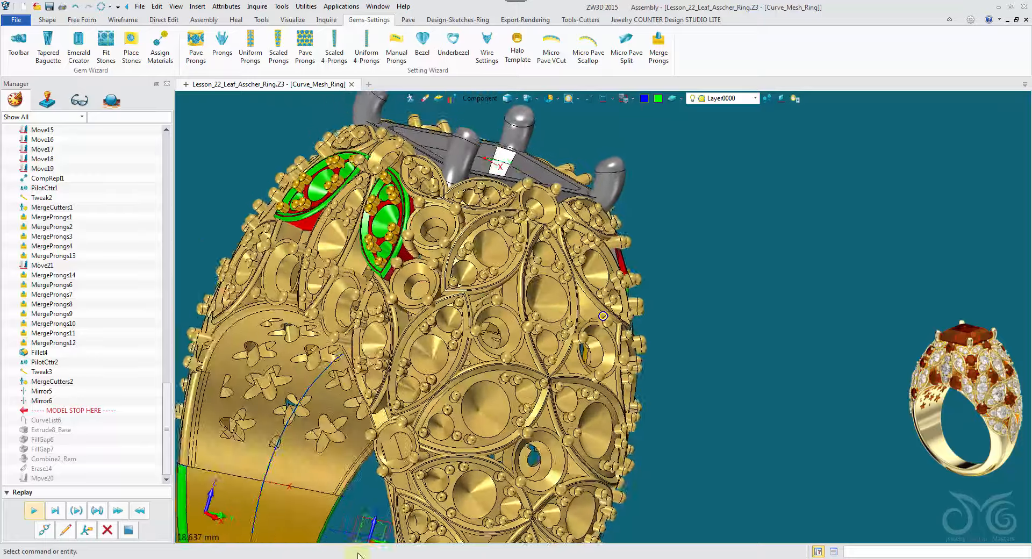
{"action": "left_click", "coordinate": [74, 8]}
{"action": "left_click", "coordinate": [74, 8]}
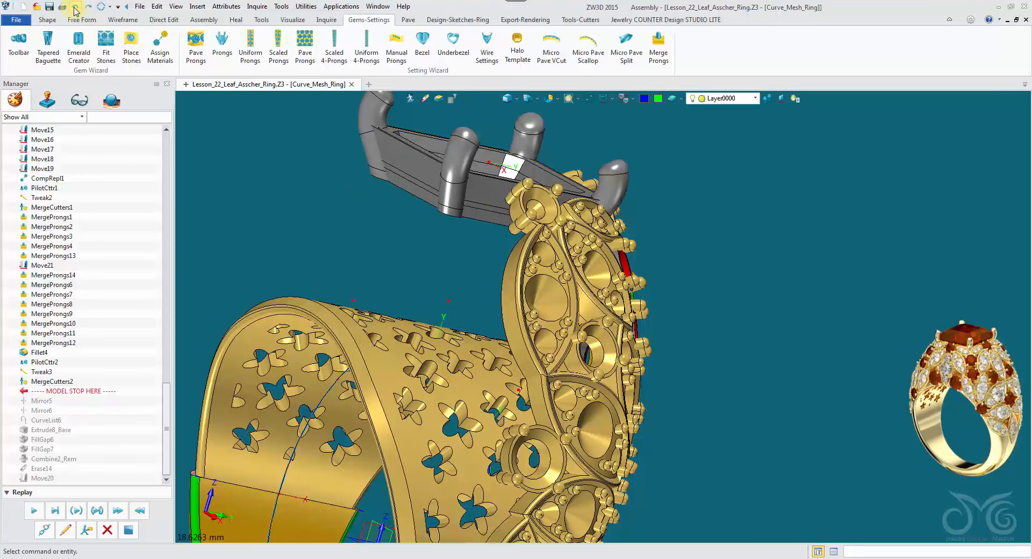
{"action": "left_click", "coordinate": [75, 8]}
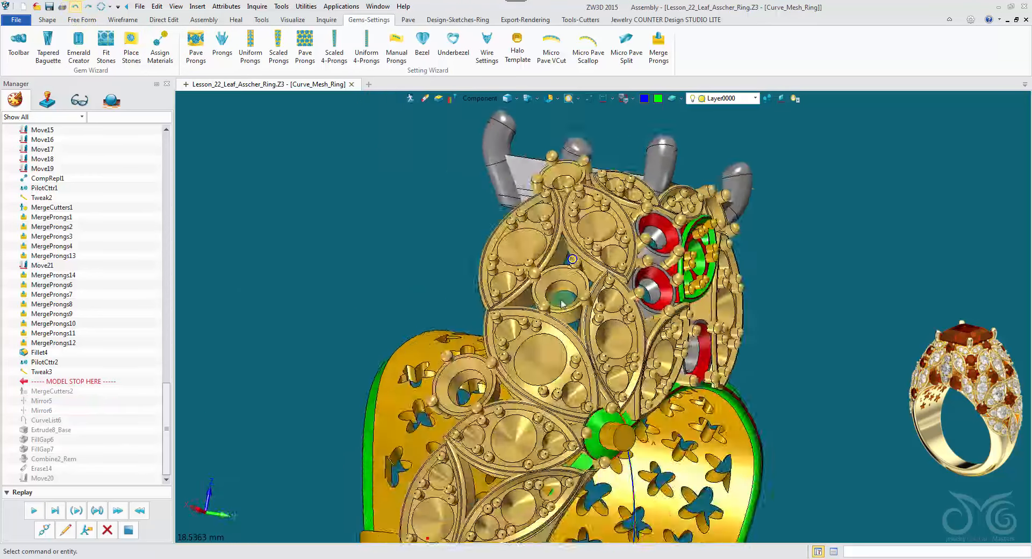
Mirror the pilot cutter component across the XZ datum plane to the opposite edge of the ring.
{"action": "mouse_move", "coordinate": [543, 376]}
{"action": "right_mouse_down"}
{"action": "mouse_move", "coordinate": [545, 359]}
{"action": "mouse_move", "coordinate": [537, 407]}
{"action": "mouse_move", "coordinate": [419, 178]}
{"action": "mouse_move", "coordinate": [429, 88]}
{"action": "right_mouse_up"}
{"action": "scroll", "coordinate": [549, 366], "scroll_direction": "up", "scroll_amount": 2}
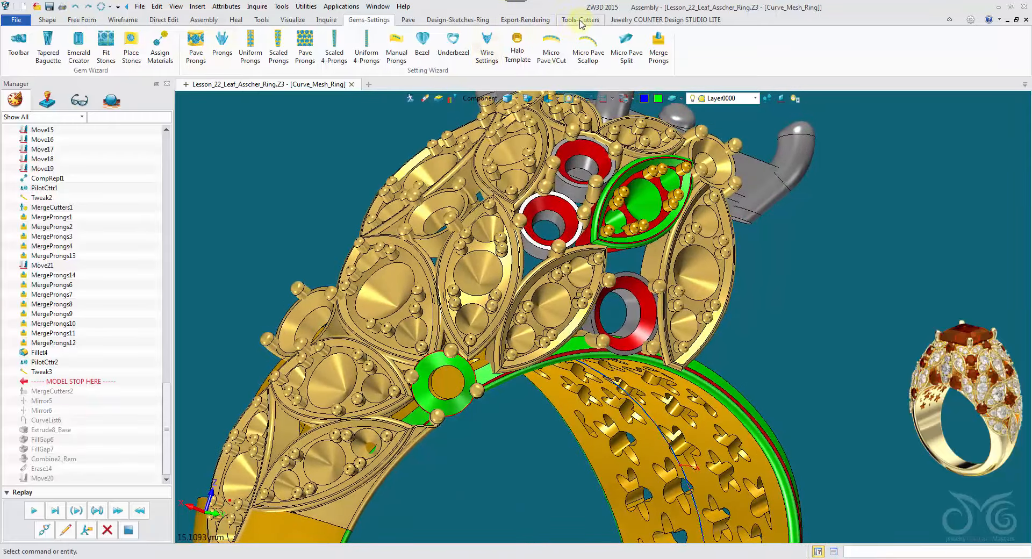
{"action": "left_click", "coordinate": [564, 20]}
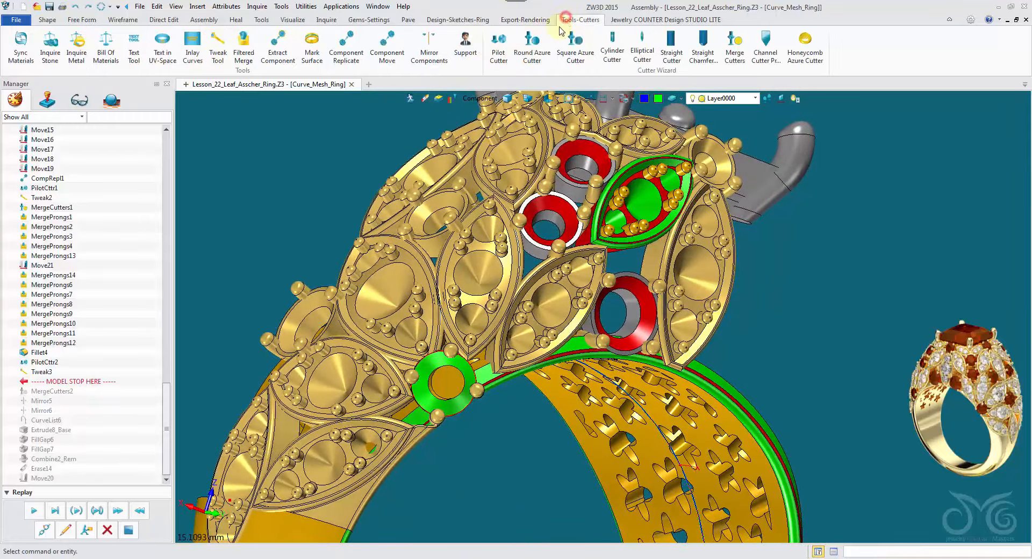
{"action": "left_click", "coordinate": [435, 51]}
{"action": "right_click_drag", "start_coordinate": [473, 372], "coordinate": [409, 336]}
{"action": "left_click", "coordinate": [410, 315]}
{"action": "middle_click", "coordinate": [371, 331]}
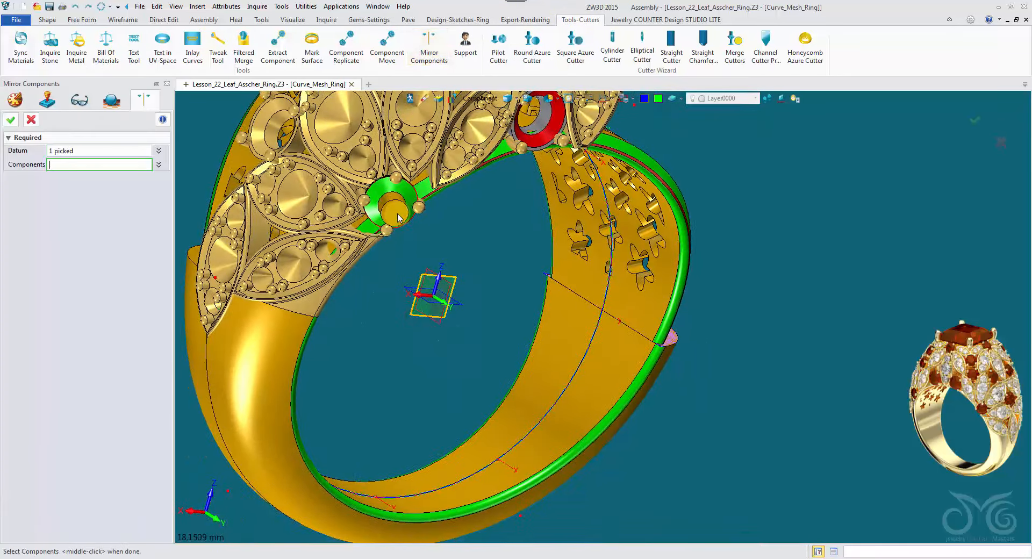
{"action": "left_click", "coordinate": [397, 211]}
{"action": "right_click_drag", "start_coordinate": [213, 179], "coordinate": [185, 172]}
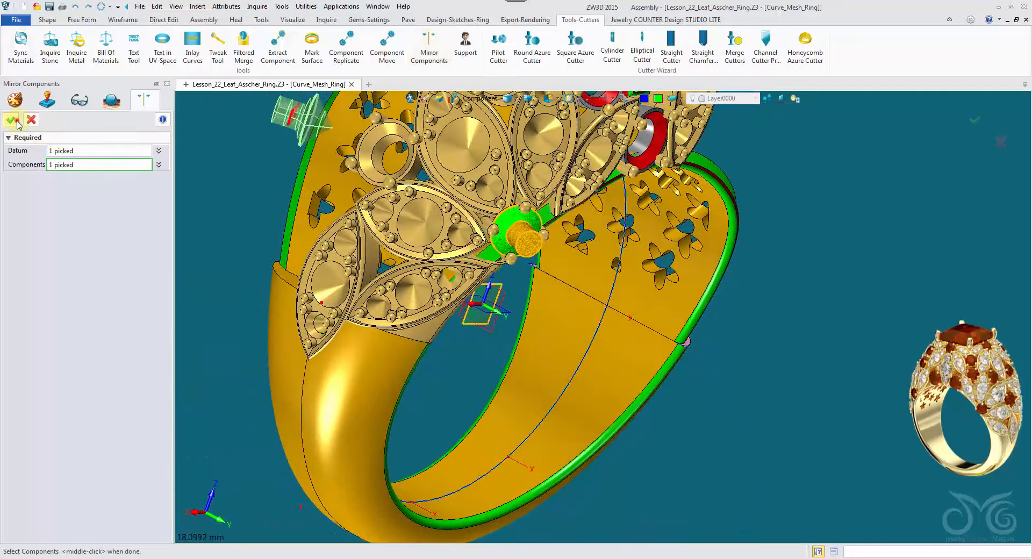
{"action": "left_click", "coordinate": [12, 120]}
Mirror both pilot cutter components across the YZ datum plane to the other half of the ring.
{"action": "right_click_drag", "start_coordinate": [459, 359], "coordinate": [404, 328]}
{"action": "middle_click", "coordinate": [404, 327]}
{"action": "left_click", "coordinate": [421, 316]}
{"action": "middle_click", "coordinate": [351, 318]}
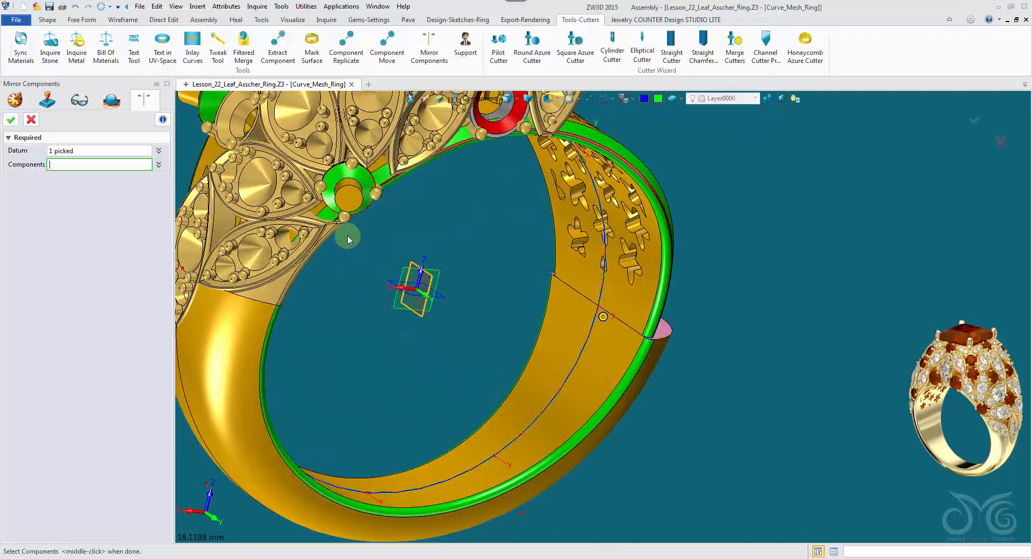
{"action": "right_click_drag", "start_coordinate": [350, 237], "coordinate": [368, 249]}
{"action": "left_click", "coordinate": [363, 220]}
{"action": "left_click", "coordinate": [209, 119]}
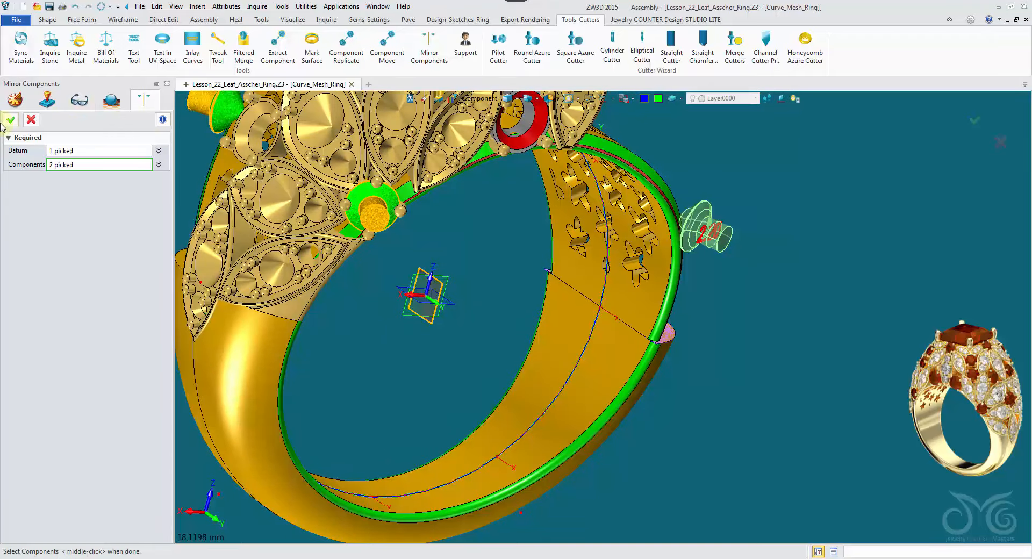
{"action": "left_click", "coordinate": [11, 119]}
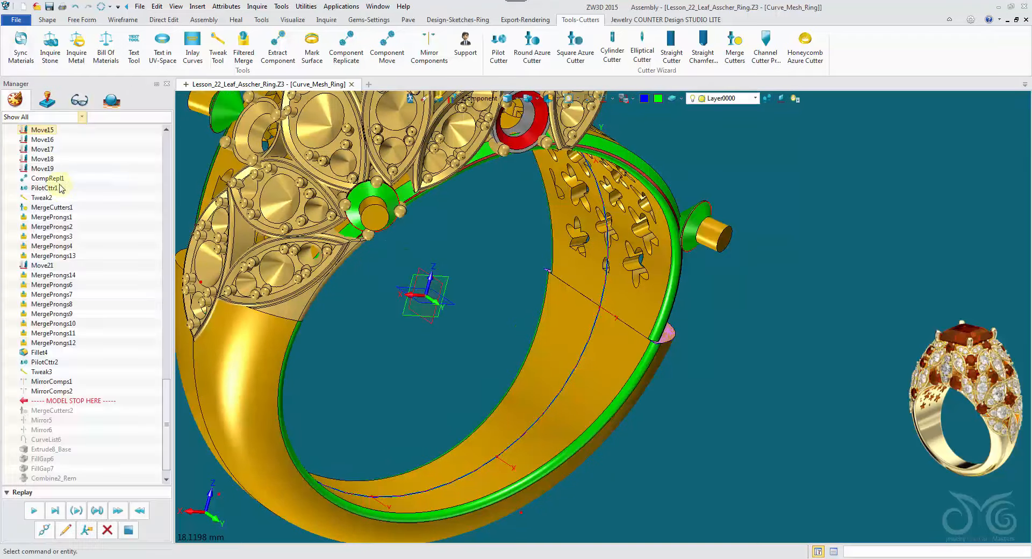
Try to redefine the second cutter merge by adding the three mirrored pilot cutters to its cutter selection.
{"action": "left_click", "coordinate": [72, 514]}
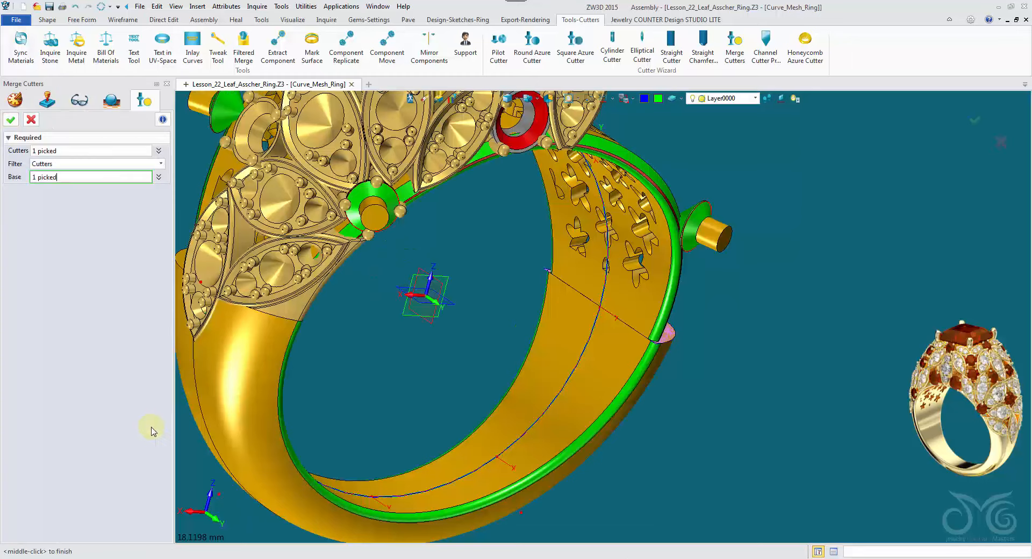
{"action": "left_click", "coordinate": [78, 150]}
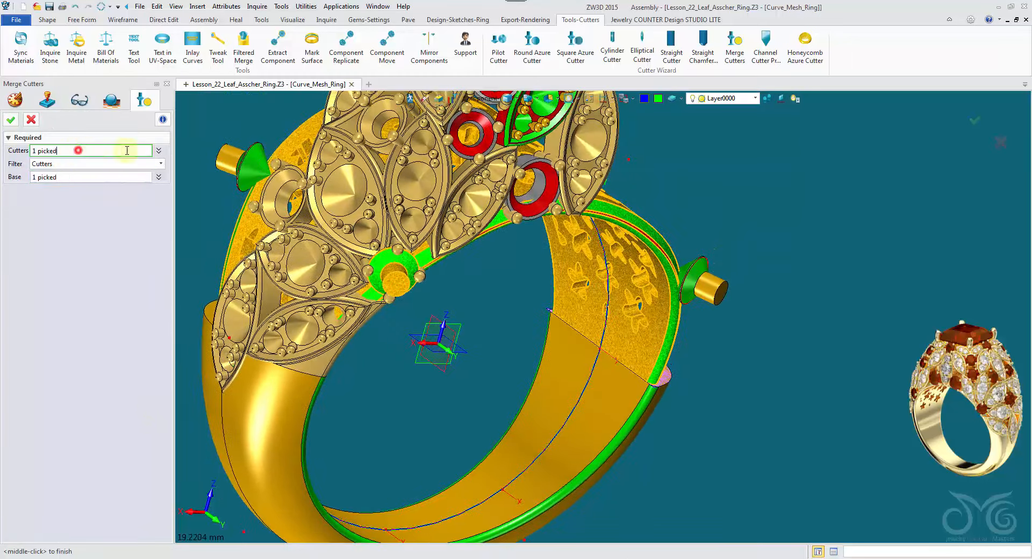
{"action": "left_click", "coordinate": [243, 166]}
{"action": "right_click_drag", "start_coordinate": [738, 288], "coordinate": [678, 295]}
{"action": "left_click", "coordinate": [678, 295]}
{"action": "right_click_drag", "start_coordinate": [651, 236], "coordinate": [627, 204]}
{"action": "left_click", "coordinate": [579, 195]}
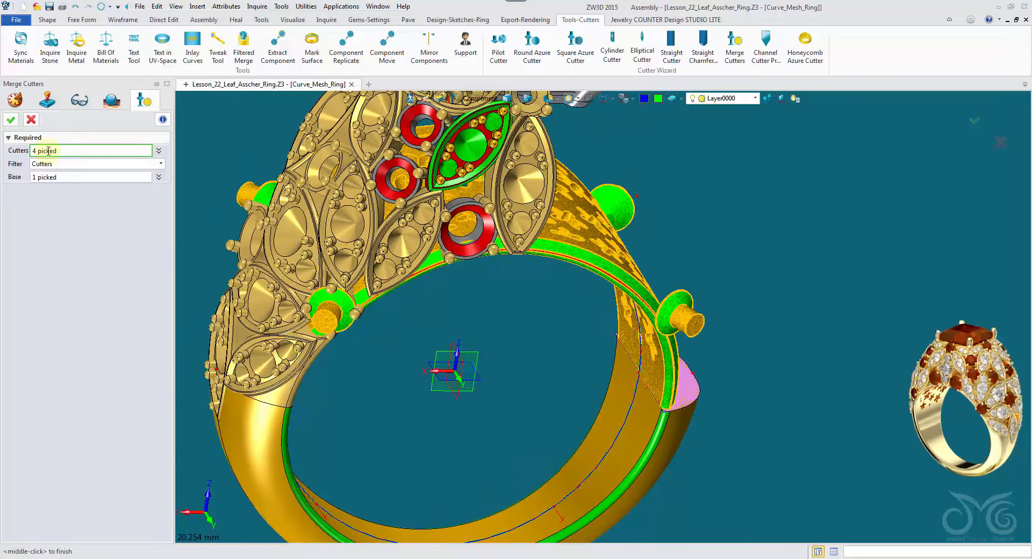
{"action": "left_click", "coordinate": [12, 120]}
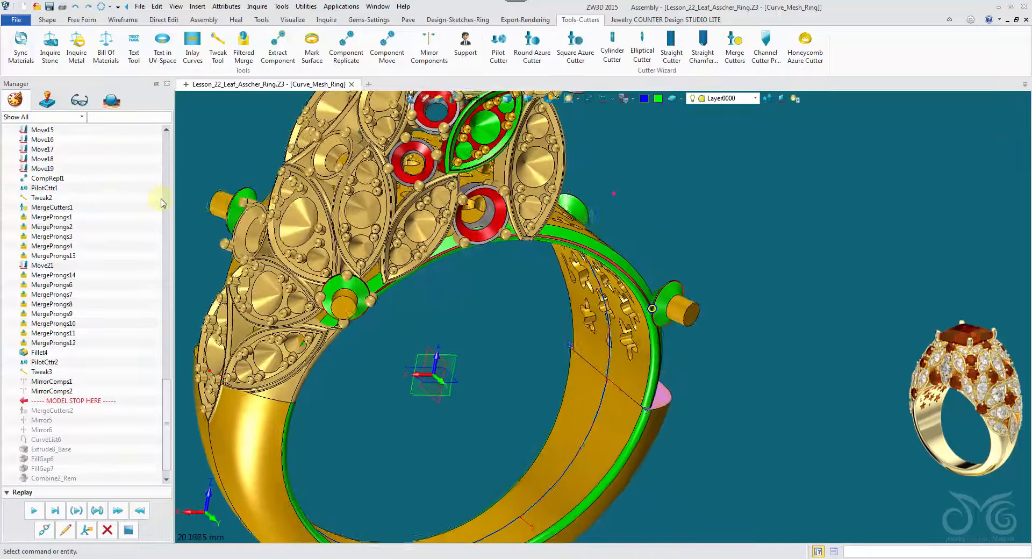
Merge the original pilot cutter at the round stone seat into the flower-perforated ring base using the Cutters filter.
{"action": "middle_click_drag", "start_coordinate": [456, 122], "coordinate": [494, 81]}
{"action": "scroll", "coordinate": [415, 271], "scroll_direction": "up", "scroll_amount": 2}
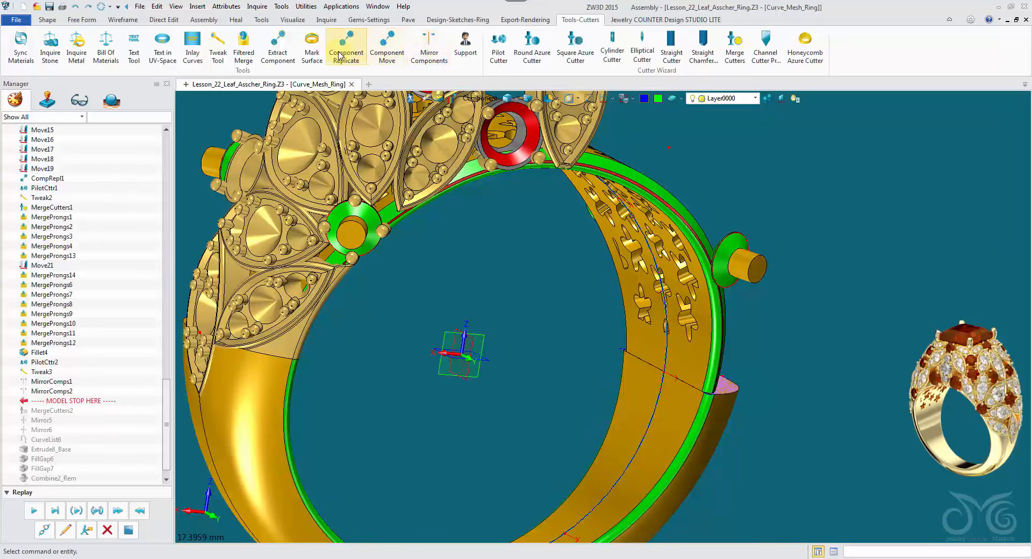
{"action": "left_click", "coordinate": [733, 52]}
{"action": "left_click", "coordinate": [376, 228]}
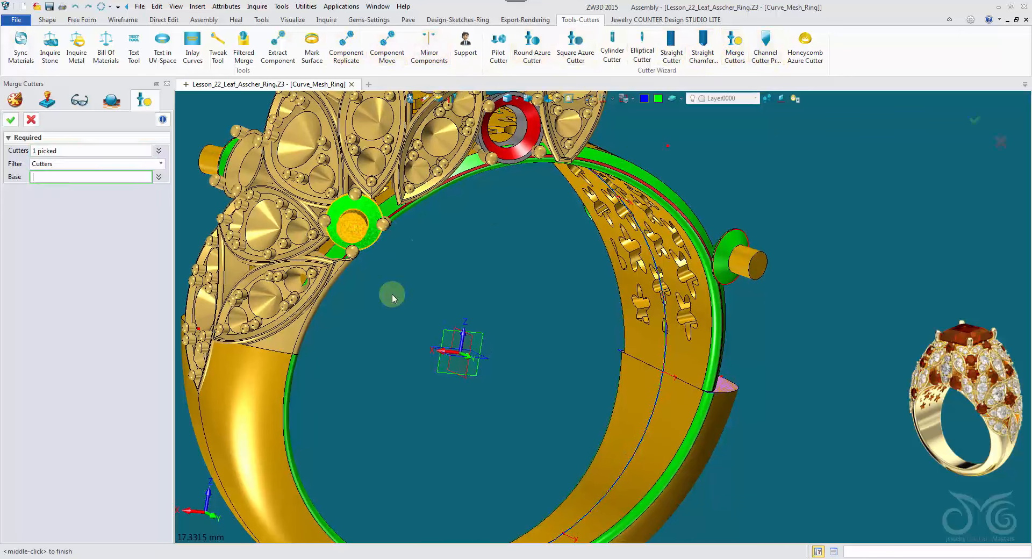
{"action": "left_click", "coordinate": [397, 209]}
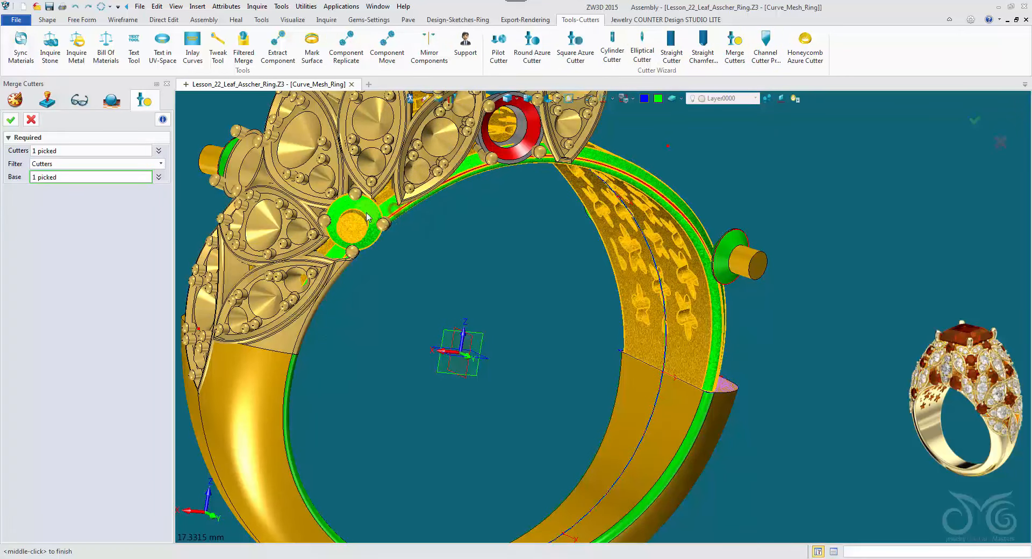
{"action": "left_click", "coordinate": [9, 123]}
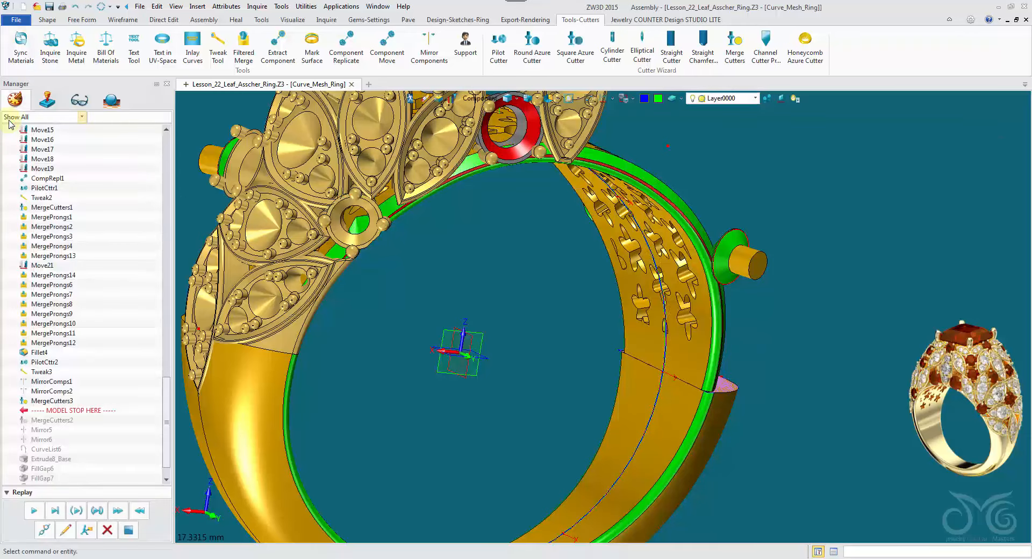
Merge the mirrored pilot cutter on the opposite edge of the same half into the flower-perforated ring base.
{"action": "mouse_move", "coordinate": [188, 132]}
{"action": "right_mouse_down"}
{"action": "mouse_move", "coordinate": [206, 135]}
{"action": "mouse_move", "coordinate": [192, 130]}
{"action": "right_mouse_up"}
{"action": "middle_click", "coordinate": [192, 130]}
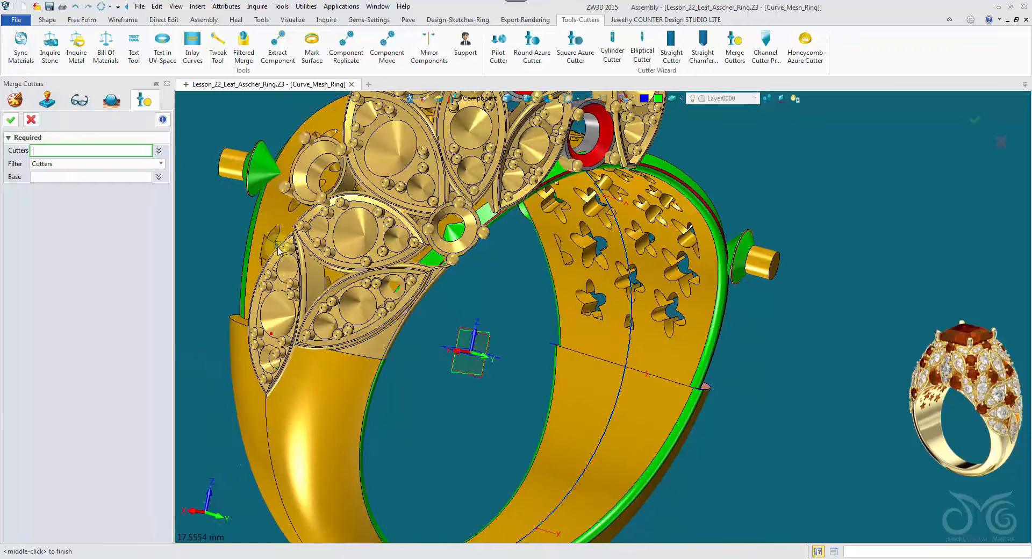
{"action": "right_click_drag", "start_coordinate": [279, 252], "coordinate": [424, 301]}
{"action": "left_click", "coordinate": [425, 263]}
{"action": "middle_click", "coordinate": [360, 272]}
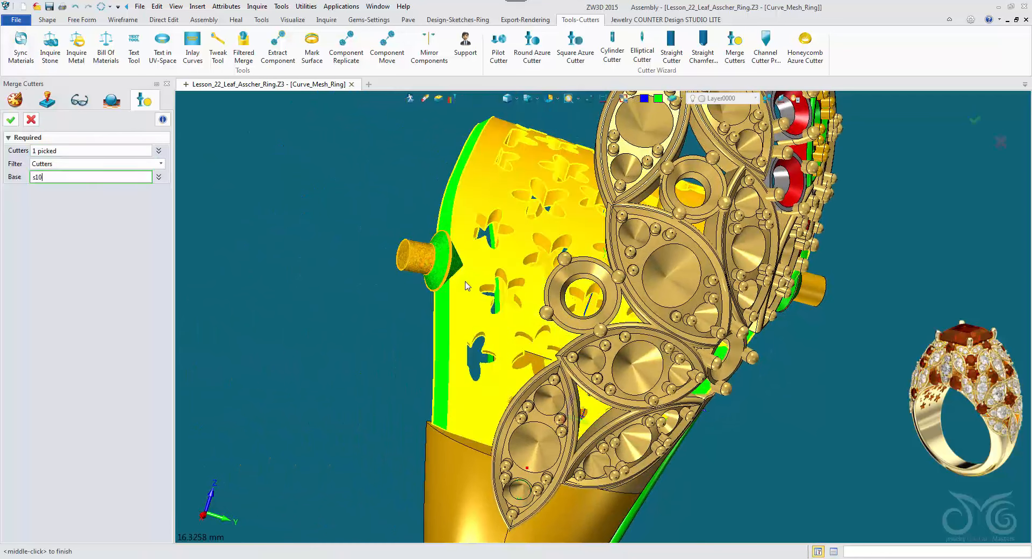
{"action": "left_click", "coordinate": [465, 286]}
{"action": "left_click", "coordinate": [11, 120]}
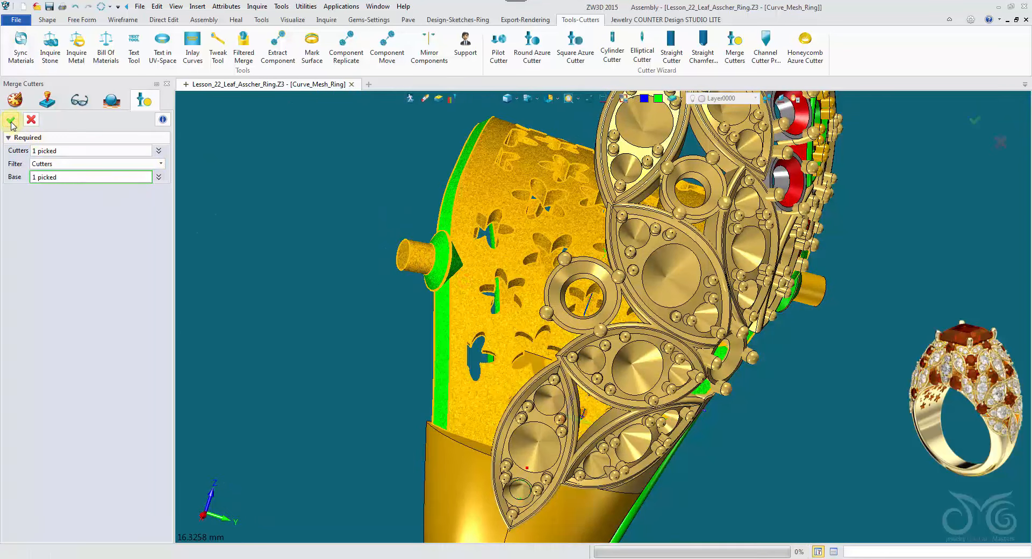
Merge the third pilot cutter, on the mirrored half's far edge, into the flower-perforated ring base.
{"action": "right_click_drag", "start_coordinate": [279, 231], "coordinate": [737, 260]}
{"action": "middle_click", "coordinate": [737, 260]}
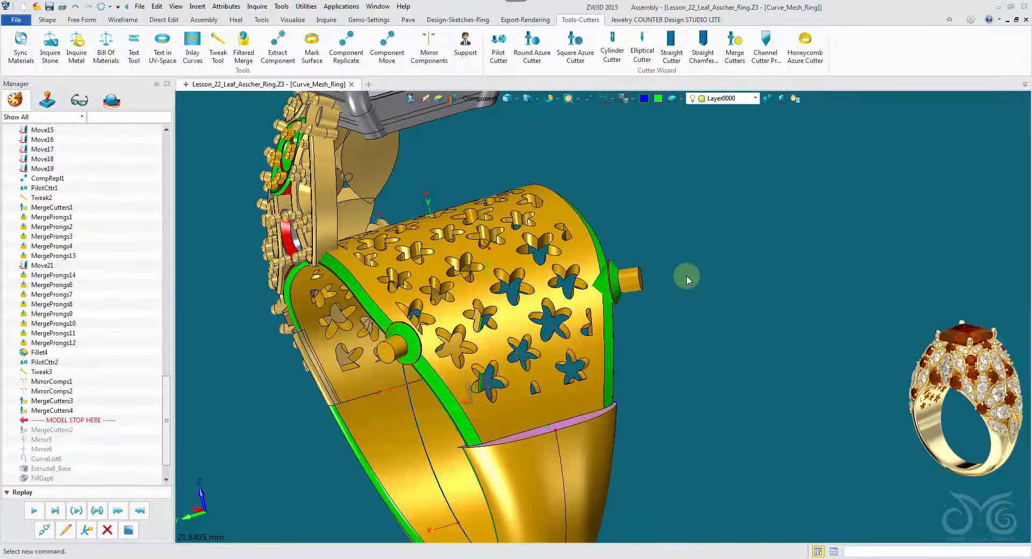
{"action": "left_click", "coordinate": [636, 281]}
{"action": "middle_click", "coordinate": [689, 258]}
{"action": "left_click", "coordinate": [600, 312]}
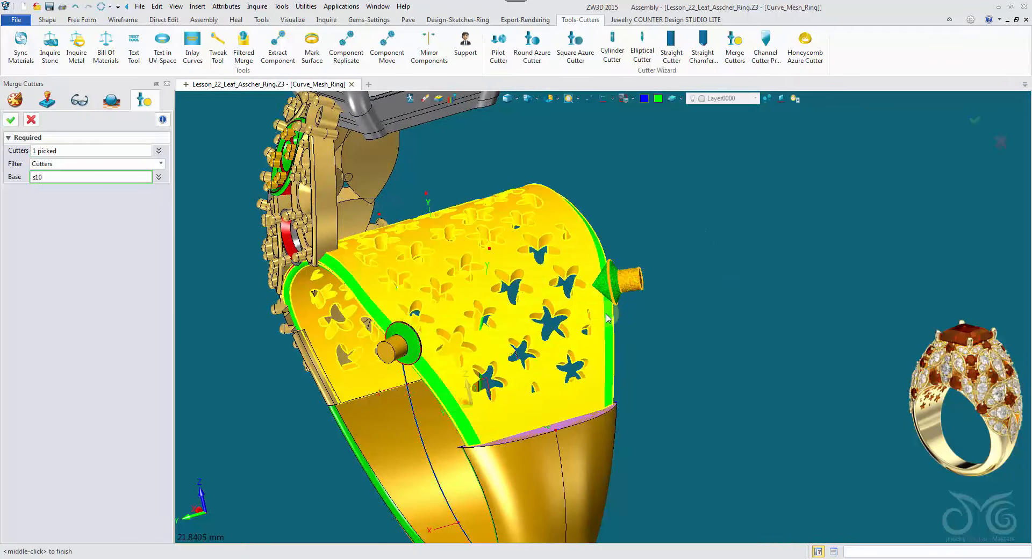
{"action": "middle_click", "coordinate": [225, 366]}
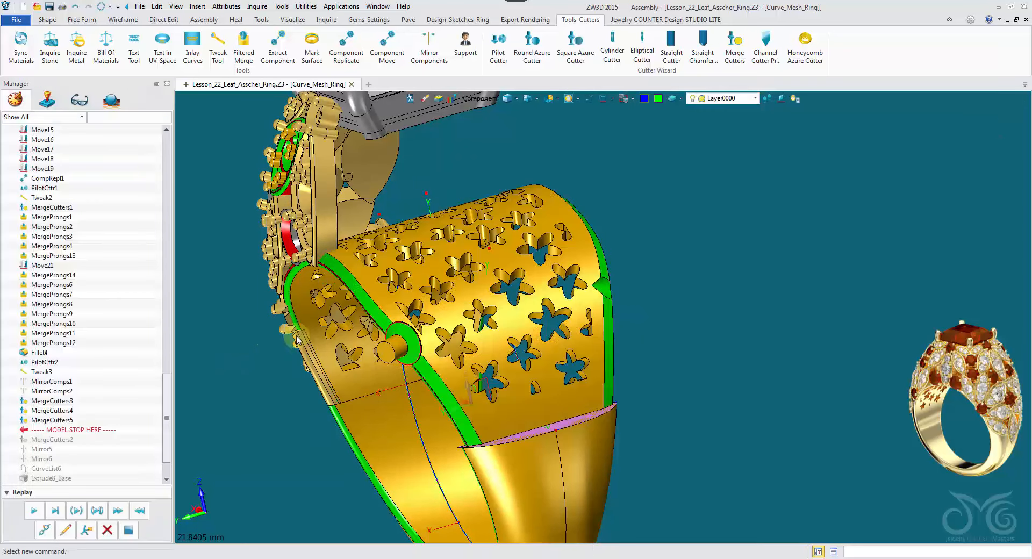
Try to merge the last remaining pilot cutter into the flower-perforated ring base using the Cutters filter.
{"action": "middle_click", "coordinate": [401, 343]}
{"action": "left_click", "coordinate": [401, 343]}
{"action": "middle_click", "coordinate": [243, 342]}
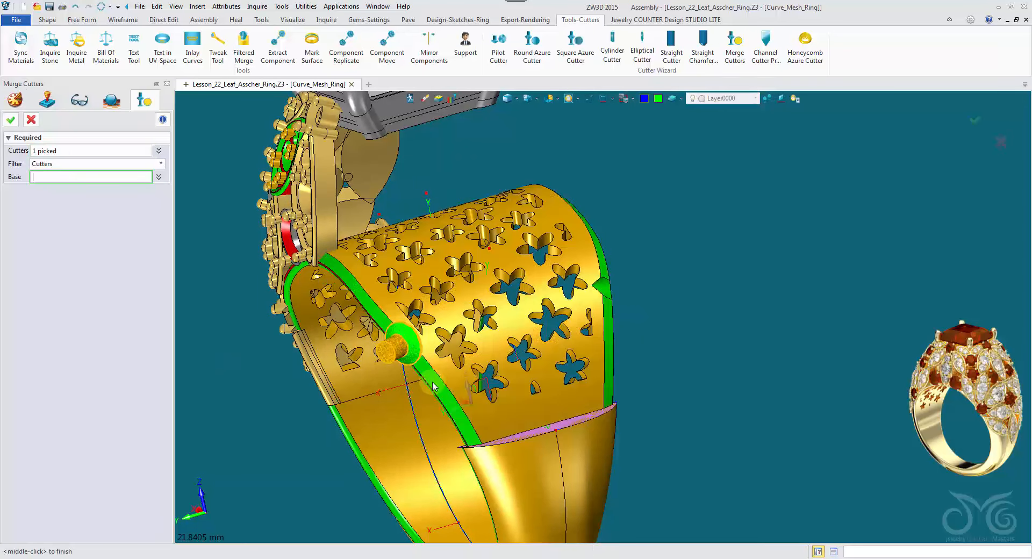
{"action": "left_click", "coordinate": [441, 382]}
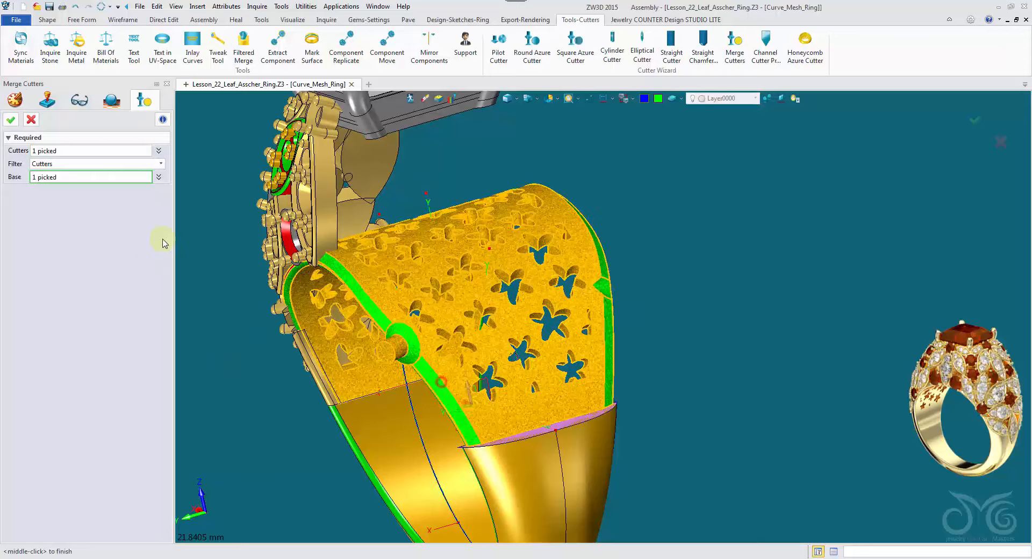
{"action": "left_click", "coordinate": [12, 124]}
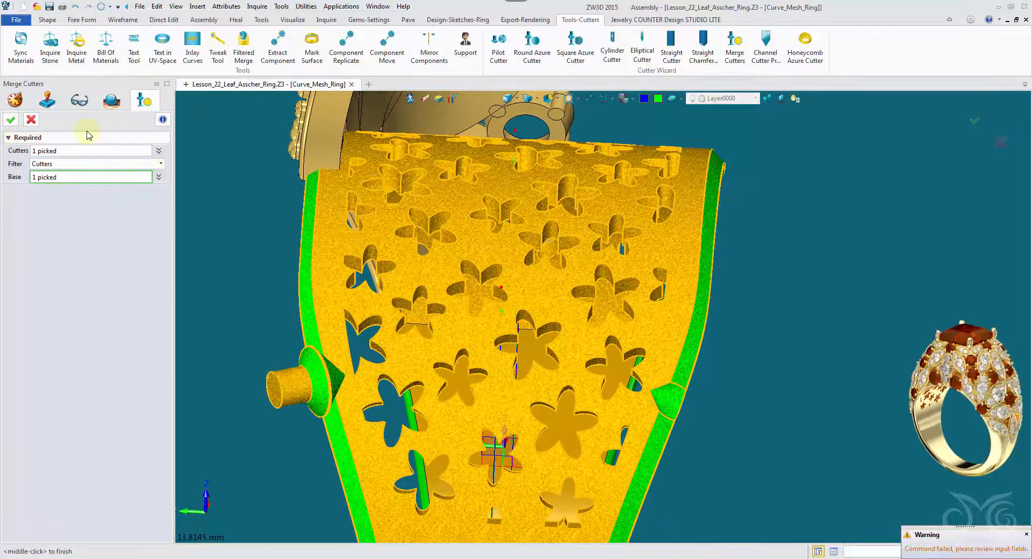
{"action": "left_click", "coordinate": [32, 121]}
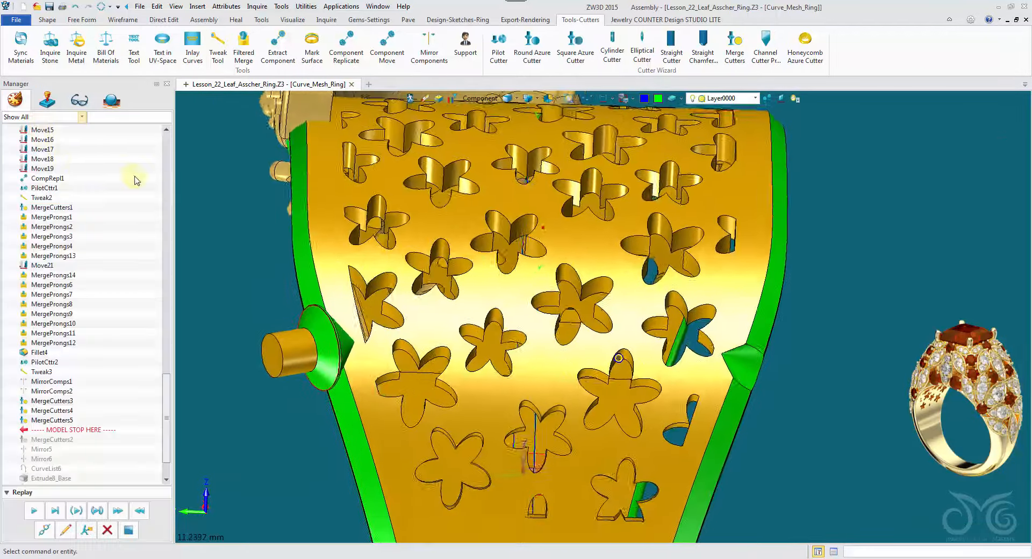
Move the last remaining pilot cutter slightly inward along its own axis, with the move handle placed at its cylinder end.
{"action": "left_click", "coordinate": [51, 20]}
{"action": "left_click", "coordinate": [759, 48]}
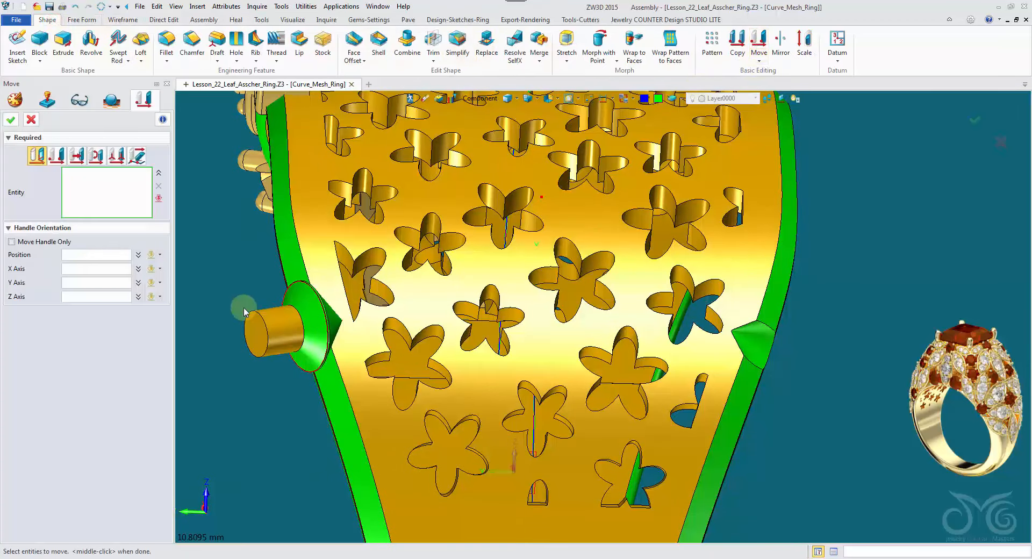
{"action": "left_click", "coordinate": [268, 327]}
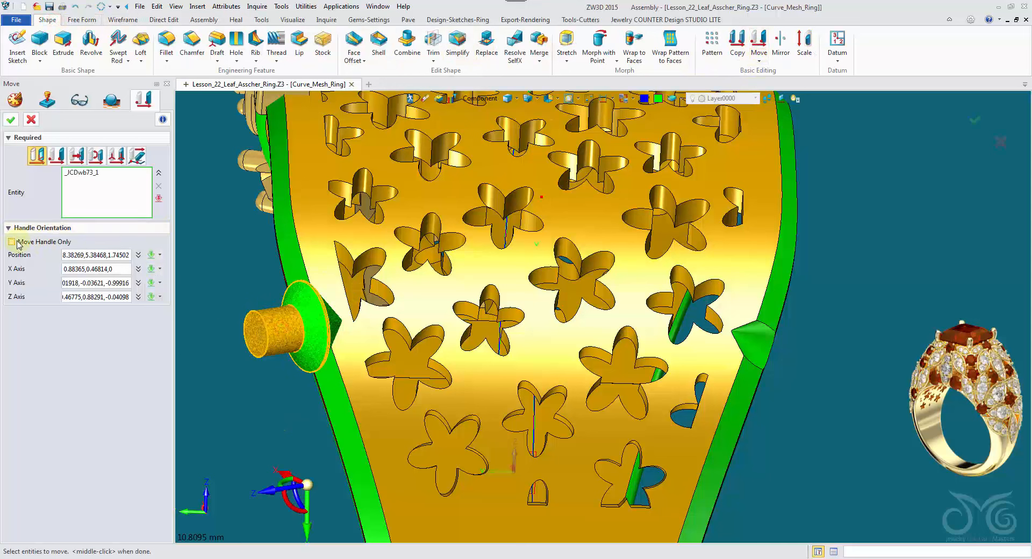
{"action": "left_click", "coordinate": [85, 257]}
{"action": "left_click", "coordinate": [256, 337]}
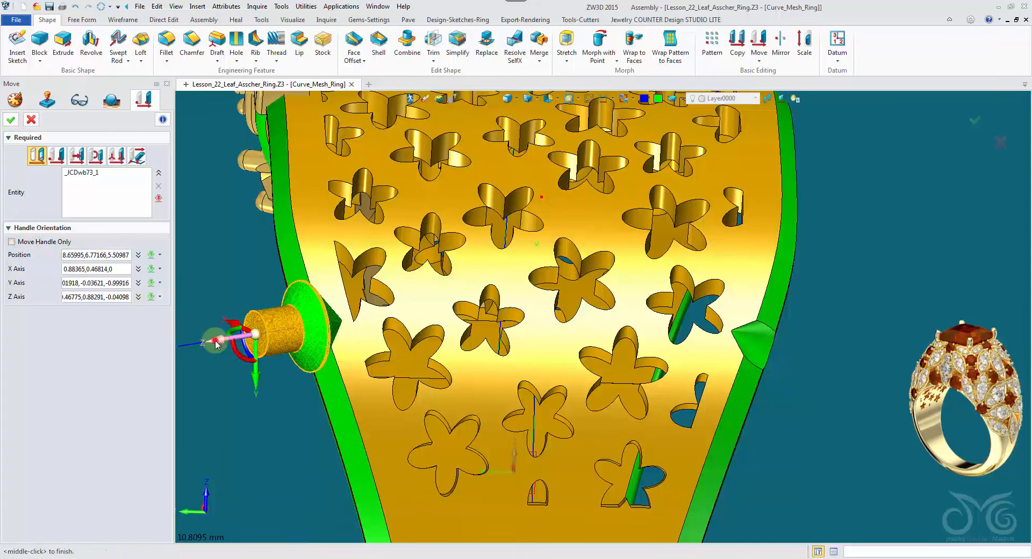
{"action": "left_click_drag", "start_coordinate": [219, 344], "coordinate": [219, 344]}
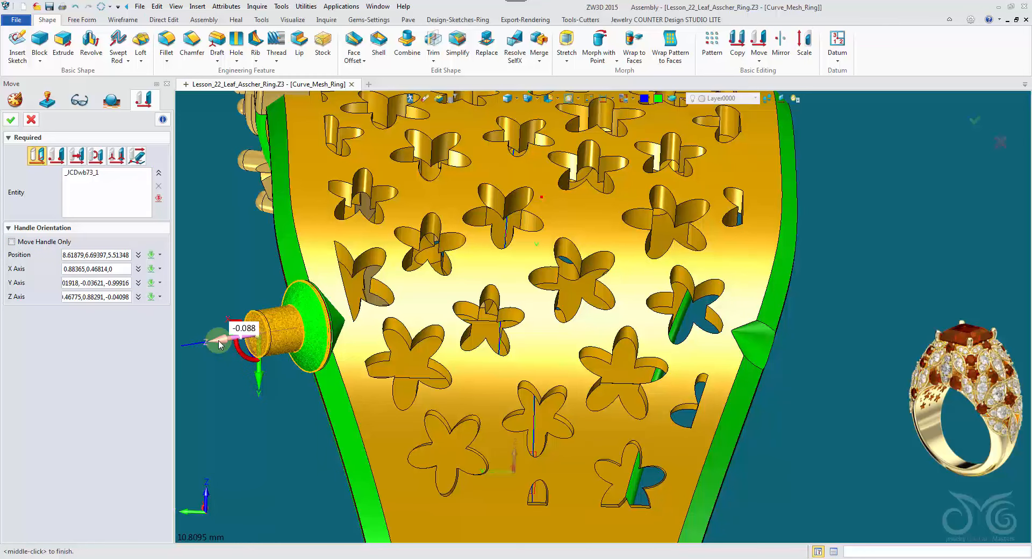
{"action": "right_click_drag", "start_coordinate": [218, 341], "coordinate": [242, 344]}
{"action": "left_click", "coordinate": [244, 340]}
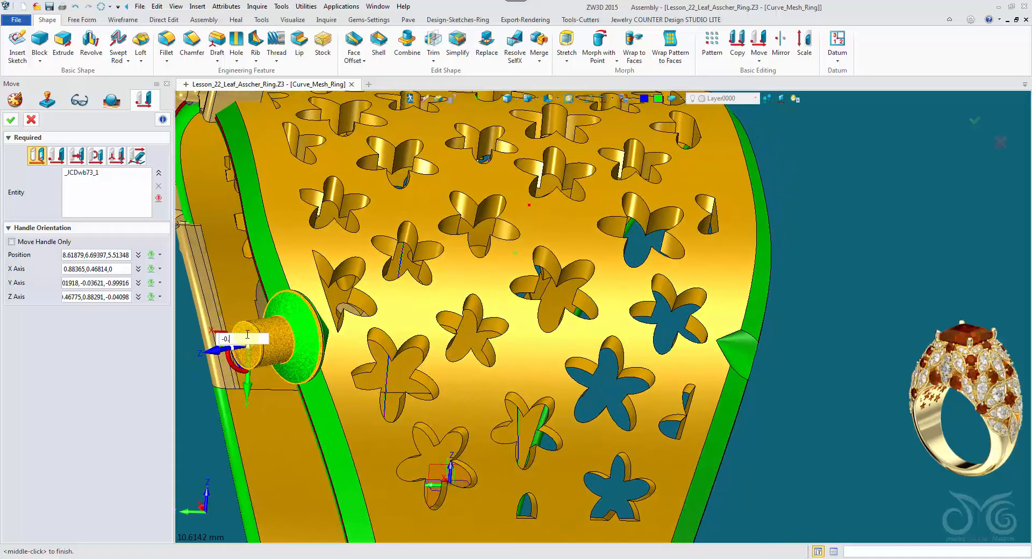
{"action": "key", "text": "Return"}
{"action": "right_click_drag", "start_coordinate": [247, 335], "coordinate": [212, 216]}
{"action": "left_click", "coordinate": [10, 119]}
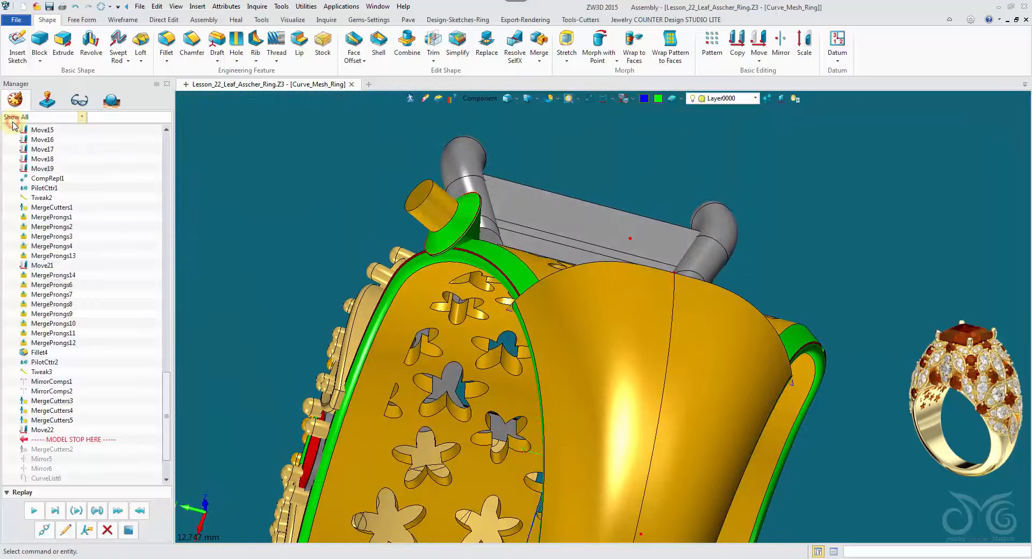
Merge the repositioned pilot cutter into the flower-perforated ring base.
{"action": "right_click_drag", "start_coordinate": [519, 156], "coordinate": [511, 94]}
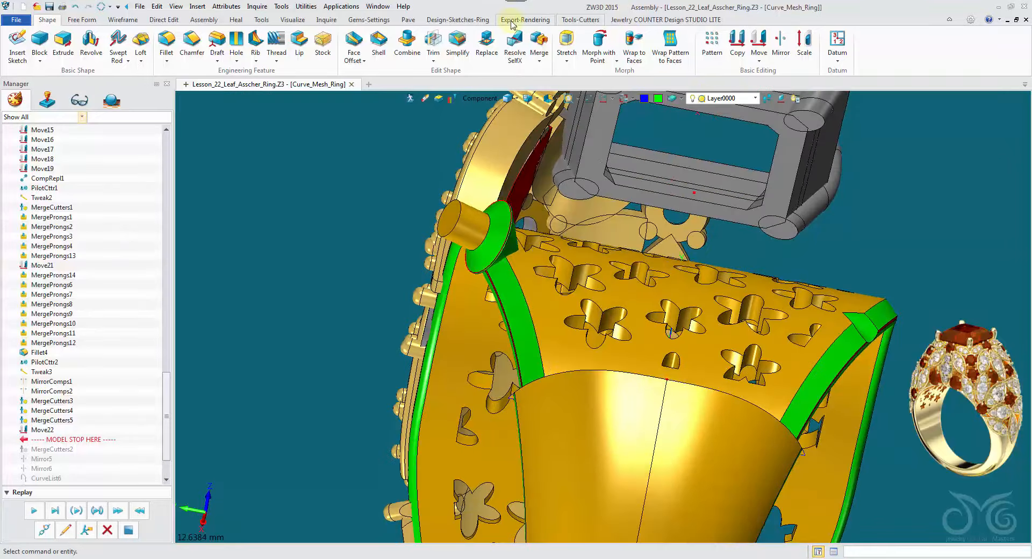
{"action": "left_click", "coordinate": [580, 20]}
{"action": "left_click", "coordinate": [736, 54]}
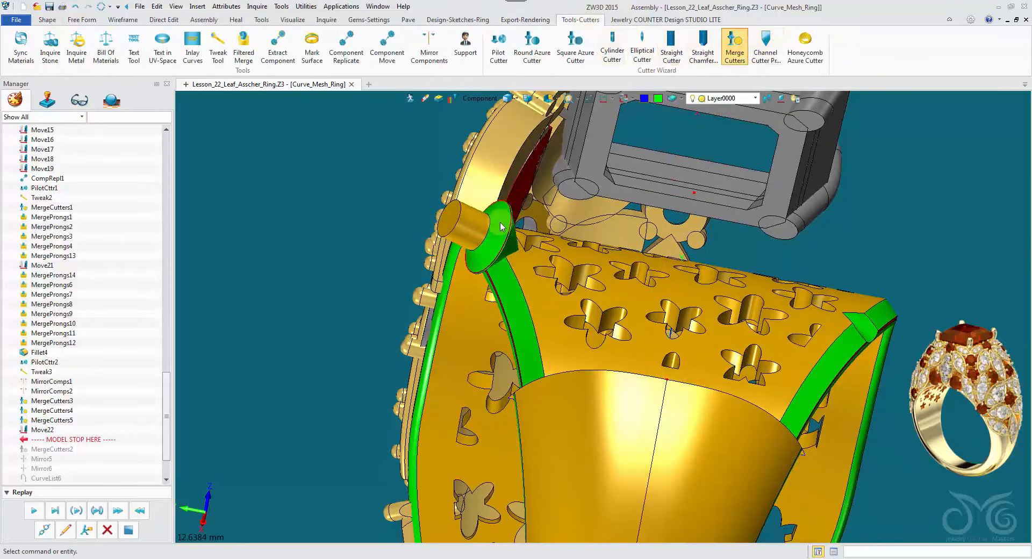
{"action": "left_click", "coordinate": [468, 231]}
{"action": "middle_click", "coordinate": [357, 203]}
{"action": "left_click", "coordinate": [521, 290]}
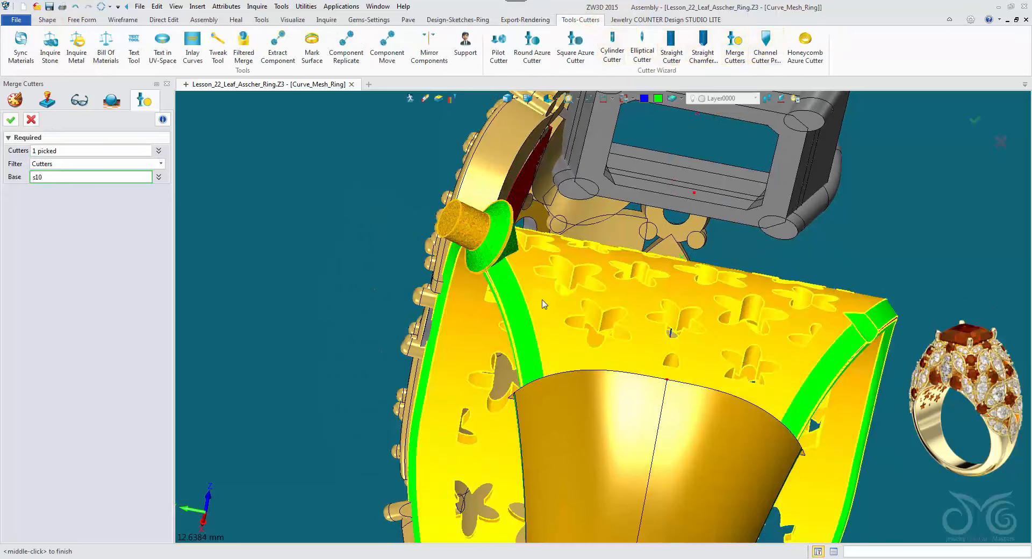
{"action": "left_click", "coordinate": [11, 120]}
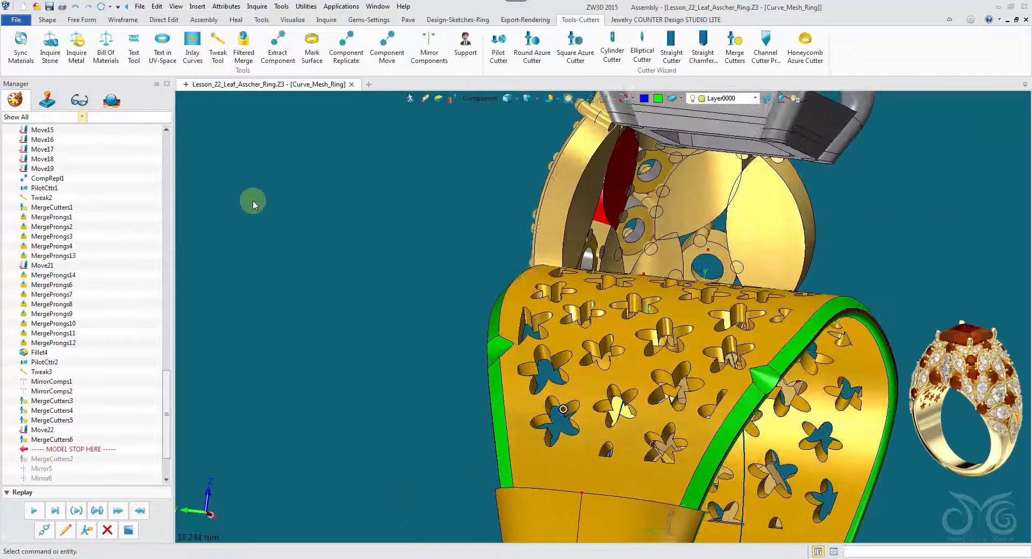
Delete the obsolete MergeCutters2 operation from the history and replay the Mirror5 and Mirror6 operations.
{"action": "scroll", "coordinate": [129, 386], "scroll_direction": "down", "scroll_amount": 2}
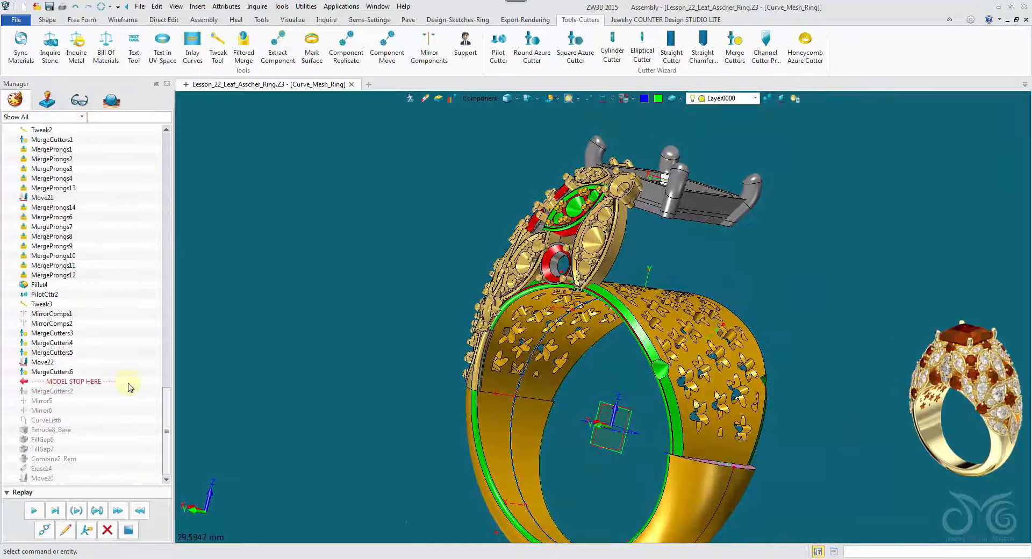
{"action": "left_click", "coordinate": [107, 528]}
{"action": "left_click", "coordinate": [47, 512]}
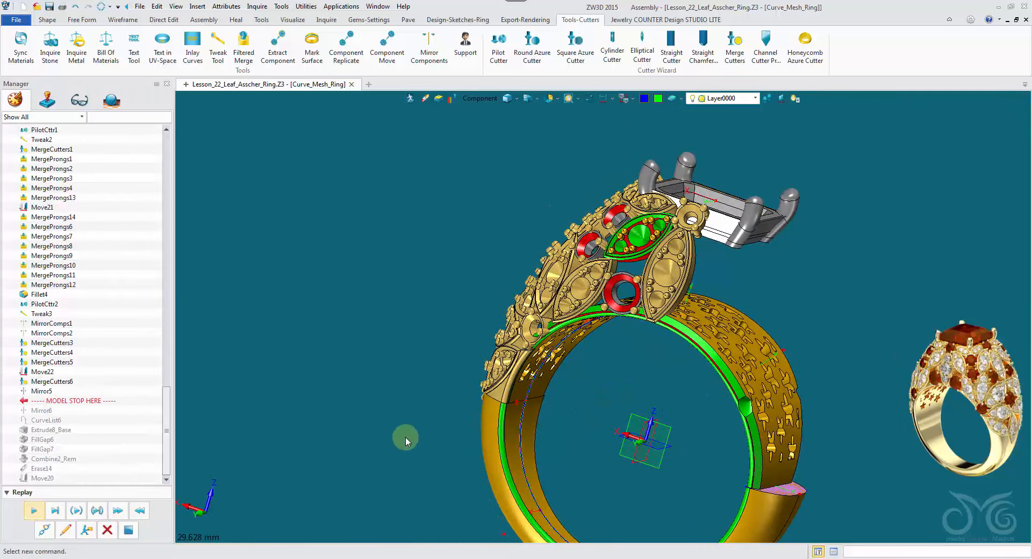
{"action": "left_click", "coordinate": [41, 512]}
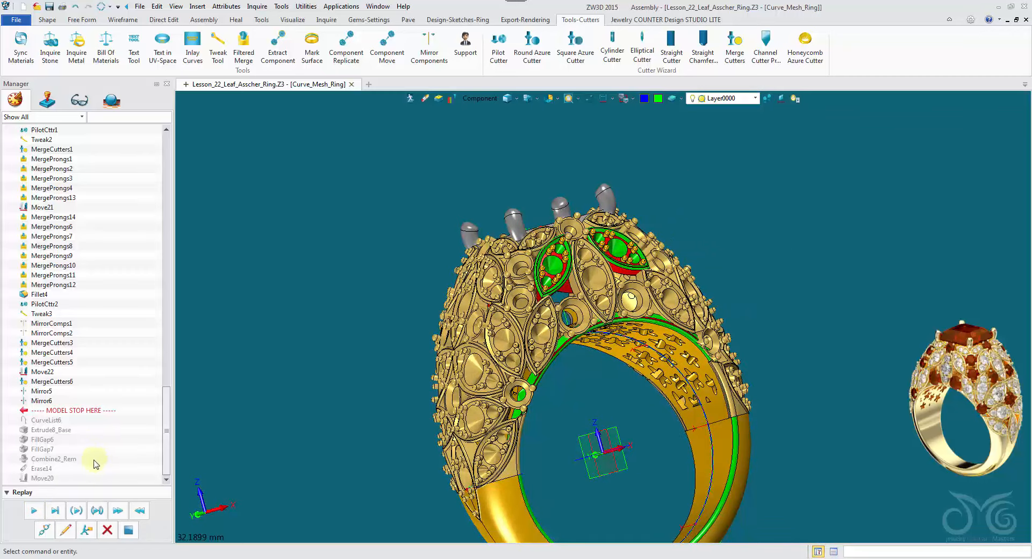
Replay the remaining history operations one by one, from CurveList6 through Move20.
{"action": "left_click", "coordinate": [34, 513]}
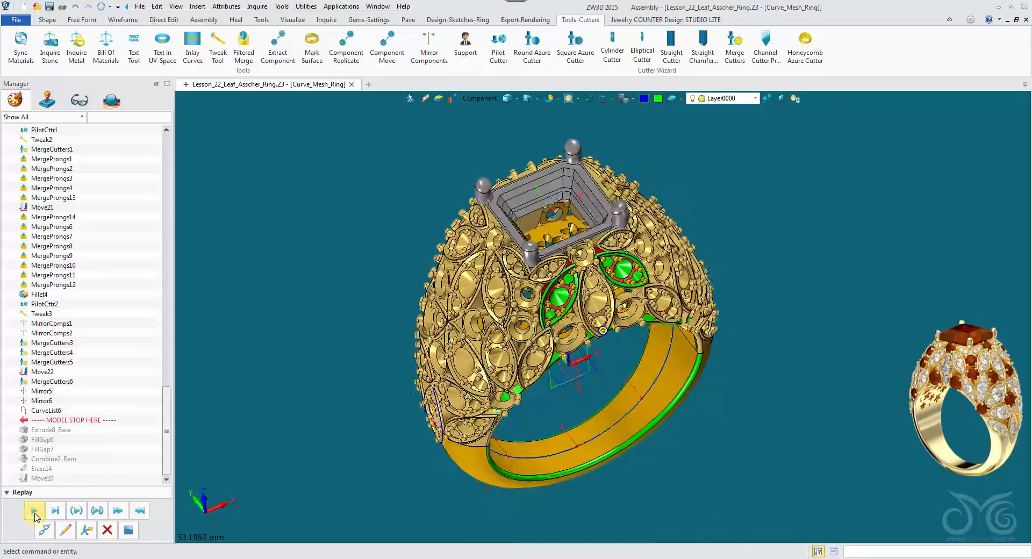
{"action": "left_click", "coordinate": [33, 513]}
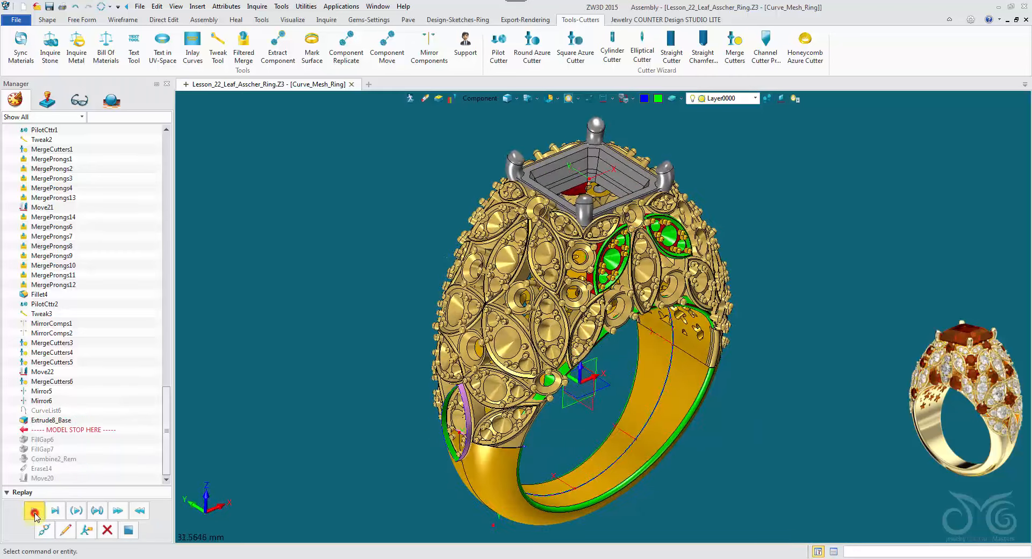
{"action": "left_click", "coordinate": [34, 513]}
{"action": "left_click", "coordinate": [34, 513]}
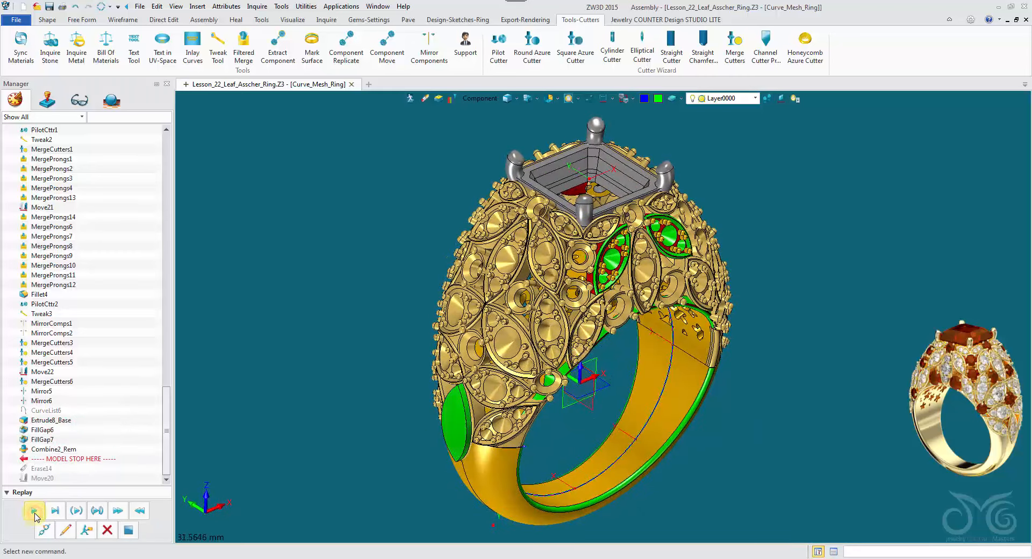
{"action": "left_click", "coordinate": [34, 513]}
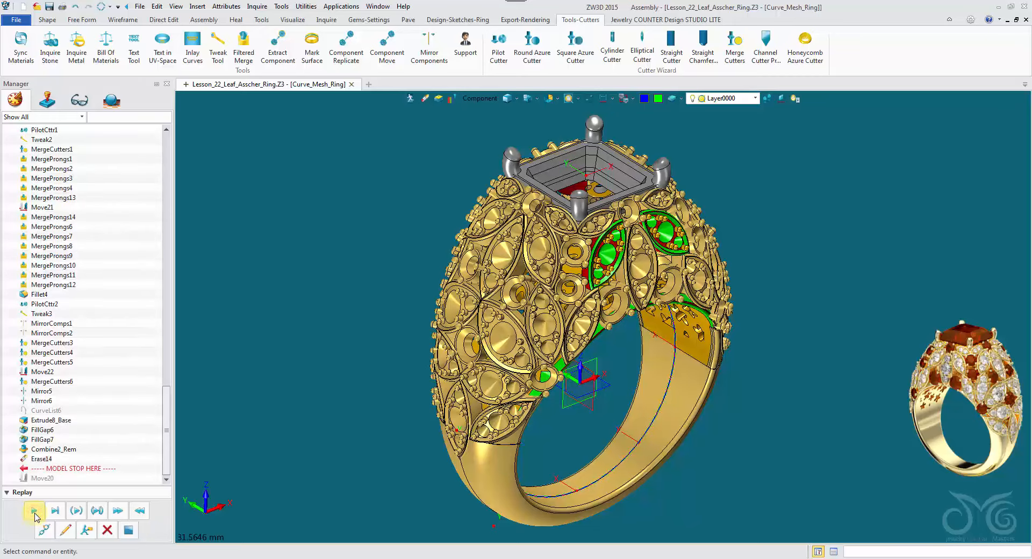
{"action": "left_click", "coordinate": [34, 513]}
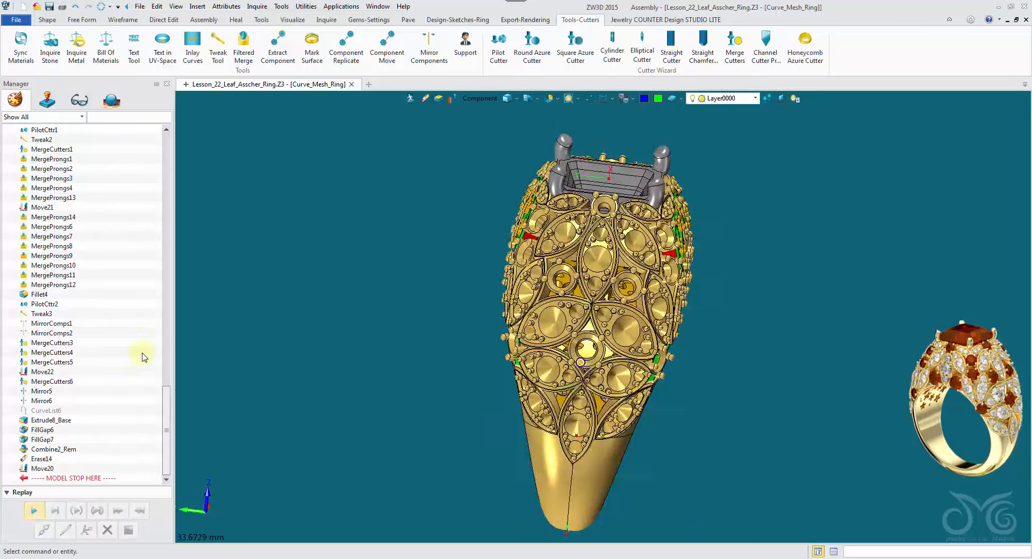
Apply gold face attributes to all ring shapes: RGB 255, 215, 105, shine 100, gloss 100 and the first specular preset.
{"action": "right_click_drag", "start_coordinate": [328, 189], "coordinate": [322, 160]}
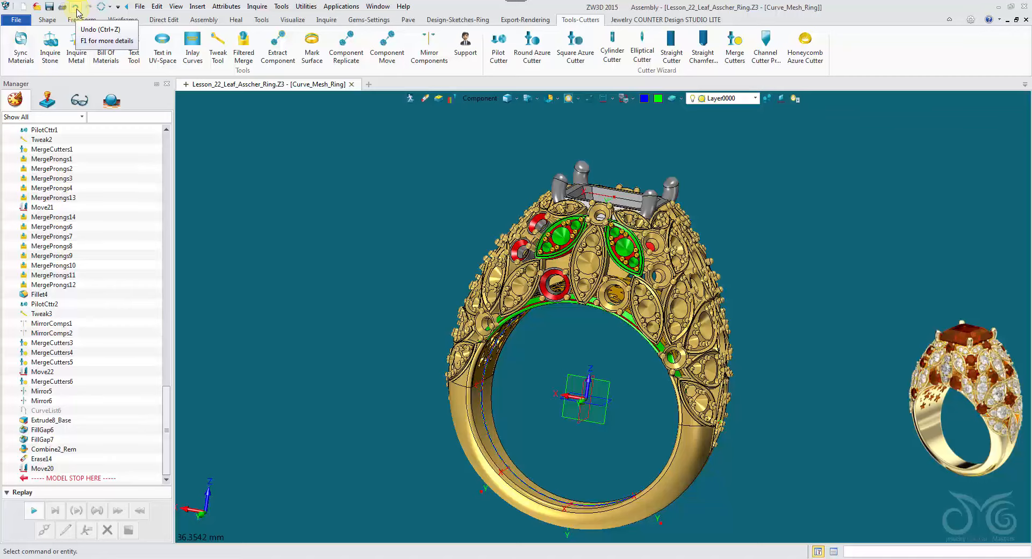
{"action": "left_click_drag", "start_coordinate": [295, 116], "coordinate": [750, 475]}
{"action": "left_click", "coordinate": [476, 99]}
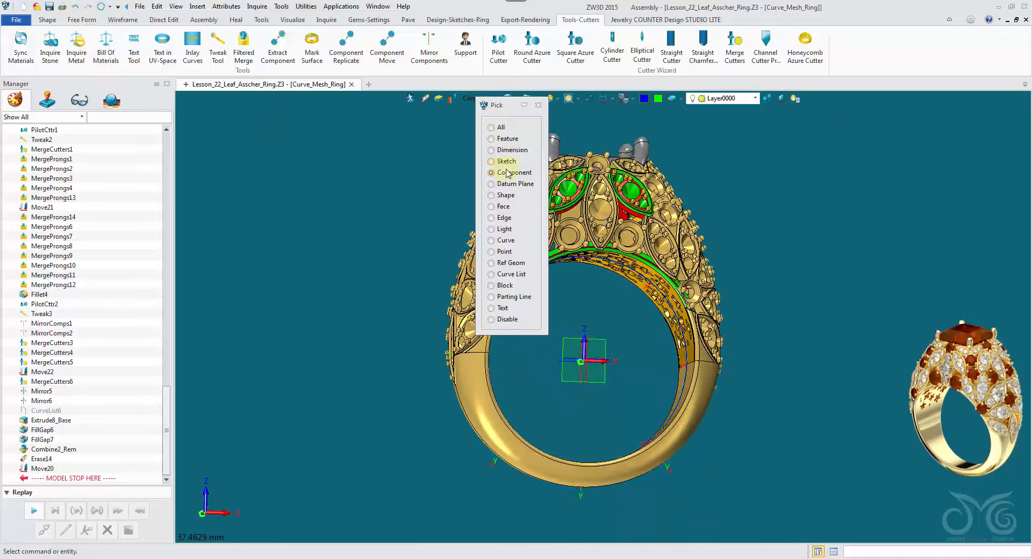
{"action": "left_click", "coordinate": [500, 197]}
{"action": "left_click_drag", "start_coordinate": [419, 115], "coordinate": [780, 486]}
{"action": "right_click_drag", "start_coordinate": [642, 317], "coordinate": [593, 265]}
{"action": "right_click", "coordinate": [593, 265]}
{"action": "left_click", "coordinate": [635, 346]}
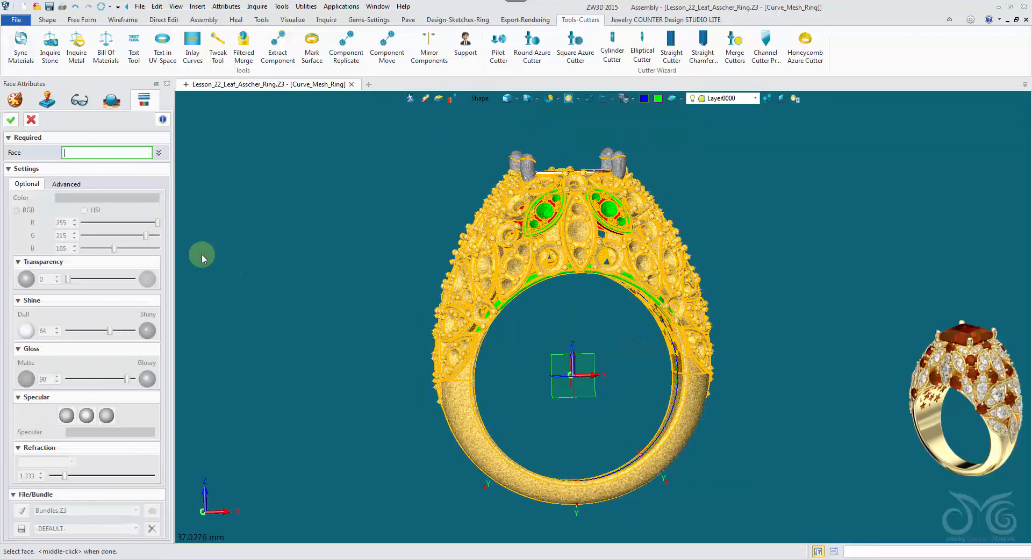
{"action": "left_click", "coordinate": [120, 198]}
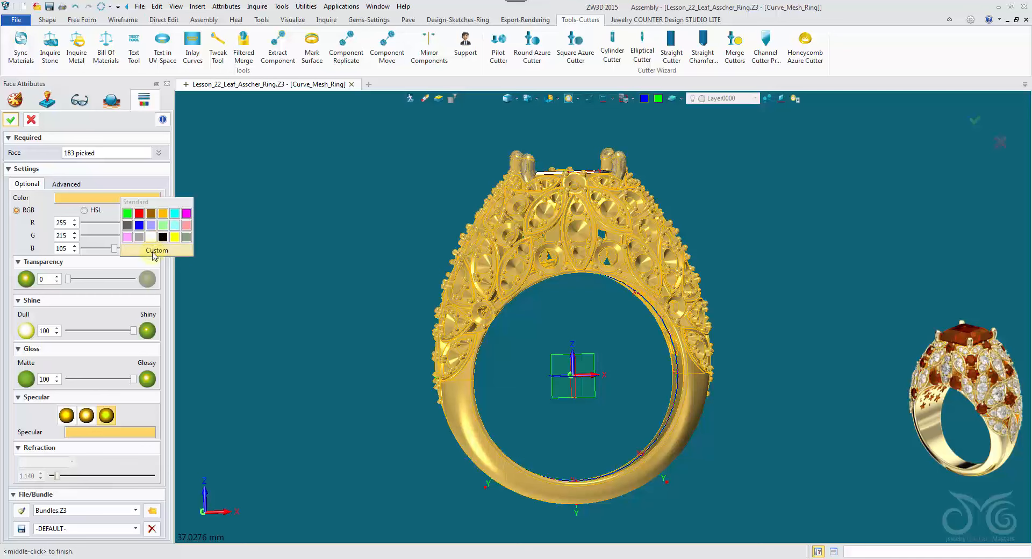
{"action": "left_click", "coordinate": [97, 303]}
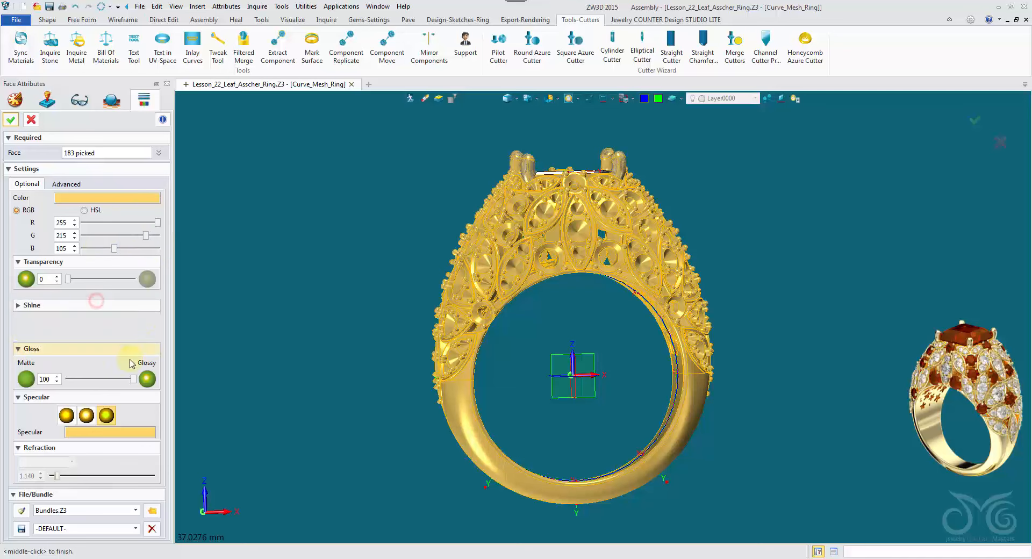
{"action": "left_click", "coordinate": [67, 417]}
{"action": "left_click", "coordinate": [11, 120]}
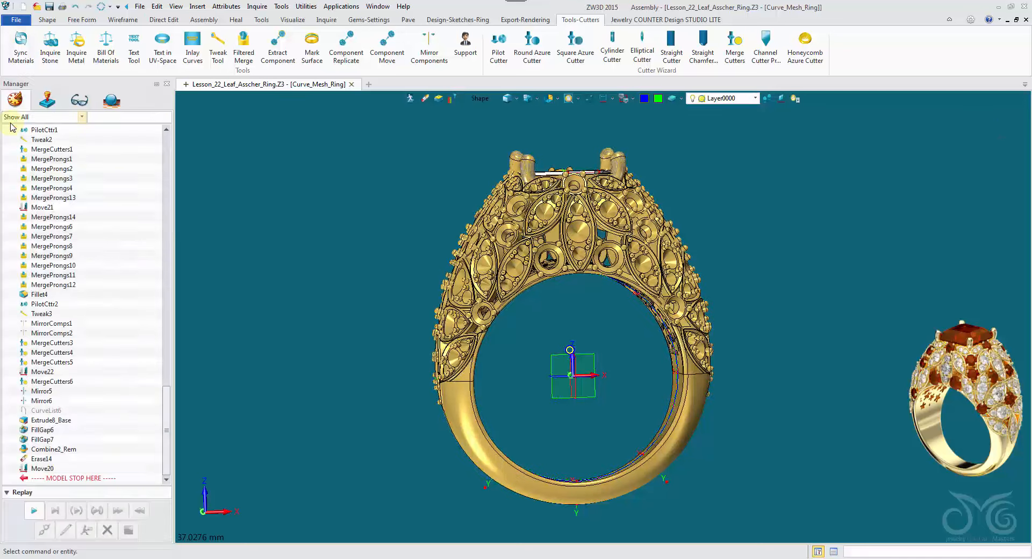
Select all shapes of the ring and hide them, leaving the reference curves and datums.
{"action": "middle_click_drag", "start_coordinate": [516, 301], "coordinate": [379, 126]}
{"action": "left_click", "coordinate": [622, 100]}
{"action": "left_click_drag", "start_coordinate": [397, 149], "coordinate": [704, 504]}
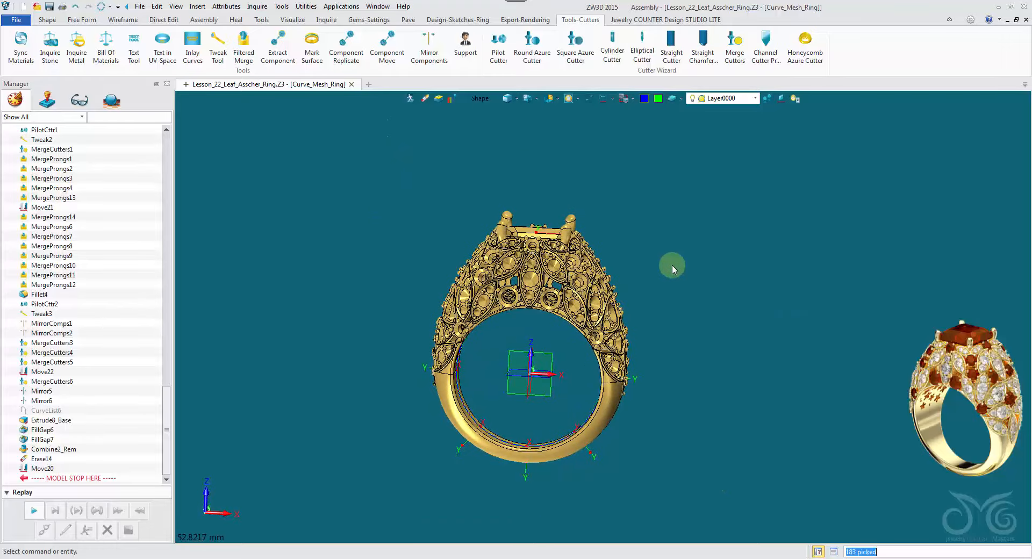
{"action": "right_click", "coordinate": [651, 243]}
{"action": "left_click", "coordinate": [687, 247]}
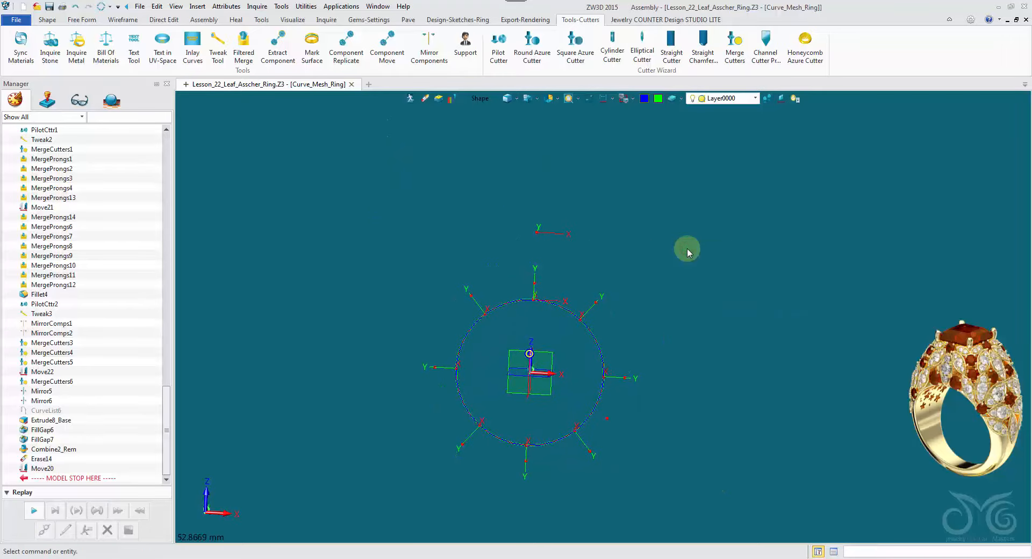
Turn on the Melee Stones layer to display the side stones.
{"action": "left_click", "coordinate": [717, 99]}
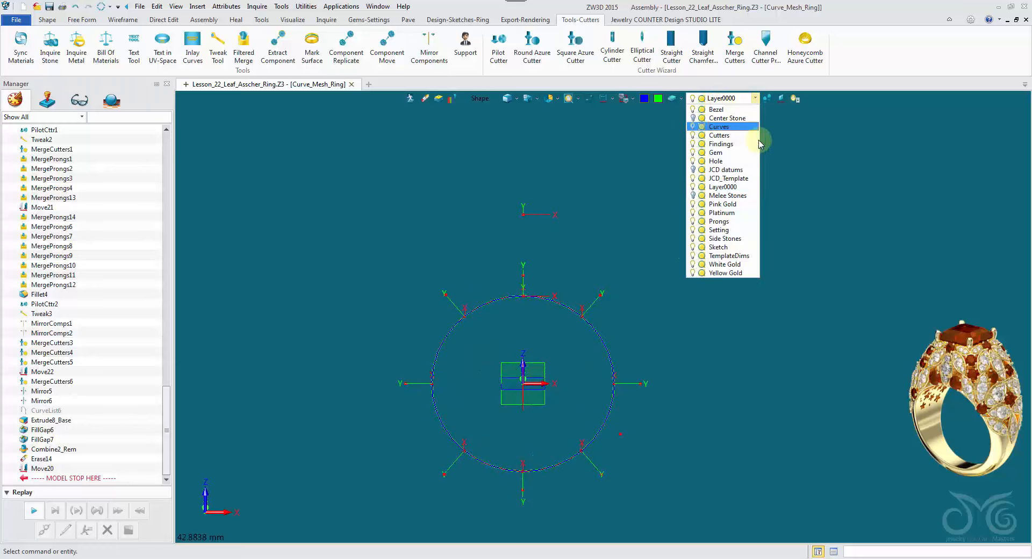
{"action": "left_click", "coordinate": [693, 196]}
{"action": "right_click_drag", "start_coordinate": [648, 187], "coordinate": [519, 24]}
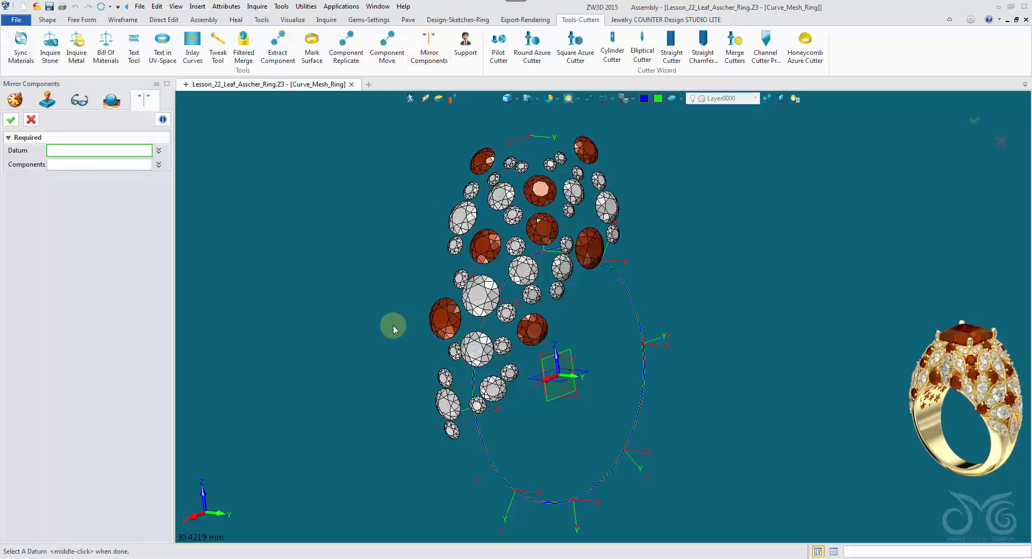
Set the XZ datum plane as the mirror datum for the melee stones and begin choosing the components.
{"action": "right_click_drag", "start_coordinate": [393, 325], "coordinate": [417, 376]}
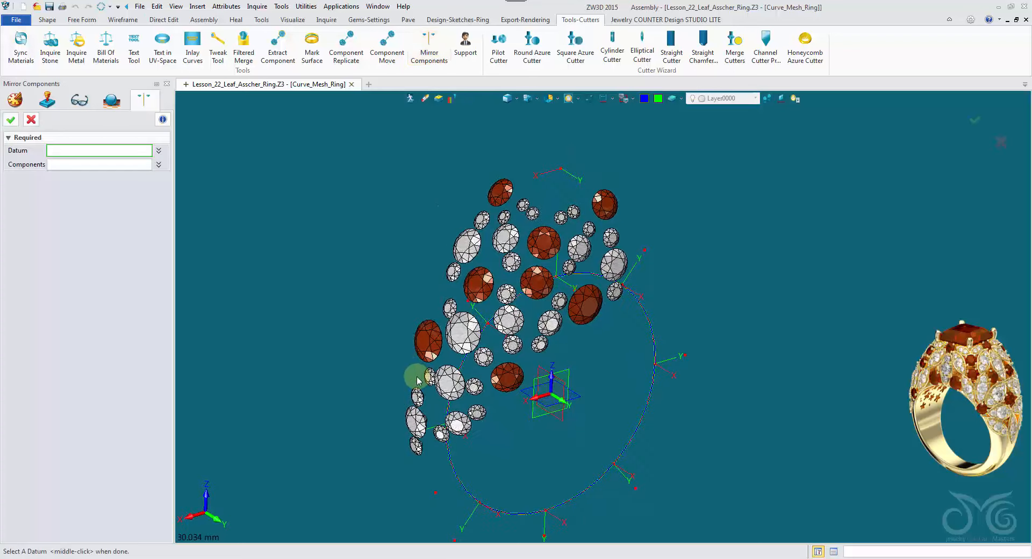
{"action": "left_click", "coordinate": [532, 421]}
{"action": "left_click", "coordinate": [533, 421]}
{"action": "right_click_drag", "start_coordinate": [525, 422], "coordinate": [532, 438]}
{"action": "left_click", "coordinate": [103, 166]}
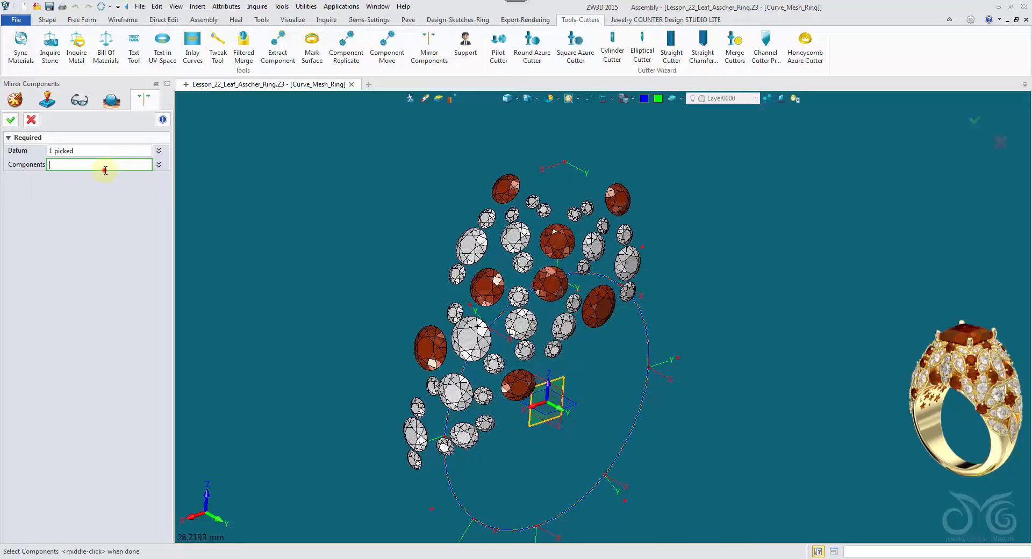
Pick the upper white and red stones beside the centre row as components to mirror across the XZ plane.
{"action": "right_click_drag", "start_coordinate": [411, 231], "coordinate": [460, 272]}
{"action": "left_click", "coordinate": [515, 173]}
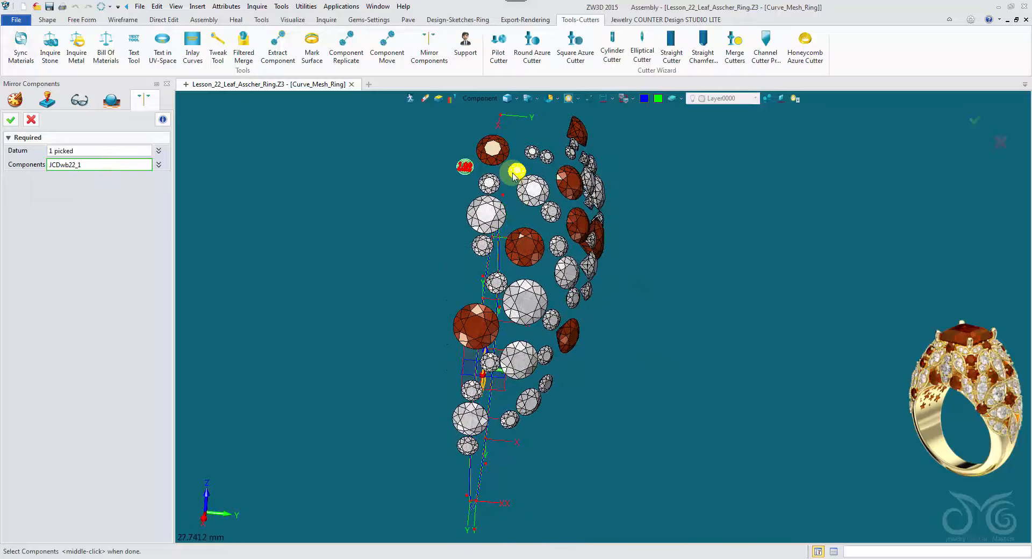
{"action": "left_click", "coordinate": [549, 211]}
{"action": "left_click", "coordinate": [570, 184]}
{"action": "left_click", "coordinate": [526, 246]}
{"action": "left_click", "coordinate": [557, 246]}
{"action": "left_click", "coordinate": [576, 225]}
{"action": "left_click", "coordinate": [499, 282]}
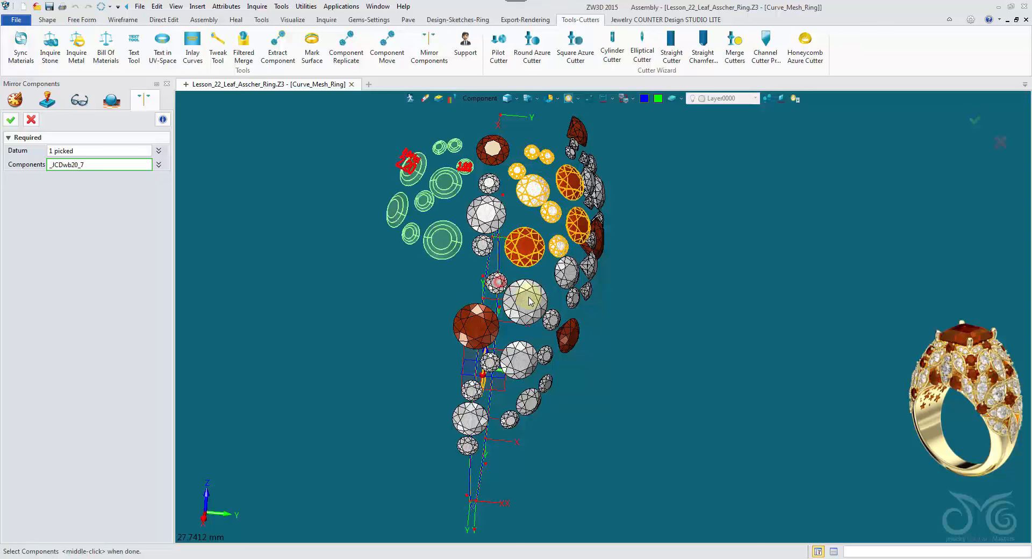
Add the middle and lower white stones on the same side of the centre row to the mirror selection.
{"action": "left_click", "coordinate": [526, 300]}
{"action": "left_click", "coordinate": [552, 320]}
{"action": "left_click", "coordinate": [568, 273]}
{"action": "left_click", "coordinate": [546, 355]}
{"action": "left_click", "coordinate": [523, 363]}
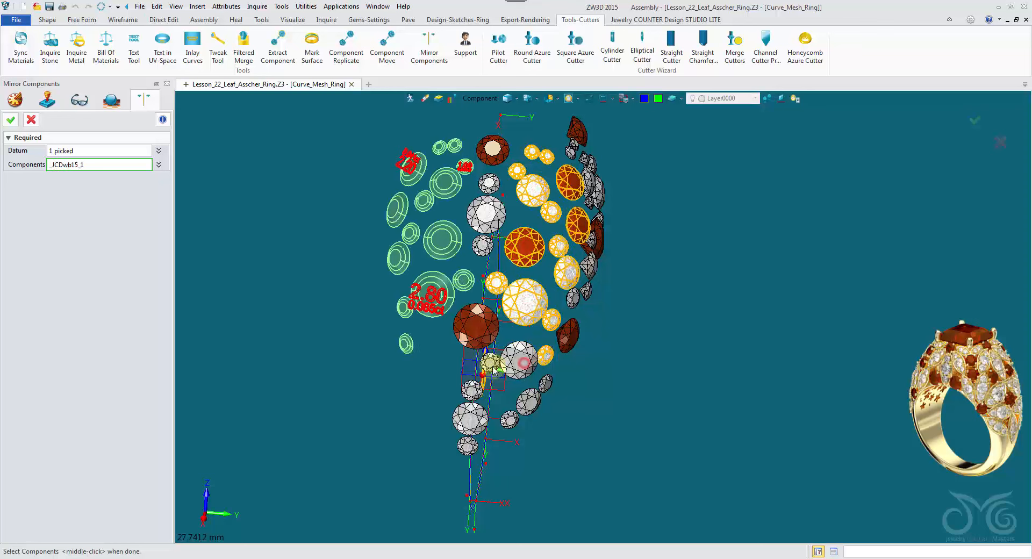
{"action": "left_click", "coordinate": [491, 364]}
{"action": "left_click", "coordinate": [546, 383]}
{"action": "left_click", "coordinate": [529, 402]}
{"action": "left_click", "coordinate": [510, 420]}
Add the remaining stones around the shoulder, leave out the centre row, and apply the mirror across the XZ plane.
{"action": "left_click", "coordinate": [568, 336]}
{"action": "left_click", "coordinate": [573, 299]}
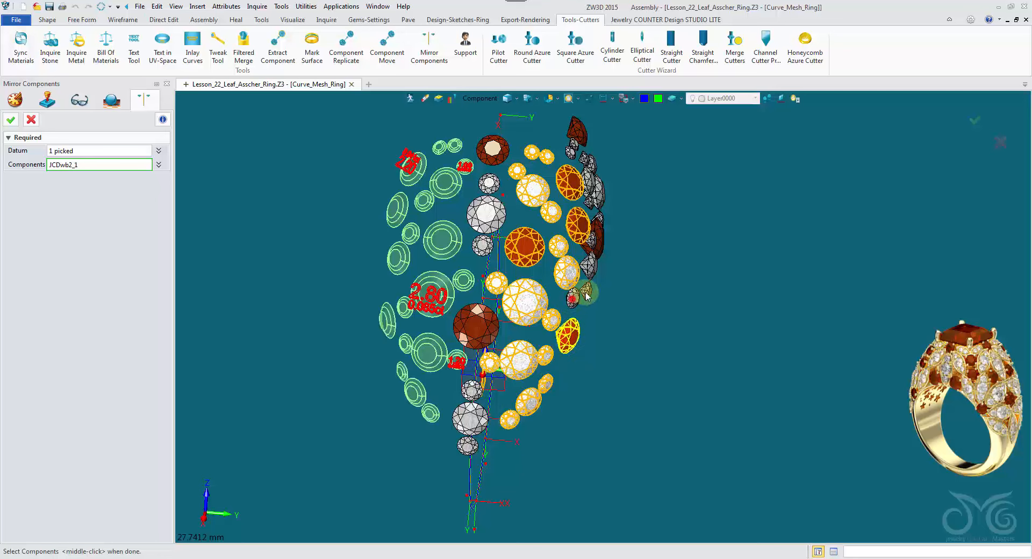
{"action": "left_click", "coordinate": [586, 294]}
{"action": "left_click", "coordinate": [590, 268]}
{"action": "right_click_drag", "start_coordinate": [634, 269], "coordinate": [468, 324]}
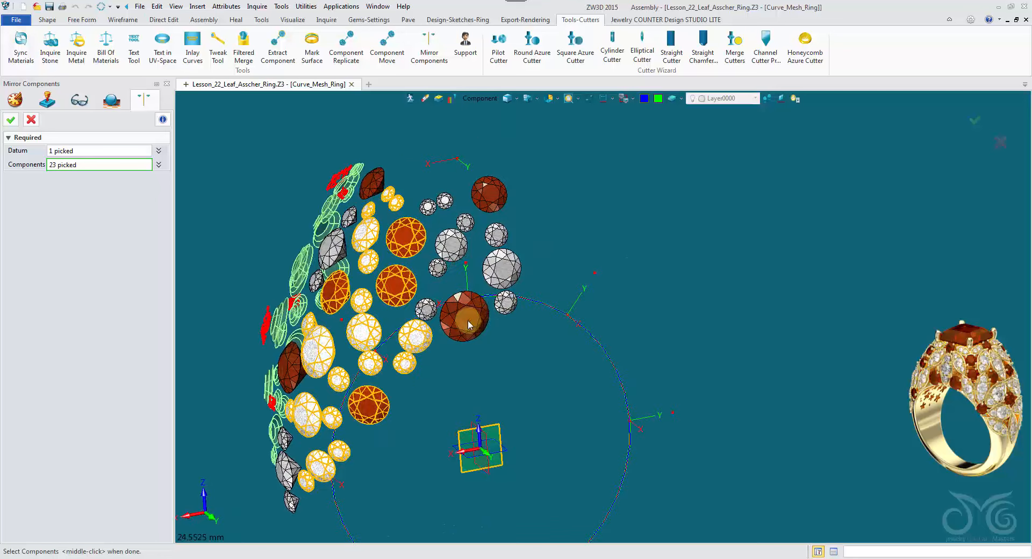
{"action": "left_click", "coordinate": [468, 324]}
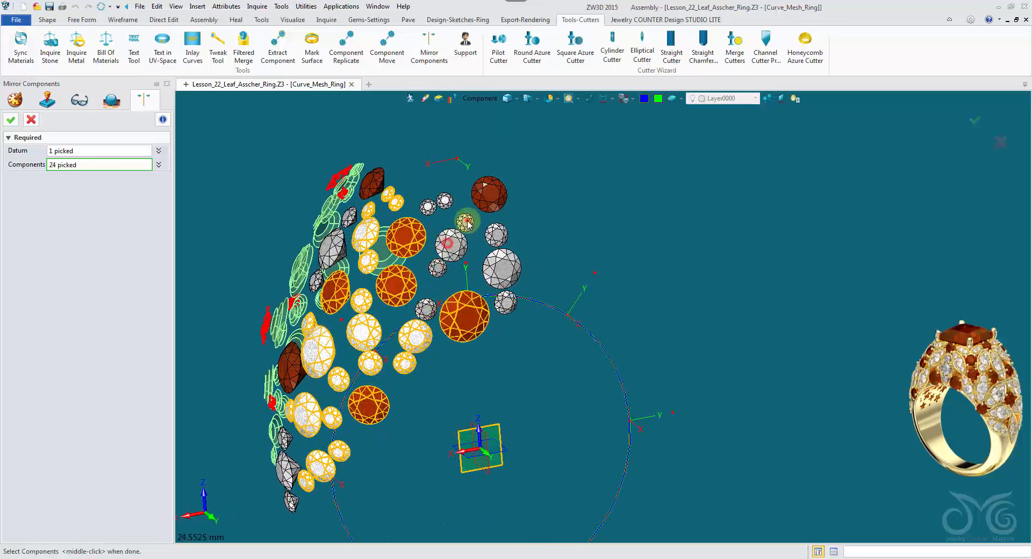
{"action": "left_click", "coordinate": [487, 195]}
{"action": "left_click", "coordinate": [496, 237]}
{"action": "left_click", "coordinate": [502, 268]}
{"action": "left_click", "coordinate": [509, 305]}
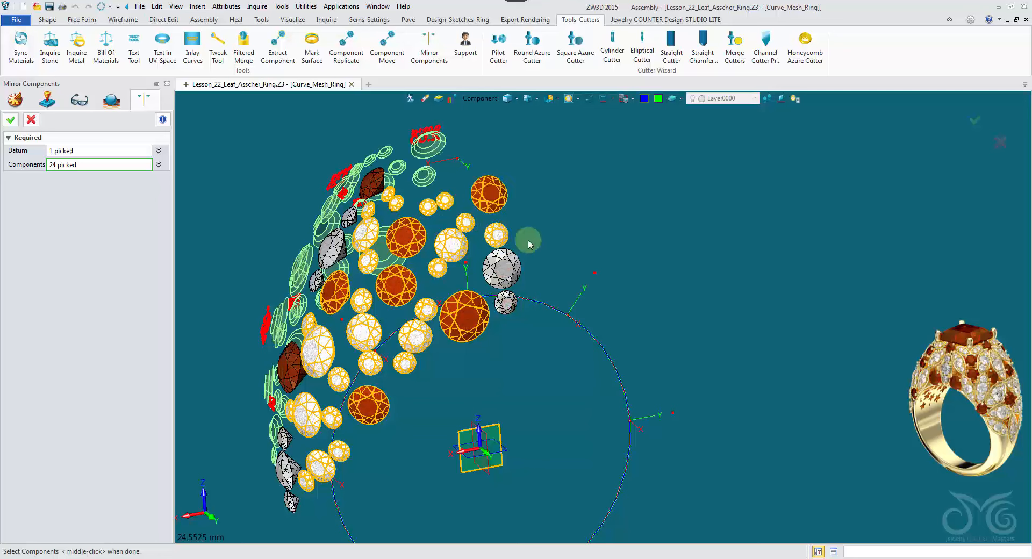
{"action": "right_click_drag", "start_coordinate": [528, 240], "coordinate": [237, 211]}
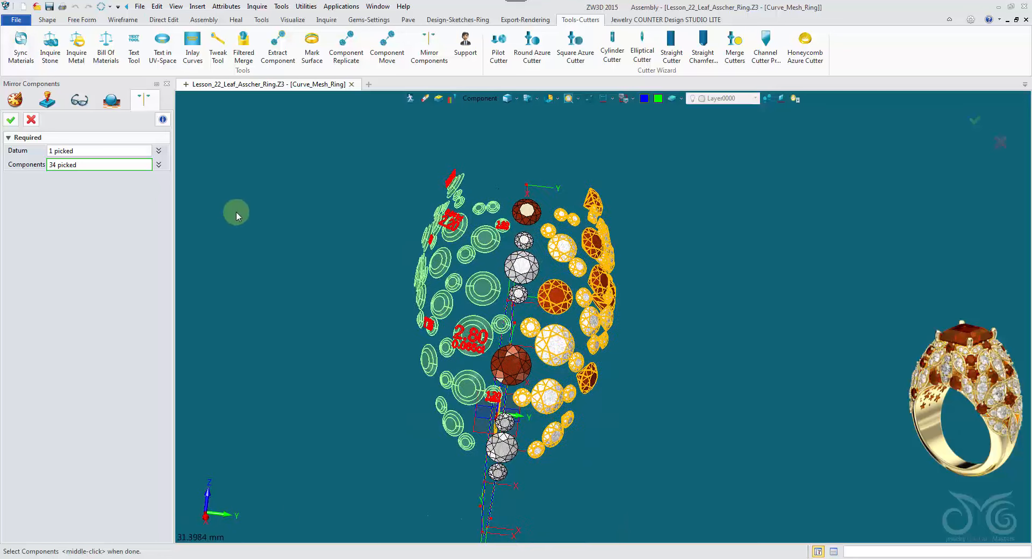
{"action": "middle_click", "coordinate": [330, 282]}
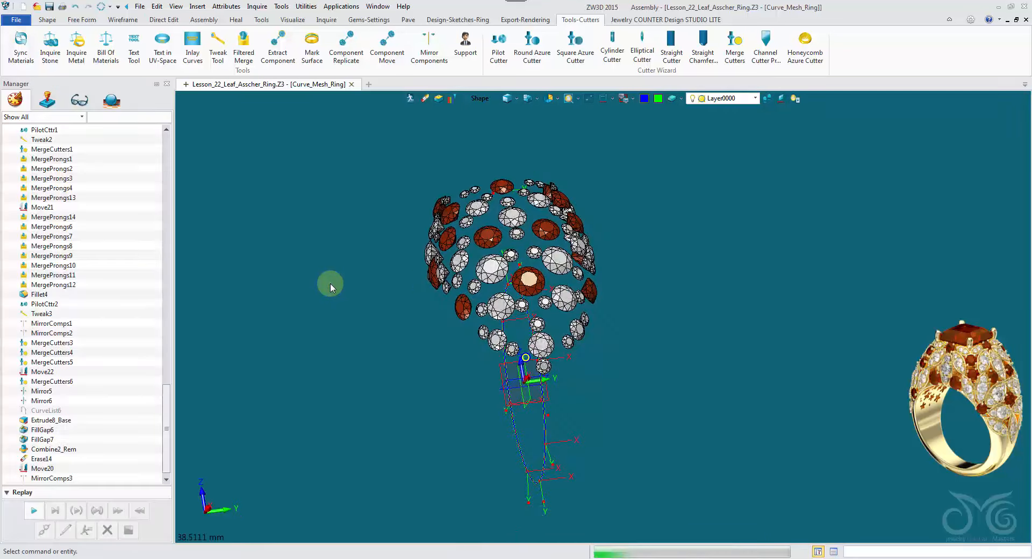
Start a second component mirror using the YZ datum plane as its datum.
{"action": "right_click_drag", "start_coordinate": [330, 283], "coordinate": [361, 249]}
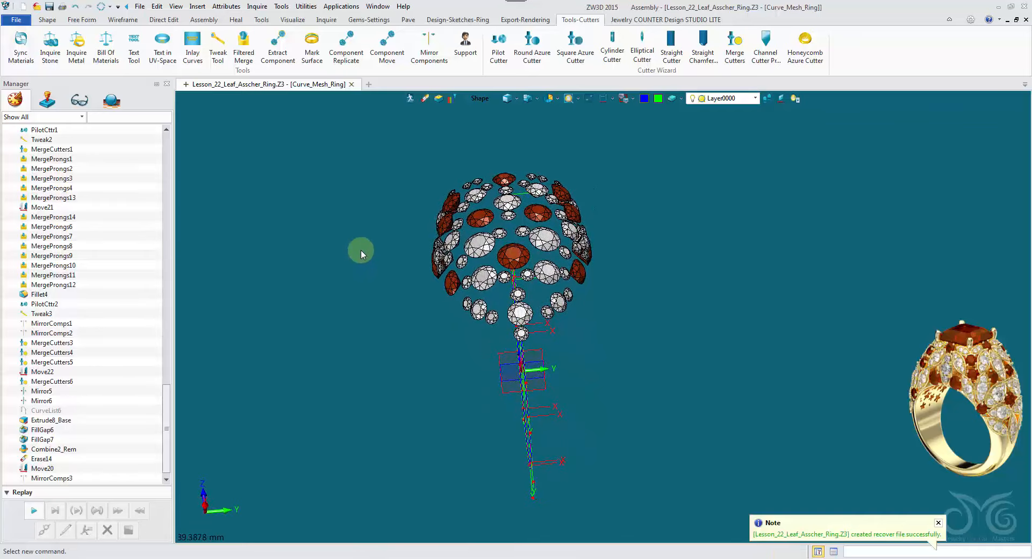
{"action": "middle_click", "coordinate": [356, 262]}
{"action": "mouse_move", "coordinate": [294, 189]}
{"action": "right_mouse_down"}
{"action": "mouse_move", "coordinate": [473, 395]}
{"action": "mouse_move", "coordinate": [512, 421]}
{"action": "mouse_move", "coordinate": [426, 316]}
{"action": "mouse_move", "coordinate": [240, 190]}
{"action": "mouse_move", "coordinate": [249, 207]}
{"action": "right_mouse_up"}
{"action": "left_click", "coordinate": [510, 419]}
{"action": "left_click", "coordinate": [93, 165]}
Pick the red and white stones of the first quarter that lie closest to the YZ mirror plane.
{"action": "right_click_drag", "start_coordinate": [344, 226], "coordinate": [323, 245]}
{"action": "left_click", "coordinate": [421, 310]}
{"action": "right_click_drag", "start_coordinate": [421, 311], "coordinate": [398, 344]}
{"action": "left_click", "coordinate": [449, 339]}
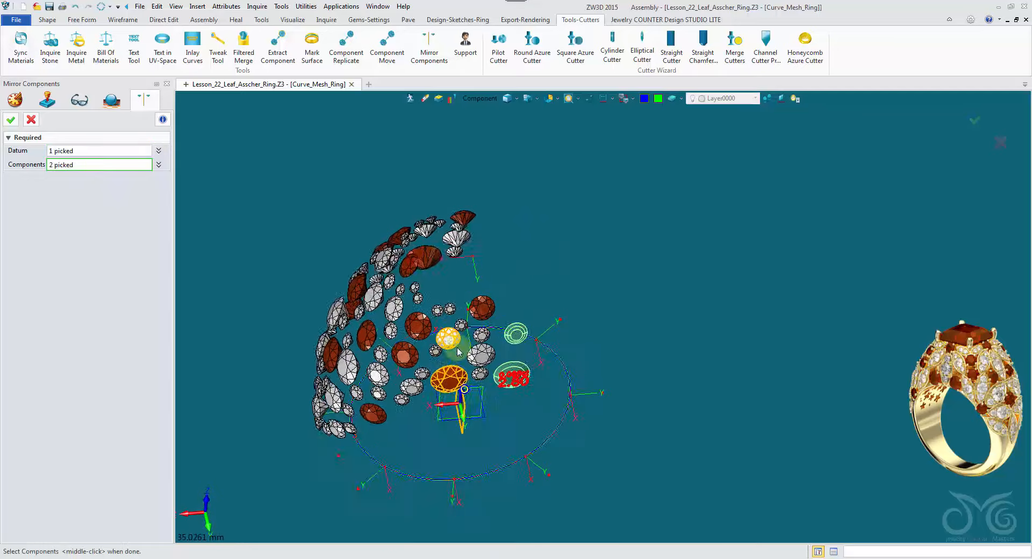
{"action": "left_click", "coordinate": [460, 336]}
{"action": "left_click", "coordinate": [448, 320]}
{"action": "left_click", "coordinate": [436, 321]}
{"action": "left_click", "coordinate": [414, 299]}
{"action": "left_click", "coordinate": [413, 297]}
{"action": "left_click", "coordinate": [400, 298]}
{"action": "left_click", "coordinate": [392, 318]}
{"action": "left_click", "coordinate": [417, 337]}
{"action": "left_click", "coordinate": [434, 360]}
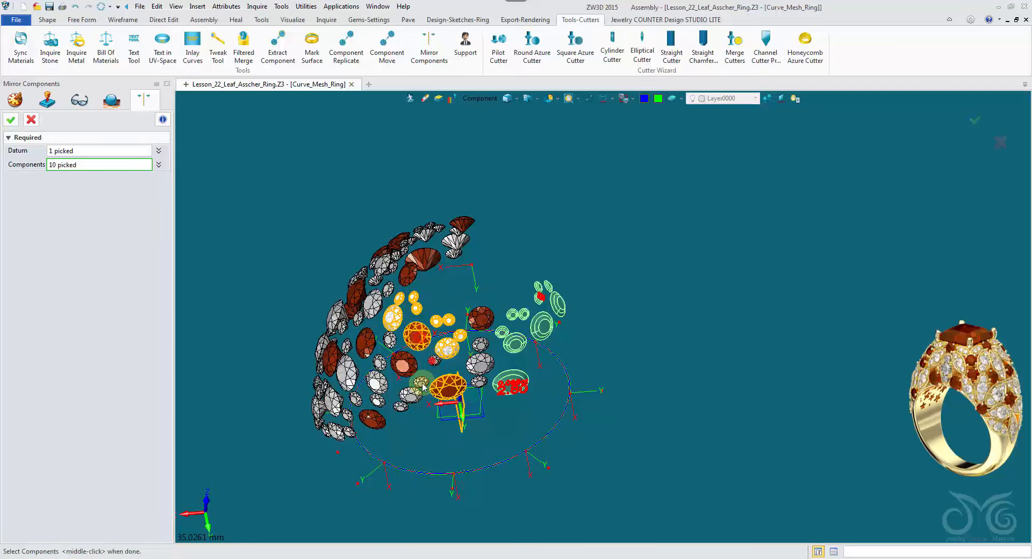
Add the lower stones farther from the YZ plane in the same quarter to the mirror selection.
{"action": "left_click", "coordinate": [421, 382]}
{"action": "left_click", "coordinate": [410, 395]}
{"action": "left_click", "coordinate": [400, 407]}
{"action": "left_click", "coordinate": [377, 385]}
{"action": "left_click", "coordinate": [378, 401]}
{"action": "left_click", "coordinate": [370, 413]}
{"action": "left_click", "coordinate": [355, 400]}
{"action": "left_click", "coordinate": [349, 377]}
Add the outer stones of the same quarter, up to the centre row, to the mirror selection.
{"action": "left_click", "coordinate": [348, 344]}
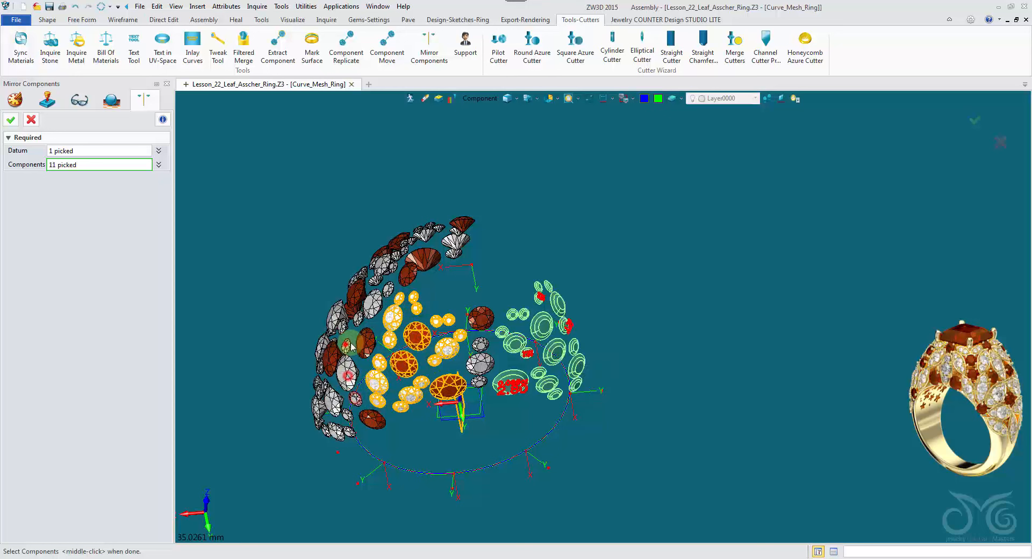
{"action": "left_click", "coordinate": [368, 310]}
{"action": "left_click", "coordinate": [390, 290]}
{"action": "left_click", "coordinate": [318, 417]}
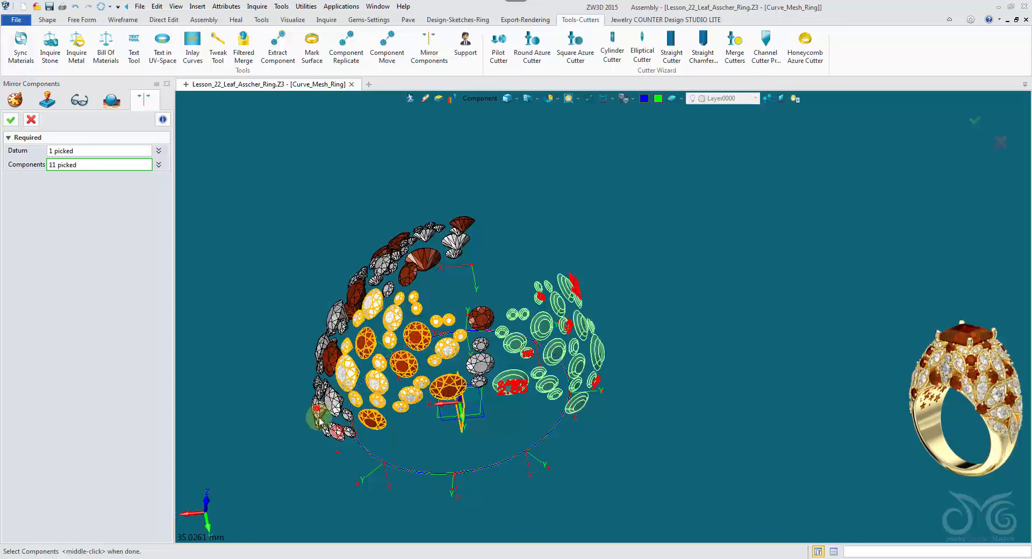
{"action": "left_click", "coordinate": [322, 431]}
{"action": "right_click_drag", "start_coordinate": [321, 431], "coordinate": [310, 394]}
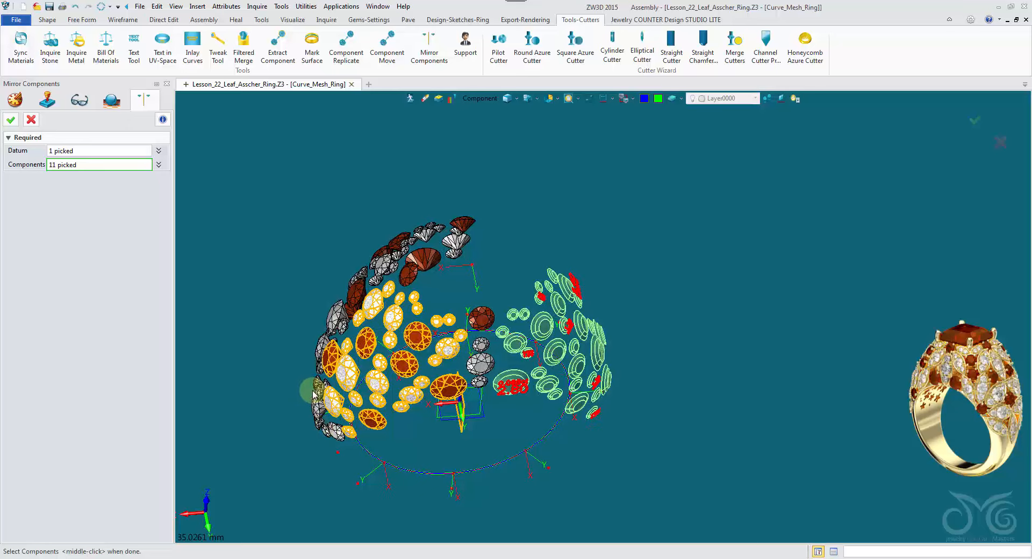
{"action": "scroll", "coordinate": [301, 393], "scroll_direction": "up", "scroll_amount": 1}
{"action": "right_click_drag", "start_coordinate": [233, 363], "coordinate": [261, 284]}
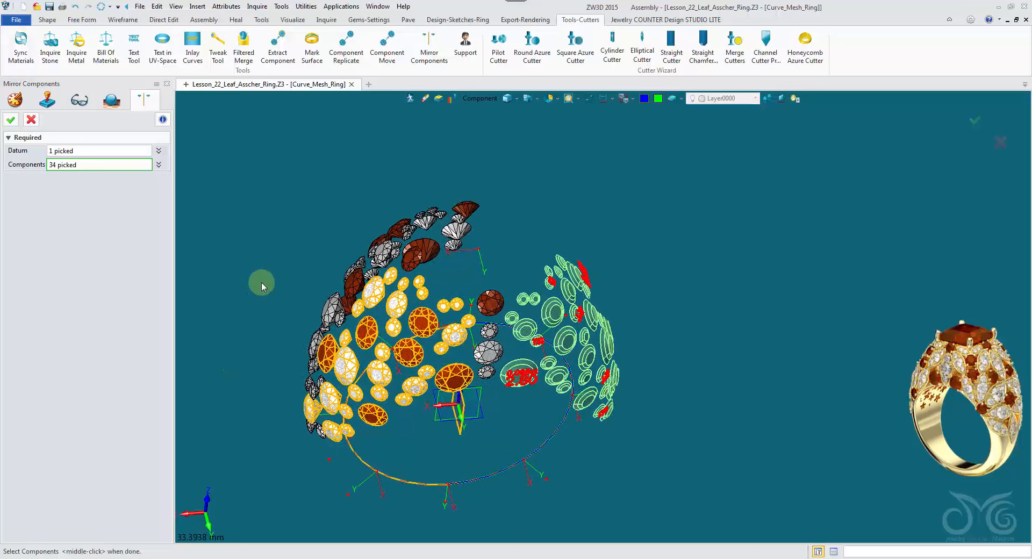
Complete the selection with the centre-row stones and apply the mirror across the YZ plane.
{"action": "left_click", "coordinate": [328, 420]}
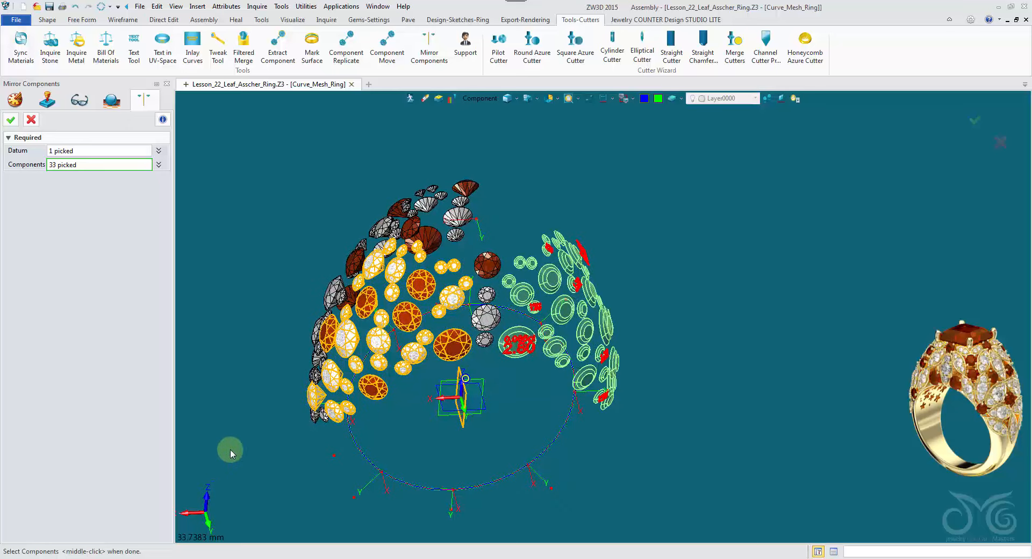
{"action": "right_click_drag", "start_coordinate": [420, 427], "coordinate": [351, 420]}
{"action": "left_click", "coordinate": [371, 358]}
{"action": "left_click", "coordinate": [280, 396]}
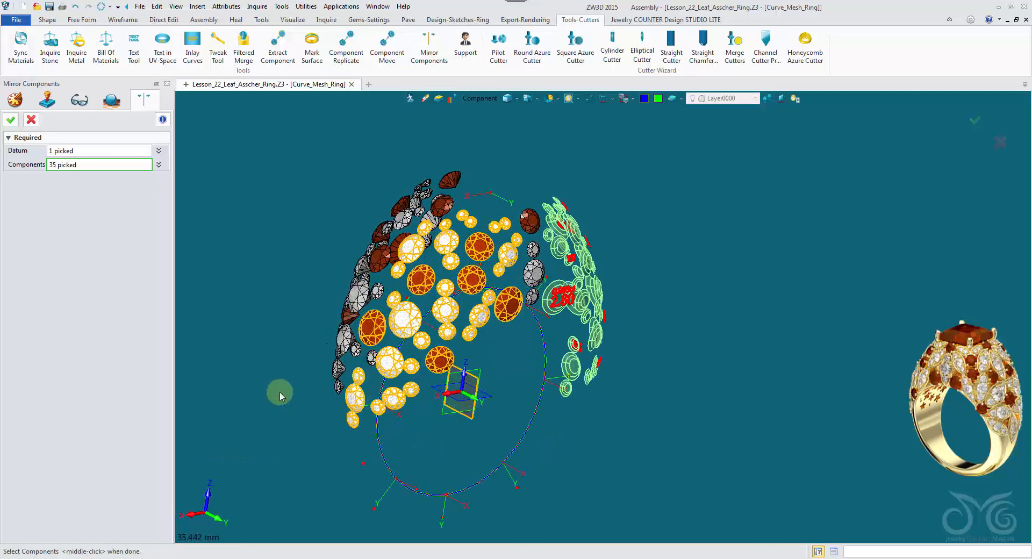
{"action": "right_click_drag", "start_coordinate": [279, 396], "coordinate": [484, 301]}
{"action": "left_click", "coordinate": [493, 272]}
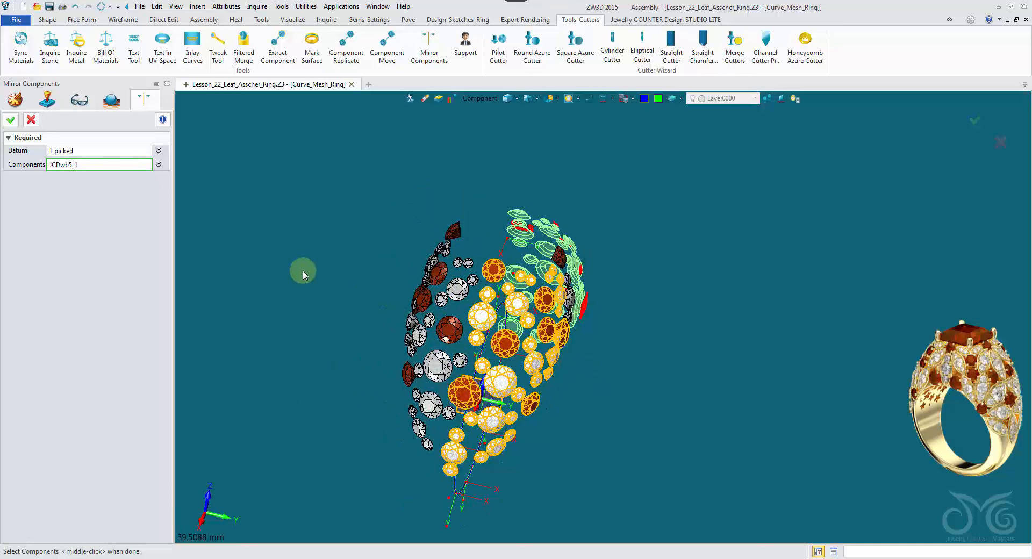
{"action": "right_click_drag", "start_coordinate": [300, 272], "coordinate": [295, 269]}
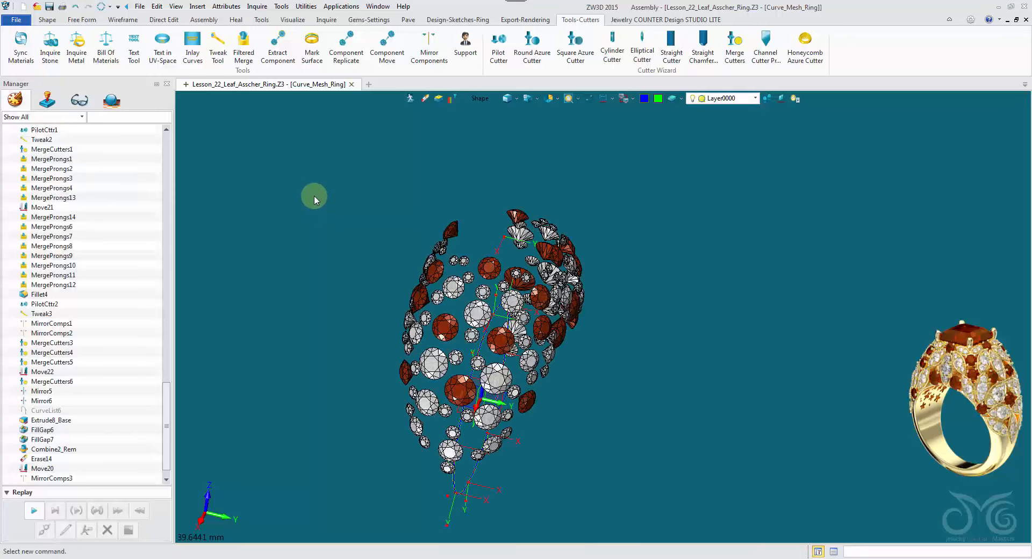
Start a third component mirror, again with the YZ datum plane as its datum.
{"action": "middle_click", "coordinate": [314, 196]}
{"action": "right_click_drag", "start_coordinate": [311, 266], "coordinate": [376, 232]}
{"action": "left_click", "coordinate": [478, 413]}
{"action": "left_click", "coordinate": [69, 164]}
Pick the stones nearest the YZ plane in the quarter that has not been mirrored yet.
{"action": "left_click", "coordinate": [364, 232]}
{"action": "left_click", "coordinate": [357, 260]}
{"action": "left_click", "coordinate": [355, 282]}
{"action": "left_click", "coordinate": [355, 304]}
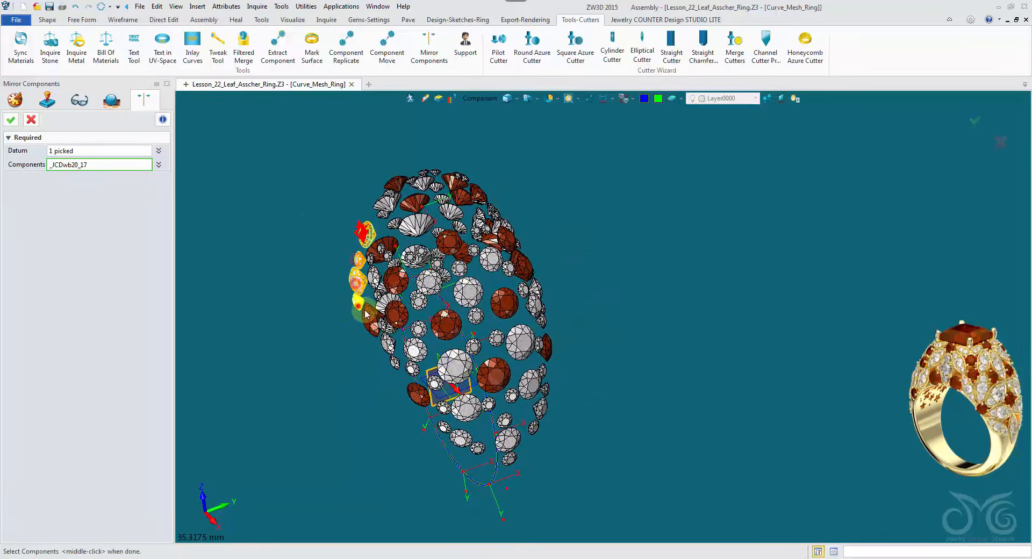
{"action": "left_click", "coordinate": [370, 318]}
{"action": "right_click_drag", "start_coordinate": [376, 317], "coordinate": [491, 292]}
{"action": "left_click", "coordinate": [490, 276]}
{"action": "left_click", "coordinate": [483, 259]}
{"action": "right_click_drag", "start_coordinate": [508, 341], "coordinate": [441, 371]}
{"action": "left_click", "coordinate": [420, 332]}
{"action": "left_click", "coordinate": [412, 280]}
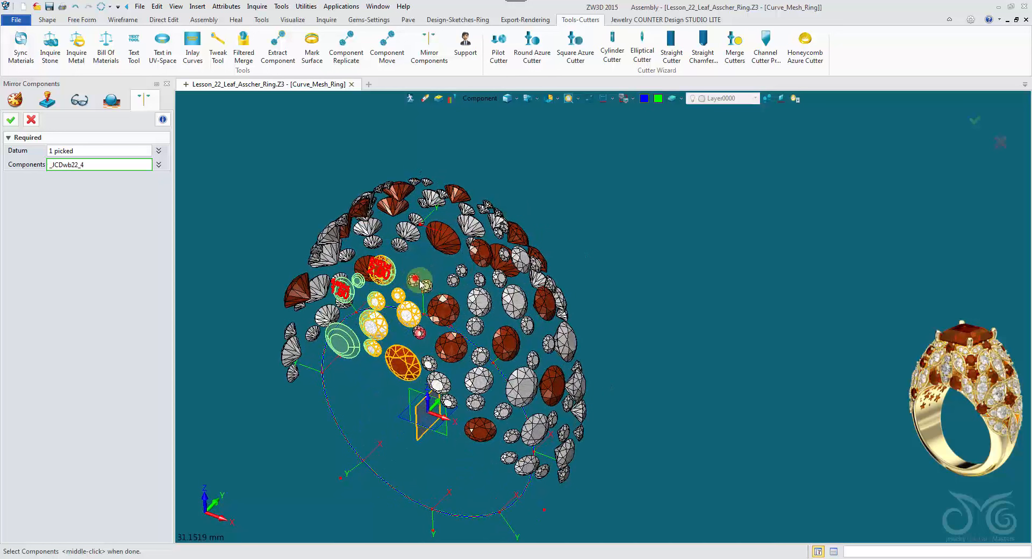
Add the upper white stones and the two red stones below them in this quarter to the mirror selection.
{"action": "left_click", "coordinate": [426, 286]}
{"action": "left_click", "coordinate": [453, 280]}
{"action": "left_click", "coordinate": [461, 270]}
{"action": "left_click", "coordinate": [480, 279]}
{"action": "left_click", "coordinate": [479, 302]}
{"action": "left_click", "coordinate": [475, 326]}
{"action": "left_click", "coordinate": [445, 311]}
{"action": "left_click", "coordinate": [452, 346]}
{"action": "left_click", "coordinate": [430, 364]}
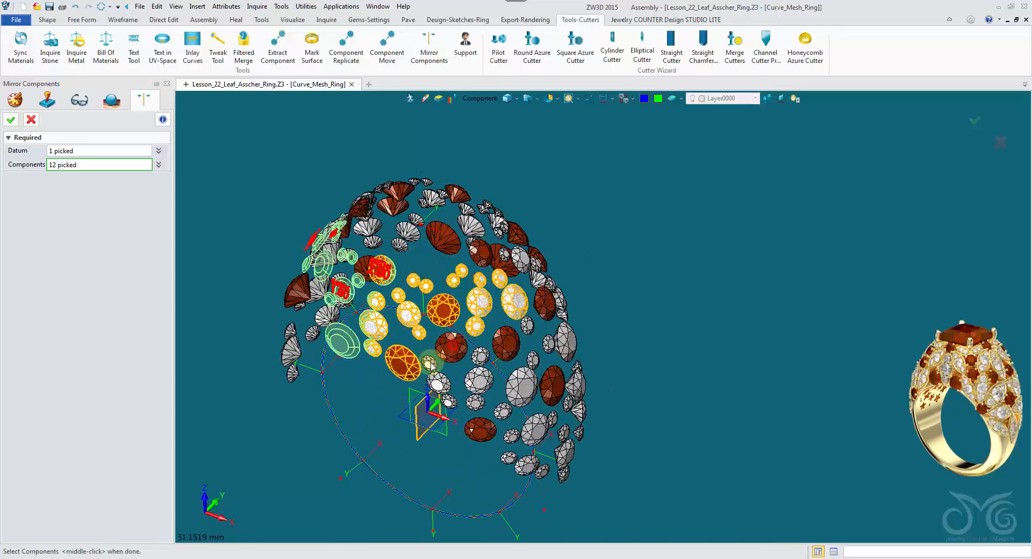
Add the middle and lower-edge stones of this quarter to the mirror selection, working toward the centre row.
{"action": "left_click", "coordinate": [438, 382]}
{"action": "left_click", "coordinate": [450, 402]}
{"action": "left_click", "coordinate": [479, 432]}
{"action": "left_click", "coordinate": [476, 401]}
{"action": "left_click", "coordinate": [479, 379]}
{"action": "left_click", "coordinate": [480, 356]}
{"action": "left_click", "coordinate": [505, 344]}
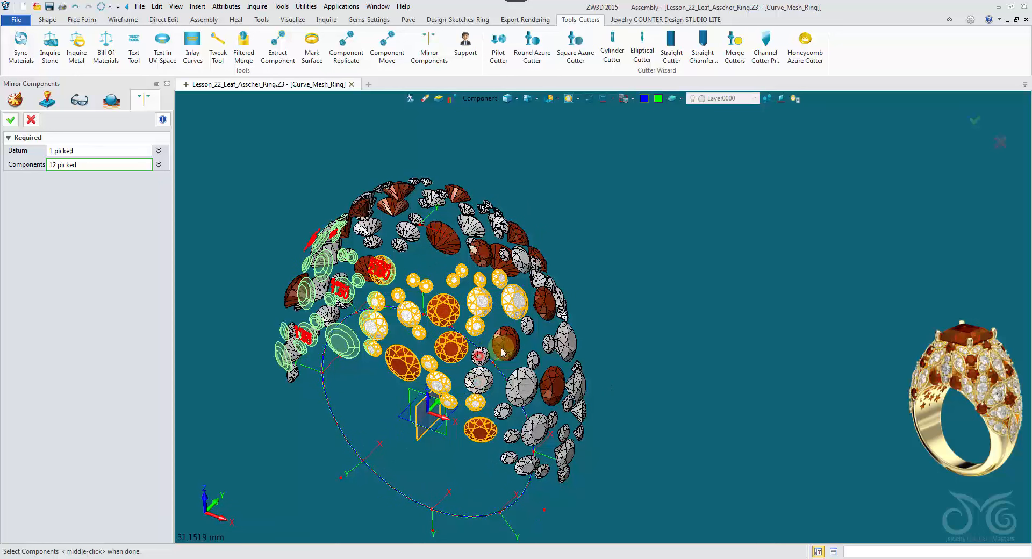
{"action": "left_click", "coordinate": [533, 358]}
{"action": "left_click", "coordinate": [524, 383]}
{"action": "left_click", "coordinate": [537, 425]}
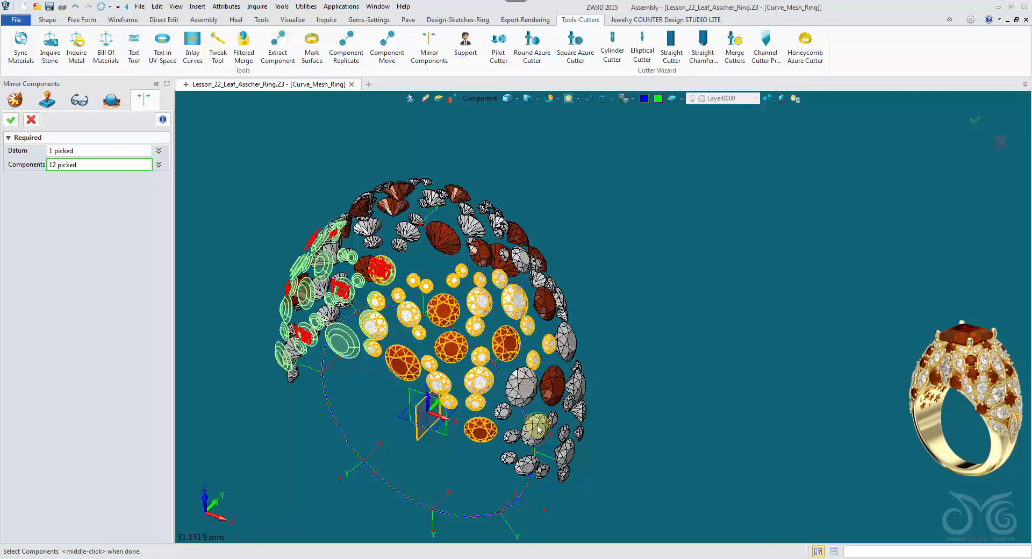
Add the lowest stones beside the centre row to the components being mirrored across the YZ plane.
{"action": "left_click", "coordinate": [501, 414]}
{"action": "left_click", "coordinate": [511, 438]}
{"action": "left_click", "coordinate": [510, 458]}
{"action": "left_click", "coordinate": [521, 464]}
{"action": "left_click", "coordinate": [564, 474]}
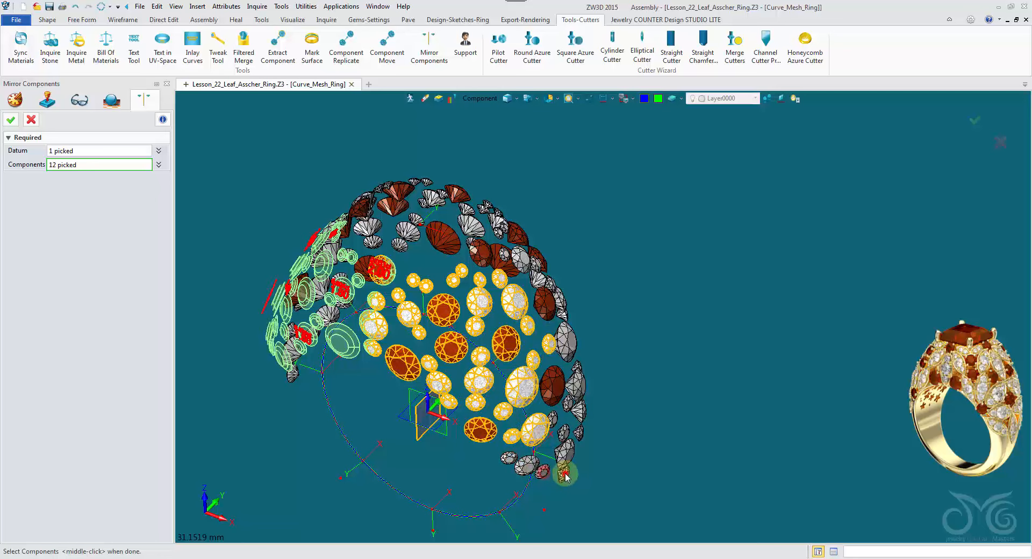
{"action": "right_click_drag", "start_coordinate": [611, 463], "coordinate": [456, 376]}
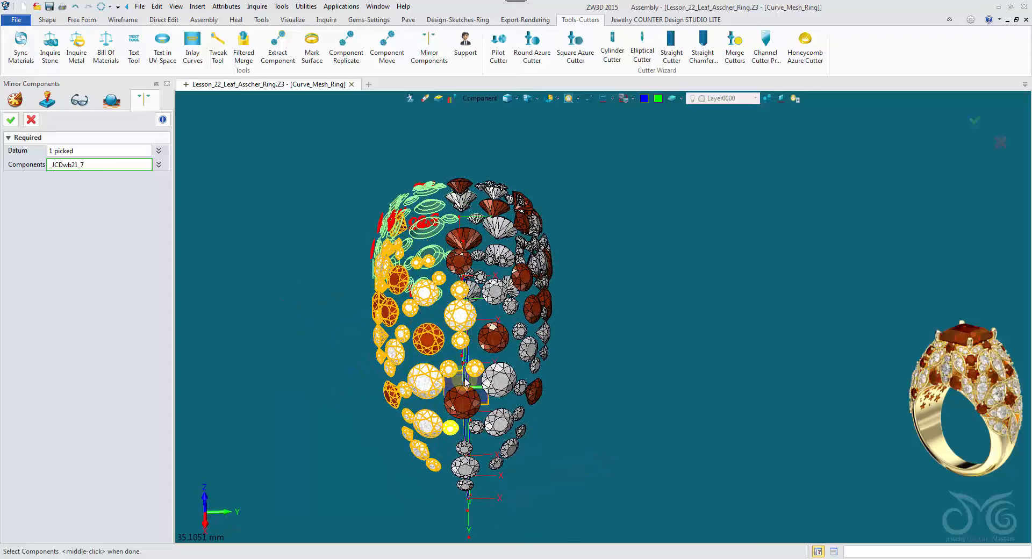
{"action": "right_click_drag", "start_coordinate": [488, 292], "coordinate": [482, 302]}
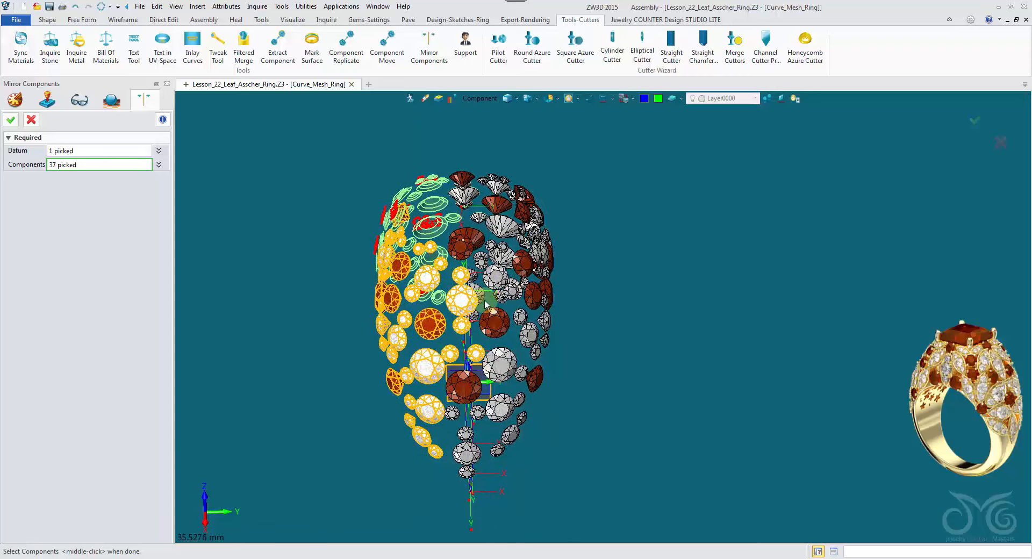
Apply the last quarter's mirror with the centre-row stones left out, and save the ring file.
{"action": "right_click_drag", "start_coordinate": [478, 356], "coordinate": [481, 357]}
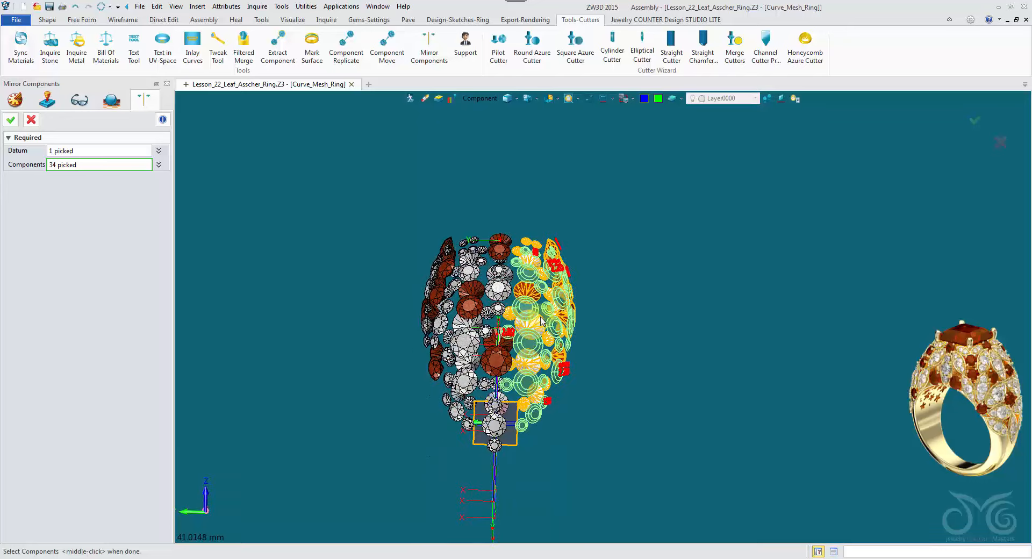
{"action": "left_click", "coordinate": [13, 122]}
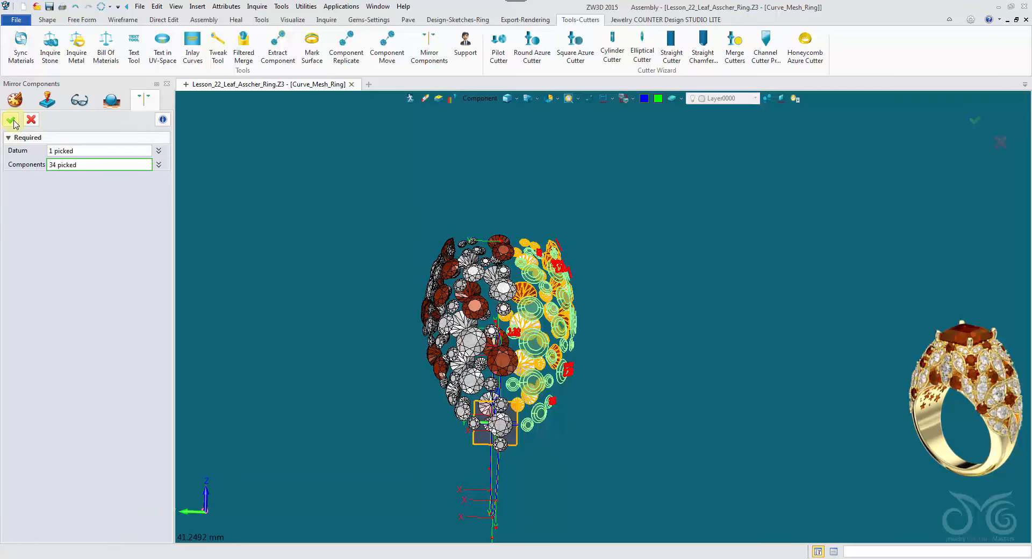
{"action": "left_click", "coordinate": [12, 121]}
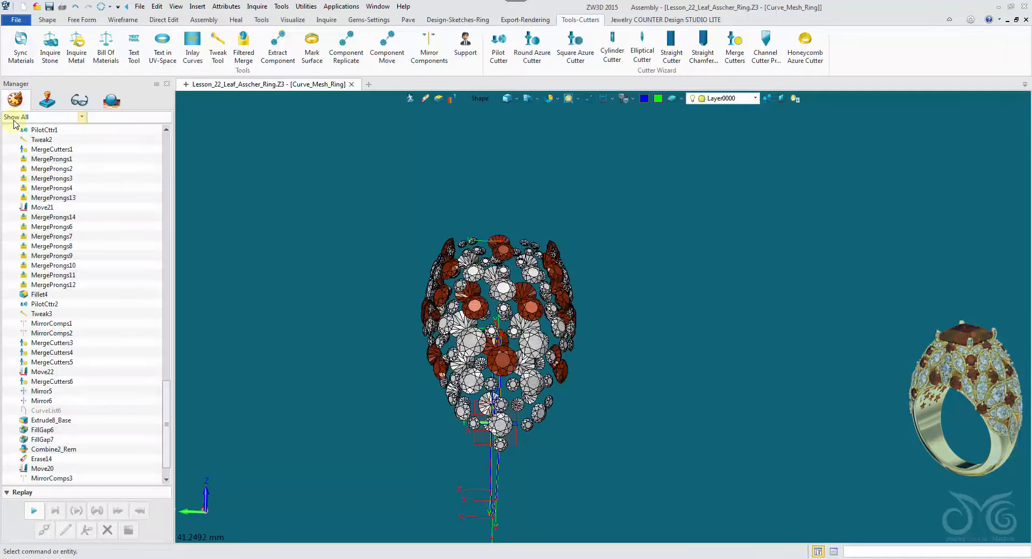
{"action": "right_click_drag", "start_coordinate": [408, 231], "coordinate": [723, 135]}
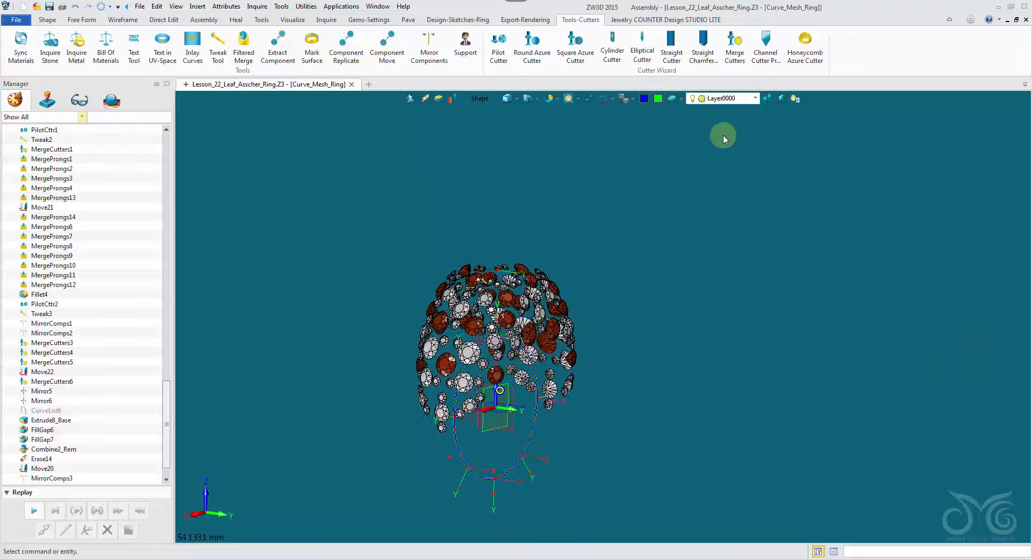
{"action": "left_click", "coordinate": [49, 8]}
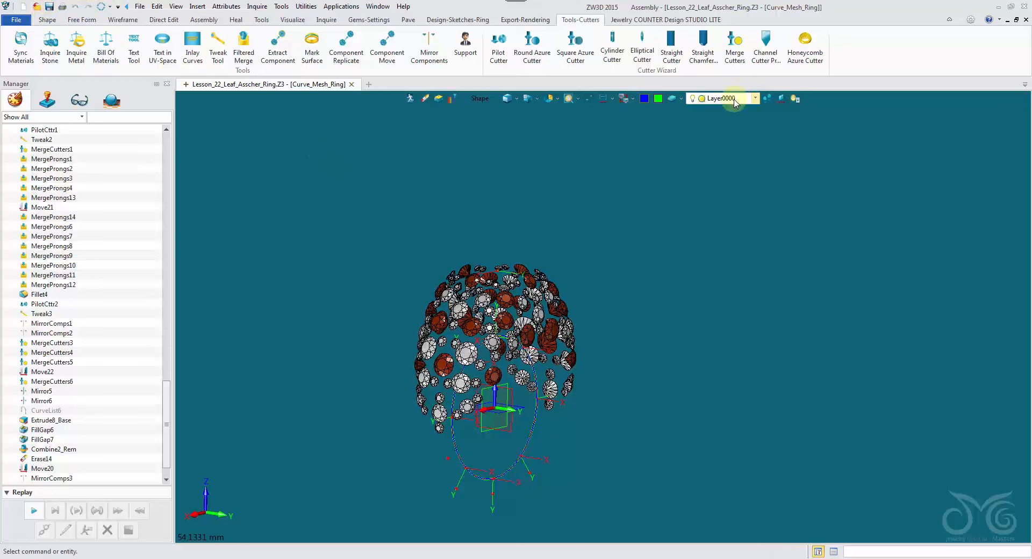
Turn on the Center Stone layer so the centre gem shows among the melee stones.
{"action": "left_click", "coordinate": [735, 102]}
{"action": "left_click", "coordinate": [693, 118]}
{"action": "left_click", "coordinate": [624, 147]}
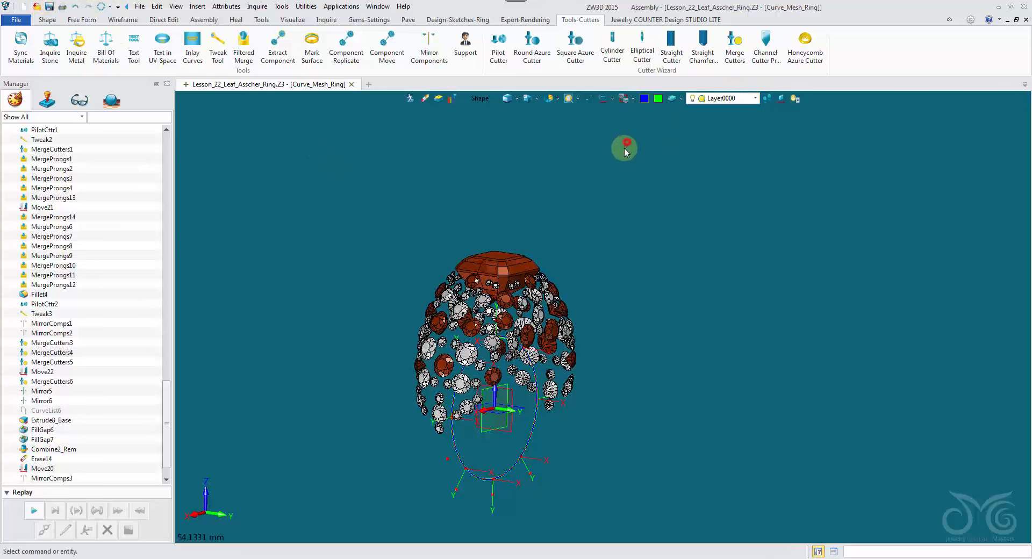
Unblank all the hidden metal parts of the ring, including the band, leaf settings and prongs.
{"action": "right_click_drag", "start_coordinate": [623, 147], "coordinate": [679, 186]}
{"action": "right_click", "coordinate": [678, 186]}
{"action": "mouse_move", "coordinate": [723, 218]}
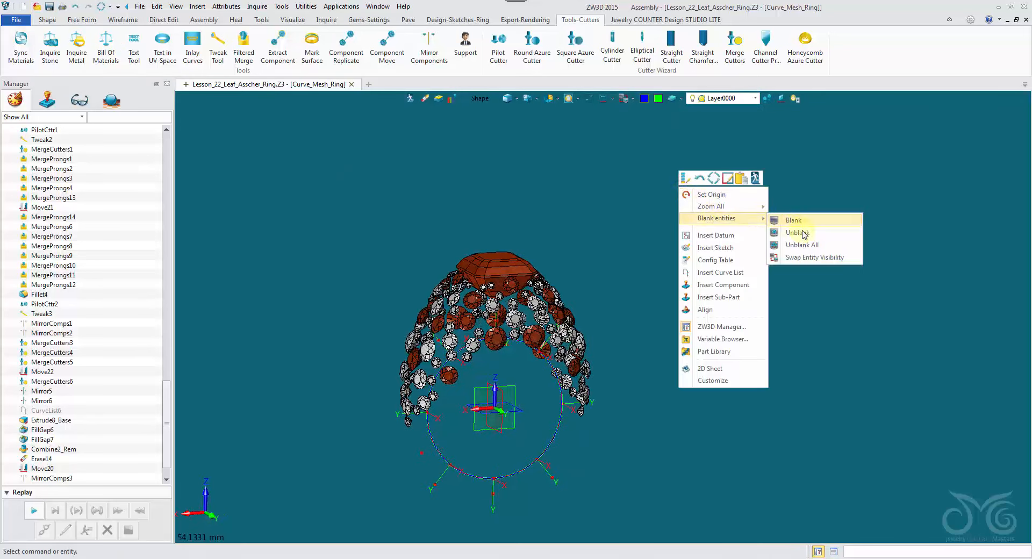
{"action": "left_click", "coordinate": [804, 233]}
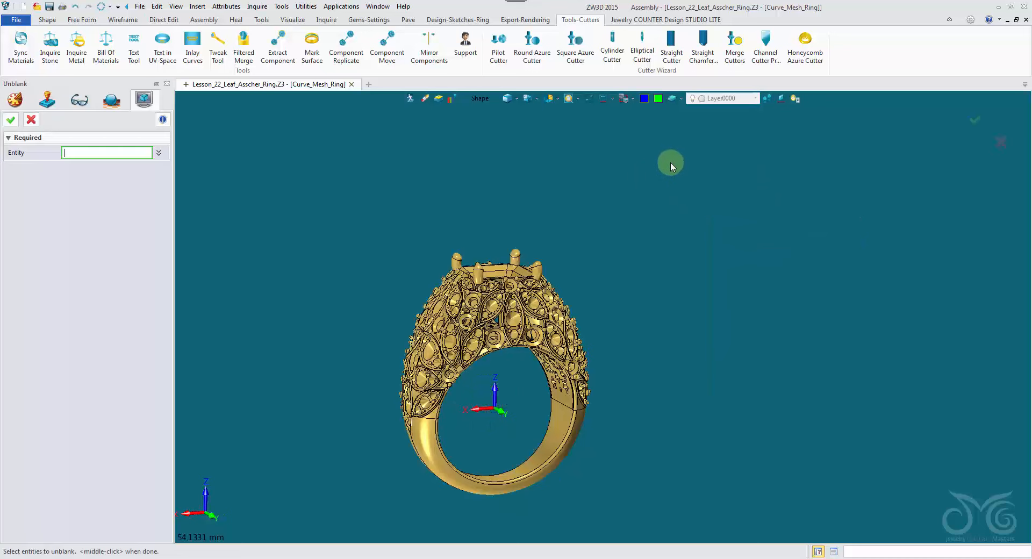
{"action": "left_click_drag", "start_coordinate": [340, 180], "coordinate": [621, 522]}
{"action": "left_click", "coordinate": [10, 119]}
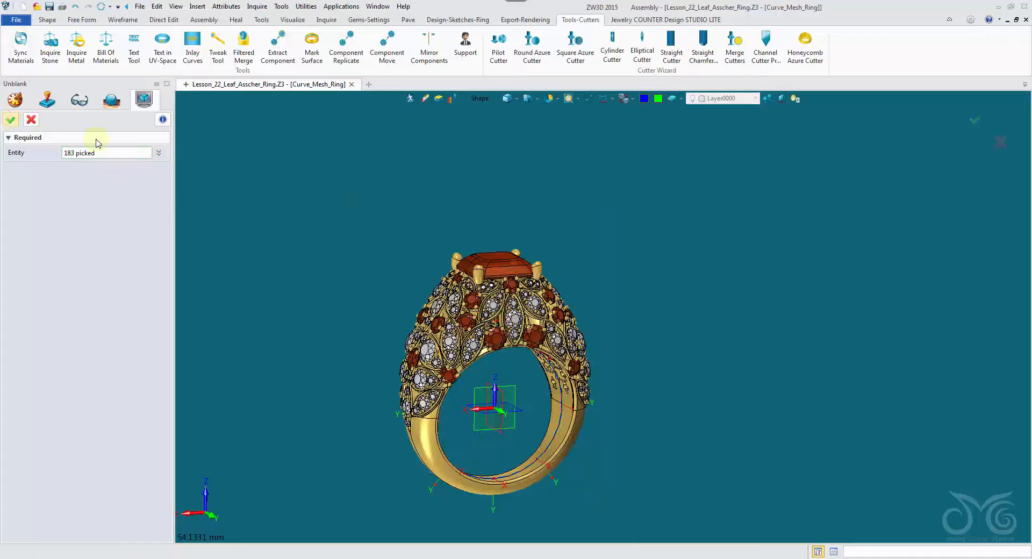
Hide the datum planes and template curves around the finished ring.
{"action": "middle_click_drag", "start_coordinate": [434, 220], "coordinate": [427, 223]}
{"action": "scroll", "coordinate": [425, 224], "scroll_direction": "up", "scroll_amount": 2}
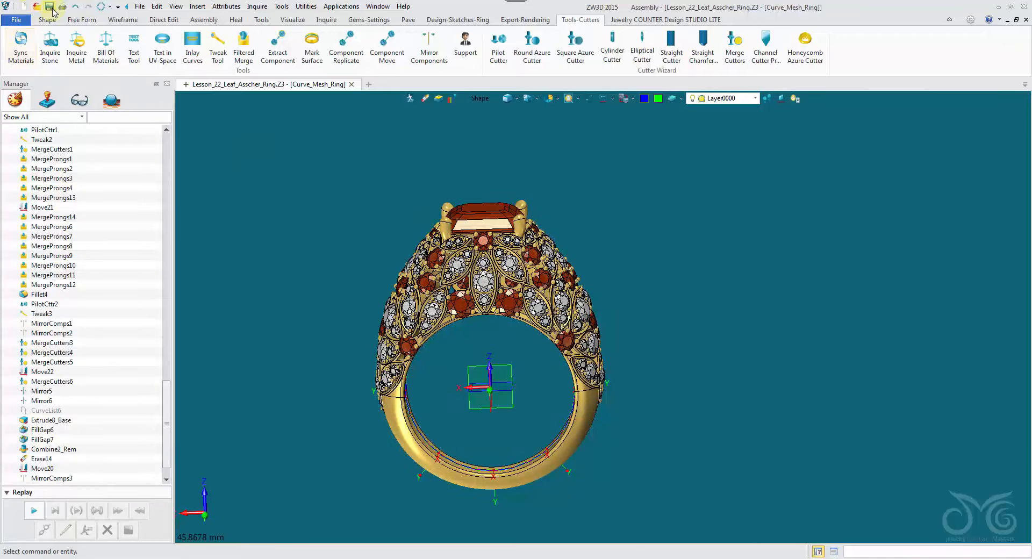
{"action": "middle_click_drag", "start_coordinate": [230, 156], "coordinate": [737, 121]}
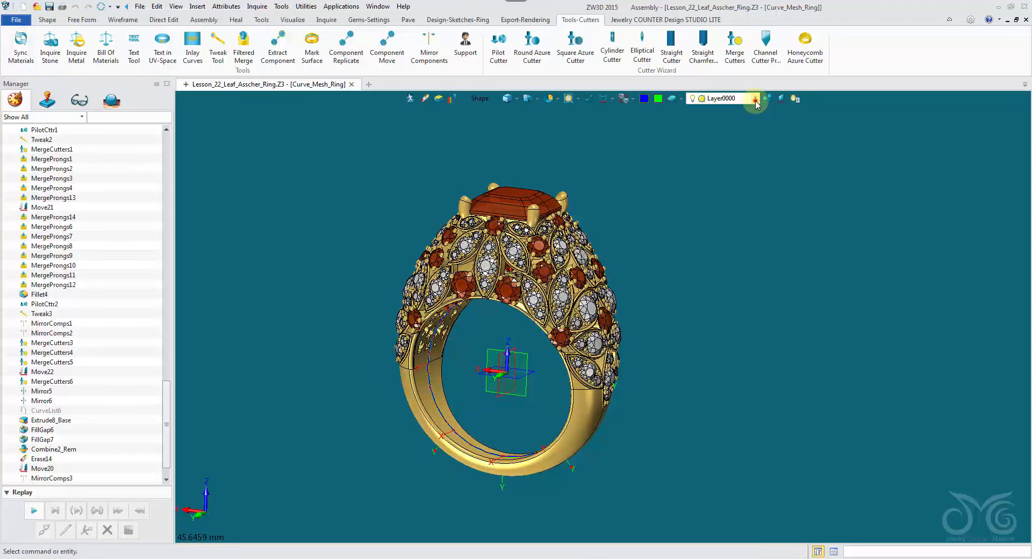
{"action": "left_click", "coordinate": [756, 99]}
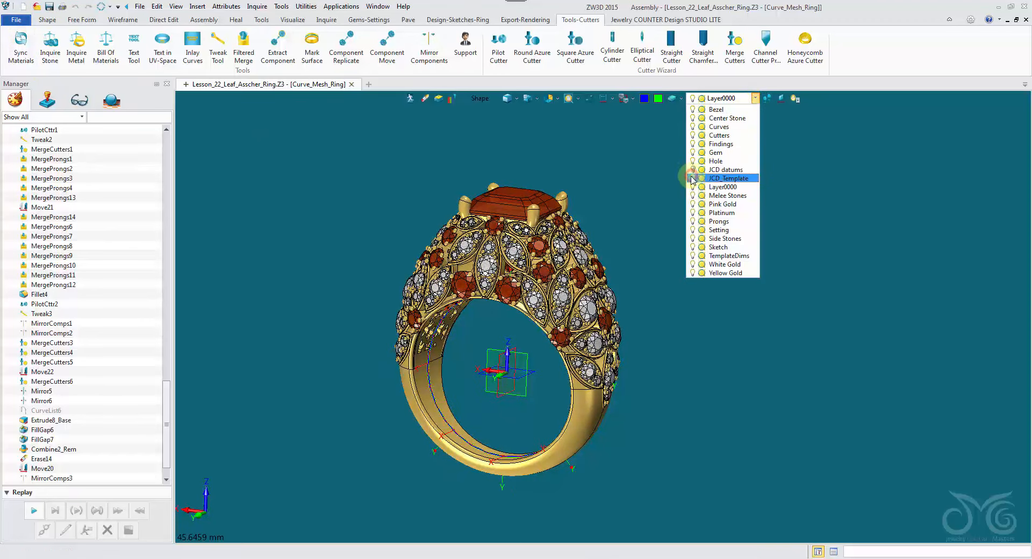
{"action": "left_click", "coordinate": [653, 176]}
{"action": "left_click", "coordinate": [794, 100]}
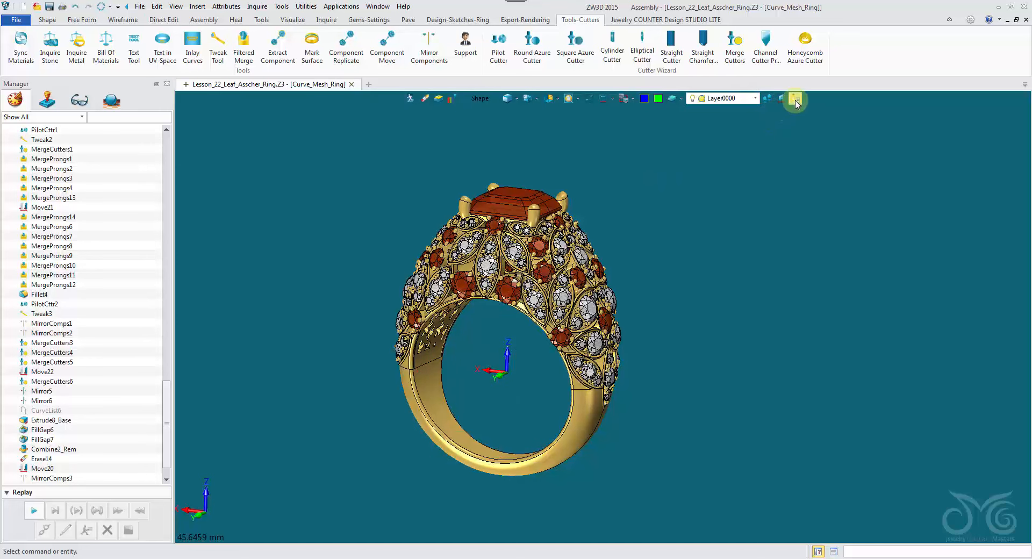
{"action": "right_click_drag", "start_coordinate": [772, 185], "coordinate": [759, 192]}
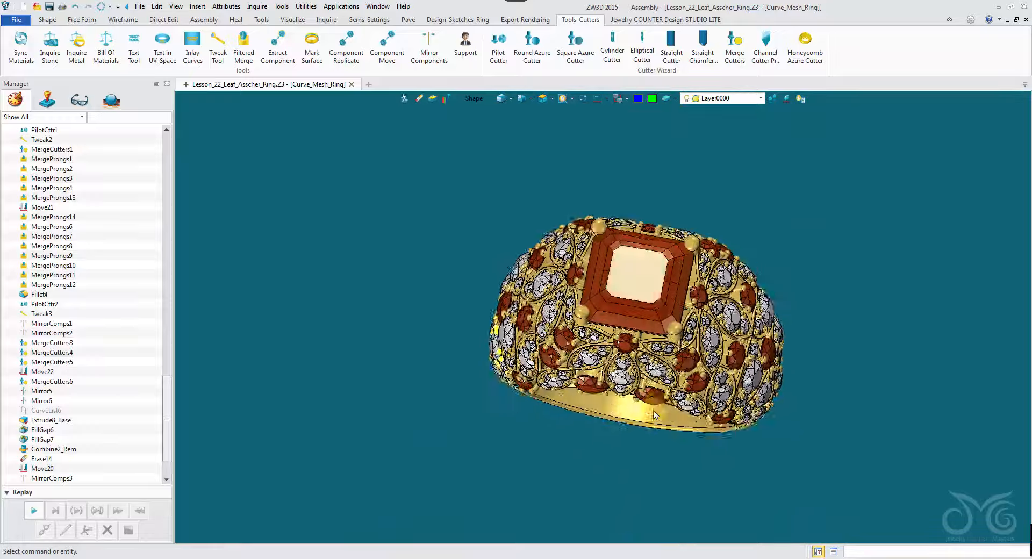
Place the live rendering studio at point 0,0,0 with elevation 0 and start a live render of the ring.
{"action": "scroll", "coordinate": [132, 346], "scroll_direction": "down", "scroll_amount": 1}
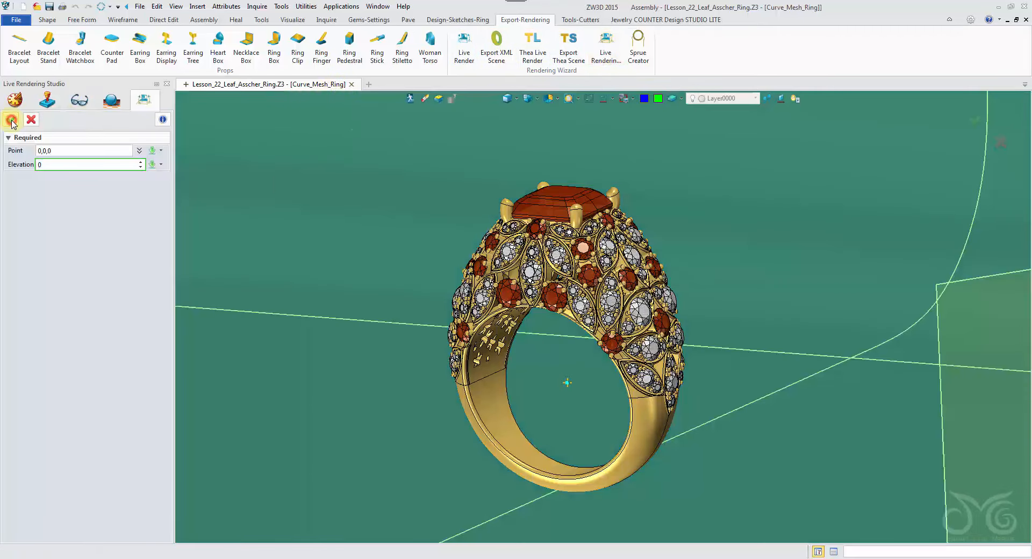
{"action": "left_click", "coordinate": [599, 263]}
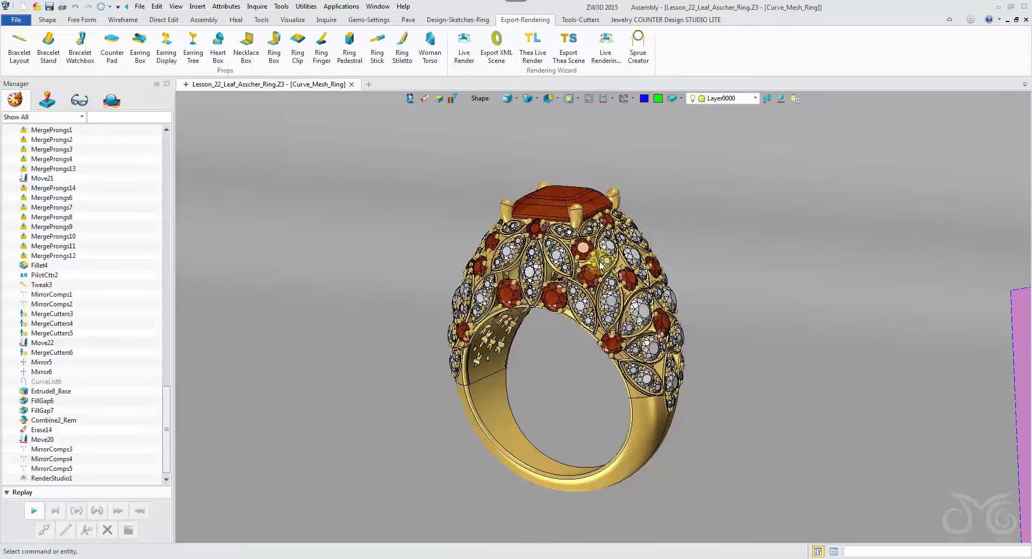
{"action": "right_click_drag", "start_coordinate": [599, 261], "coordinate": [580, 234]}
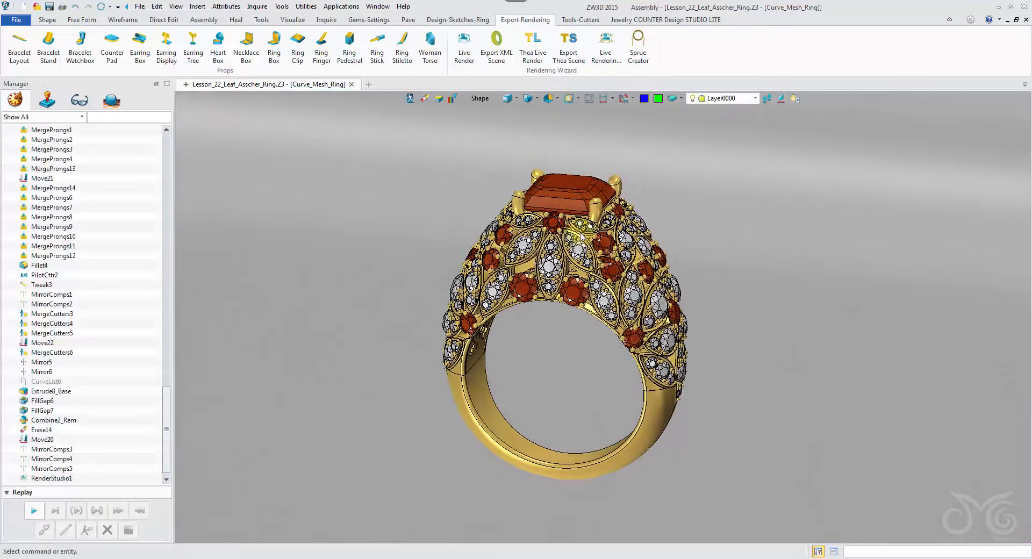
{"action": "left_click", "coordinate": [465, 50]}
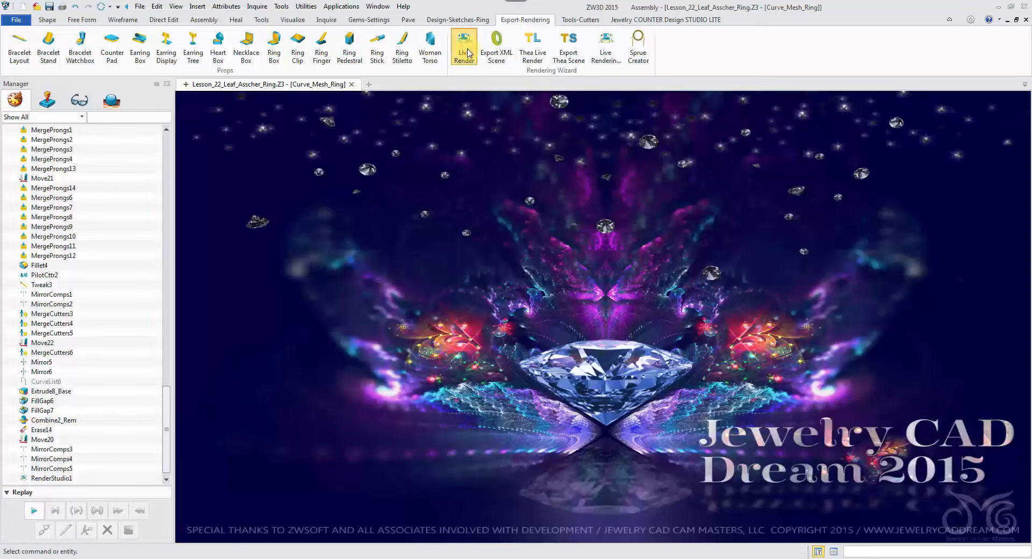